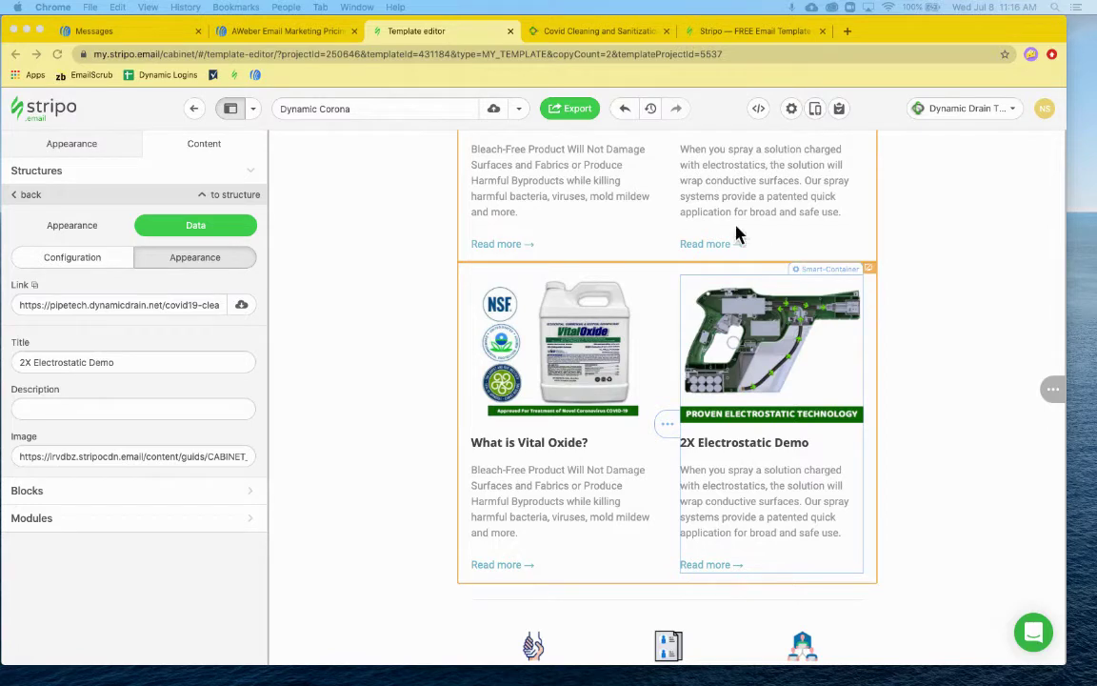
Open the Dynamic Corona template's export options, examine the full list of supported email platforms, and close it without exporting
click(791, 109)
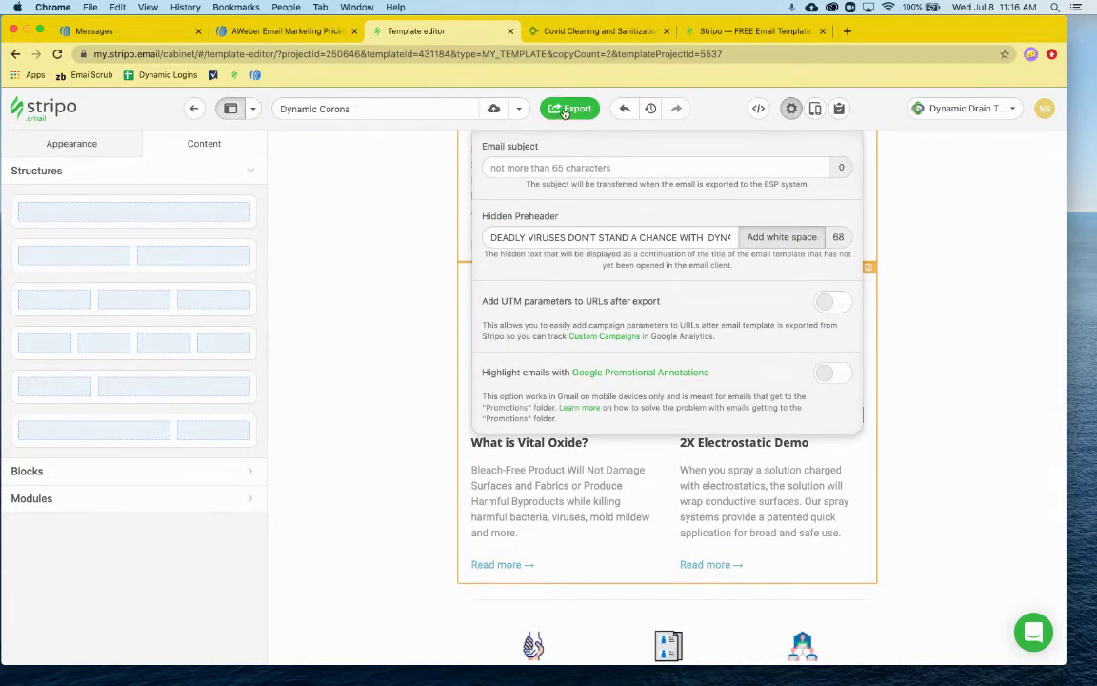
click(512, 108)
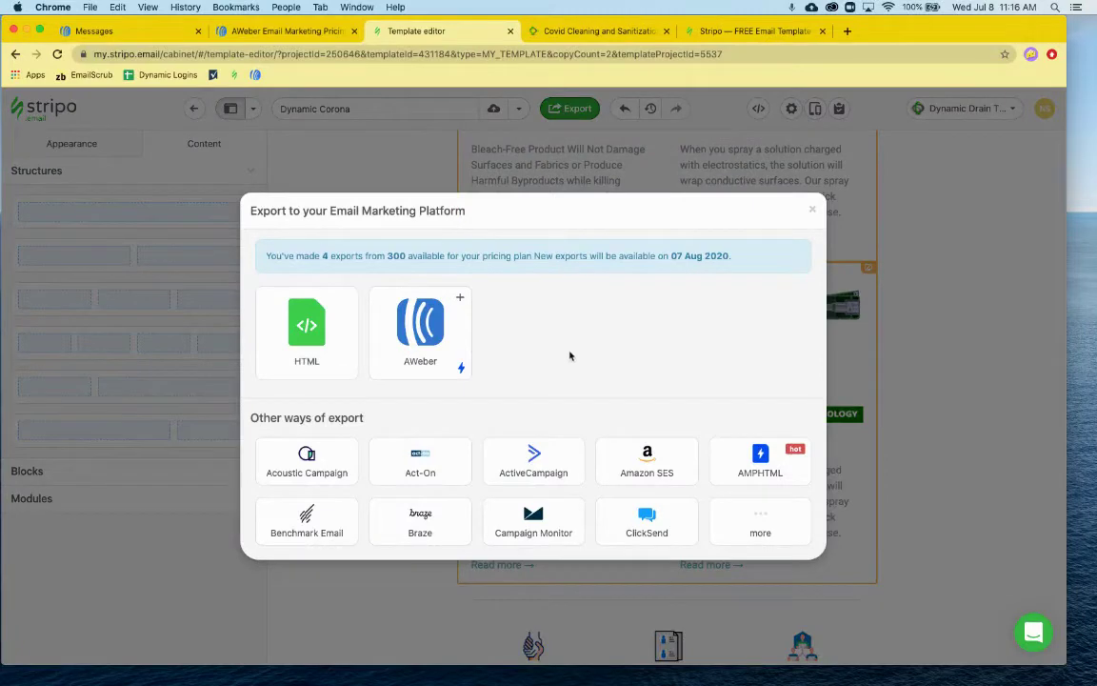
click(746, 522)
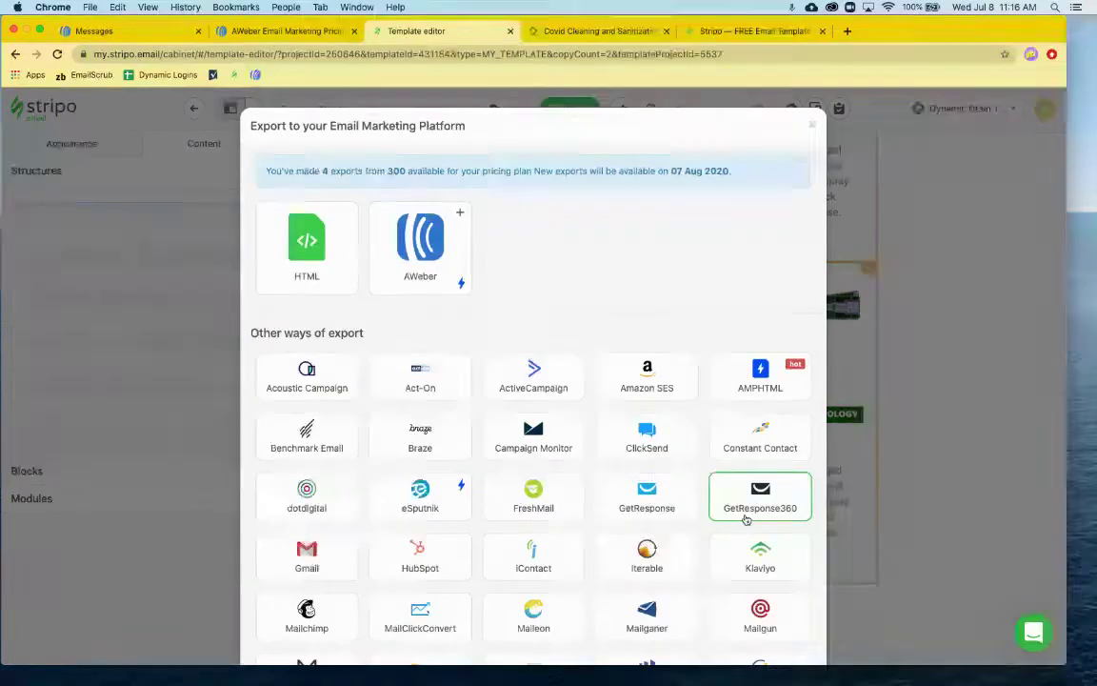
scroll(502, 387, down, 5)
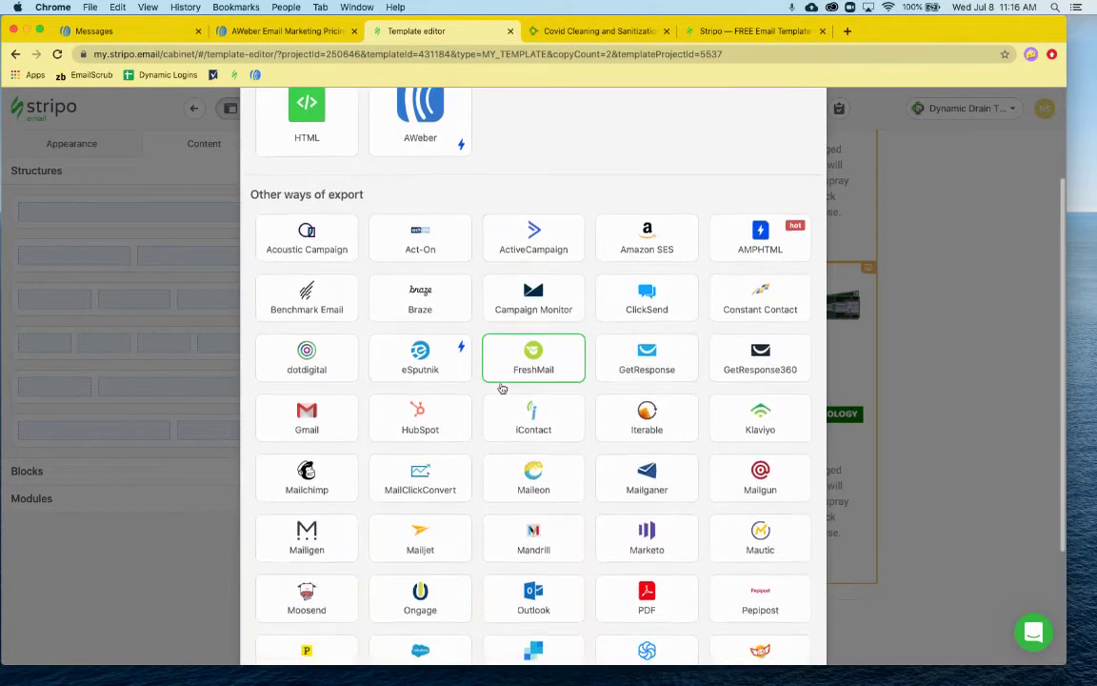
scroll(501, 388, down, 3)
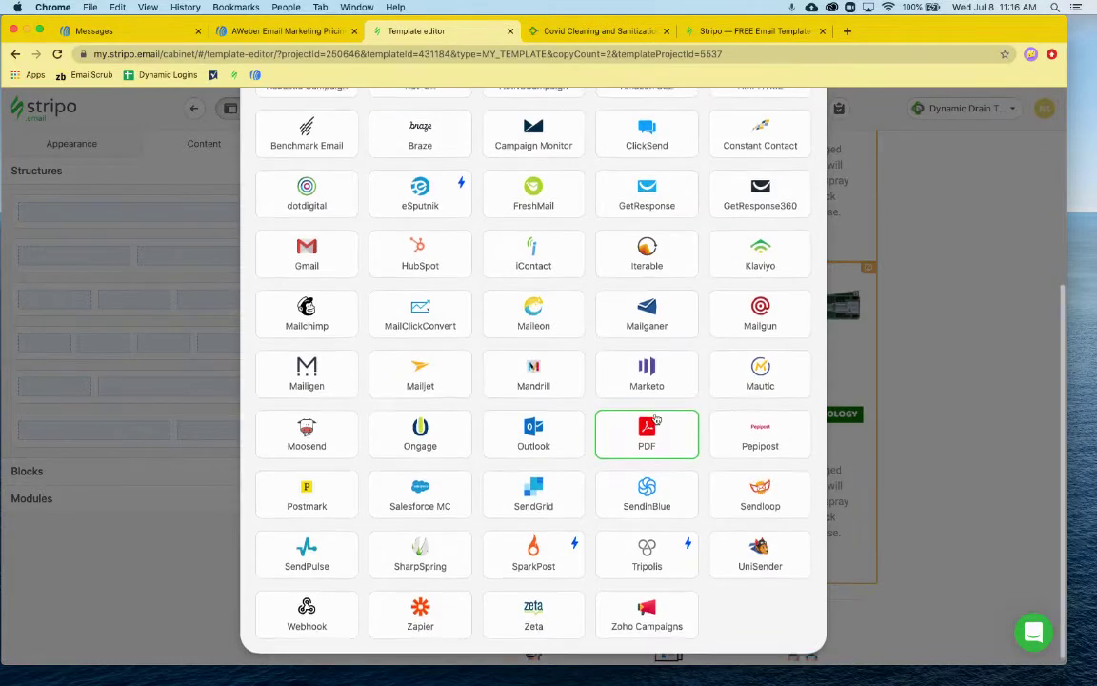
scroll(655, 419, up, 3)
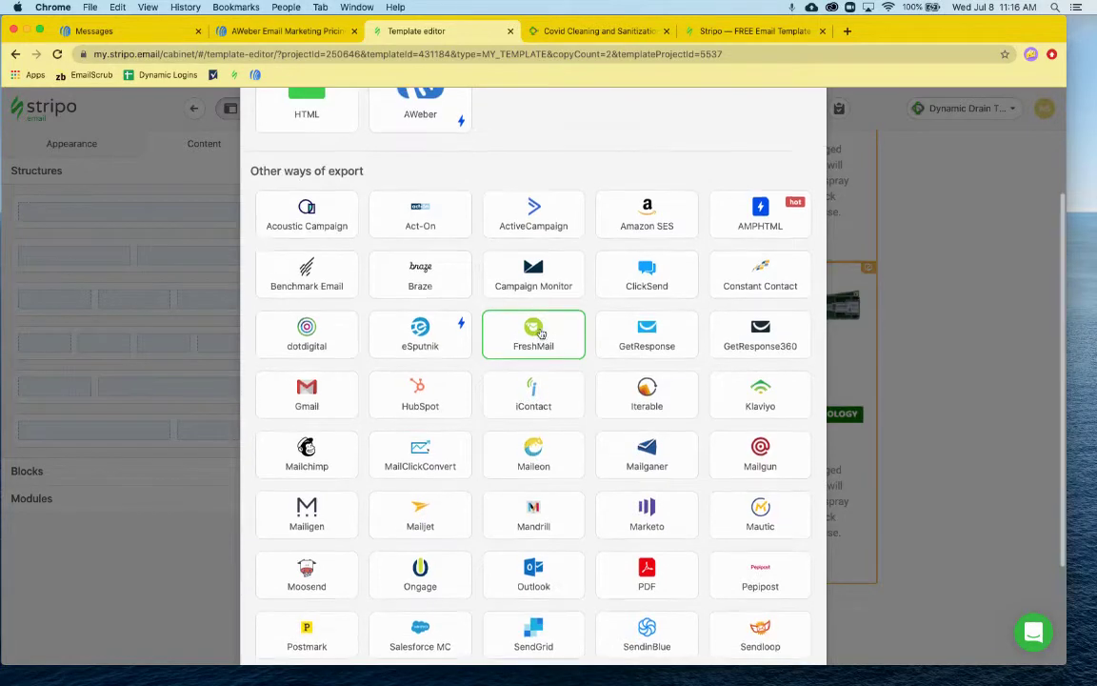
scroll(540, 334, up, 3)
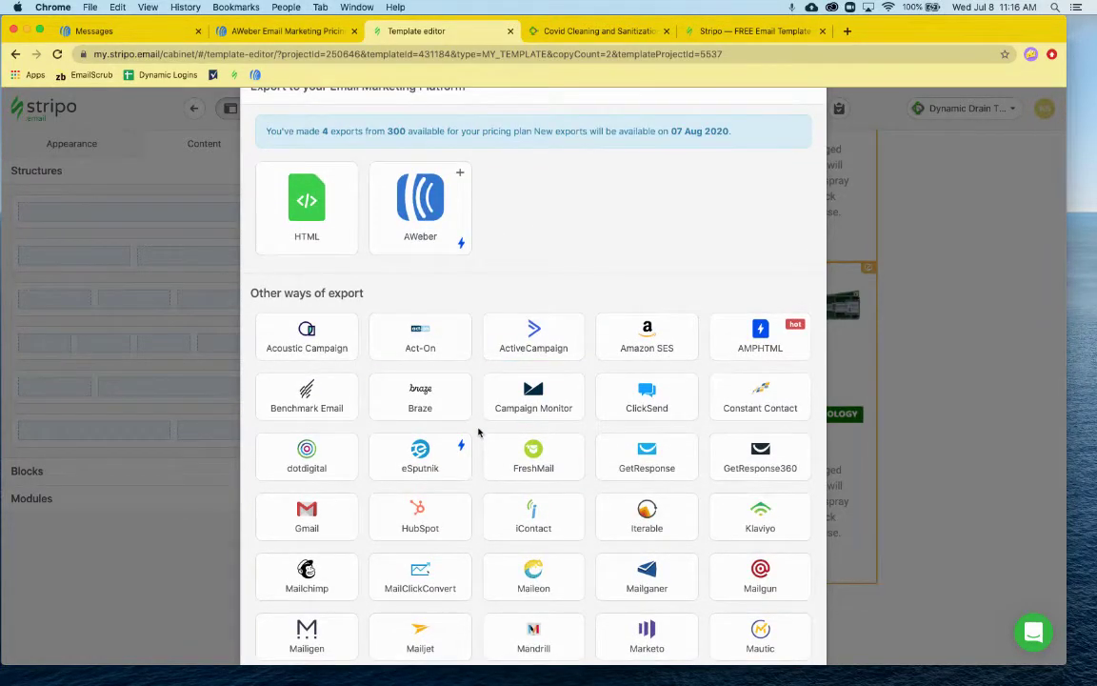
scroll(479, 432, up, 2)
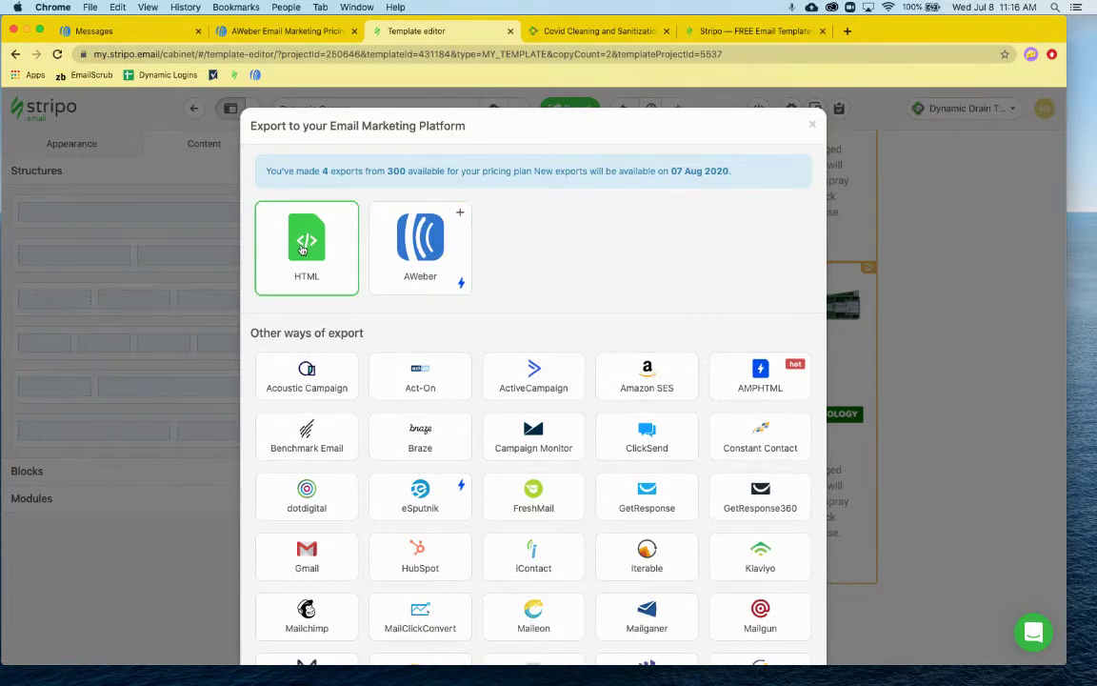
click(814, 127)
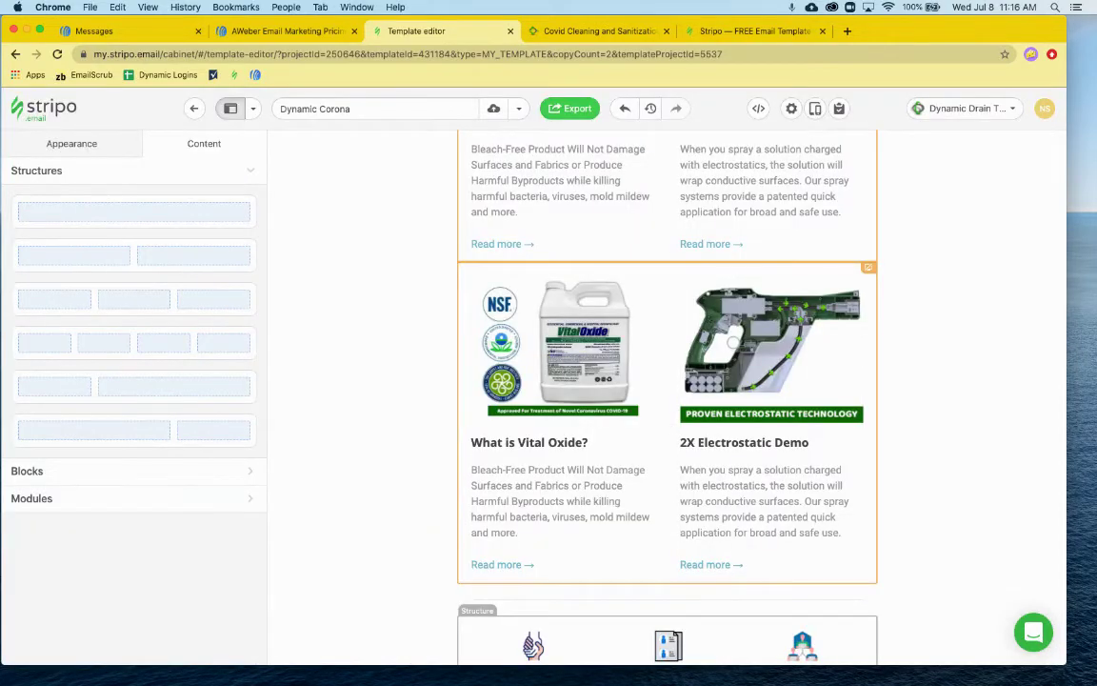
Switch to Visual Studio Code with the MOAA July4th email HTML and extend its window downward
key(super+Tab)
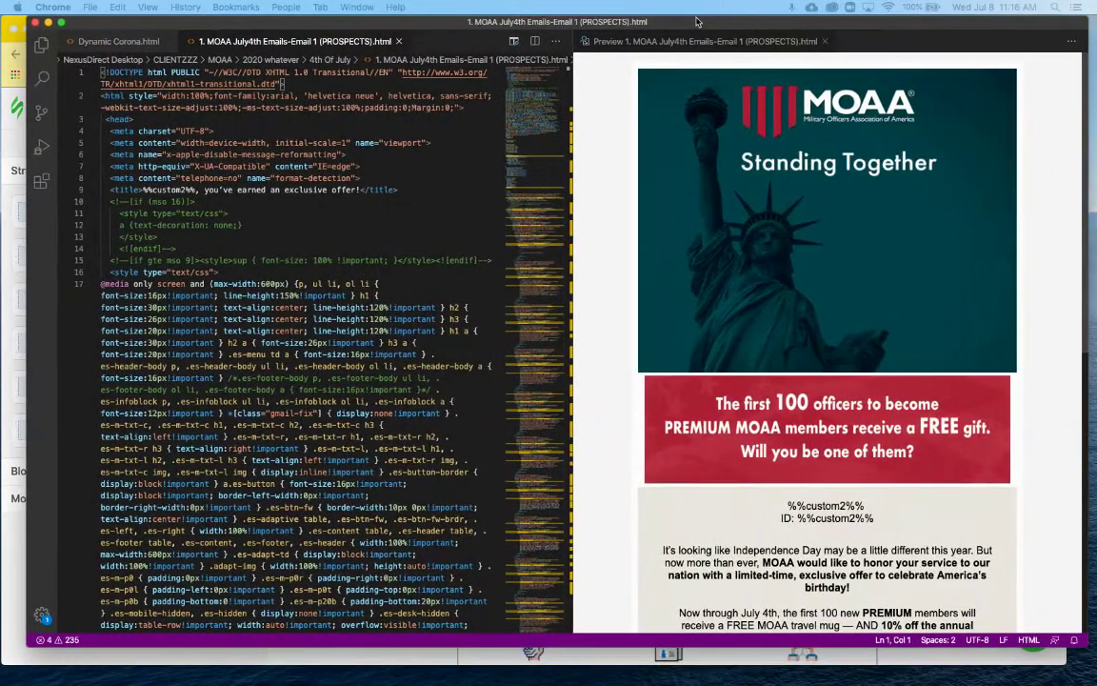
click(54, 7)
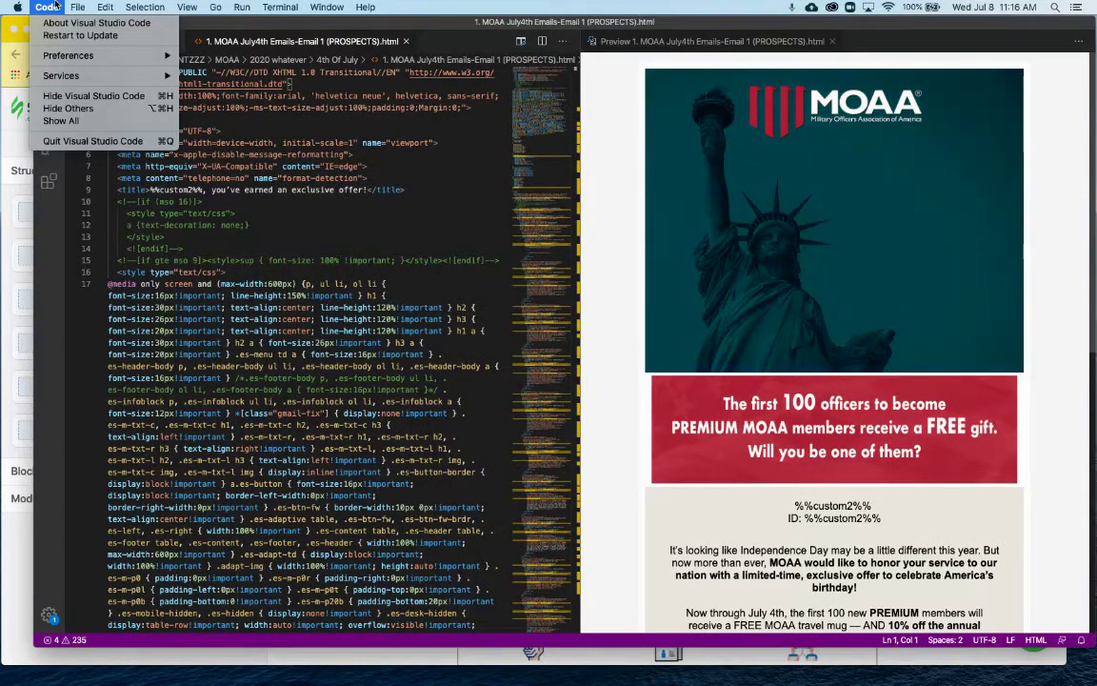
click(637, 472)
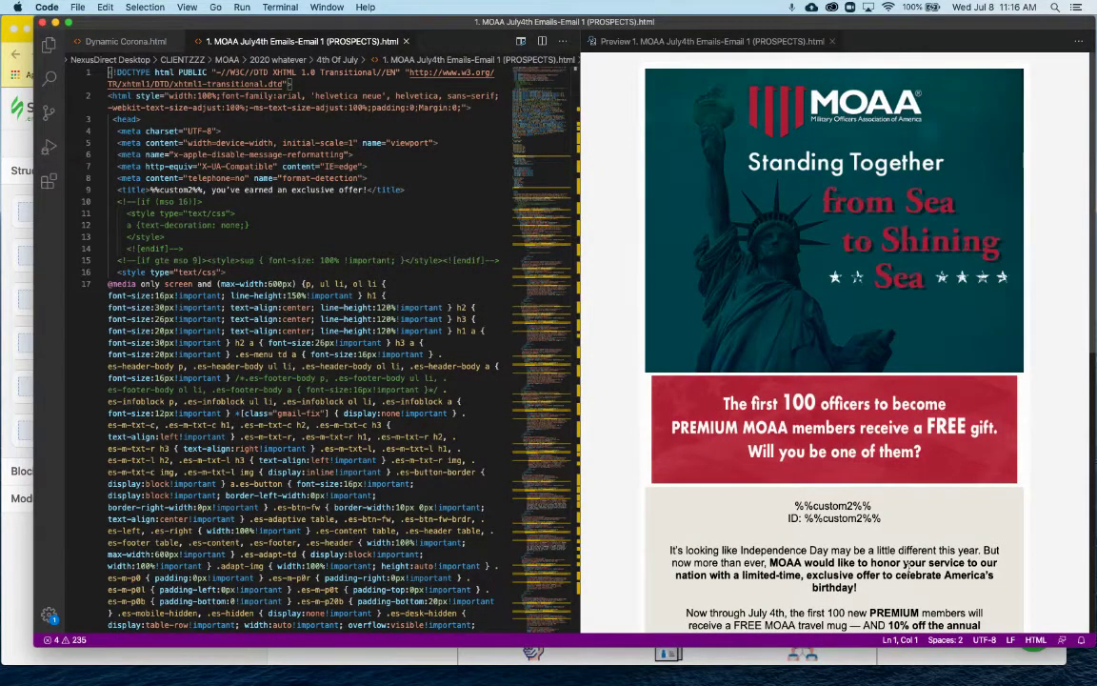
key(super+Tab)
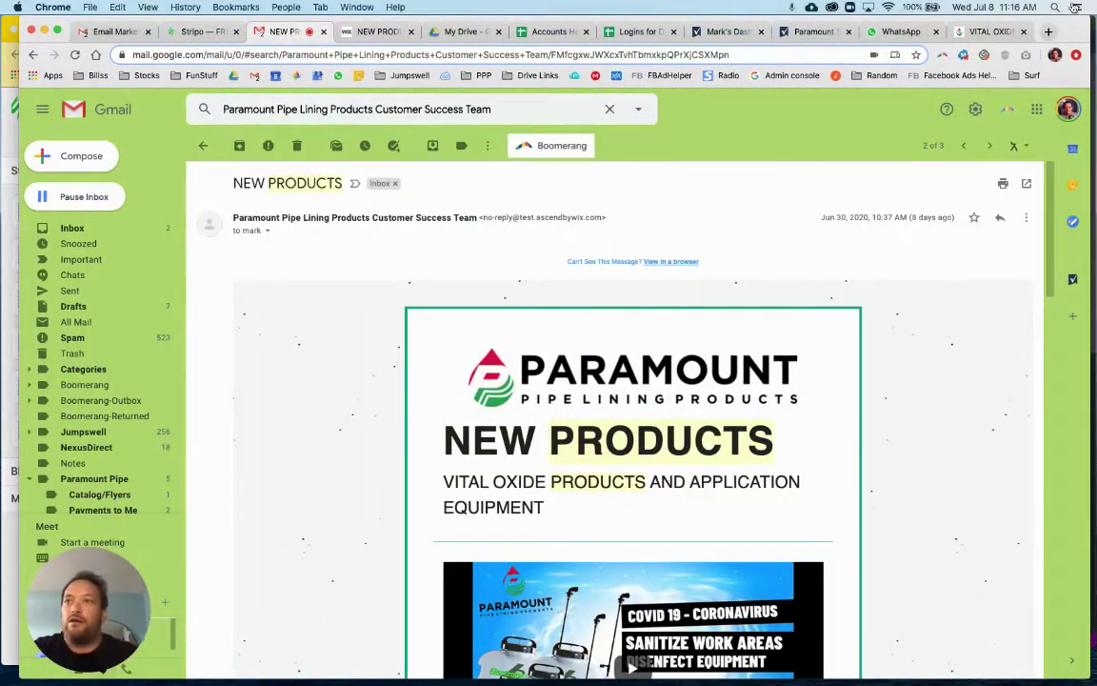
key(super+Tab)
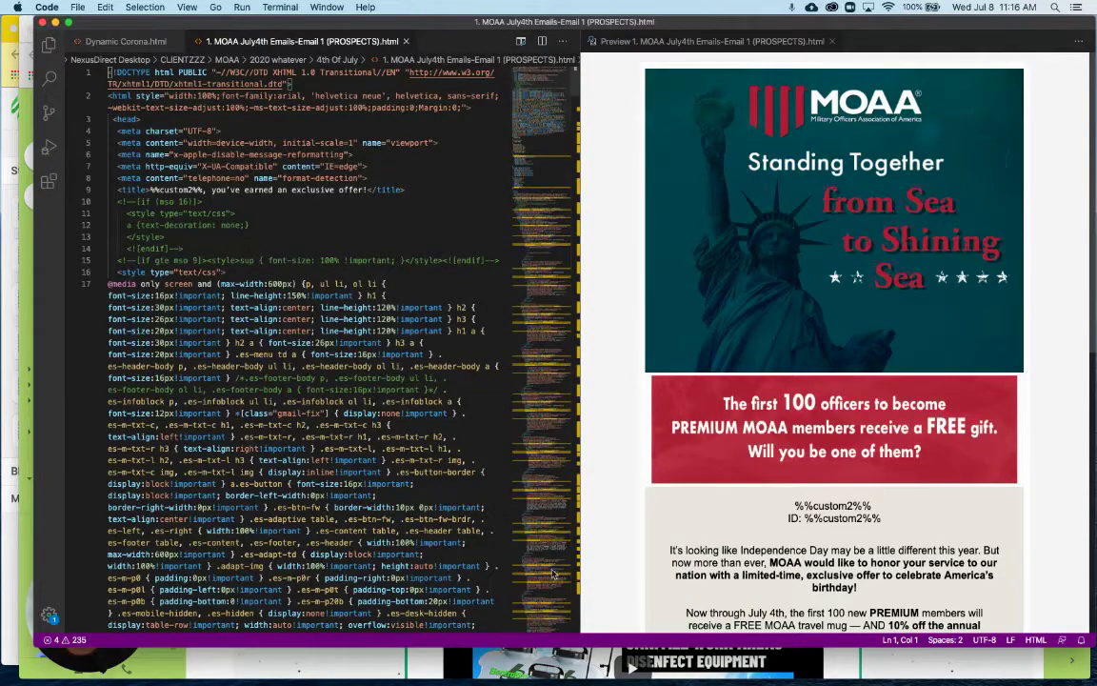
drag(529, 647, 530, 670)
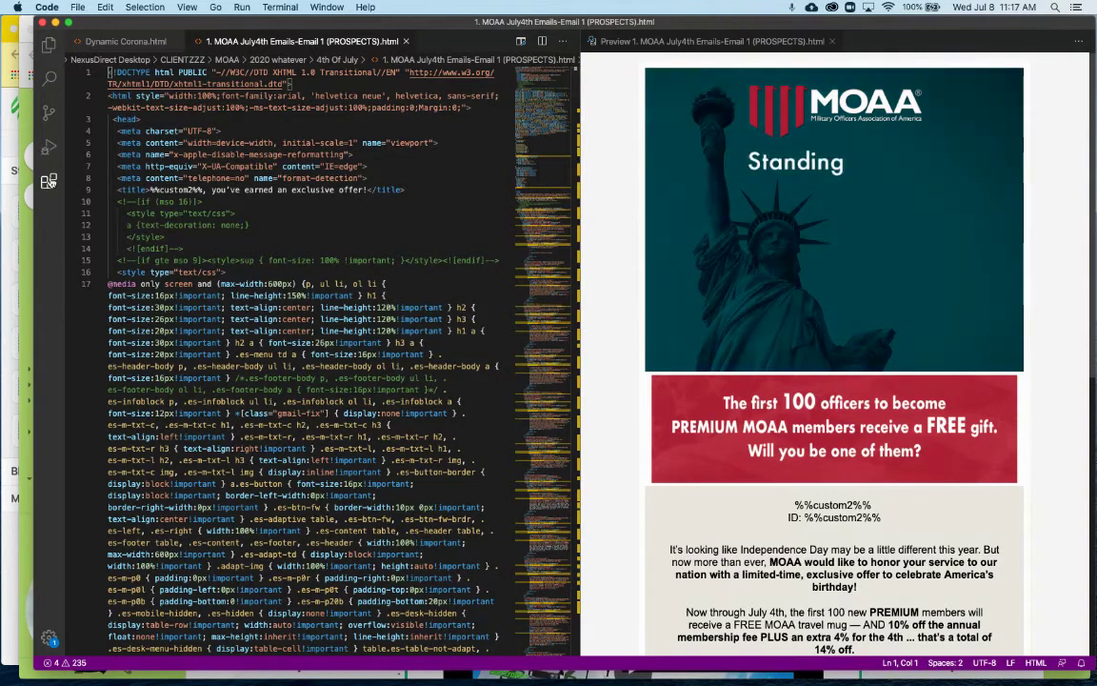
Check the installed extensions and the open files in the code editor, hiding each view again
click(48, 181)
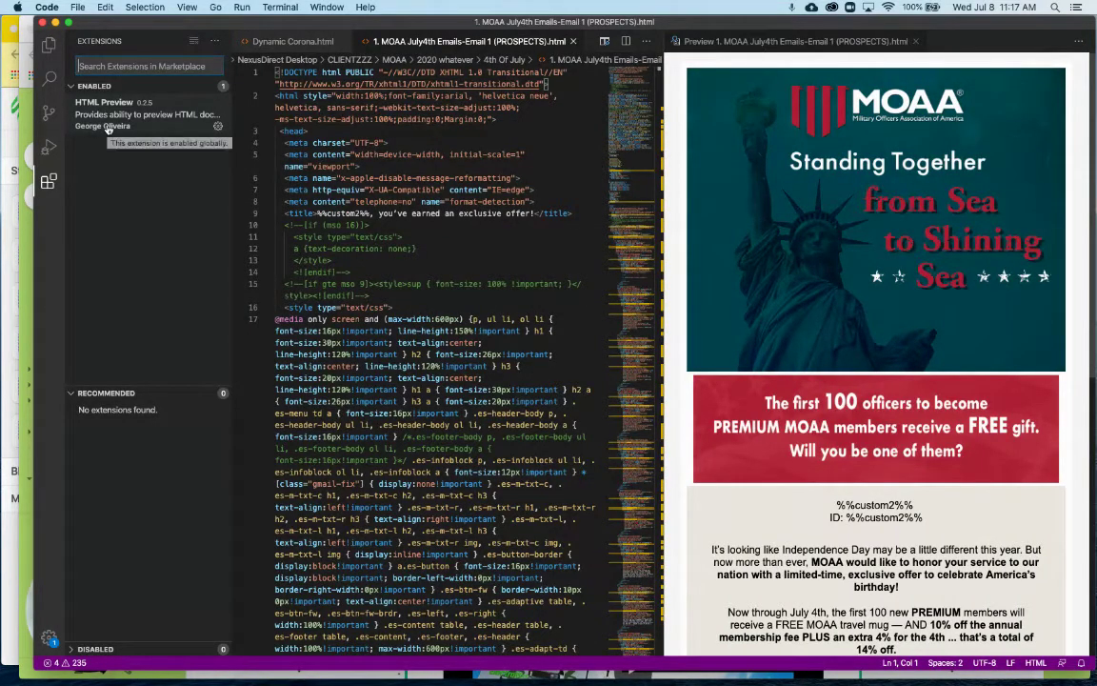
click(47, 181)
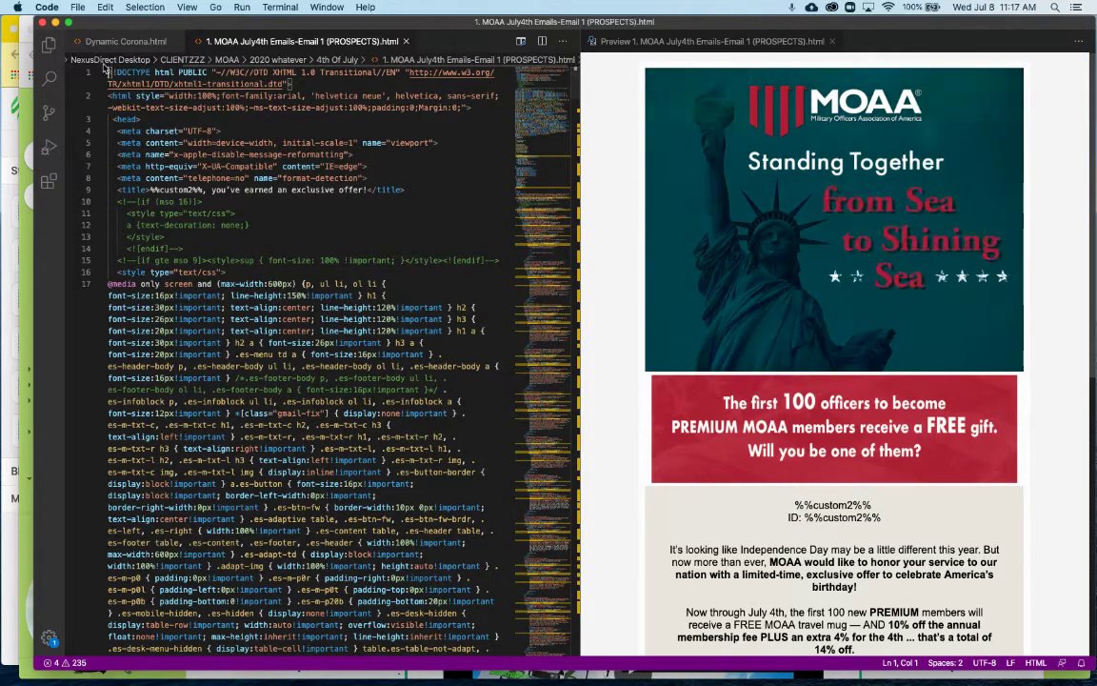
click(44, 45)
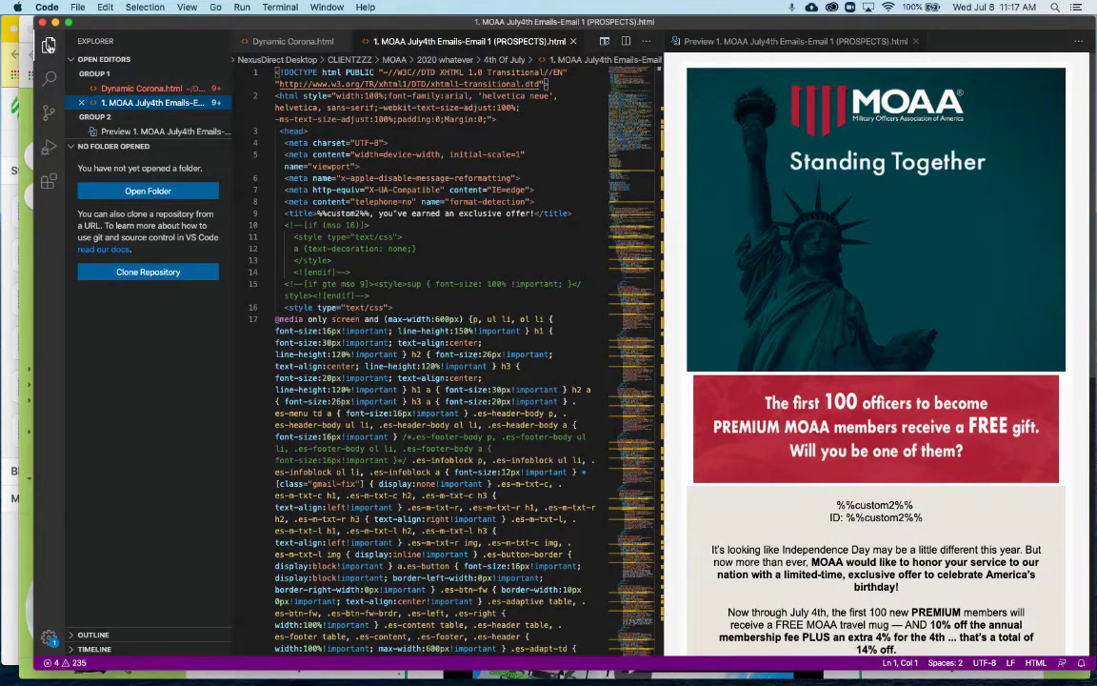
click(44, 45)
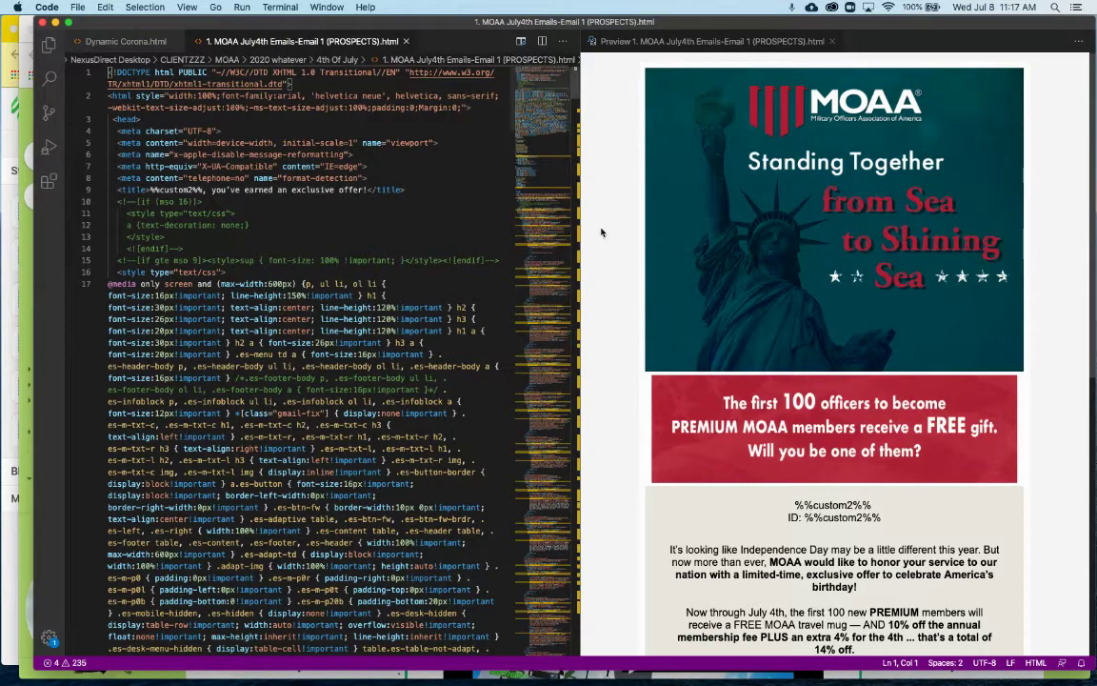
Narrow the MOAA email's HTML preview and examine its mobile layout around the "You've Earned It!" banner
scroll(619, 325, down, 5)
scroll(619, 329, down, 5)
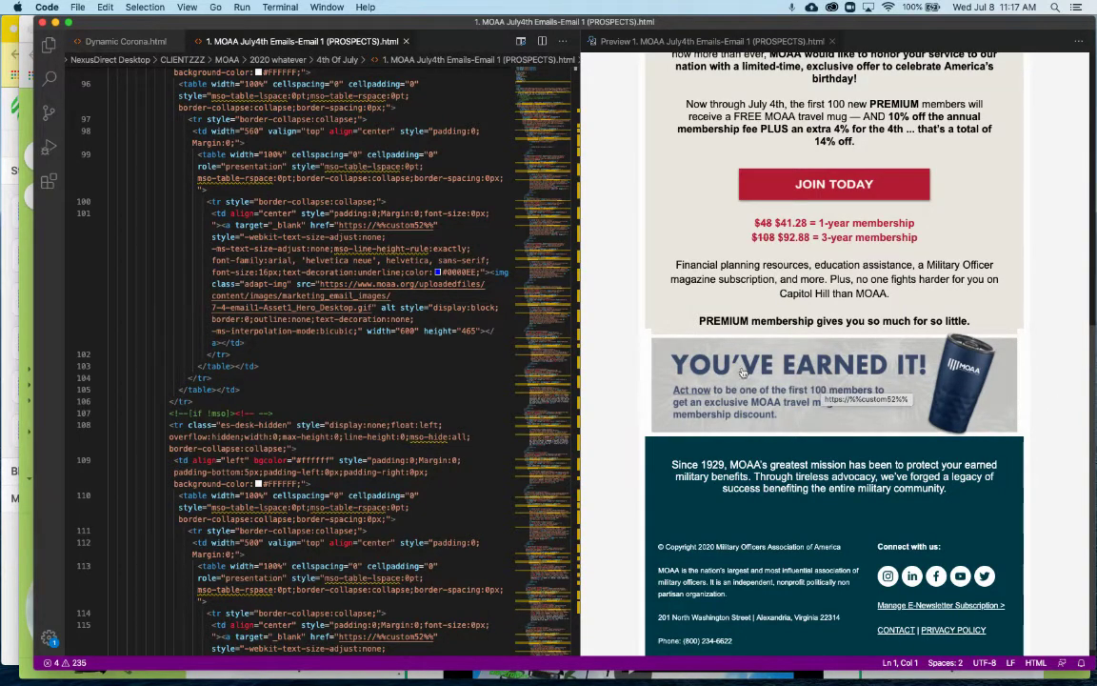
drag(577, 401, 706, 400)
scroll(845, 448, down, 10)
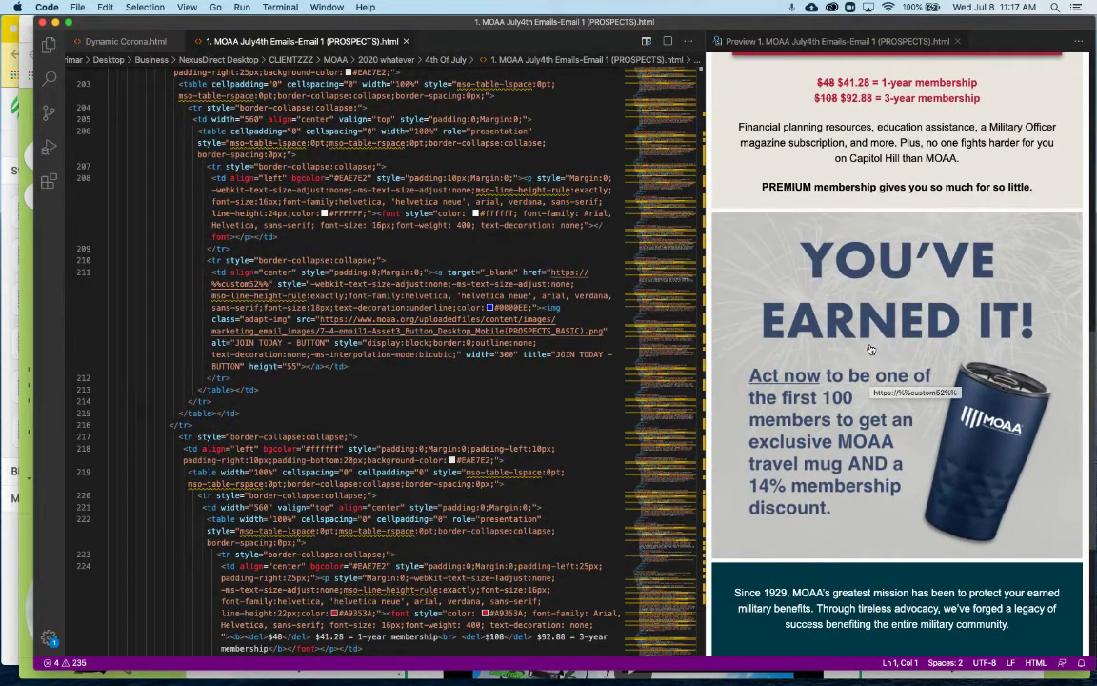
scroll(796, 406, down, 1)
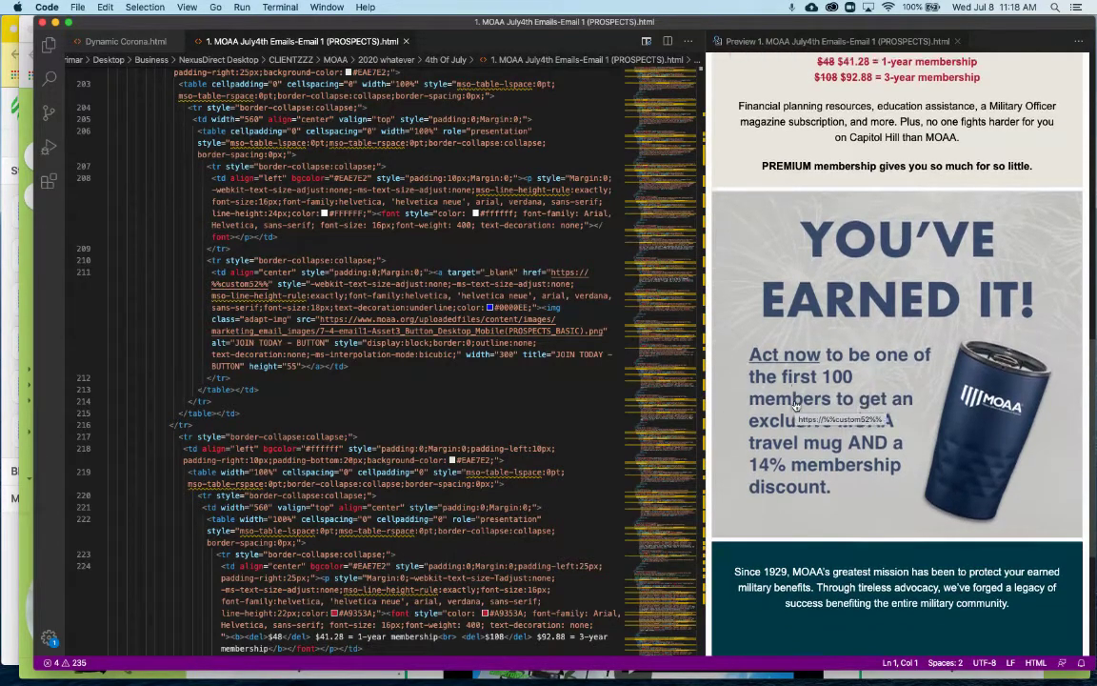
scroll(795, 407, down, 1)
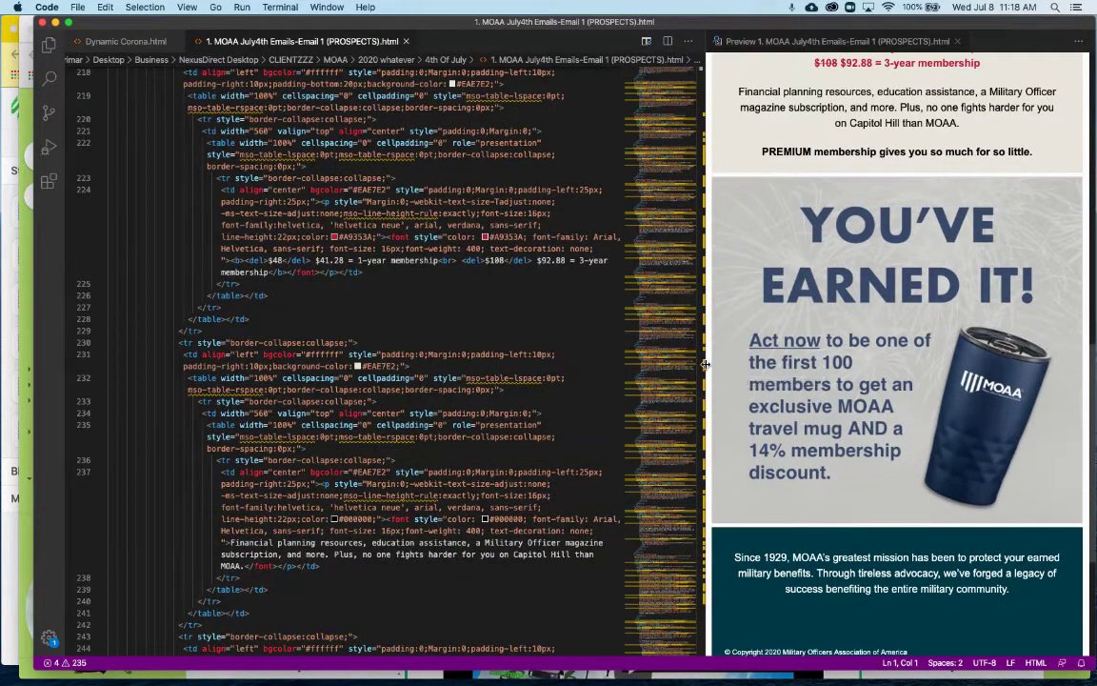
Adjust the split between code and preview, widening the preview to compare the MOAA email's desktop layout
mouse_move(705, 364)
mouse_down()
mouse_move(669, 363)
mouse_move(713, 363)
mouse_up()
scroll(862, 310, down, 5)
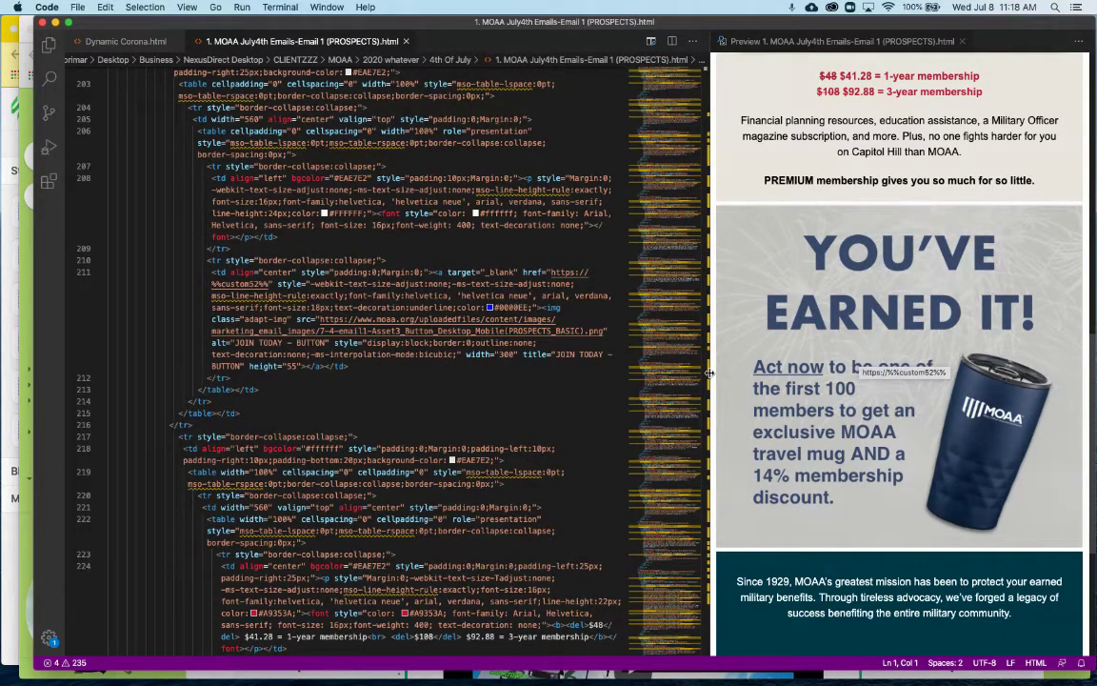
drag(700, 373, 674, 373)
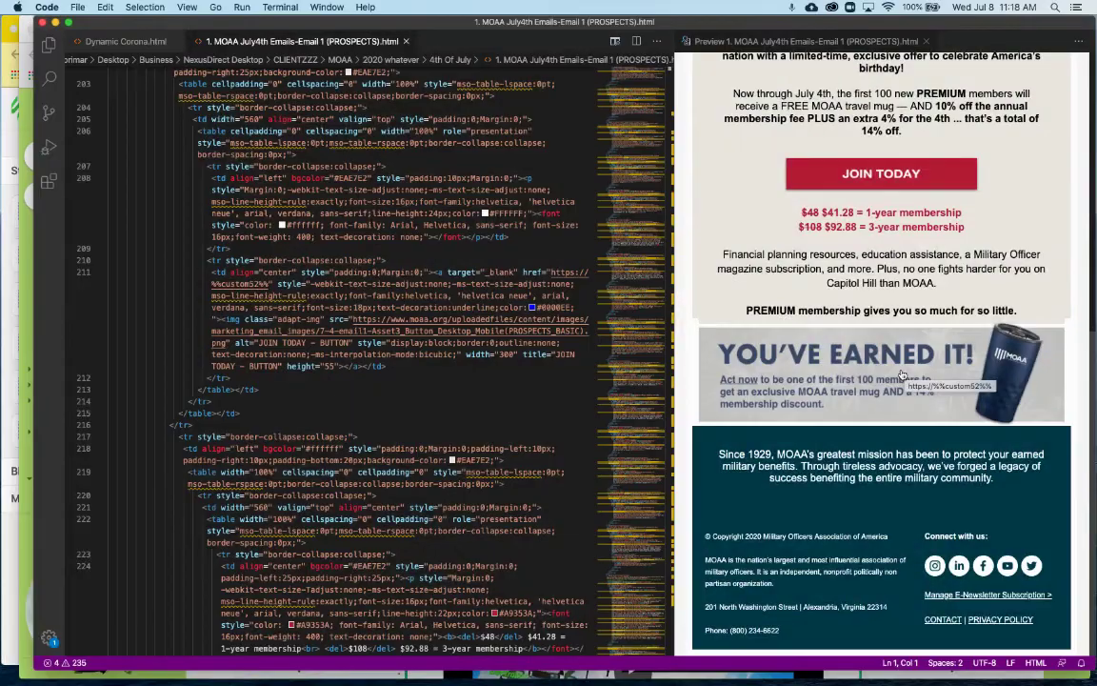
double_click(401, 24)
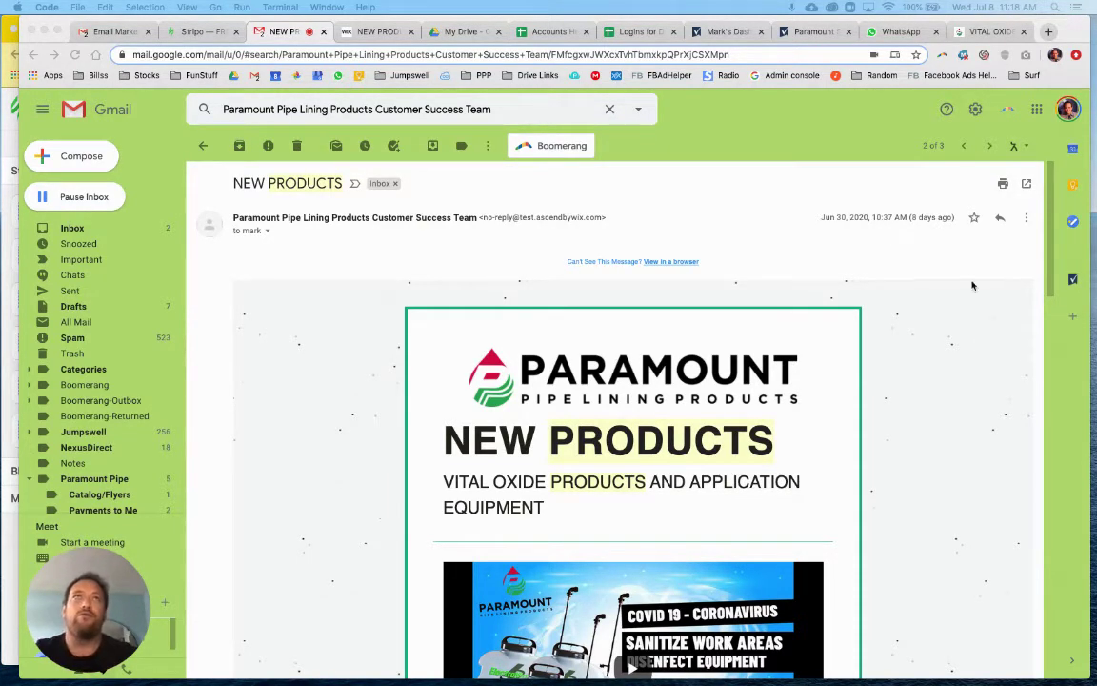
drag(1080, 36, 1074, 684)
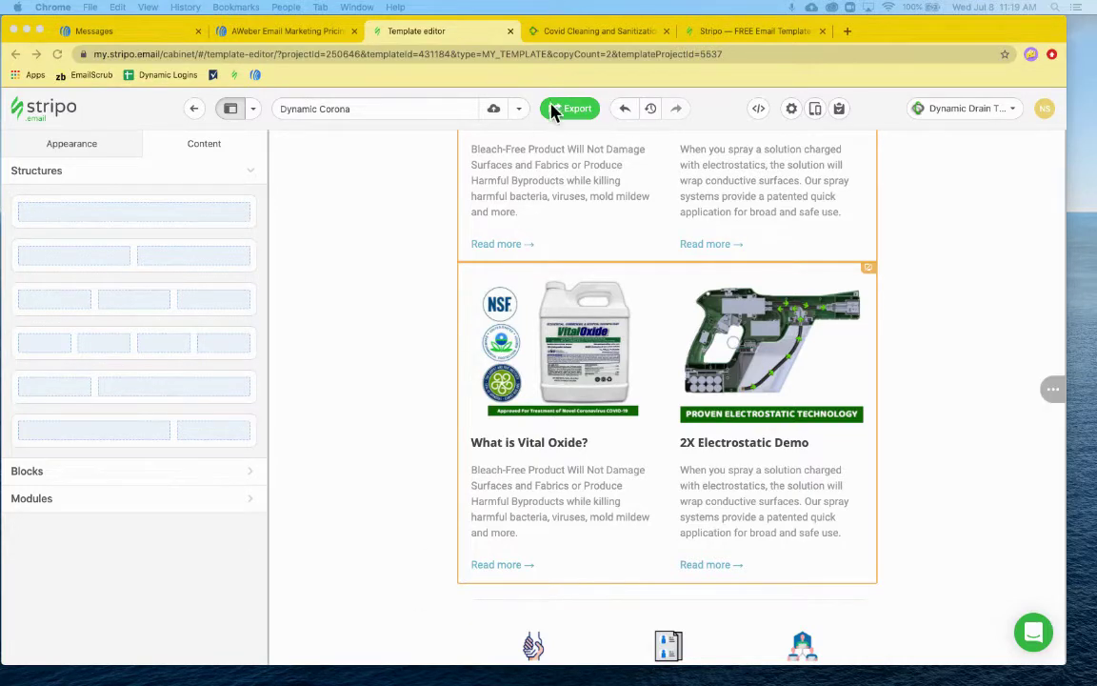
click(845, 32)
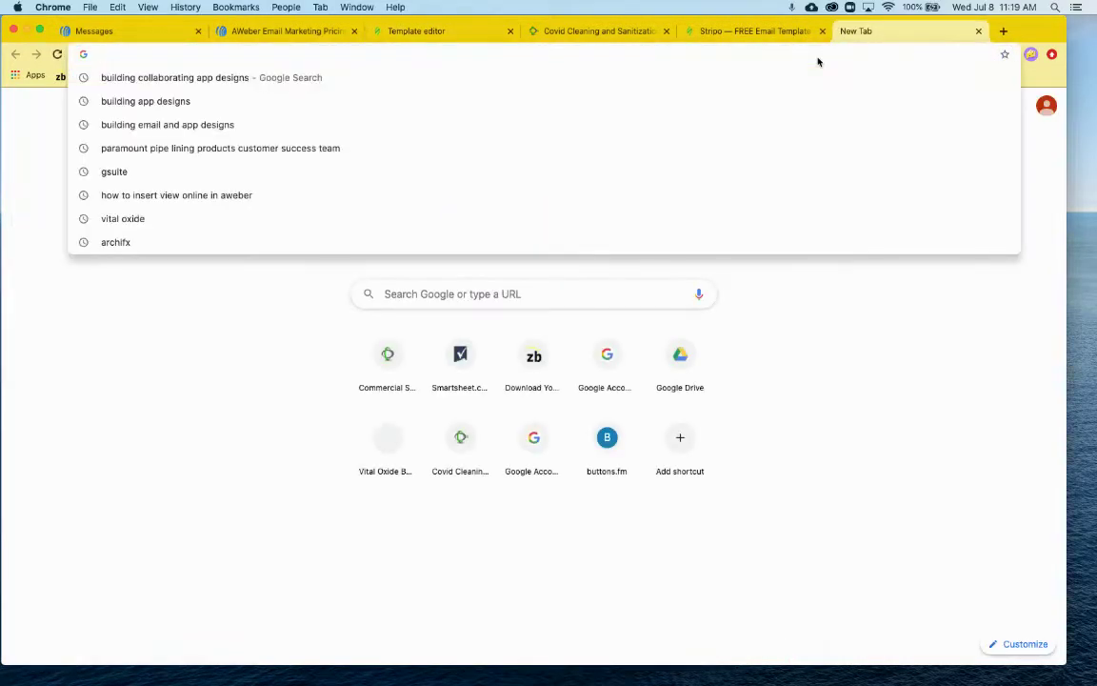
text(https://www.zerobounce.net/?ref=emailvalidation)
key(Return)
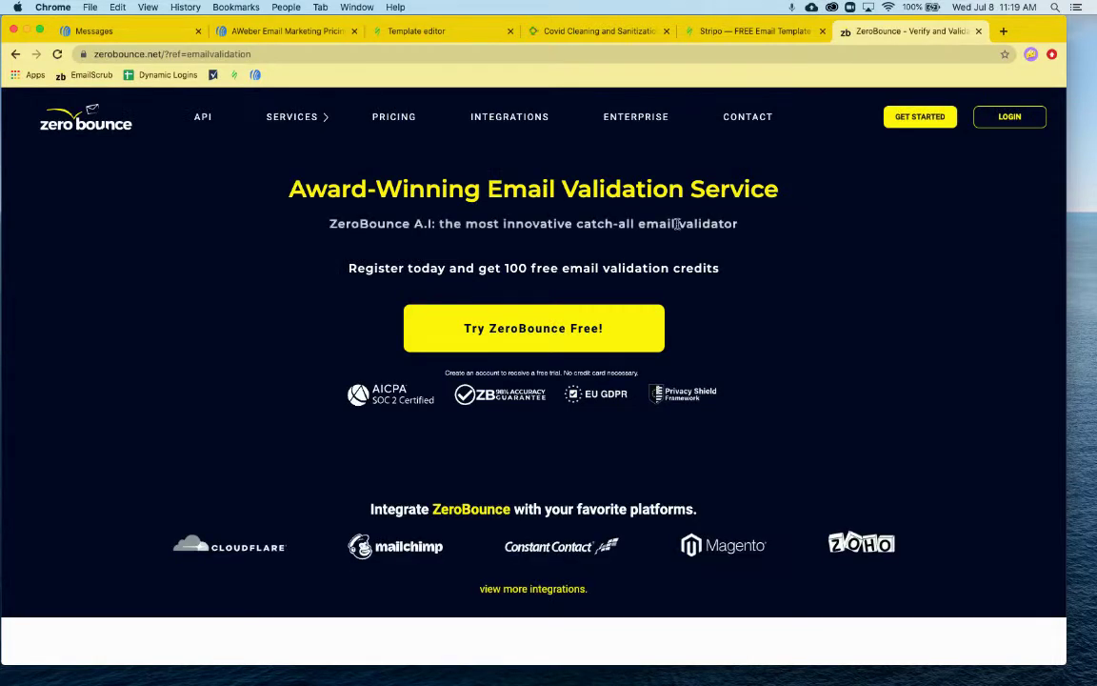
drag(262, 173, 779, 200)
click(781, 197)
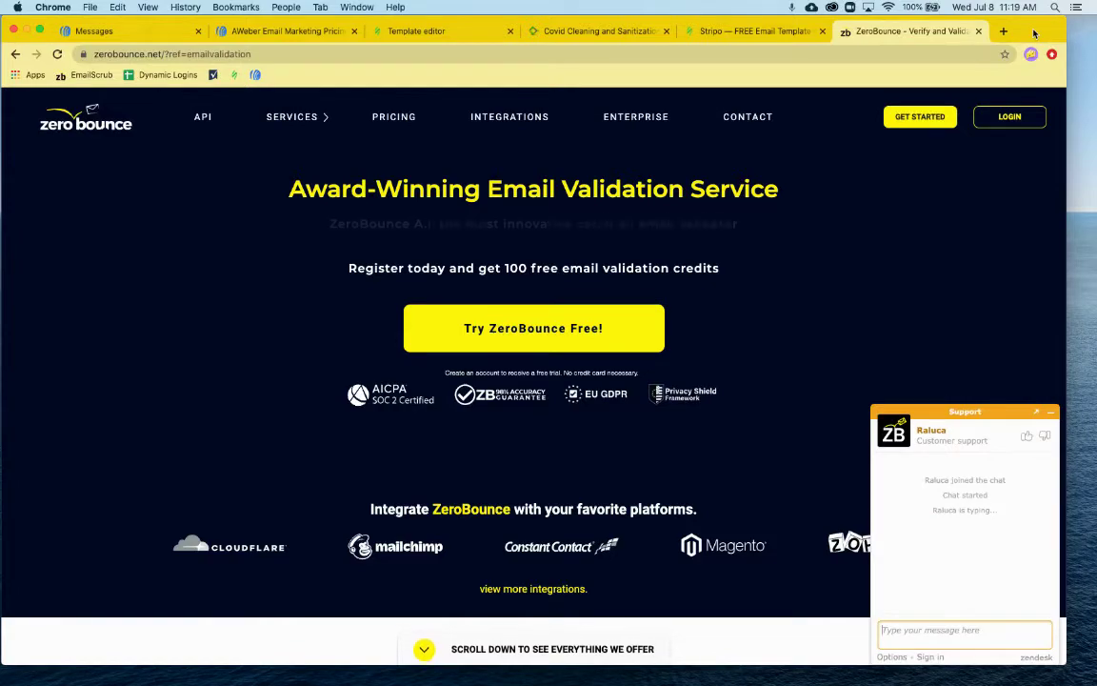
Review the recommended services in the "Email Marketing Campaign Setup Info" email in Gmail and bring the ZeroBounce browser window back in front
drag(1034, 34, 1035, 72)
key(super+m)
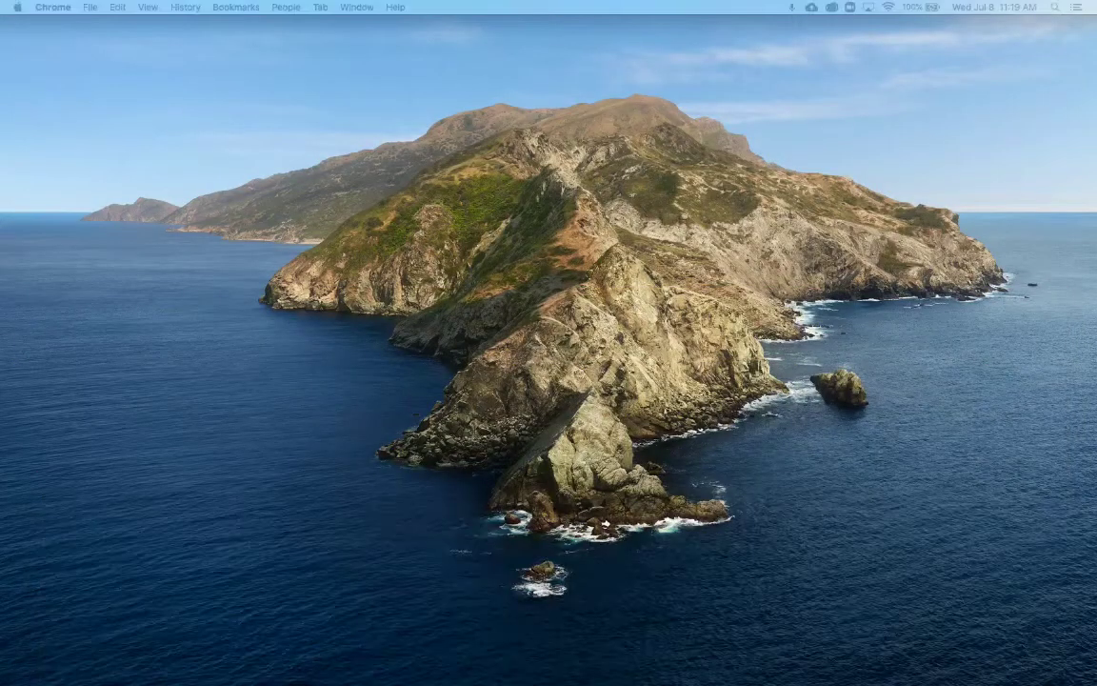
key(super+Tab)
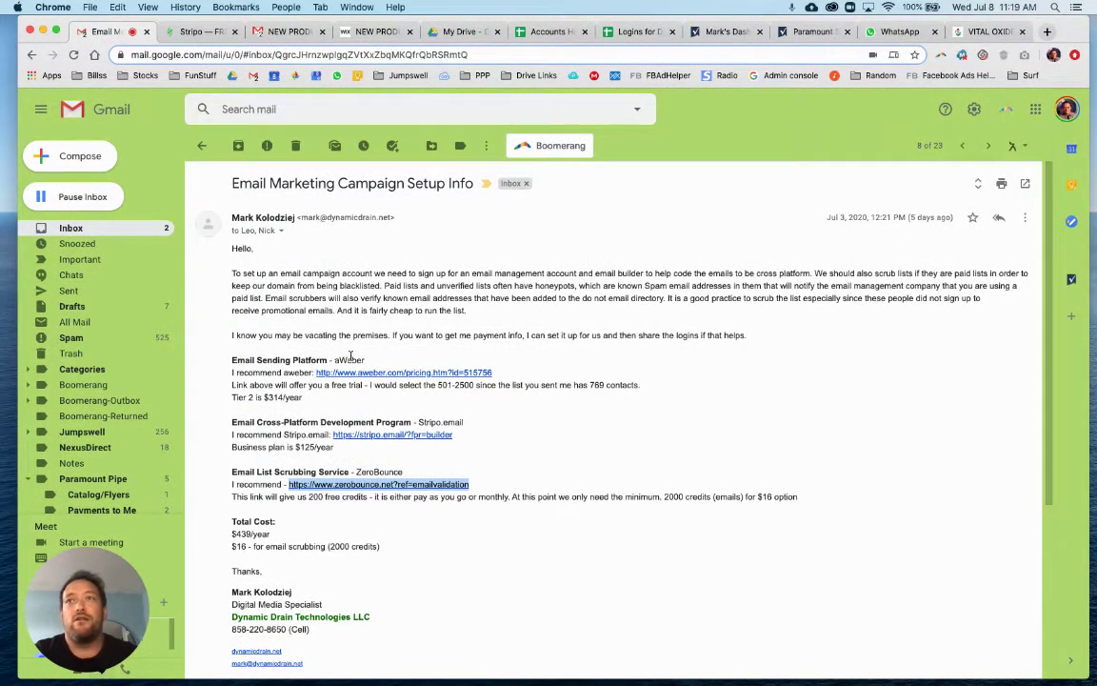
drag(336, 360, 366, 360)
click(366, 360)
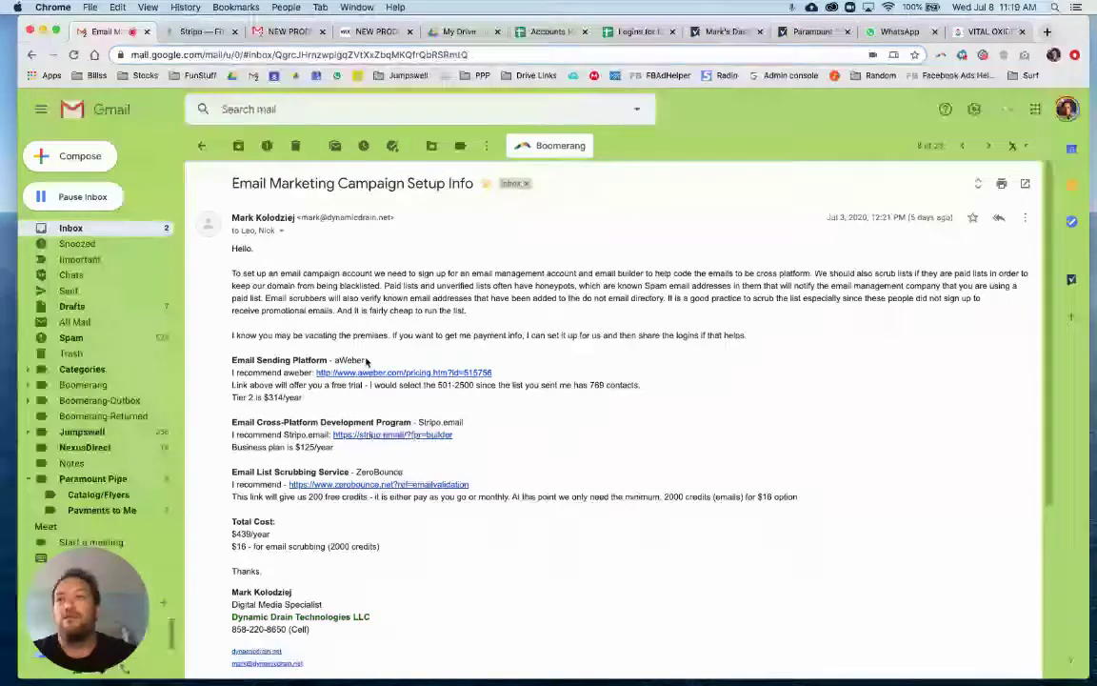
click(378, 483)
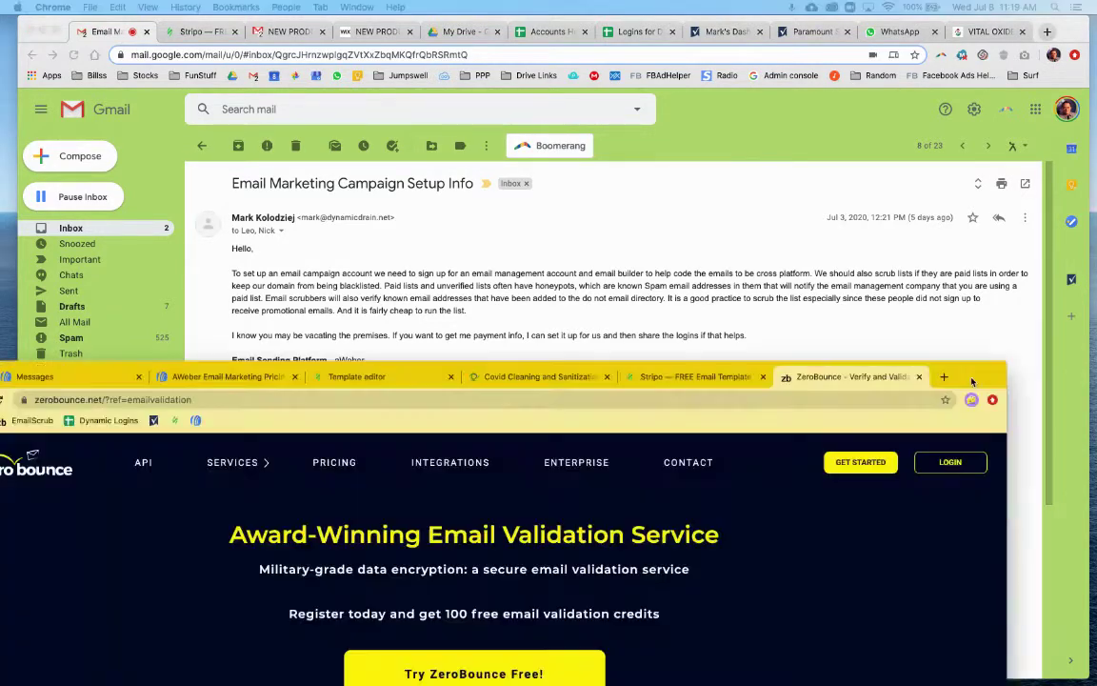
drag(971, 381, 1065, 82)
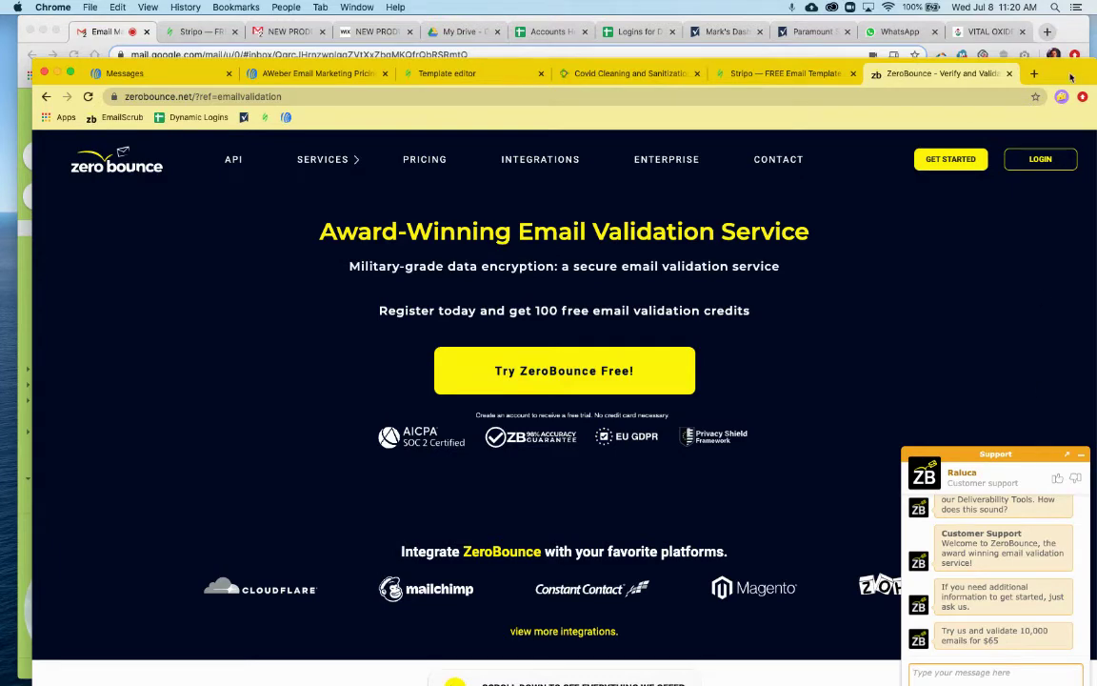
Check the setup email in Gmail, return to the ZeroBounce browser window, and view AWeber's pricing page and message drafts
key(super+m)
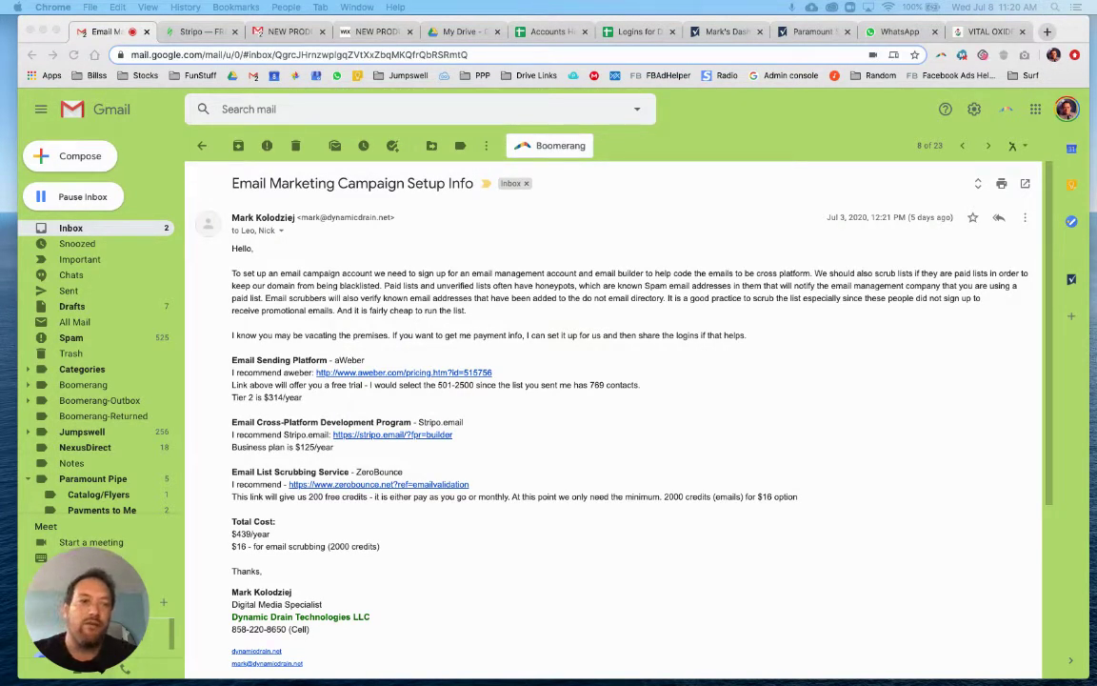
key(super+grave)
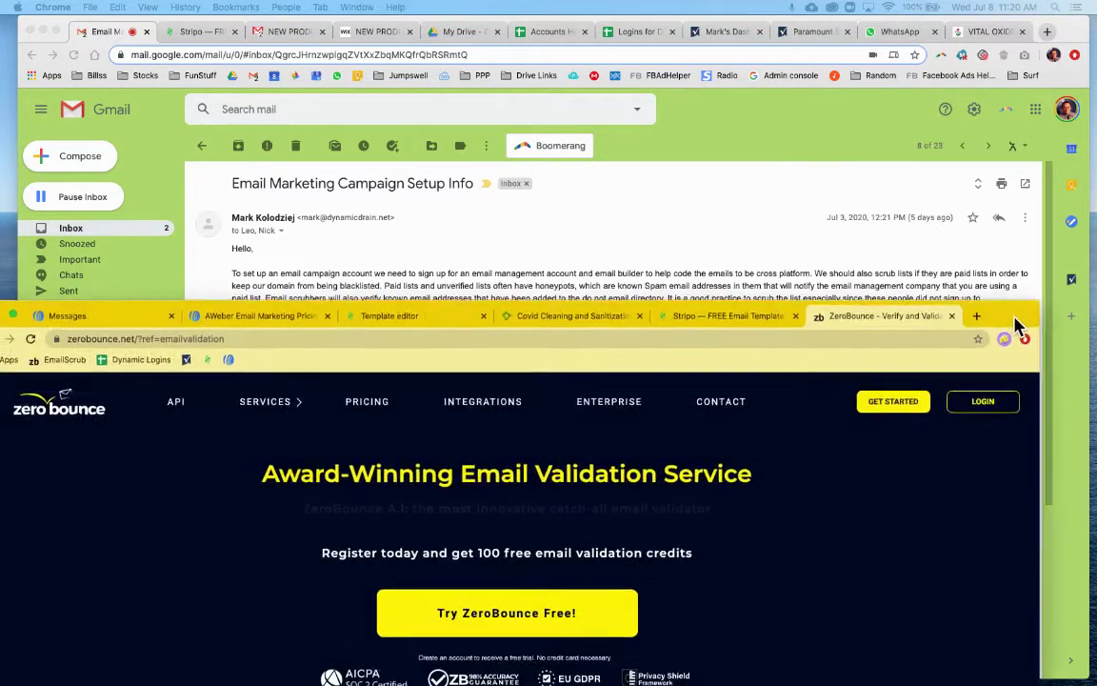
drag(1016, 318, 1080, 61)
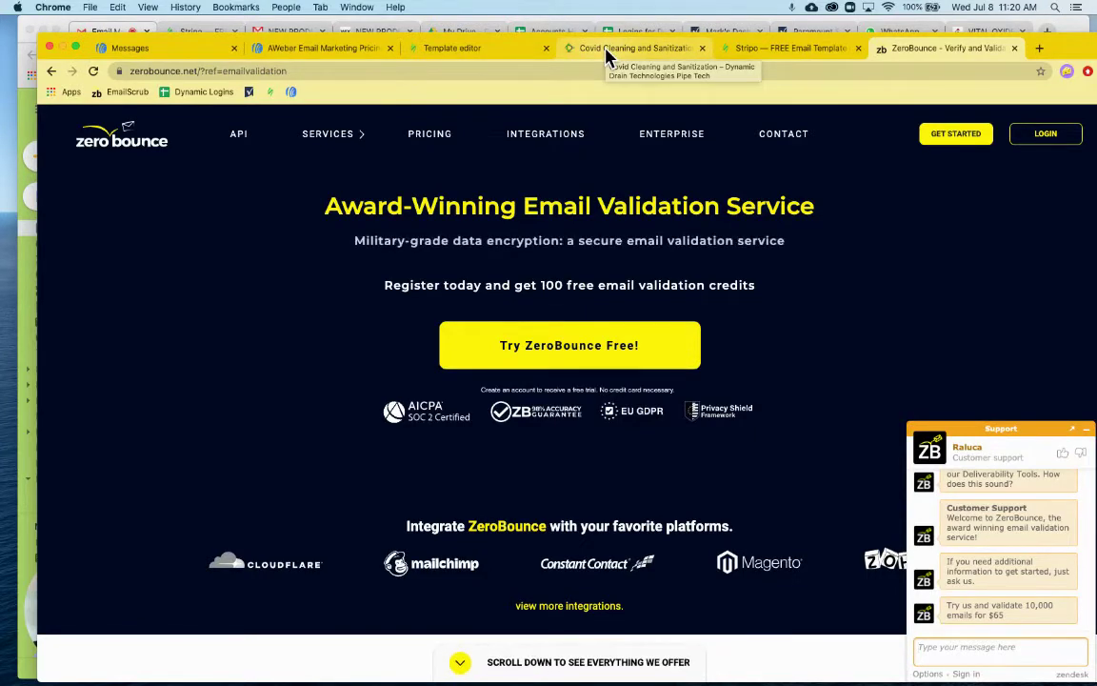
click(335, 51)
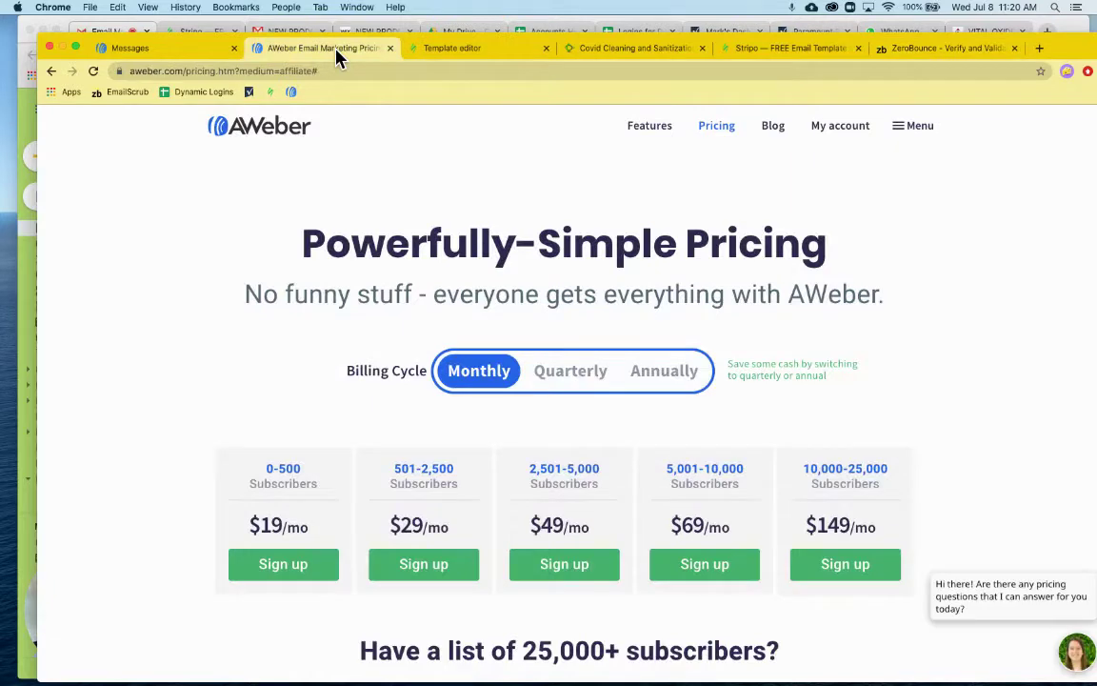
click(191, 50)
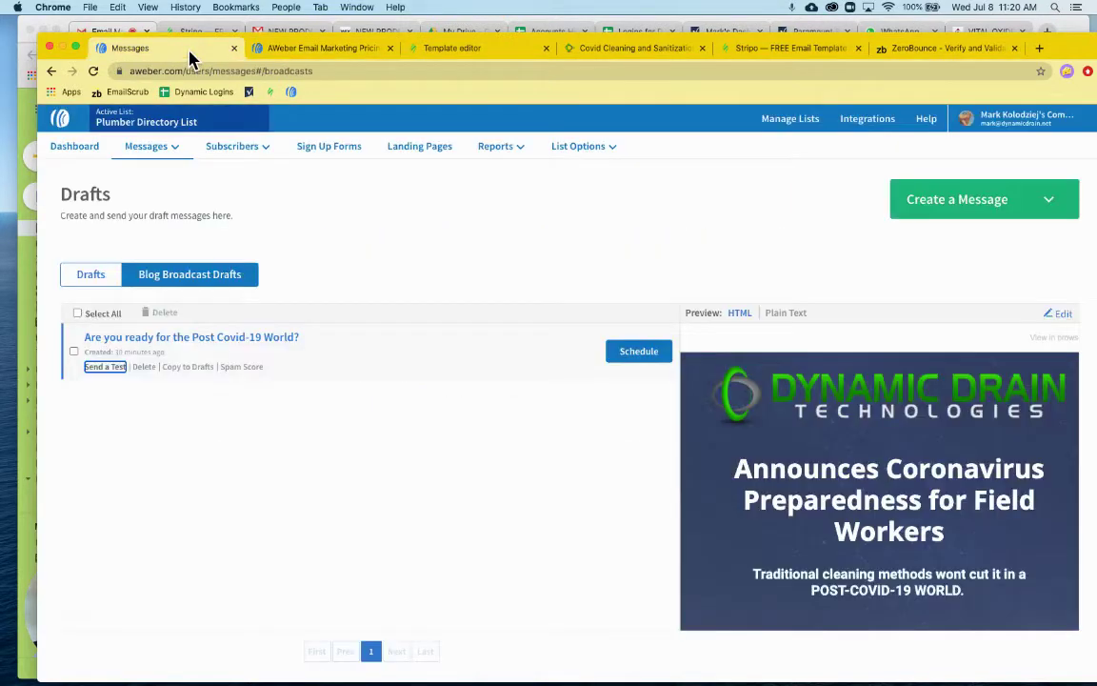
Consult the "Email Marketing Campaign Setup Info" email again and bring the browser window with AWeber's drafts back in front
double_click(1082, 53)
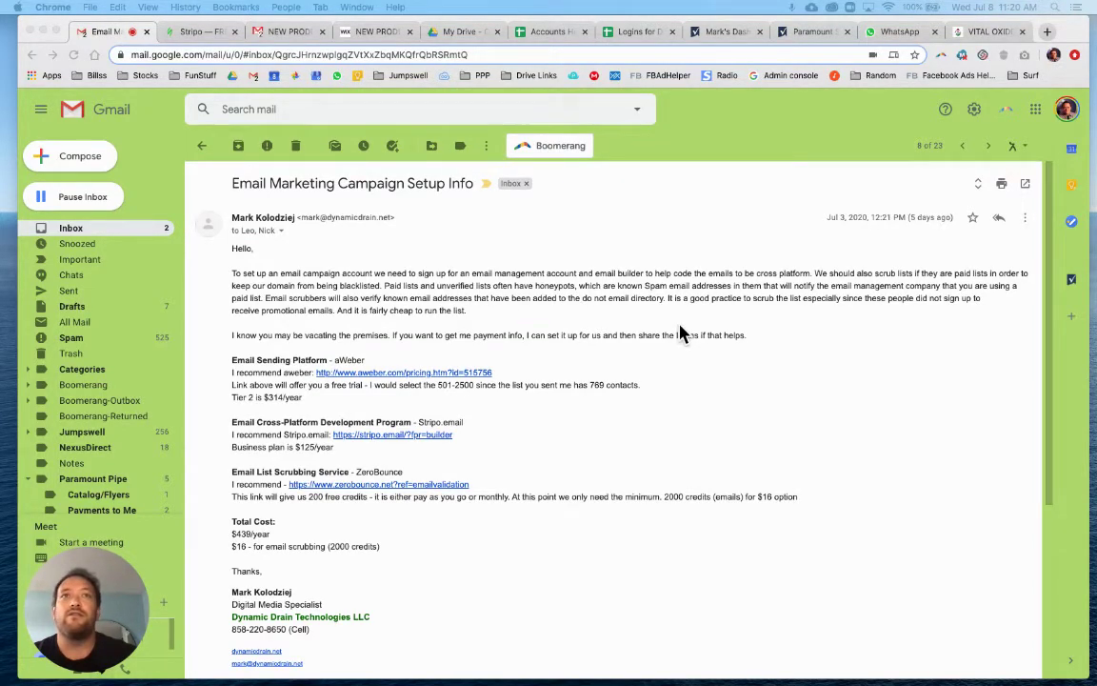
double_click(1069, 40)
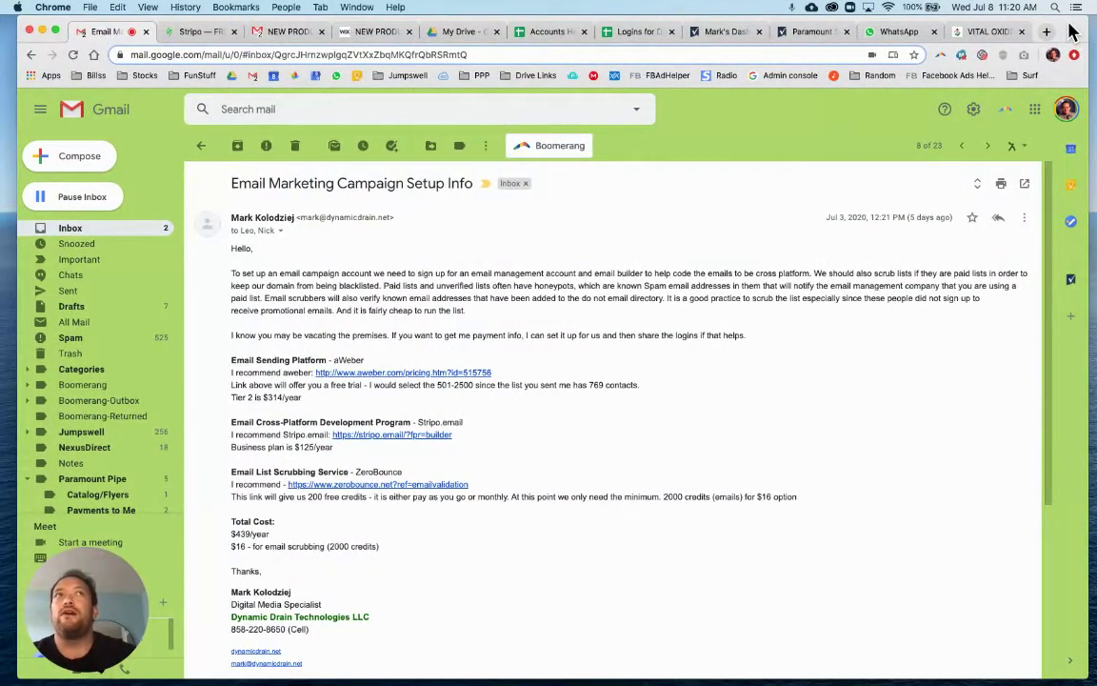
mouse_move(1068, 32)
mouse_down()
mouse_move(1068, 477)
mouse_move(1025, 641)
mouse_move(1069, 40)
mouse_move(1069, 685)
mouse_move(1033, 463)
mouse_move(1080, 44)
mouse_move(1080, 25)
mouse_move(1068, 24)
mouse_up()
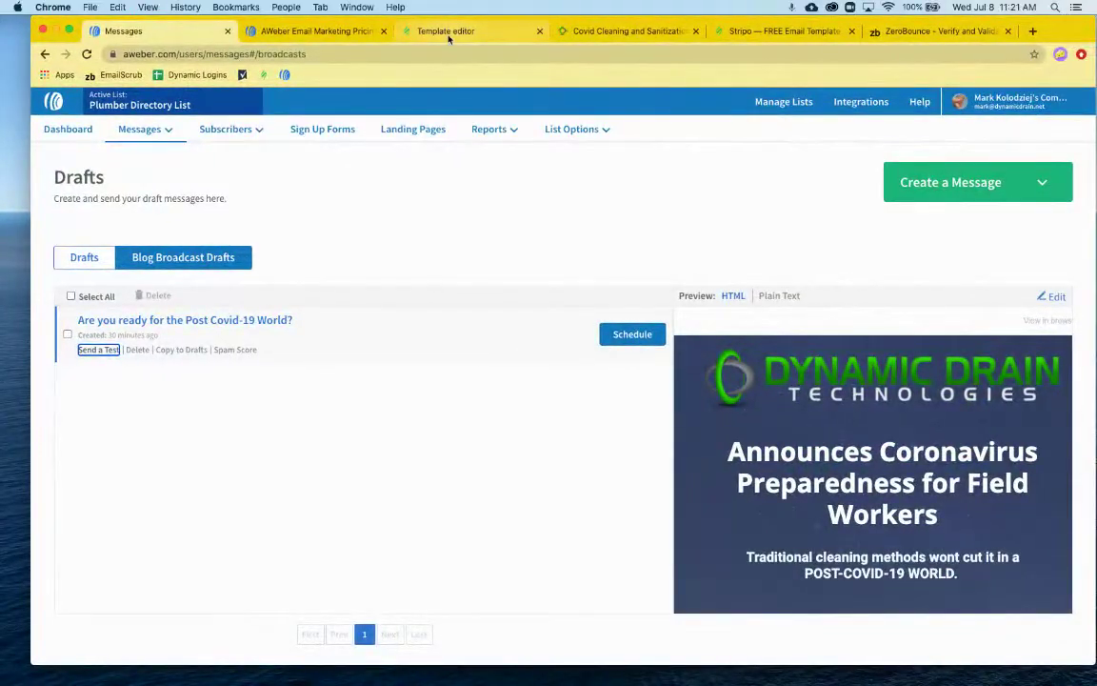
Switch to Stripo's Dynamic Corona template and expand today's current version in the version history to view its earlier revisions
click(447, 32)
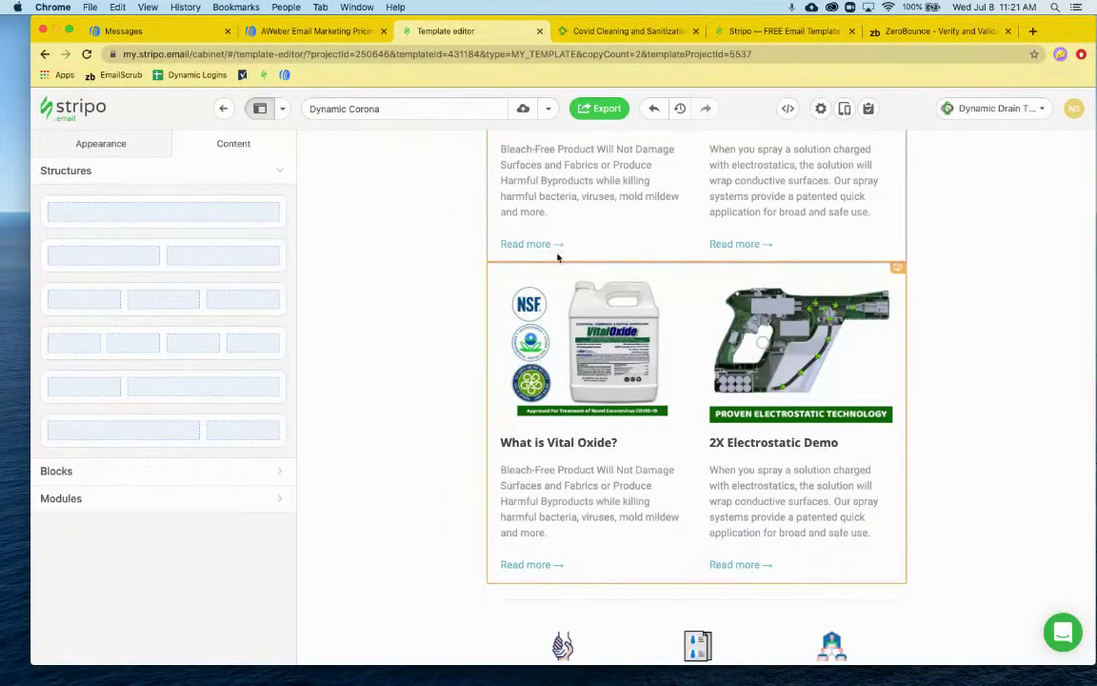
scroll(558, 255, up, 5)
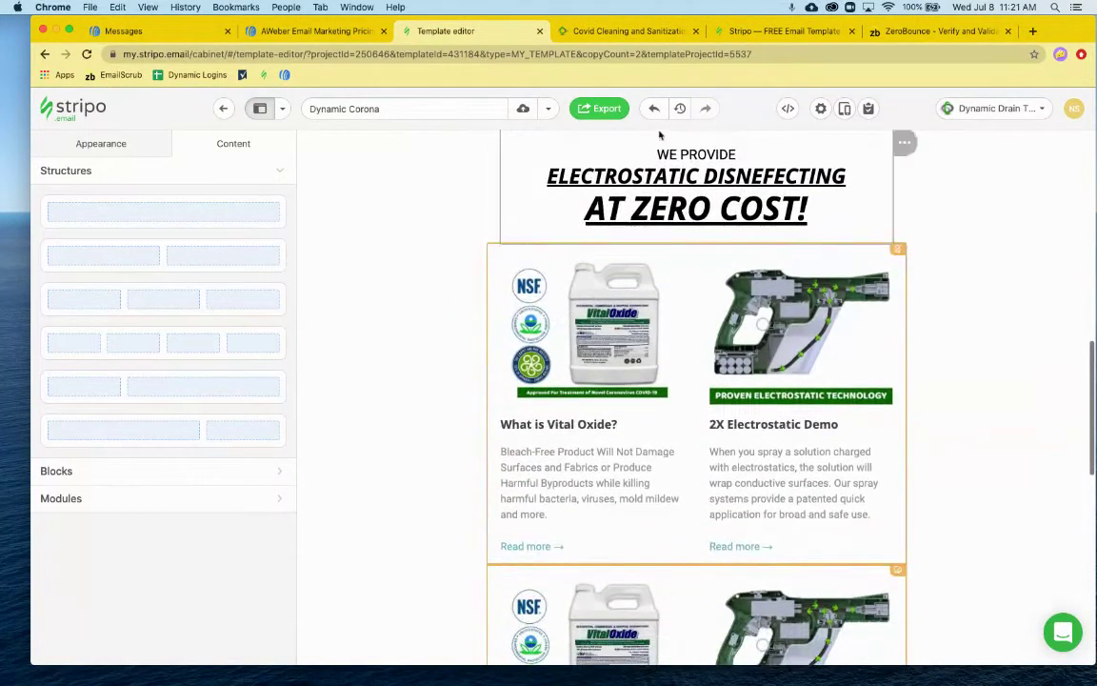
click(681, 108)
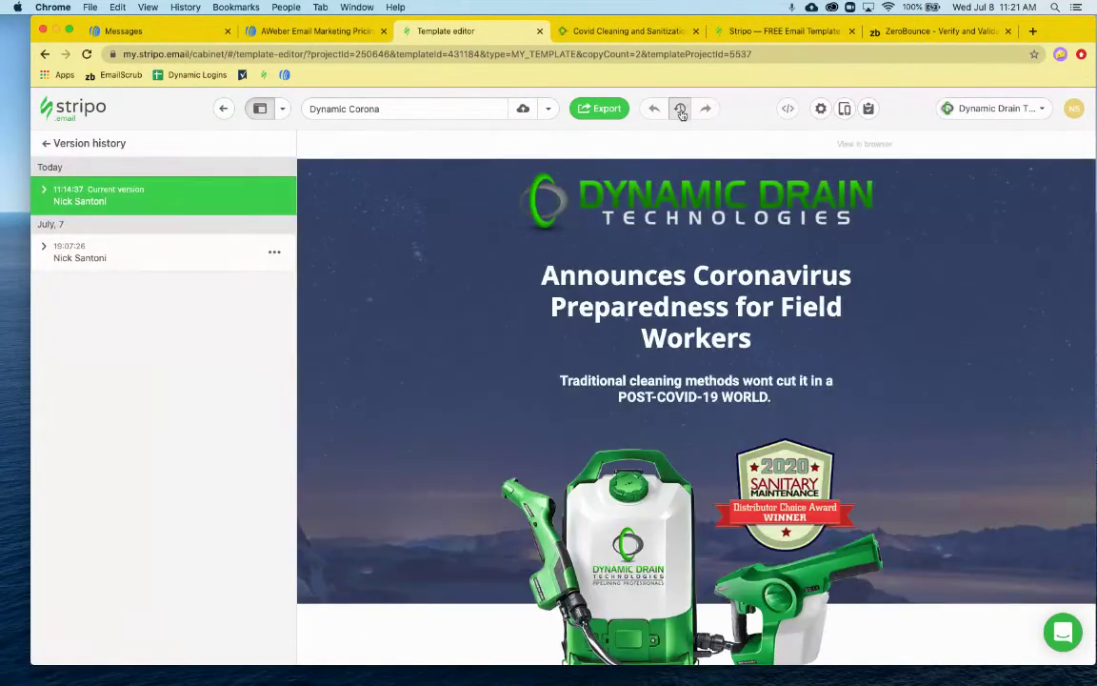
click(680, 110)
click(681, 110)
click(44, 191)
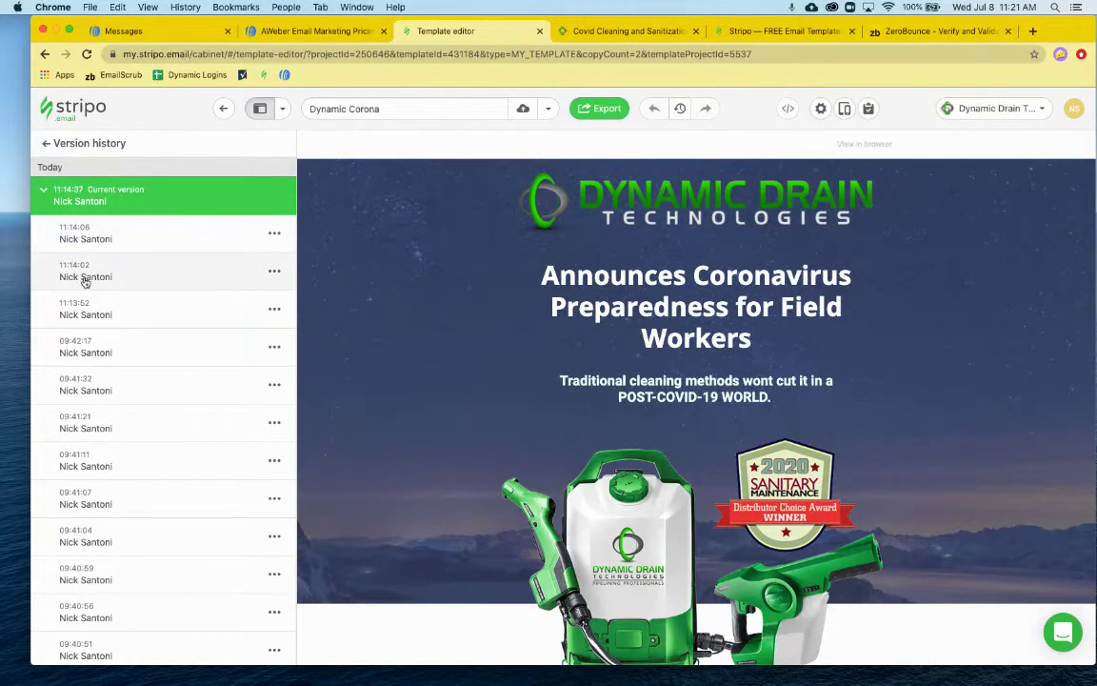
click(111, 347)
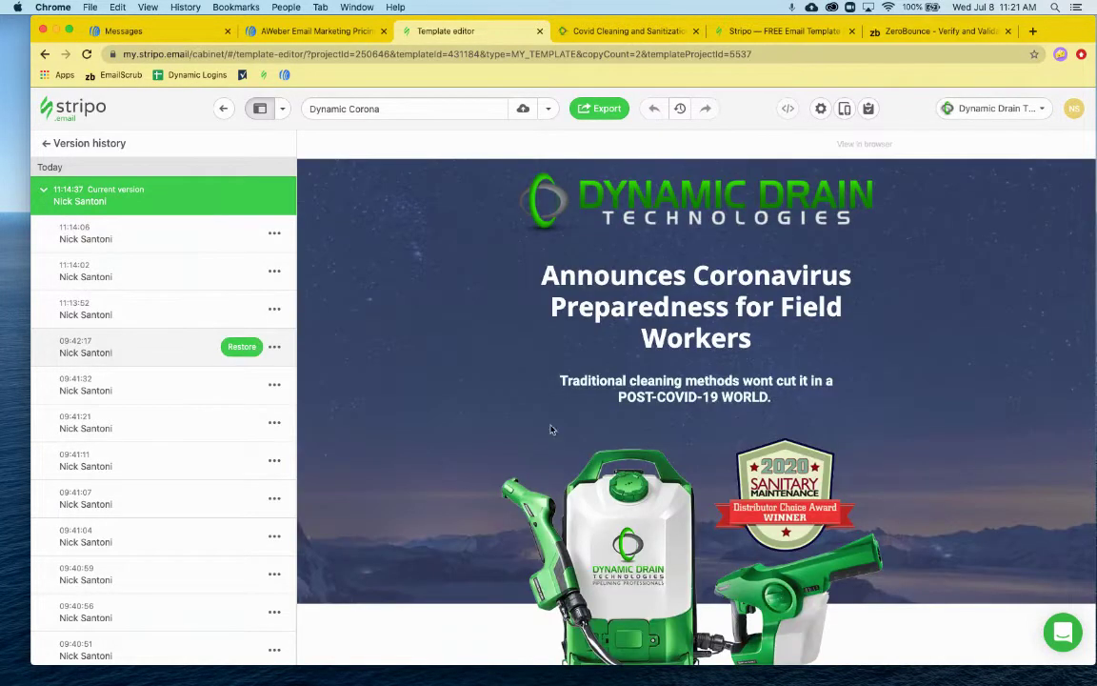
Leave the version history and examine the repeated Vital Oxide and 2X Electrostatic Demo sections in the template
click(44, 143)
scroll(495, 308, down, 15)
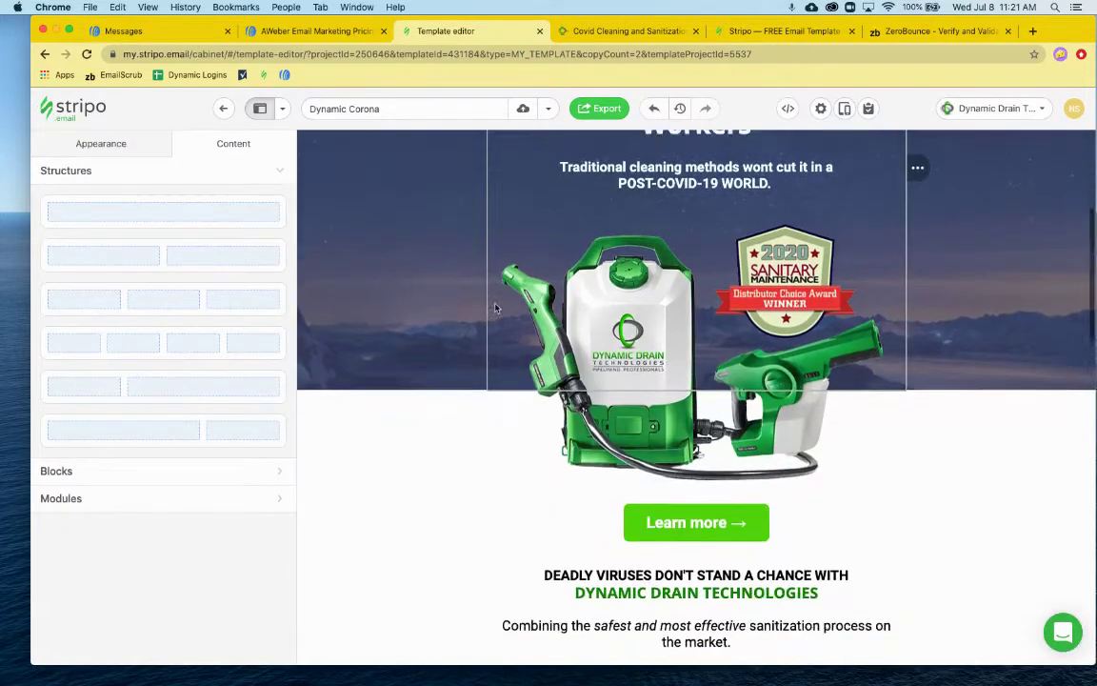
scroll(494, 308, down, 3)
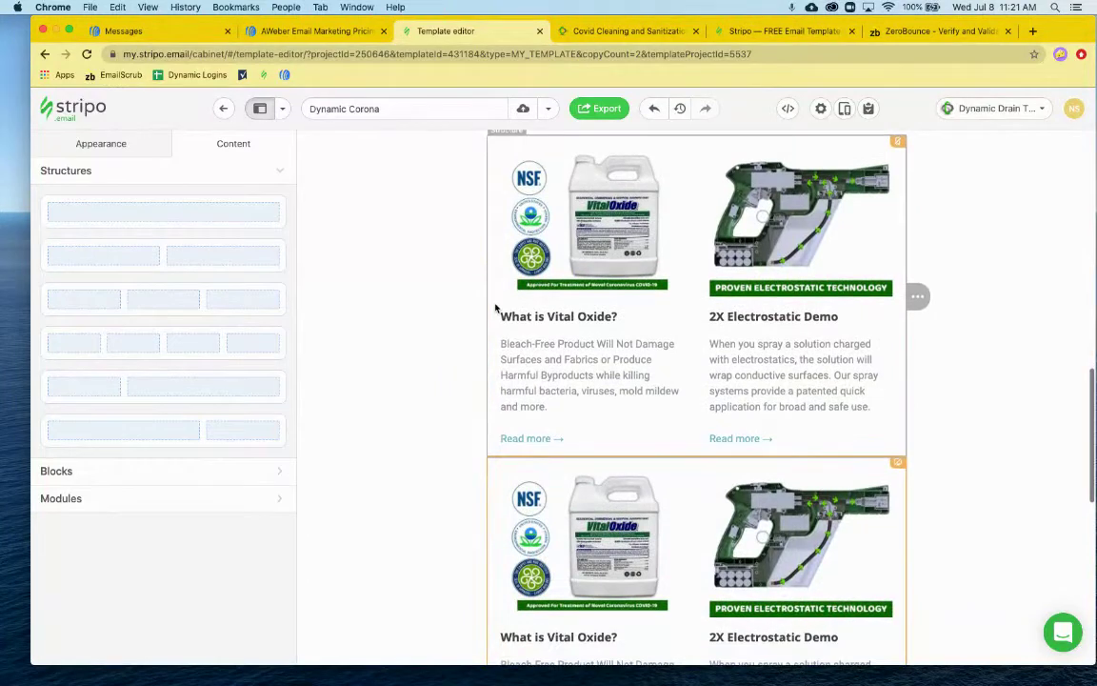
Restore the Dynamic Corona template to today's 09:42:17 version from the version history
click(679, 110)
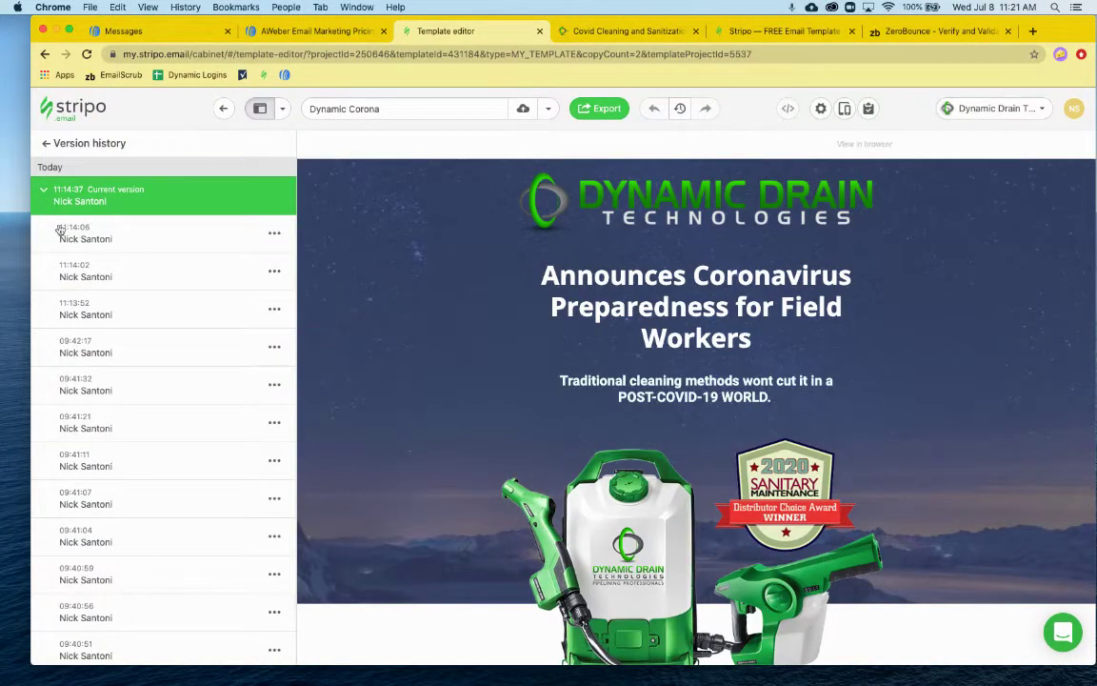
click(125, 347)
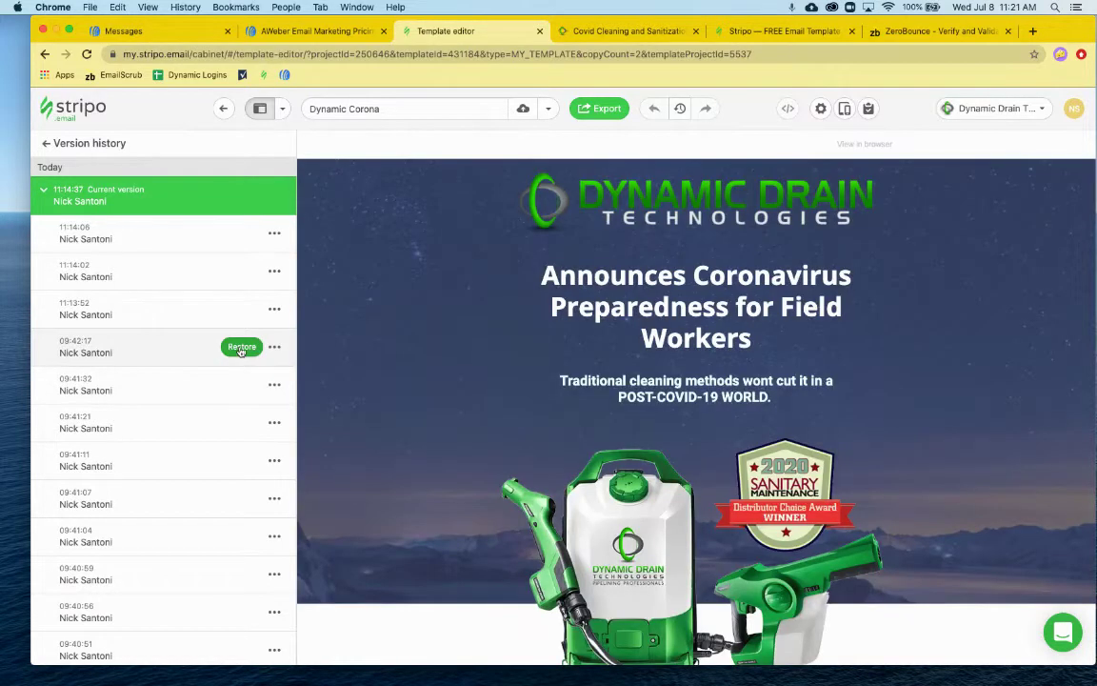
click(240, 346)
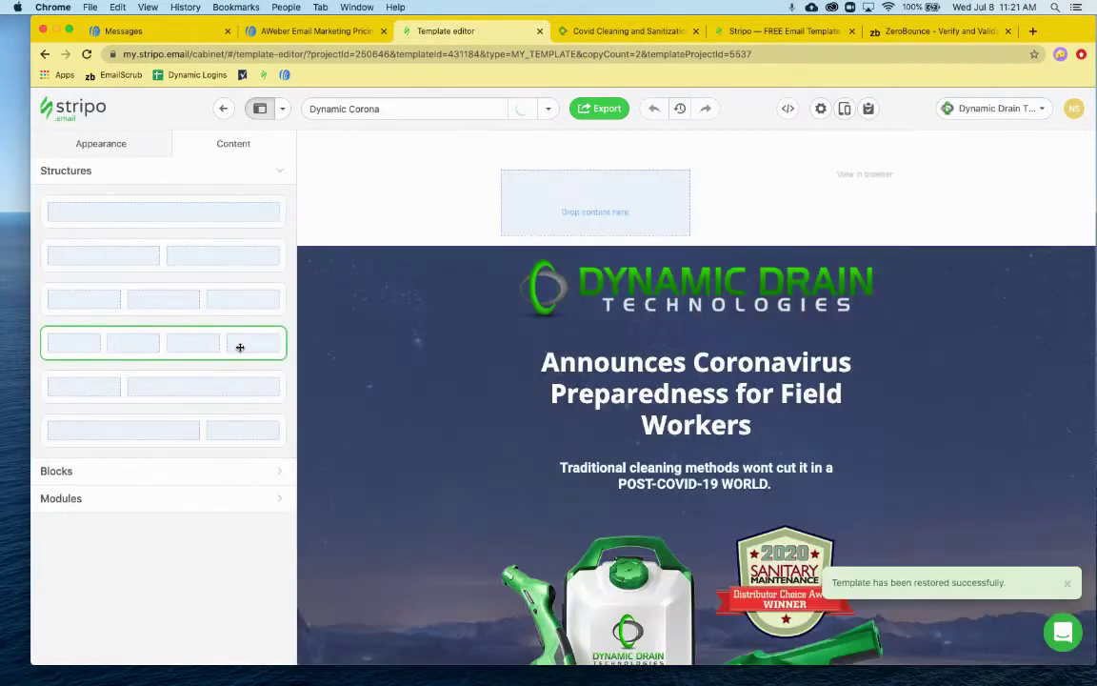
Review the restored Dynamic Corona template from its header down to the footer and back
drag(240, 347, 667, 142)
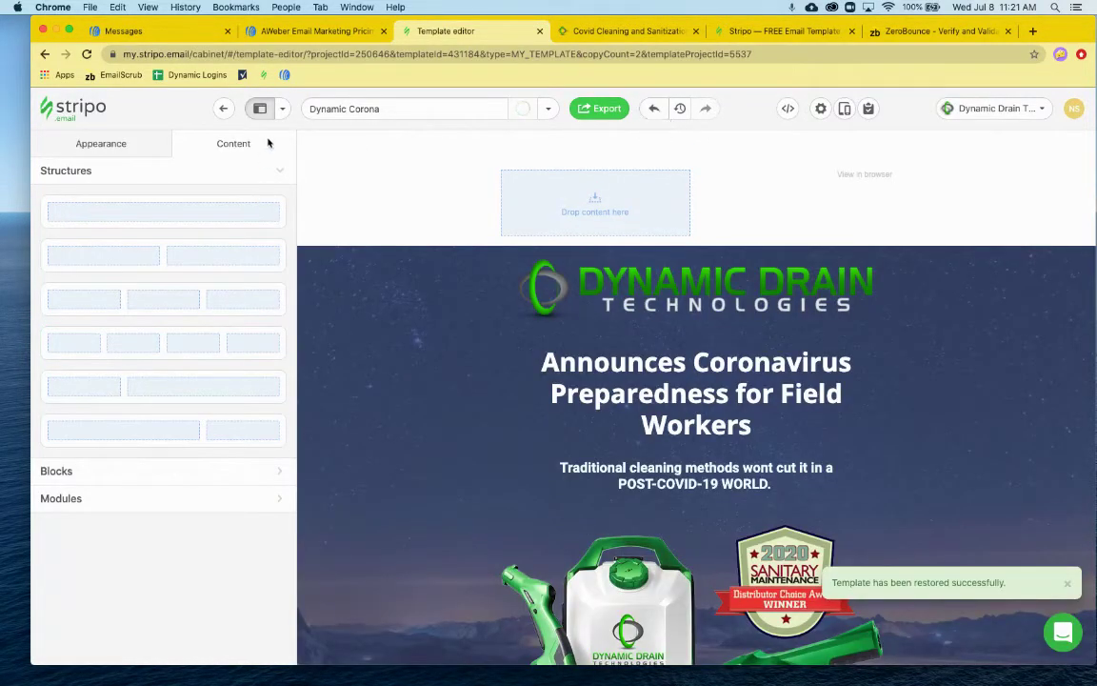
scroll(657, 438, down, 1)
scroll(657, 438, down, 15)
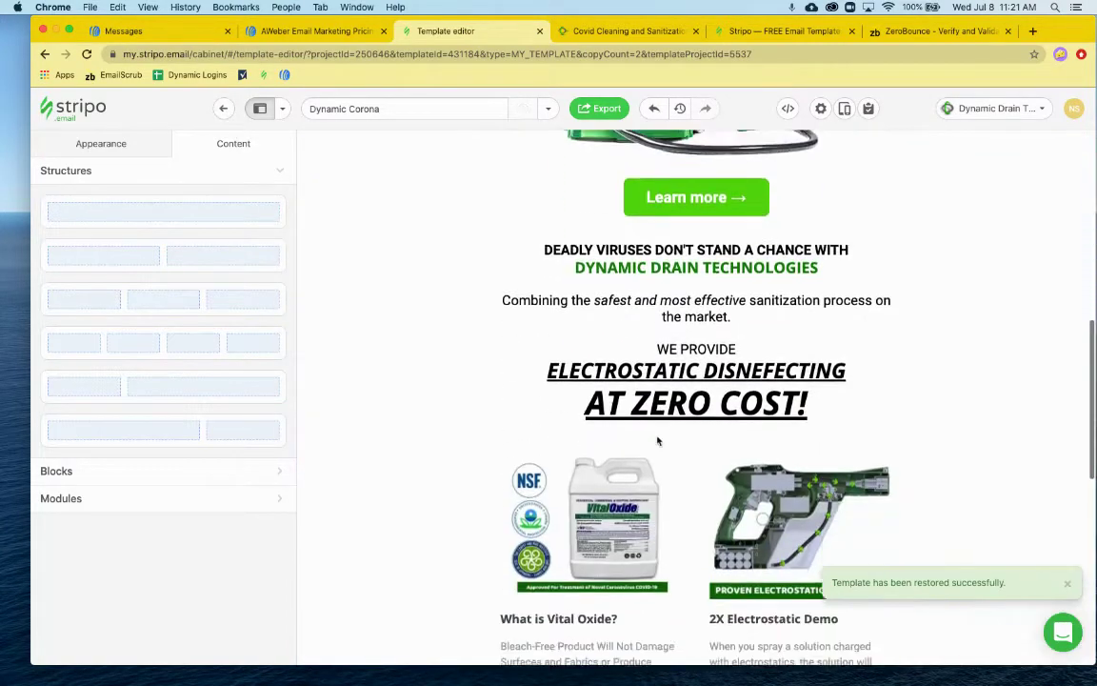
scroll(657, 440, down, 2)
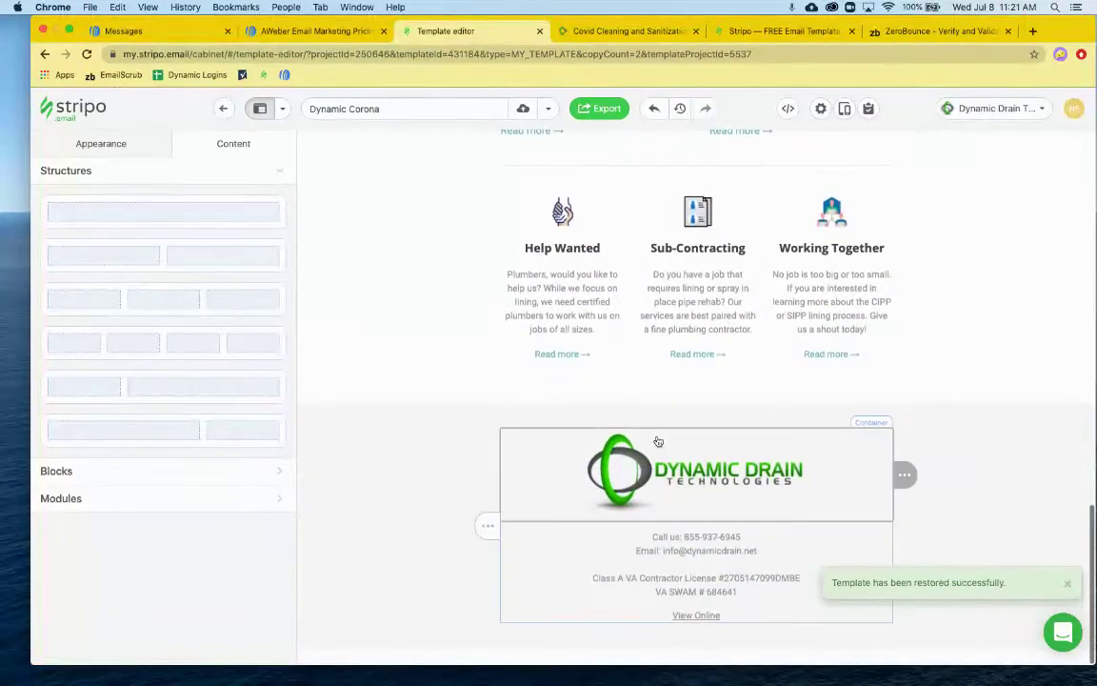
scroll(657, 440, up, 10)
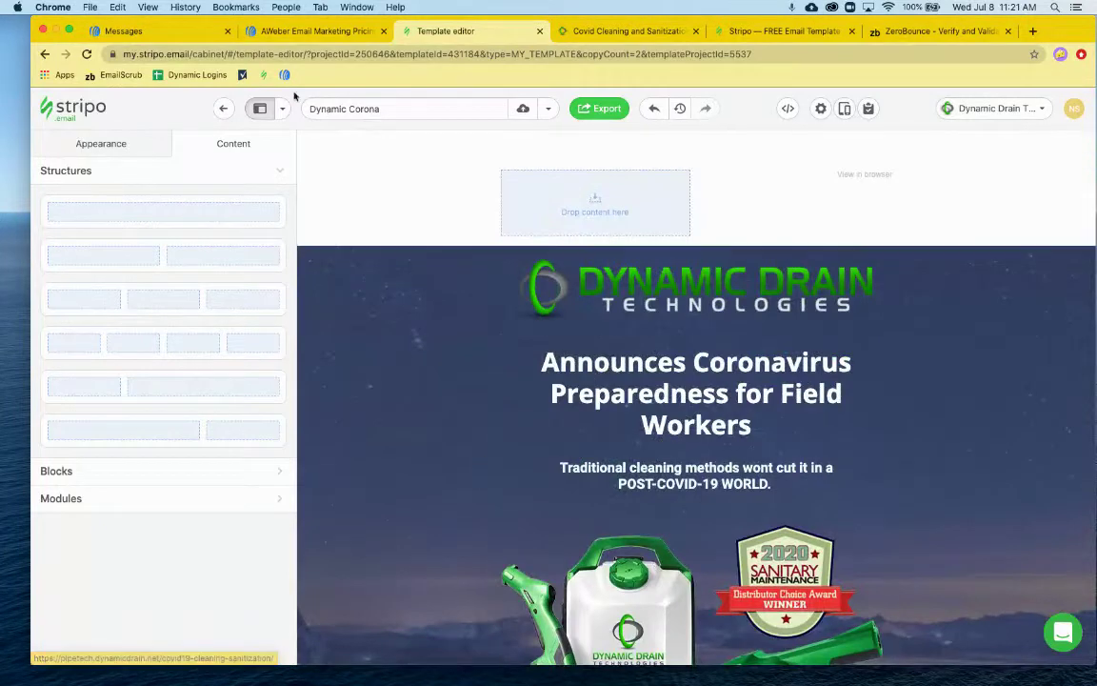
Open the Stripo account's Emails page in a new tab and shift the browser window slightly to the left
right_click(90, 103)
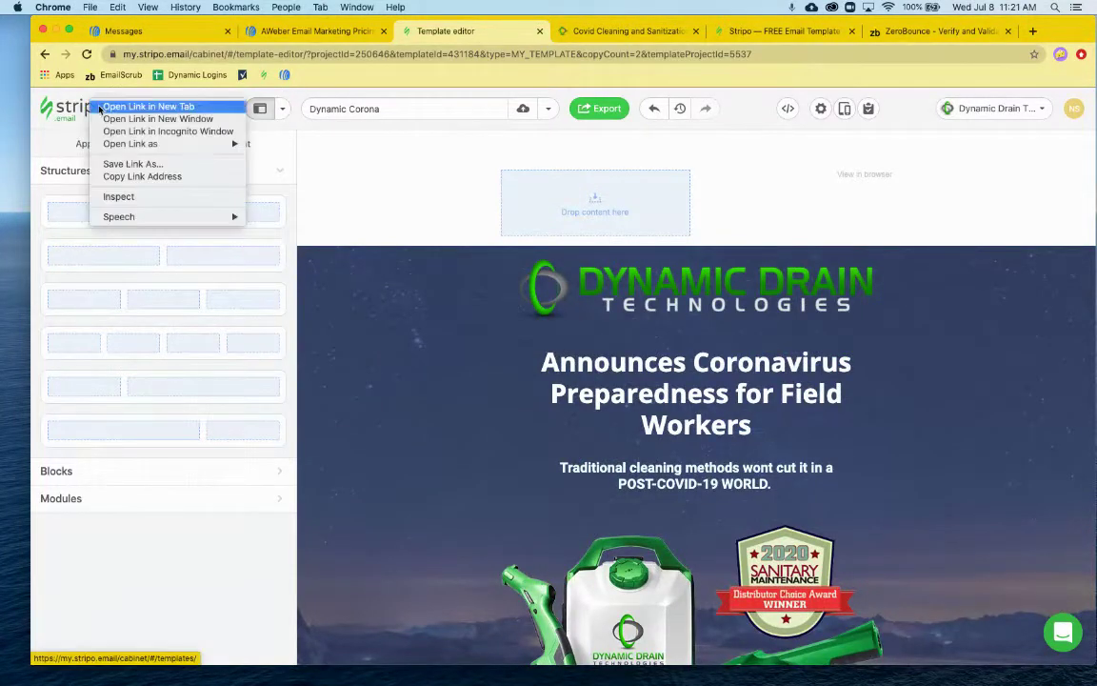
click(124, 105)
click(545, 34)
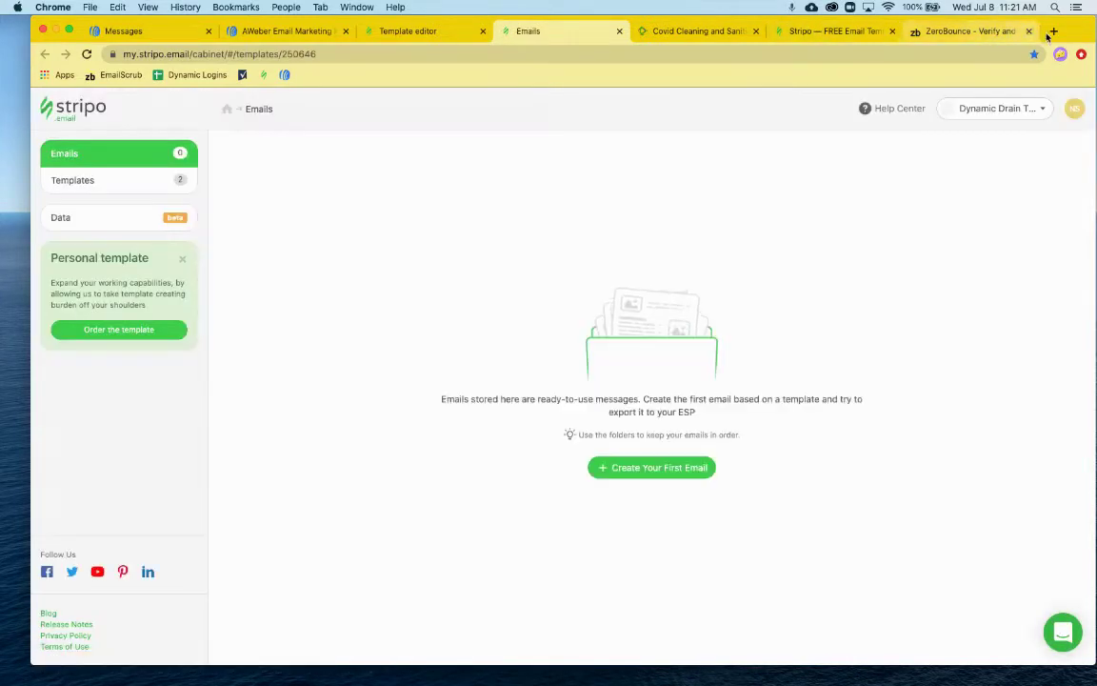
drag(1046, 35, 1019, 36)
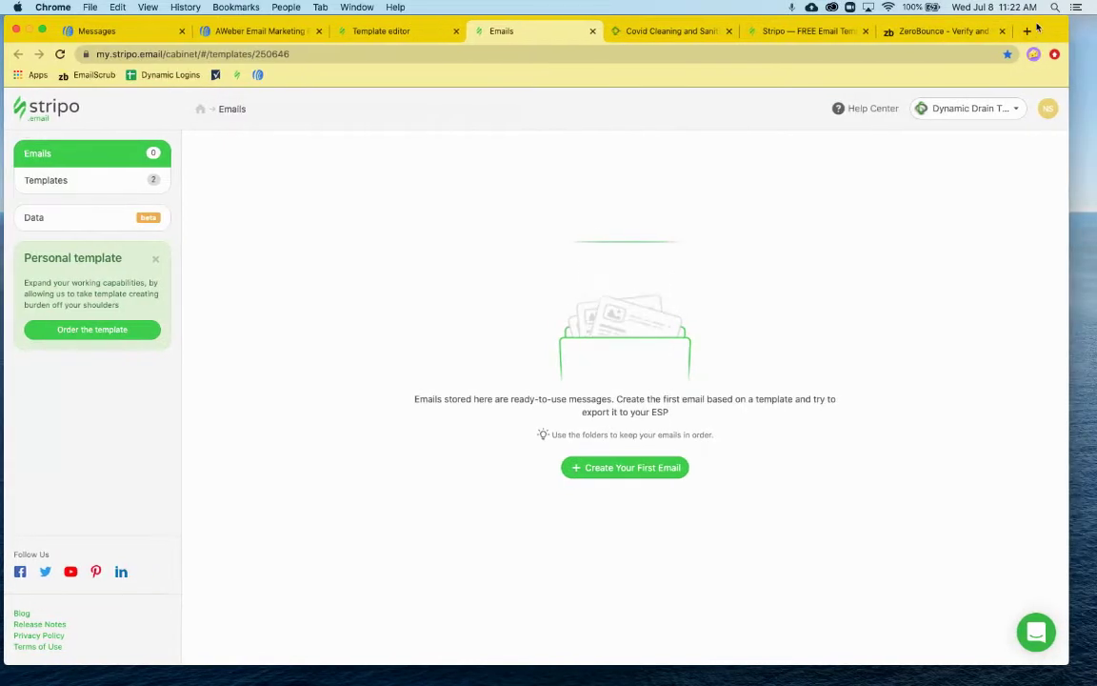
Return to ZeroBounce, open the bookmarked EmailScrub page, and log in to the members area with the saved credentials
click(937, 32)
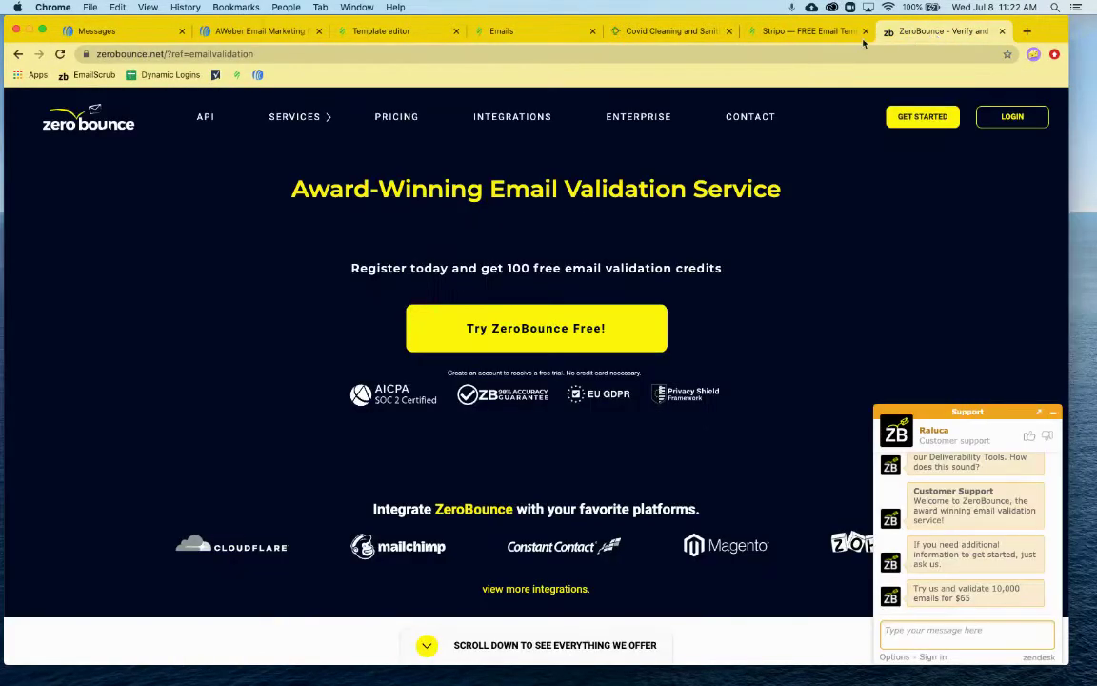
click(91, 75)
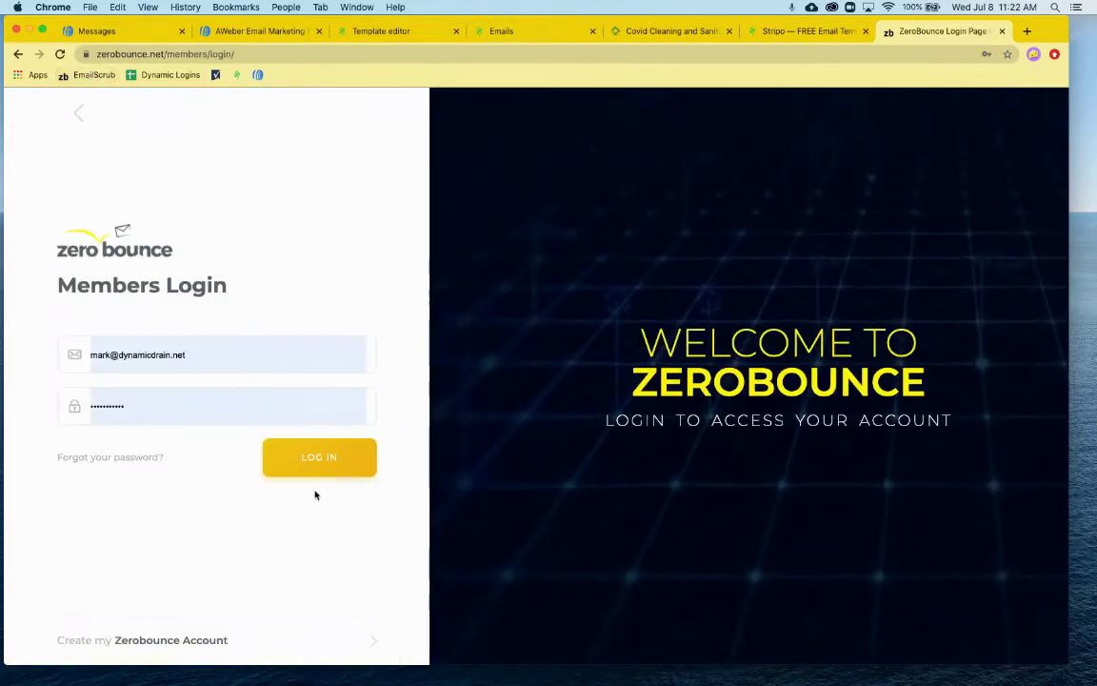
click(332, 458)
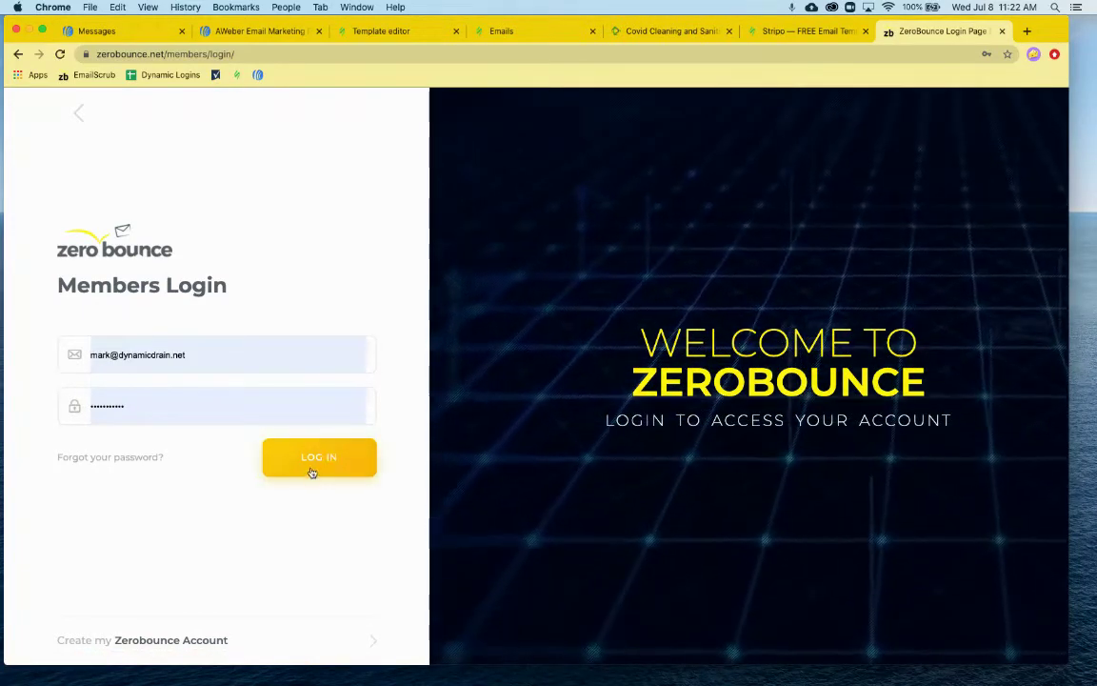
click(304, 468)
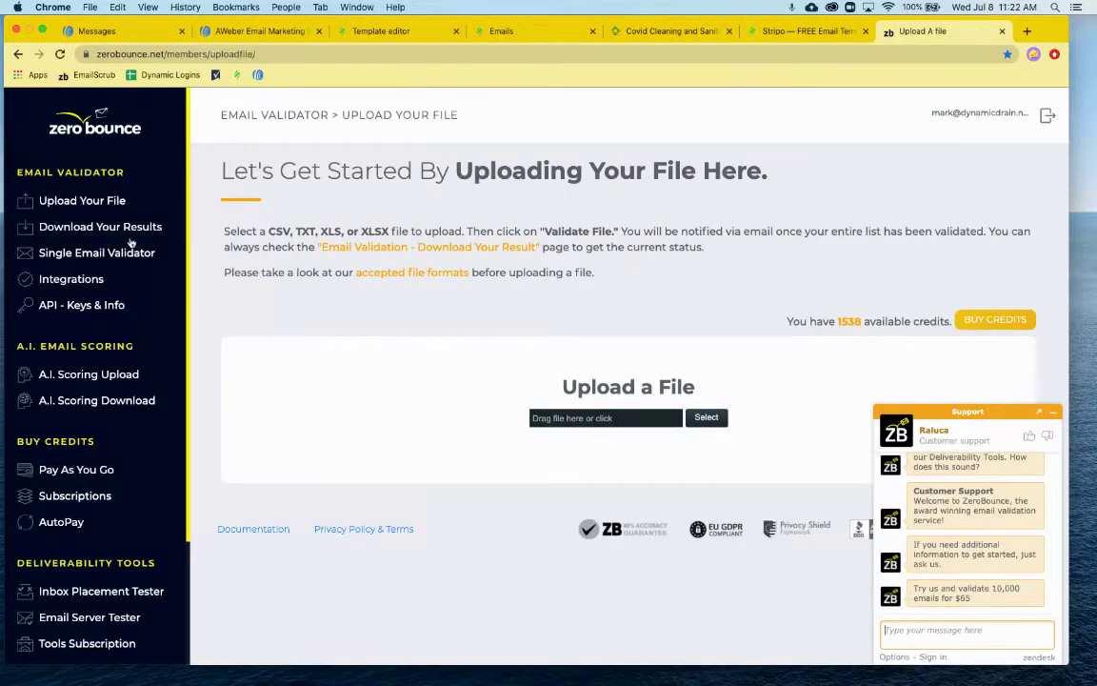
Open the email validation results, minimize the support chat, and expand the details of ScrubListForDynamic1.csv
click(121, 230)
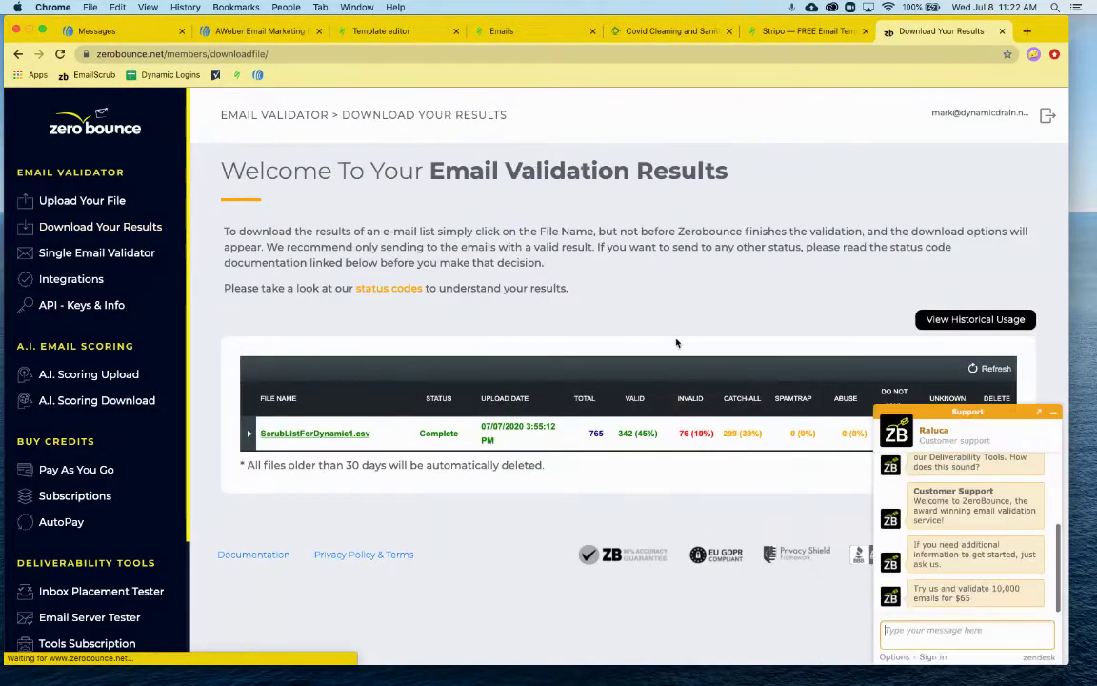
click(1056, 413)
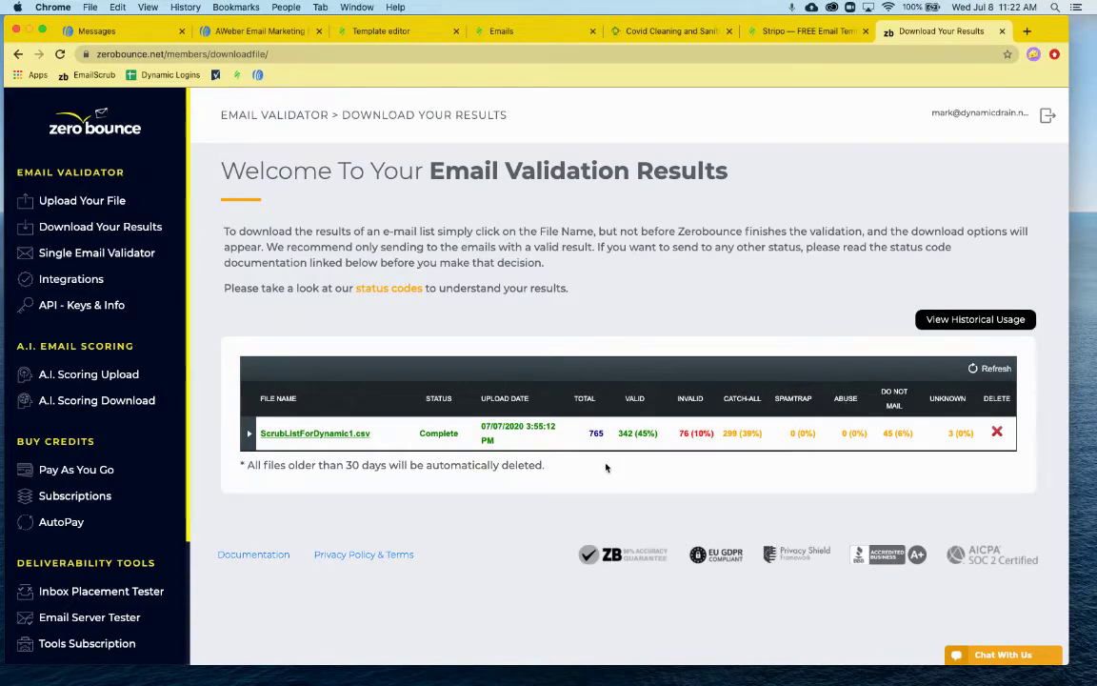
click(250, 434)
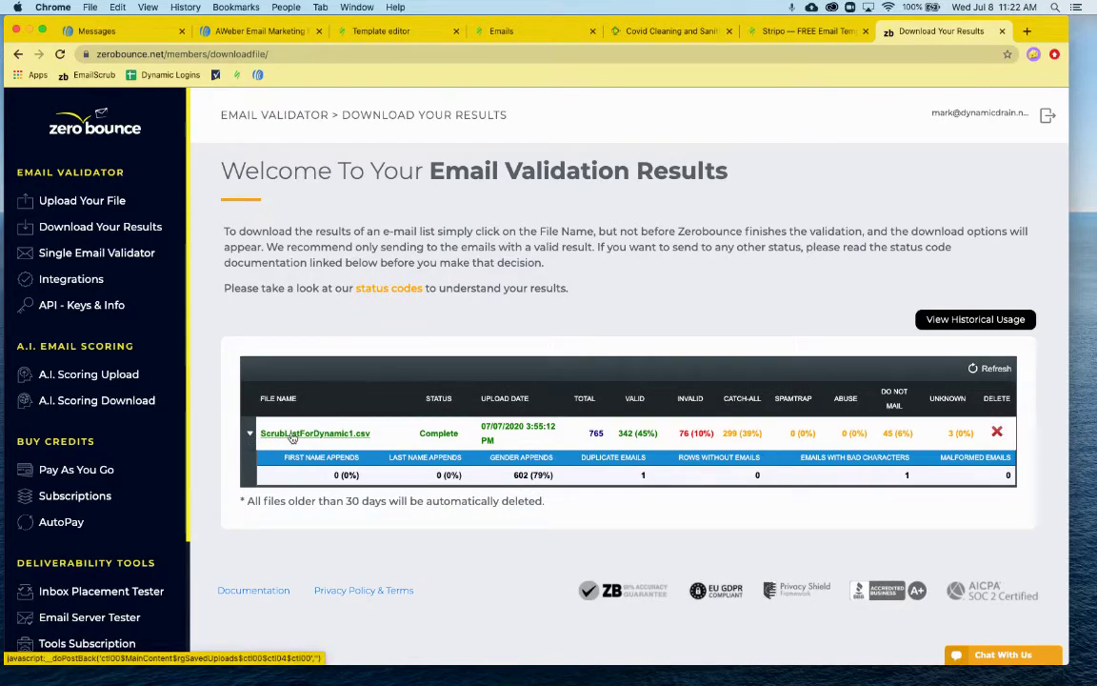
Switch to Finder, look through the result files in the ScrubListForDynamic1_processed folder, and put its window away
click(1078, 238)
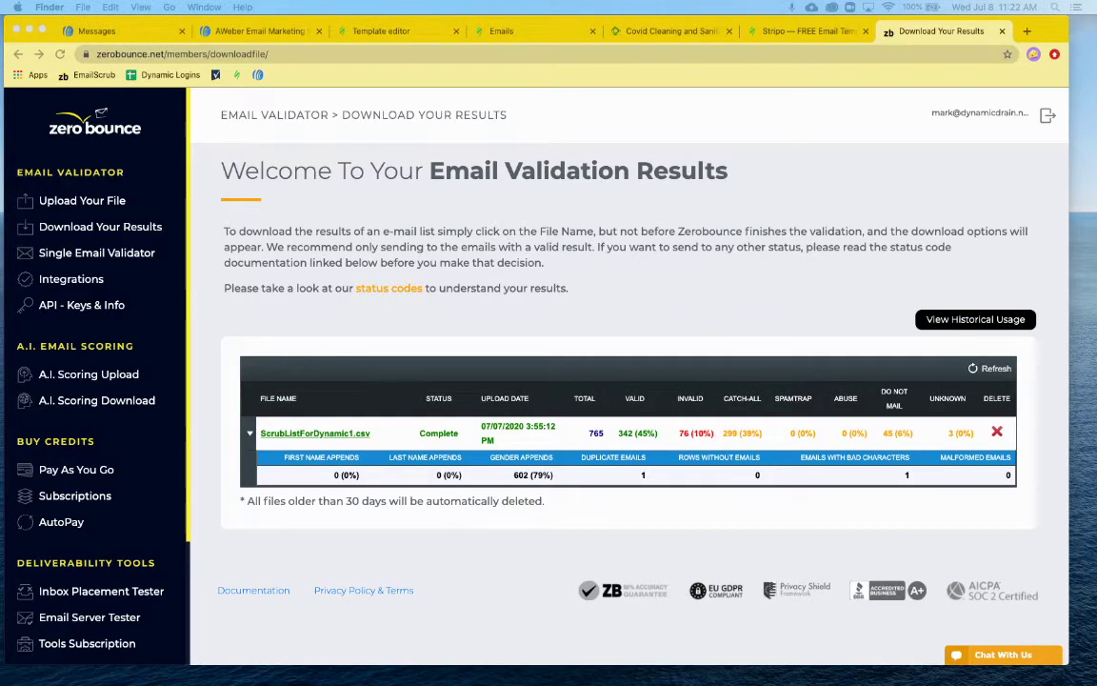
drag(859, 685, 586, 415)
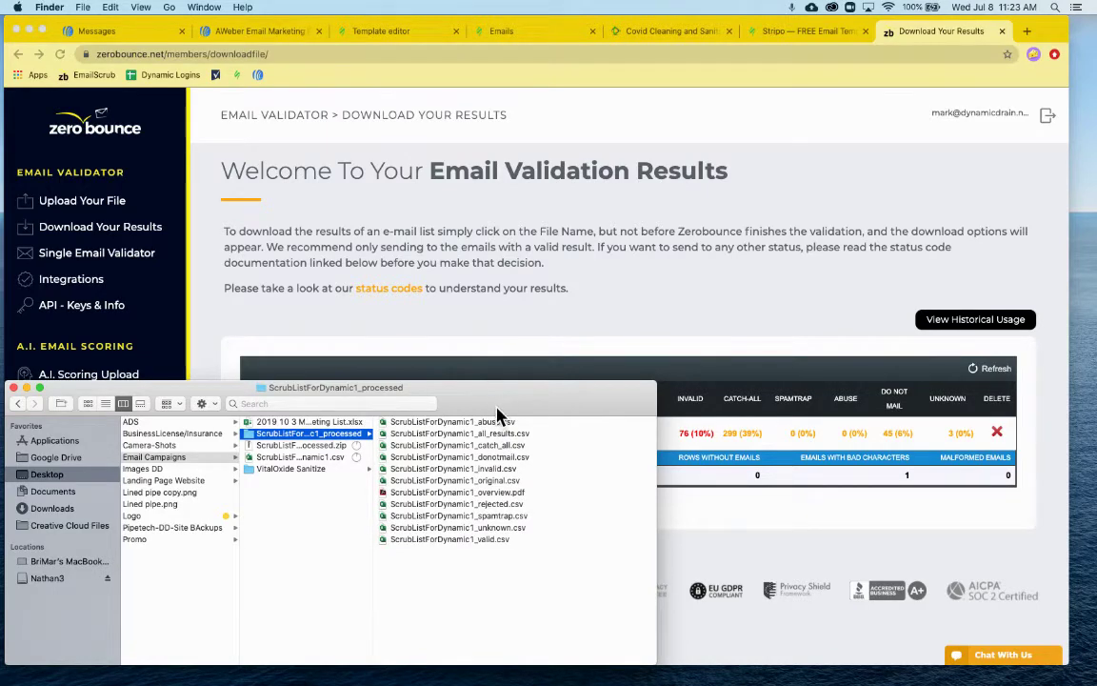
key(super+w)
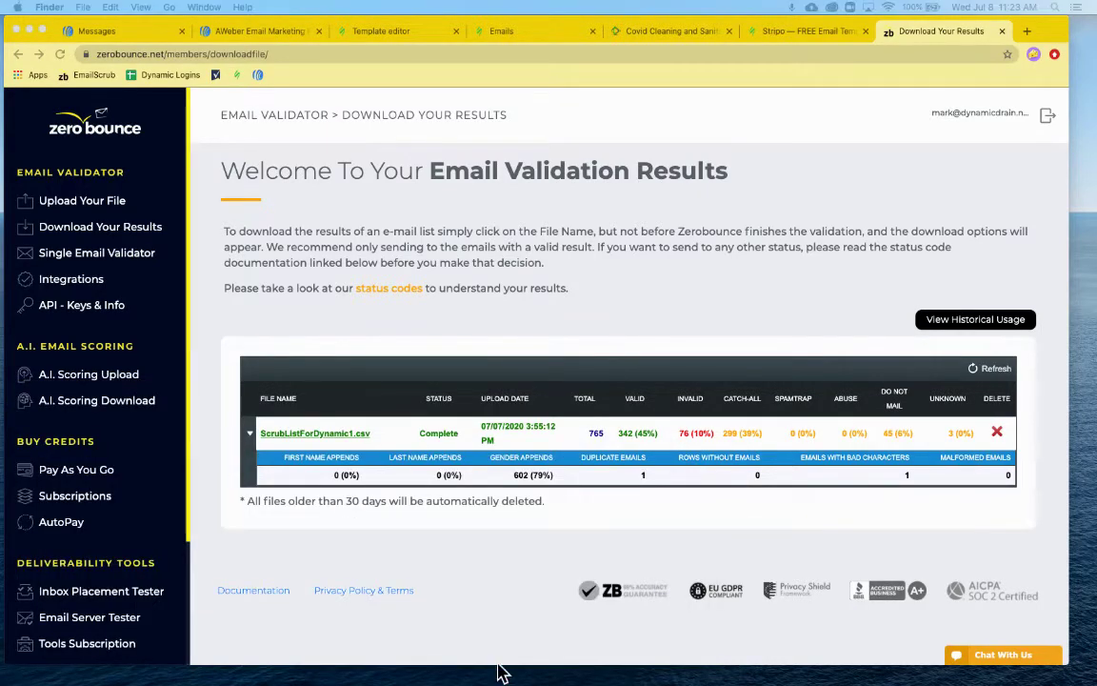
Open the ZeroBounce status codes documentation and highlight the explanation of catch-all emails under Deliverability Status Explanation
click(385, 297)
click(378, 290)
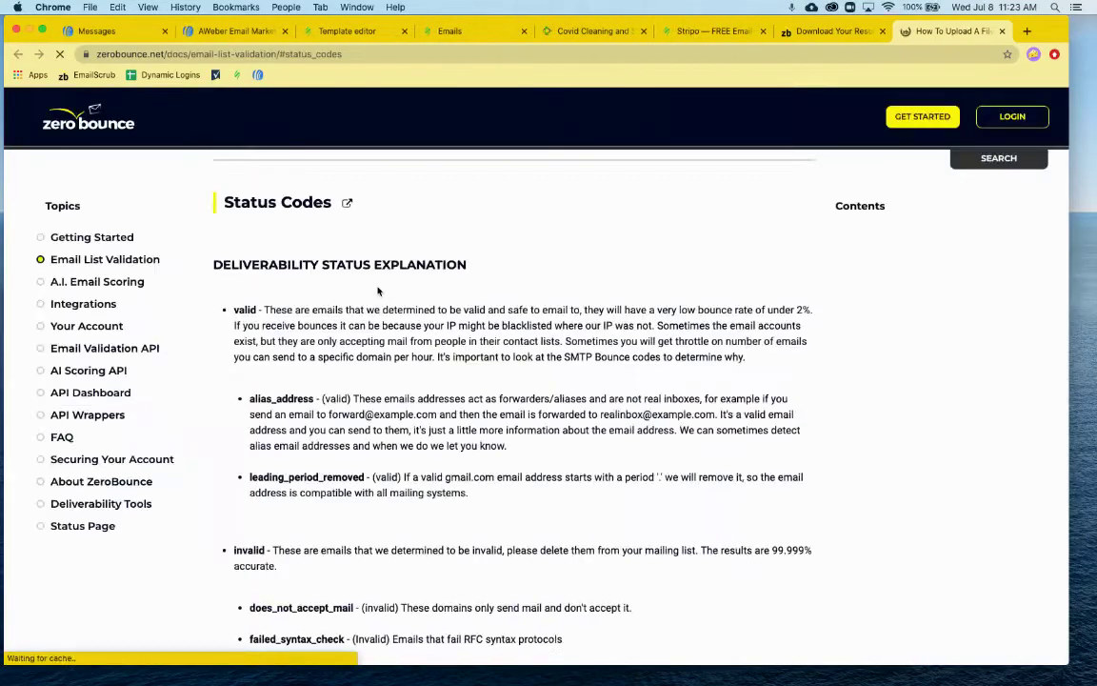
scroll(391, 333, down, 3)
scroll(398, 365, down, 8)
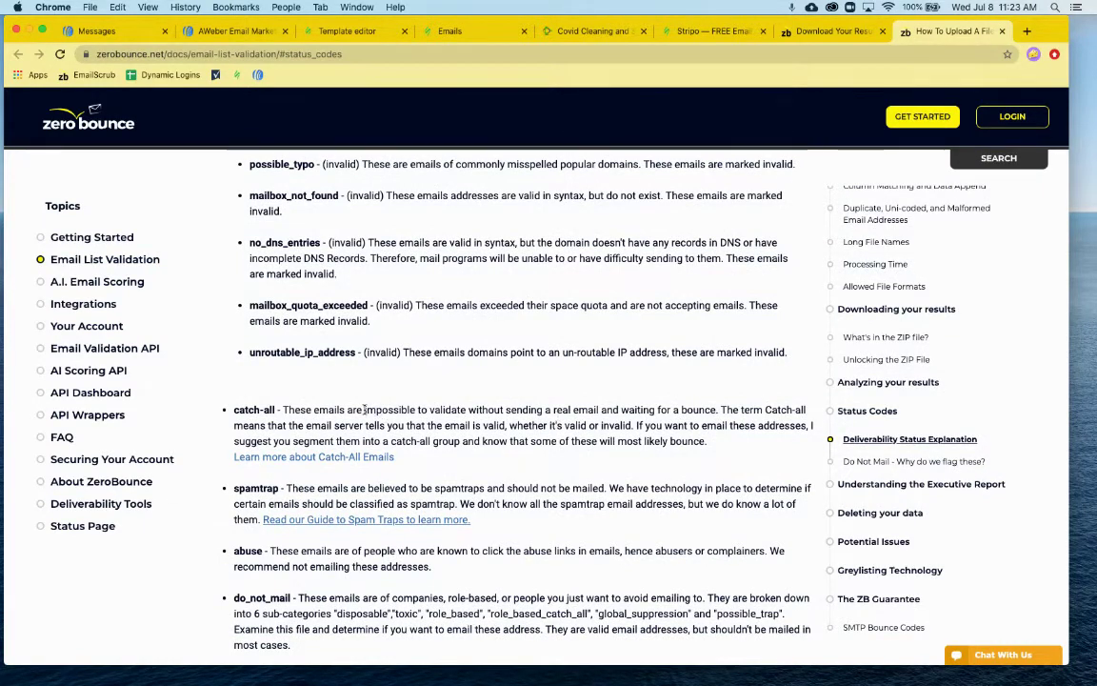
drag(365, 409, 733, 442)
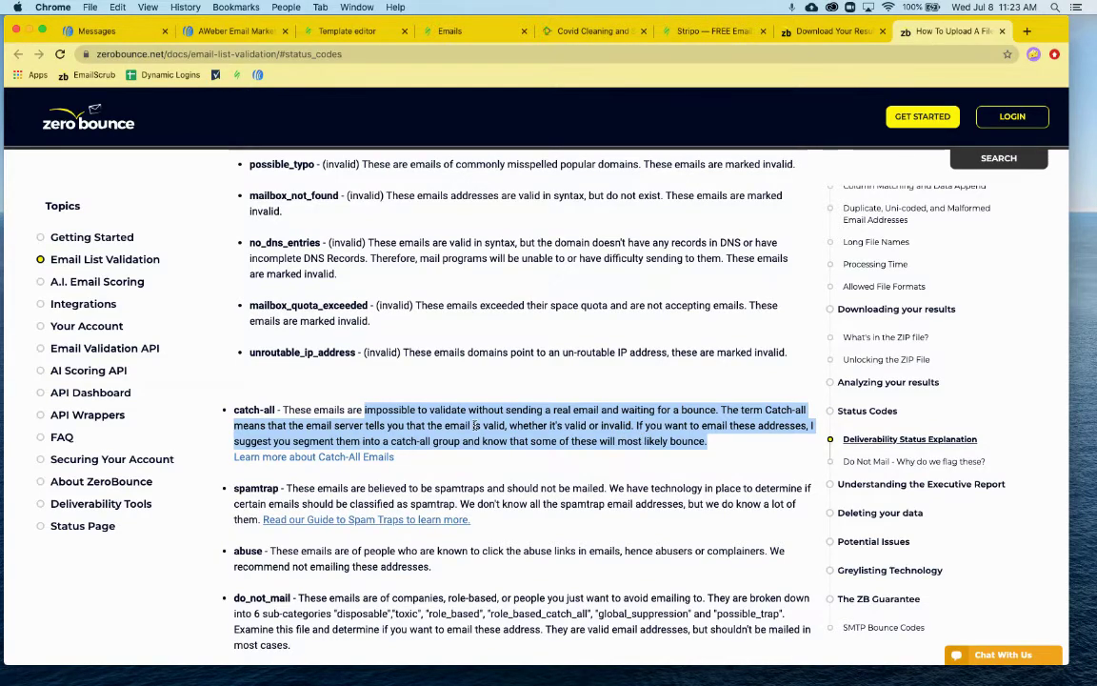
scroll(438, 362, up, 2)
scroll(406, 293, down, 2)
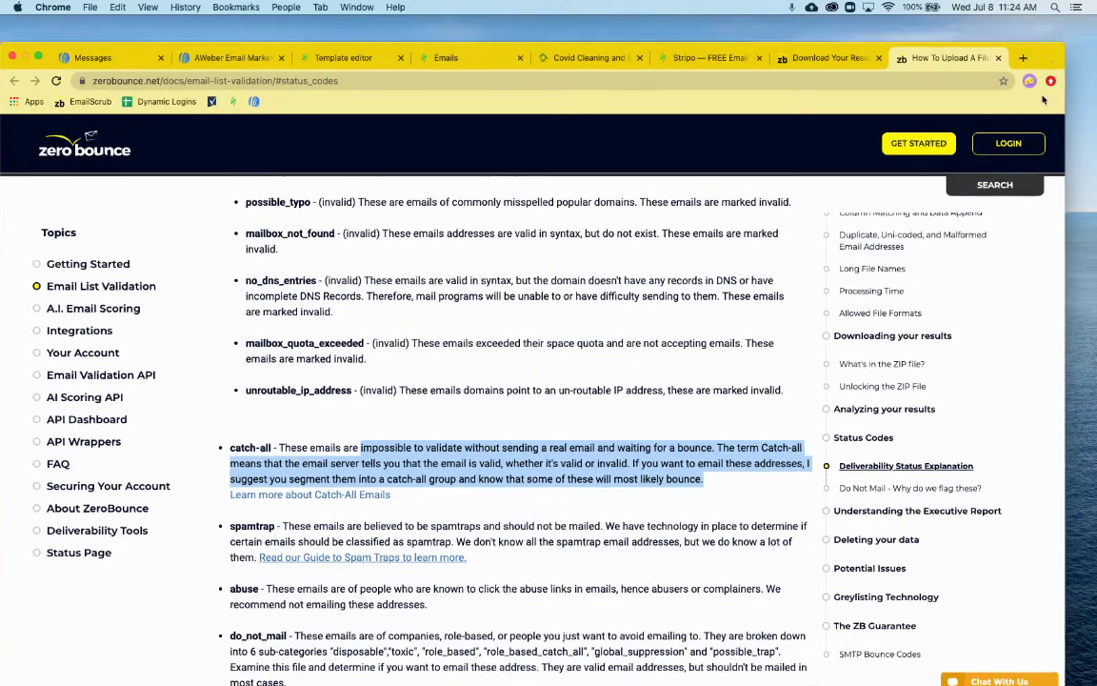
Shift the browser window slightly to the right, switch to the Stripo Emails page, and move the Template editor tab out of this window
mouse_move(1048, 31)
mouse_down()
mouse_move(1058, 685)
mouse_move(976, 454)
mouse_move(1064, 42)
mouse_move(1081, 32)
mouse_move(1064, 30)
mouse_up()
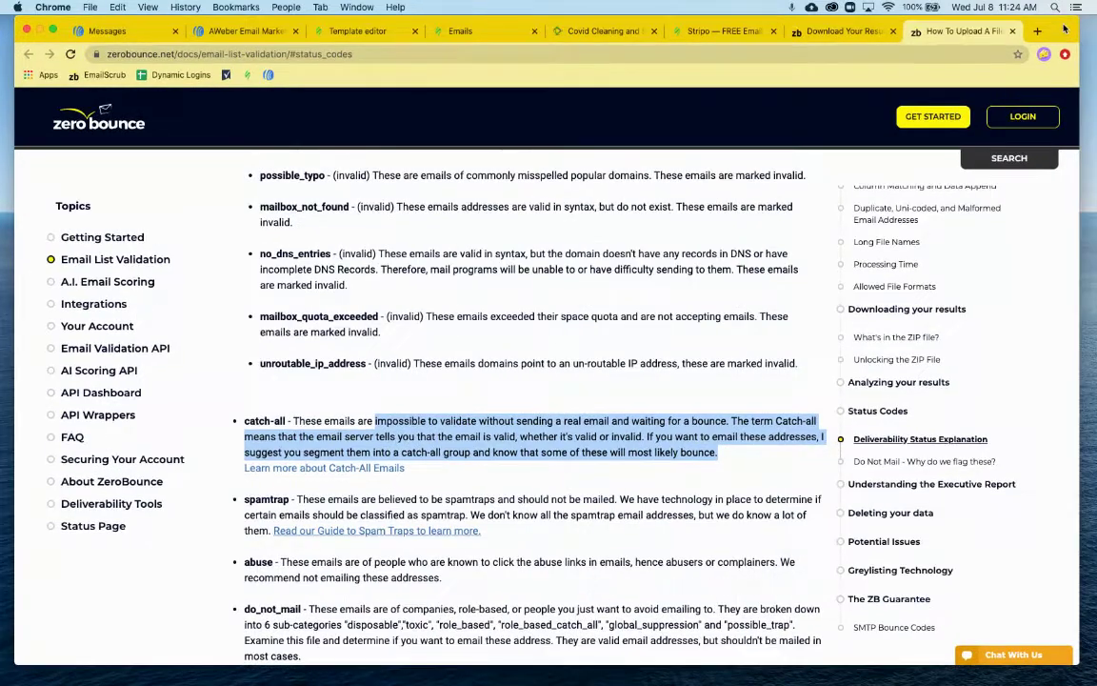
click(479, 34)
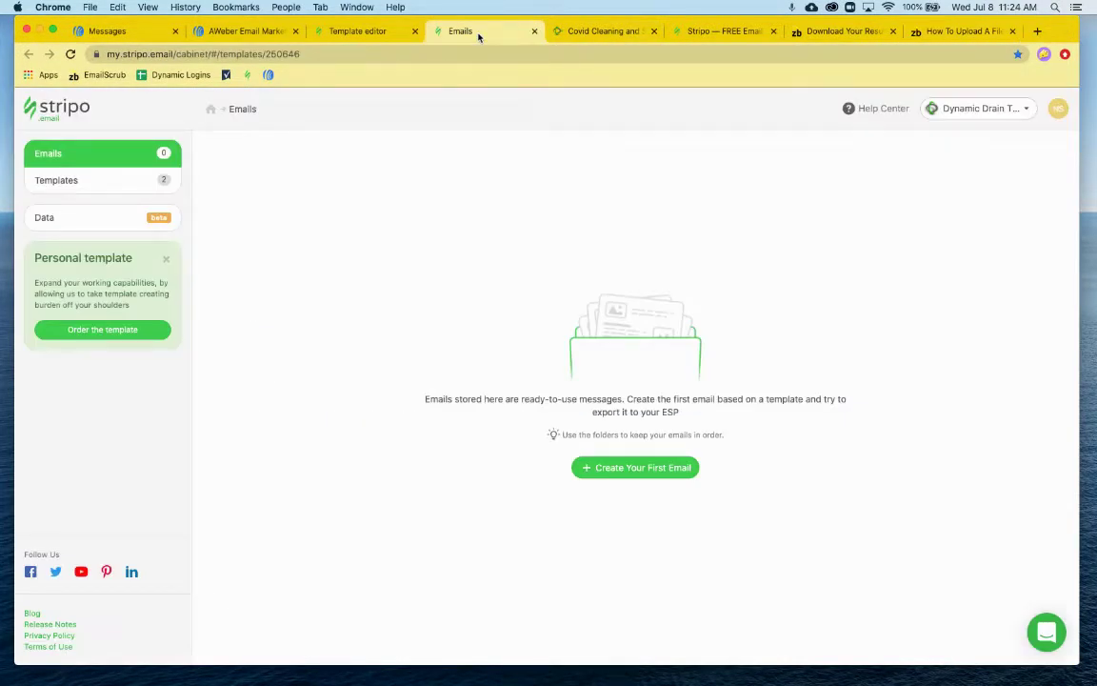
drag(368, 32, 390, 685)
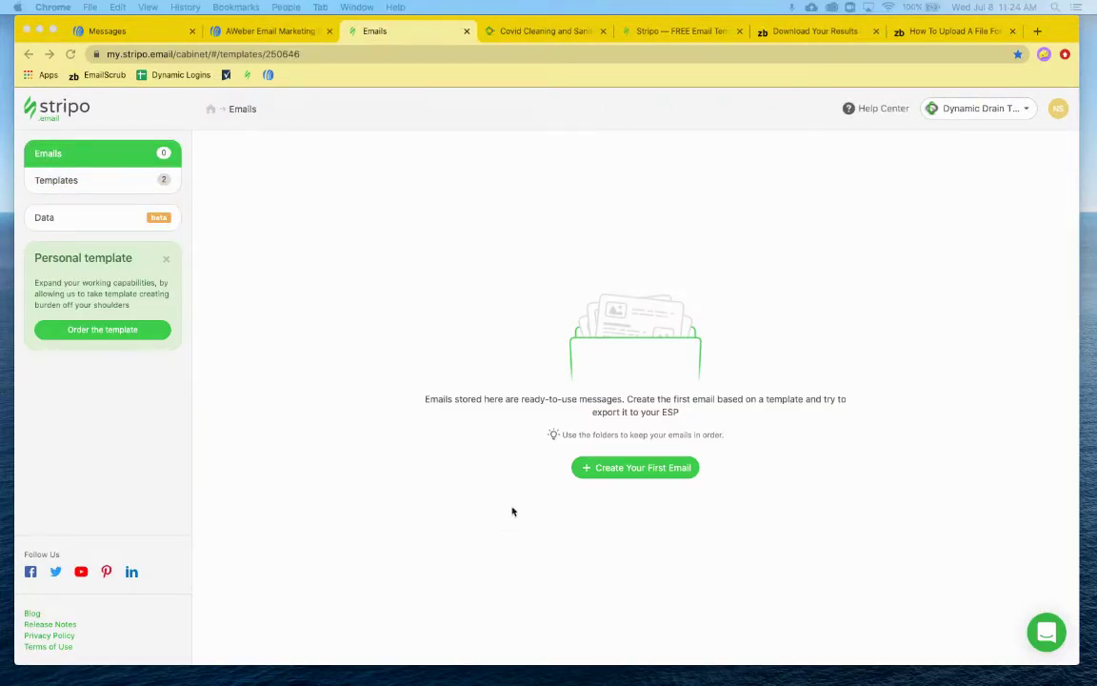
click(474, 300)
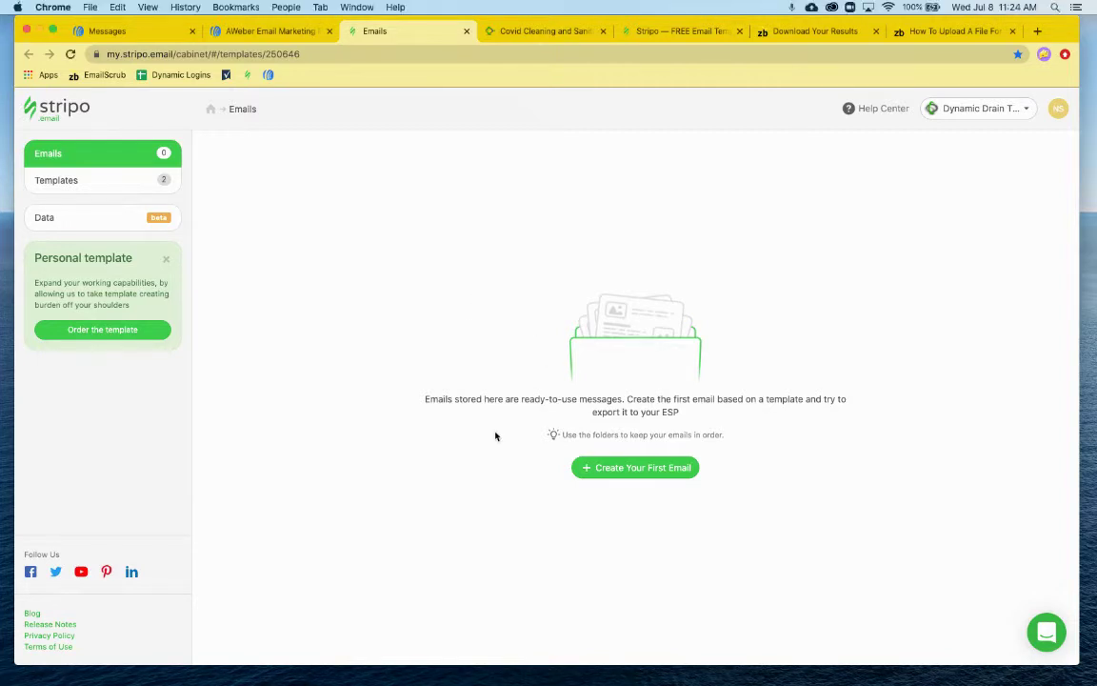
Start creating the first email from a template and list all prepared templates
click(603, 467)
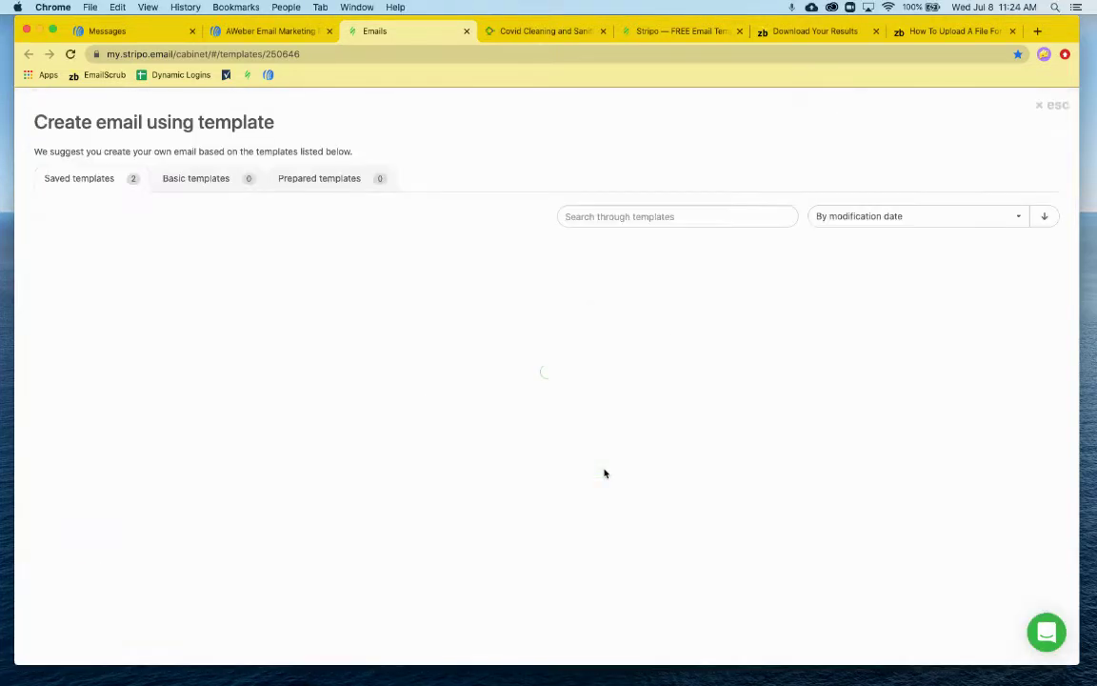
click(341, 184)
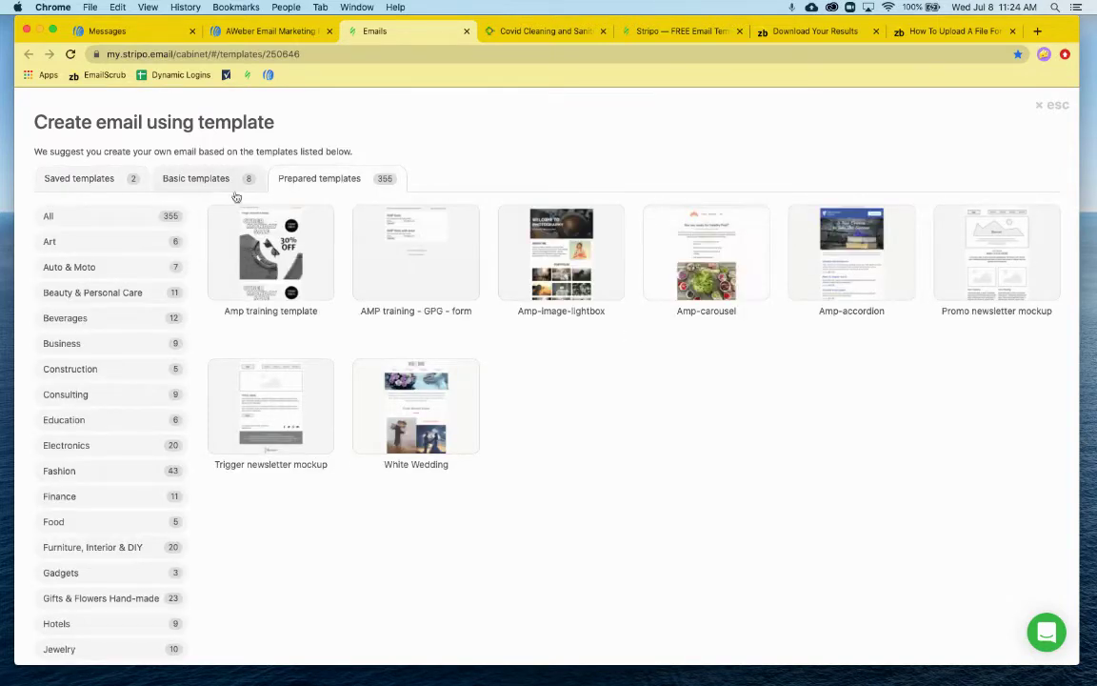
click(150, 219)
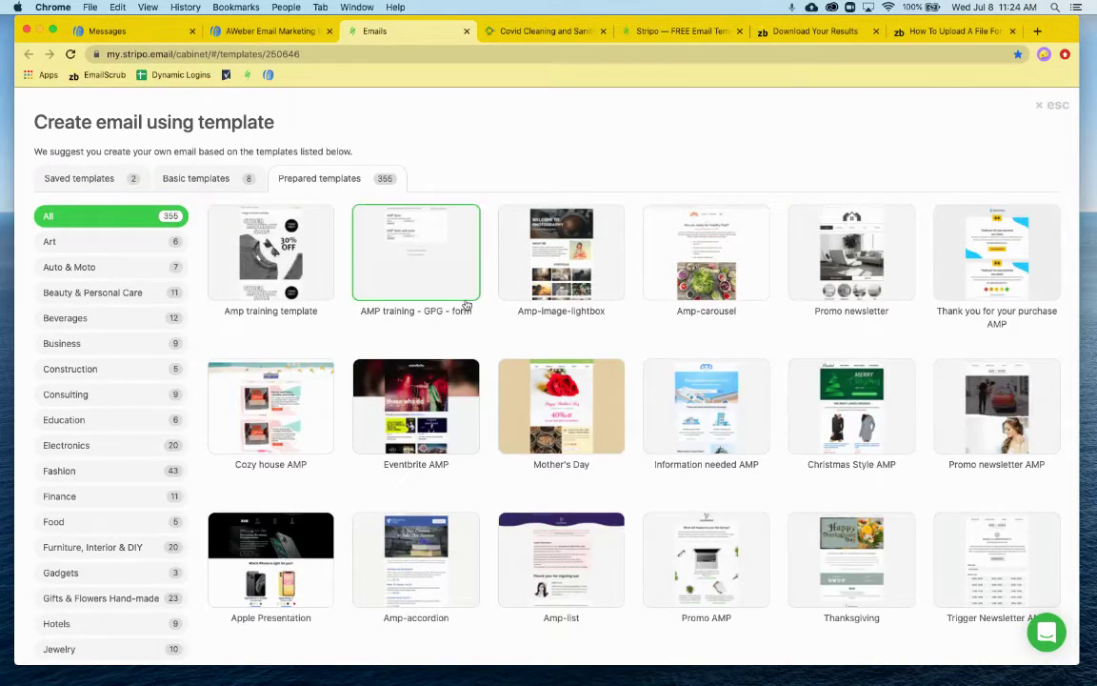
Look through the gallery of prepared templates for a suitable newsletter design
scroll(637, 400, down, 5)
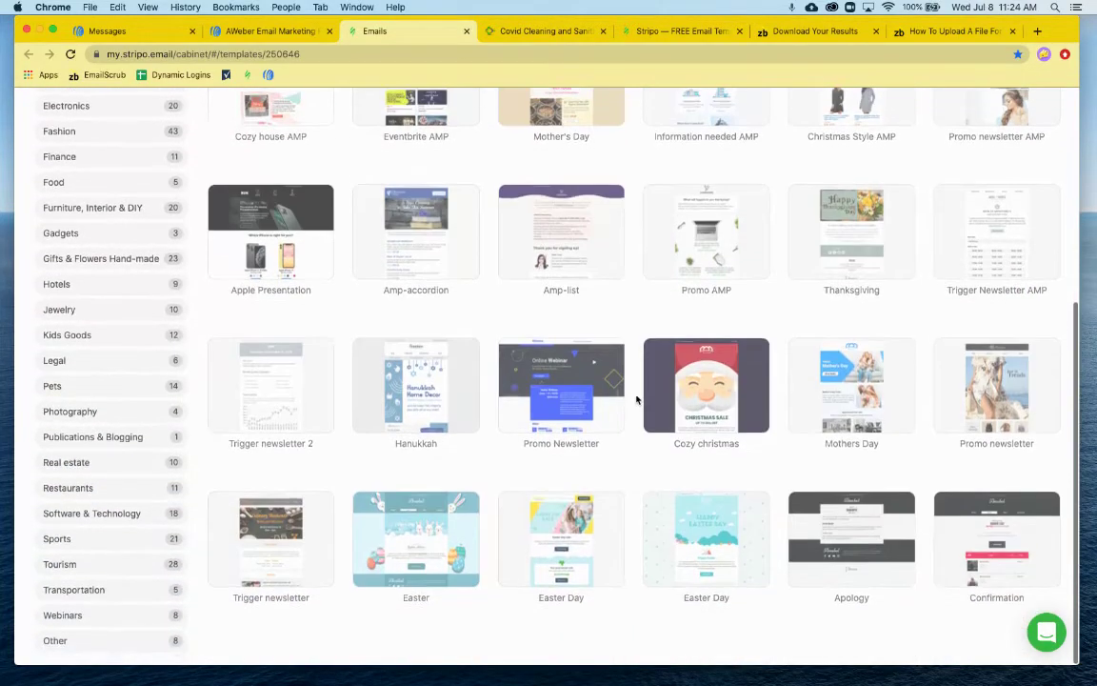
scroll(637, 400, down, 6)
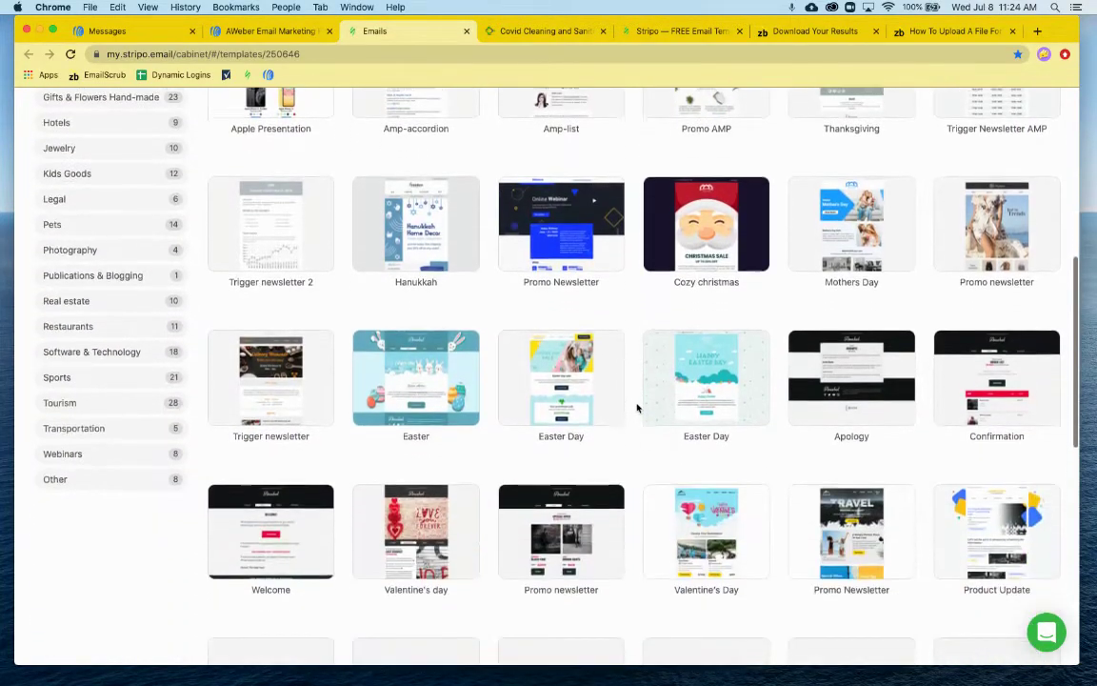
scroll(637, 408, down, 4)
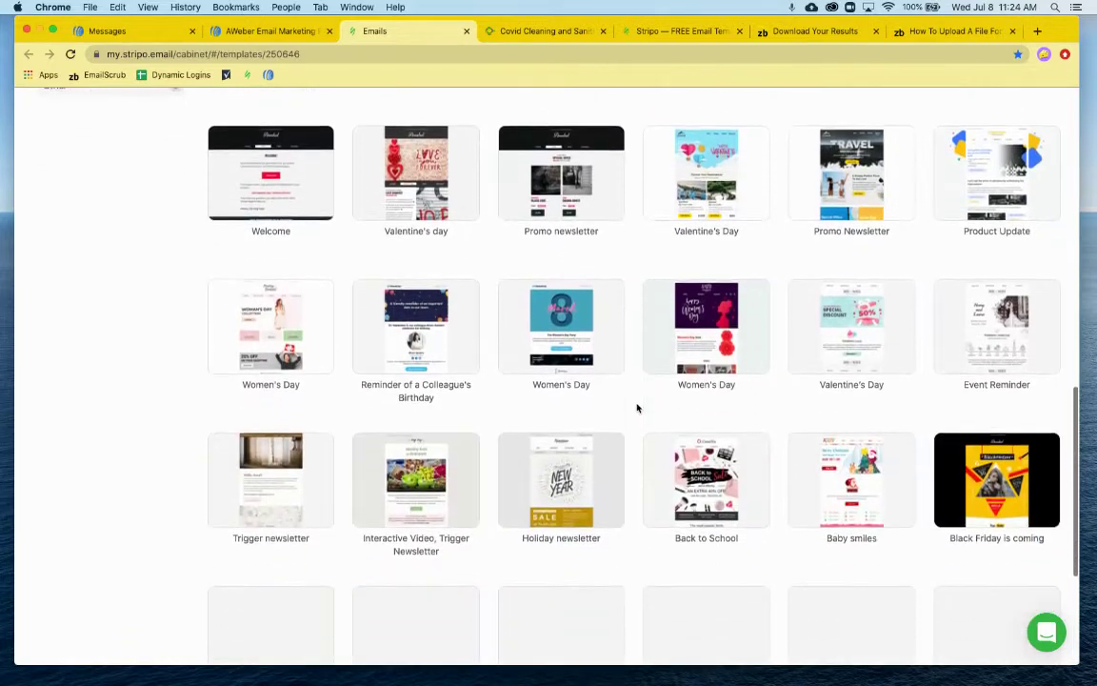
scroll(637, 408, down, 1)
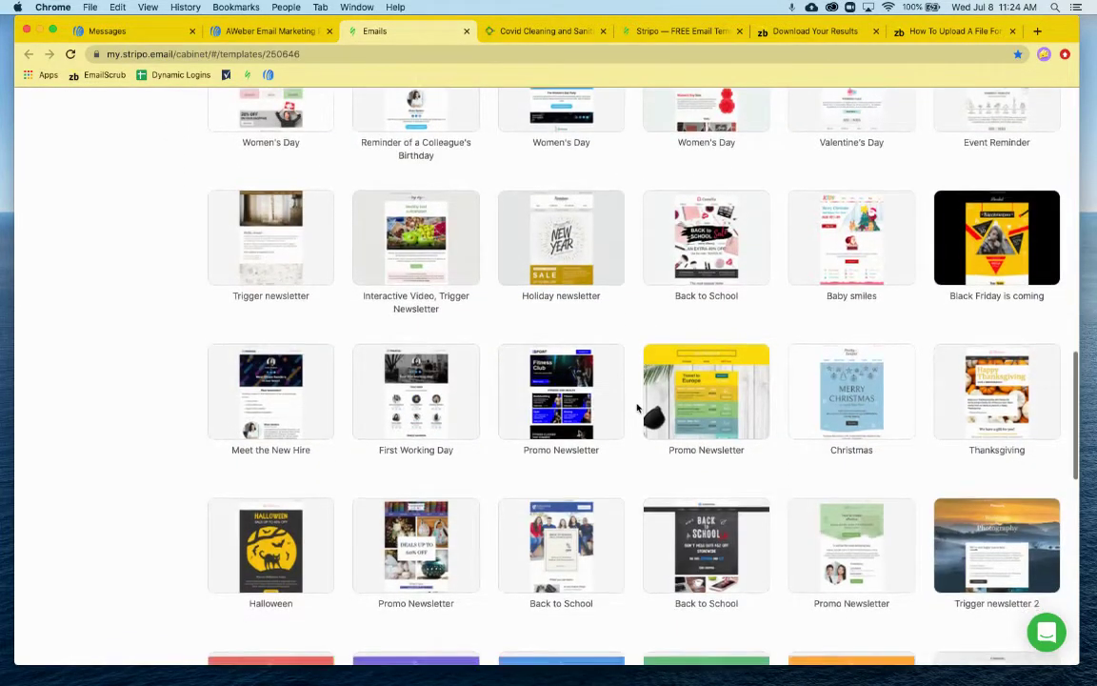
scroll(637, 407, down, 3)
scroll(637, 407, down, 5)
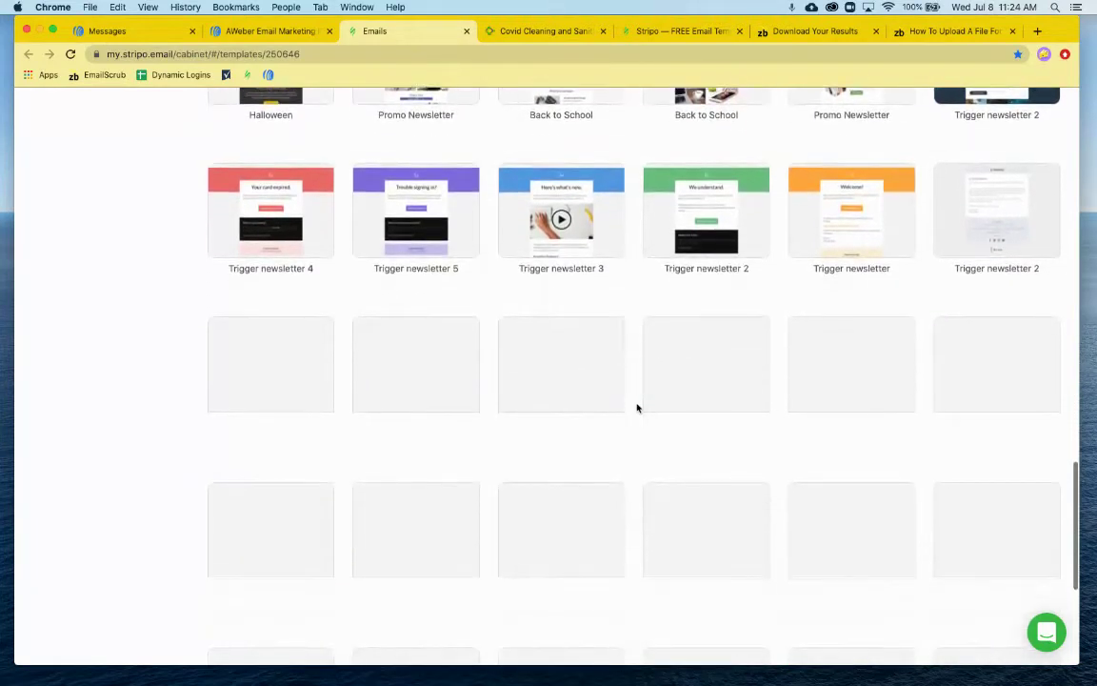
scroll(637, 407, down, 3)
scroll(637, 407, down, 2)
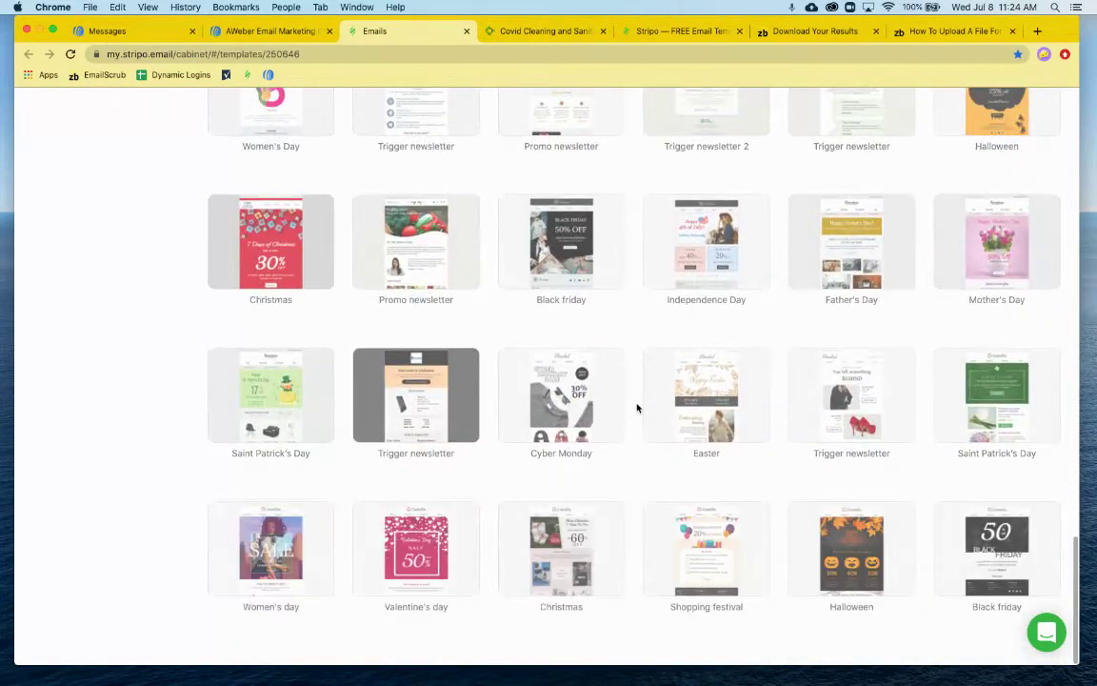
scroll(637, 408, down, 3)
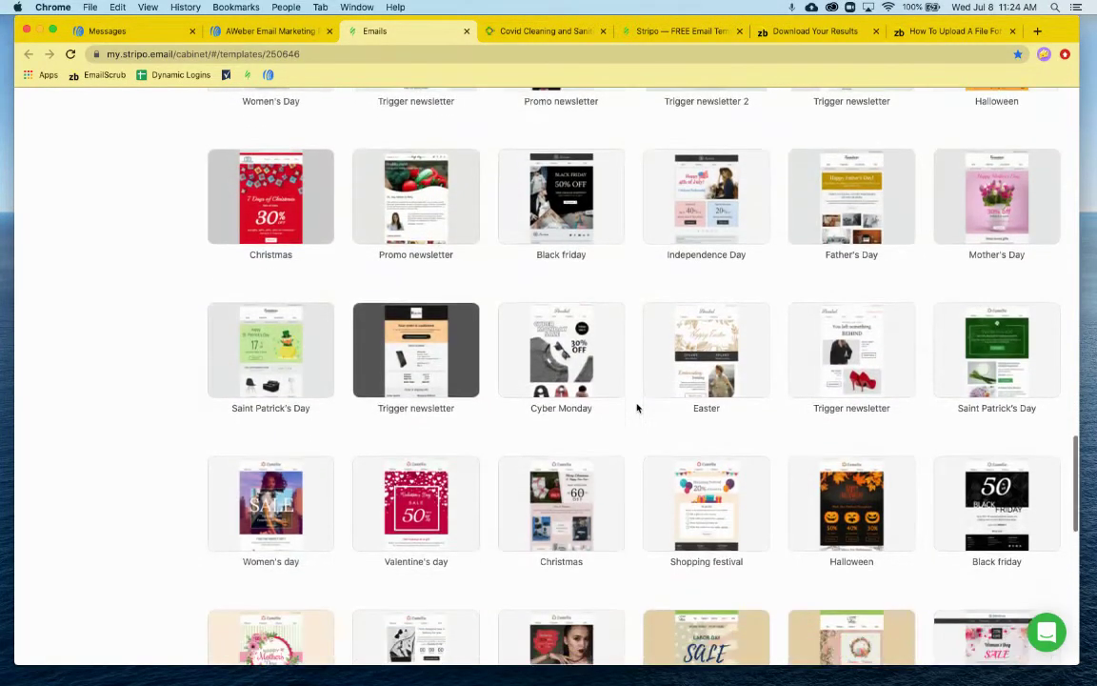
scroll(637, 407, down, 2)
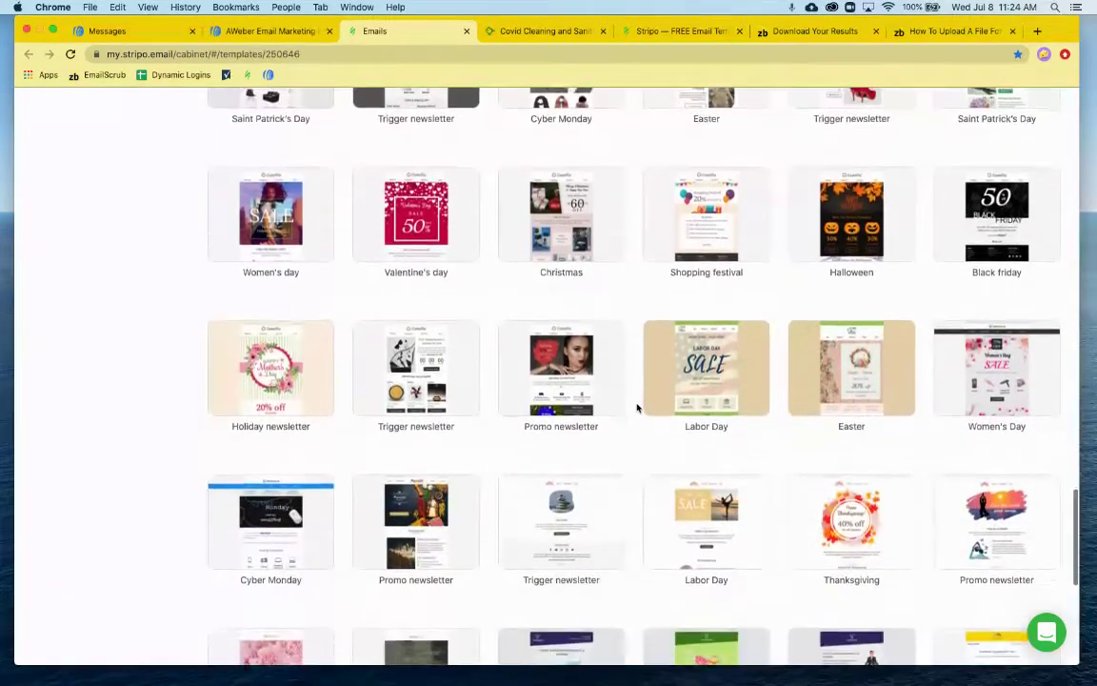
scroll(637, 407, down, 1)
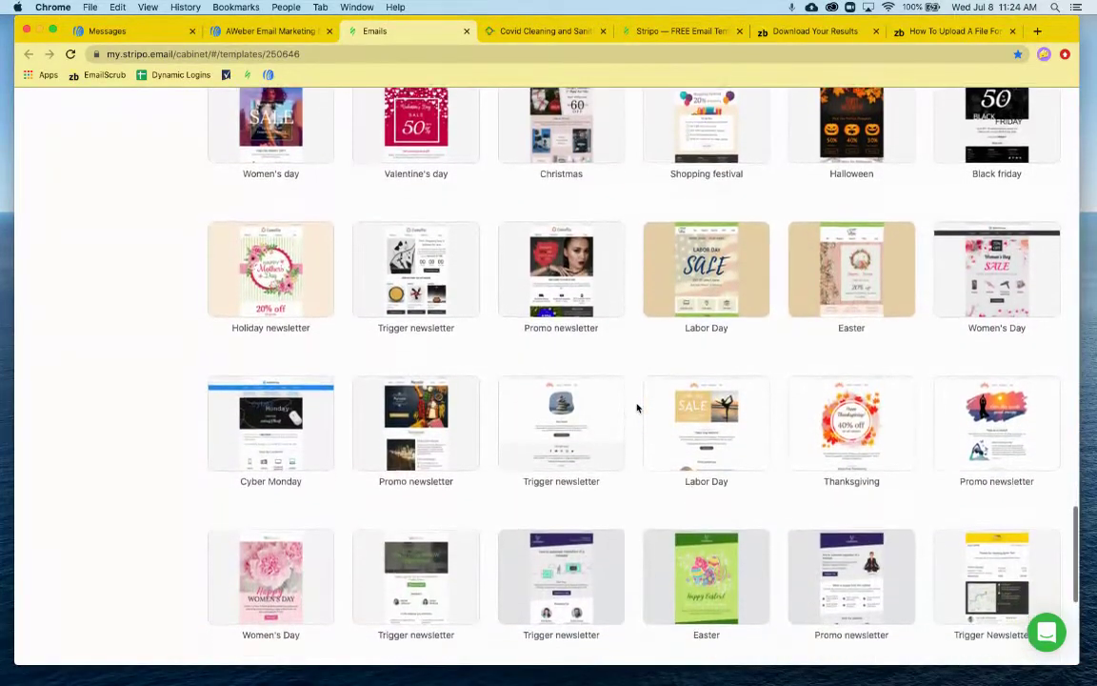
scroll(637, 407, down, 3)
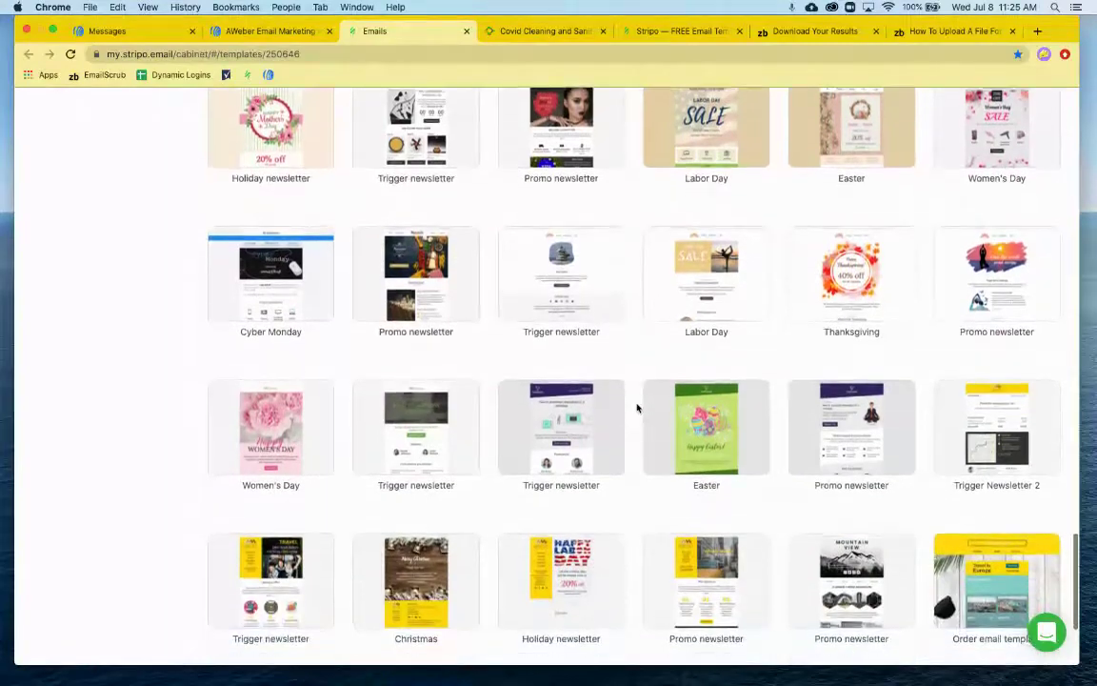
scroll(637, 408, down, 2)
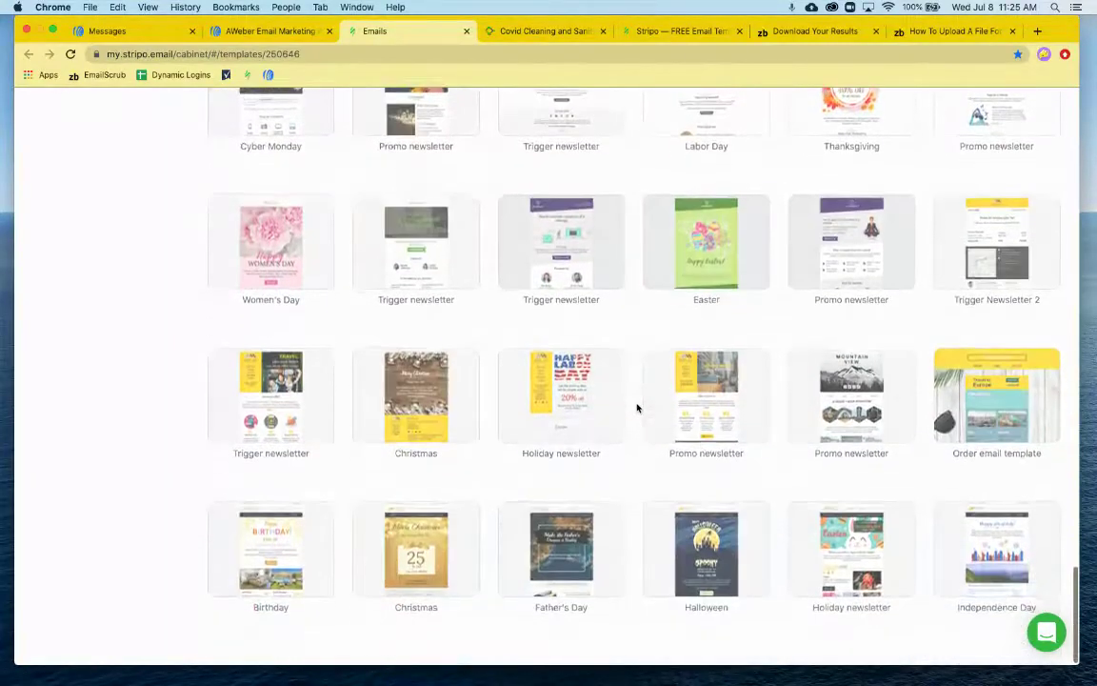
scroll(634, 449, down, 5)
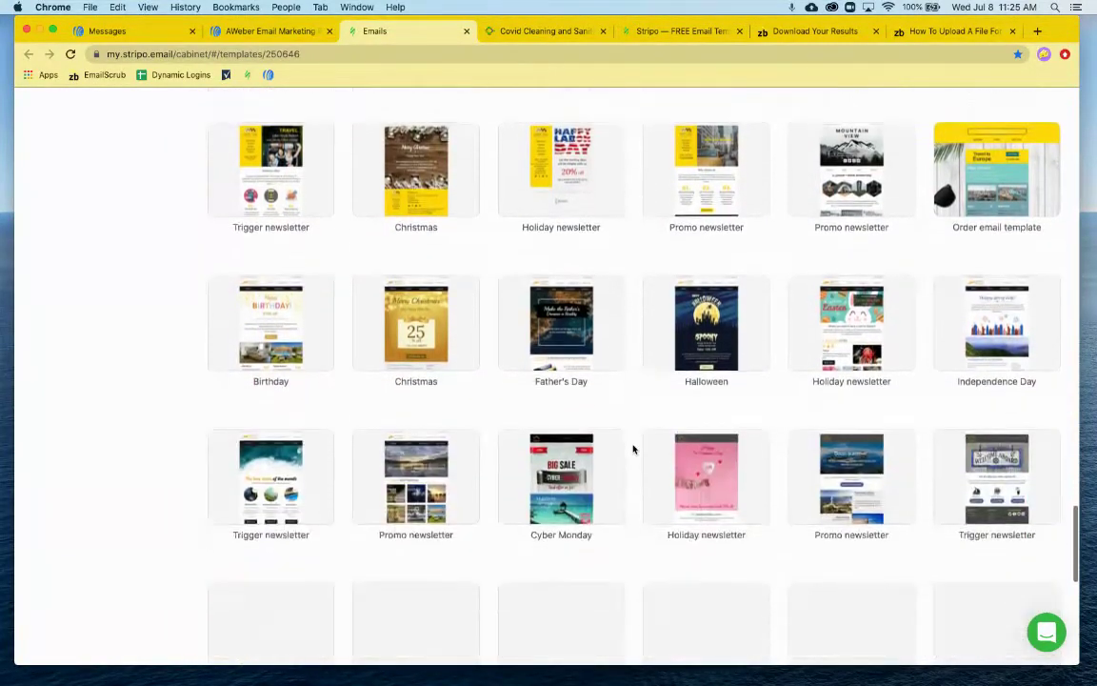
scroll(633, 449, down, 1)
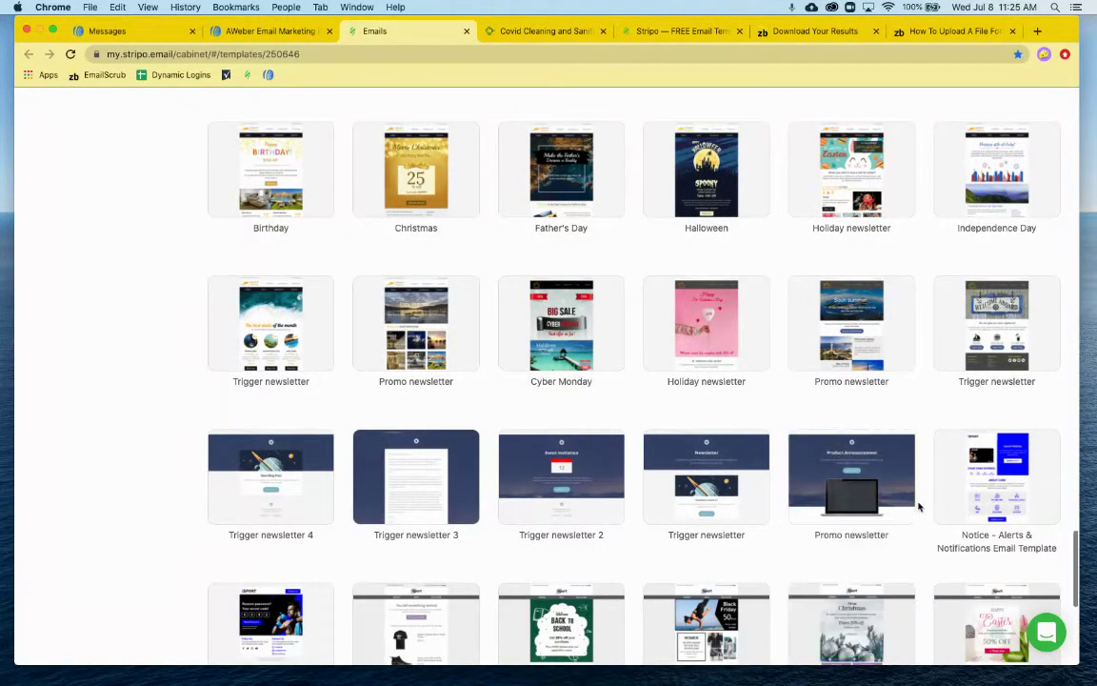
Preview the Product Announcement promo newsletter template, examine its header and laptop image, and close the preview
mouse_move(895, 495)
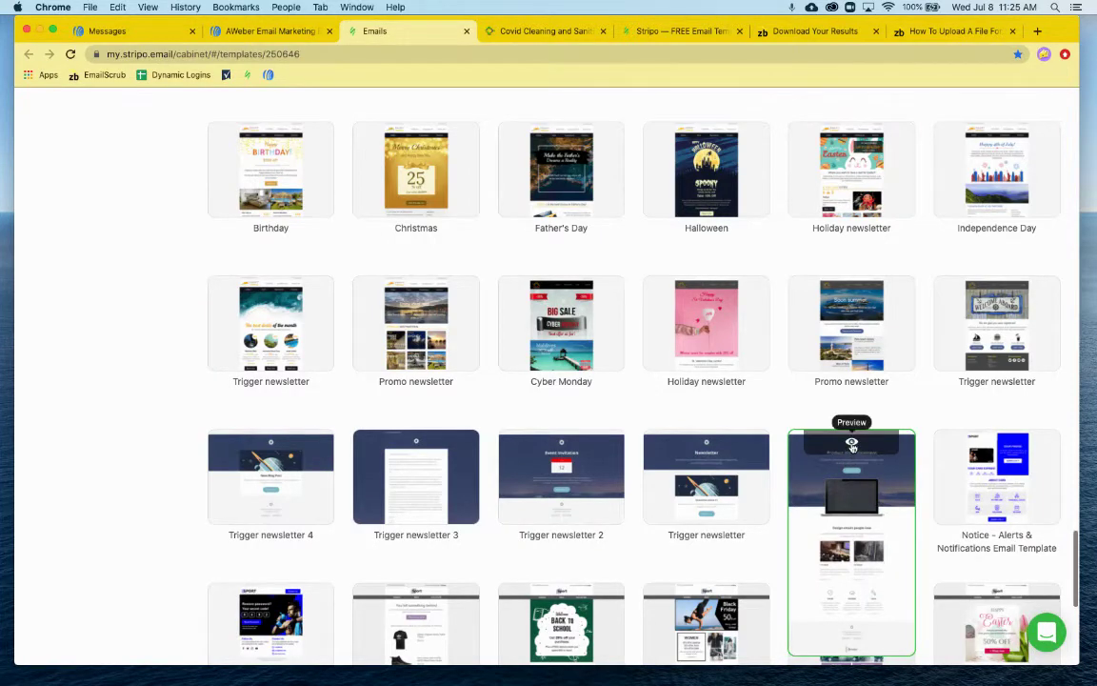
click(851, 444)
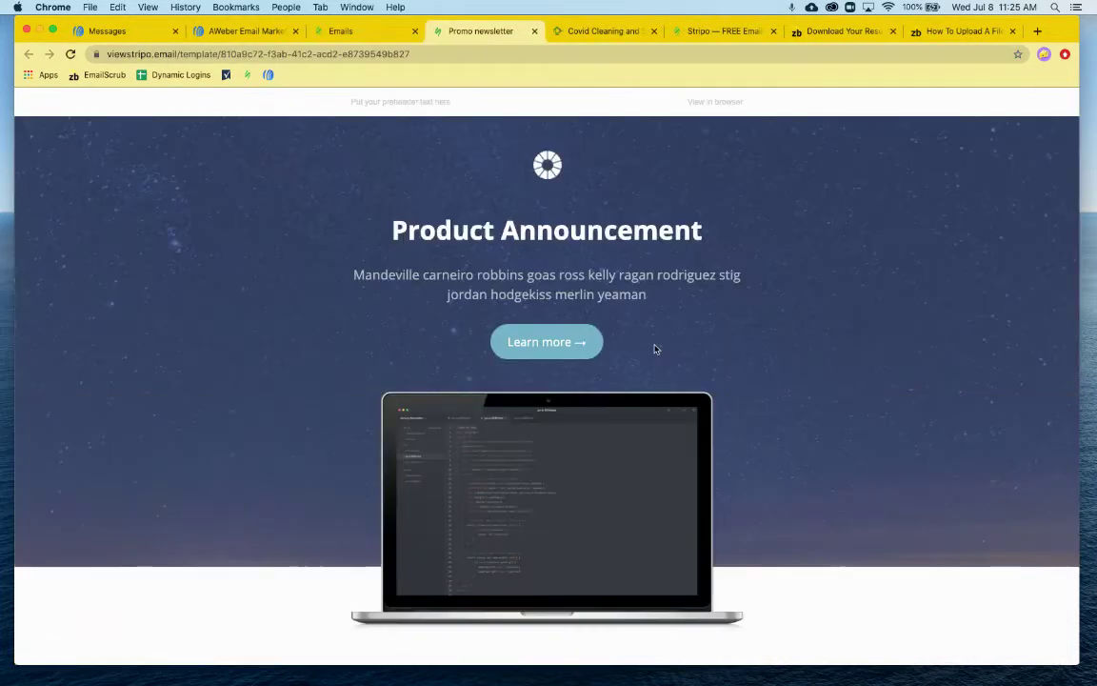
scroll(582, 409, down, 2)
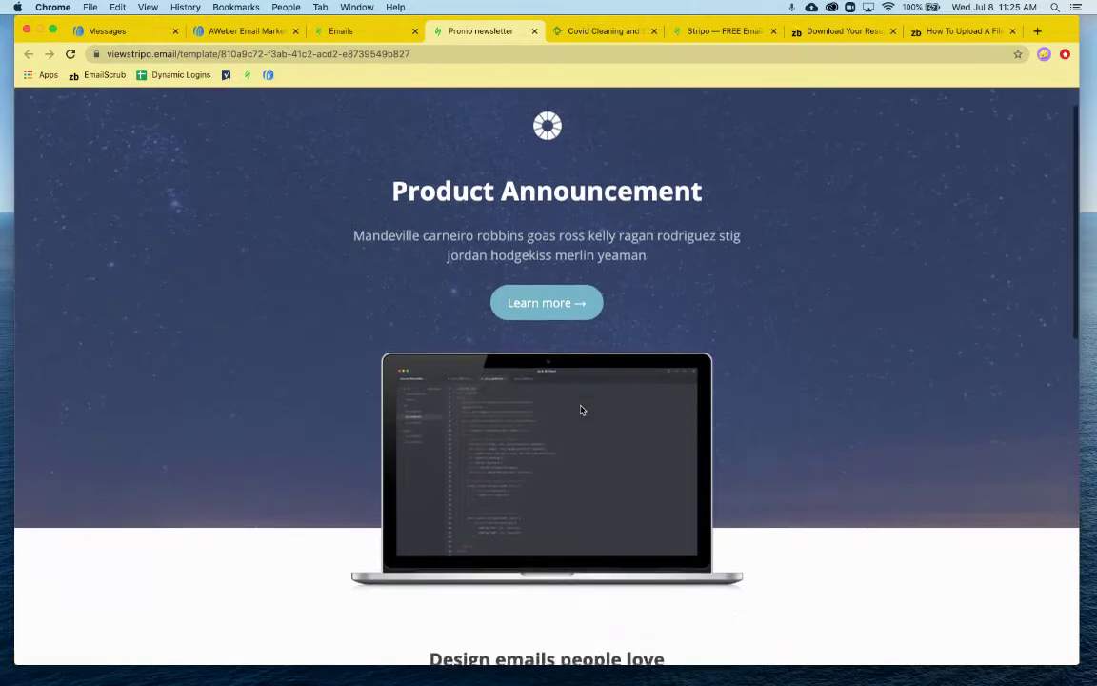
scroll(582, 410, down, 3)
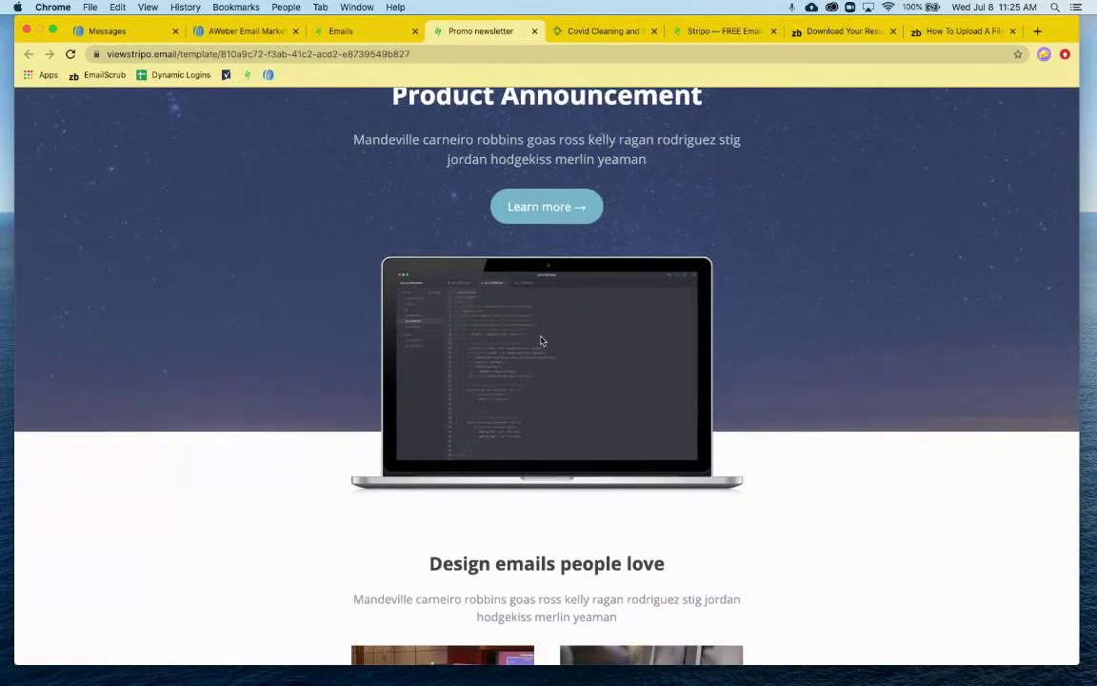
scroll(541, 341, up, 3)
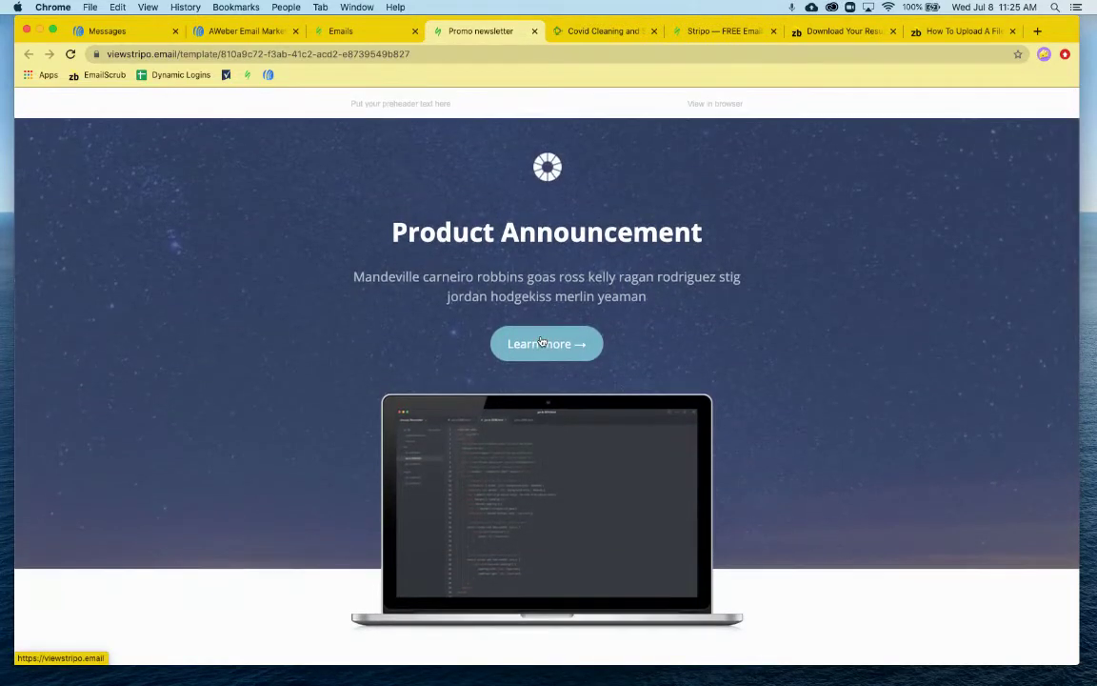
scroll(541, 340, down, 3)
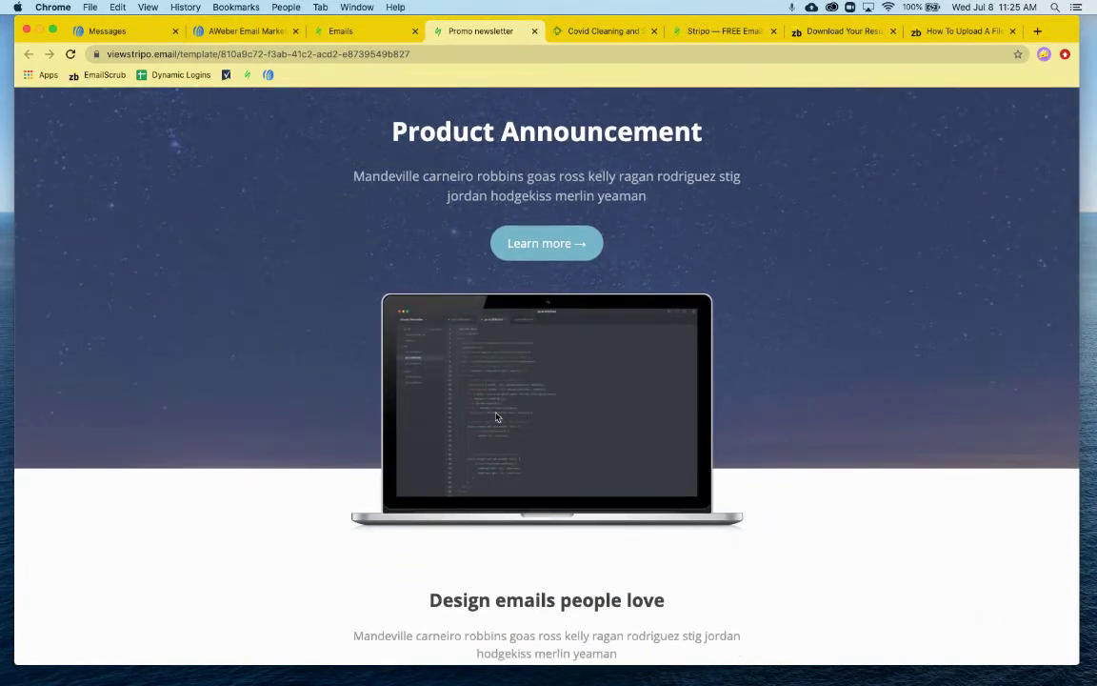
drag(590, 399, 210, 543)
drag(503, 495, 168, 557)
click(534, 31)
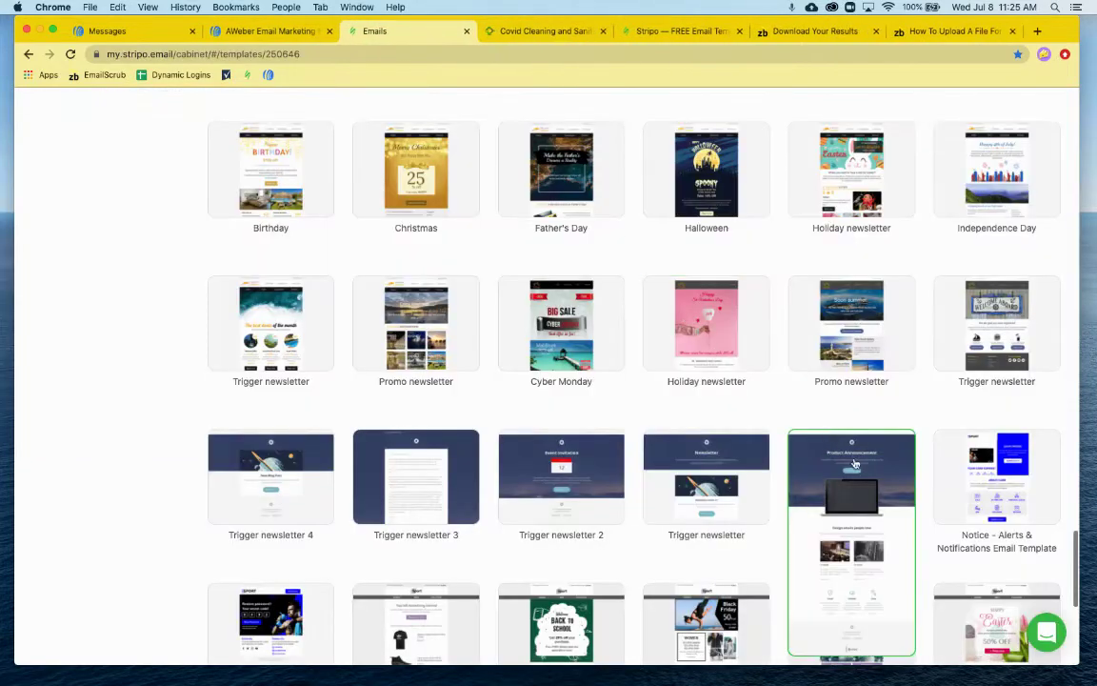
Create an email from the Product Announcement promo newsletter template and name it "Duplicat for Learning"
mouse_move(857, 486)
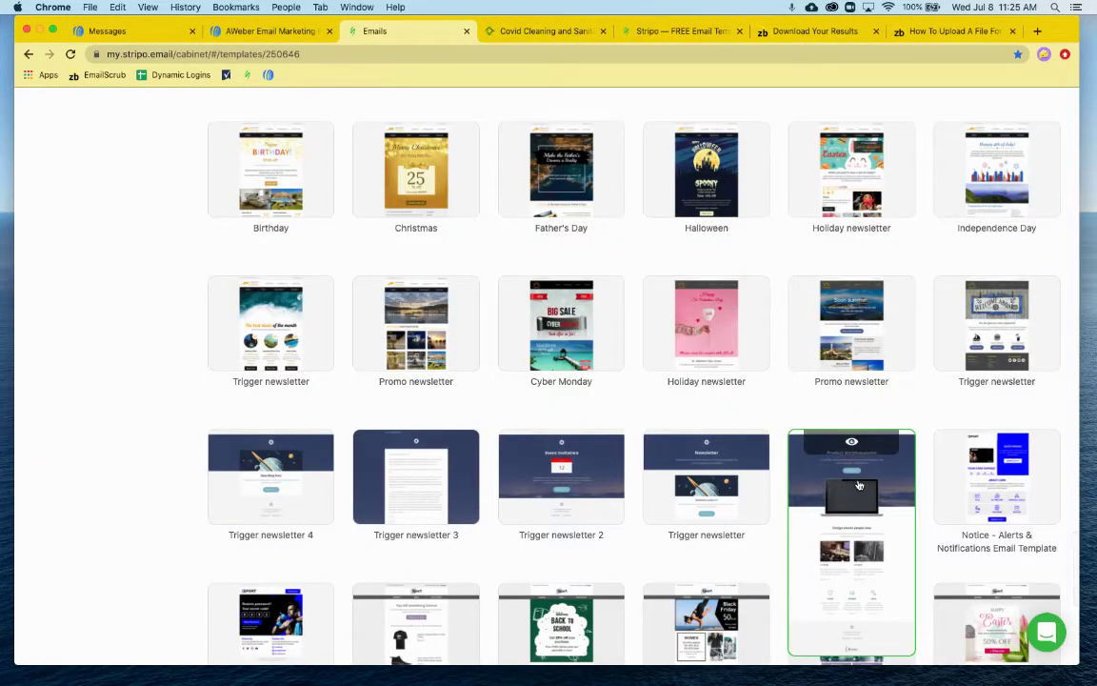
click(858, 485)
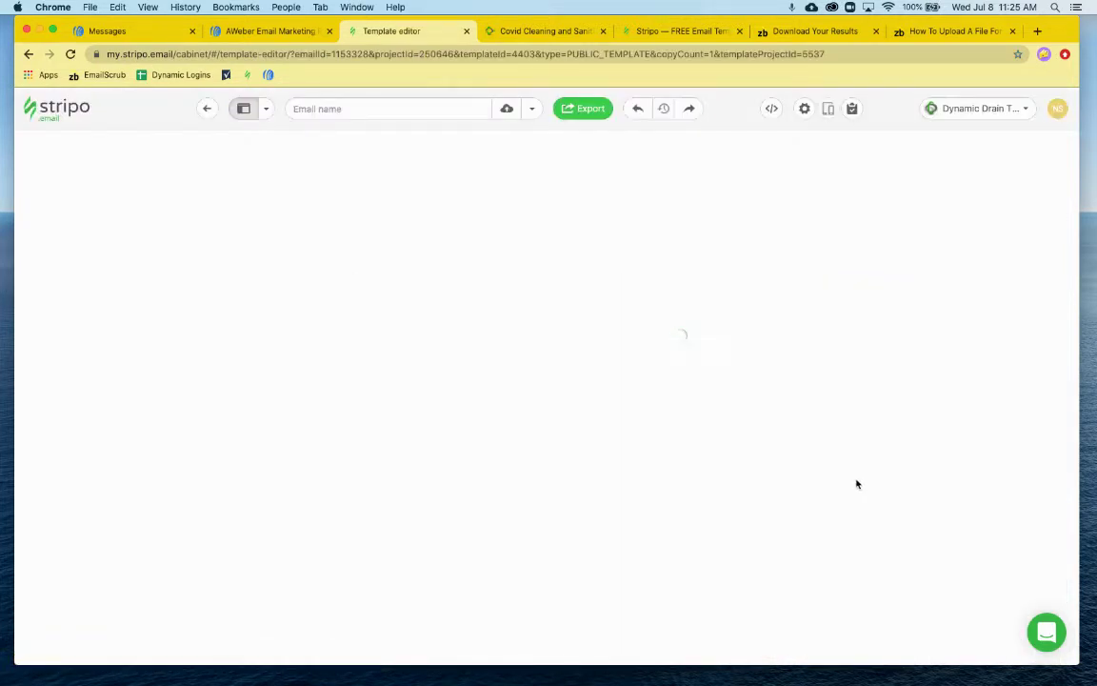
click(427, 110)
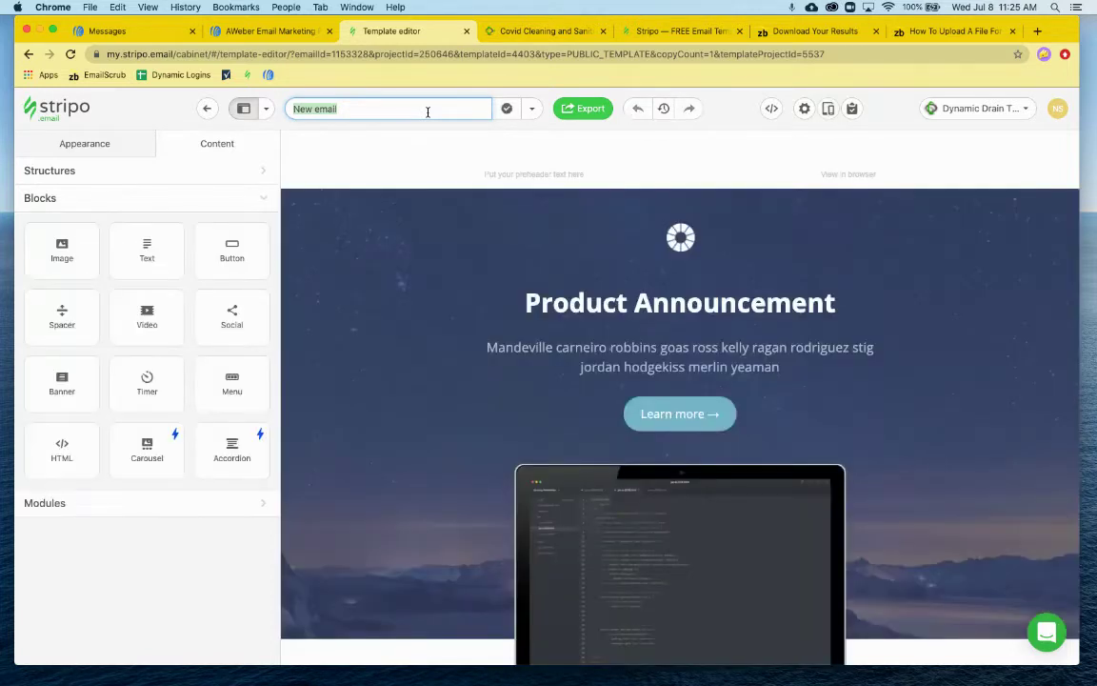
text(Duplicat for Learning)
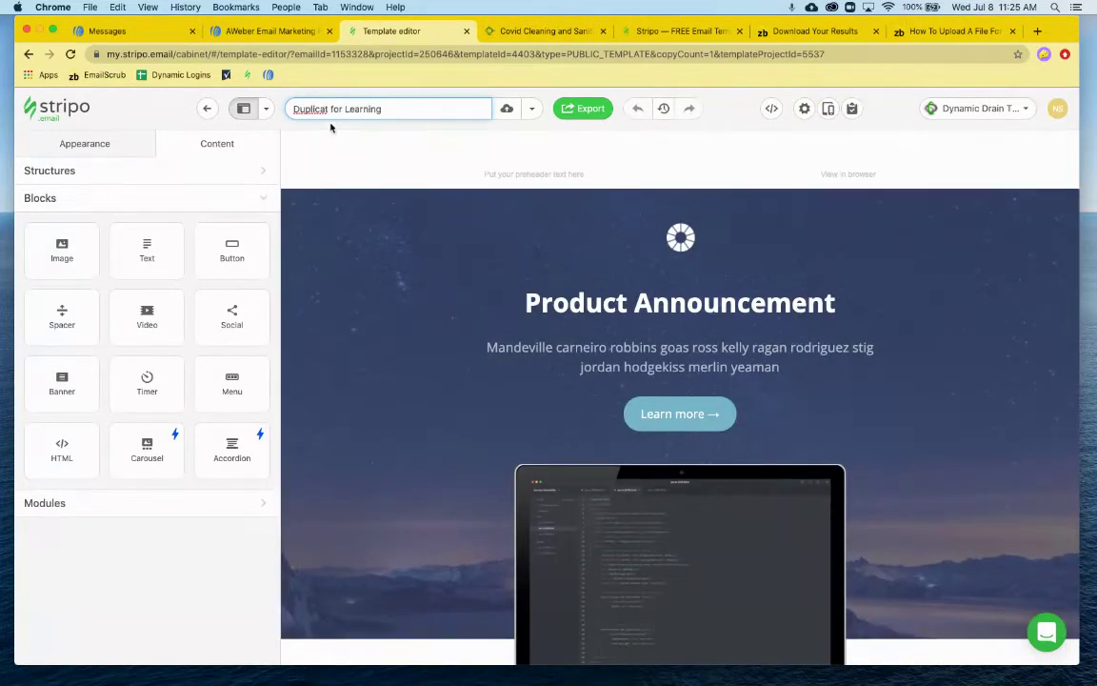
Correct the email's name to "Duplicate for Learning"
text(s)
key(BackSpace)
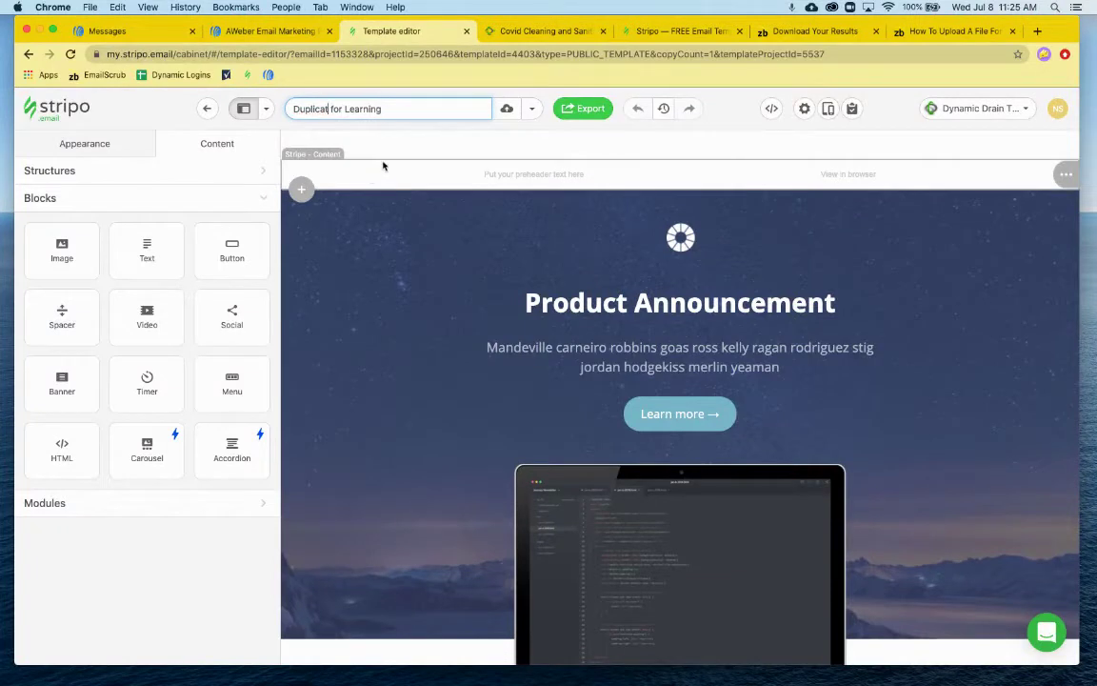
text(e)
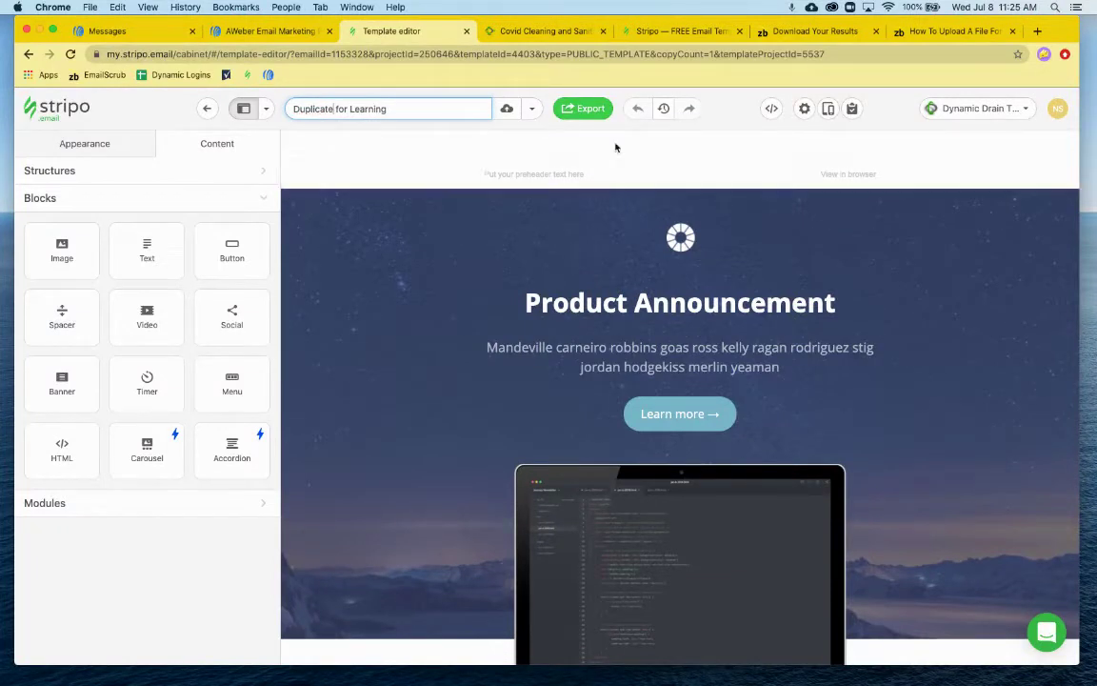
Show the Hidden Preheader option in the email settings and look at preheader snippets among the Promotions messages in Gmail
click(805, 109)
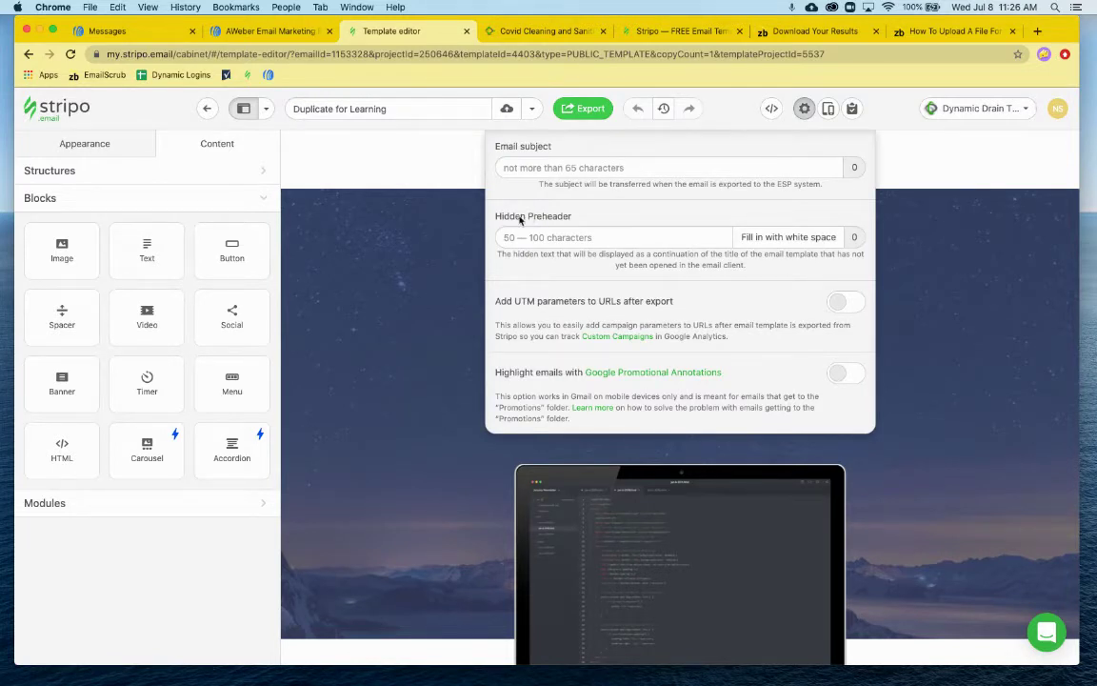
drag(496, 221, 573, 223)
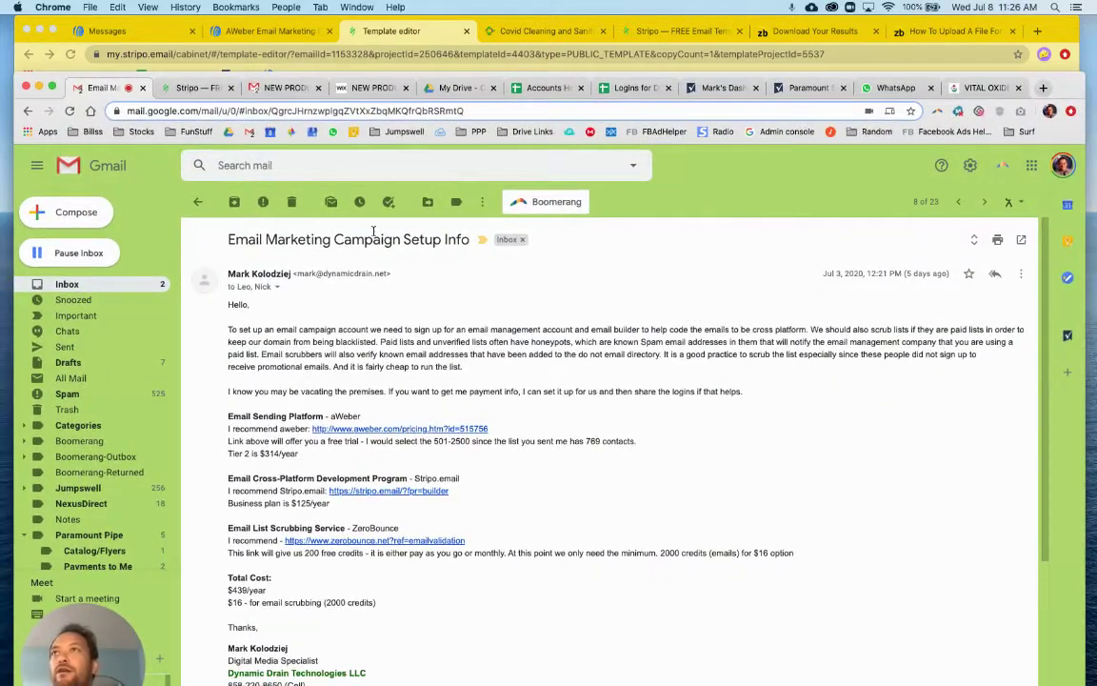
click(197, 200)
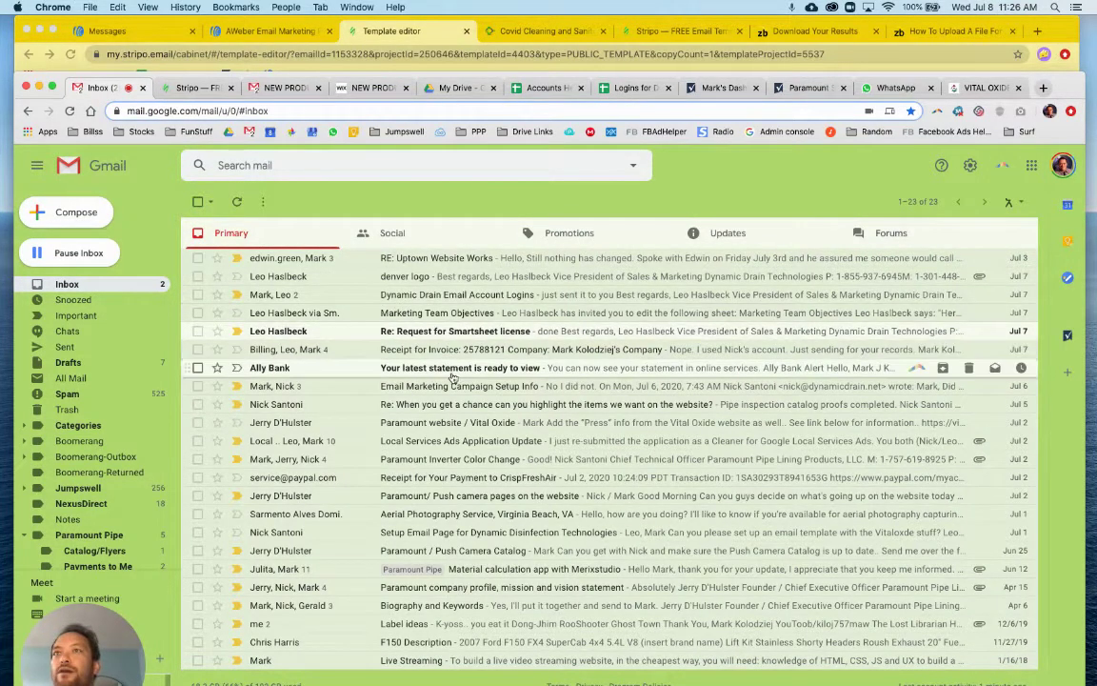
click(571, 235)
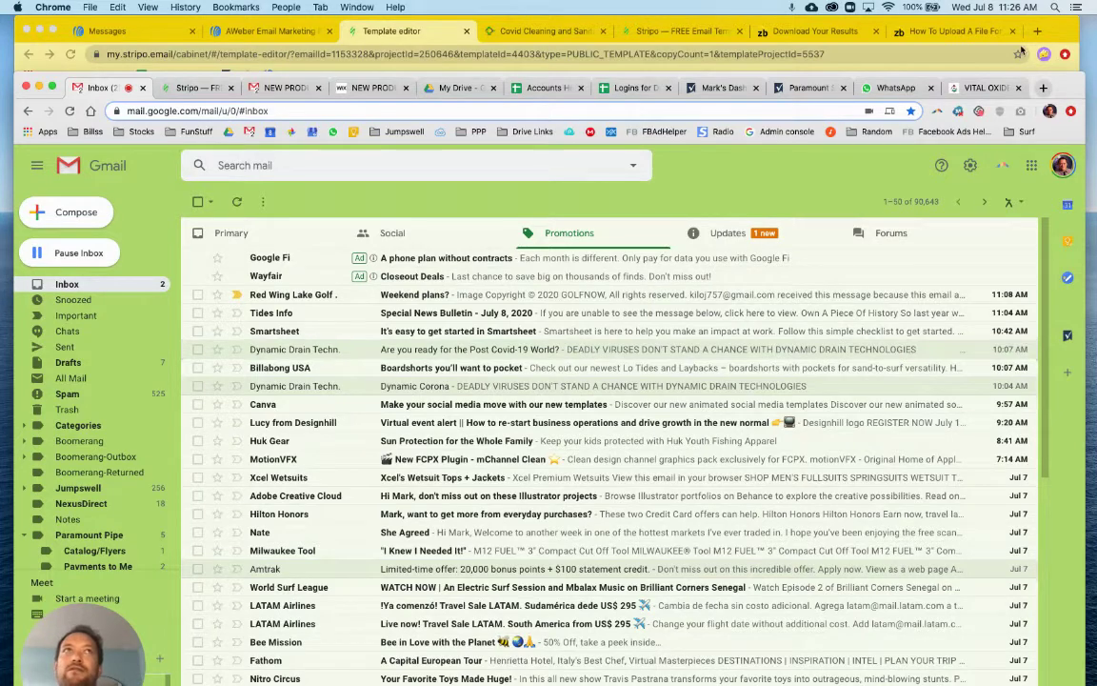
drag(1069, 86, 1068, 681)
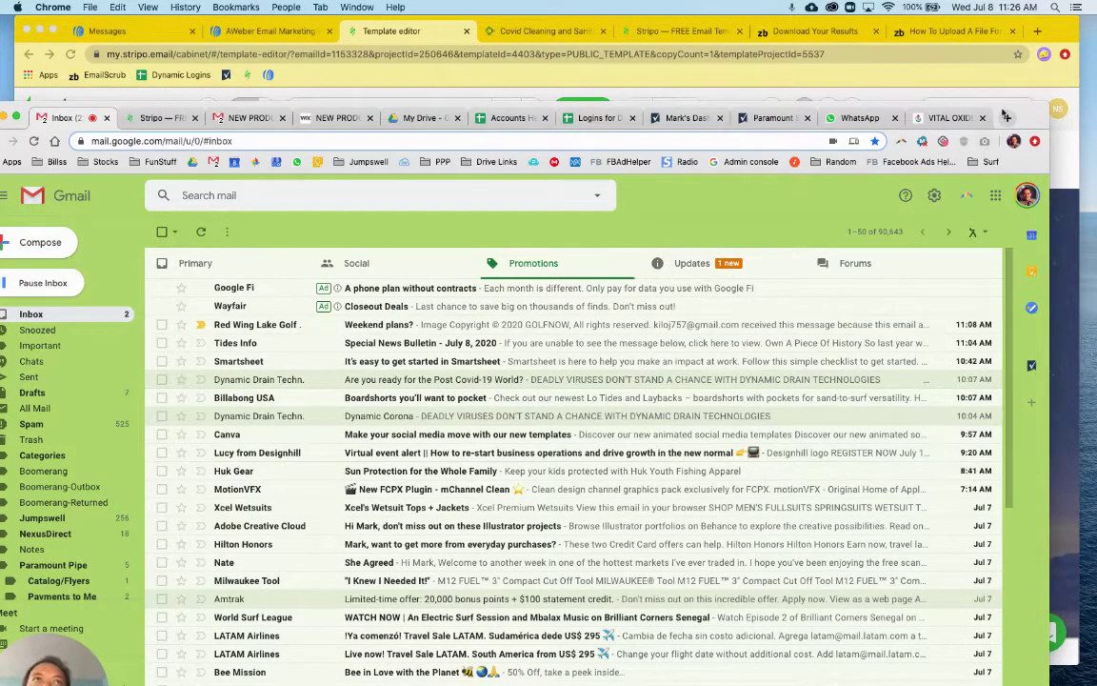
Switch to Visual Studio Code and examine the Outlook conditional comments in the head of Dynamic Corona.html
double_click(930, 110)
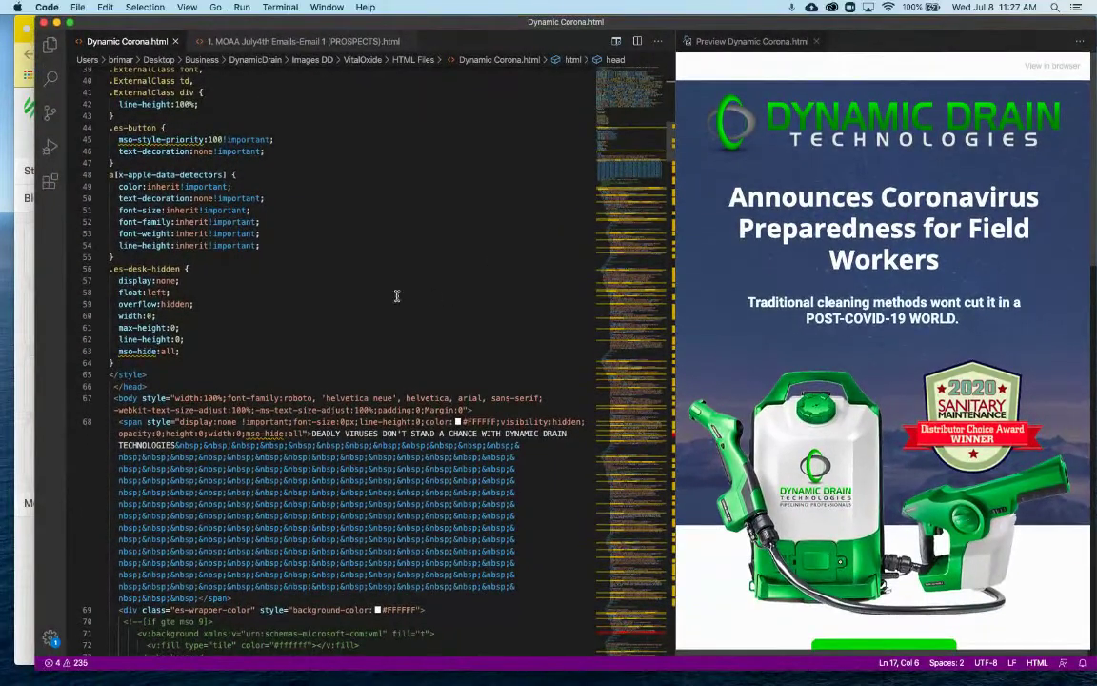
scroll(355, 284, up, 5)
scroll(355, 284, up, 3)
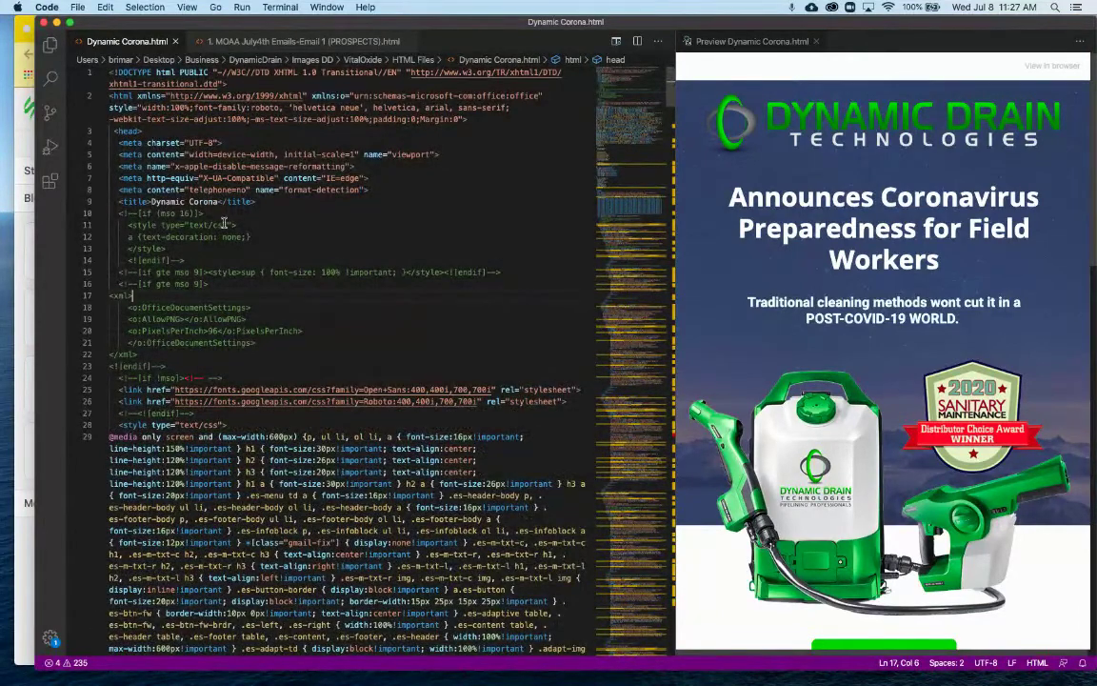
drag(140, 213, 207, 256)
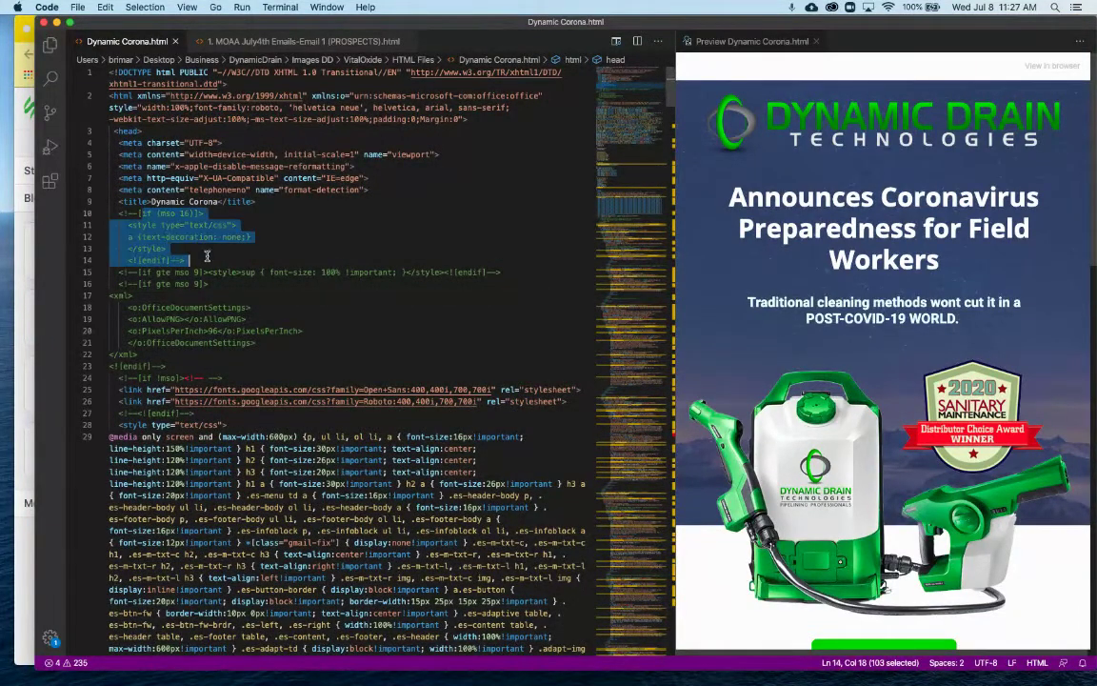
click(219, 284)
scroll(240, 317, down, 3)
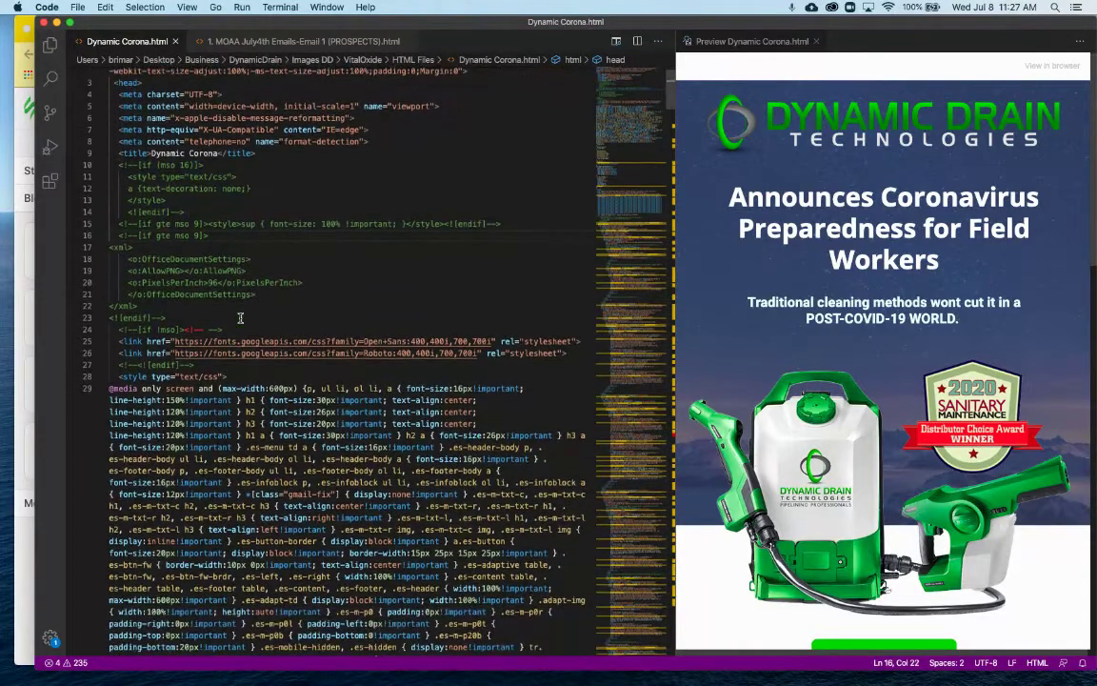
scroll(240, 317, down, 5)
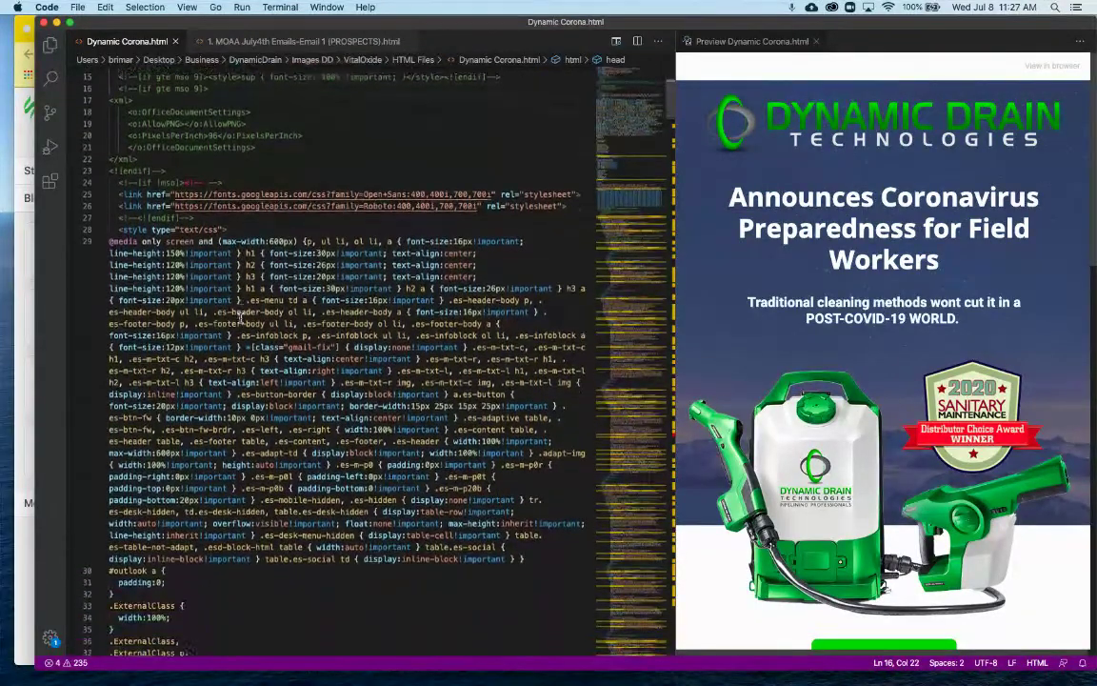
scroll(238, 319, down, 1)
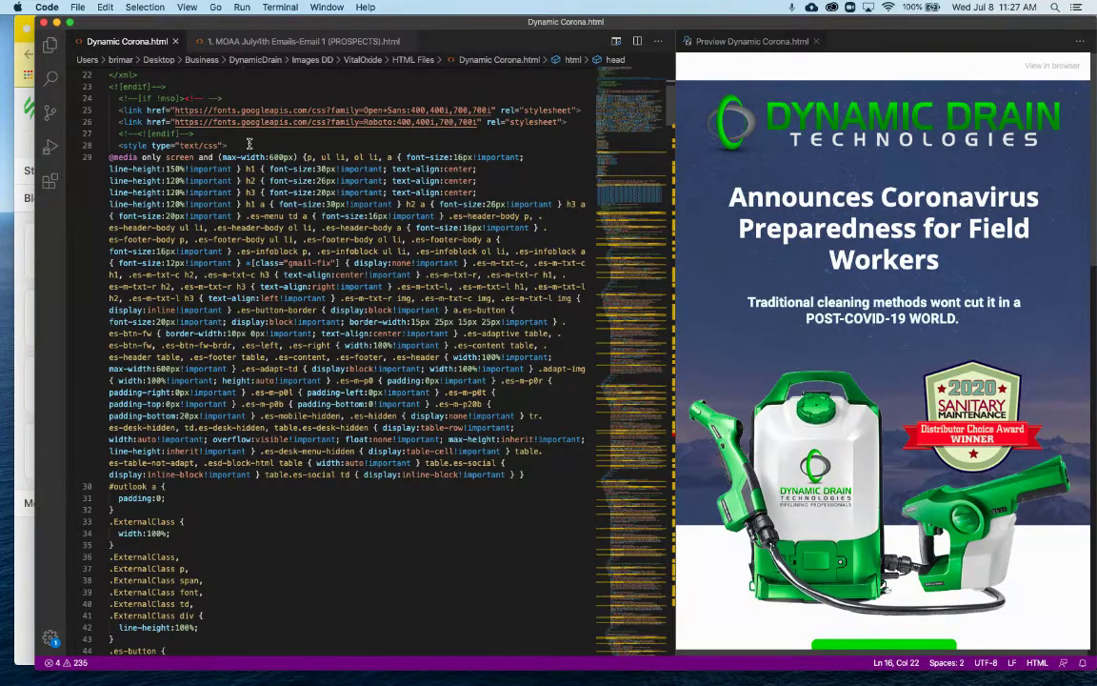
Examine the responsive media query in the style block, highlighting its 600px maximum width
drag(109, 157, 286, 486)
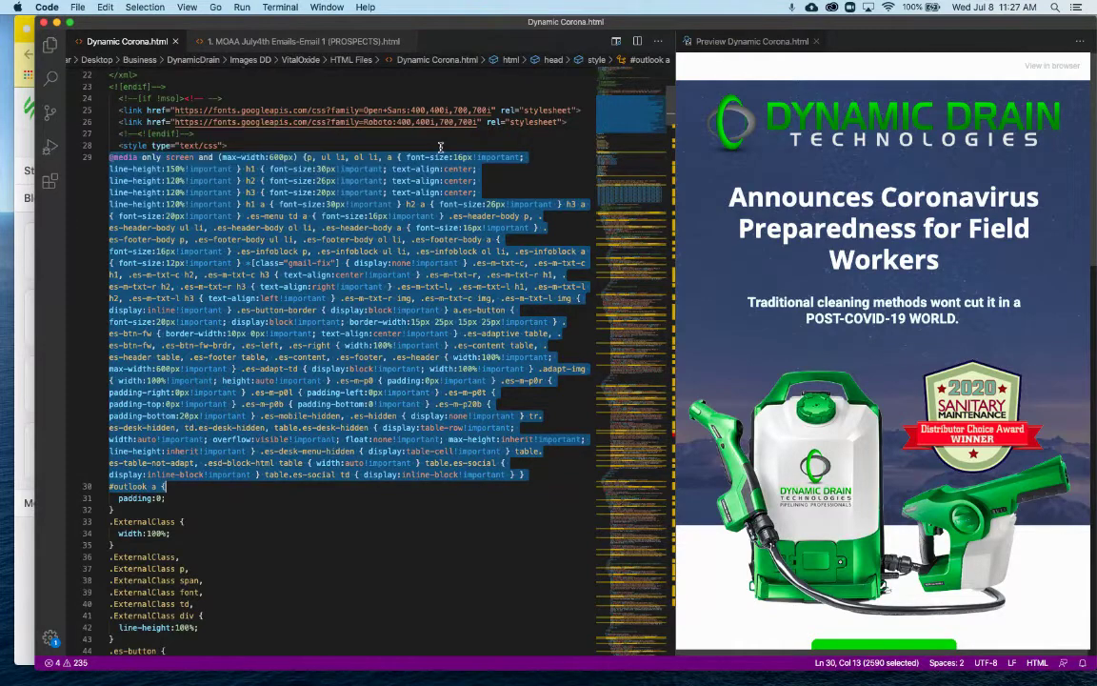
key(Left)
key(Left)
drag(268, 158, 291, 157)
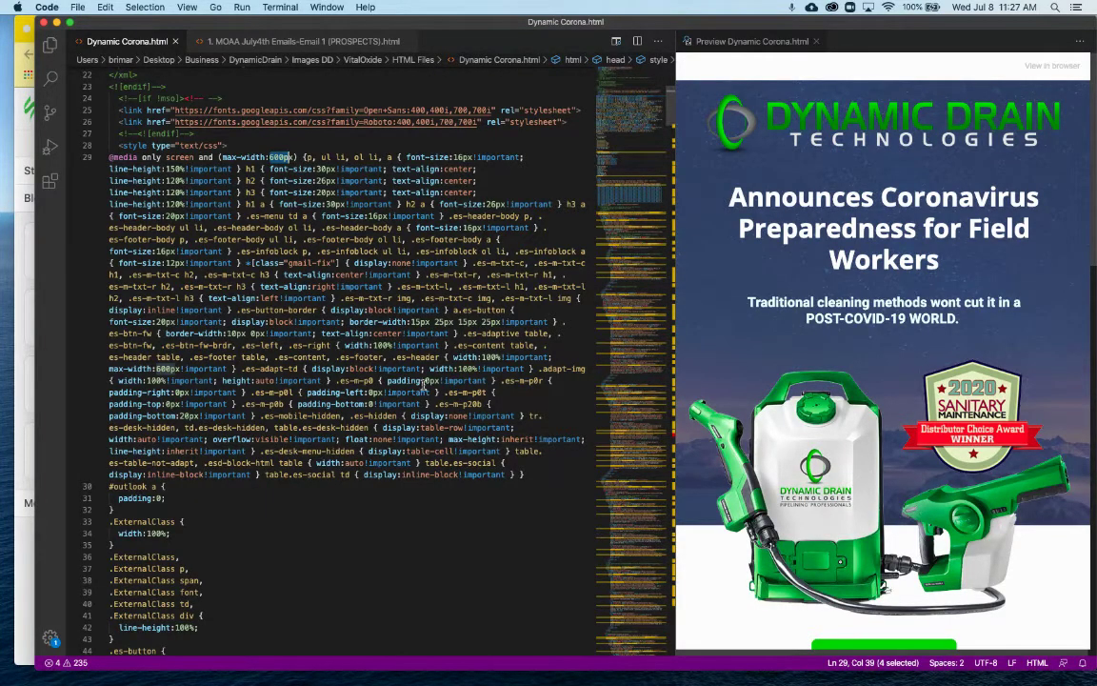
scroll(335, 427, down, 3)
scroll(335, 427, down, 10)
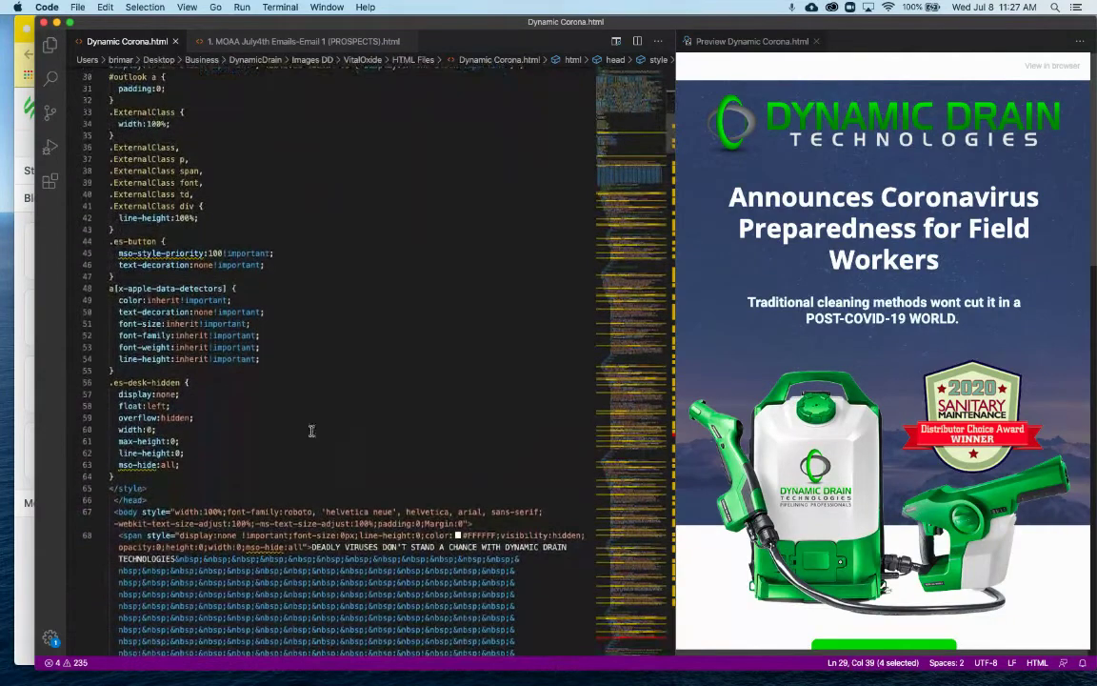
Examine the hidden preheader span in the body code, highlighting its text and the non-breaking spaces that follow it
drag(150, 488, 307, 547)
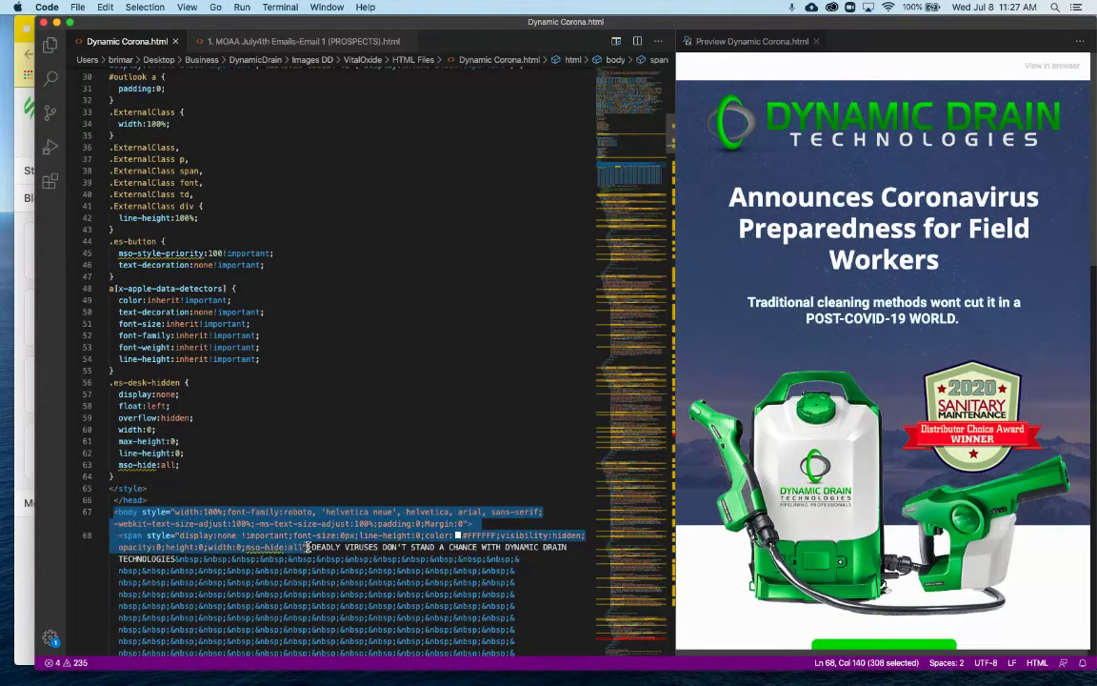
click(550, 570)
scroll(551, 570, down, 5)
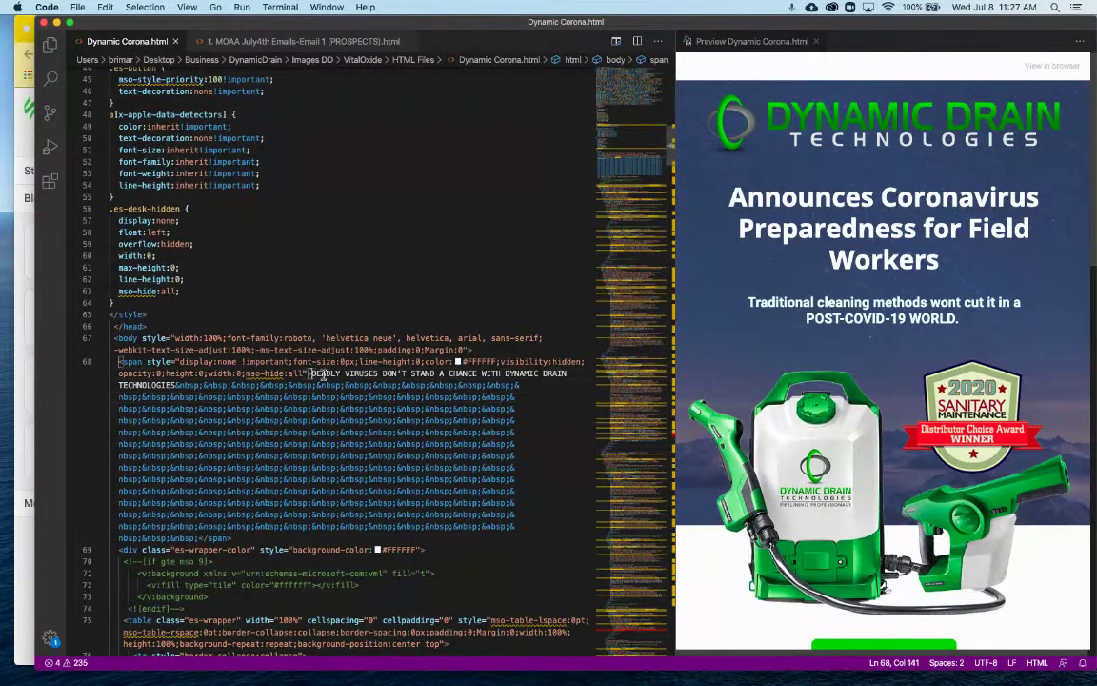
drag(311, 374, 203, 385)
key(Right)
key(Right)
key(Right)
key(Right)
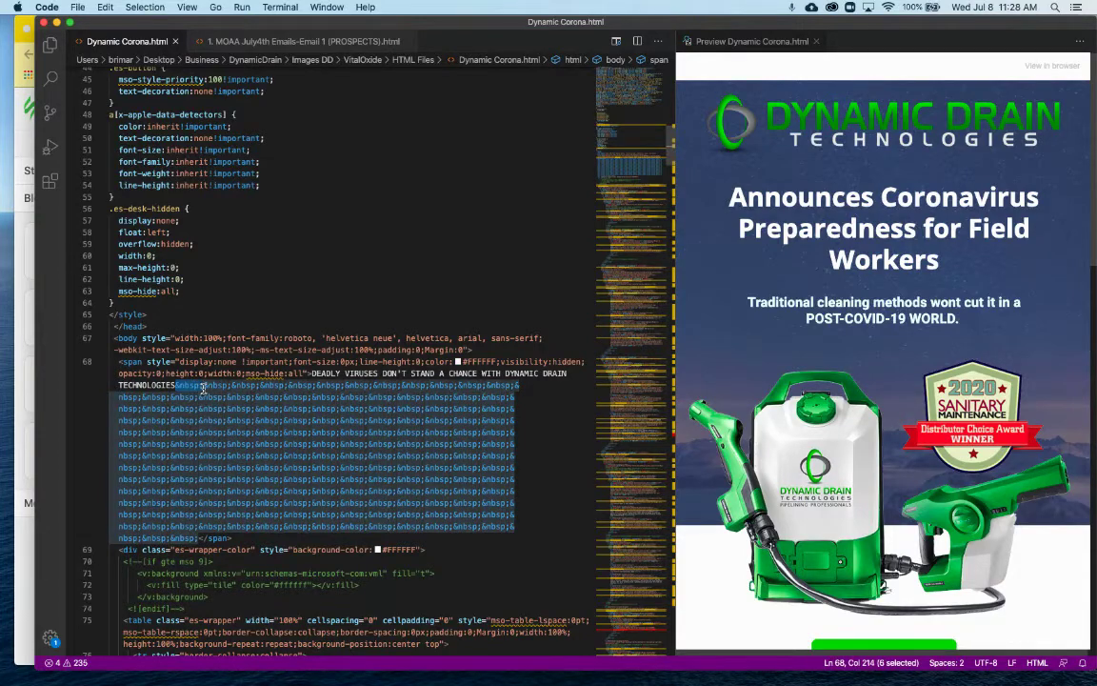
drag(203, 386, 197, 539)
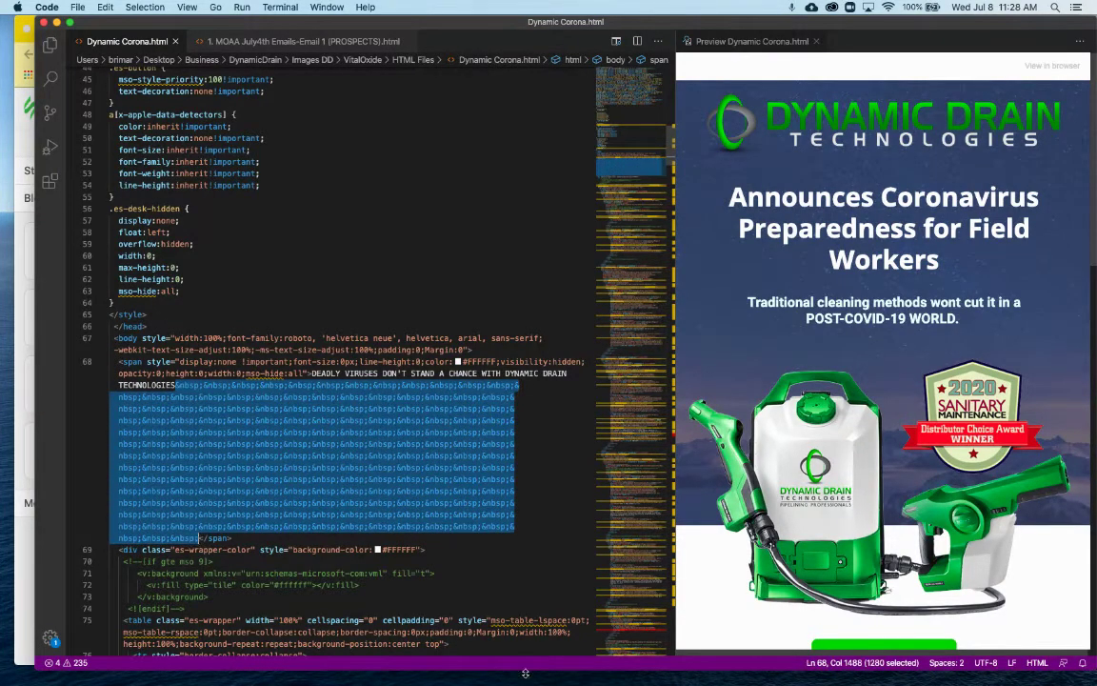
Recheck the preheader snippets in the Gmail Promotions inbox, return to the Stripo editor and close the email settings
key(super+Tab)
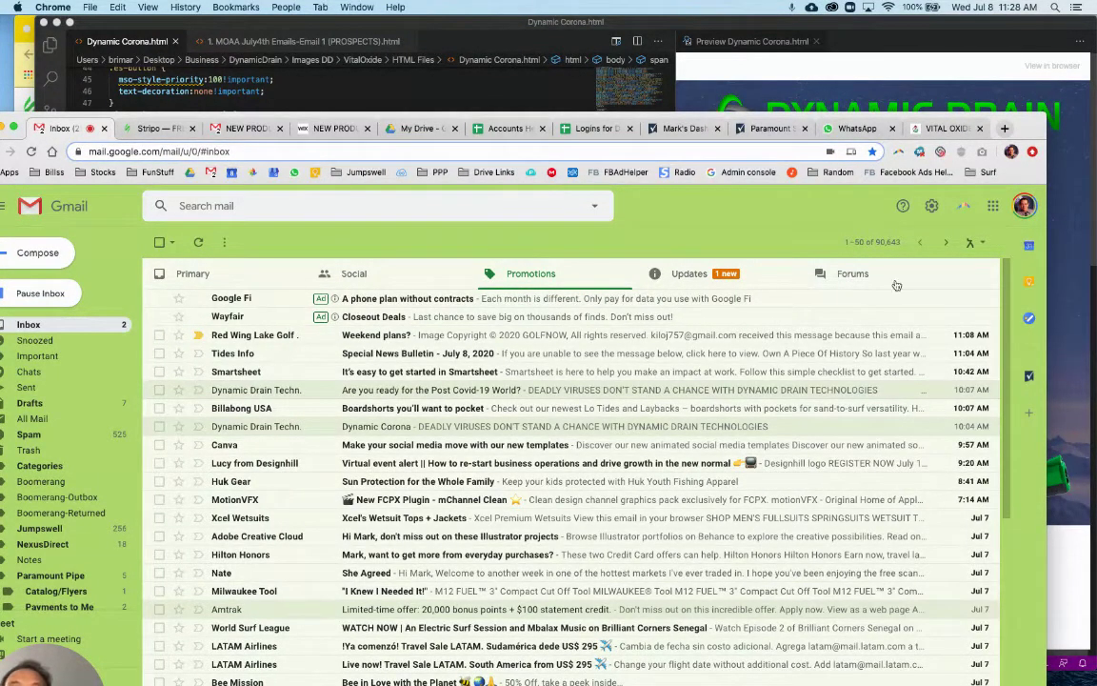
drag(1035, 128, 1035, 681)
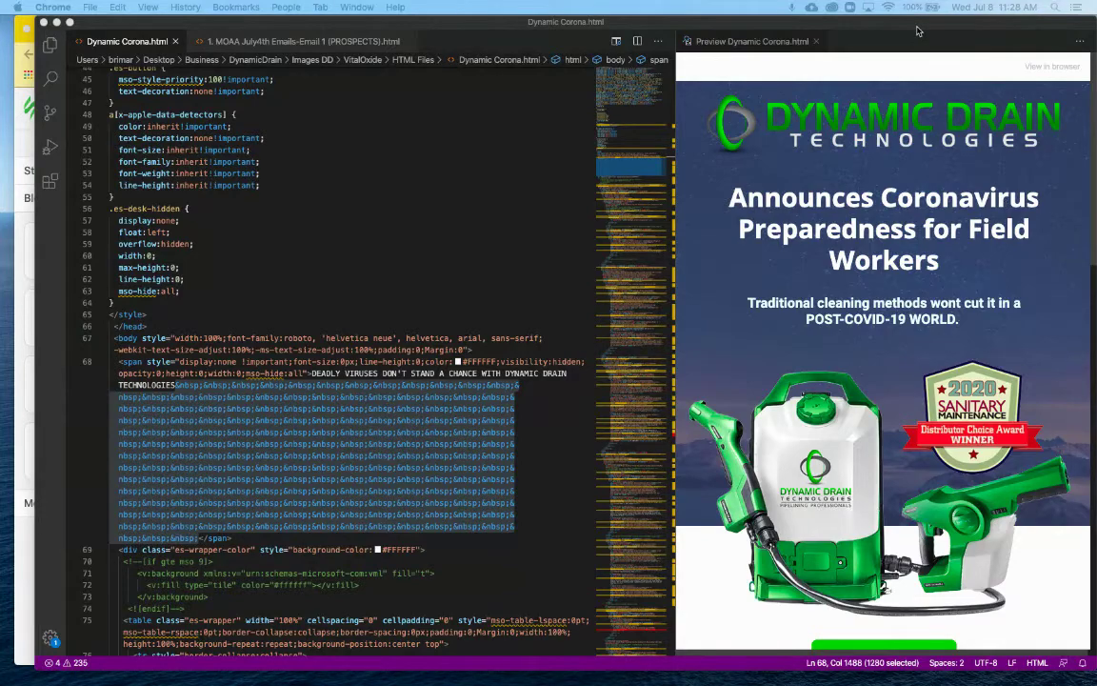
drag(917, 31, 851, 684)
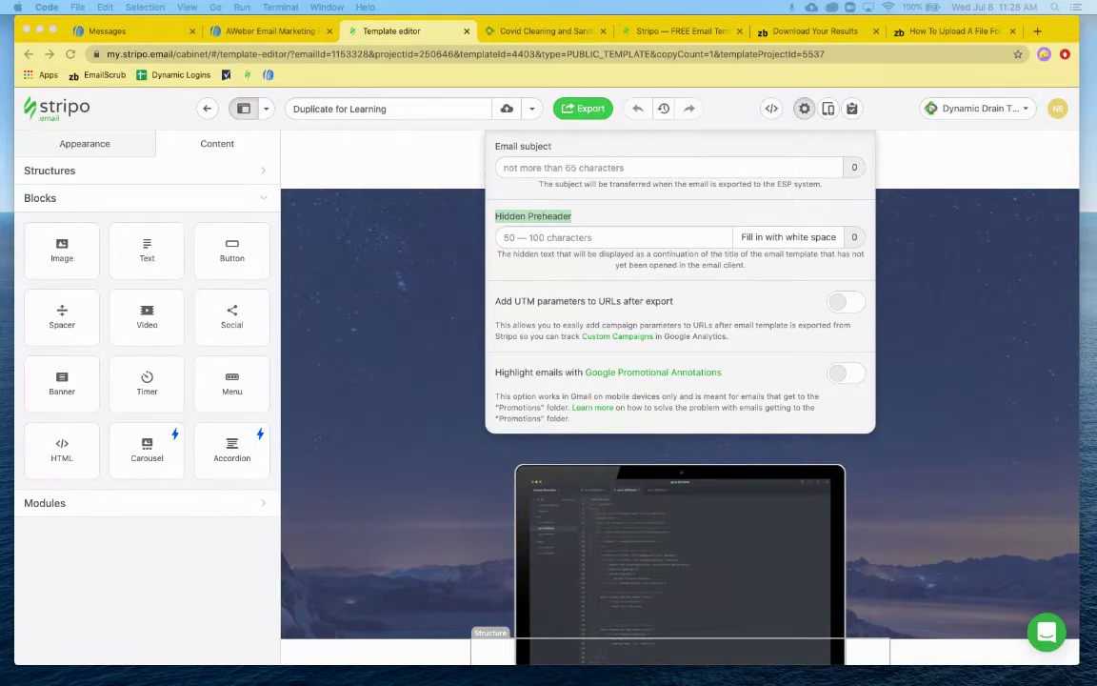
click(804, 109)
click(803, 108)
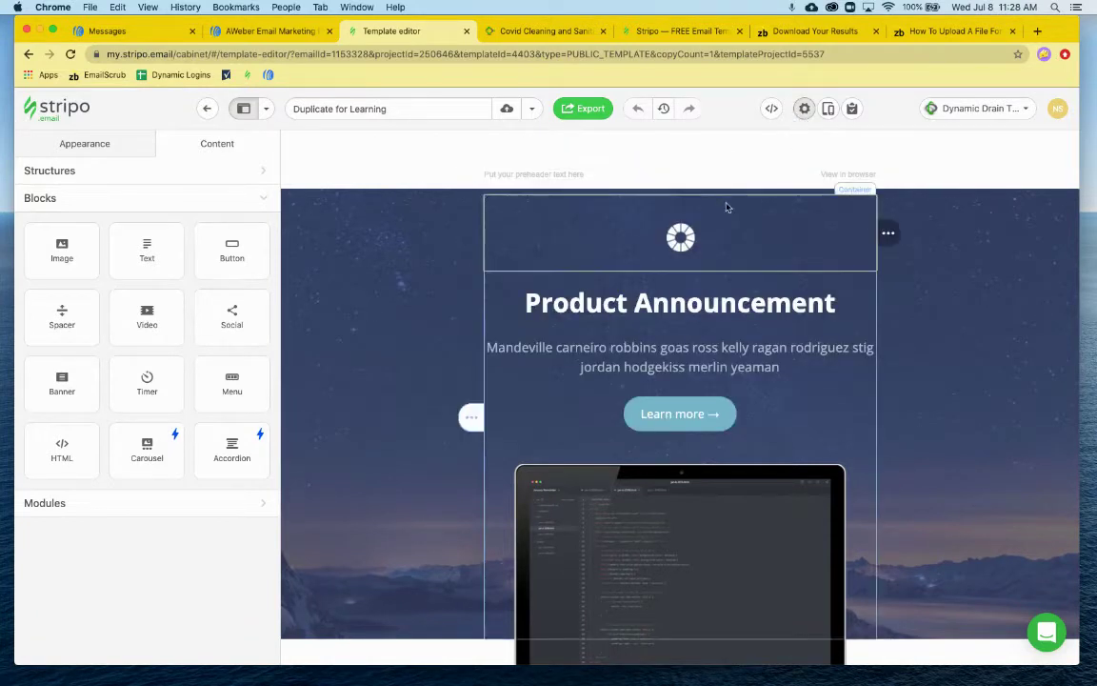
Delete the "Put your preheader text here" block and preview the email in its desktop and mobile layouts
click(567, 175)
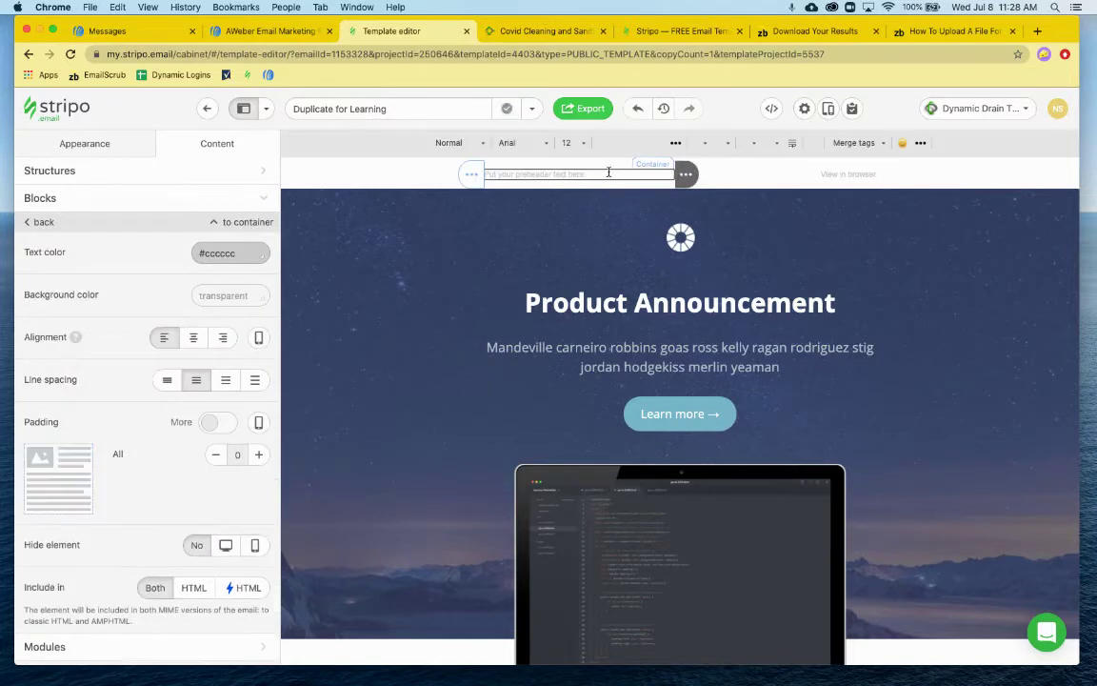
drag(593, 175, 485, 174)
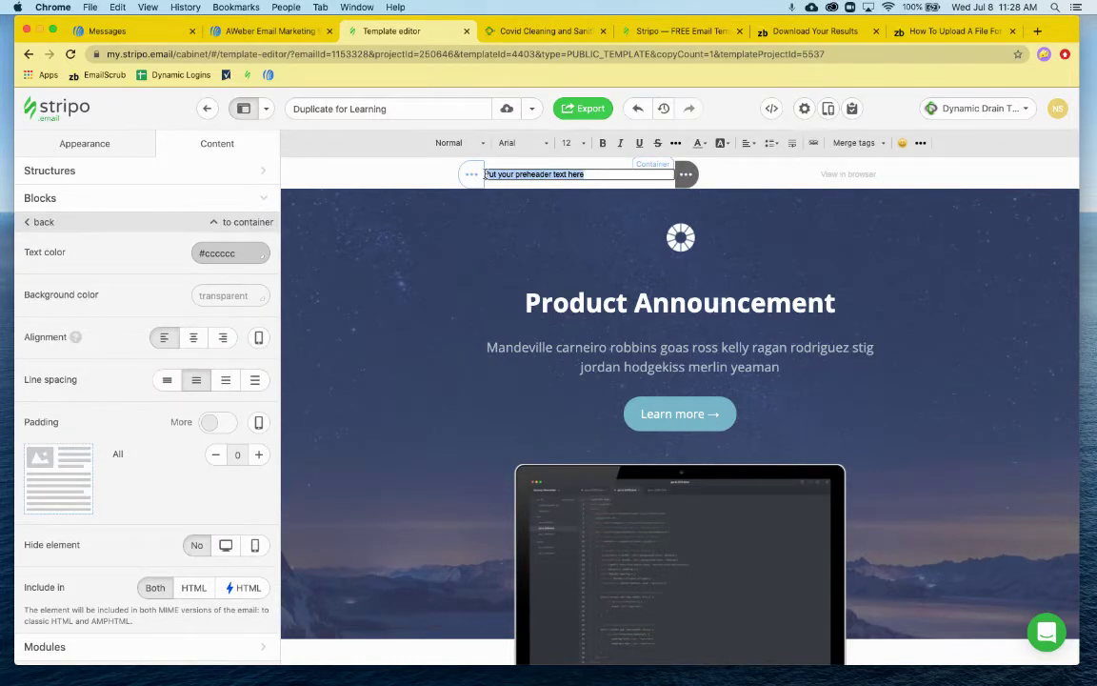
mouse_move(685, 174)
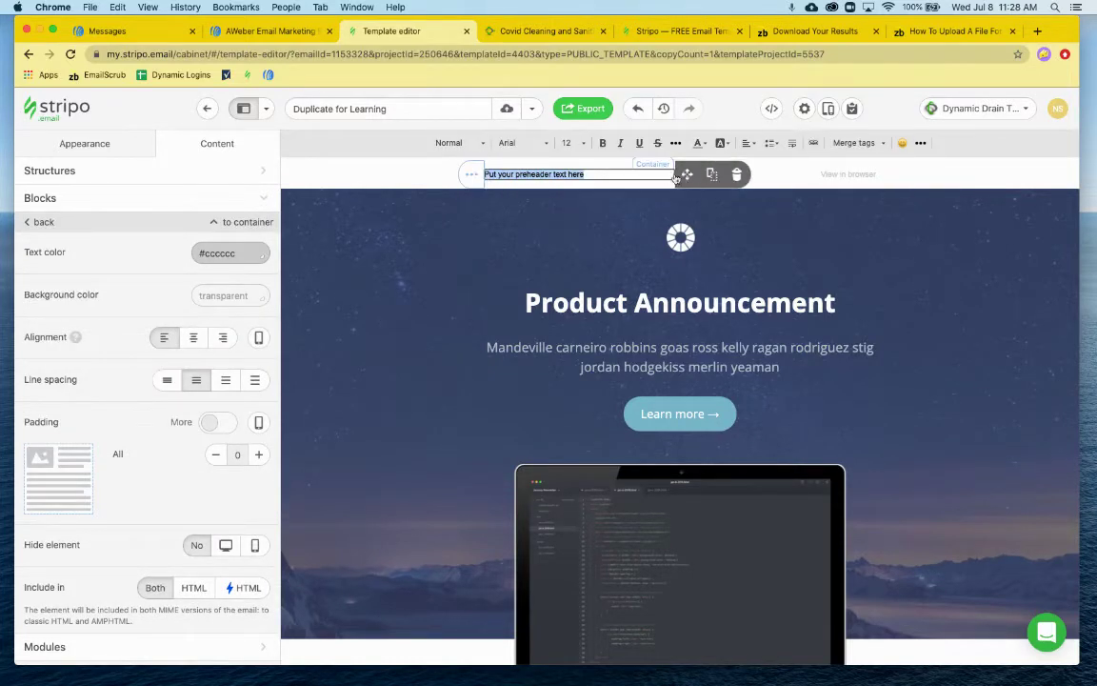
click(737, 174)
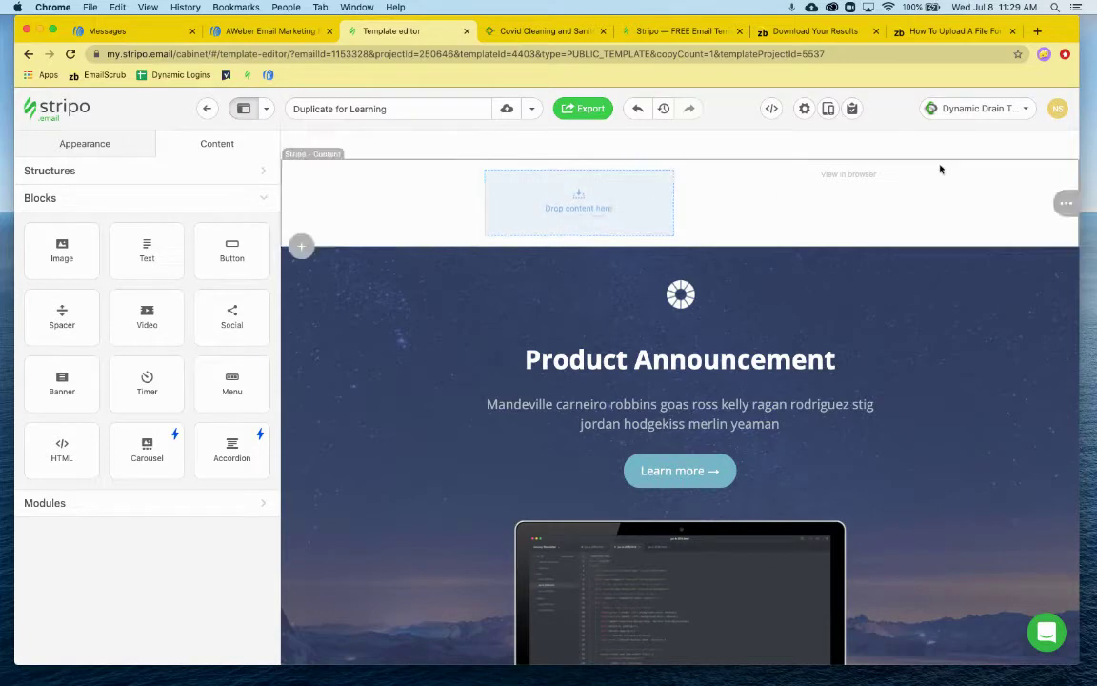
click(828, 111)
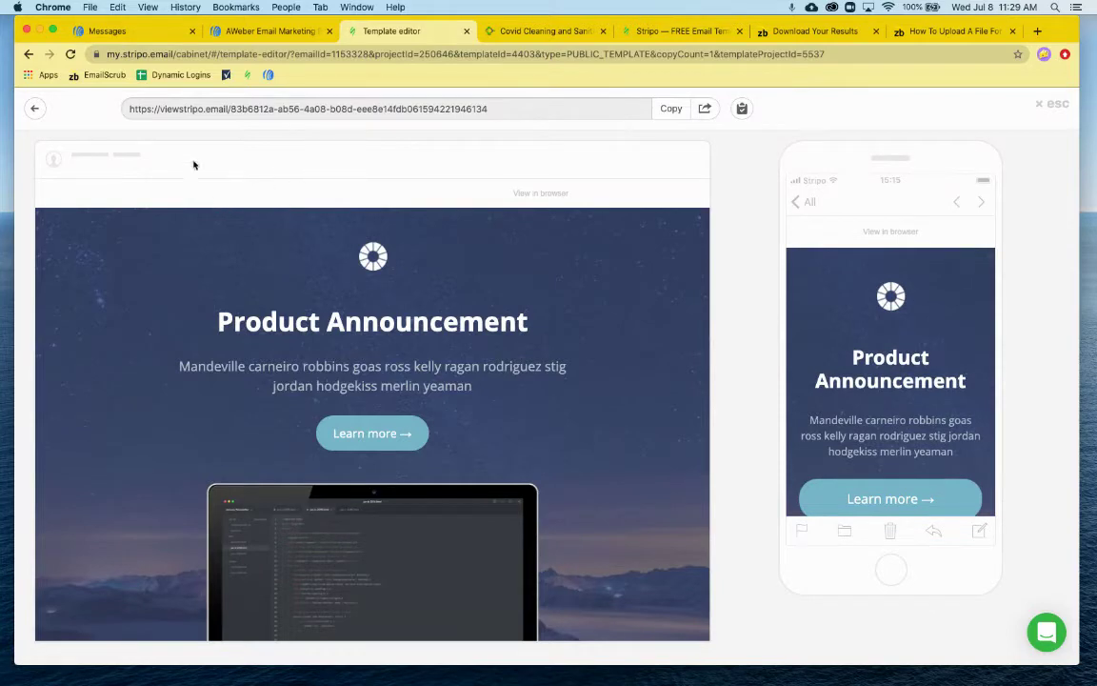
click(36, 110)
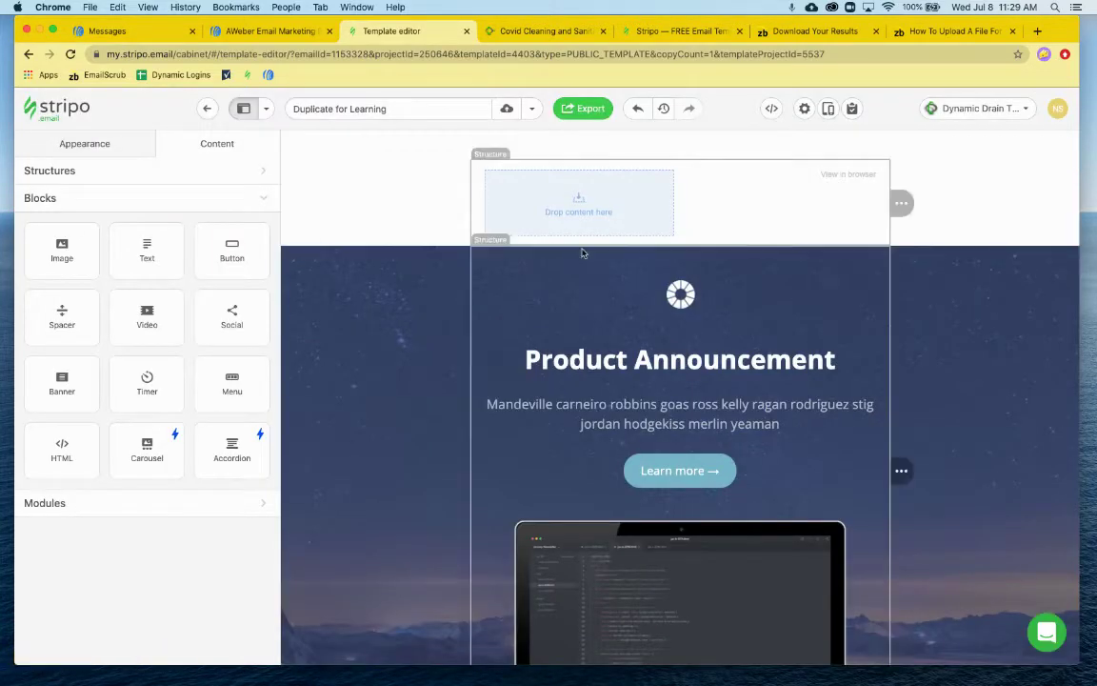
Open the file browser to upload a replacement for the header logo into the email's own image gallery
click(680, 297)
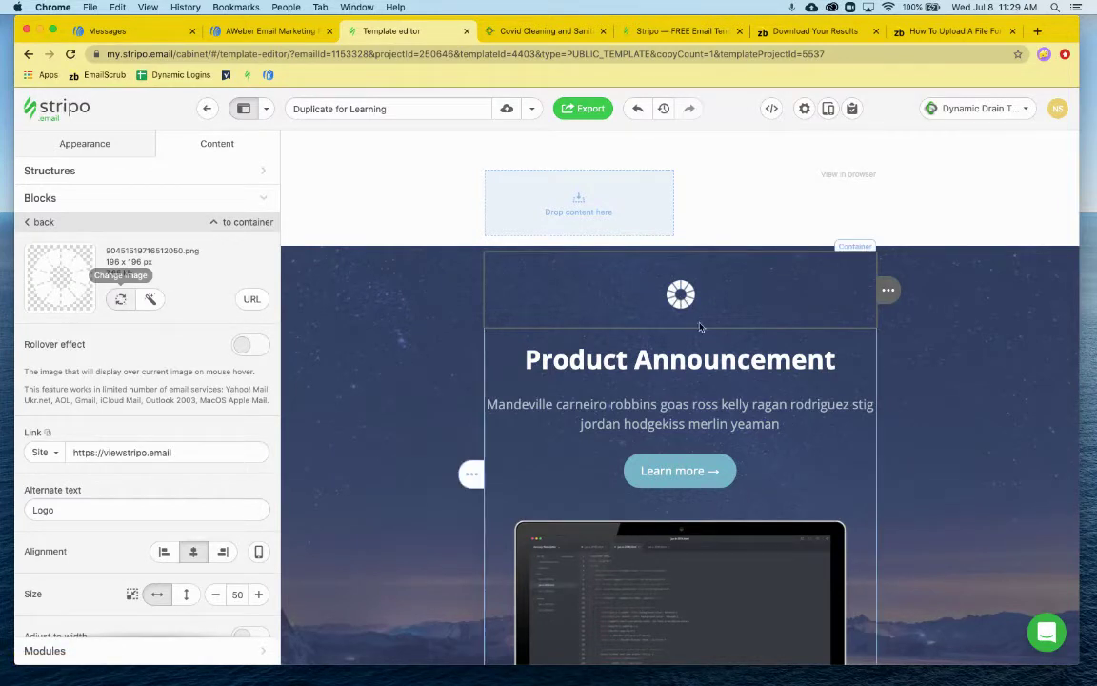
click(121, 300)
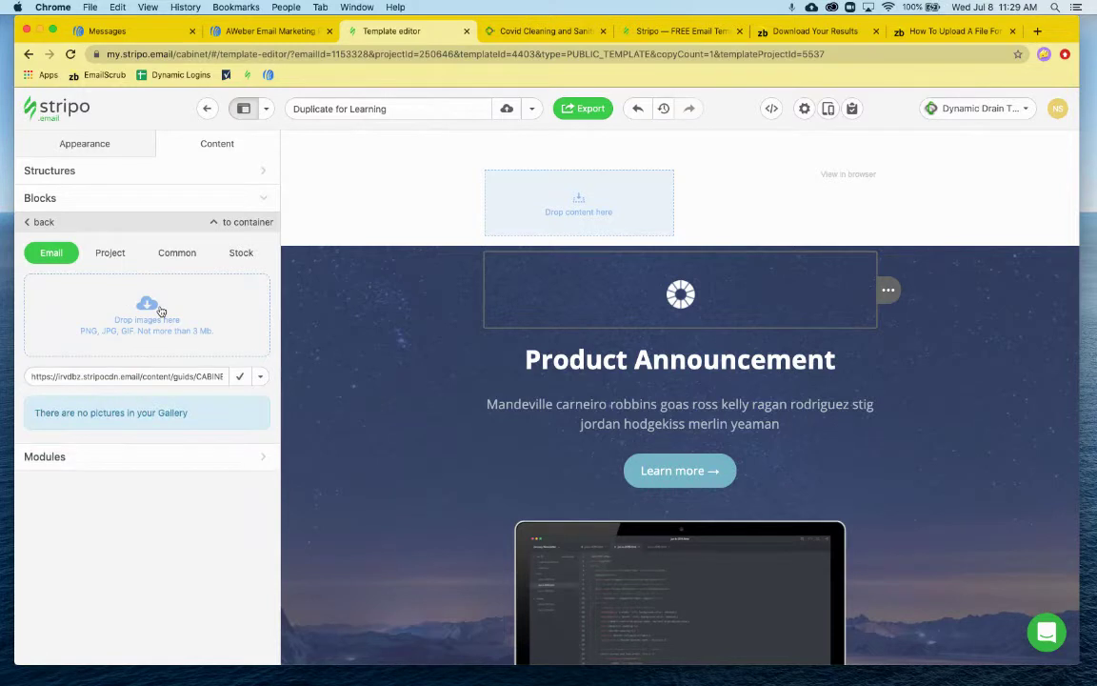
click(174, 253)
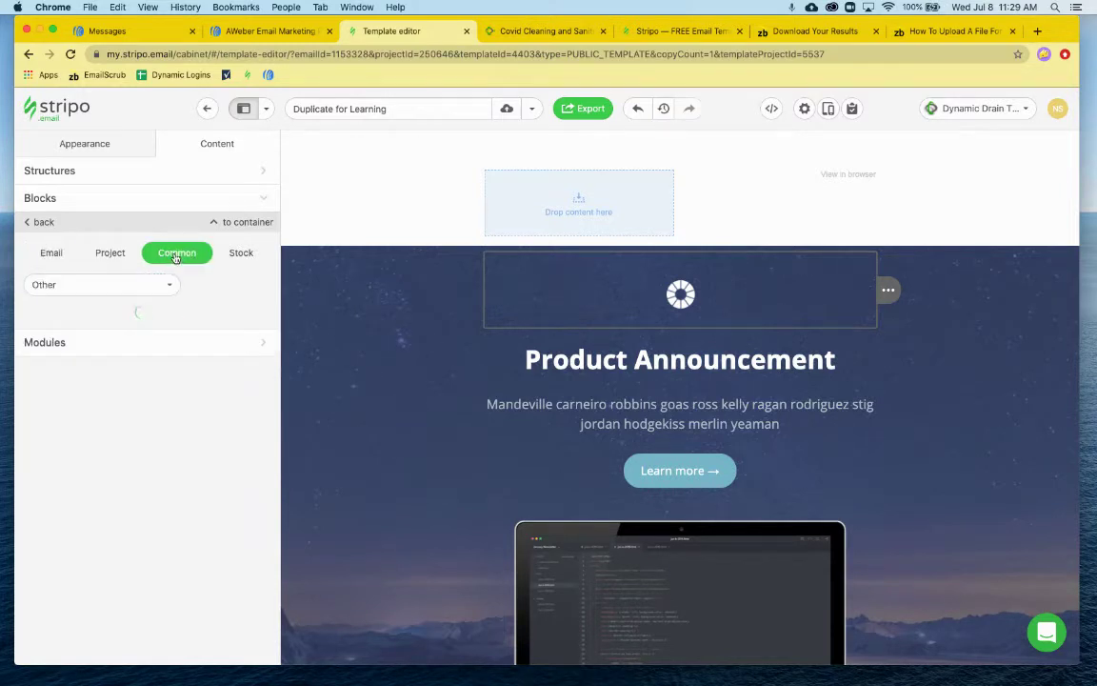
click(113, 255)
click(50, 255)
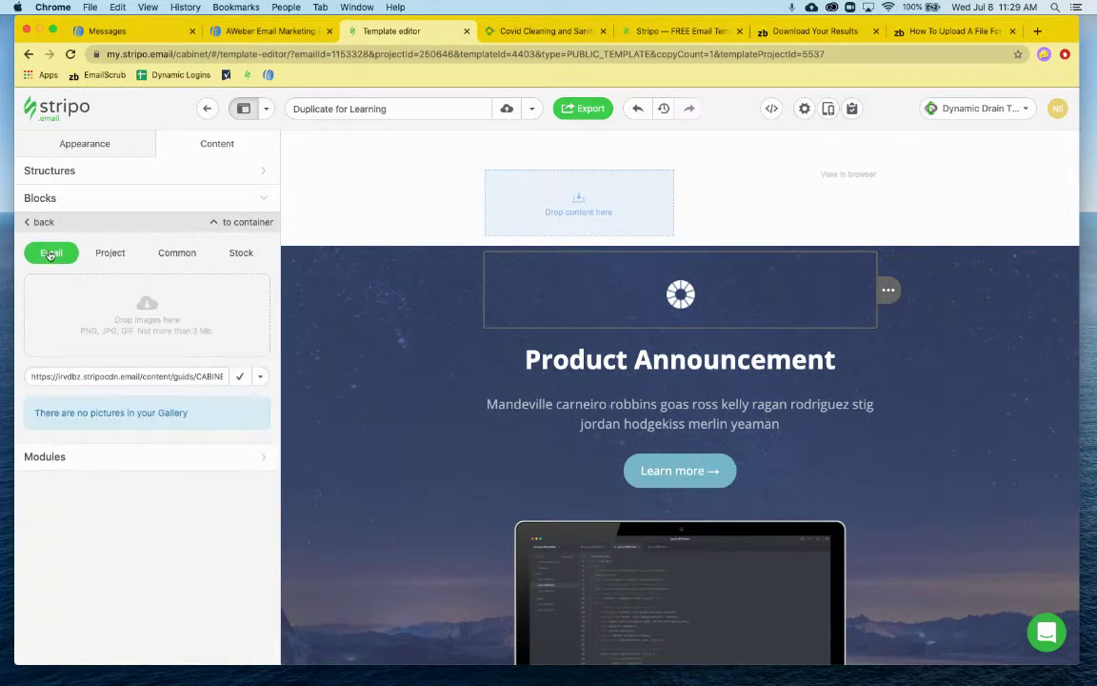
click(164, 325)
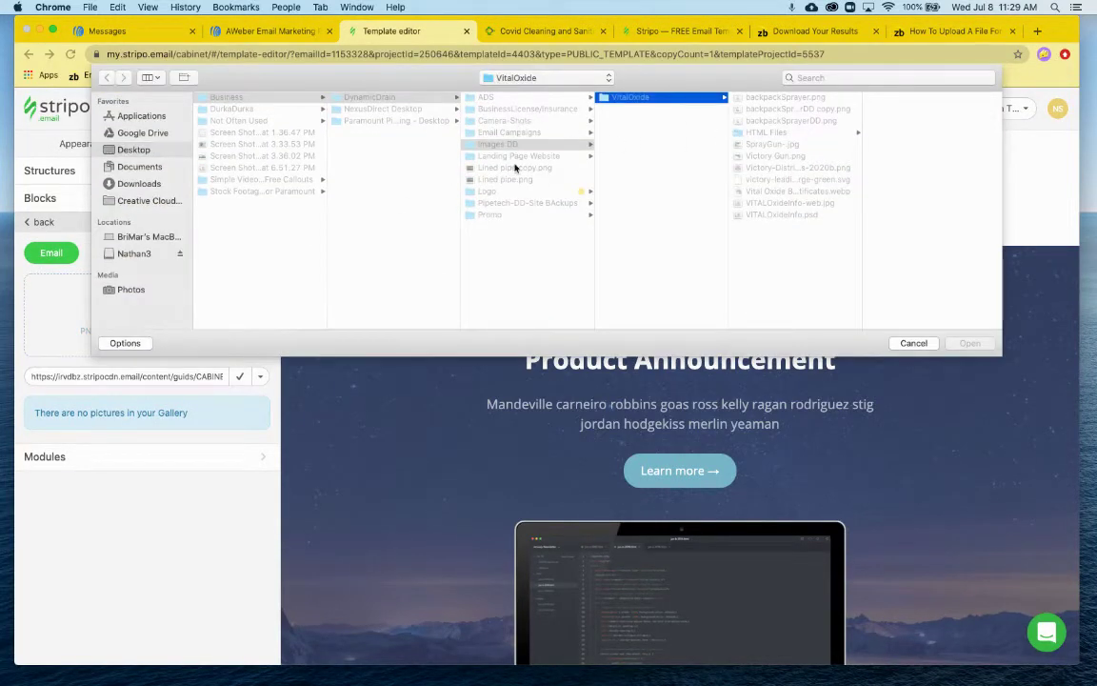
Find Dynamic Drain Technology Logo.png in the New Logo Files folder inside Logo and preview it at full size
click(507, 192)
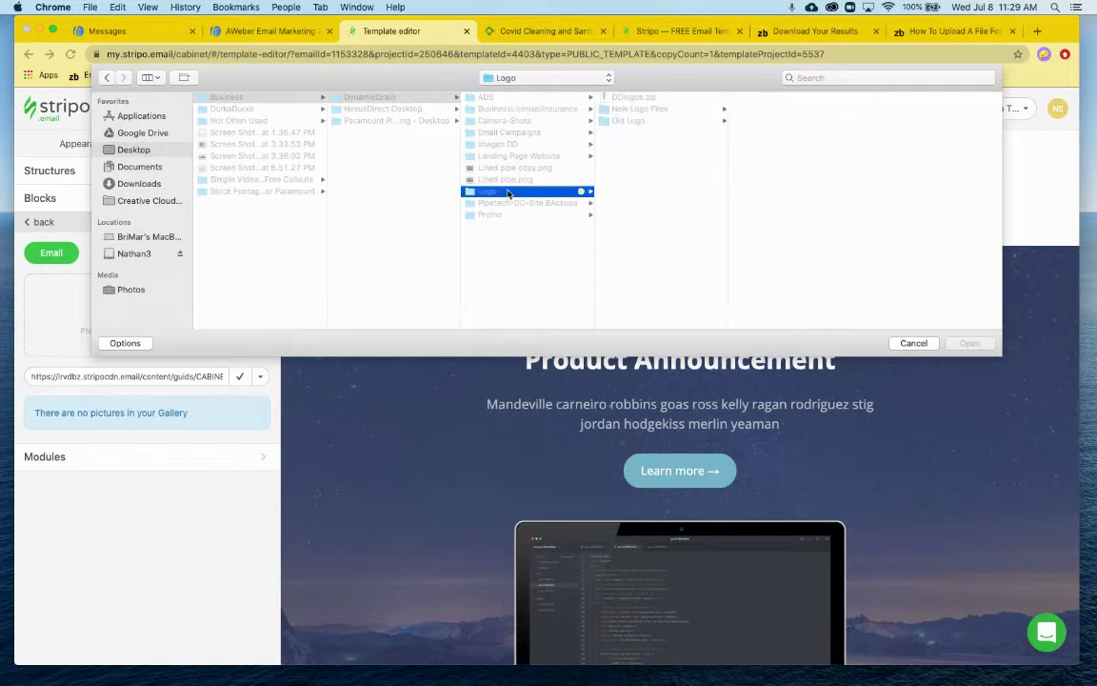
click(639, 109)
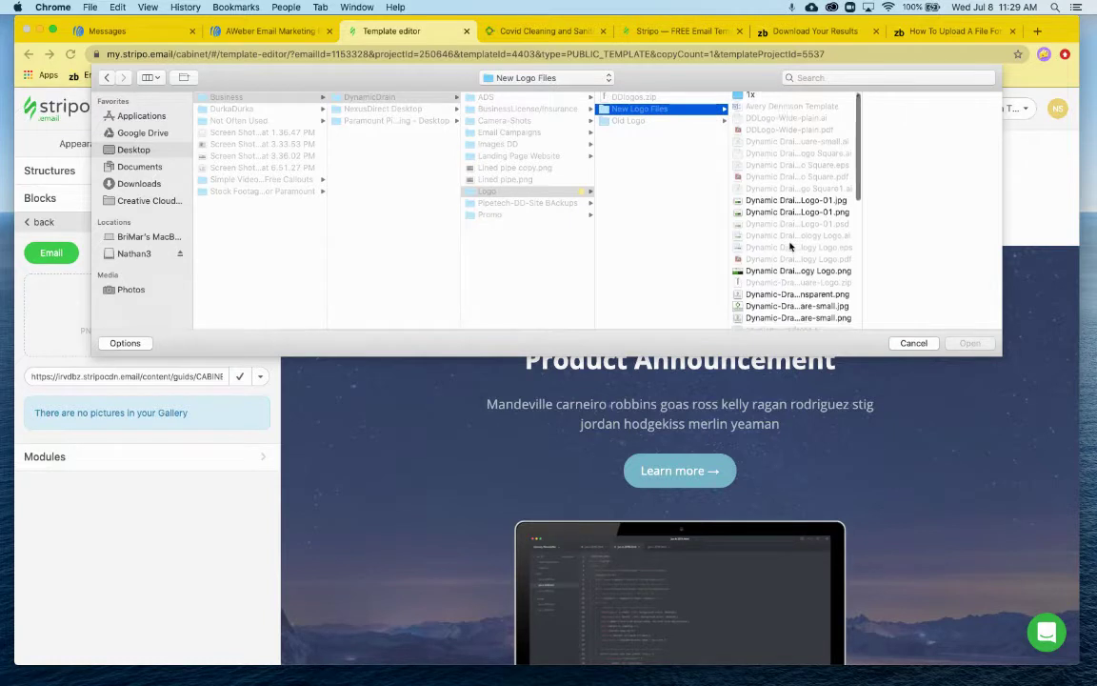
scroll(795, 162, down, 3)
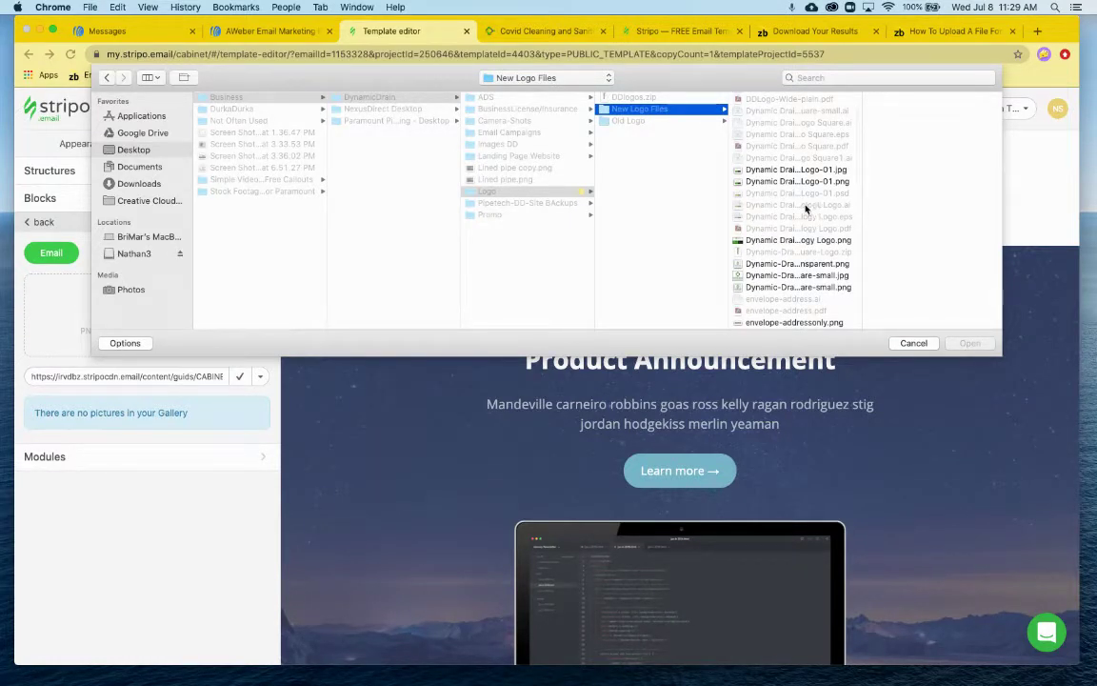
click(802, 240)
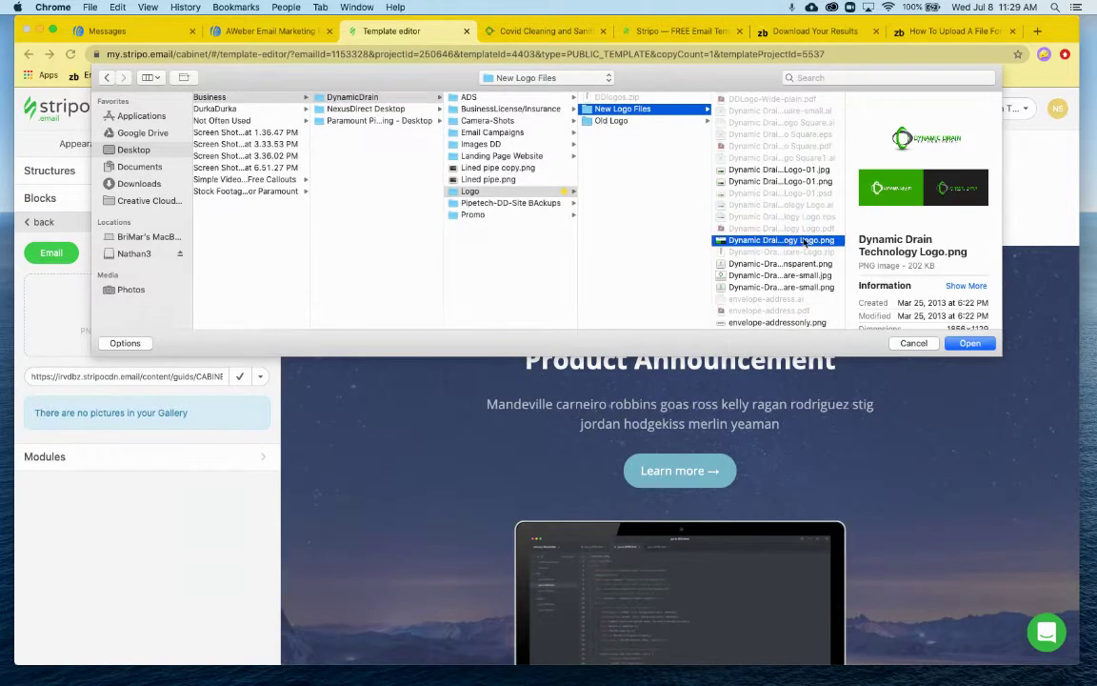
key(space)
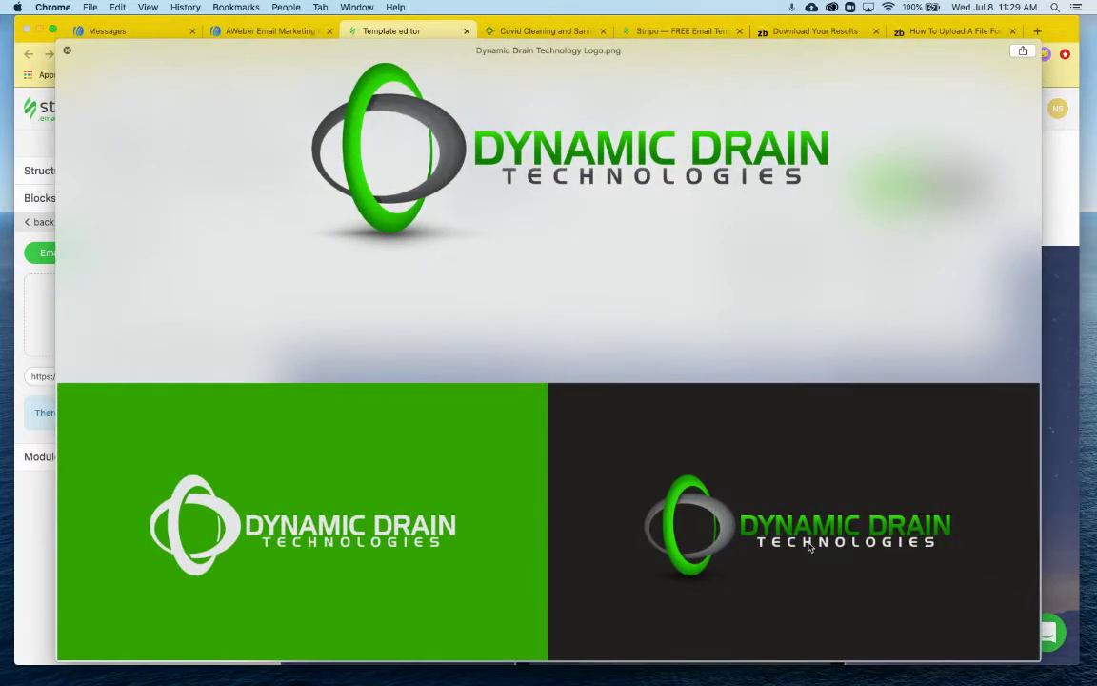
key(space)
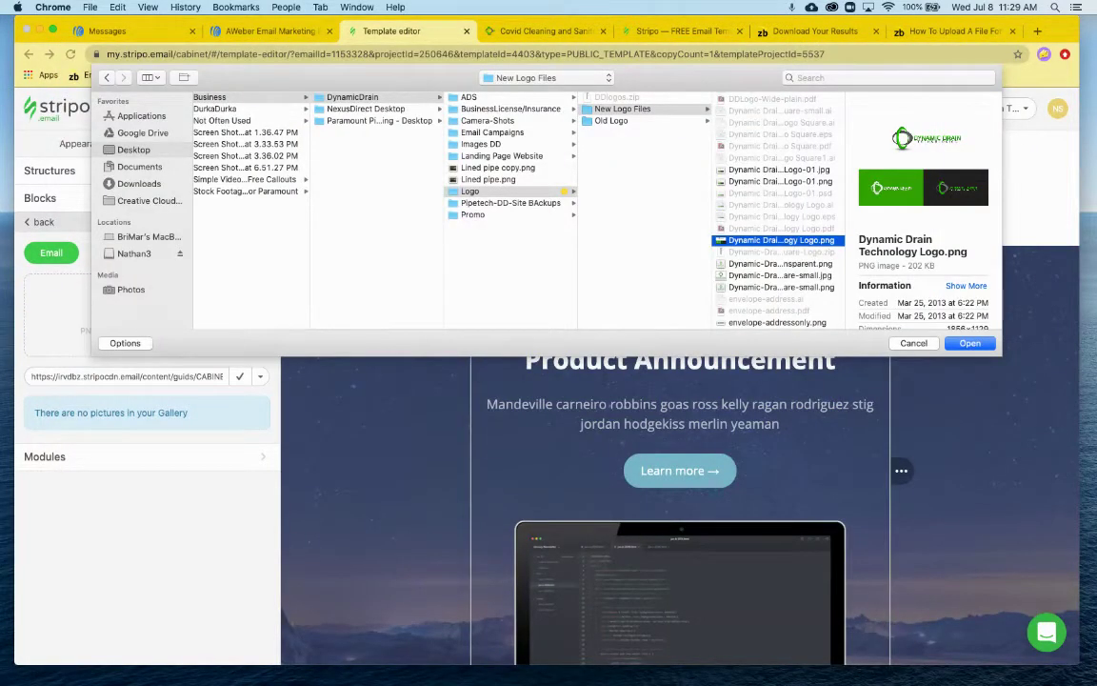
Switch to Illustrator and select the emblem and lettering of the logo overlapping the dark rectangle together
key(Return)
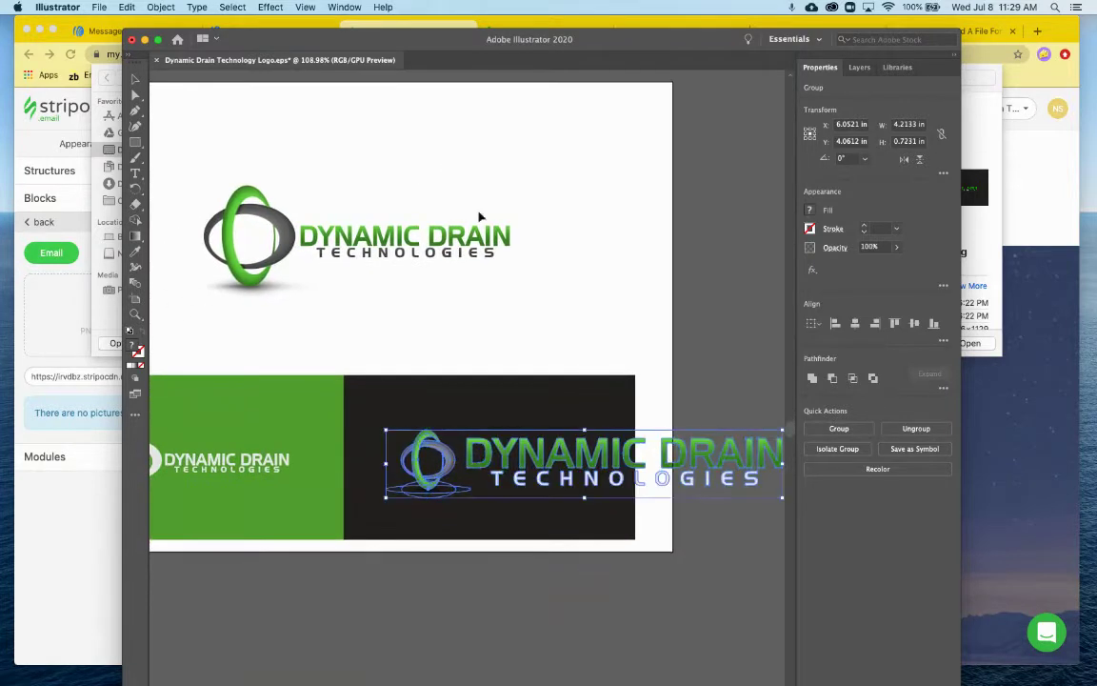
click(474, 414)
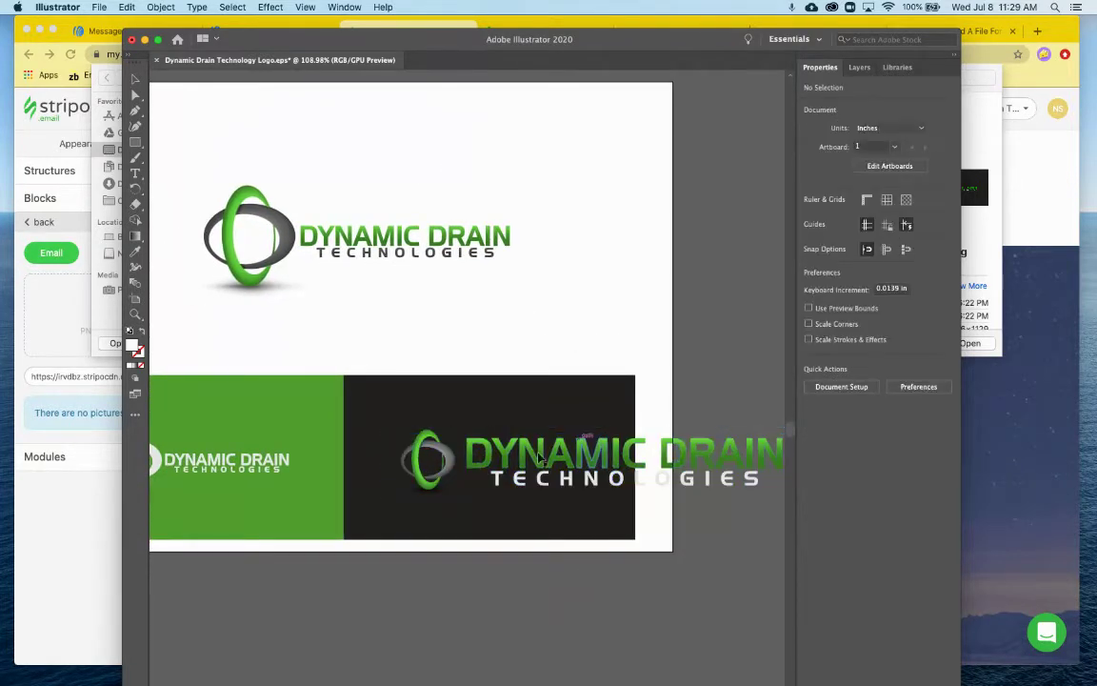
click(529, 463)
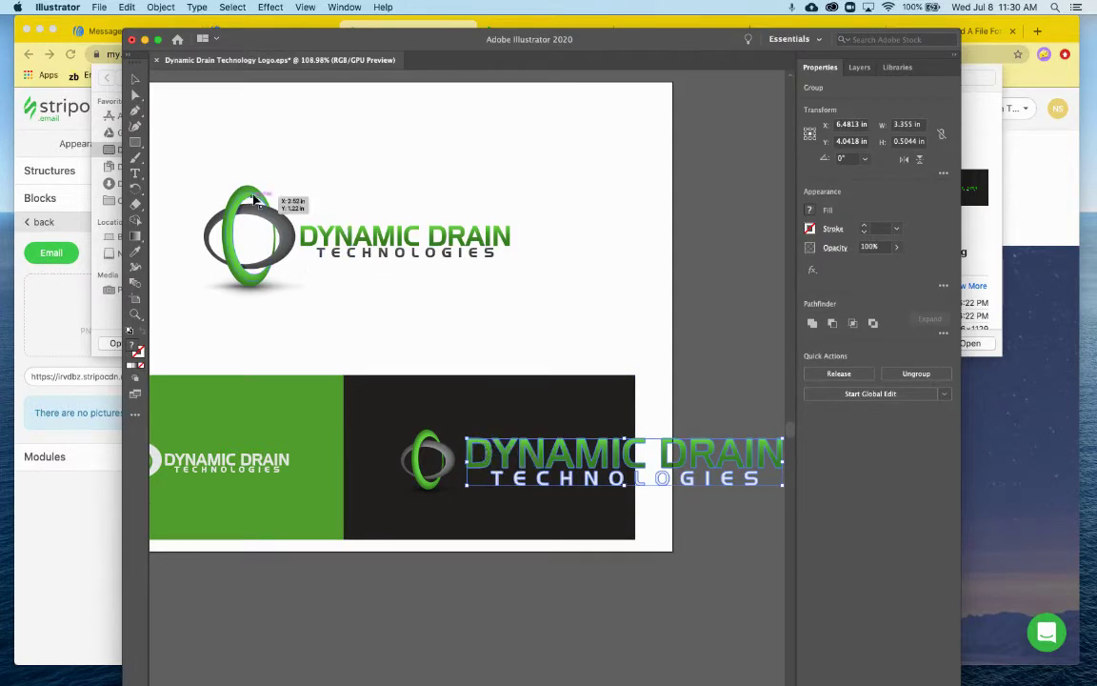
key(m)
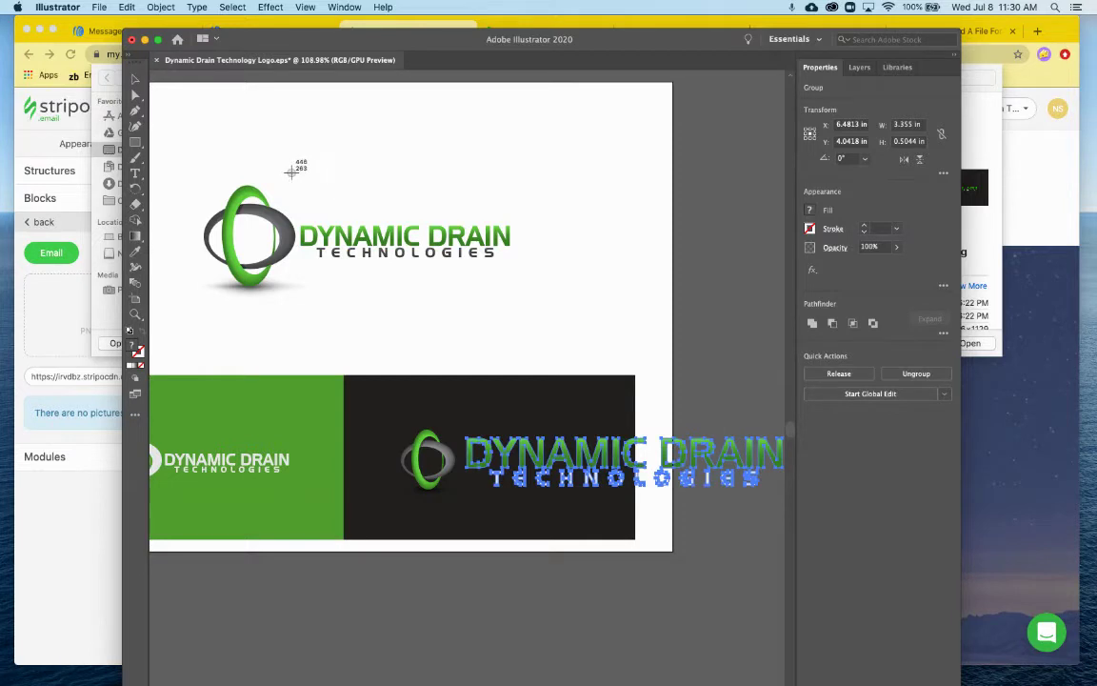
drag(292, 173, 610, 301)
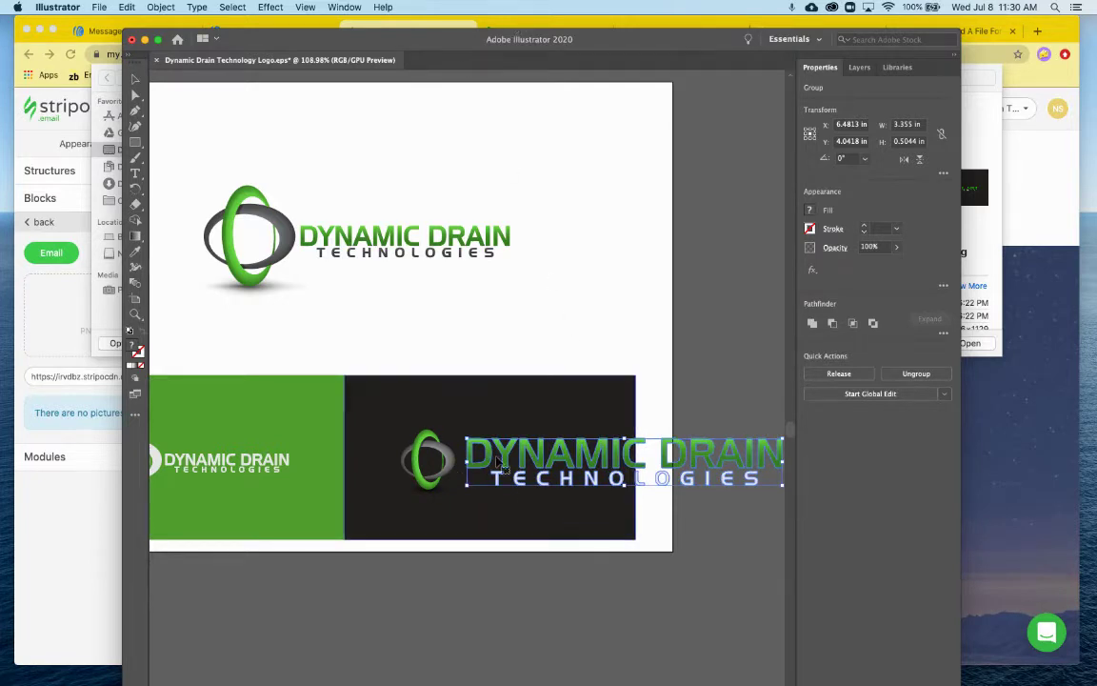
click(430, 459)
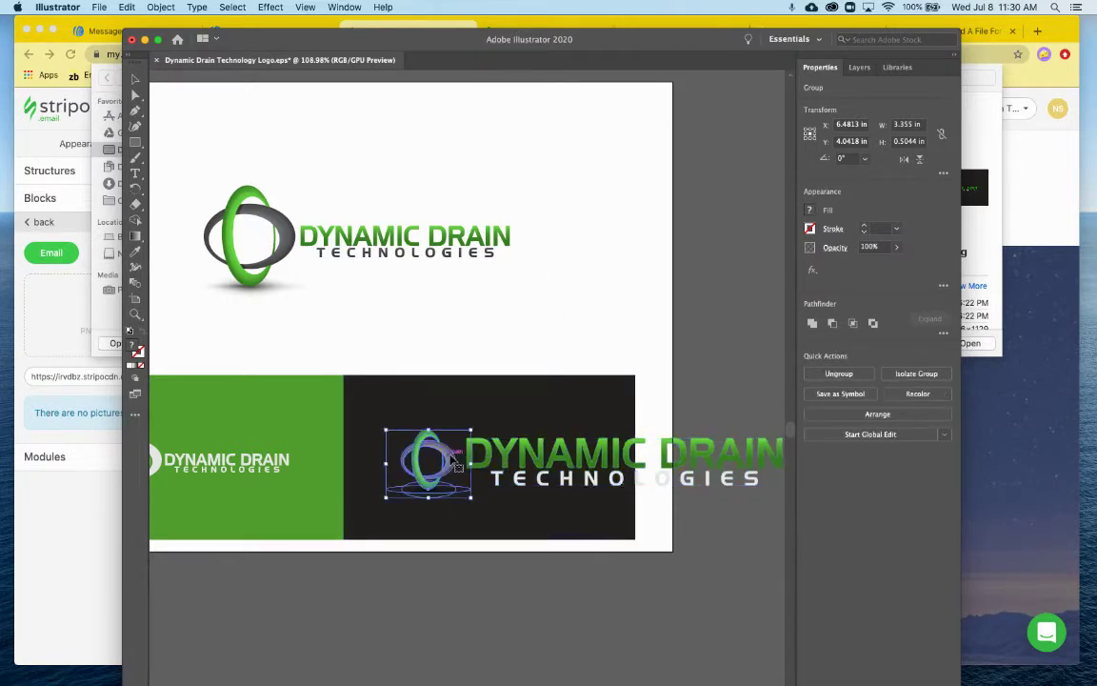
shift+click(505, 460)
click(544, 455)
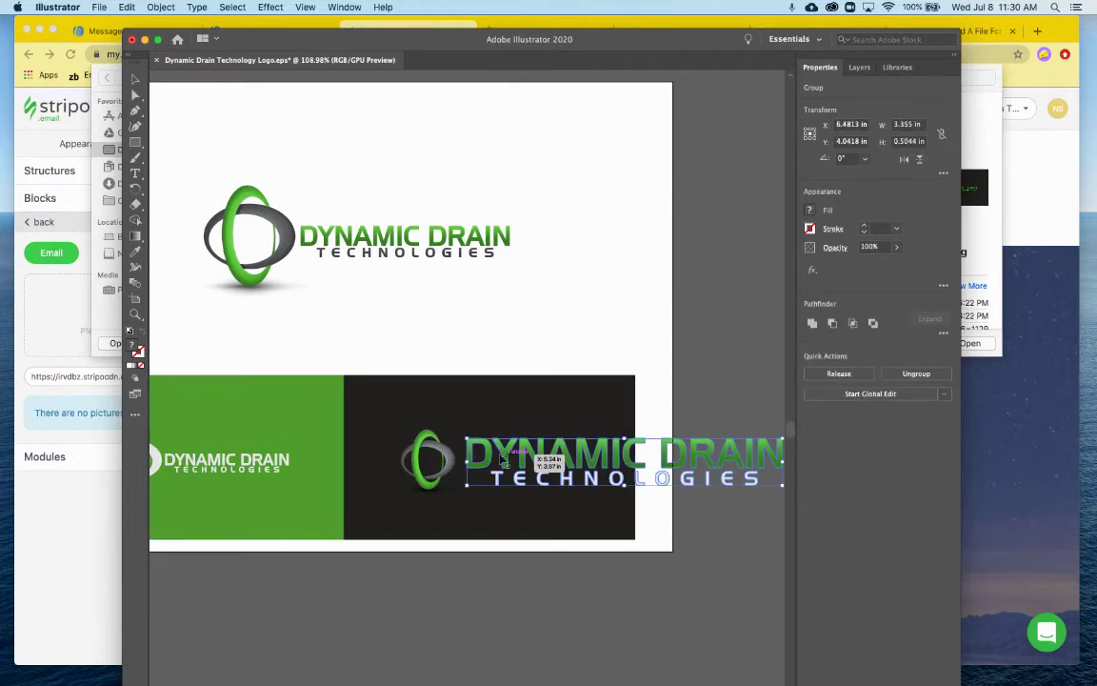
click(448, 458)
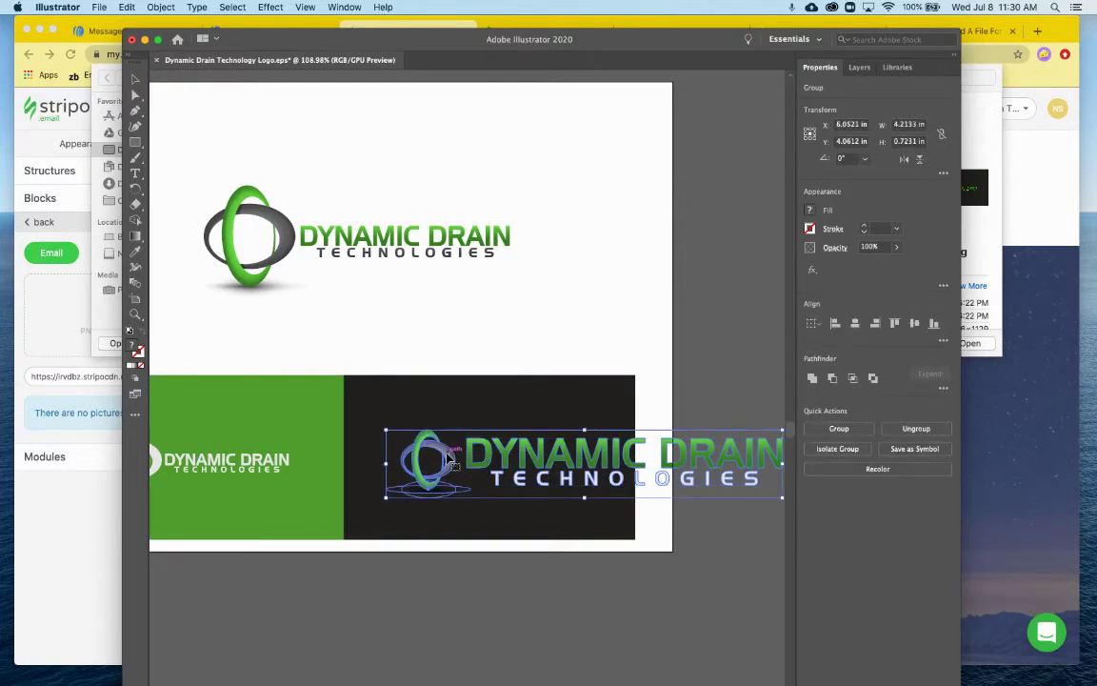
Switch to the Untitled-2 document in Photoshop and compare its logo layers one at a time over the white background
key(a)
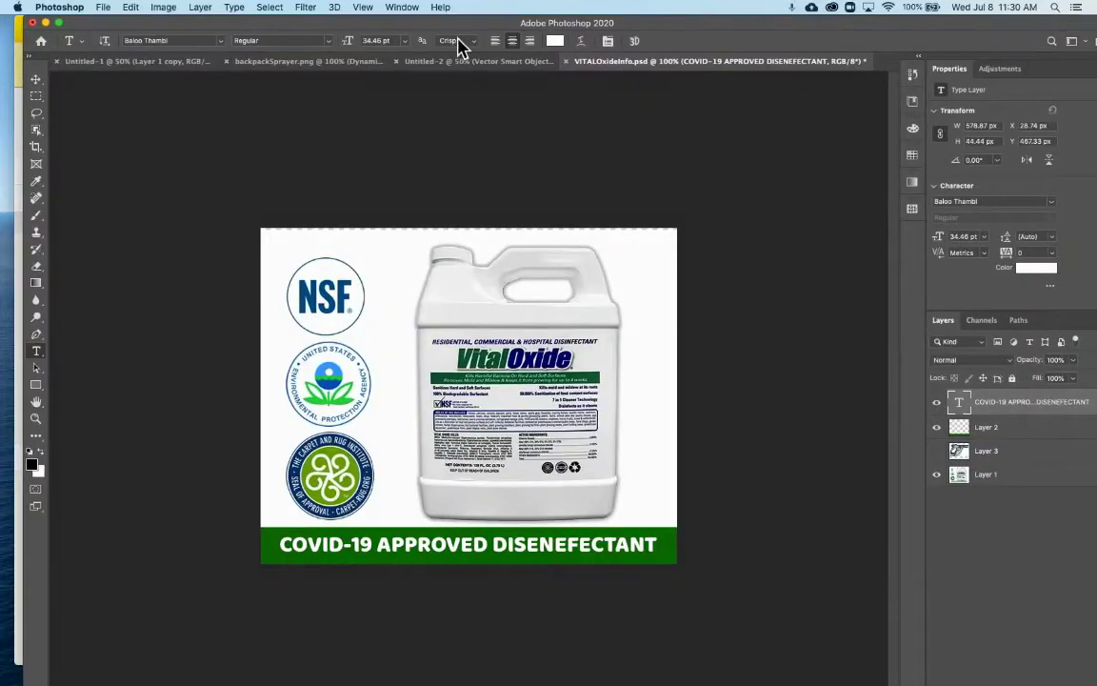
click(419, 61)
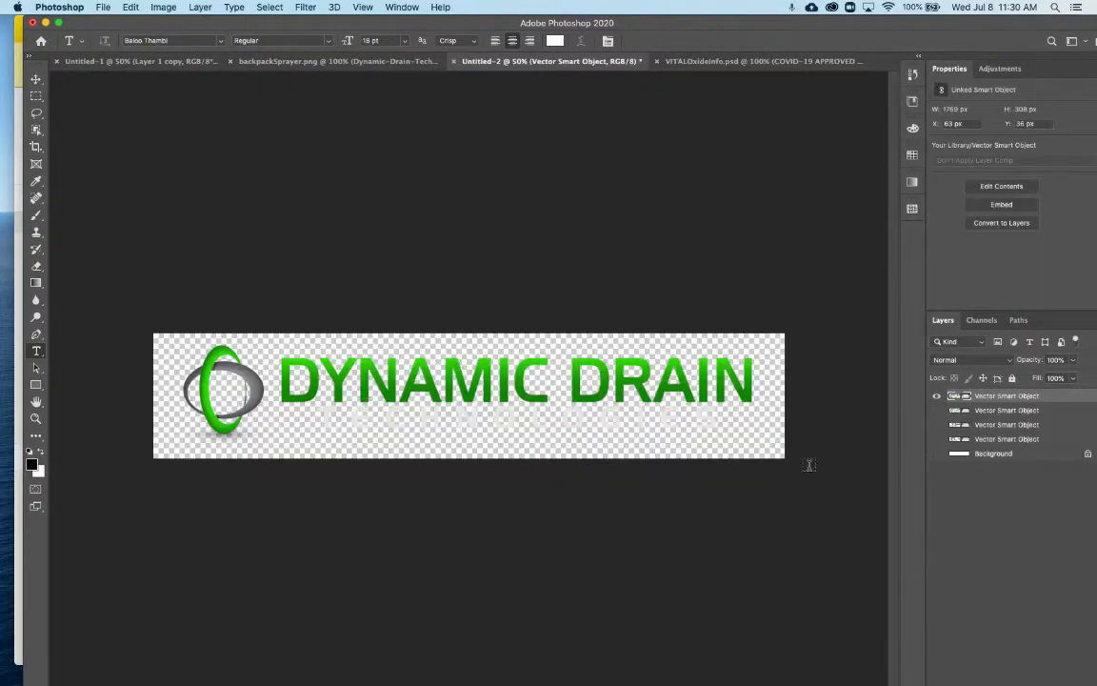
click(937, 455)
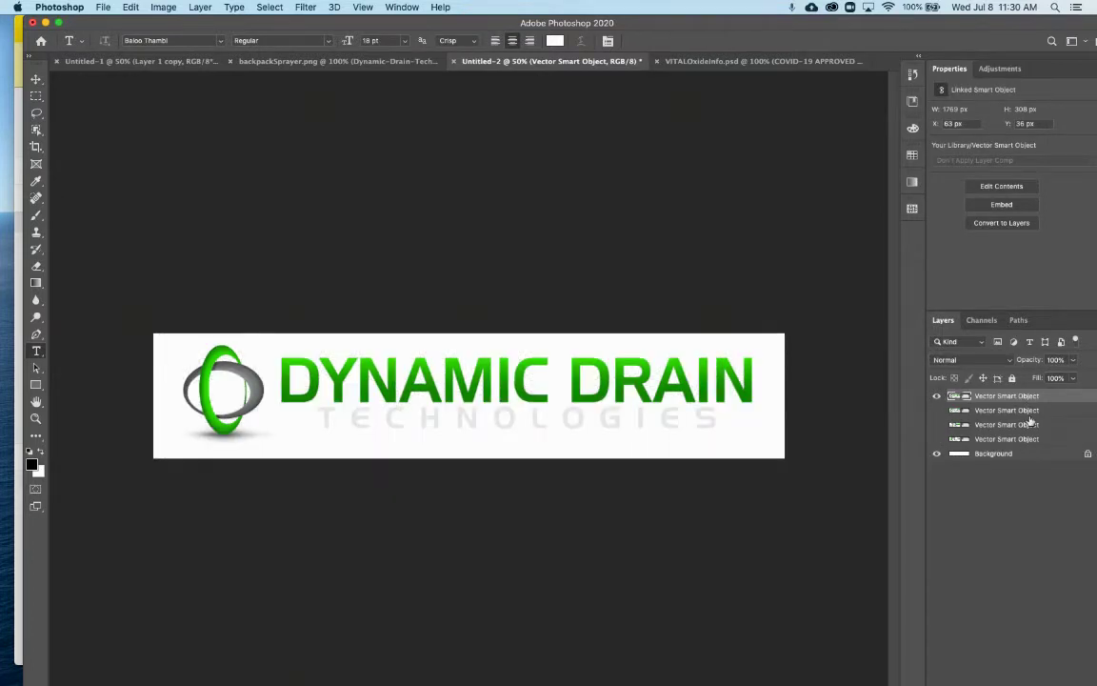
click(936, 396)
click(936, 410)
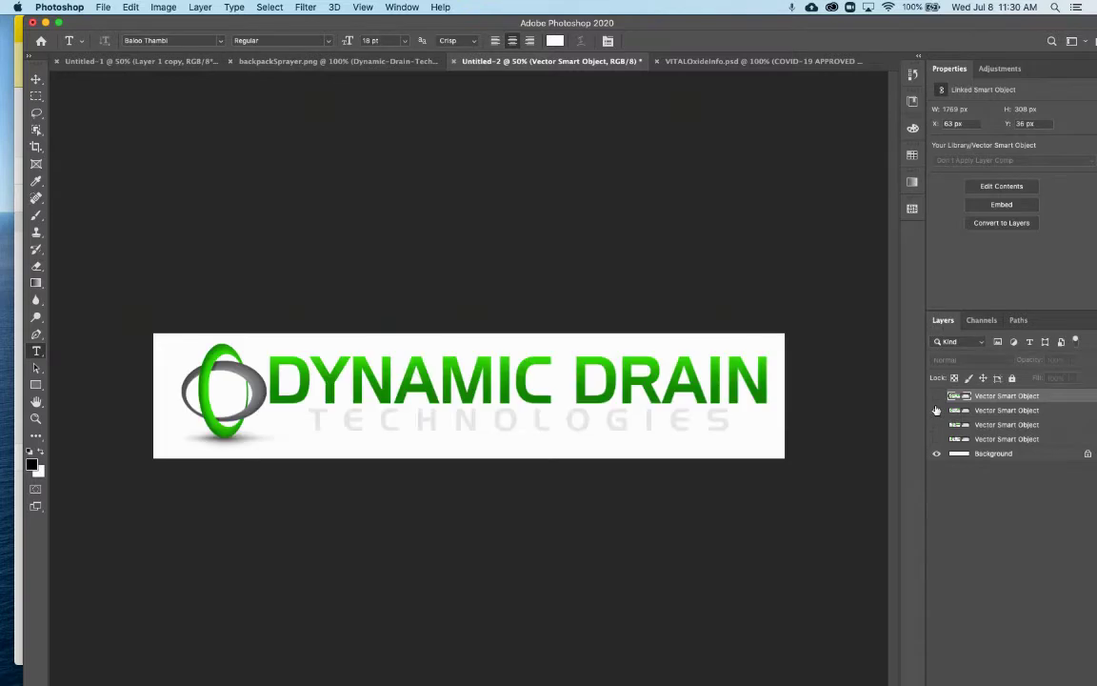
click(936, 409)
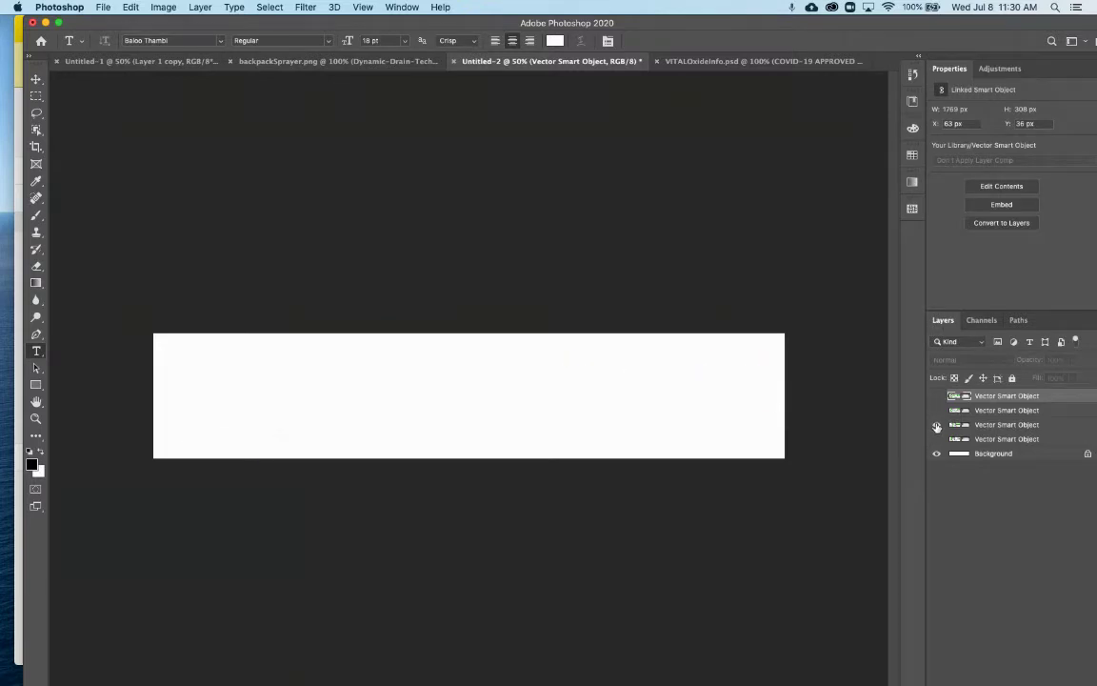
click(936, 426)
click(936, 426)
click(936, 440)
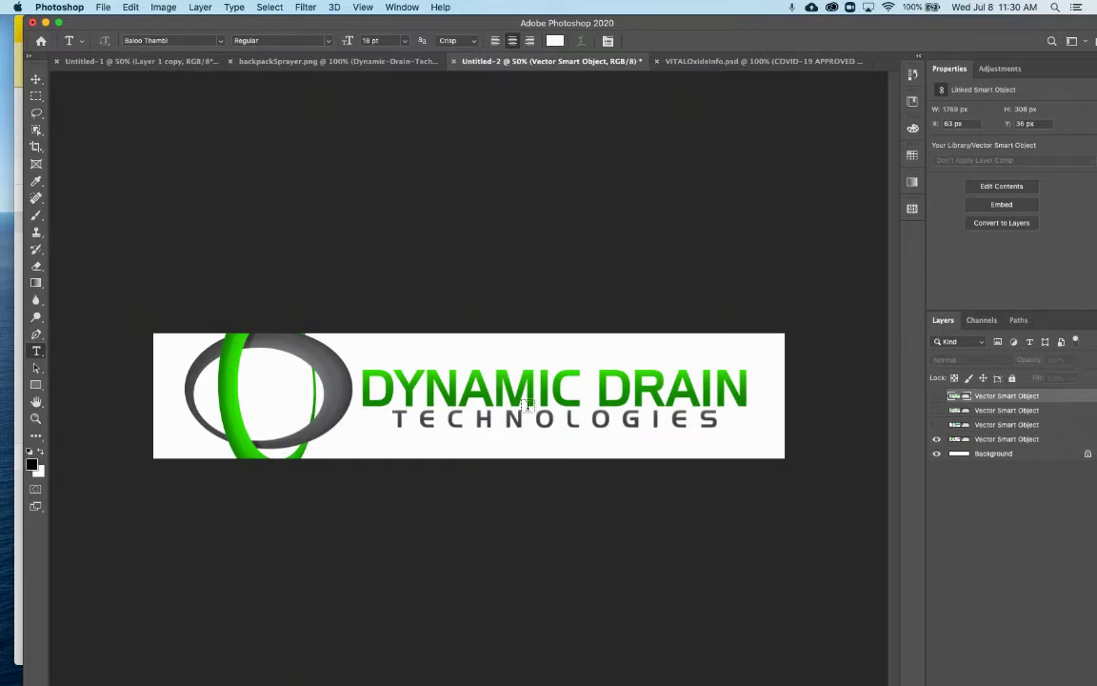
click(936, 440)
click(936, 395)
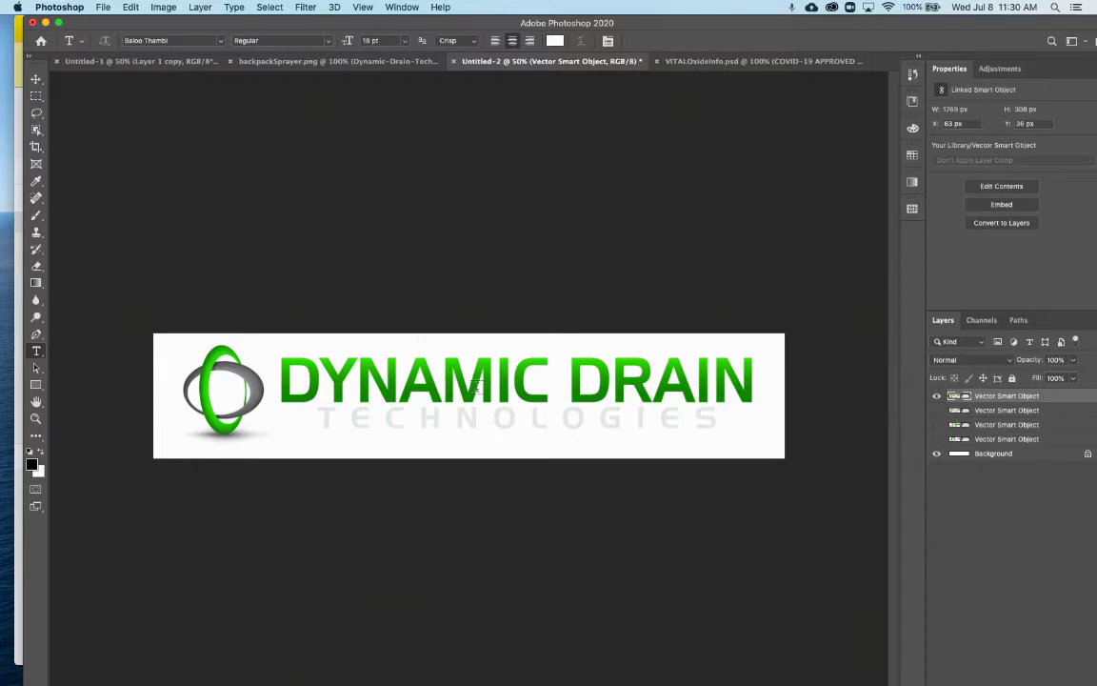
Hide the topmost logo layer so that only the white Background layer is shown
click(937, 456)
click(936, 395)
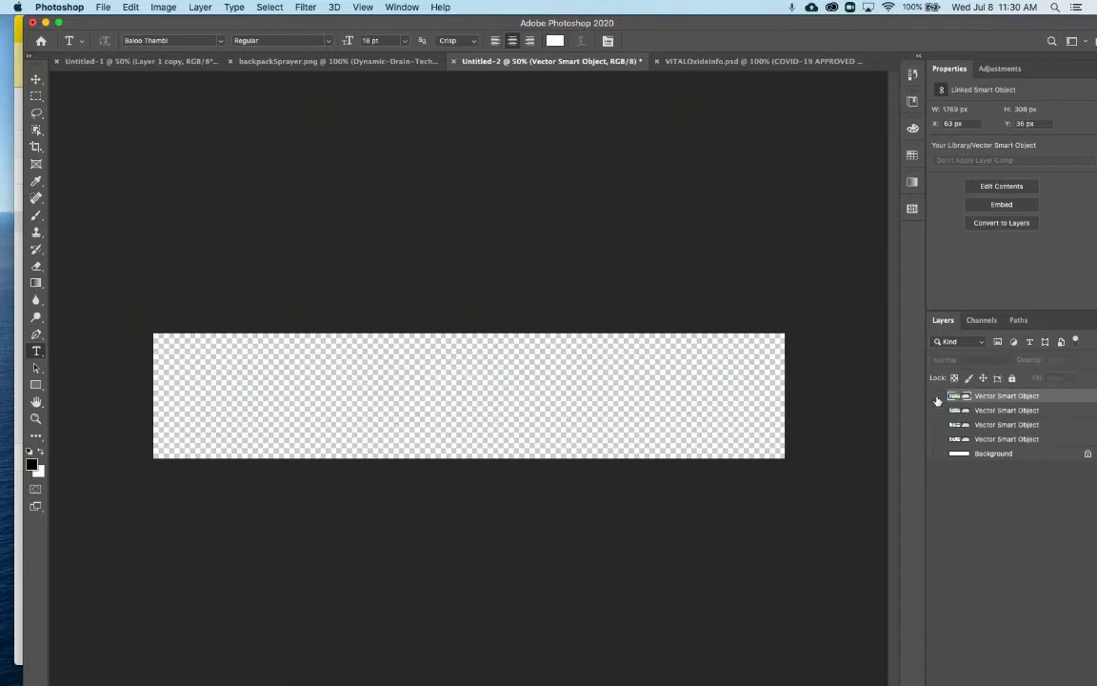
click(935, 454)
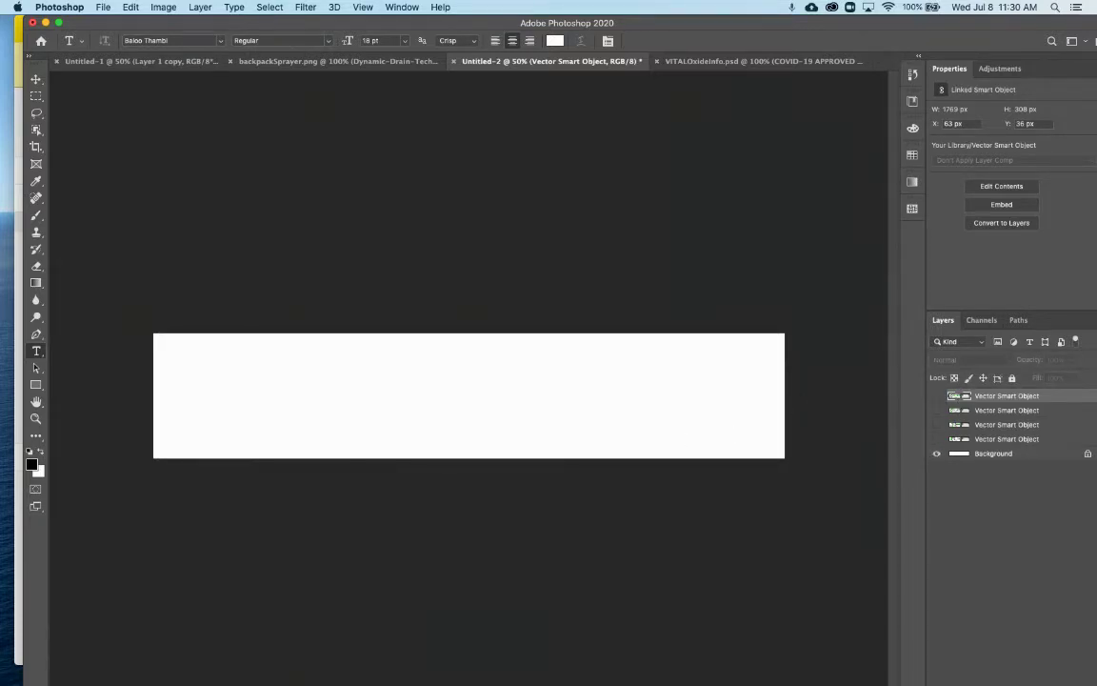
Copy the selected logo from Illustrator and paste it into Photoshop's Untitled-2 document as a Smart Object
key(super+Tab)
click(441, 449)
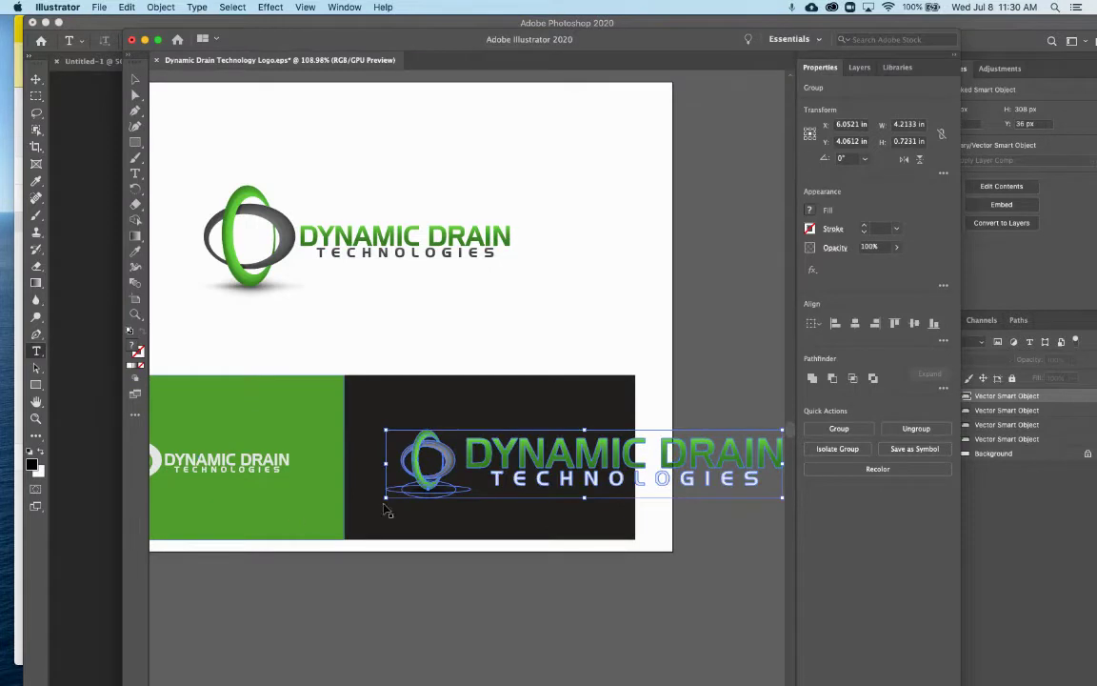
right_click(447, 456)
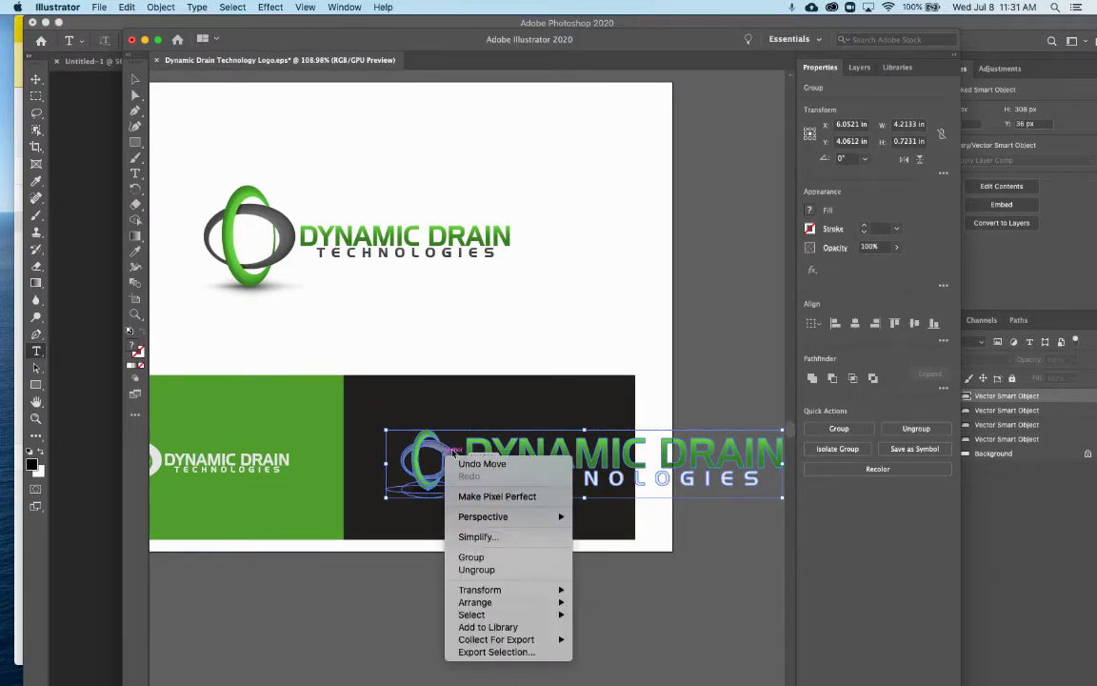
key(super+Tab)
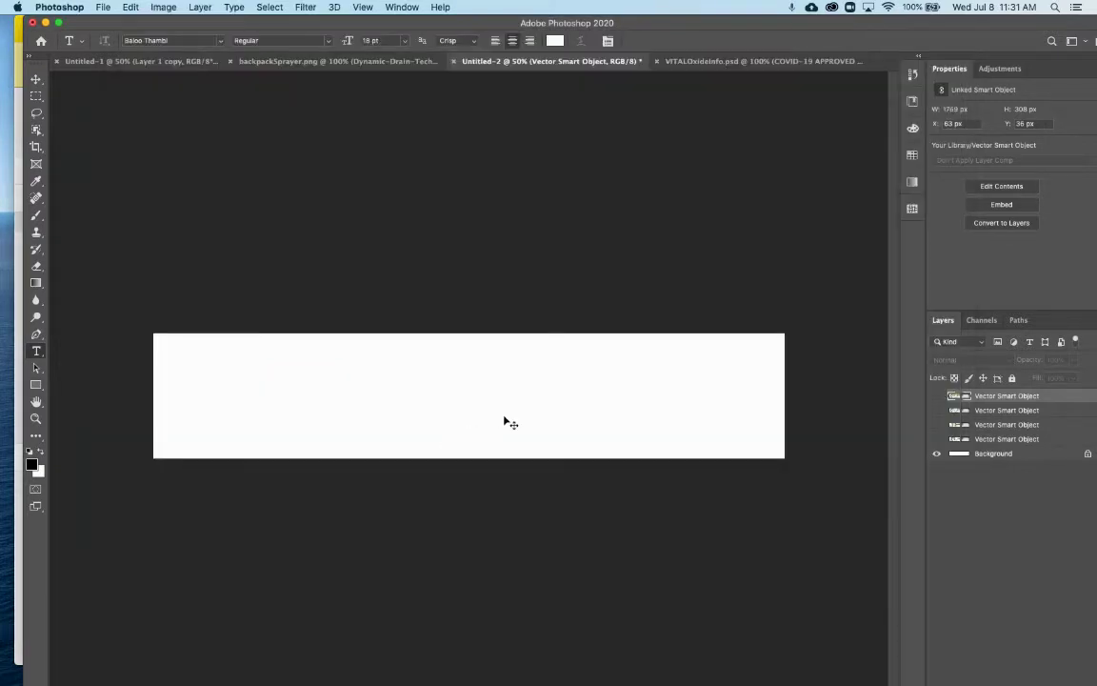
key(super+v)
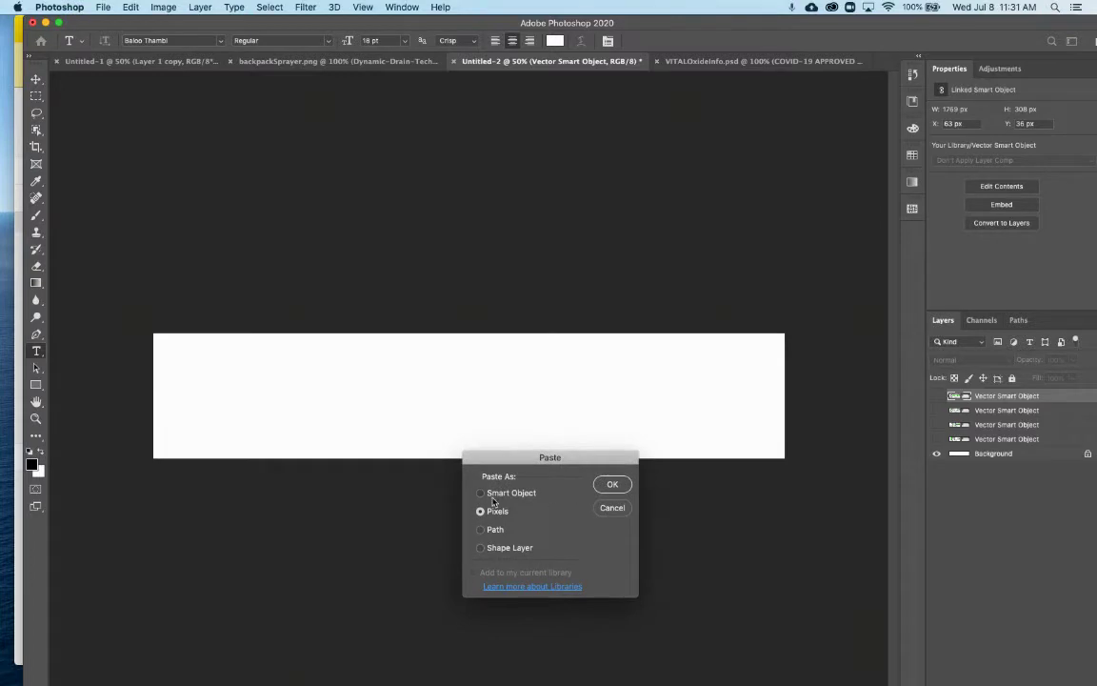
click(493, 492)
click(612, 485)
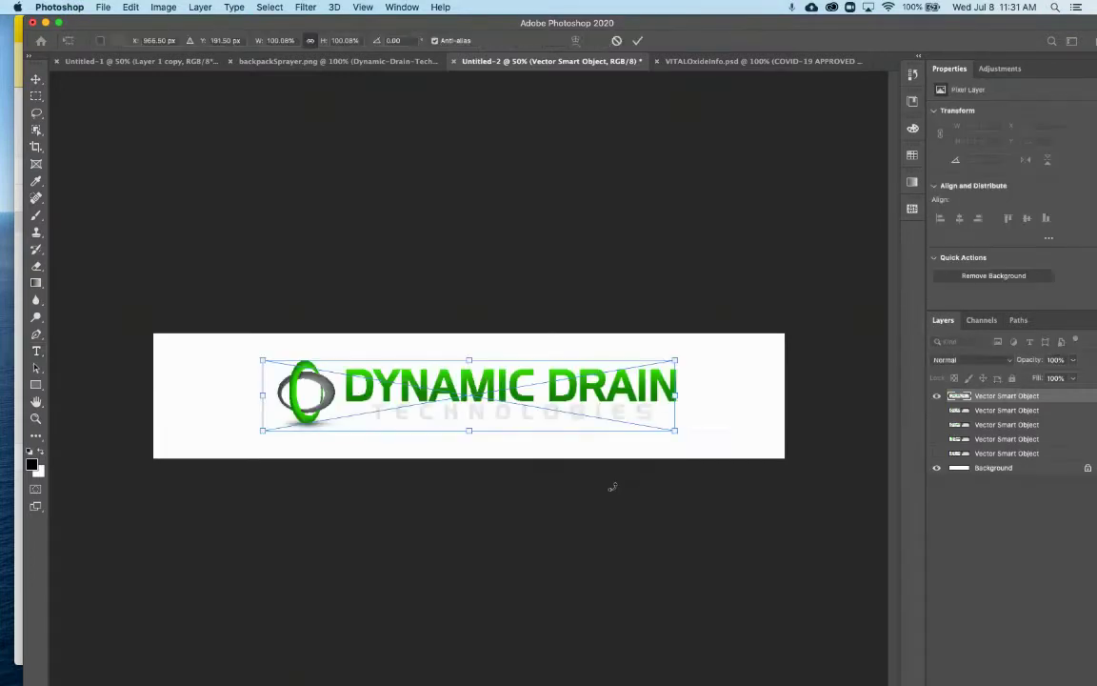
Enlarge the pasted logo proportionally to about 1852 by 322 px so it nearly spans the canvas, and commit the transform
drag(675, 431, 748, 443)
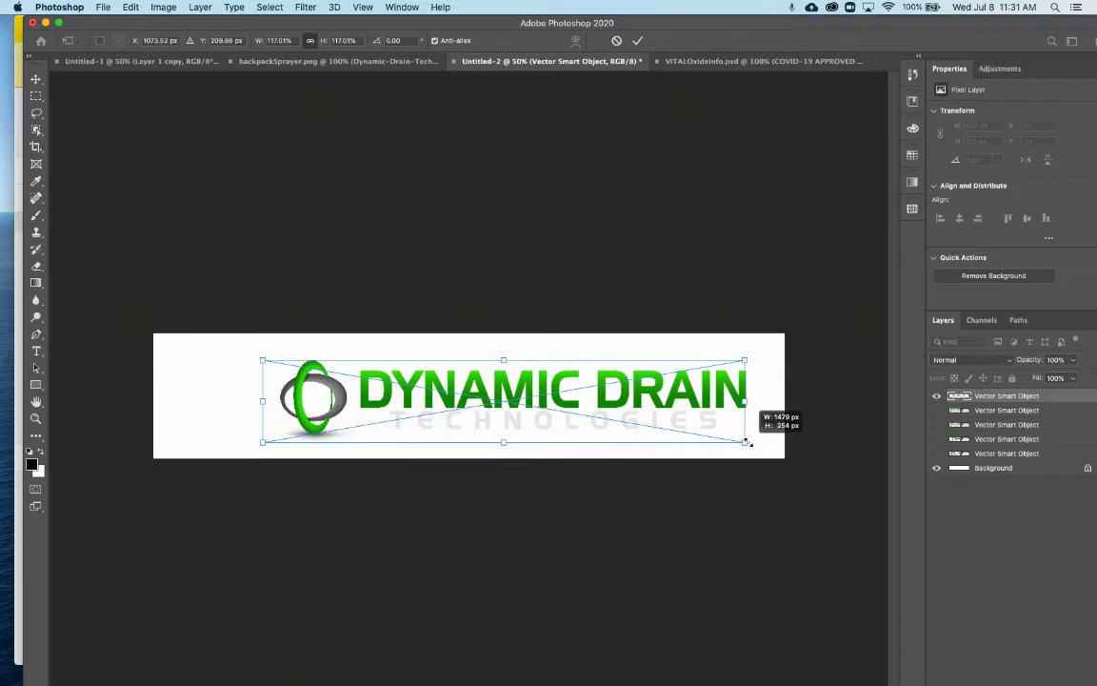
drag(748, 442, 778, 447)
key(Return)
key(t)
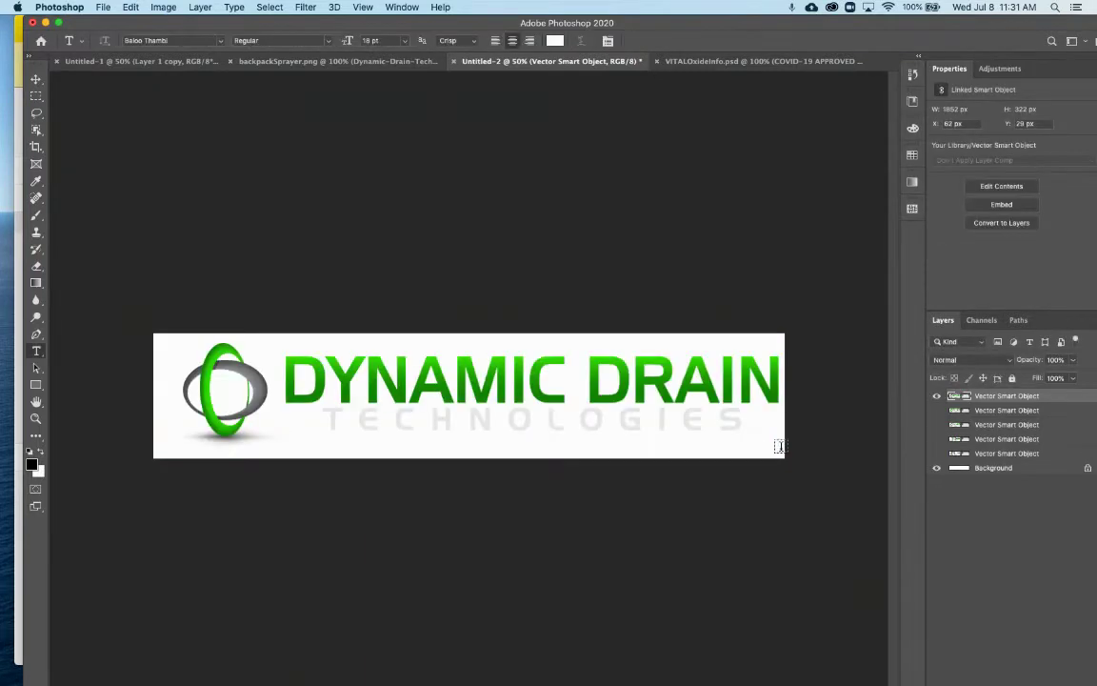
Hide the white Background layer and set up a Save for Web export of the transparent logo scaled to 50 percent
click(937, 469)
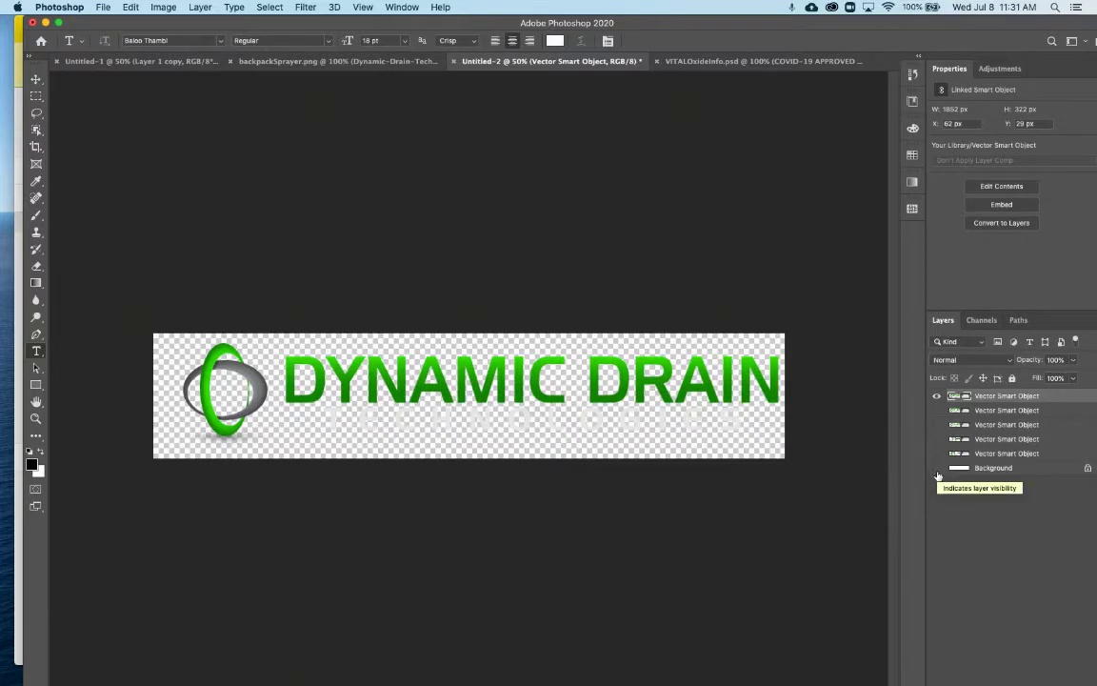
key(super+alt+shift+s)
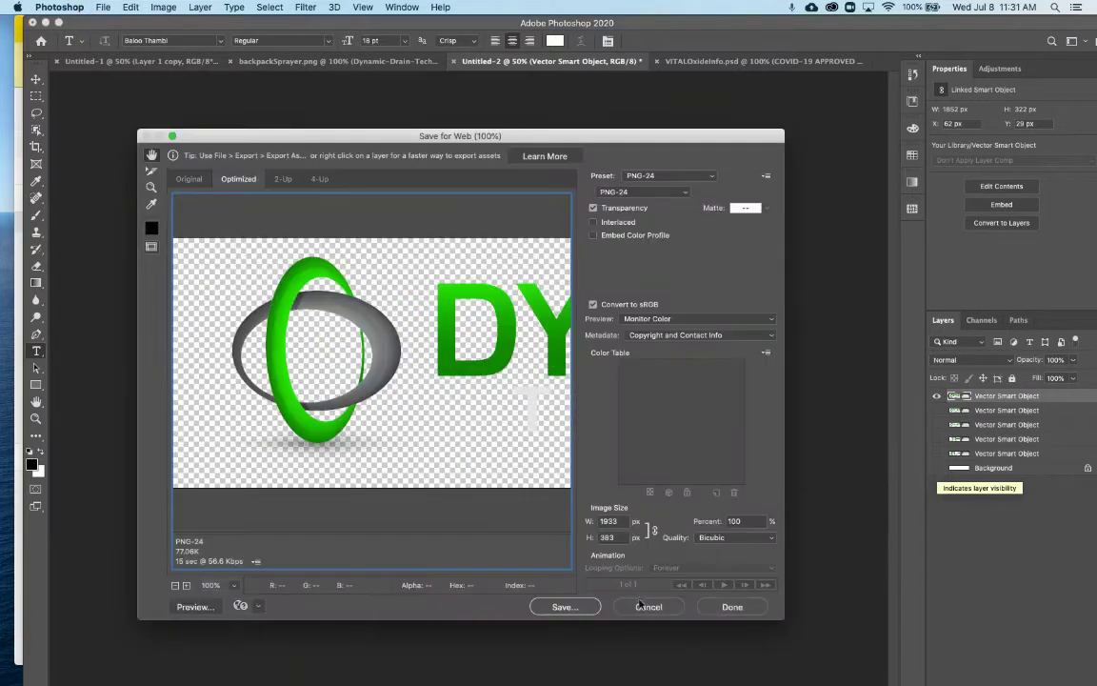
click(646, 605)
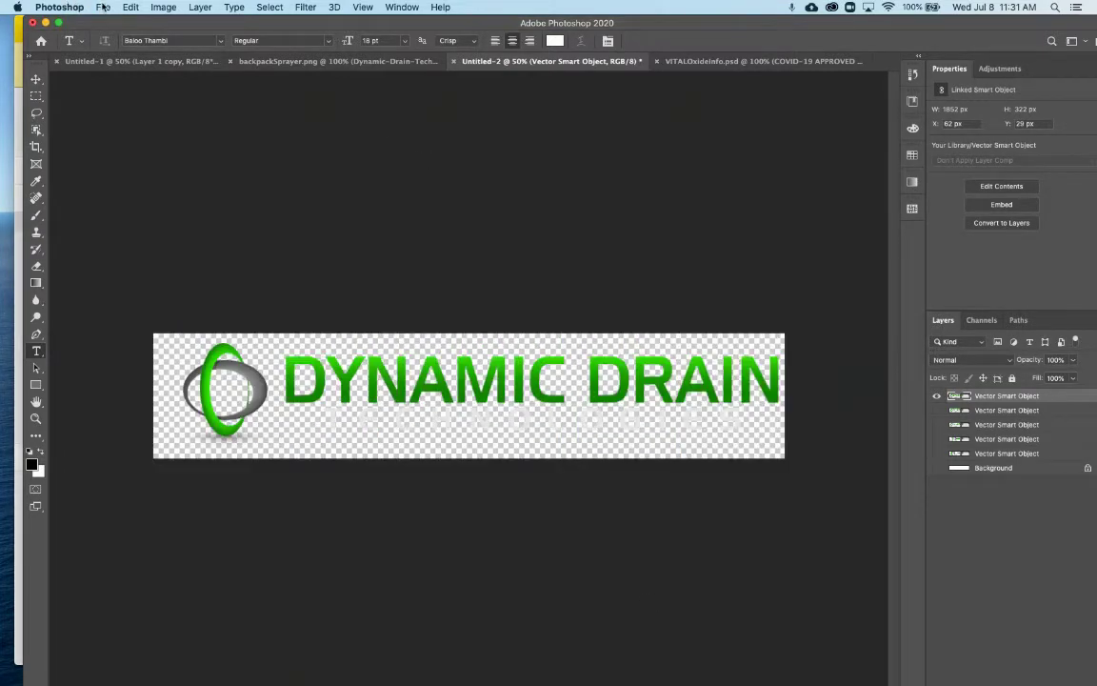
click(103, 7)
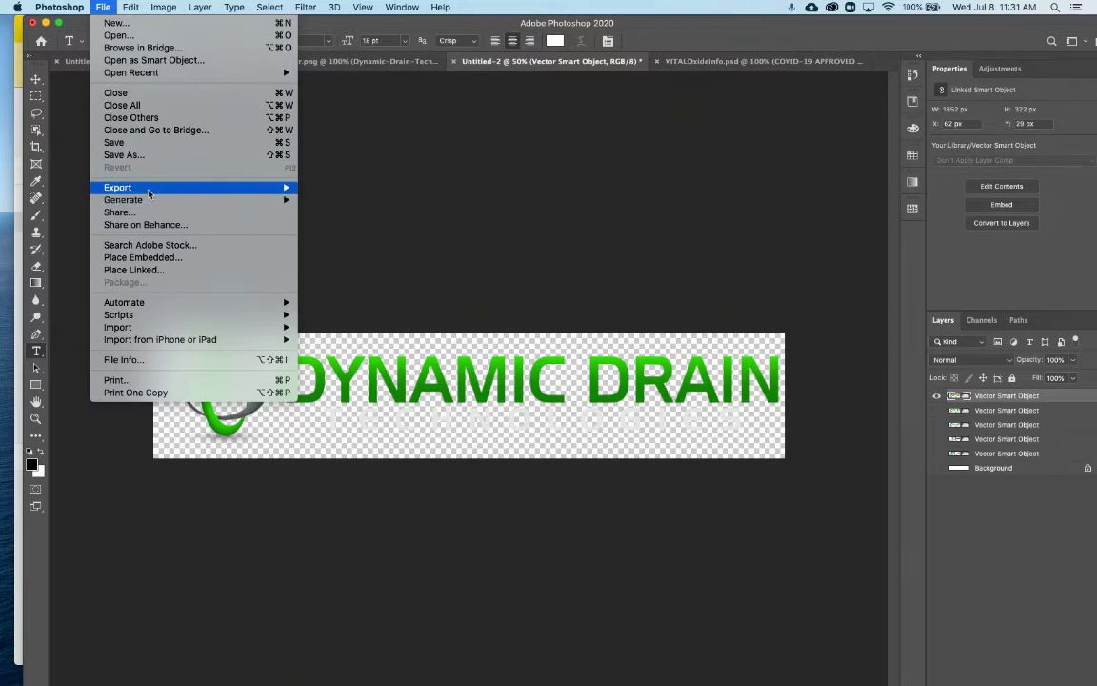
mouse_move(149, 192)
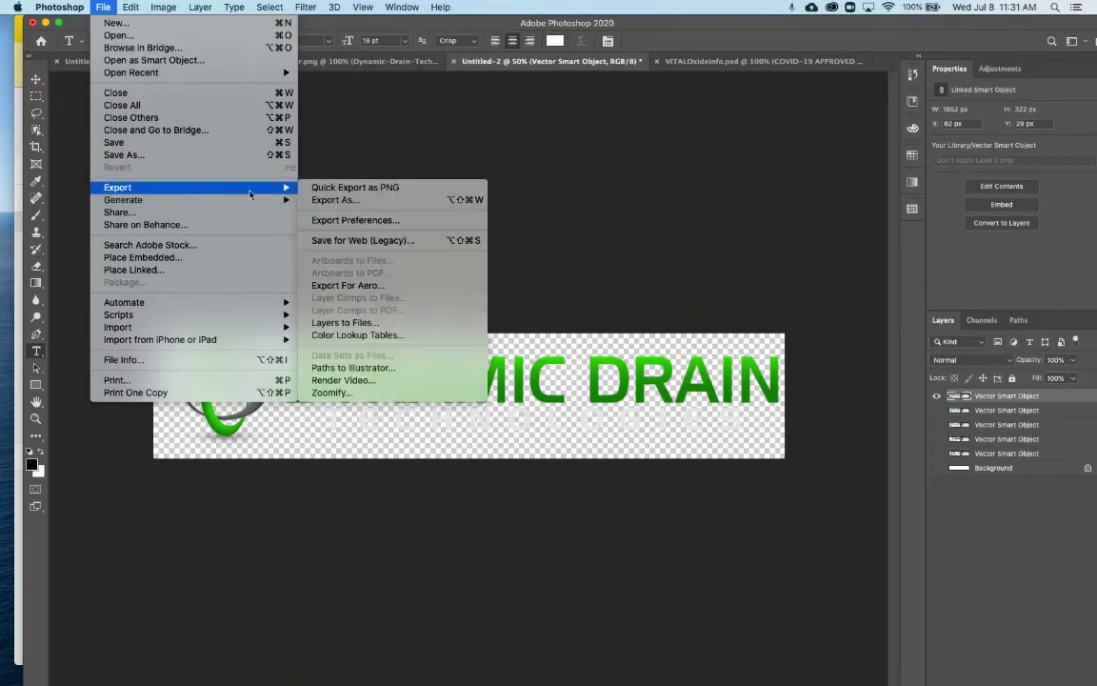
click(465, 243)
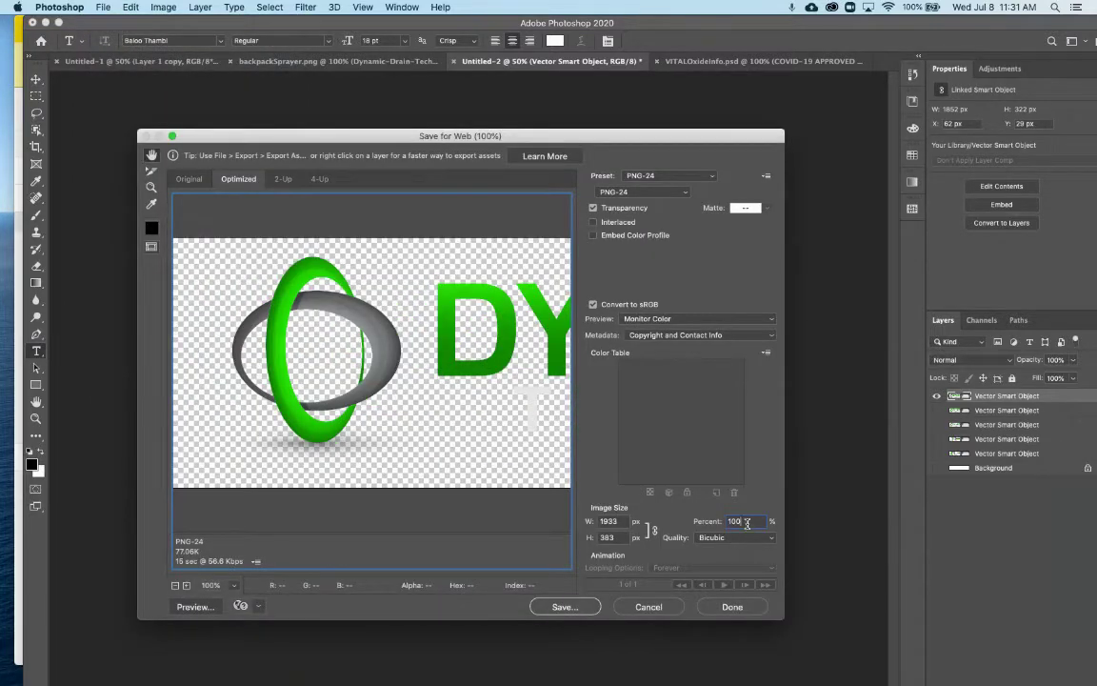
text(50)
key(Tab)
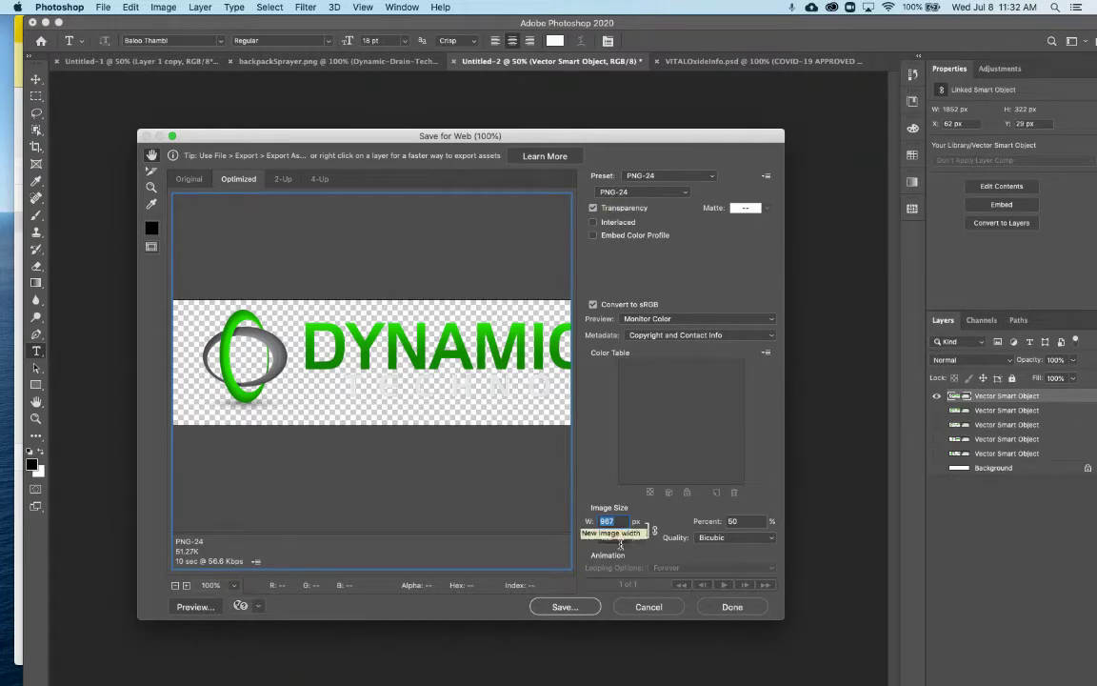
Proceed to saving the optimized logo and choose the DynamicDrain > Logo > New Logo Files folder as its destination
click(570, 607)
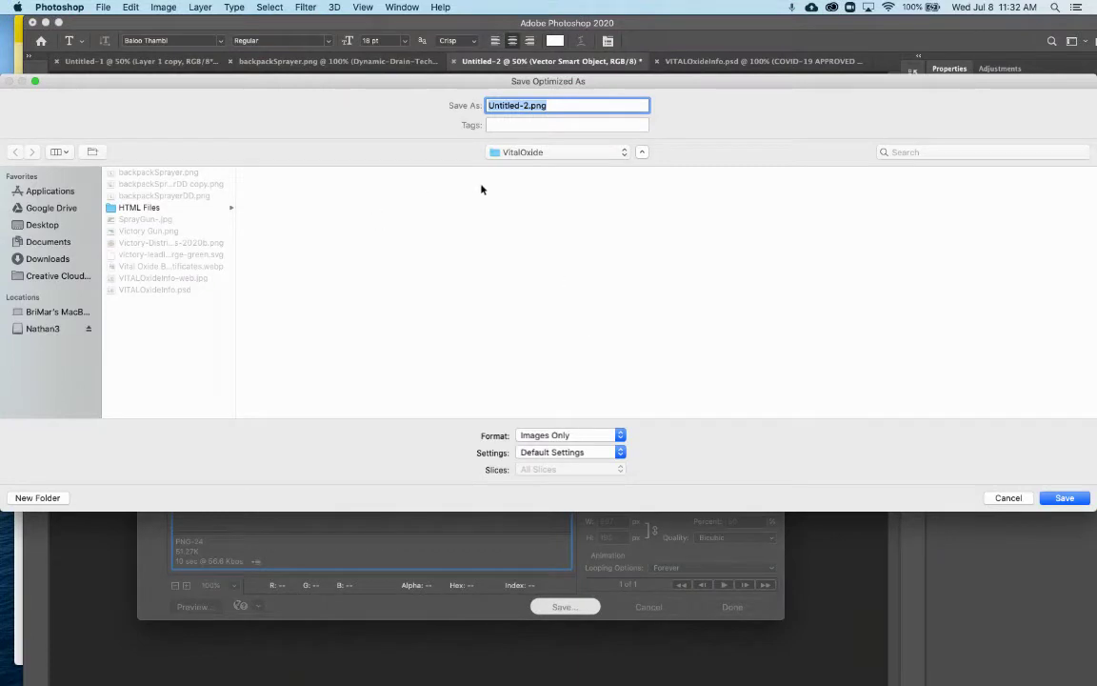
click(537, 155)
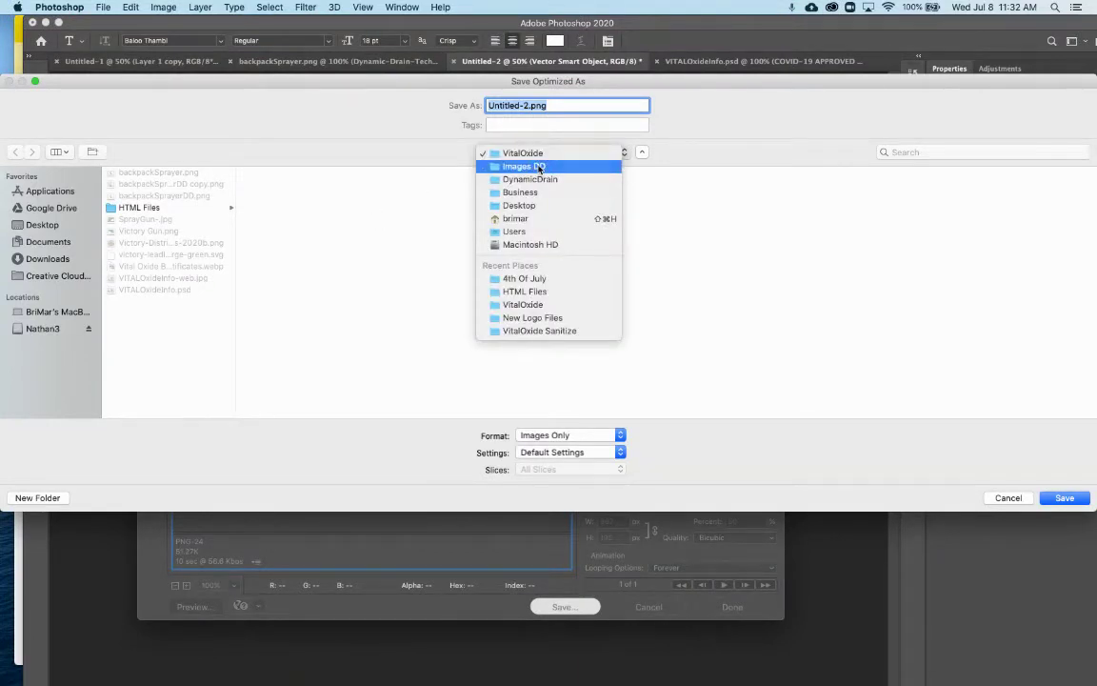
click(539, 168)
click(413, 266)
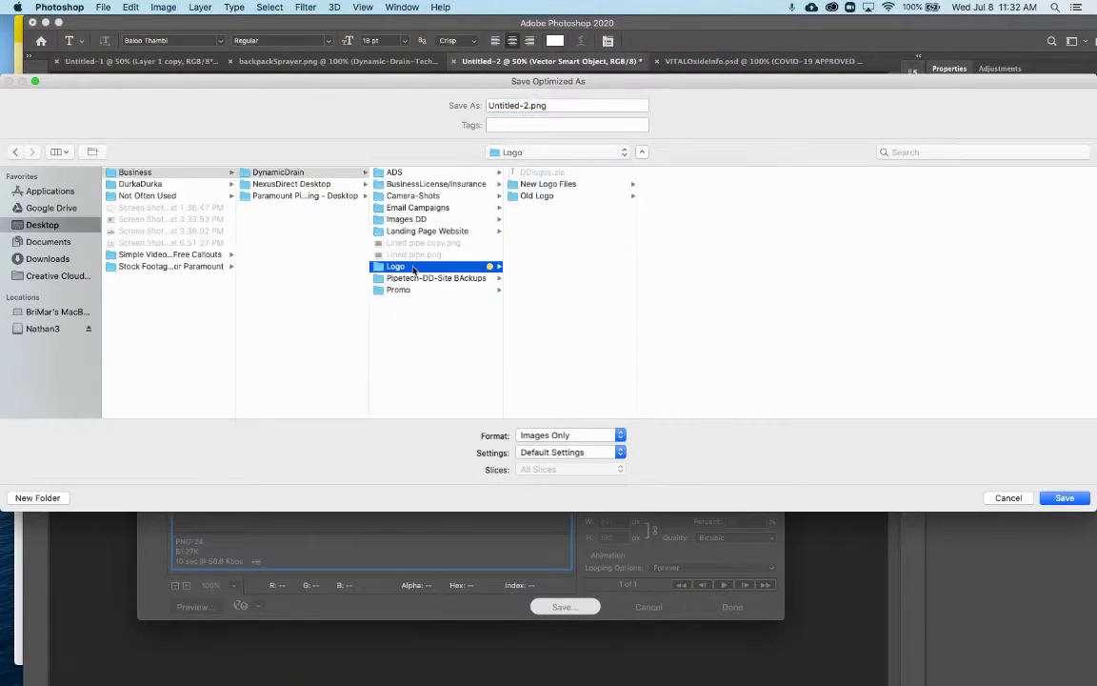
click(550, 184)
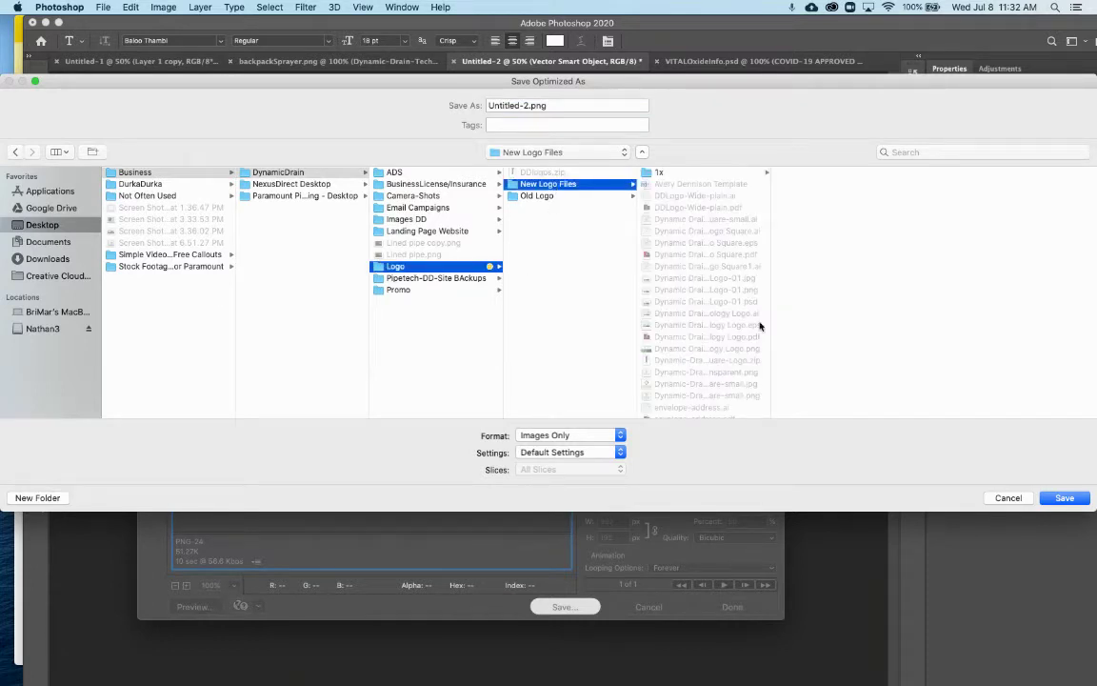
drag(770, 326, 876, 326)
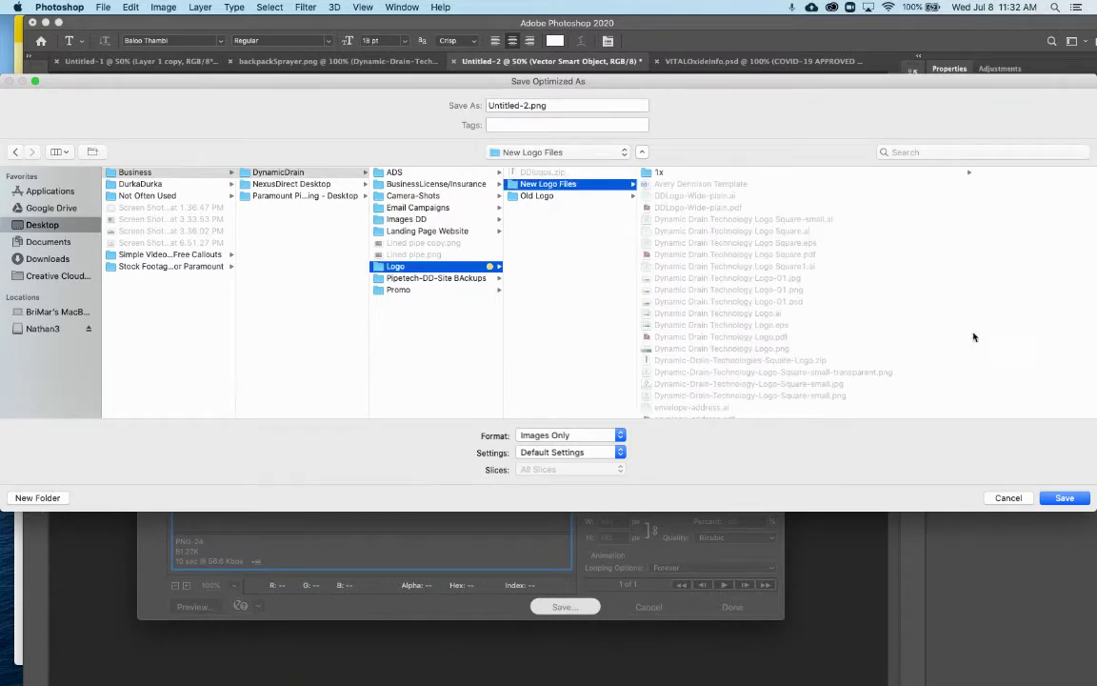
scroll(745, 294, down, 3)
scroll(745, 293, down, 8)
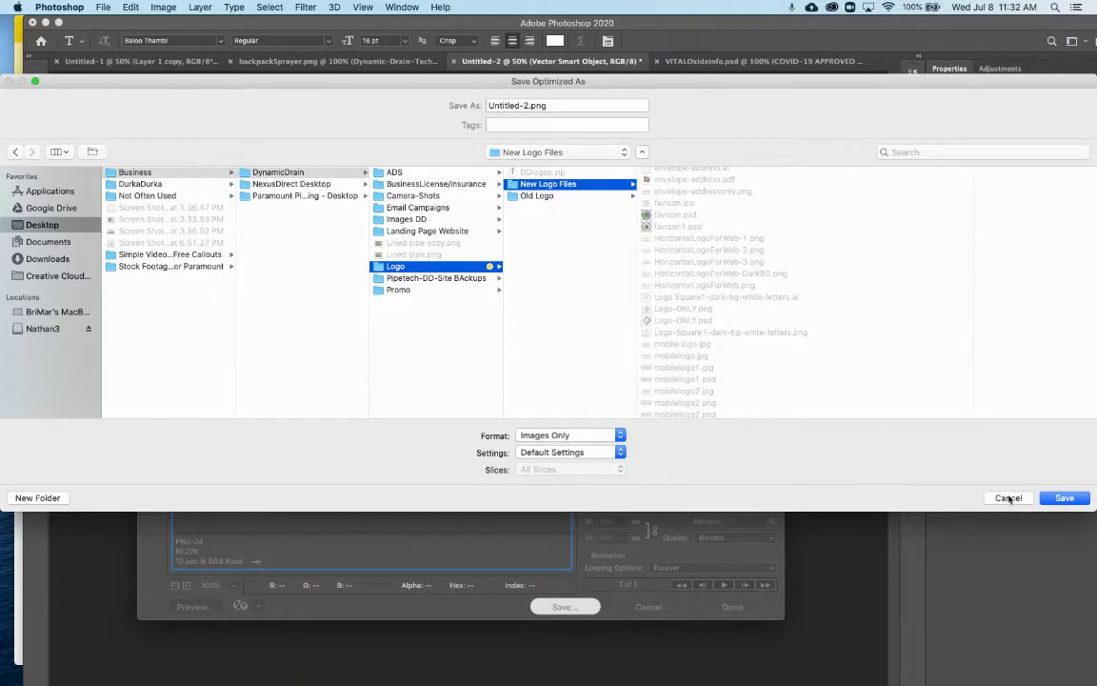
Name the export HorizontalLogoForWeb-4Test.png, based on the existing HorizontalLogoForWeb-3.png name, and save it
click(739, 262)
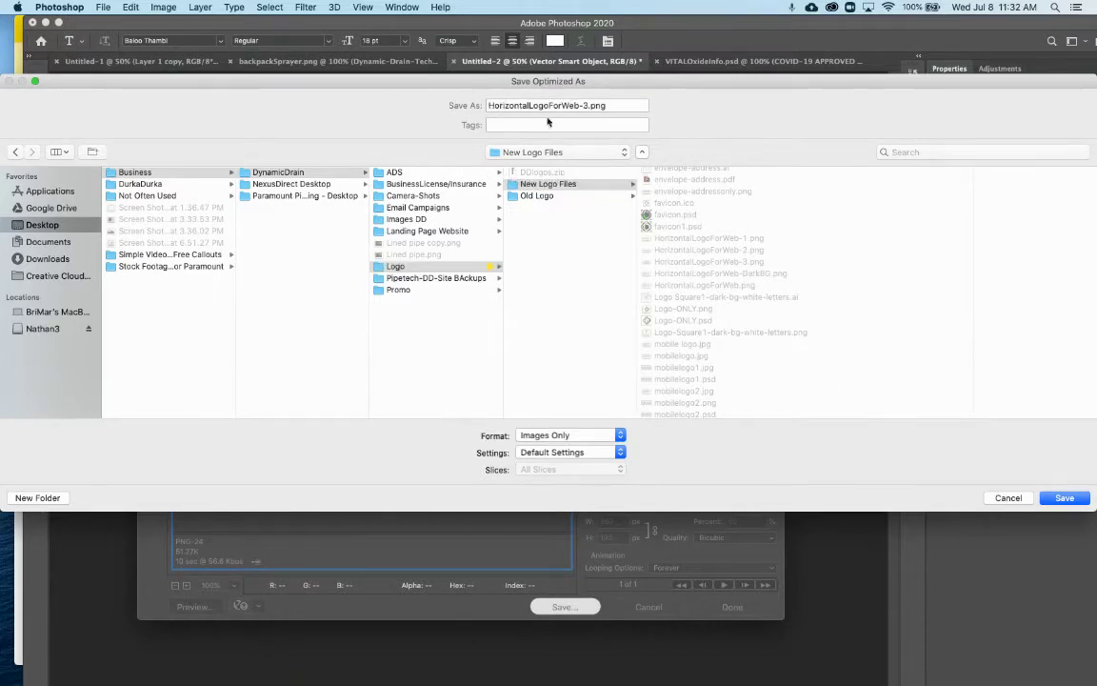
click(586, 106)
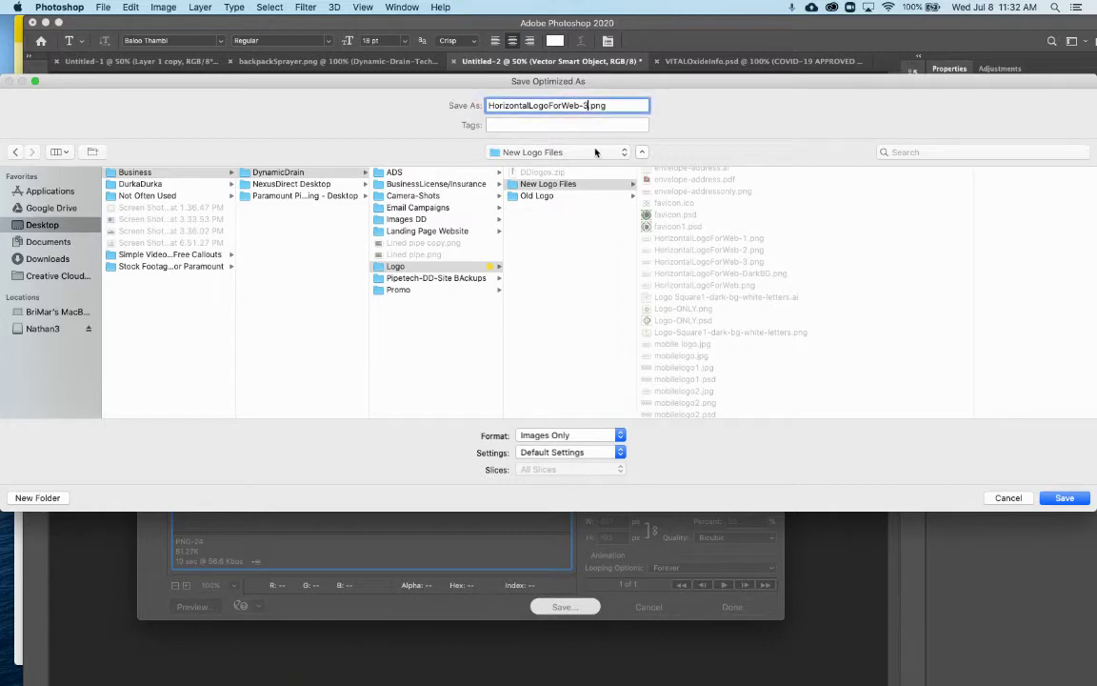
key(BackSpace)
text(4Test)
click(1064, 498)
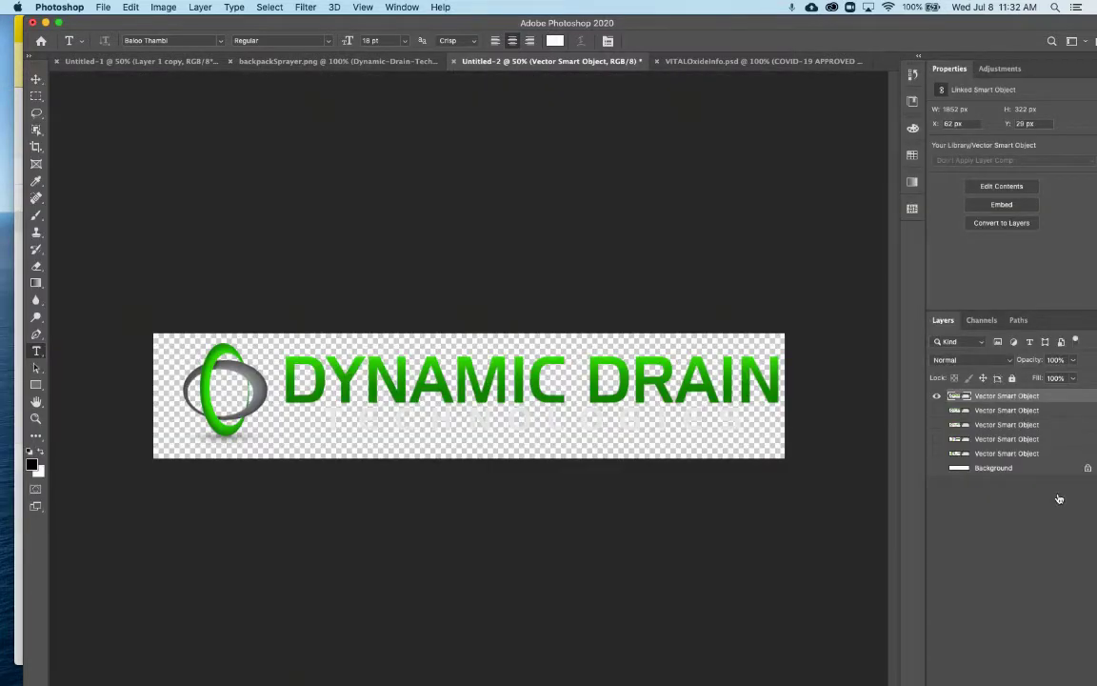
Switch to Stripo in Chrome and upload HorizontalLogoForWeb-4Test.png from New Logo Files as the template's header logo
key(super+Tab)
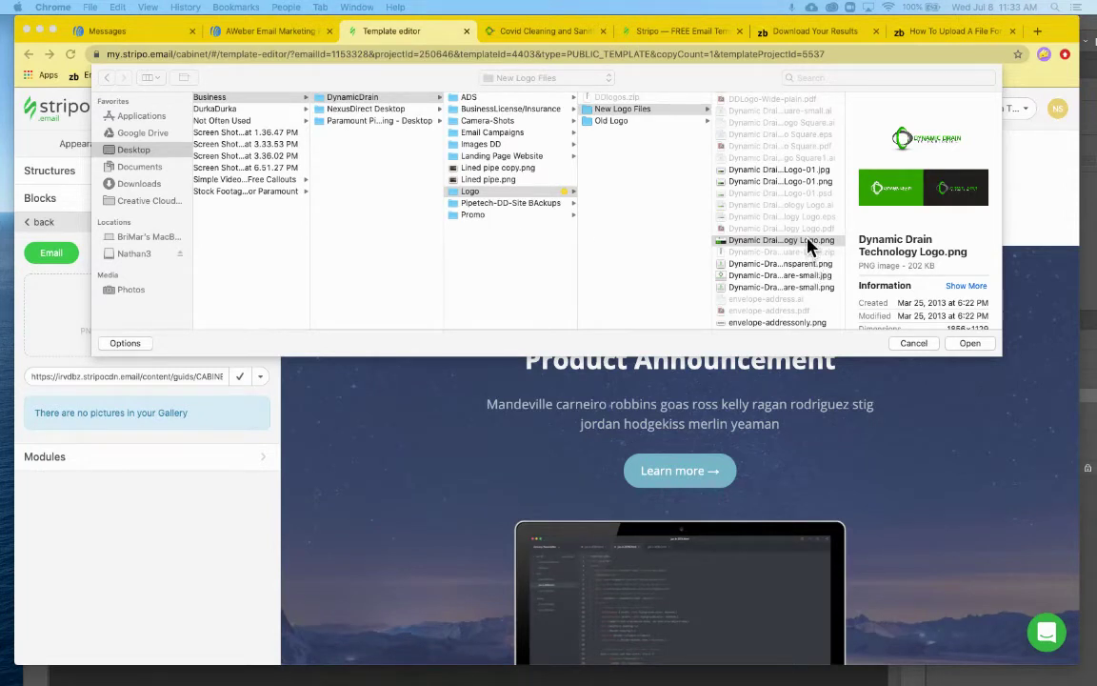
scroll(796, 250, down, 1)
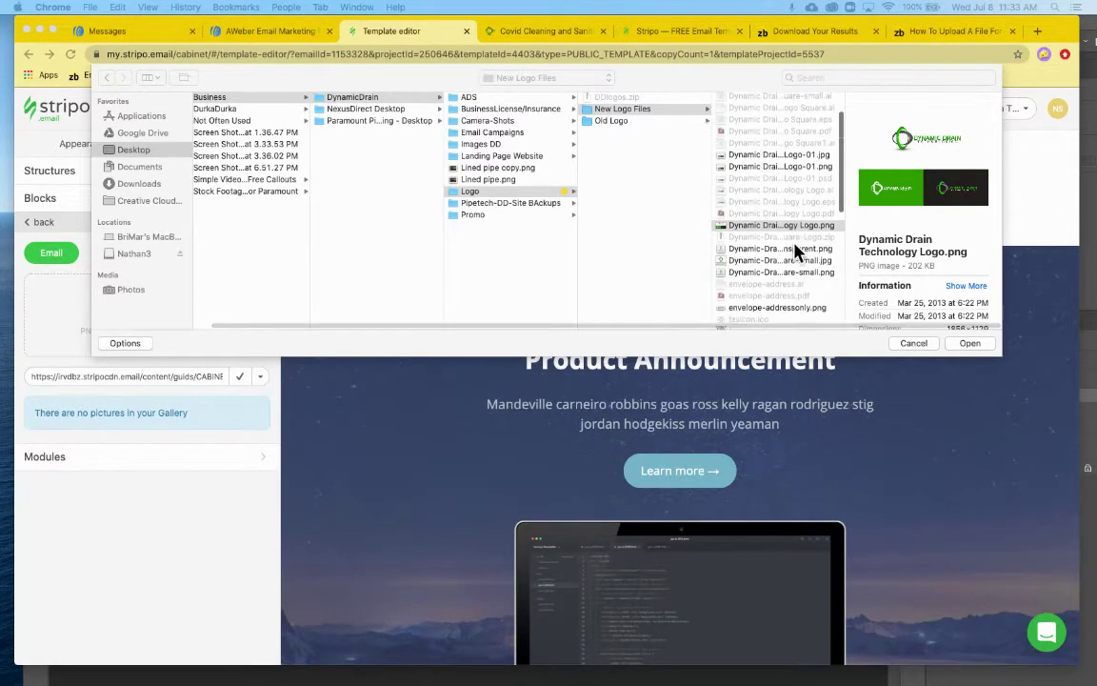
scroll(796, 251, down, 3)
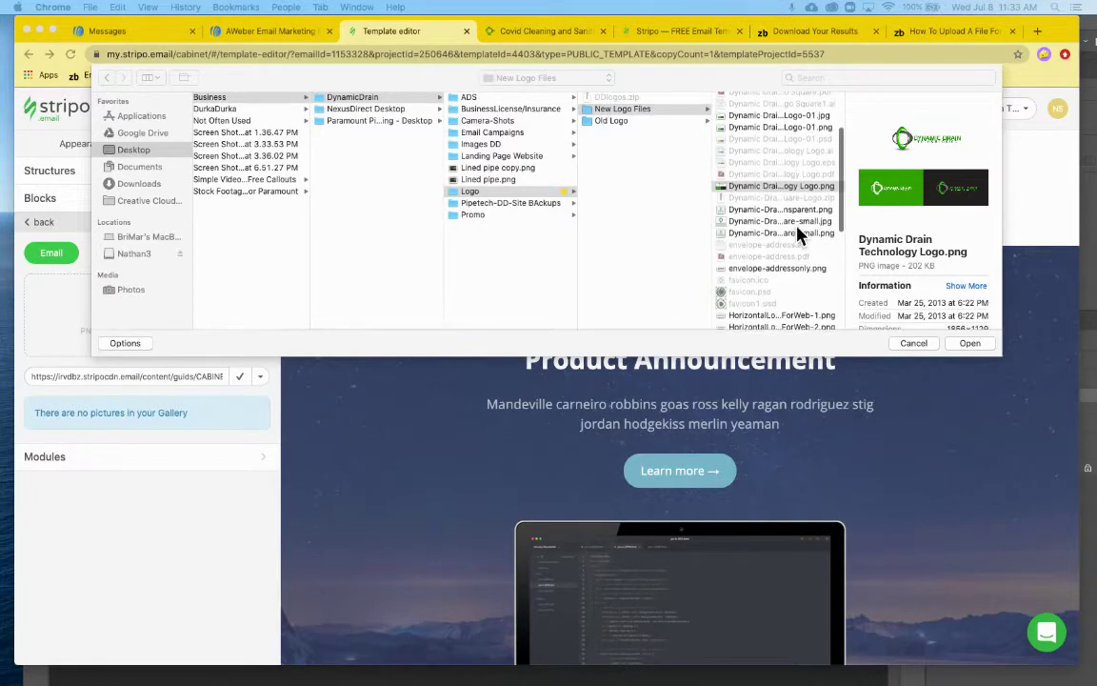
scroll(798, 234, up, 4)
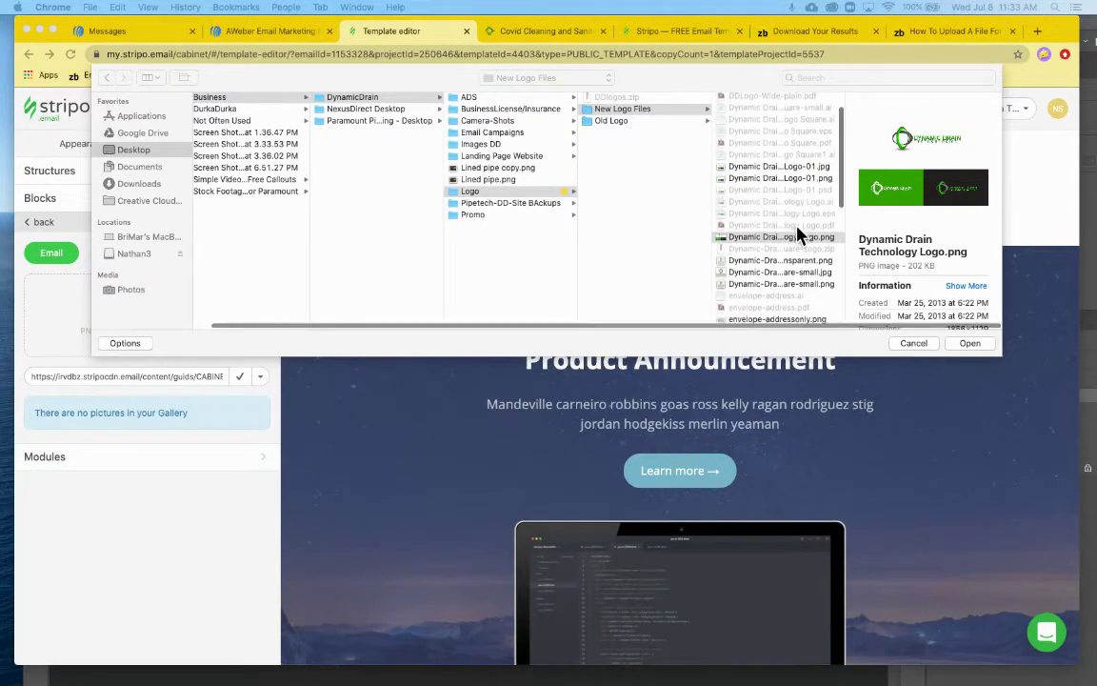
scroll(798, 234, down, 8)
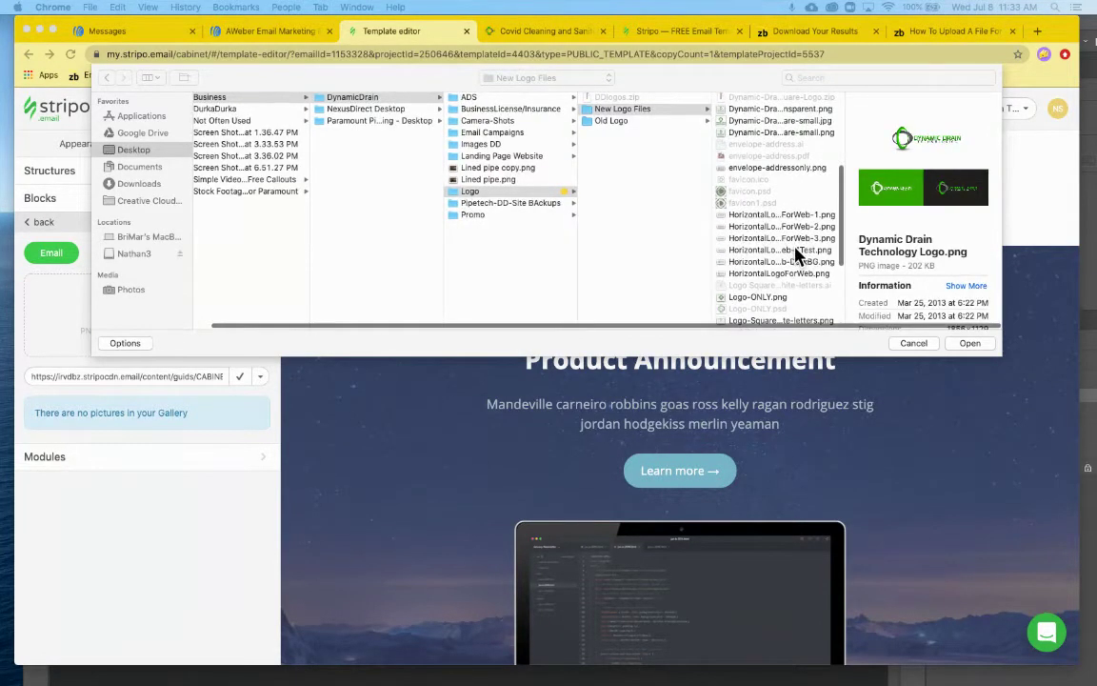
click(796, 250)
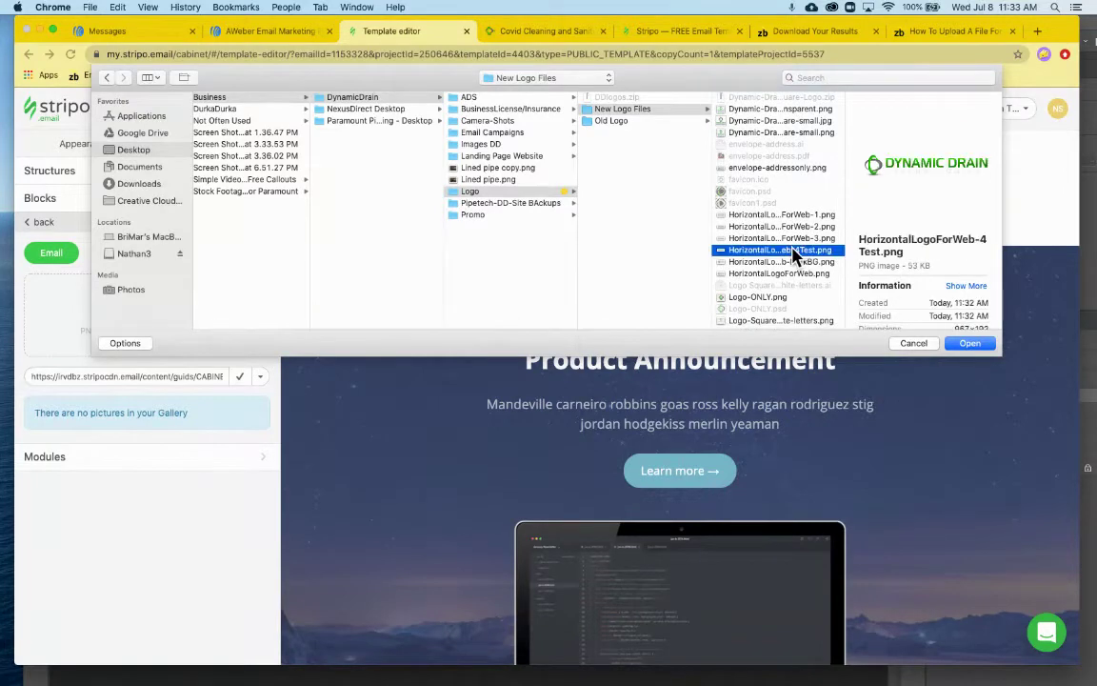
double_click(719, 249)
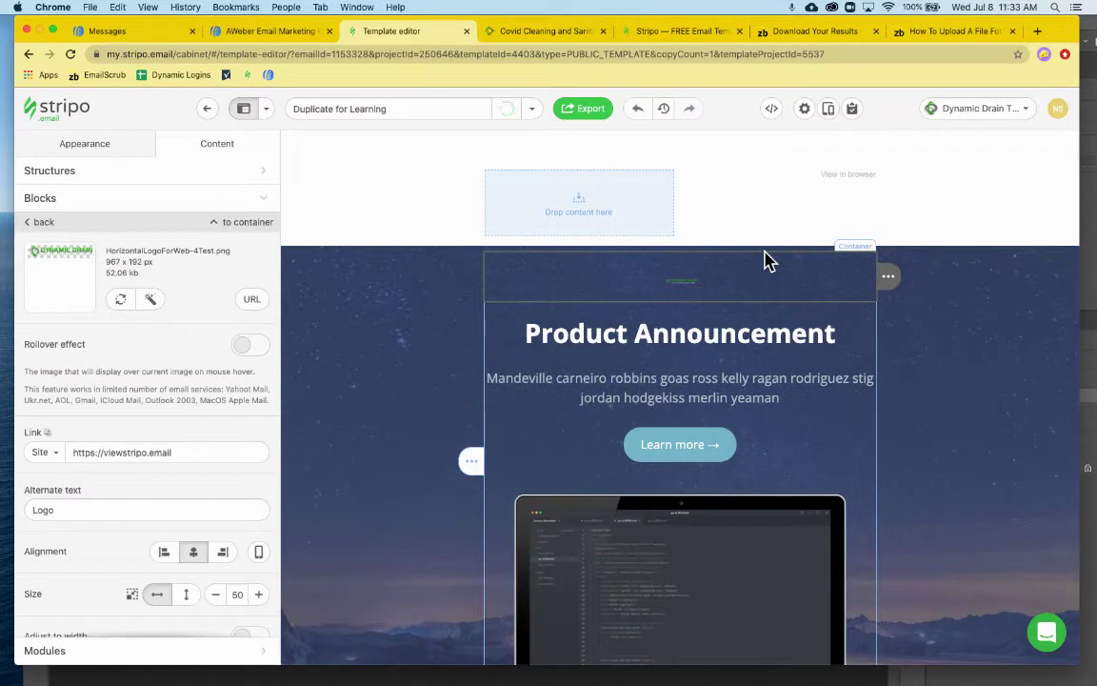
Turn on the Responsive image option for the header logo
scroll(195, 445, down, 1)
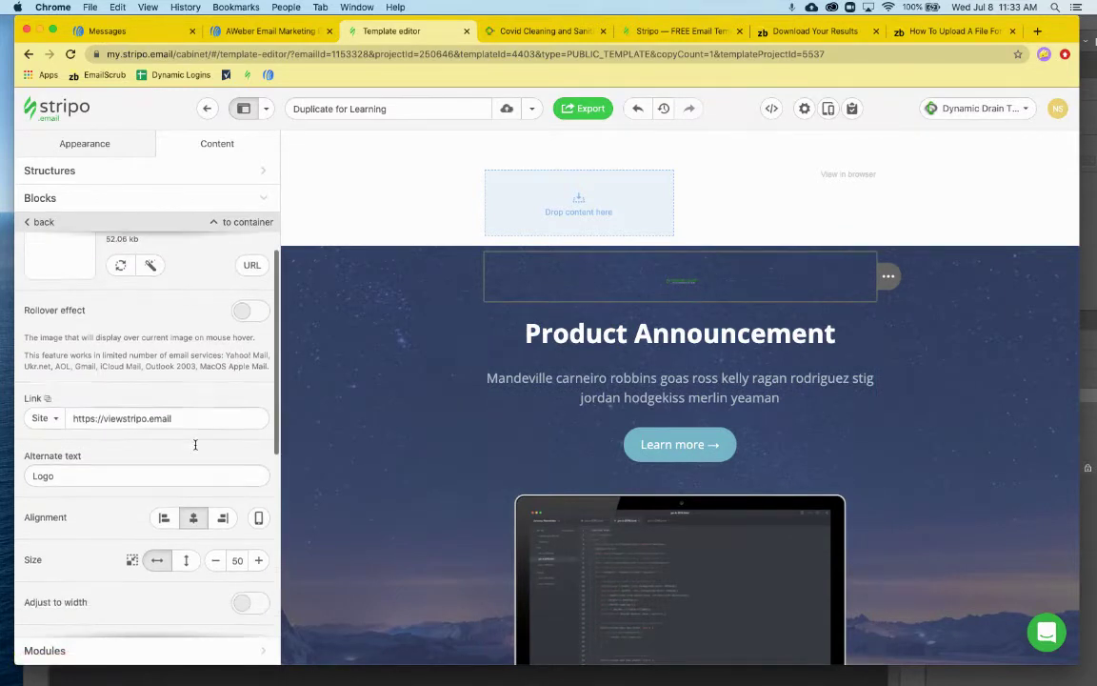
scroll(195, 445, down, 3)
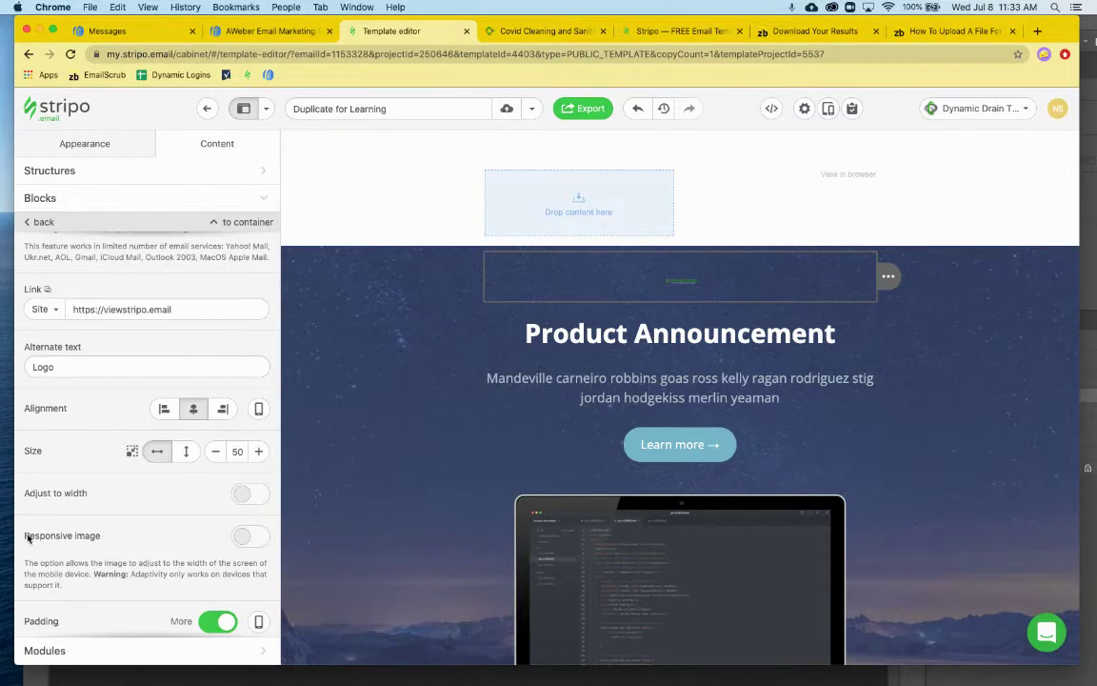
click(251, 539)
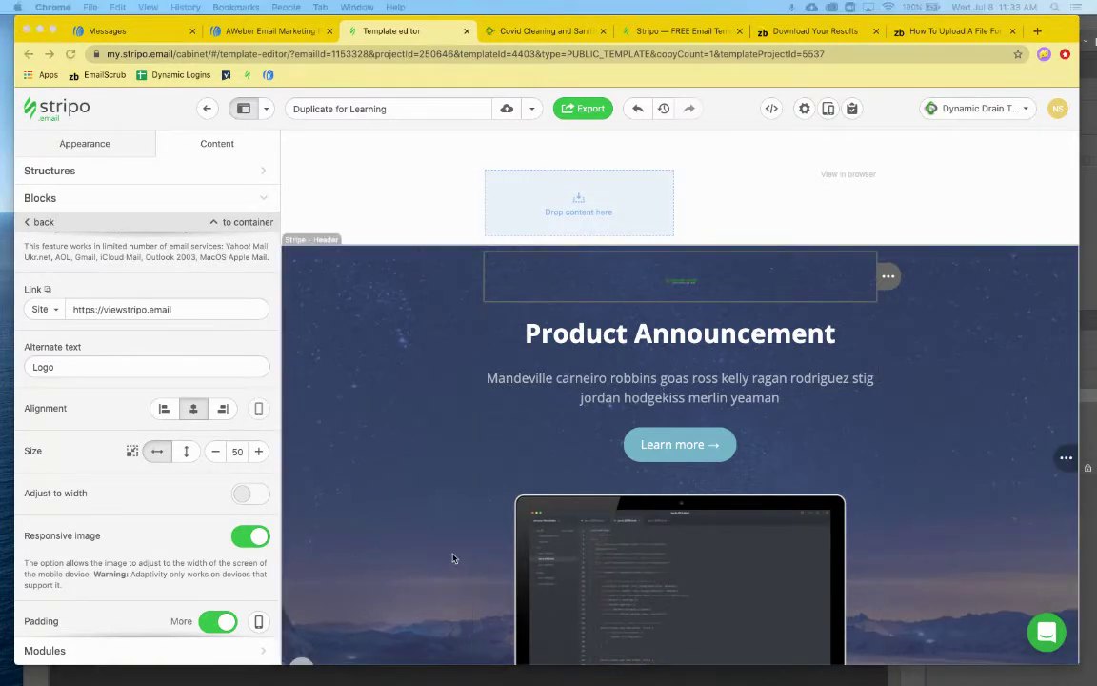
Bring up Dynamic Corona.html in VS Code, examine its email preview at narrower and wider widths, and minimize the window again
drag(301, 666, 651, 64)
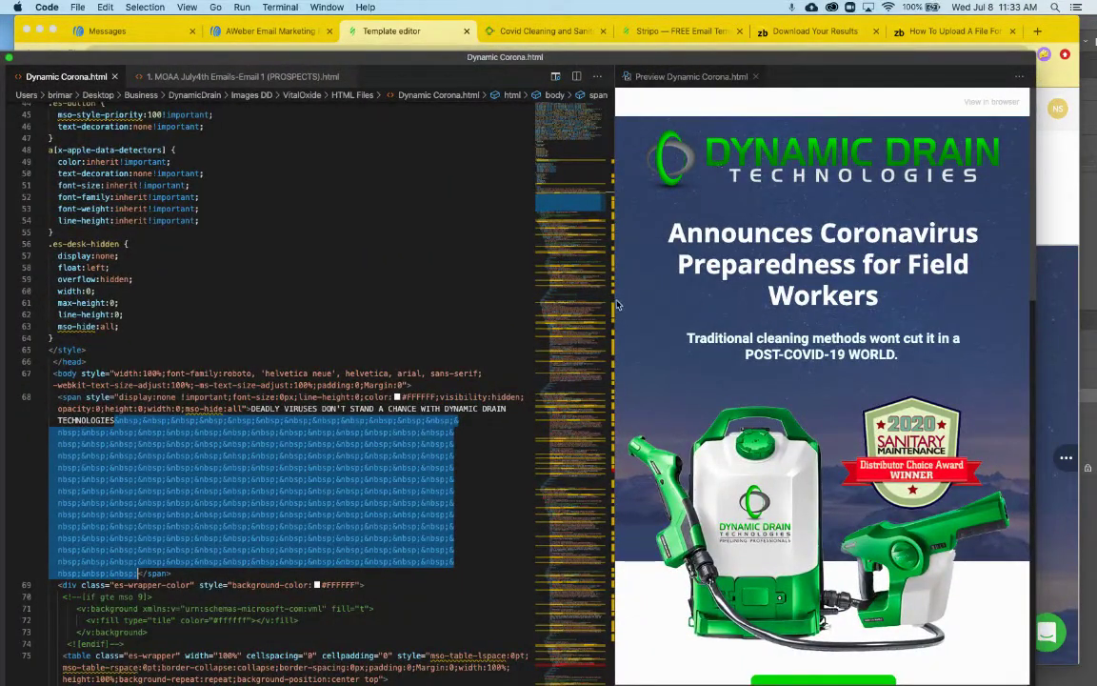
drag(613, 302, 779, 290)
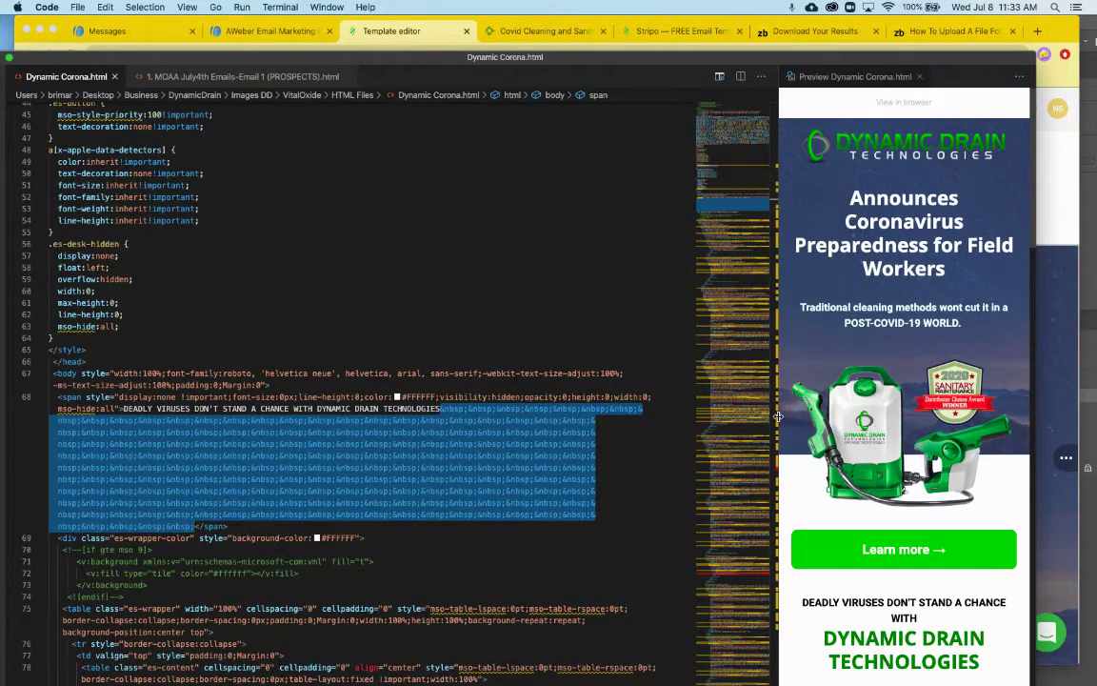
drag(778, 416, 493, 366)
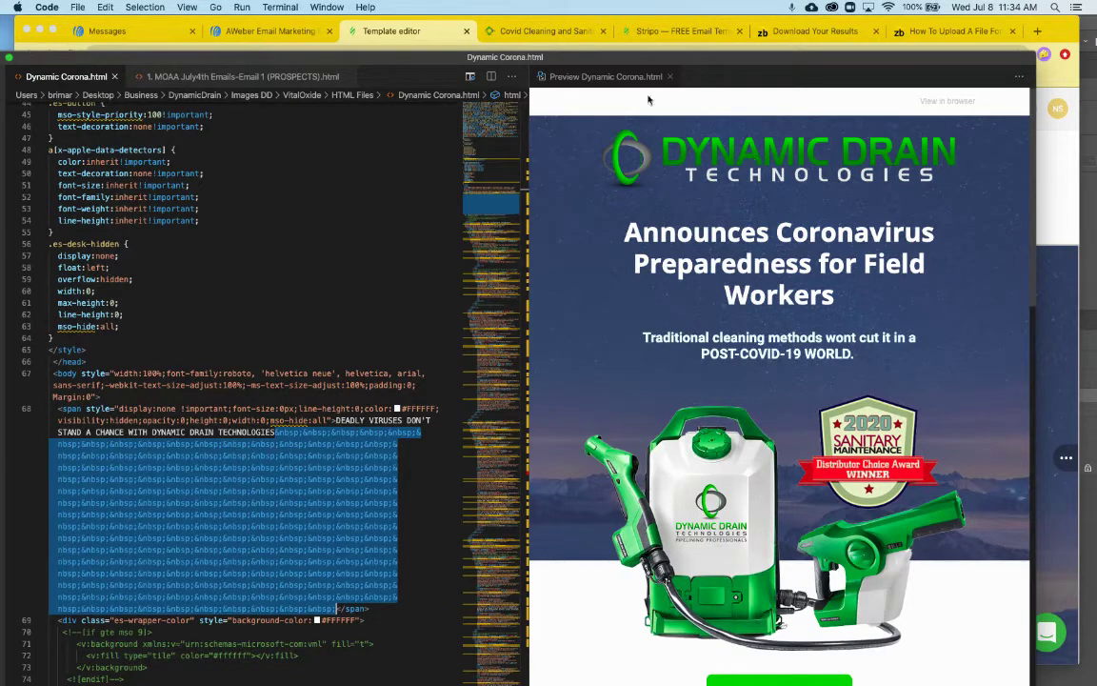
drag(666, 64, 666, 674)
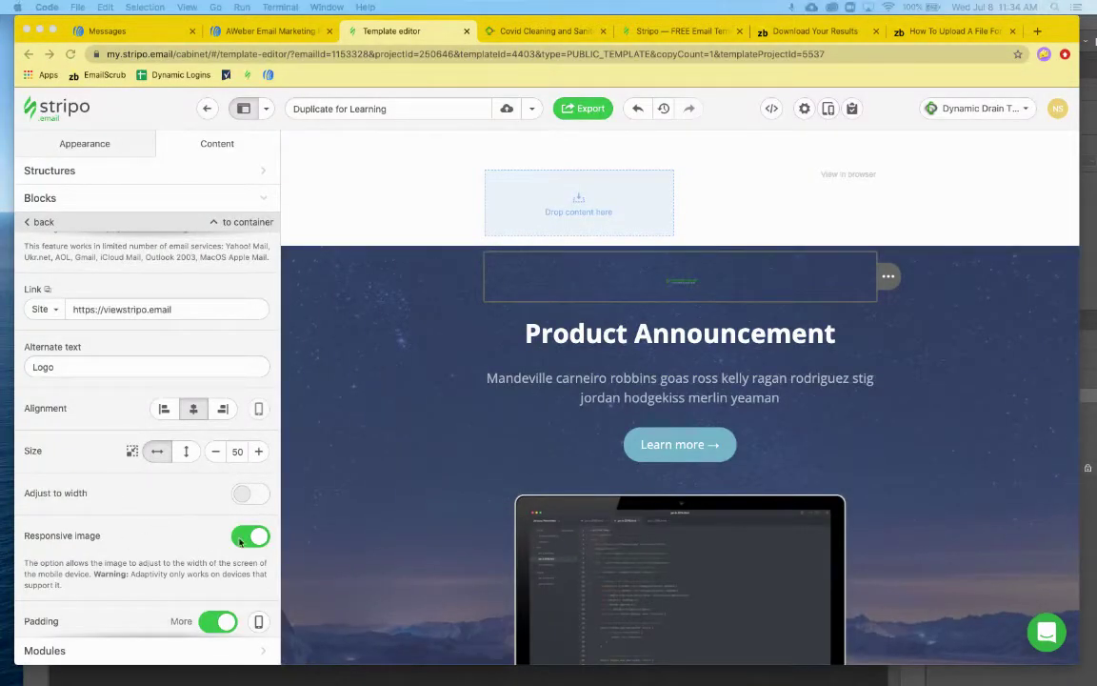
Increase the header logo's width in the Stripo template to 210
click(672, 291)
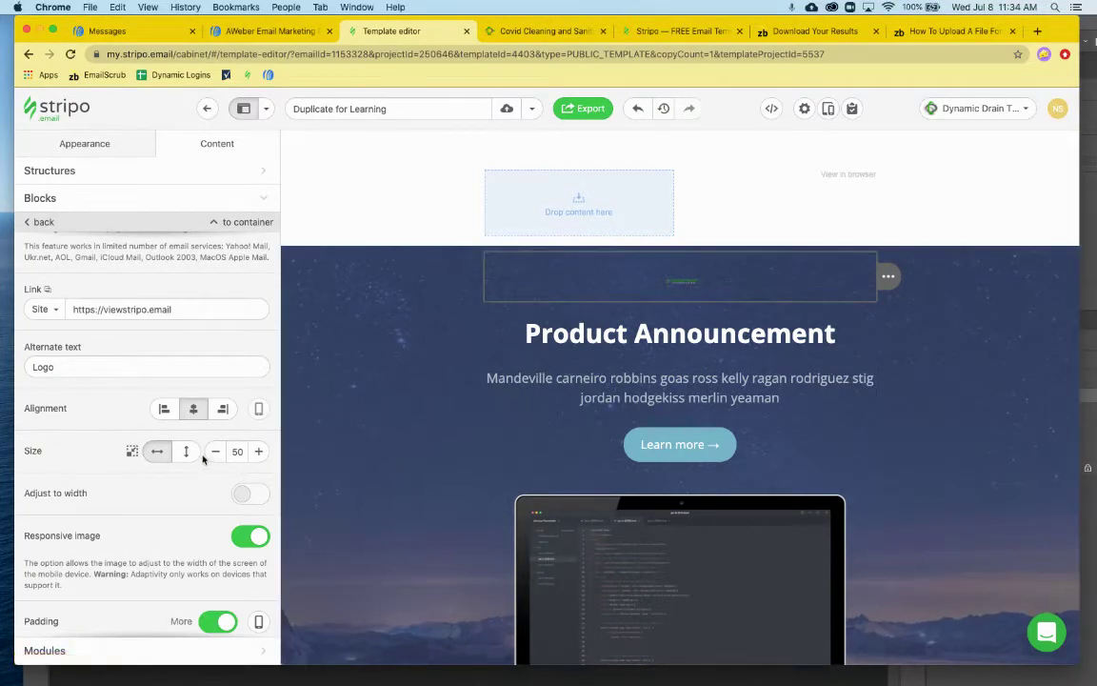
click(258, 452)
click(258, 452)
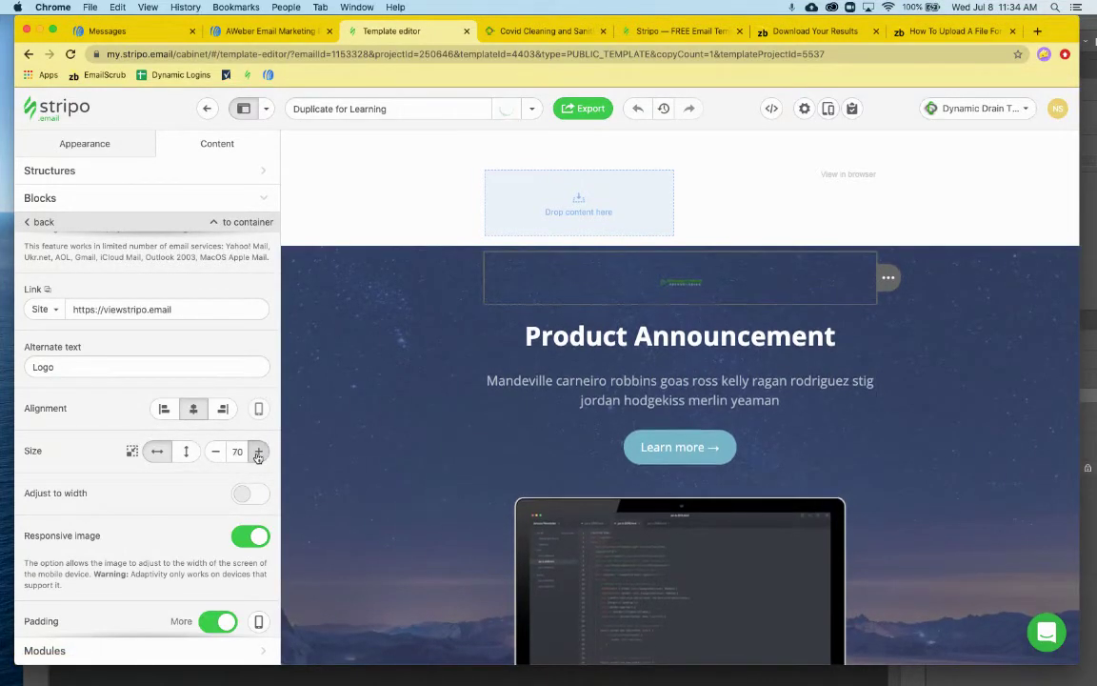
click(258, 454)
click(258, 453)
click(257, 456)
click(257, 455)
click(258, 455)
click(257, 455)
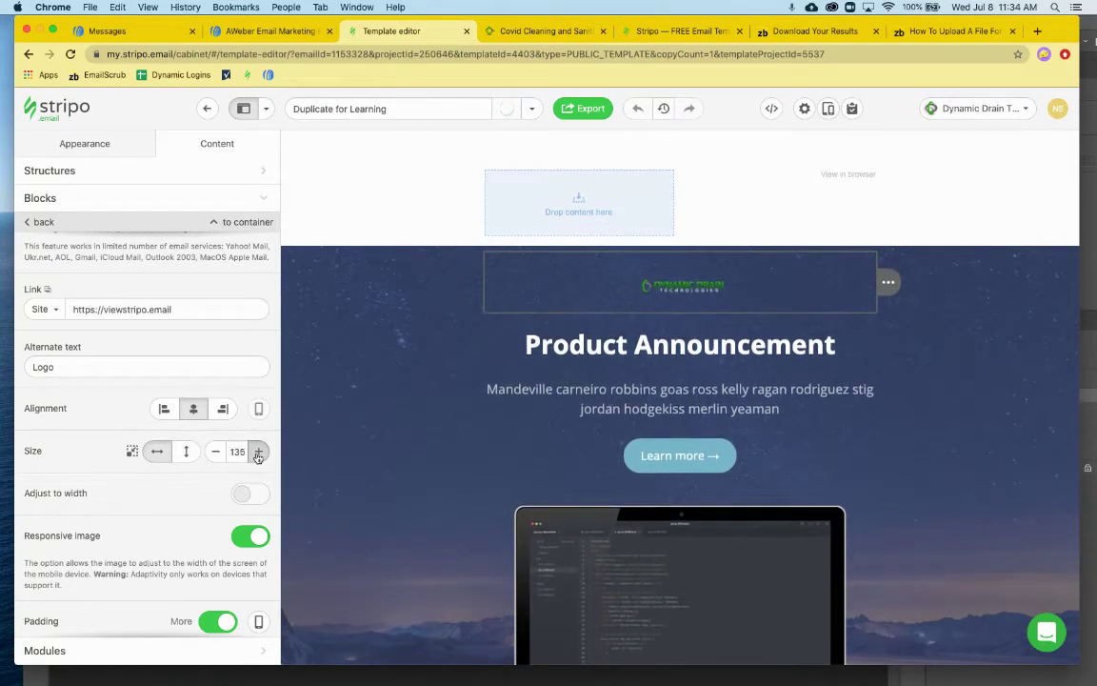
click(257, 455)
click(257, 455)
click(257, 455)
click(257, 455)
click(257, 455)
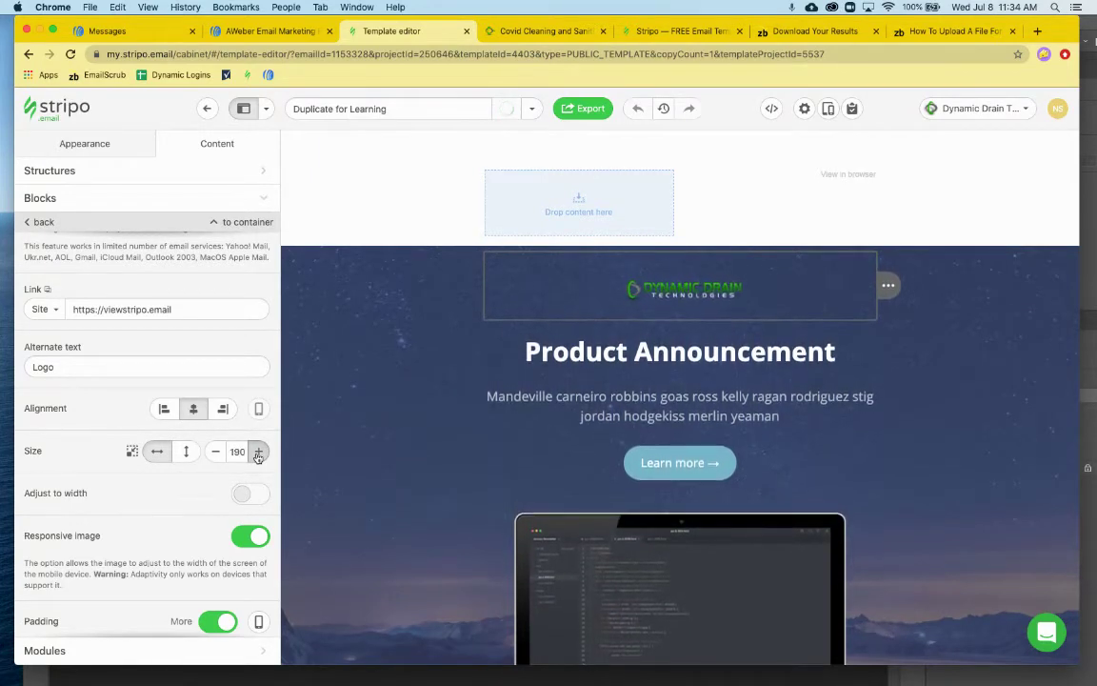
click(257, 455)
click(257, 455)
click(257, 455)
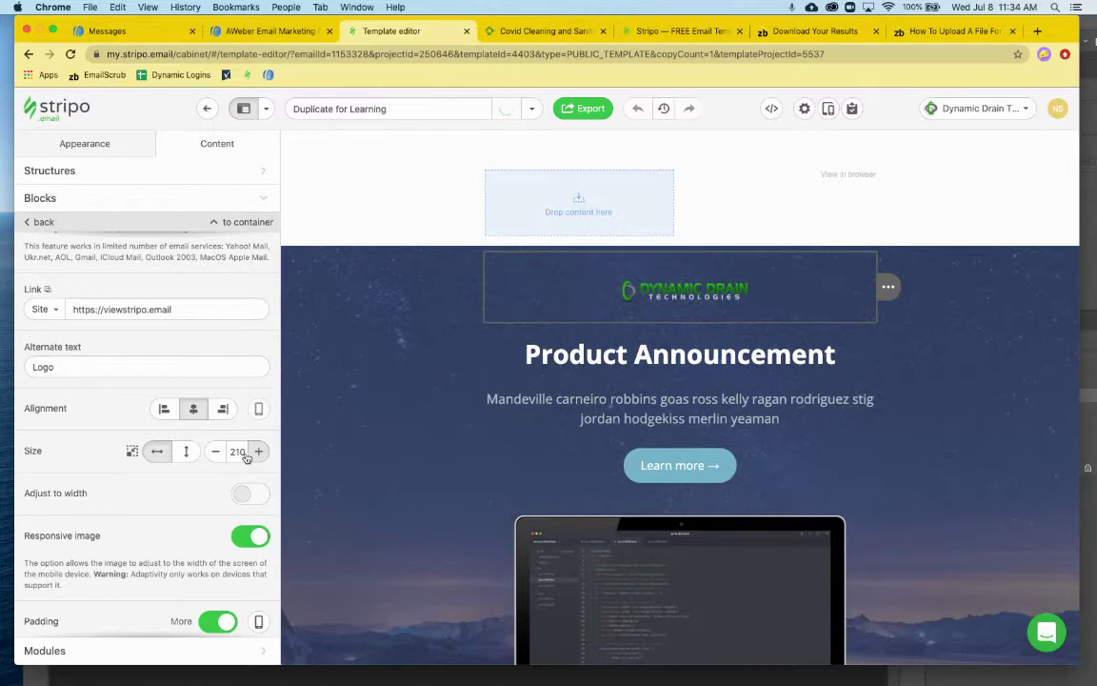
Switch the header logo's sizing to height and set the height to 106
click(188, 454)
click(258, 454)
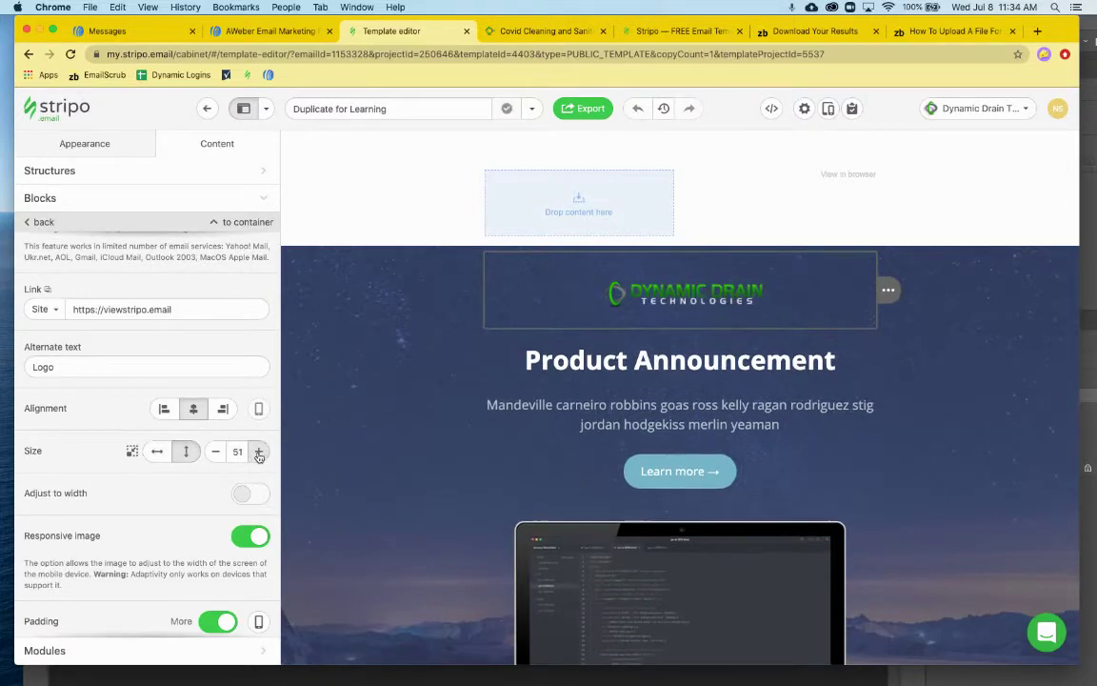
click(258, 453)
click(258, 454)
click(258, 453)
click(258, 453)
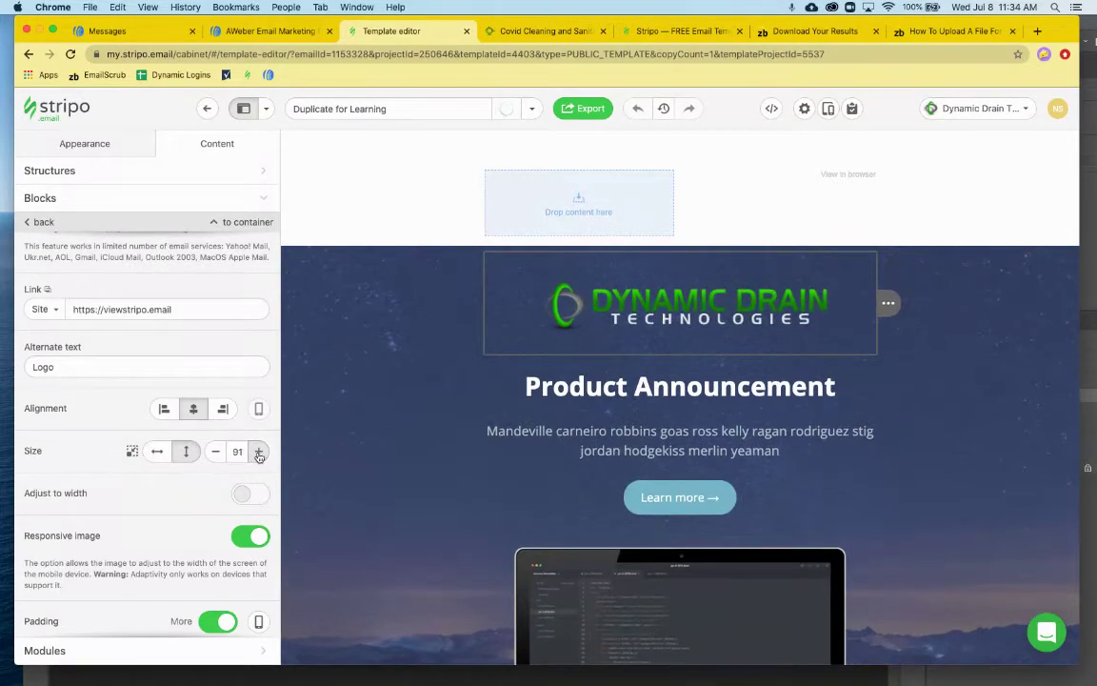
click(258, 453)
click(258, 453)
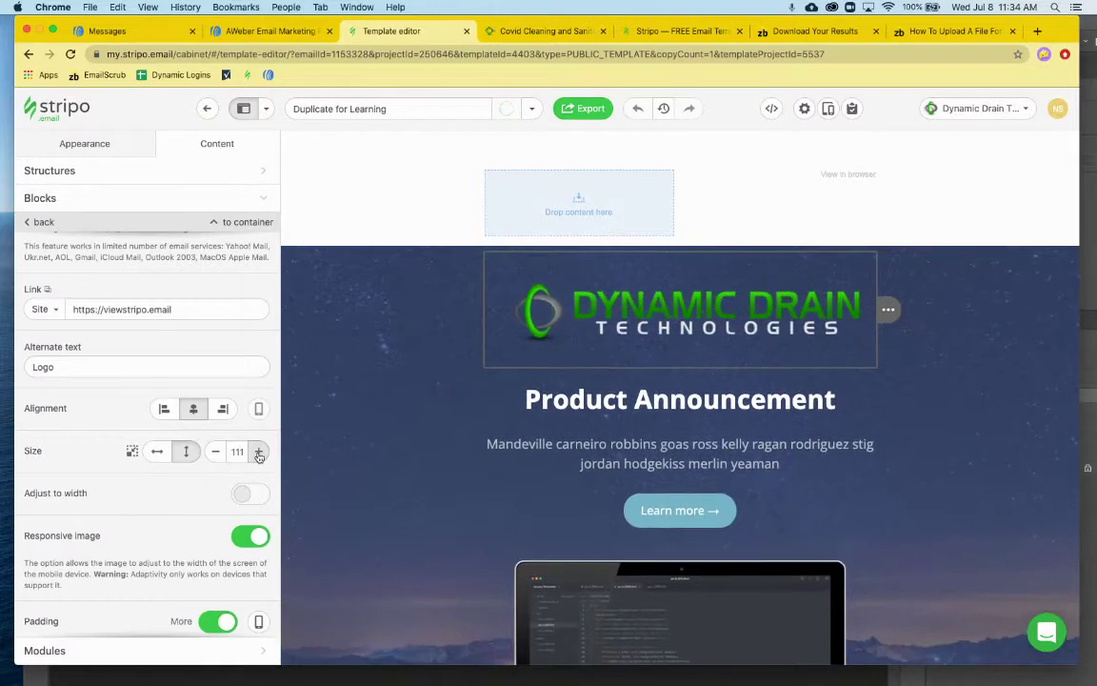
click(216, 451)
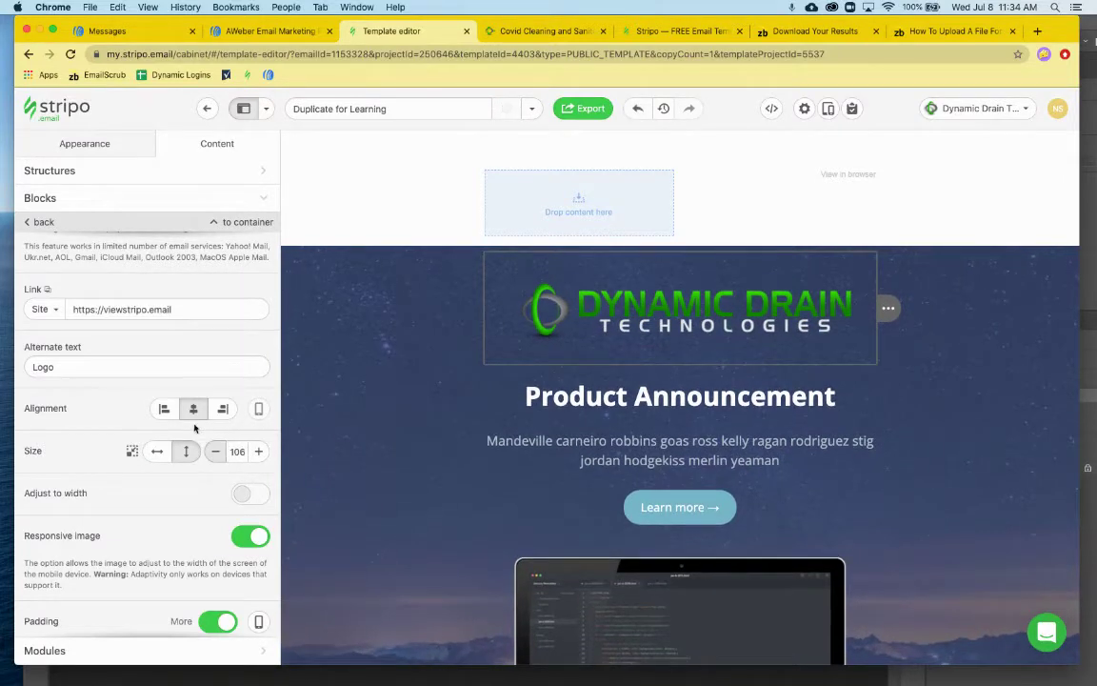
Reduce the header logo's top padding to 0
scroll(187, 425, down, 3)
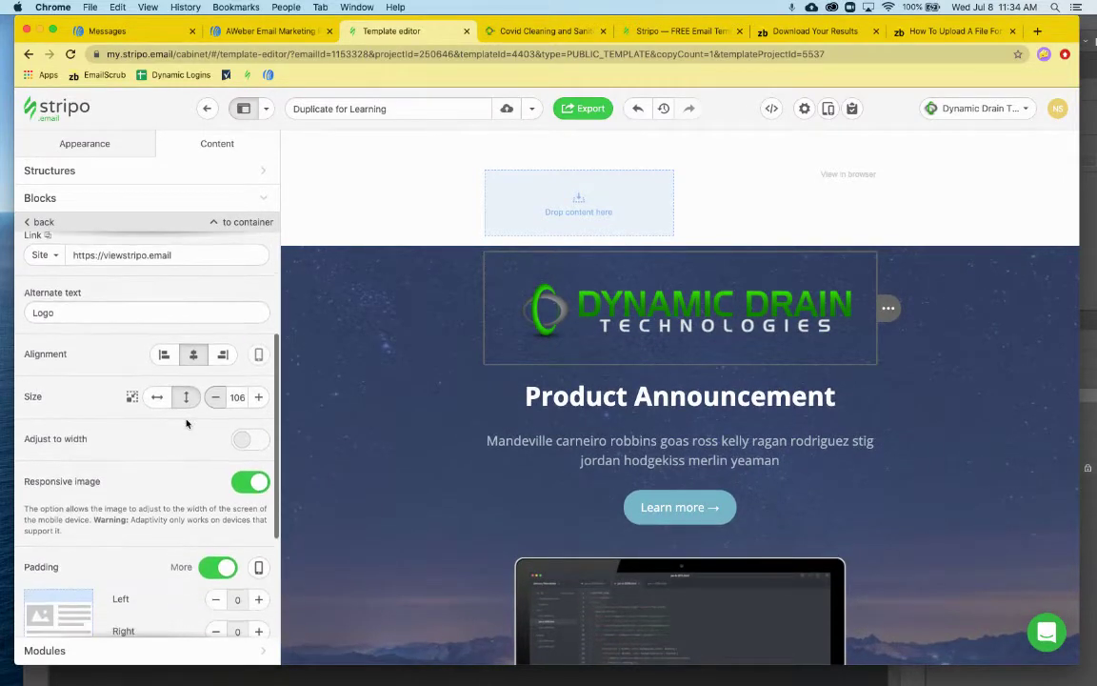
scroll(187, 425, down, 2)
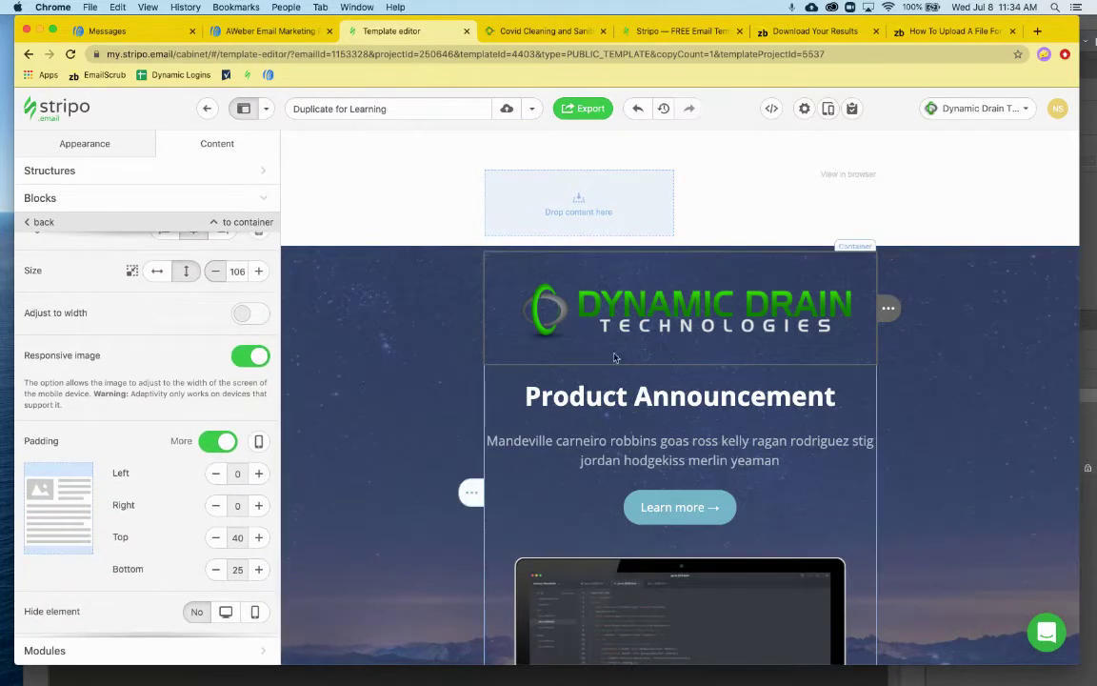
click(215, 537)
click(215, 537)
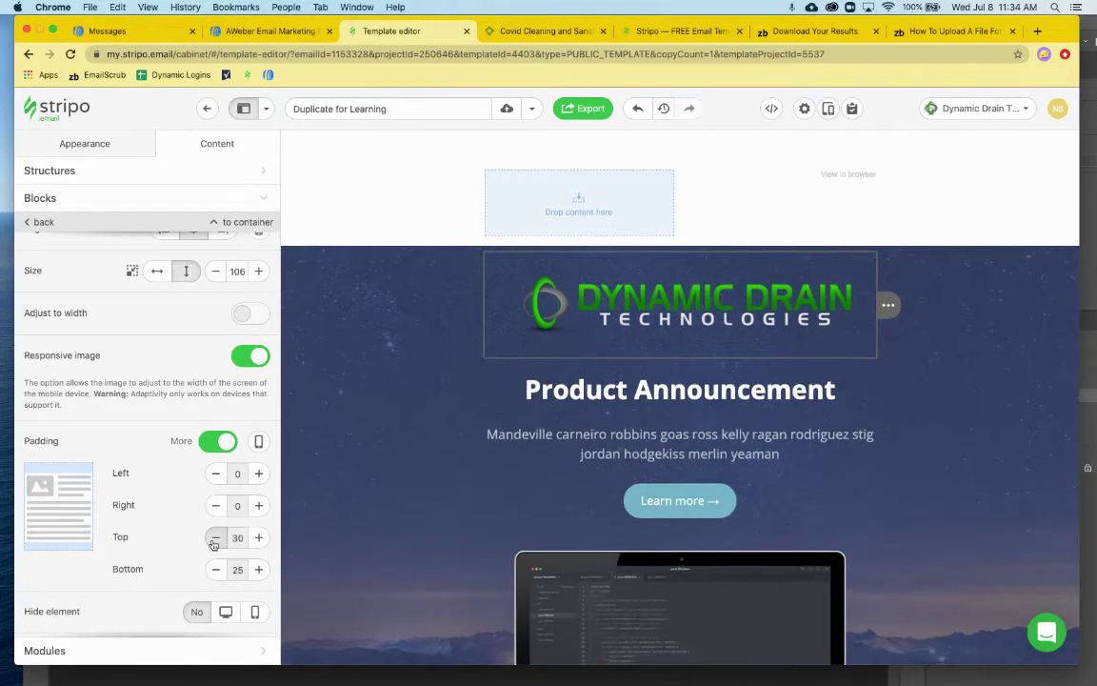
click(216, 537)
click(215, 538)
click(215, 537)
click(216, 537)
click(215, 537)
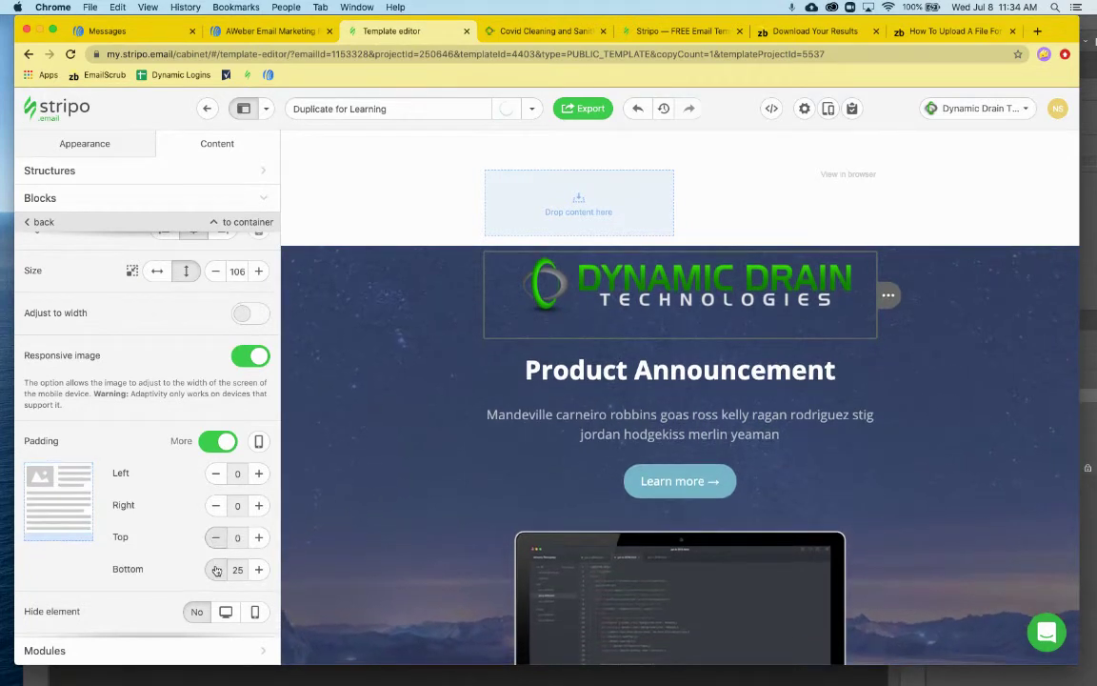
Reduce the header logo's bottom padding to 0
click(216, 570)
click(216, 569)
click(217, 569)
click(216, 570)
click(216, 570)
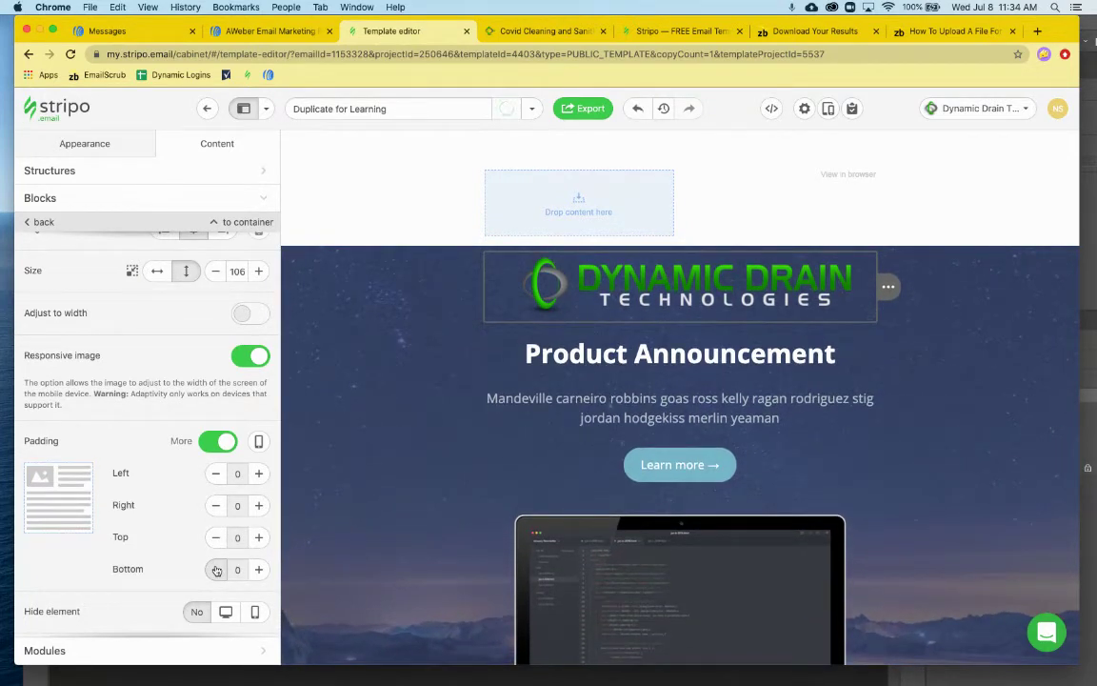
Replace the "Product Announcement" heading with "Anouncement Coronavirus Preparedness for Field Workers"
double_click(611, 354)
triple_click(611, 355)
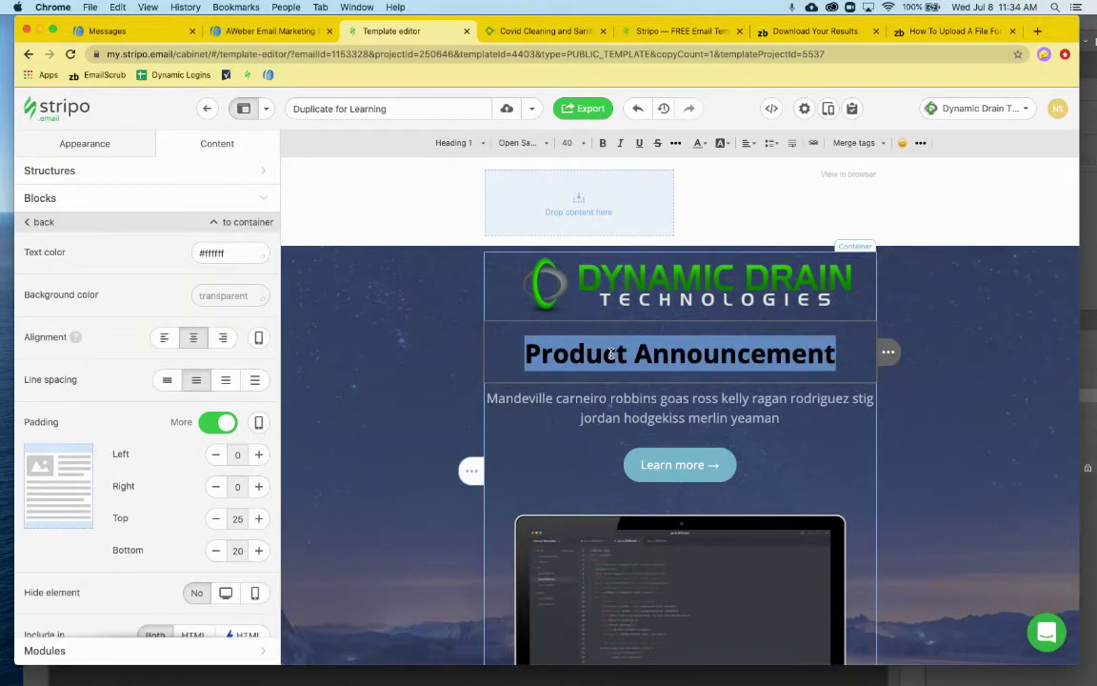
text(Anoucneme)
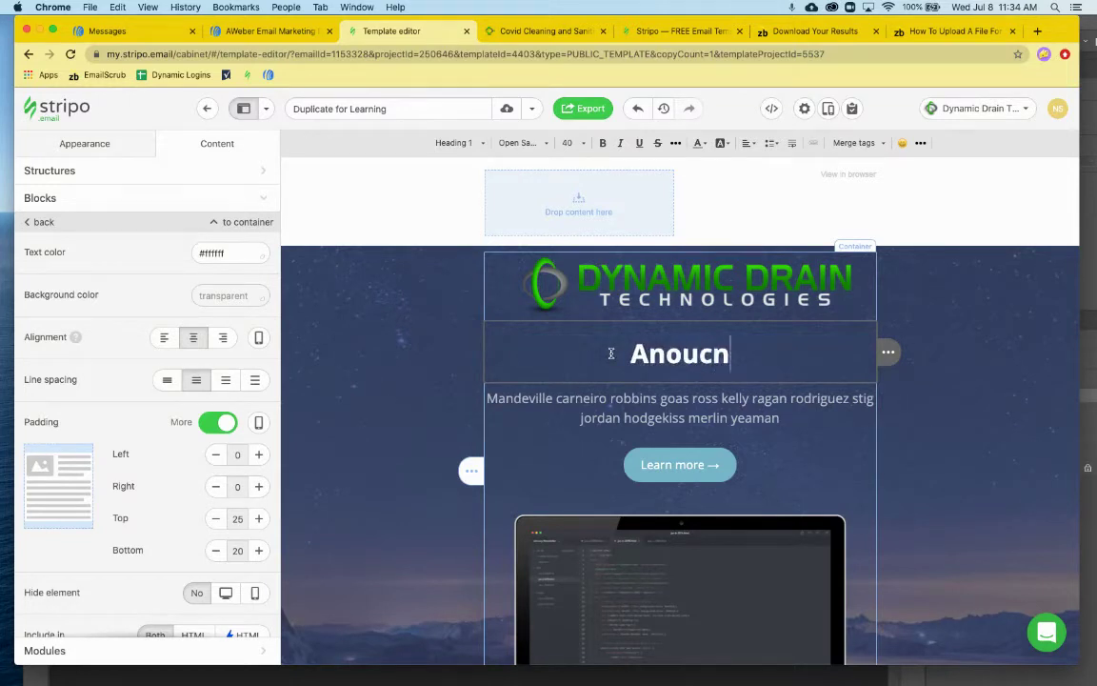
key(BackSpace)
key(BackSpace)
key(BackSpace)
key(BackSpace)
key(BackSpace)
text(nc)
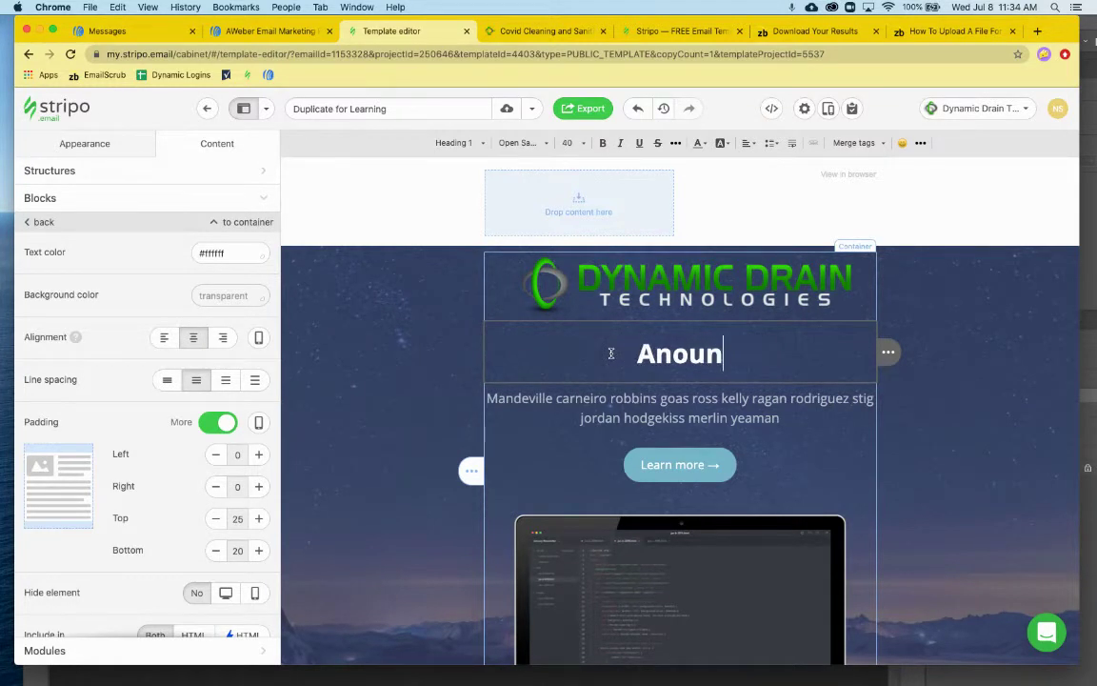
text(ement )
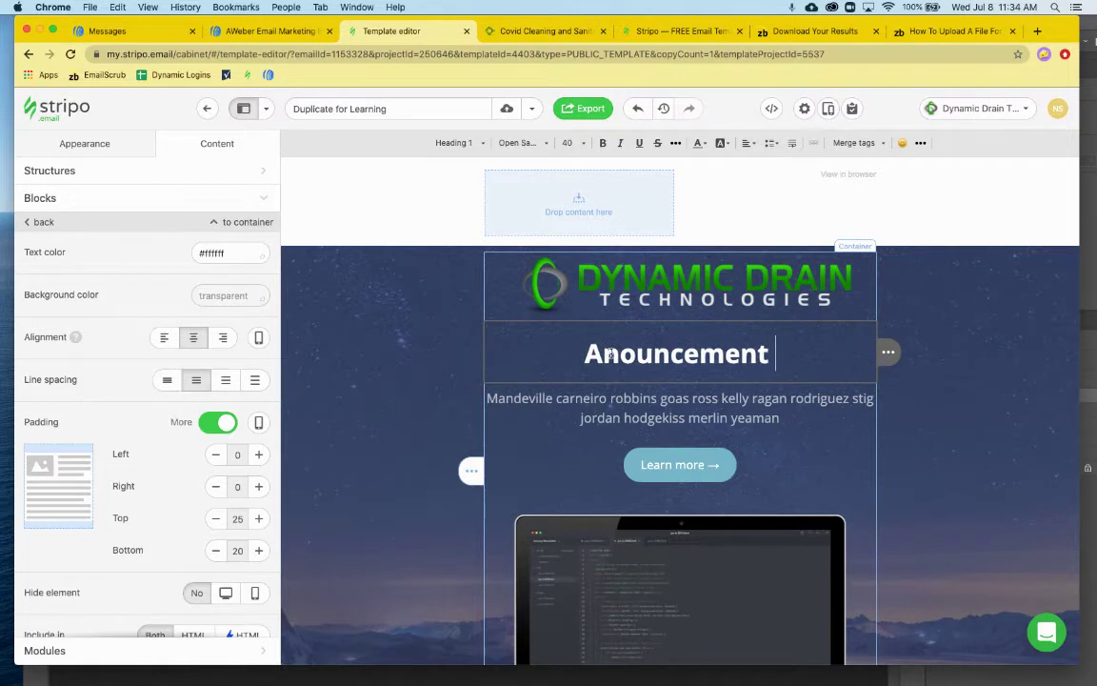
text(C)
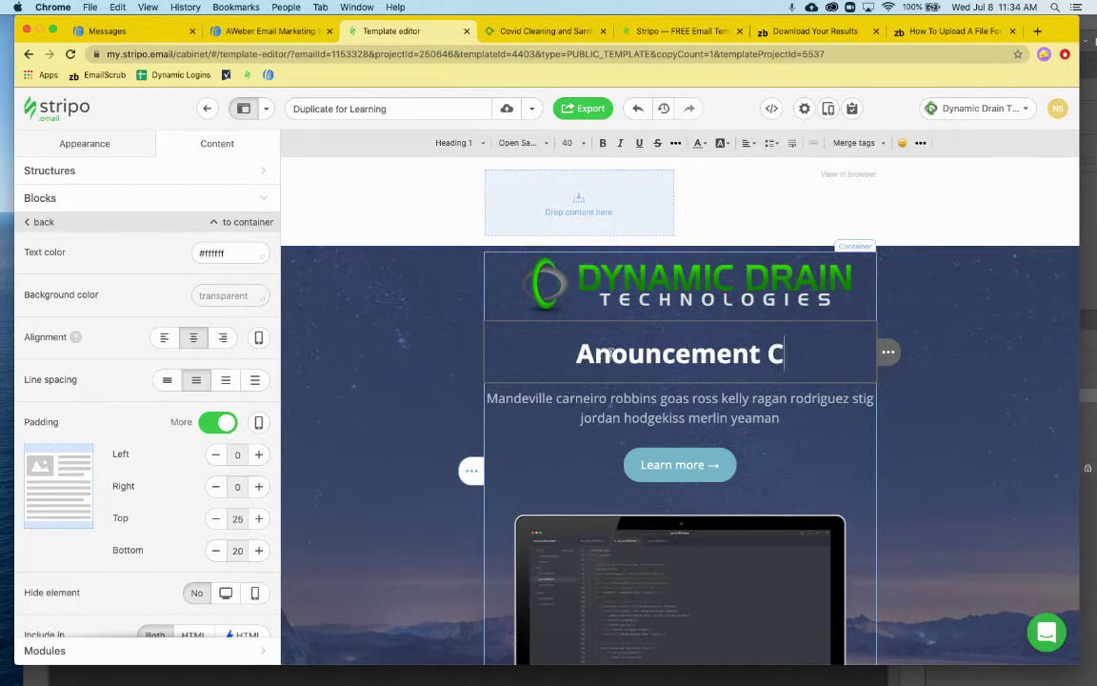
text(oronaviru)
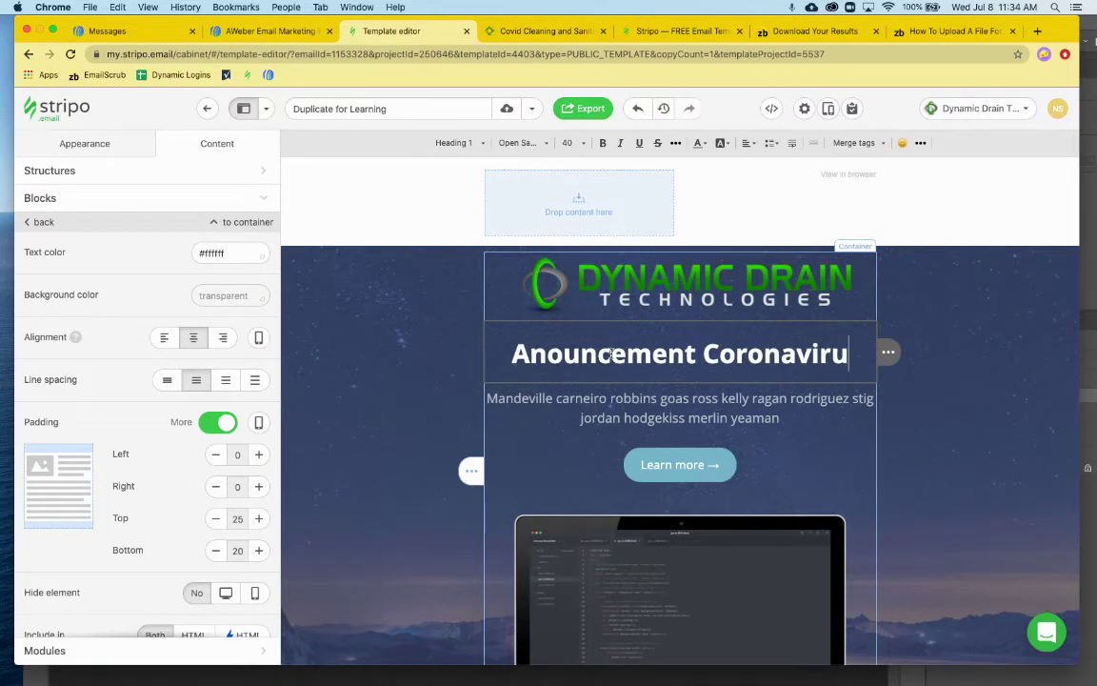
text(s Prepar)
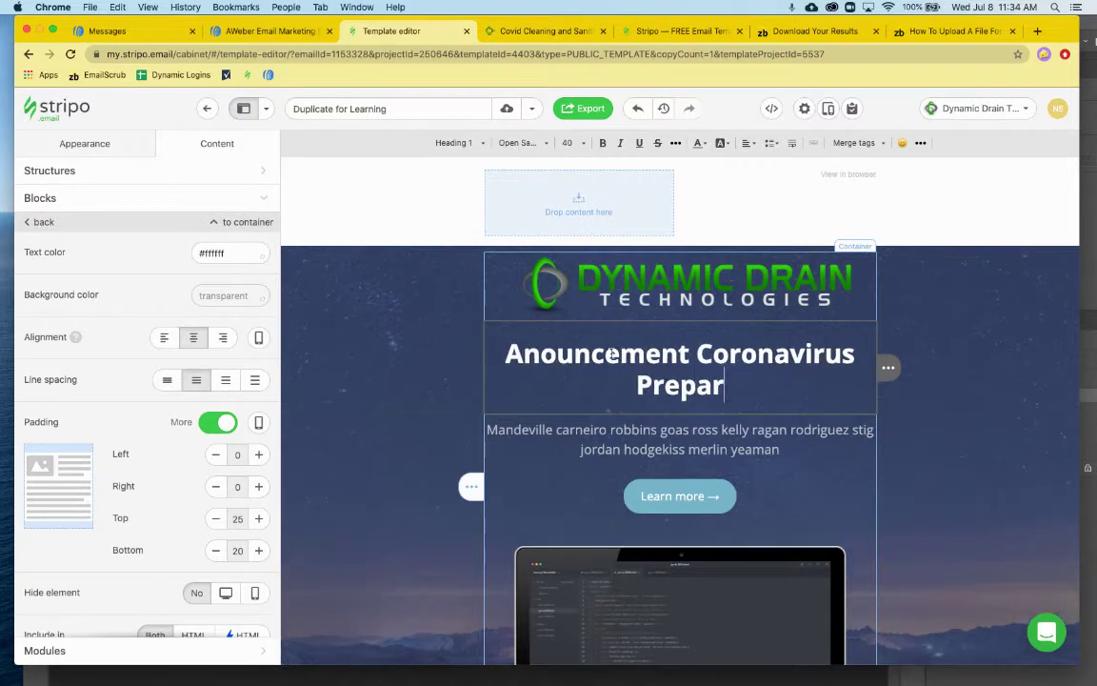
text(edness for )
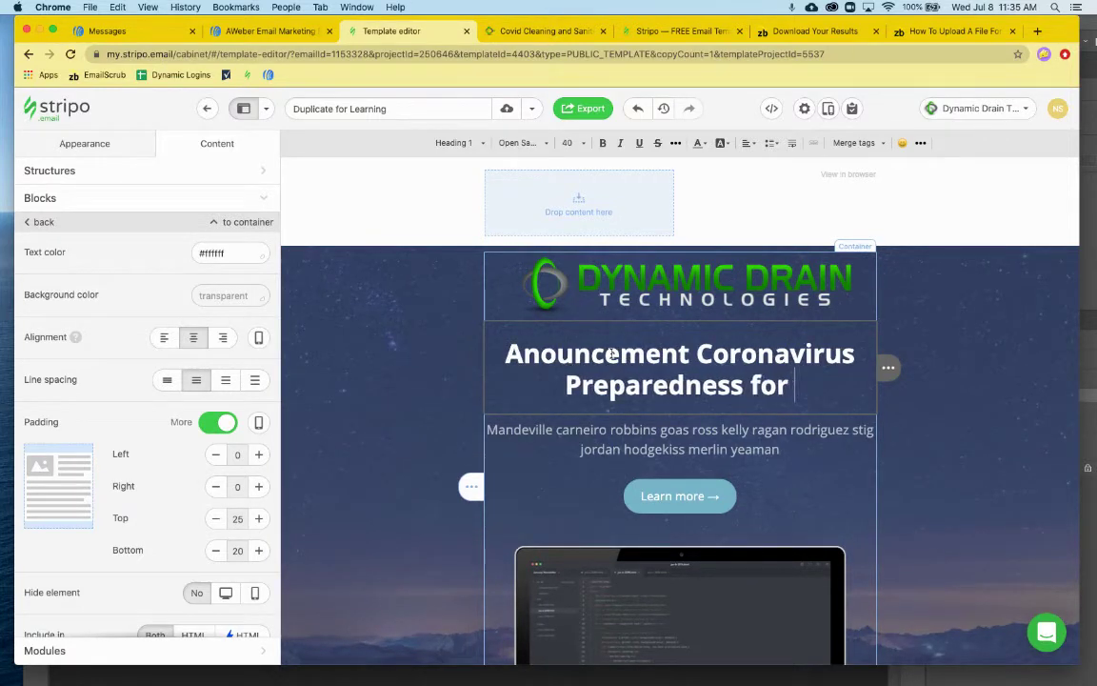
text(Field Workers)
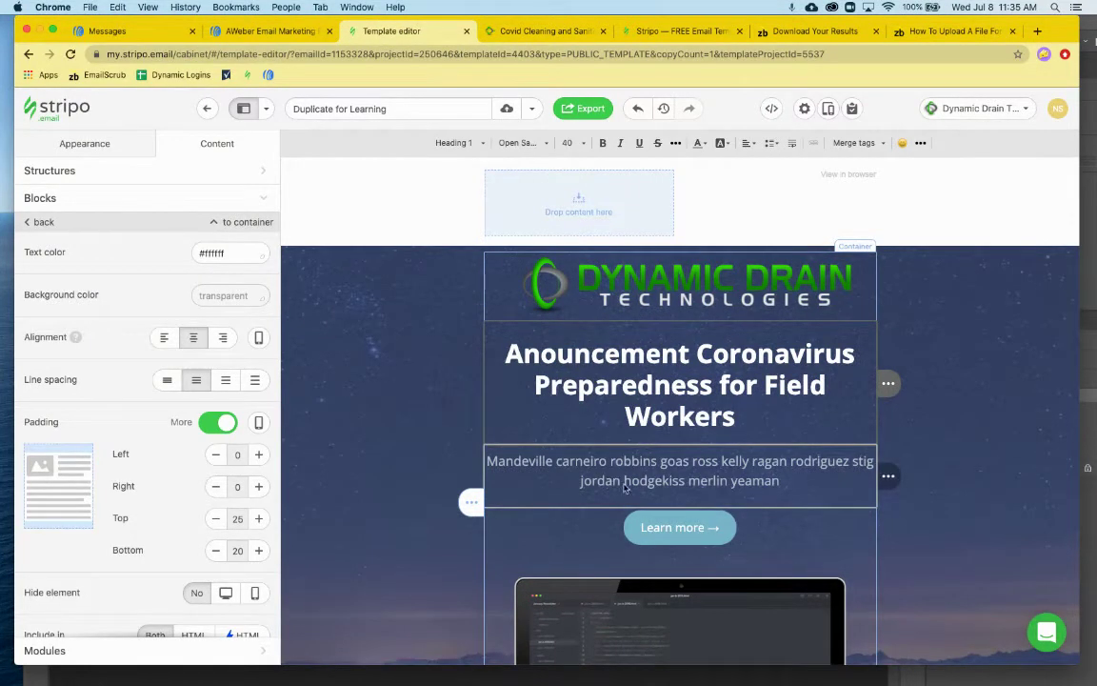
Replace the placeholder paragraph under the heading with "Traditional cleaning methods wont cut it in a POST-COVID-19 WORLD." in bold
triple_click(680, 484)
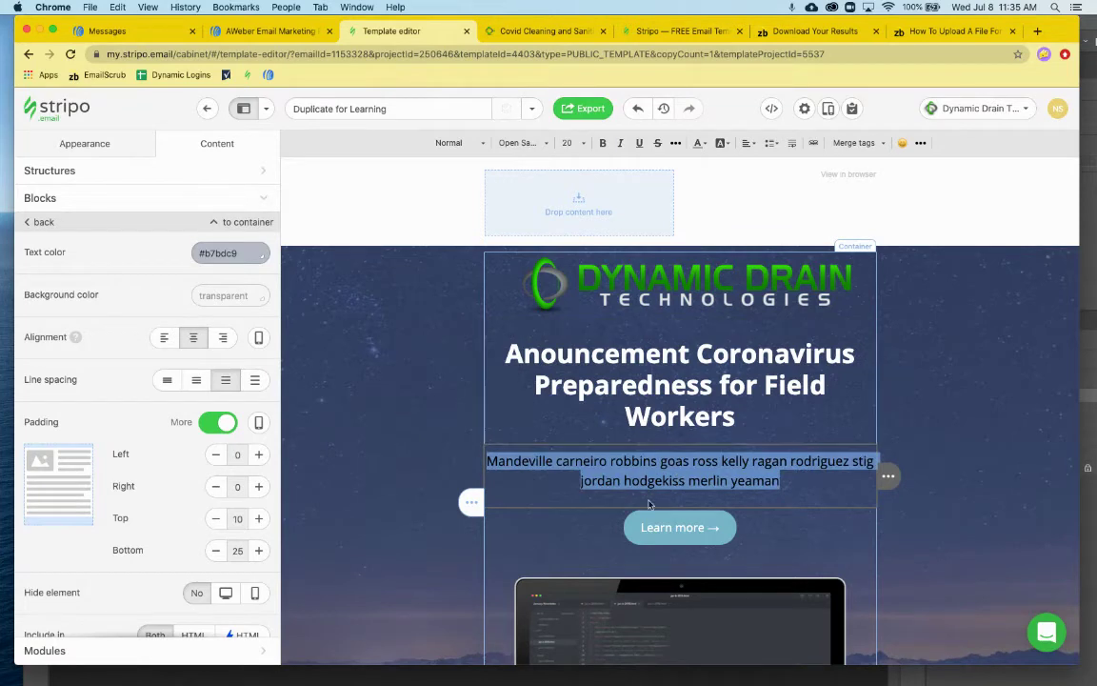
text(Tradiditon)
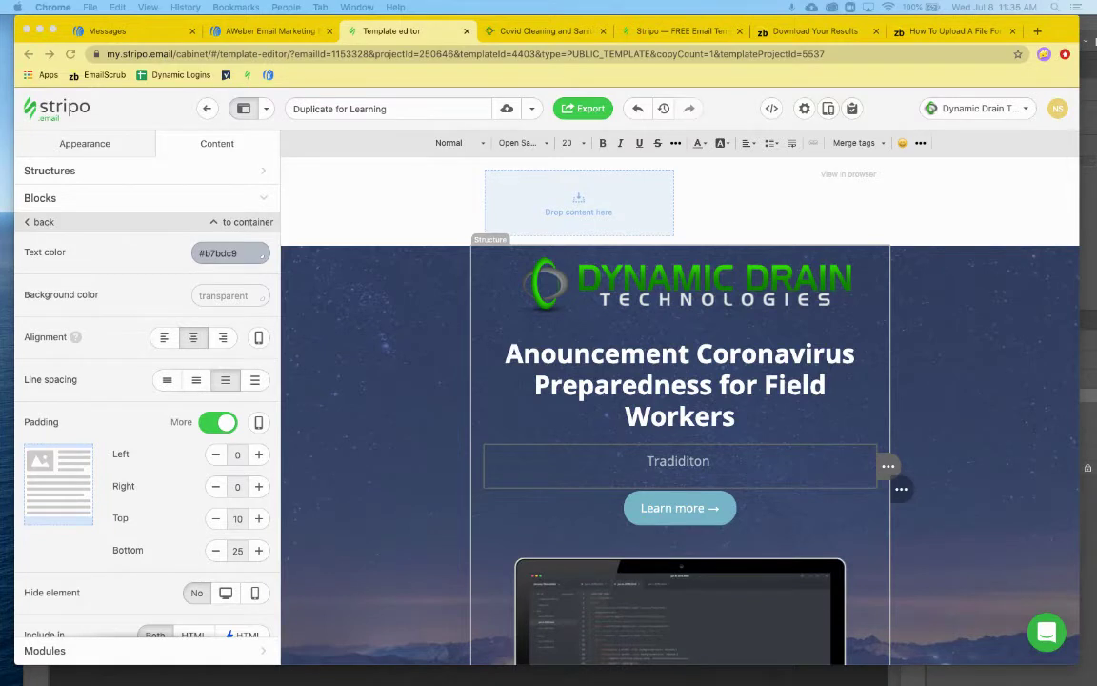
double_click(680, 461)
text(Traditional cleaning methods wont cut it in a POST-COVID-19 WORLD.)
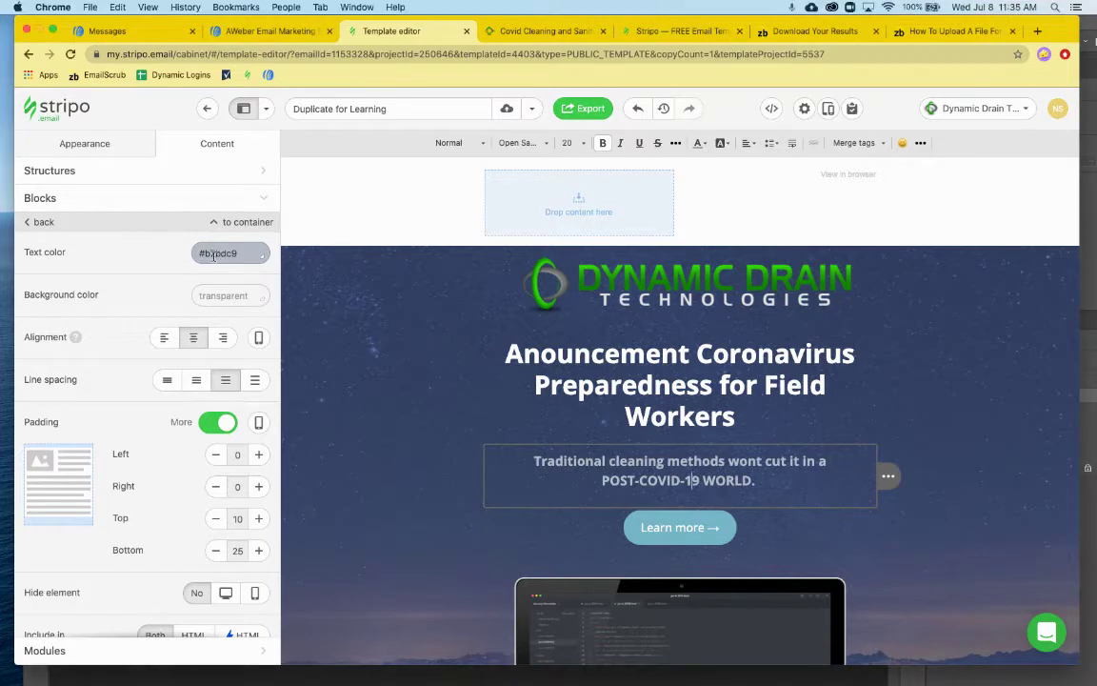
Set the text color of the paragraph under the heading to #f0ffff
click(244, 252)
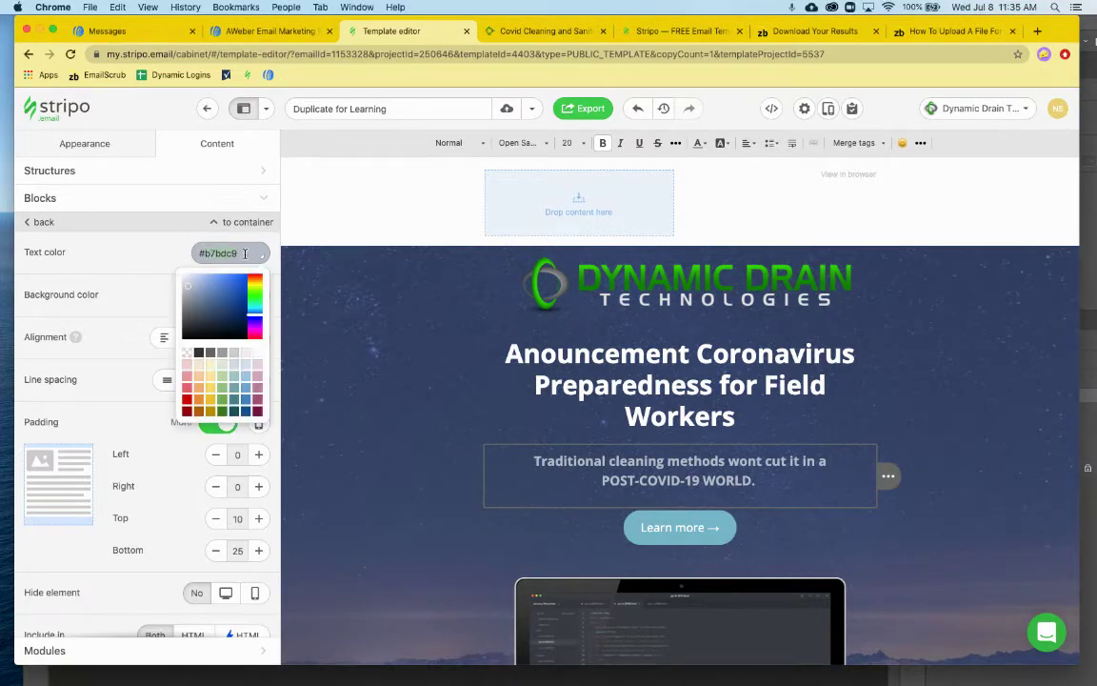
text(#f0ff)
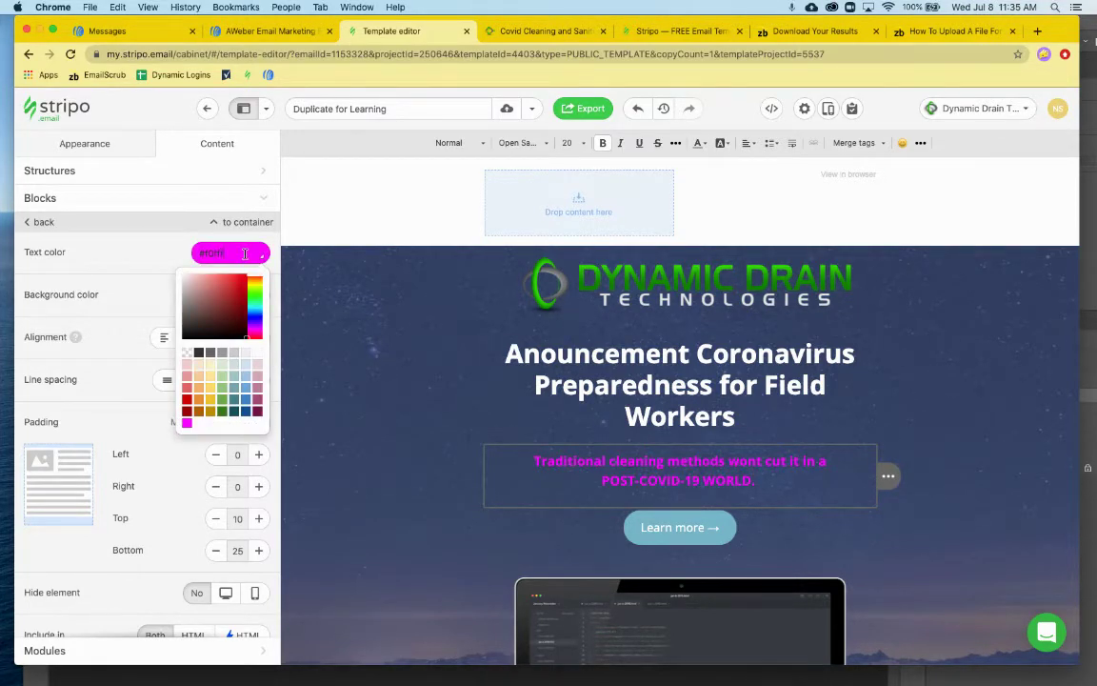
text(ff)
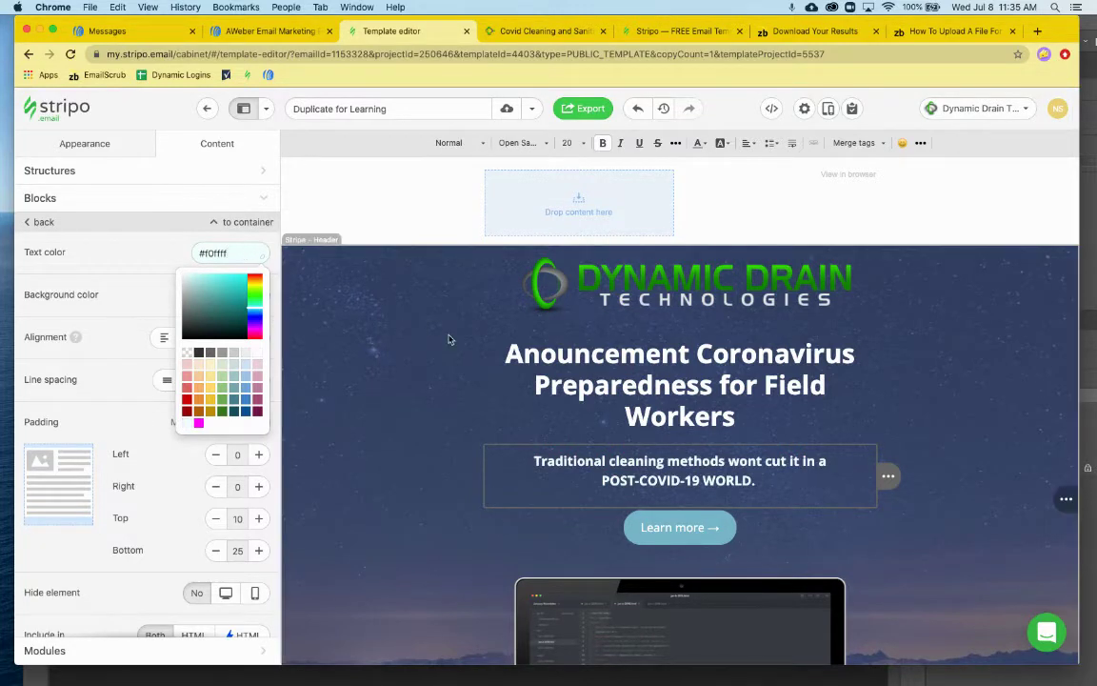
click(172, 243)
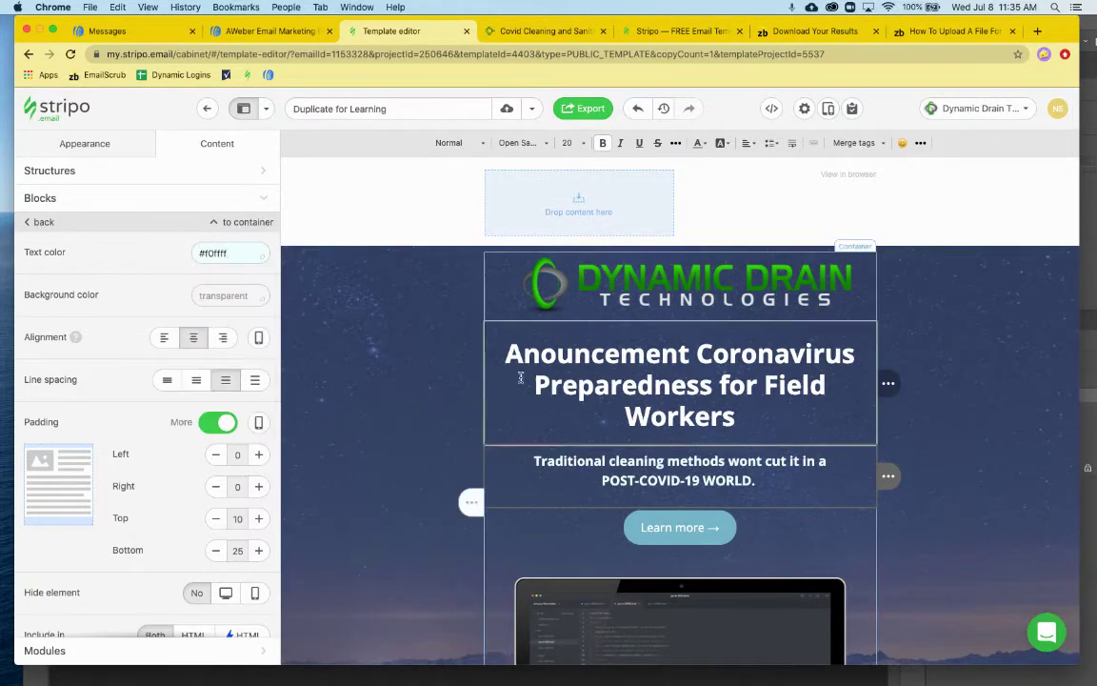
Change the Learn more button's color to the green #02c106
scroll(643, 477, down, 1)
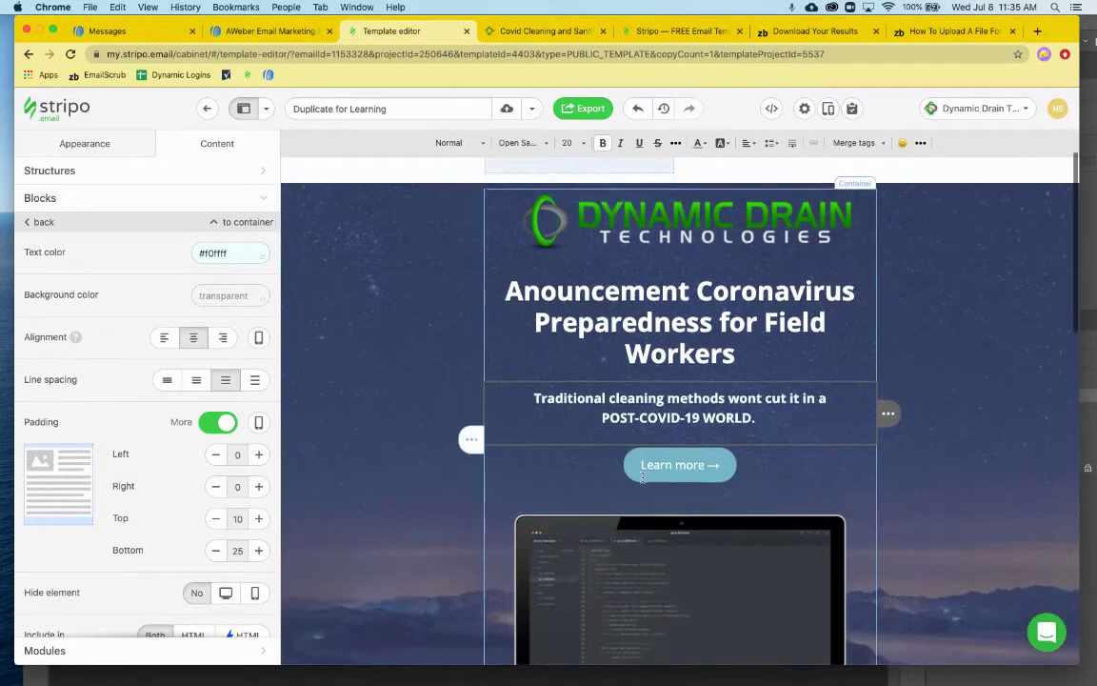
click(625, 466)
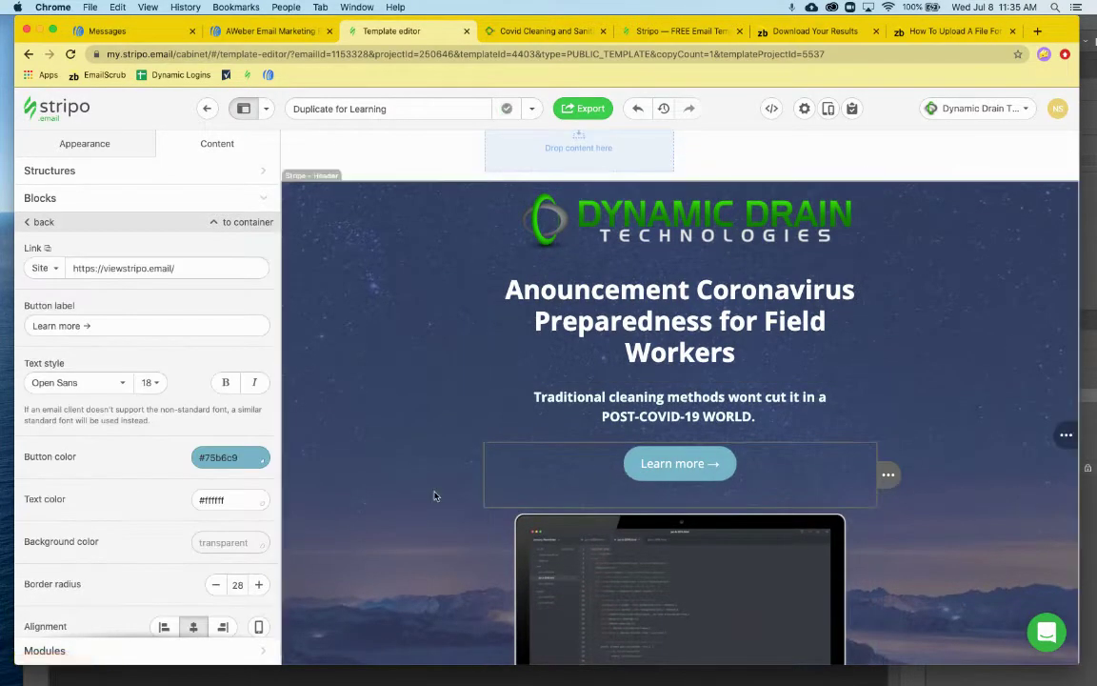
click(227, 458)
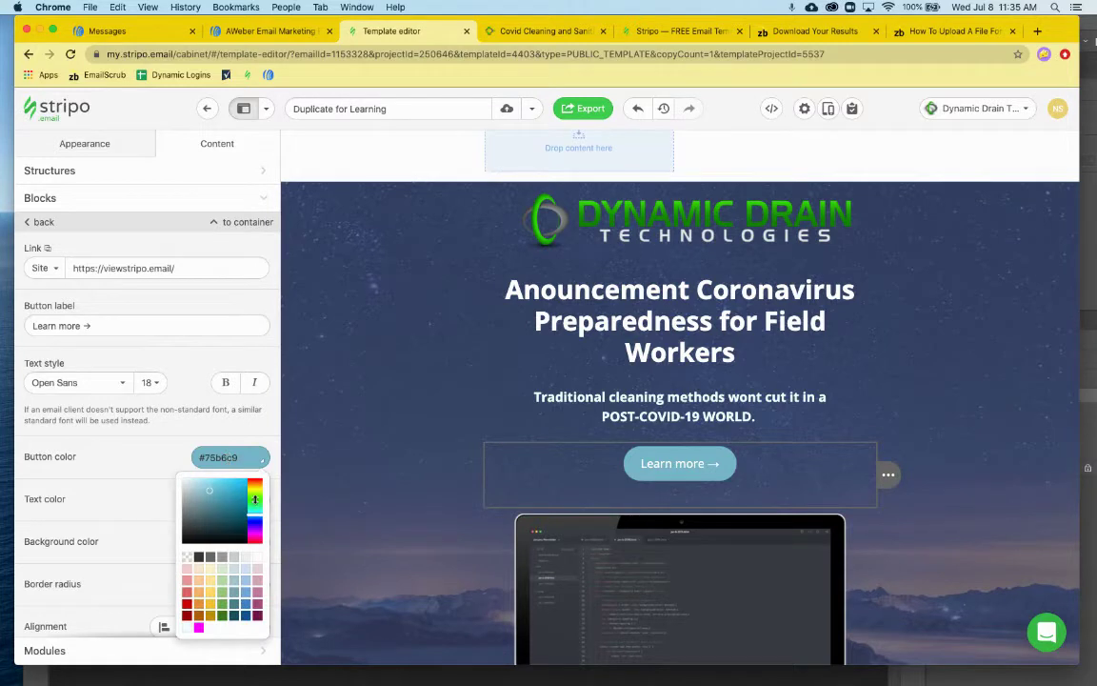
mouse_move(254, 499)
mouse_down()
mouse_move(238, 485)
mouse_move(247, 495)
mouse_up()
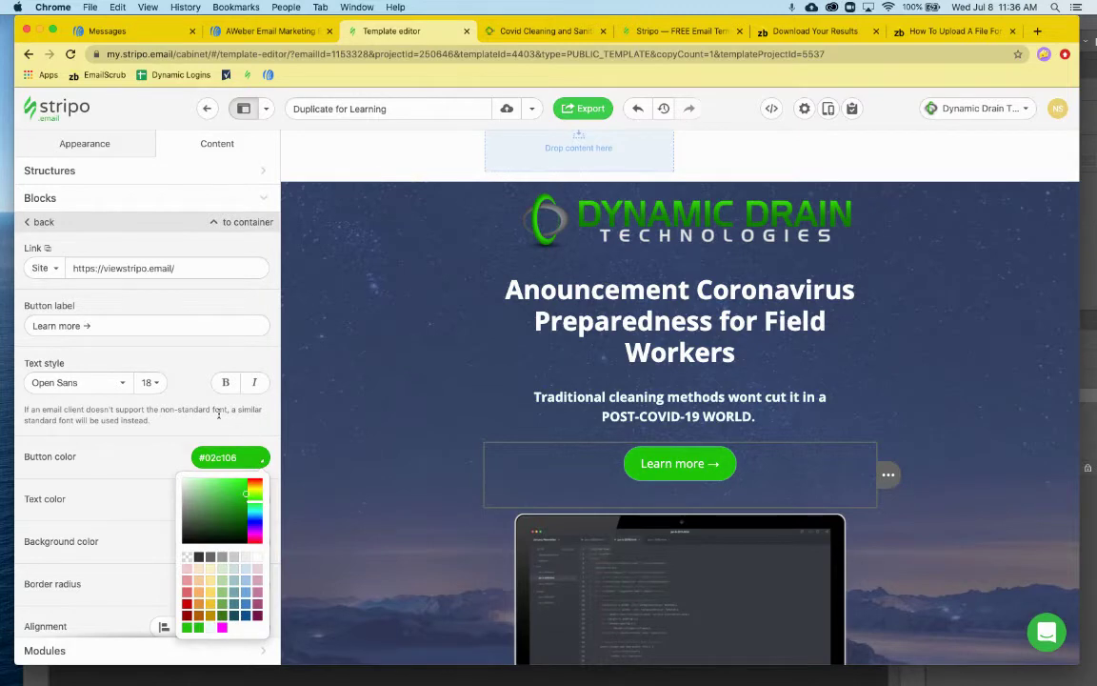
Format the Learn more button's label in Roboto, size 26, bold
click(118, 383)
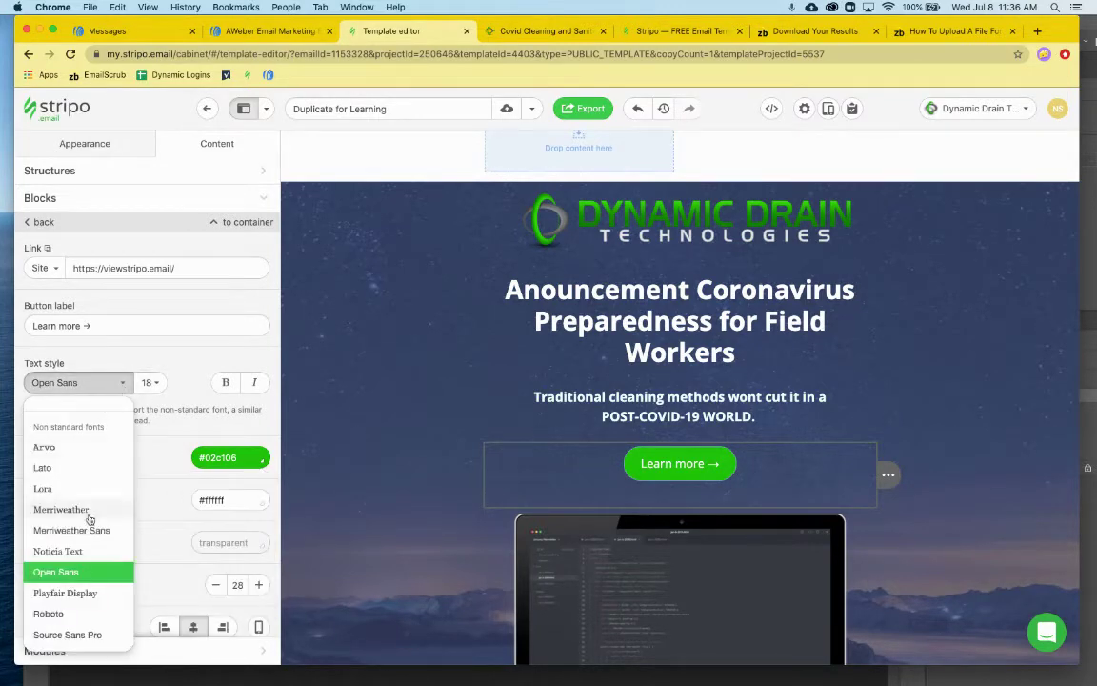
click(67, 612)
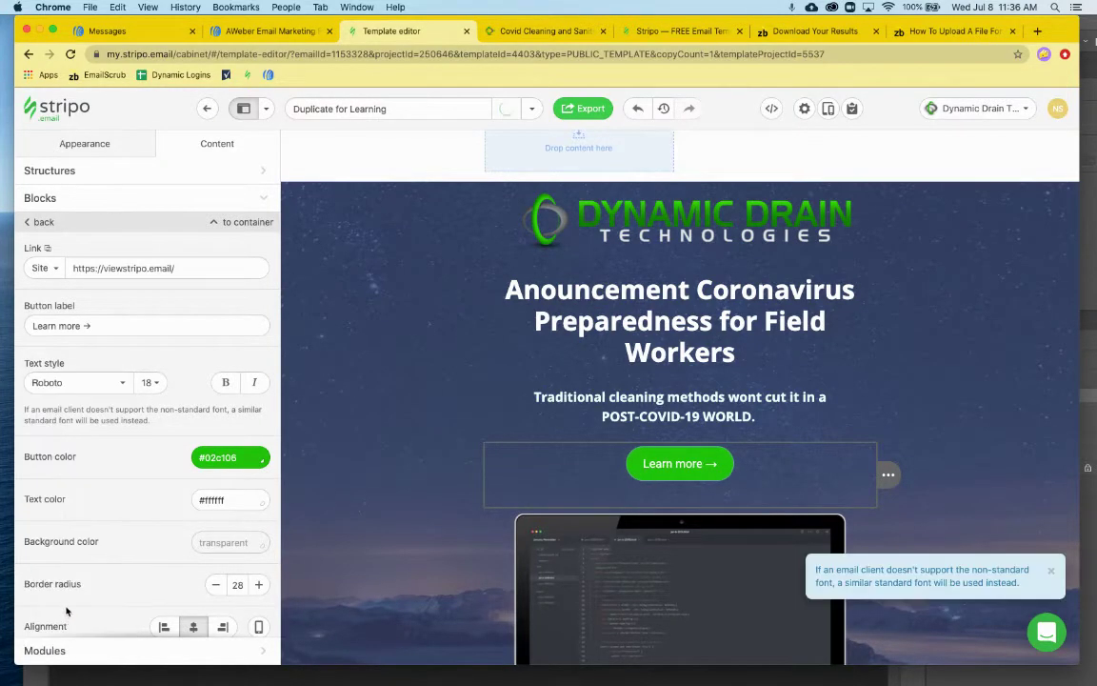
click(148, 381)
scroll(171, 562, down, 2)
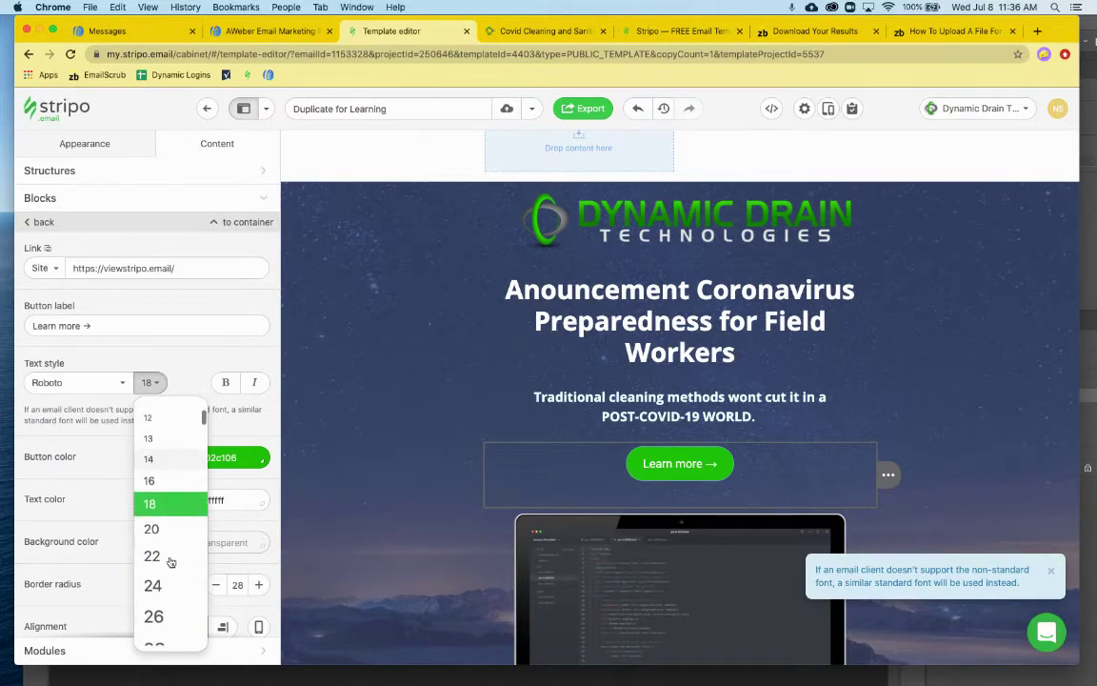
click(160, 617)
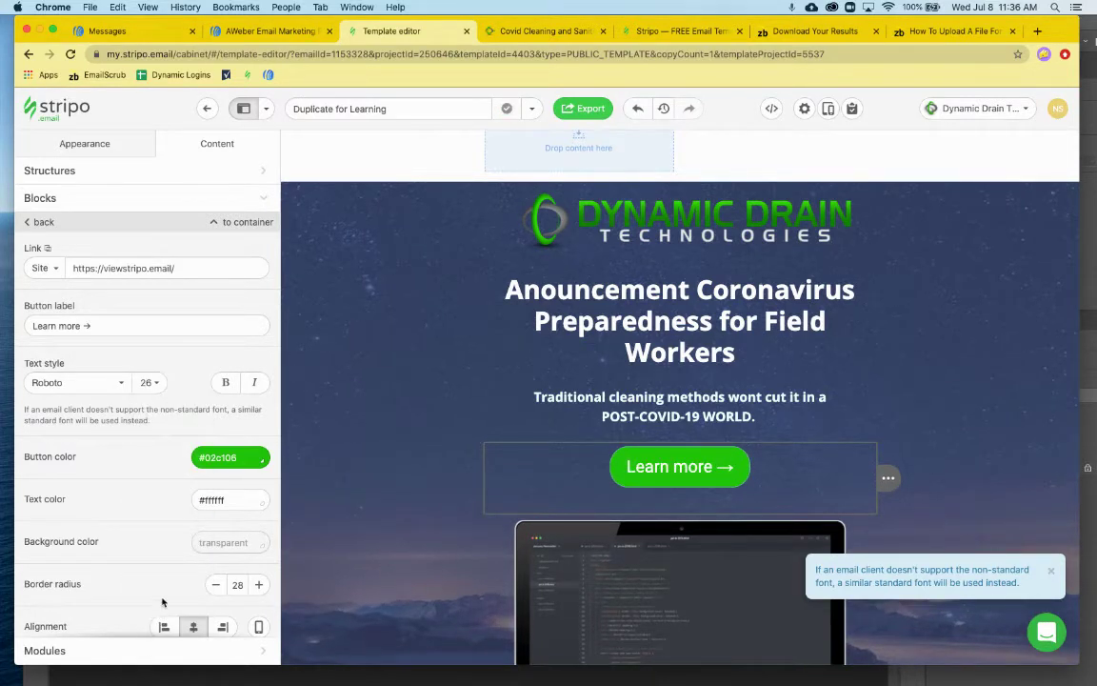
click(227, 382)
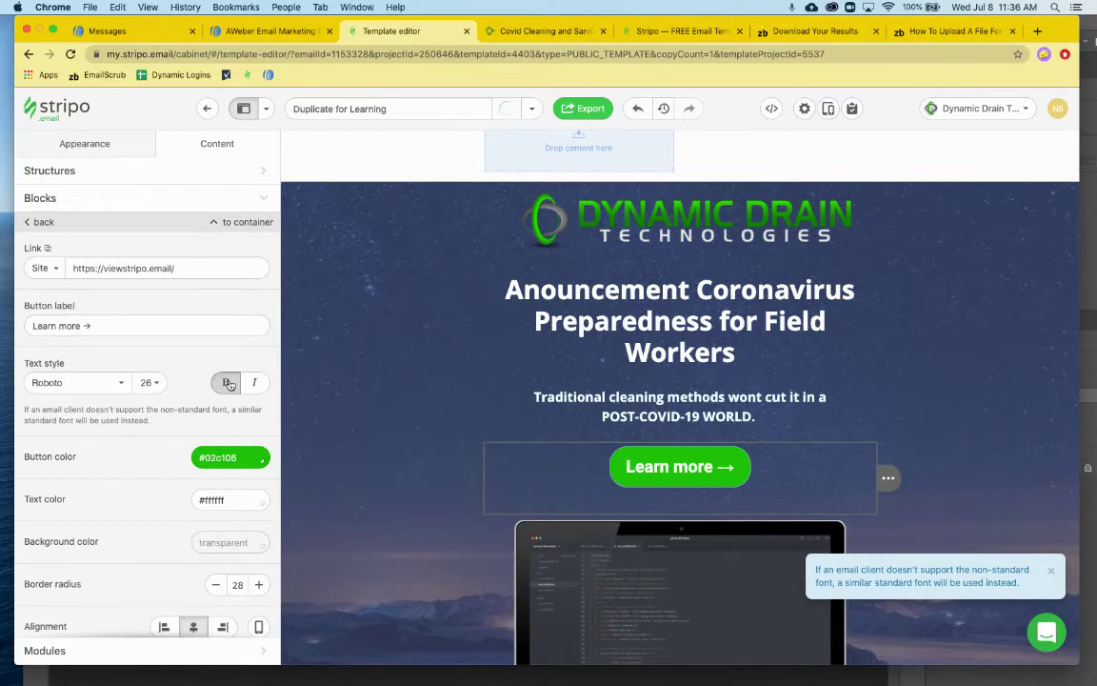
scroll(155, 489, down, 3)
scroll(157, 495, down, 3)
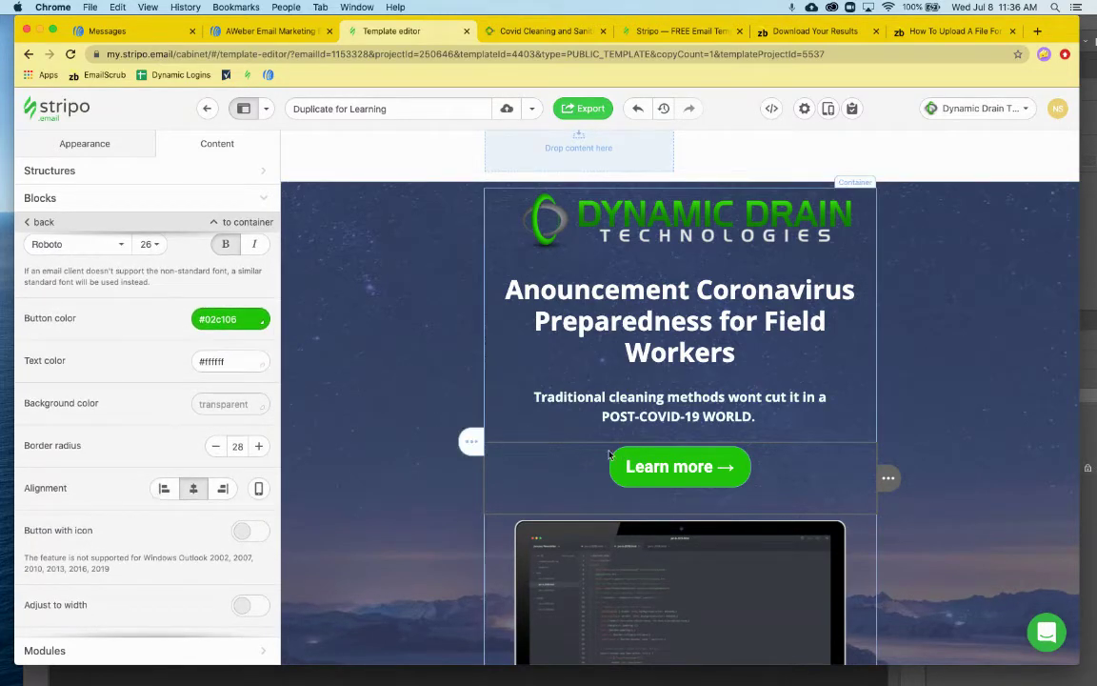
Reduce the Learn more button's border radius to 13
click(215, 447)
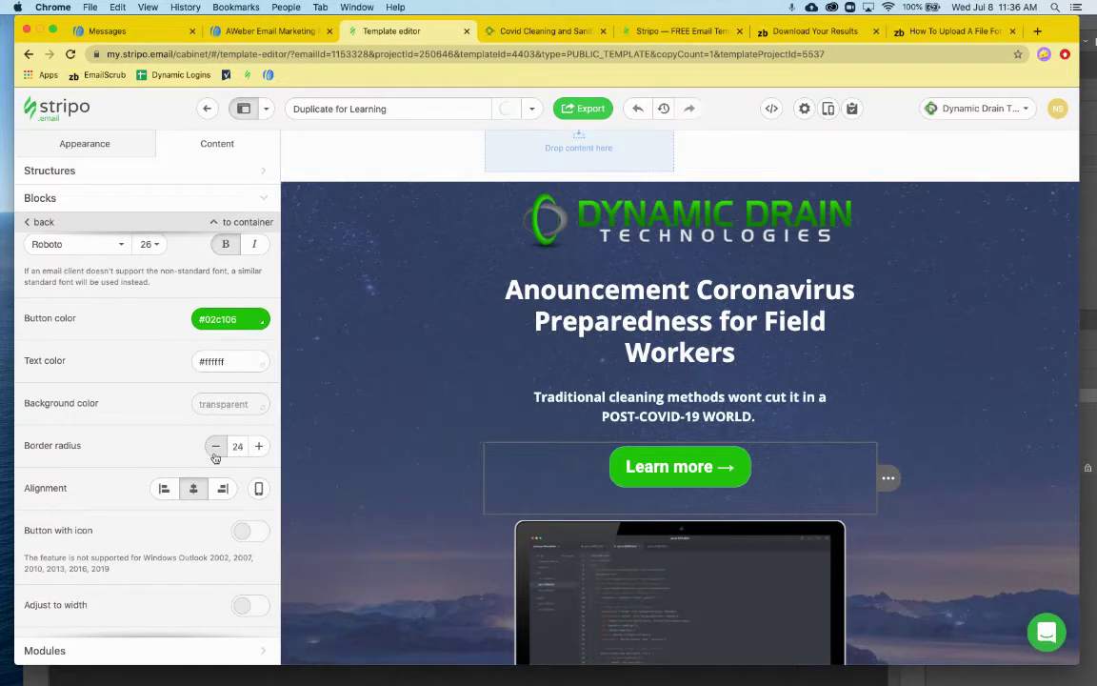
click(215, 447)
click(214, 454)
click(215, 453)
click(214, 453)
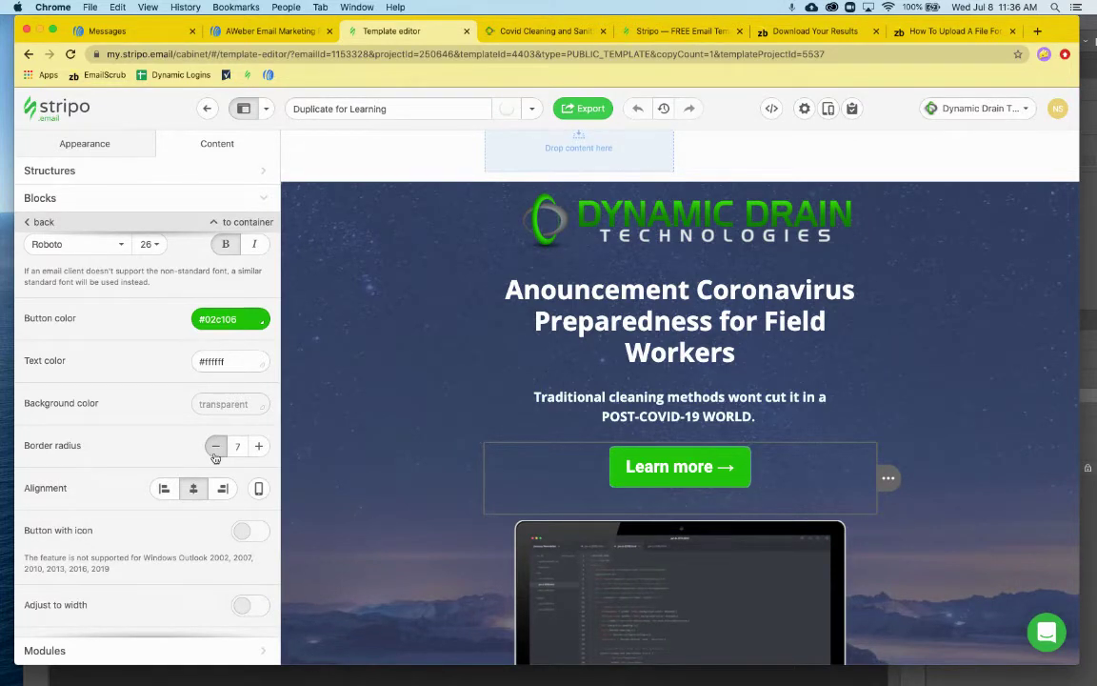
click(259, 447)
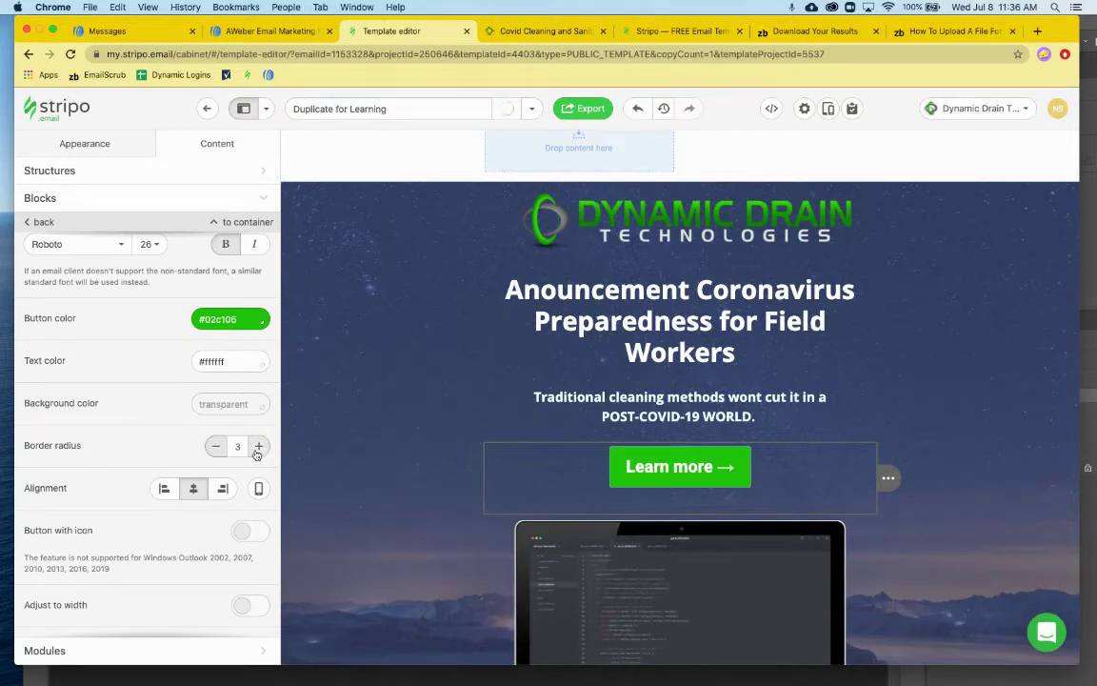
click(258, 447)
click(258, 447)
click(258, 447)
click(258, 447)
click(258, 446)
click(258, 447)
click(258, 446)
click(259, 446)
click(258, 446)
click(216, 447)
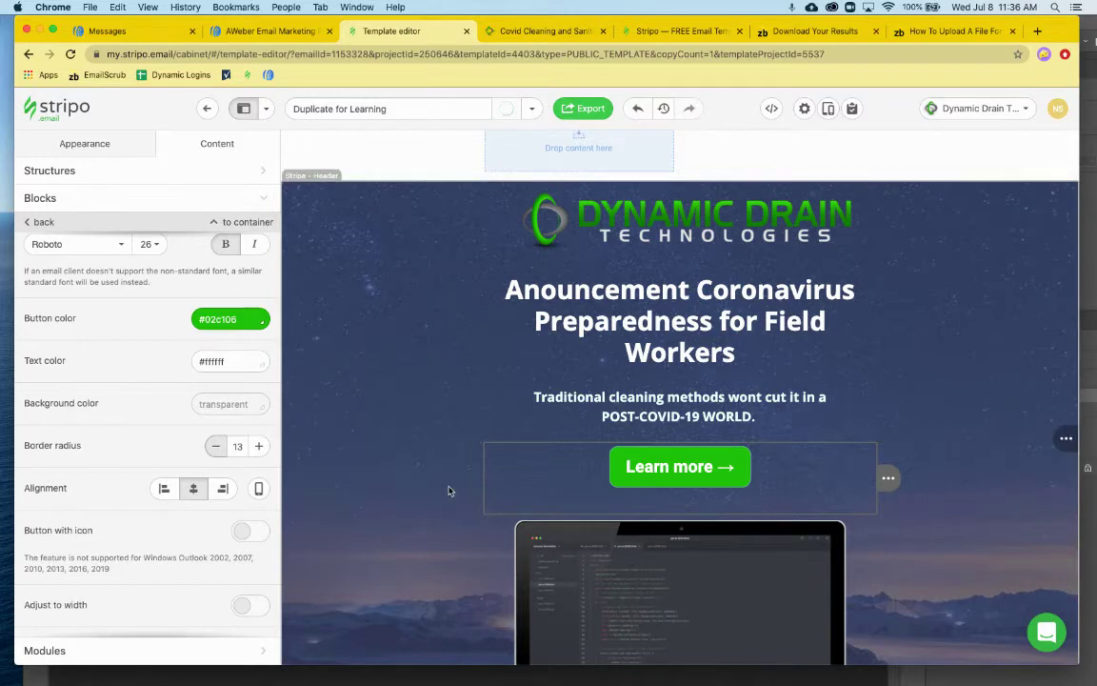
Move the Learn more button block below the laptop image, above the Design emails people love heading
scroll(447, 487, down, 5)
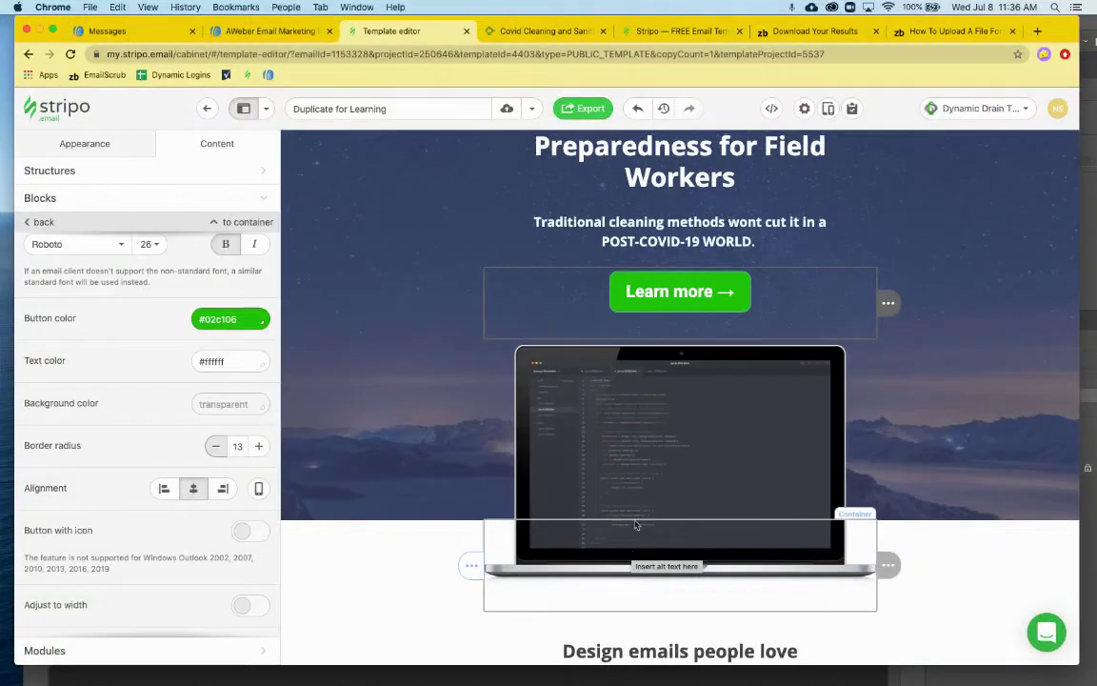
scroll(892, 305, up, 2)
scroll(892, 304, up, 2)
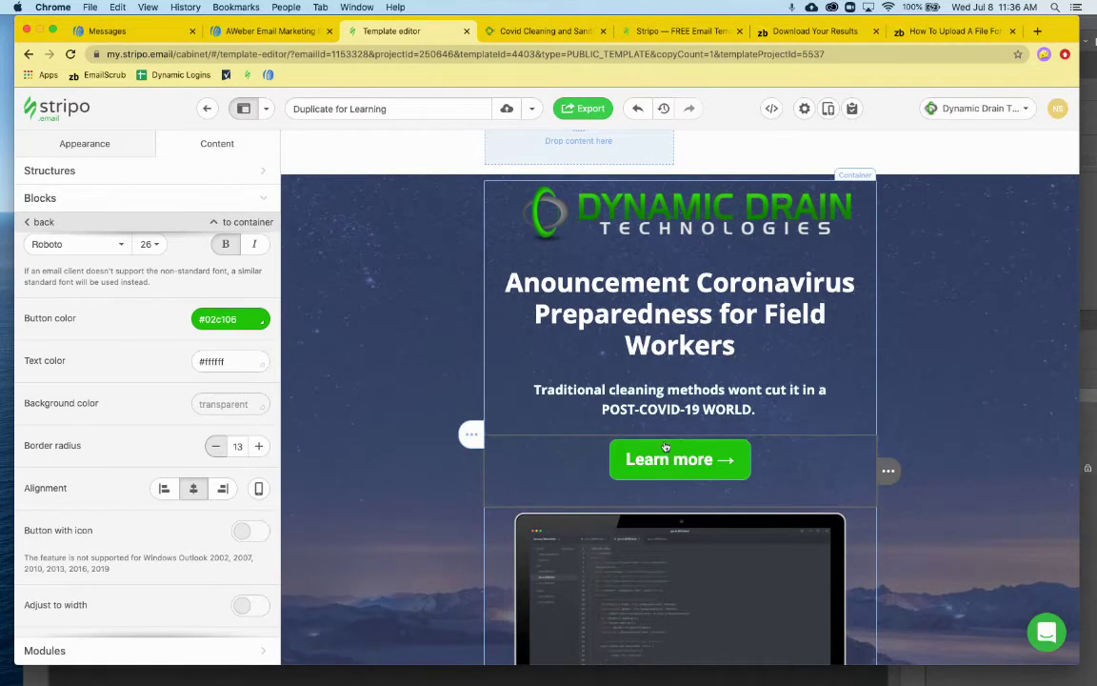
scroll(637, 507, down, 4)
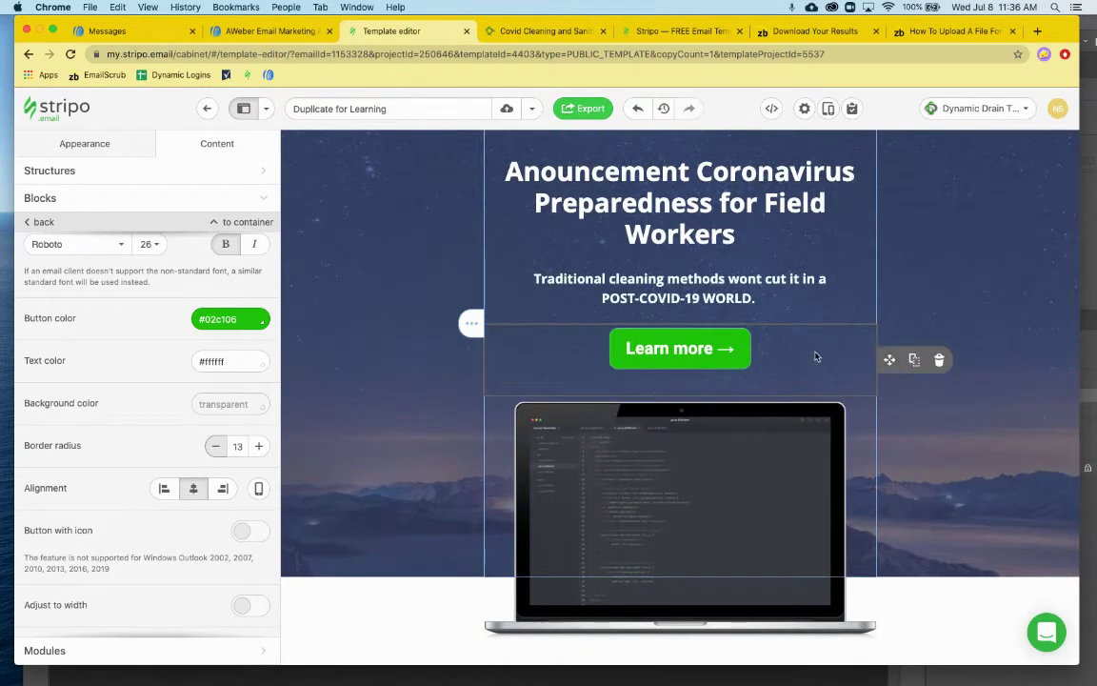
mouse_move(888, 360)
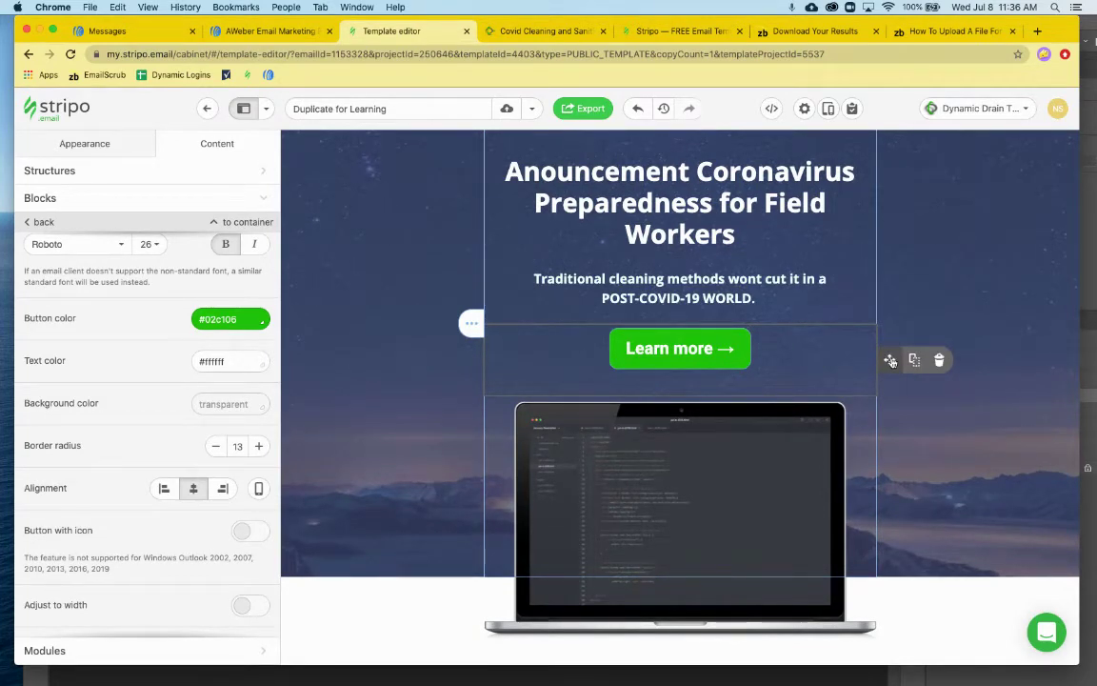
drag(890, 360, 720, 531)
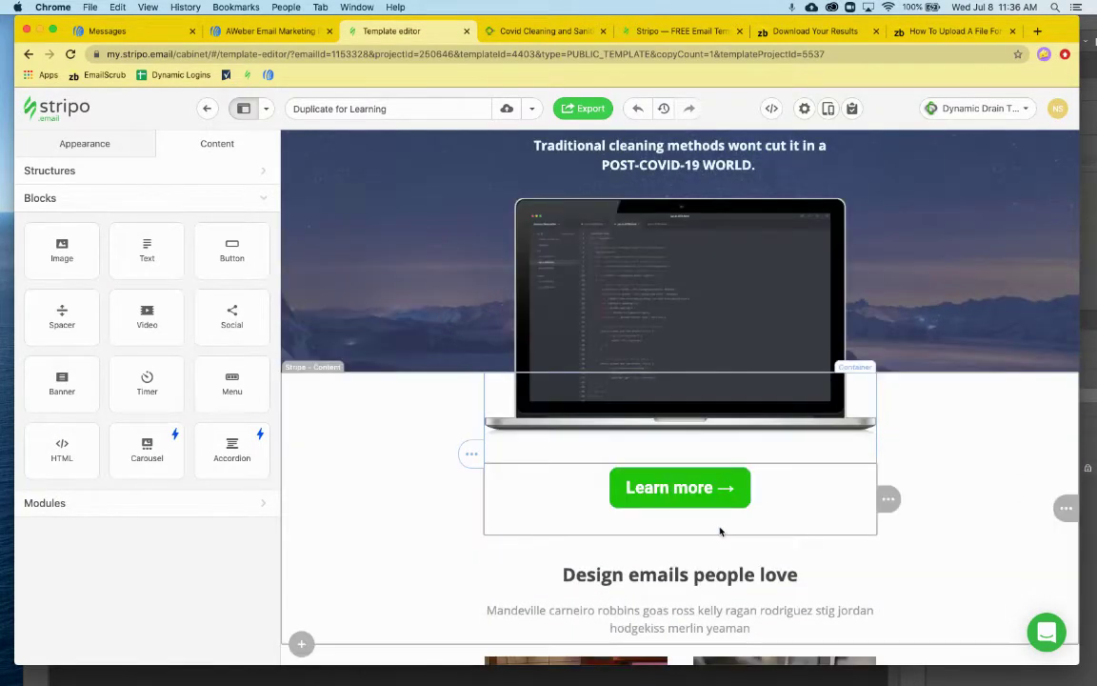
scroll(952, 474, up, 2)
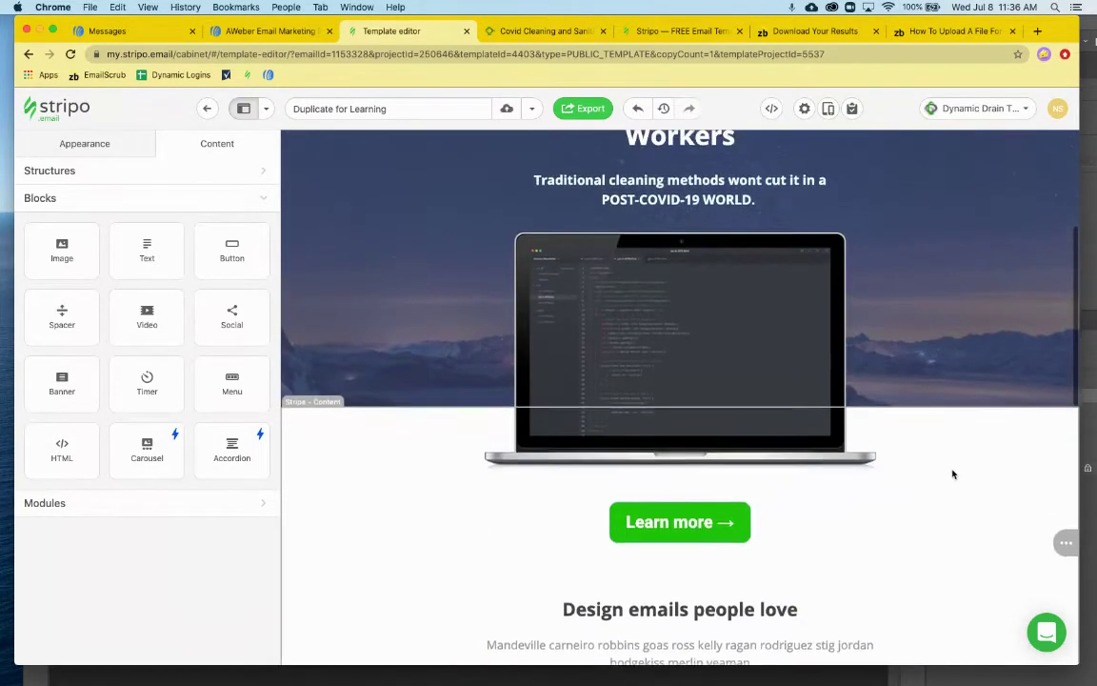
Select the laptop image block, switch to Photoshop and look through the open logo, disinfectant, spray gun and backpack sprayer documents
click(724, 372)
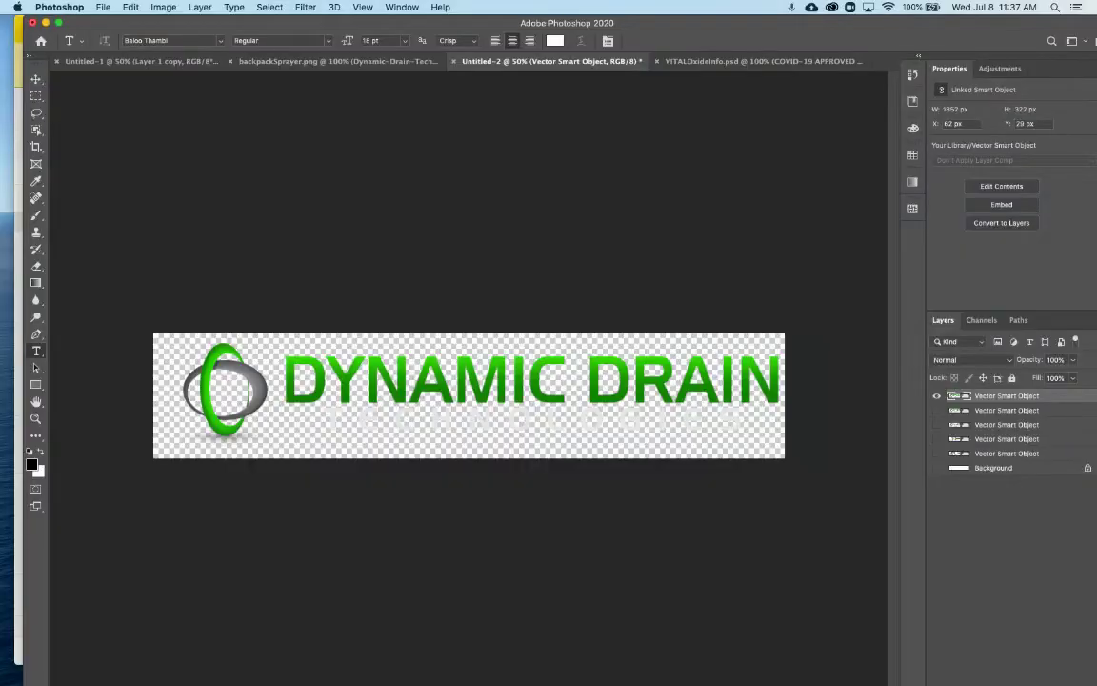
click(728, 69)
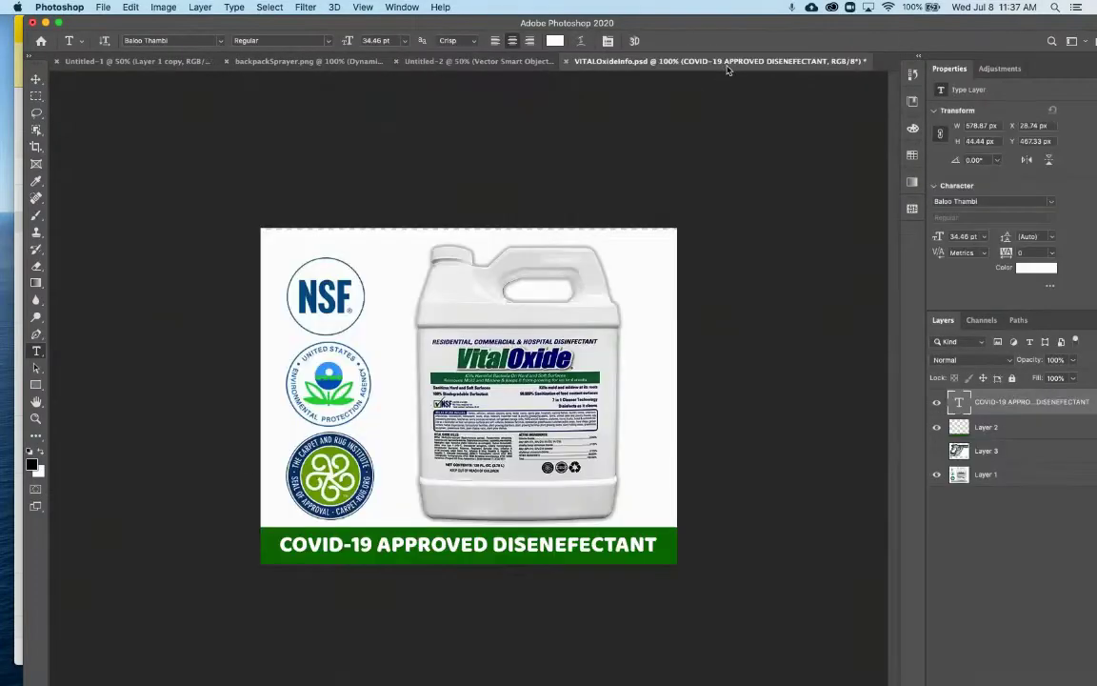
click(167, 69)
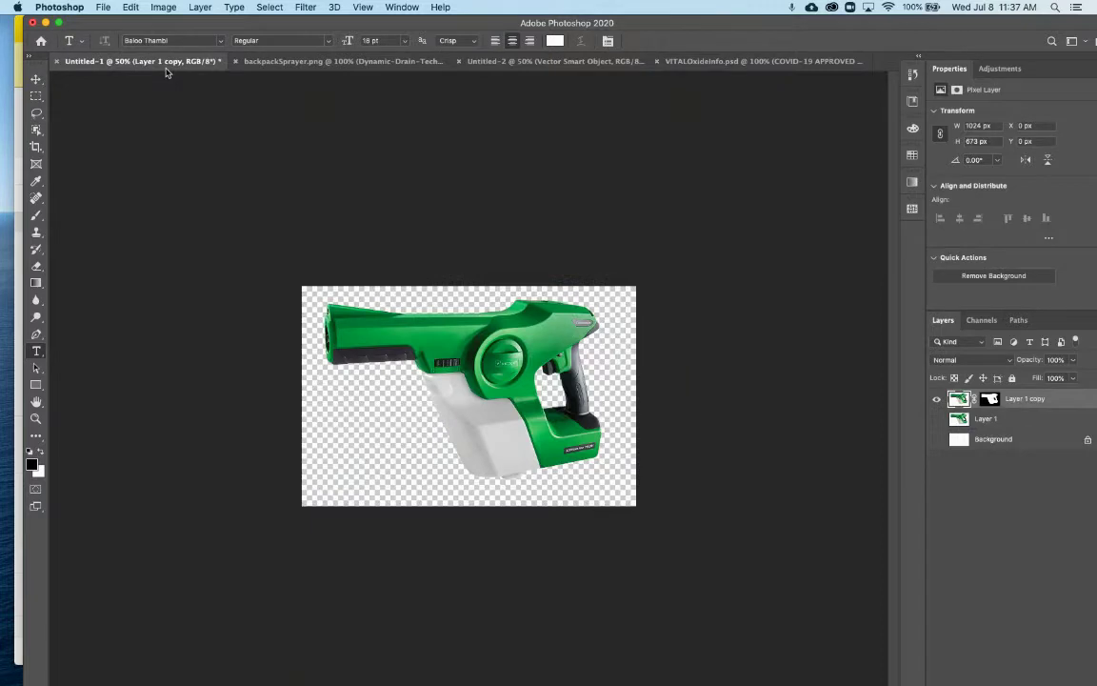
click(738, 62)
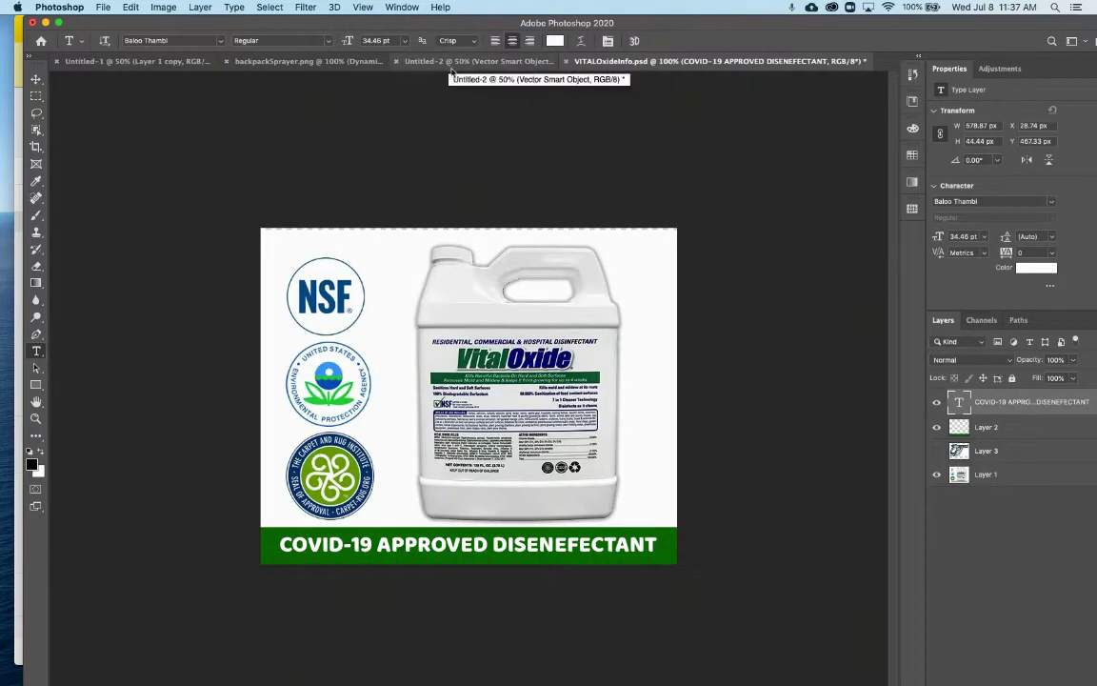
click(410, 63)
click(324, 65)
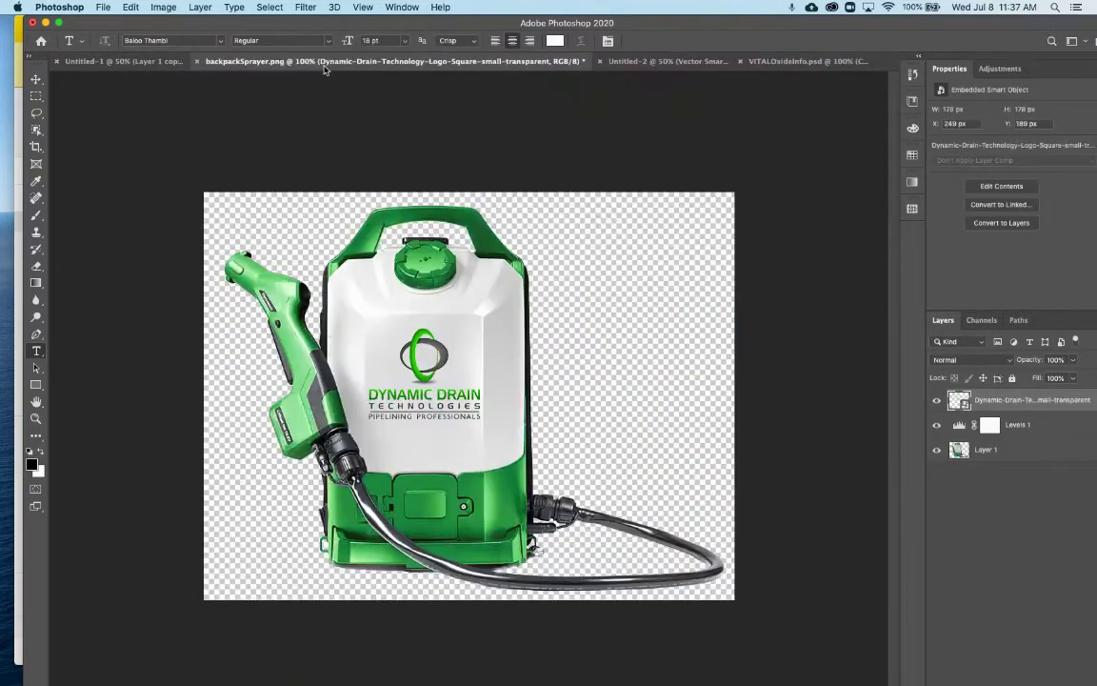
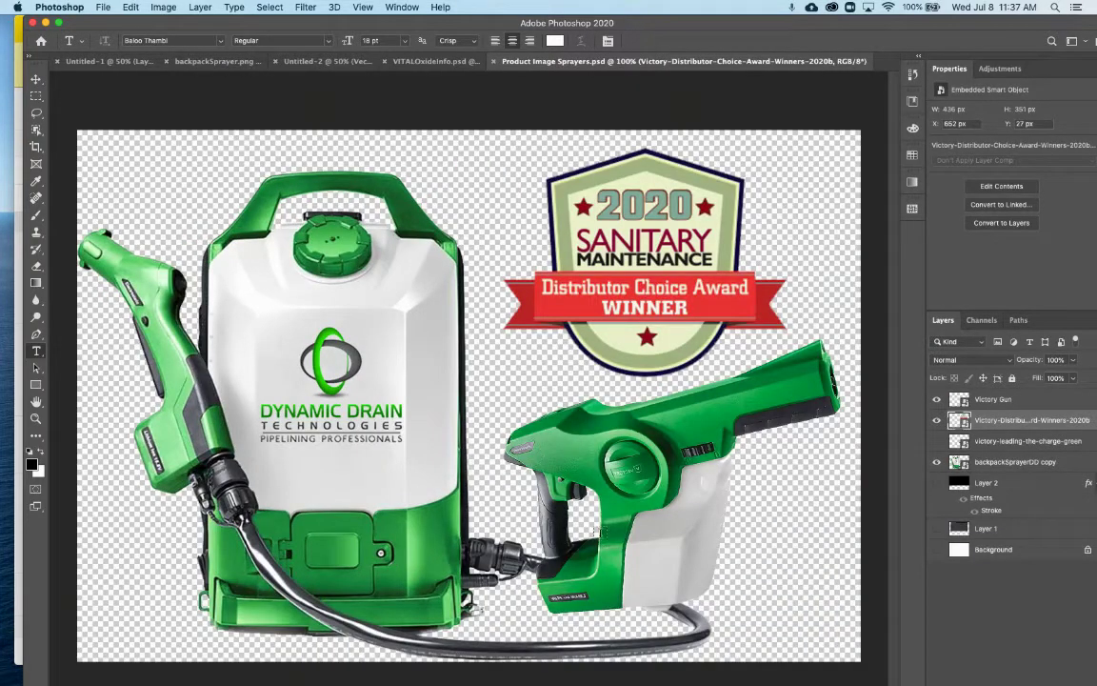
Compare the combined artwork in Product Image Sprayers.psd with the separate spray gun and backpackSprayer.png images
key(super+minus)
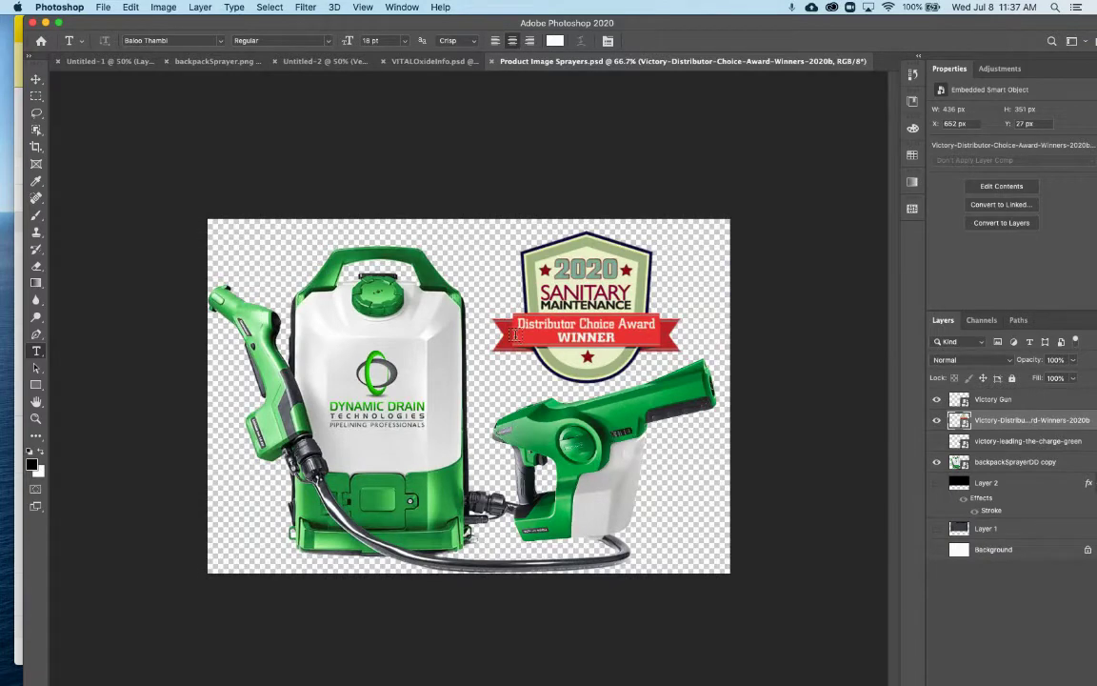
click(401, 62)
click(334, 61)
click(273, 63)
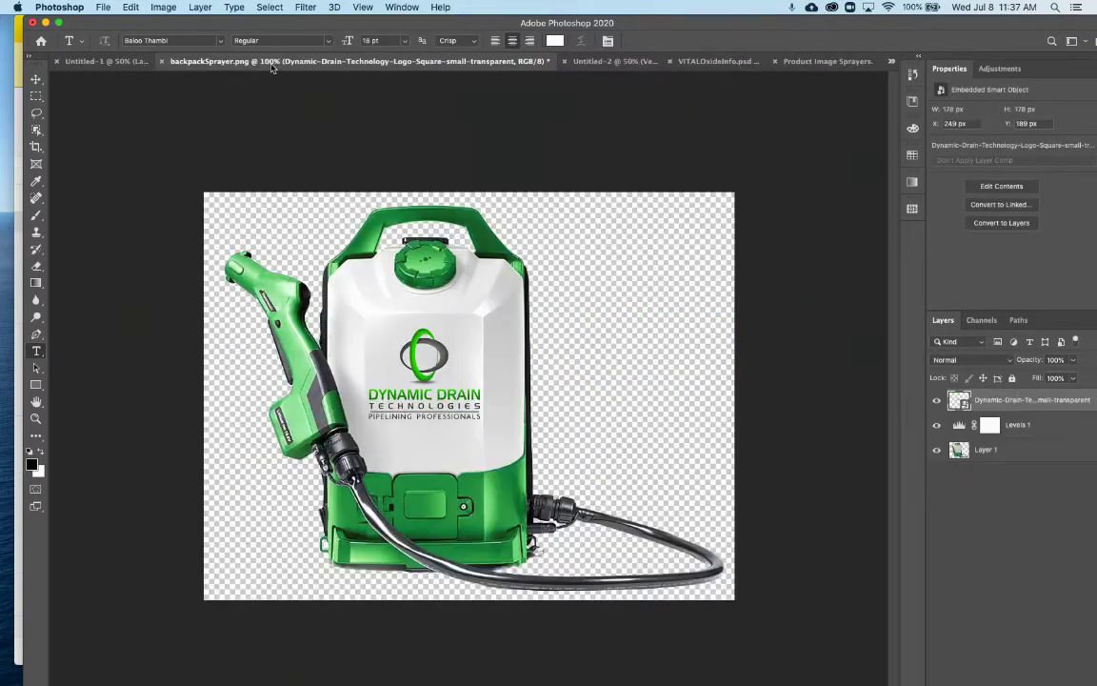
click(92, 64)
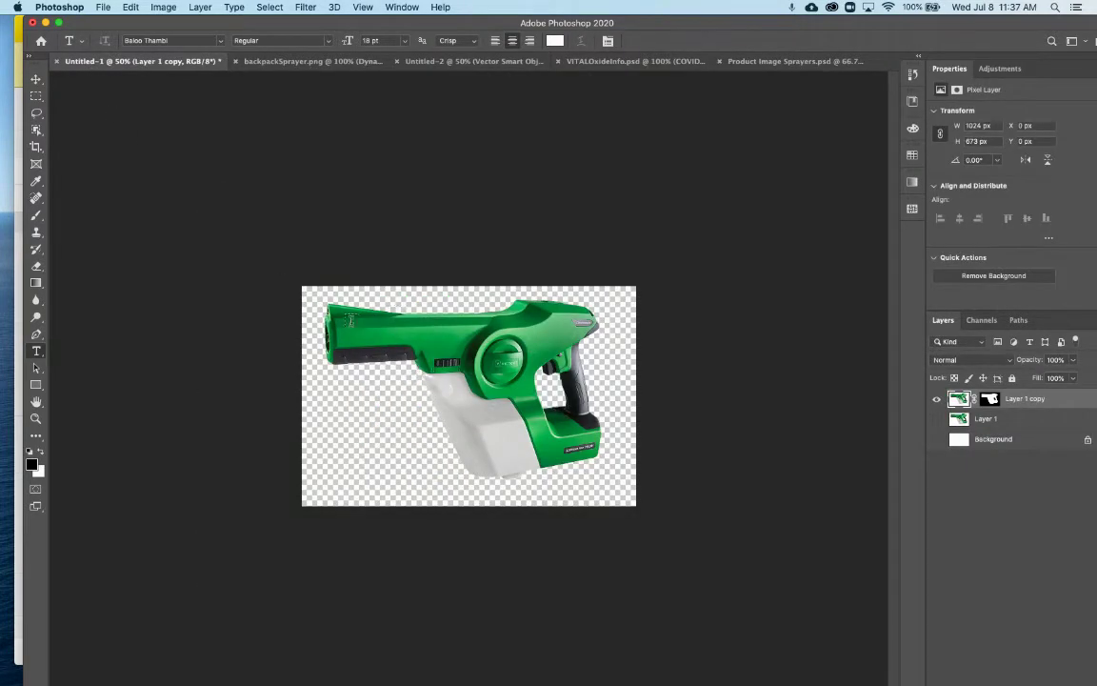
click(298, 60)
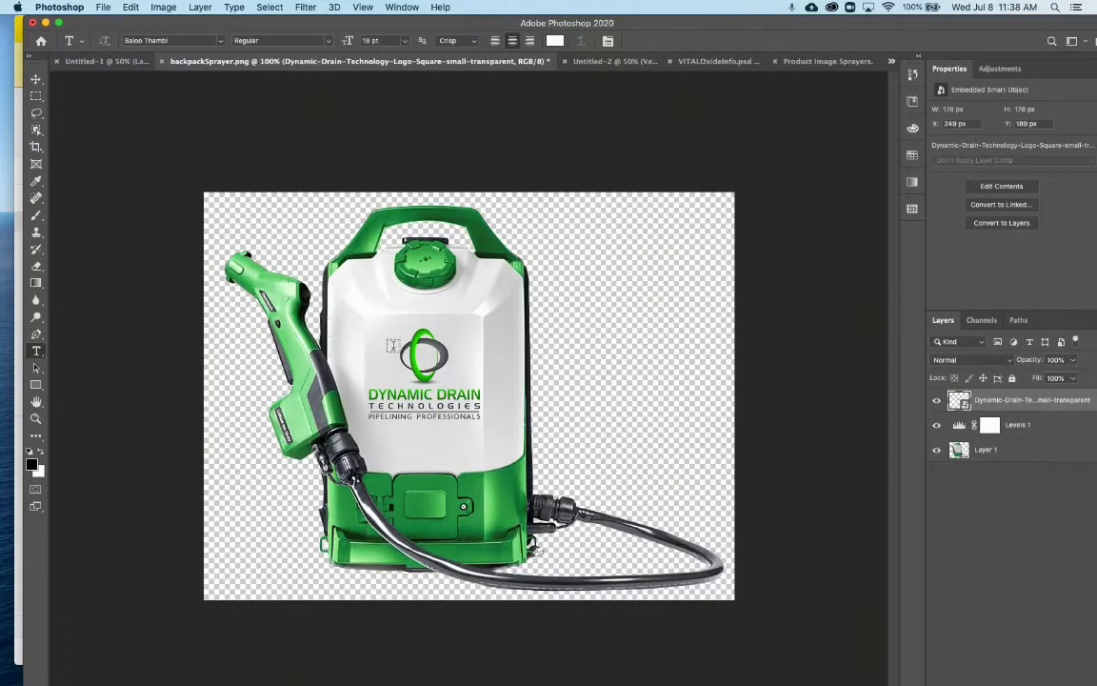
click(37, 128)
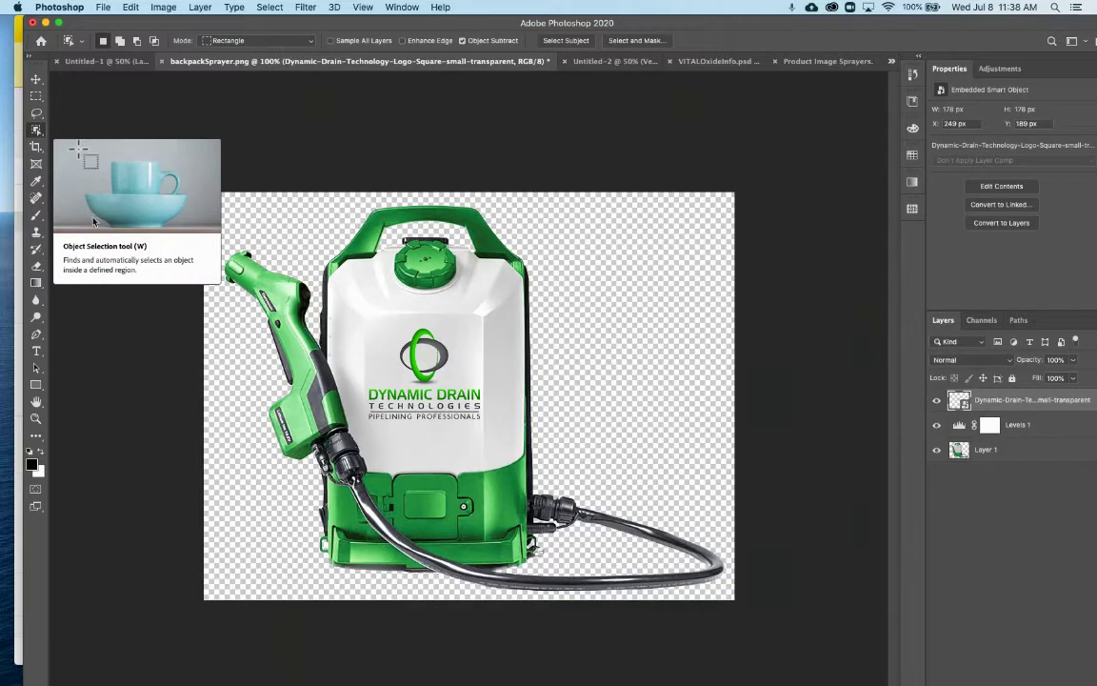
click(806, 63)
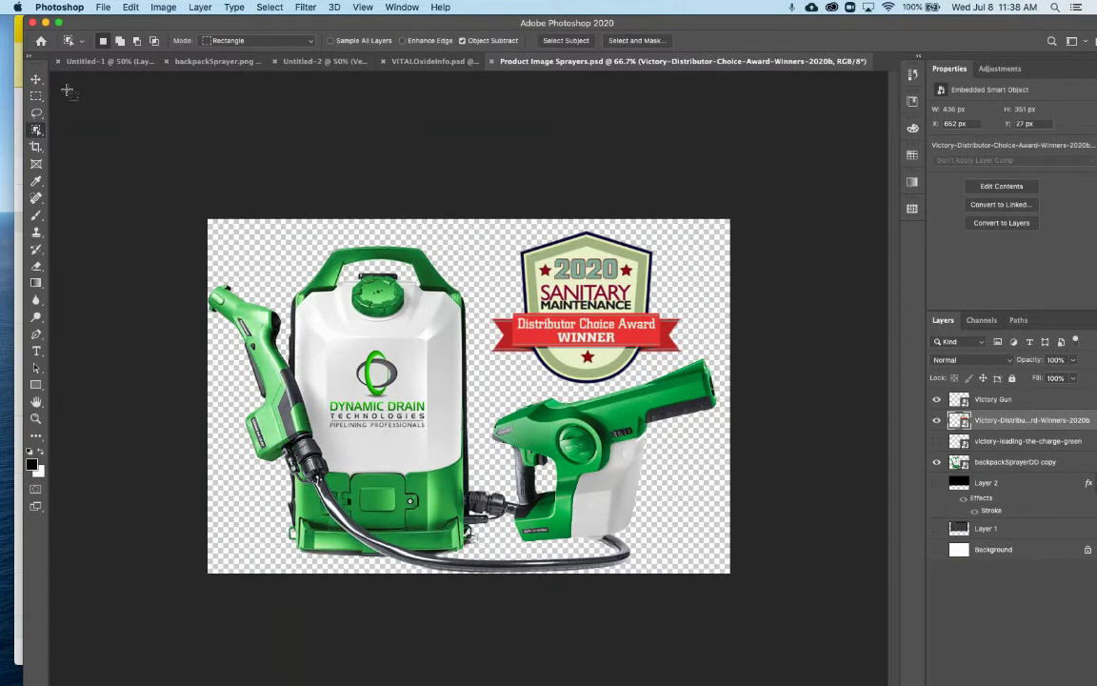
Reposition the Photoshop window and switch to the Stripo template in Chrome to examine the laptop image block
click(37, 78)
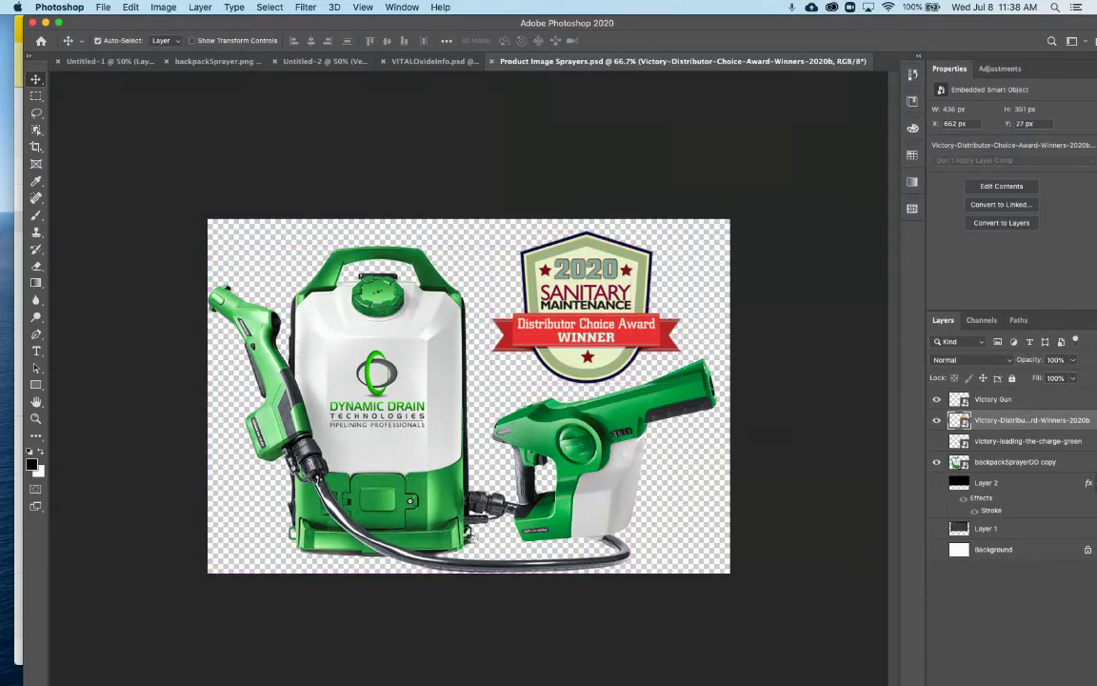
key(super+Tab)
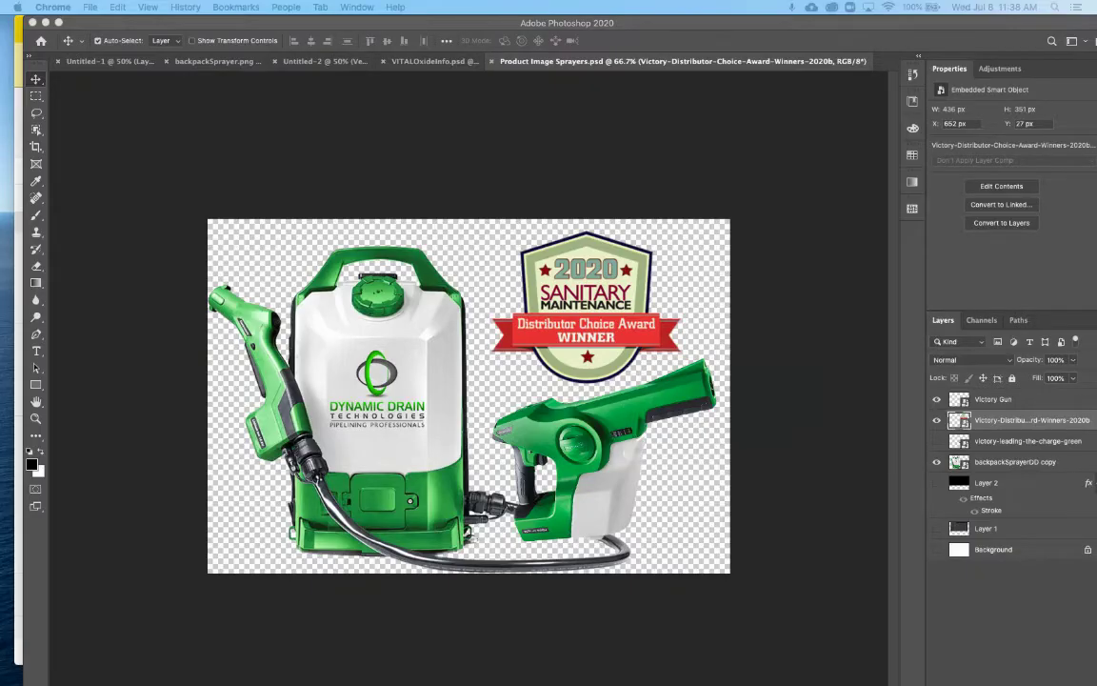
click(328, 540)
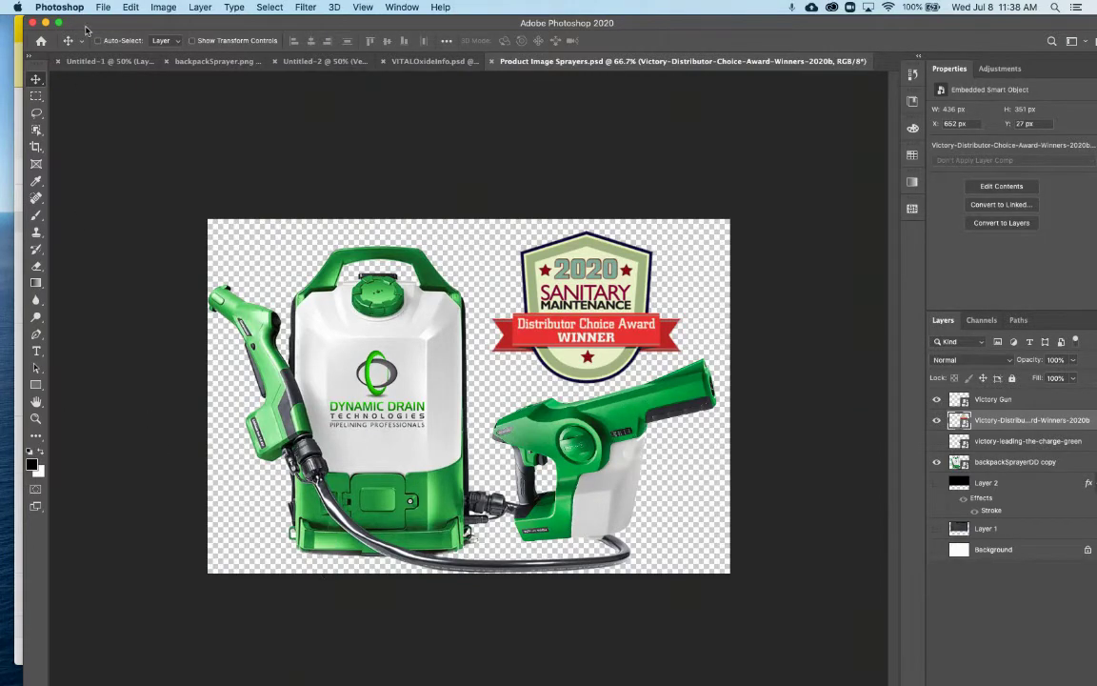
drag(79, 26, 71, 53)
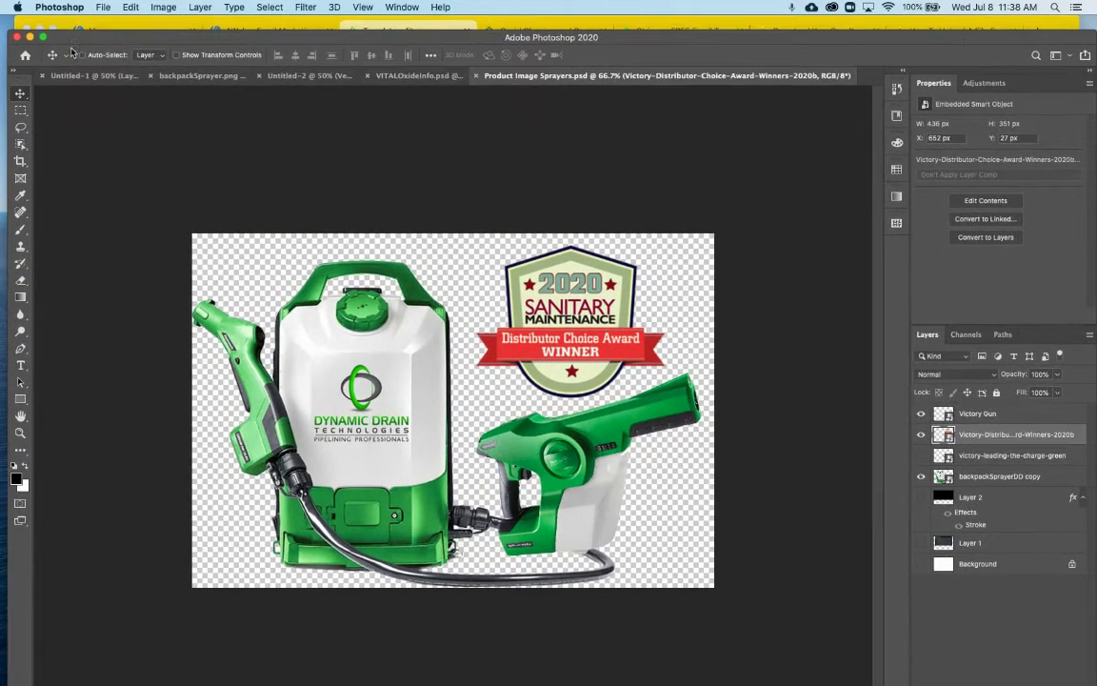
click(413, 27)
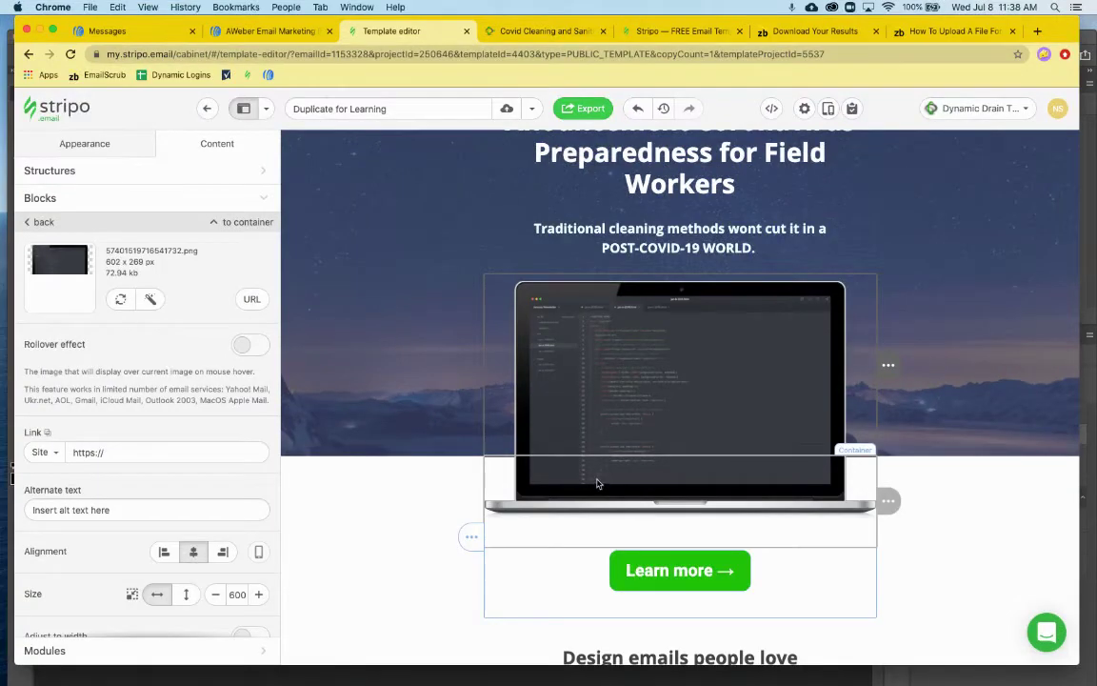
Switch to Photoshop, hide the sprayer and award badge layers in Product Image Sprayers.psd, and show Layer 1 with the laptop image
key(super+Tab)
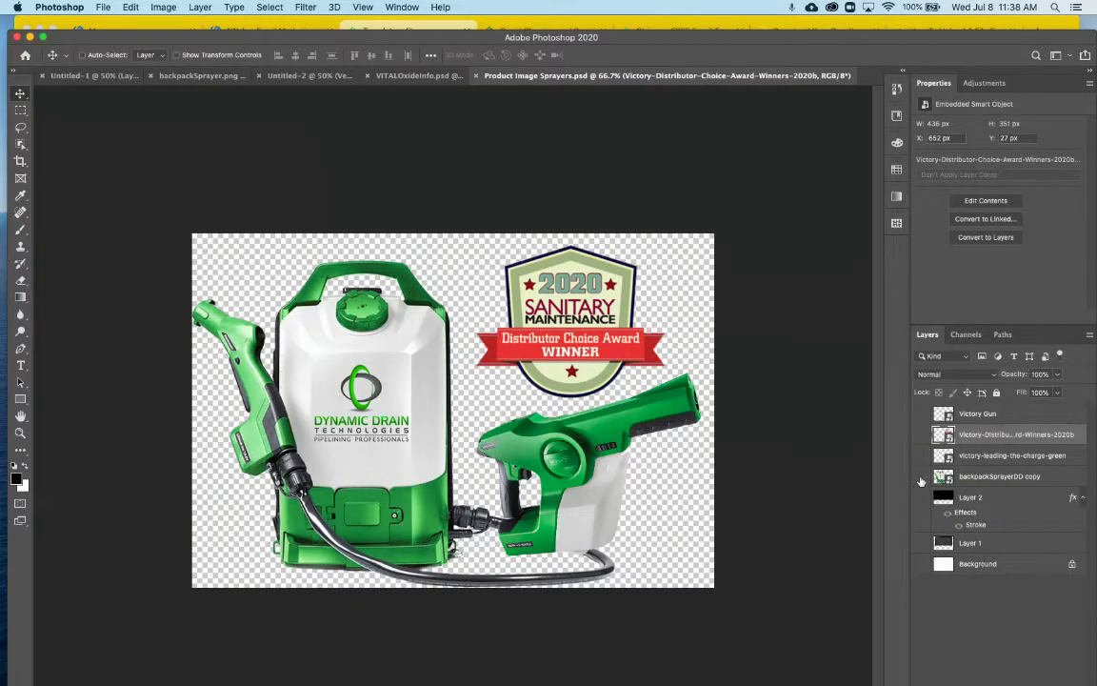
drag(922, 414, 918, 523)
click(919, 546)
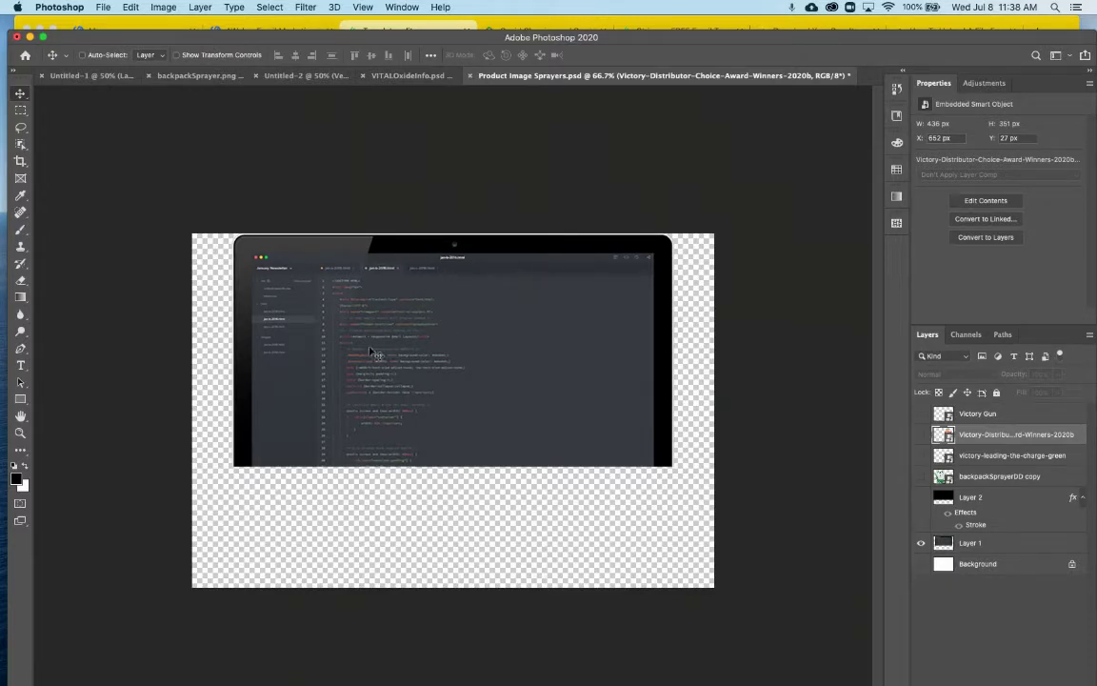
Check the canvas size of Product Image Sprayers.psd without changing it
click(131, 7)
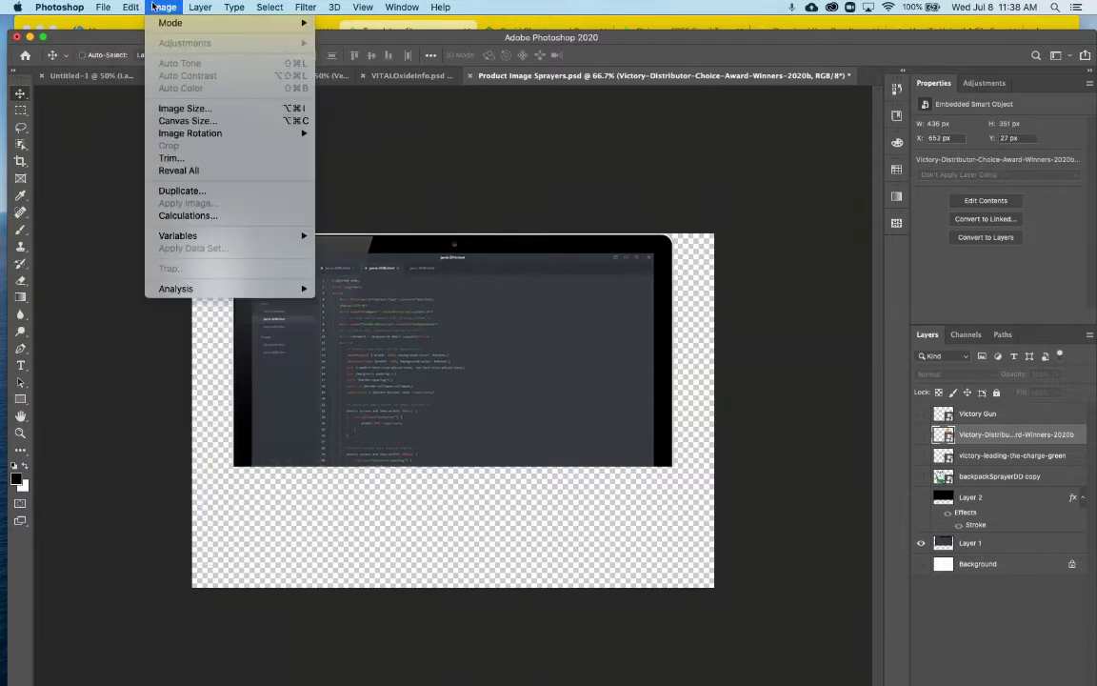
click(181, 124)
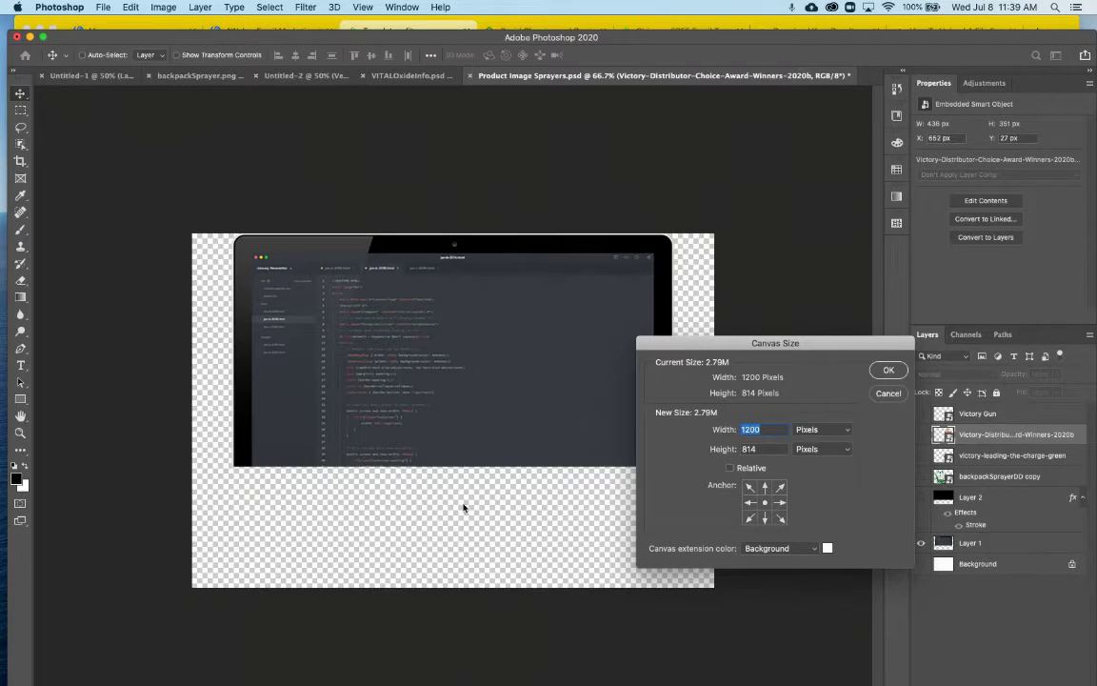
click(888, 394)
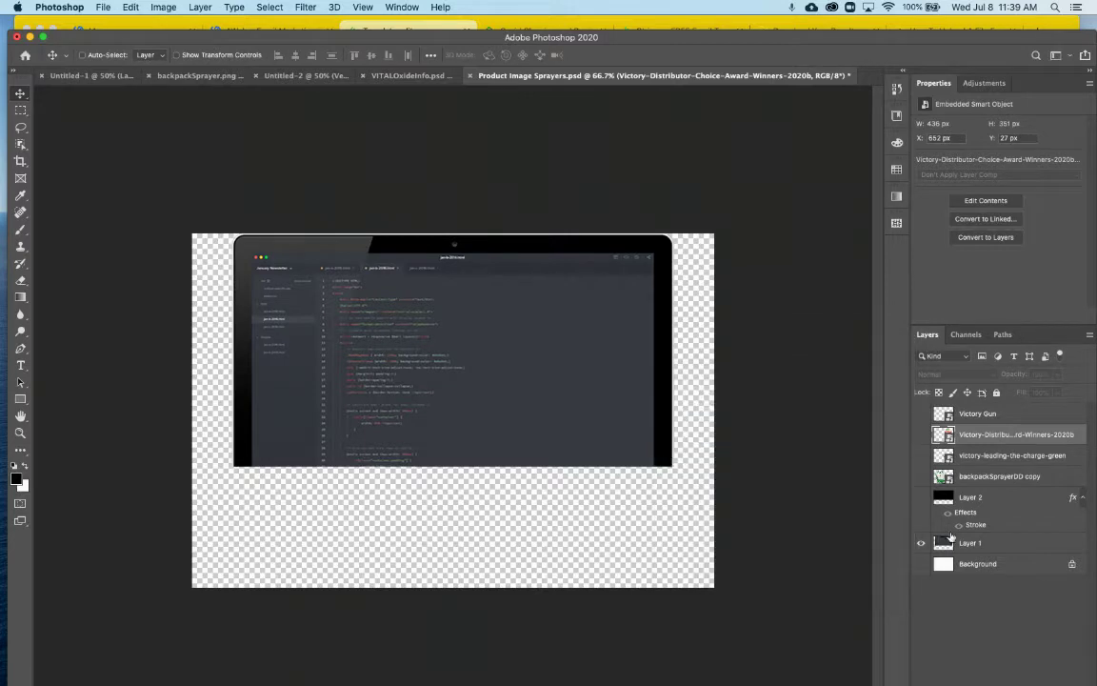
Show Layer 2 with its stroke effect alongside the laptop image on Layer 1, and select Layer 2
click(920, 543)
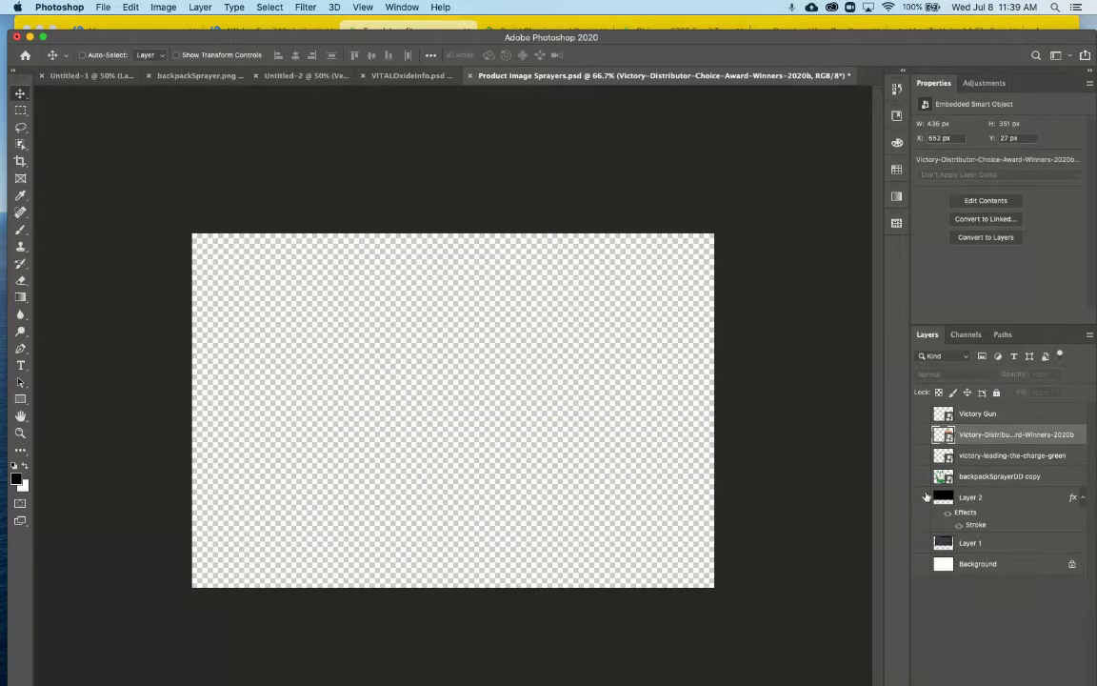
click(920, 544)
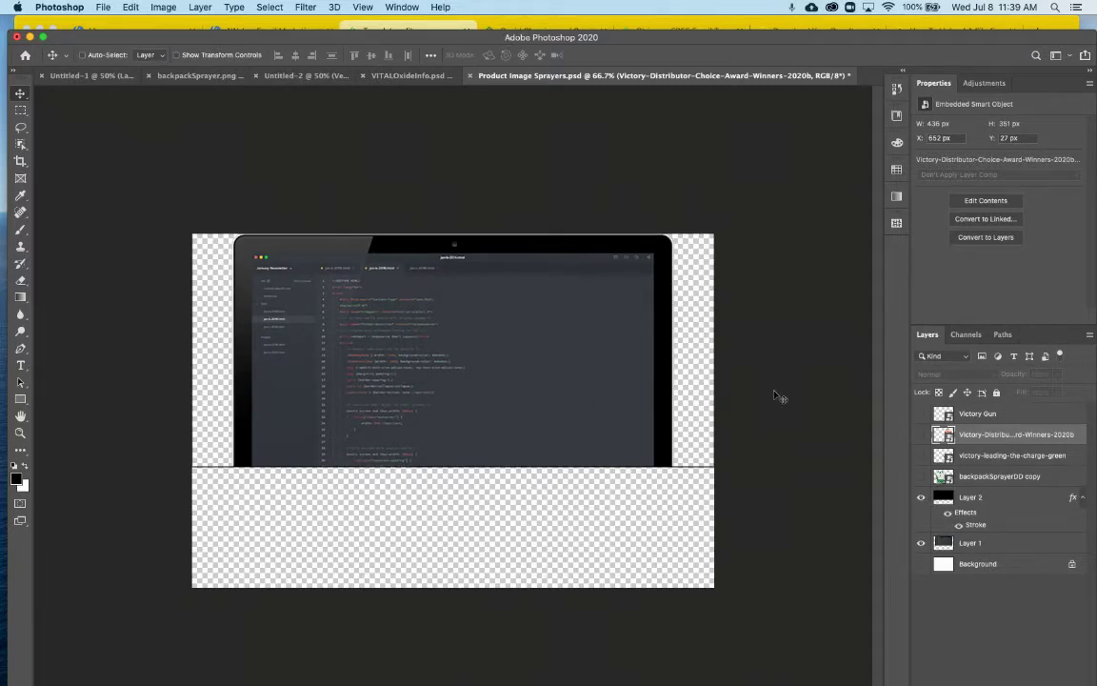
click(1011, 506)
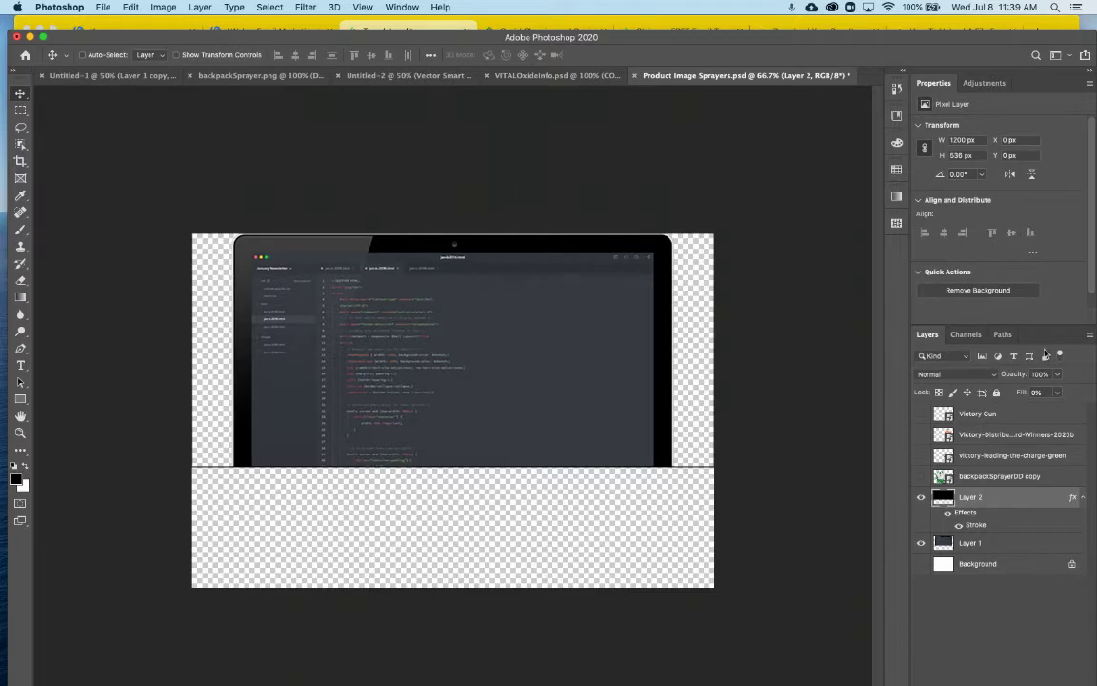
Hide Layer 2 and Layer 1, and show the Victory Gun, award badge and backpack sprayer layers, keeping victory-leading-the-charge-green hidden
click(920, 498)
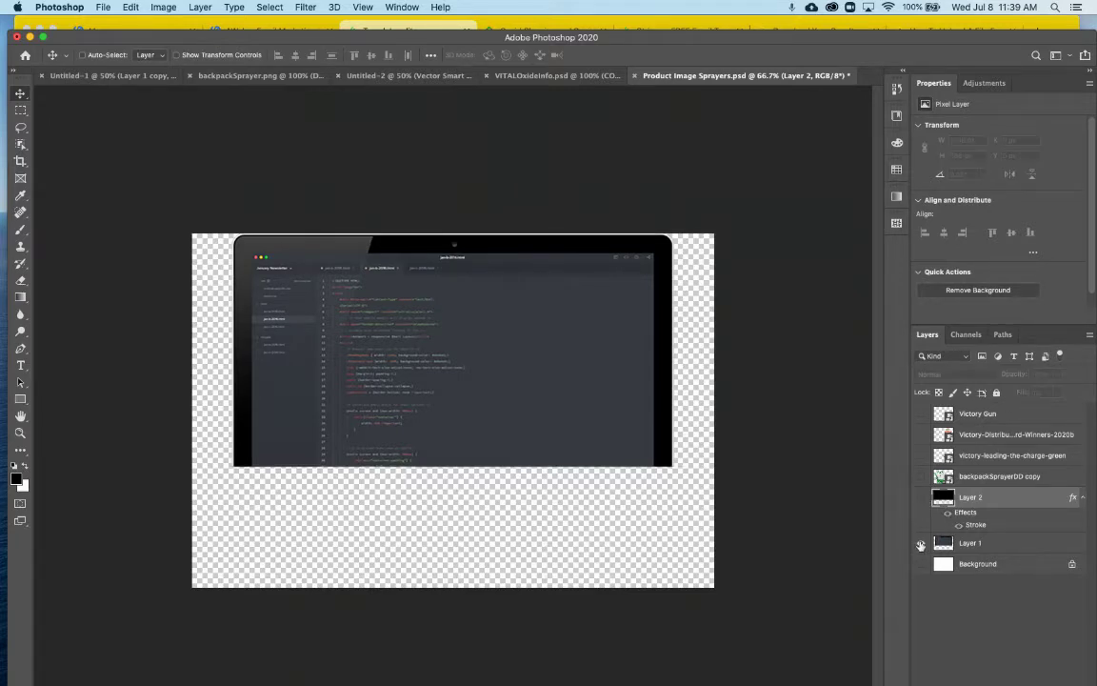
click(920, 542)
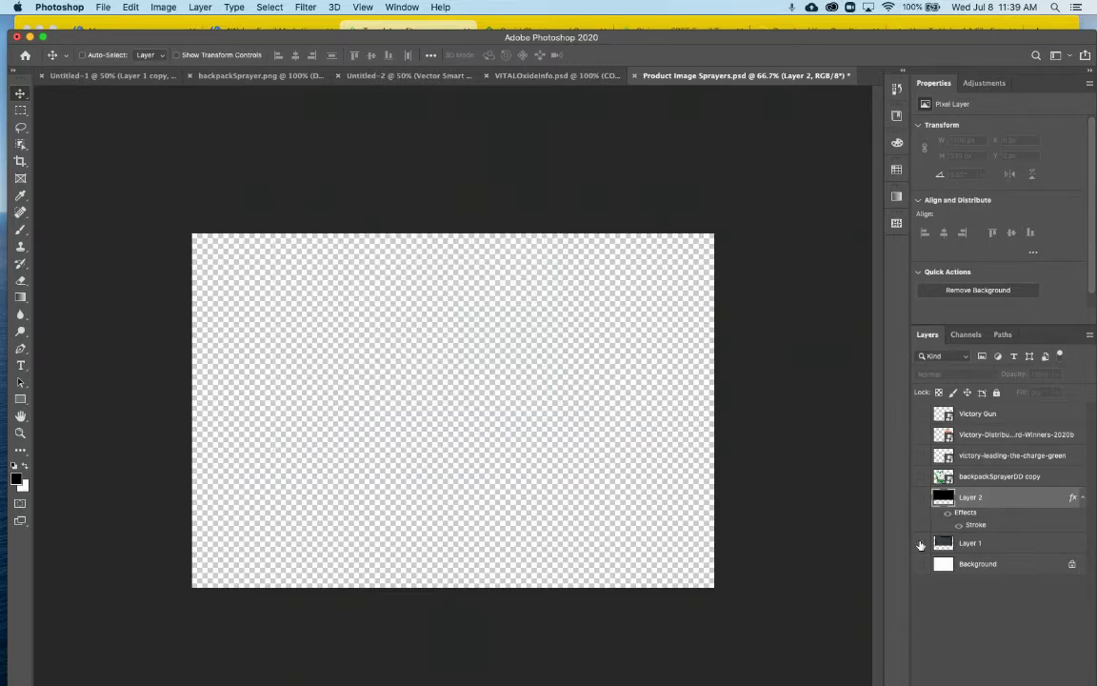
click(921, 415)
click(921, 434)
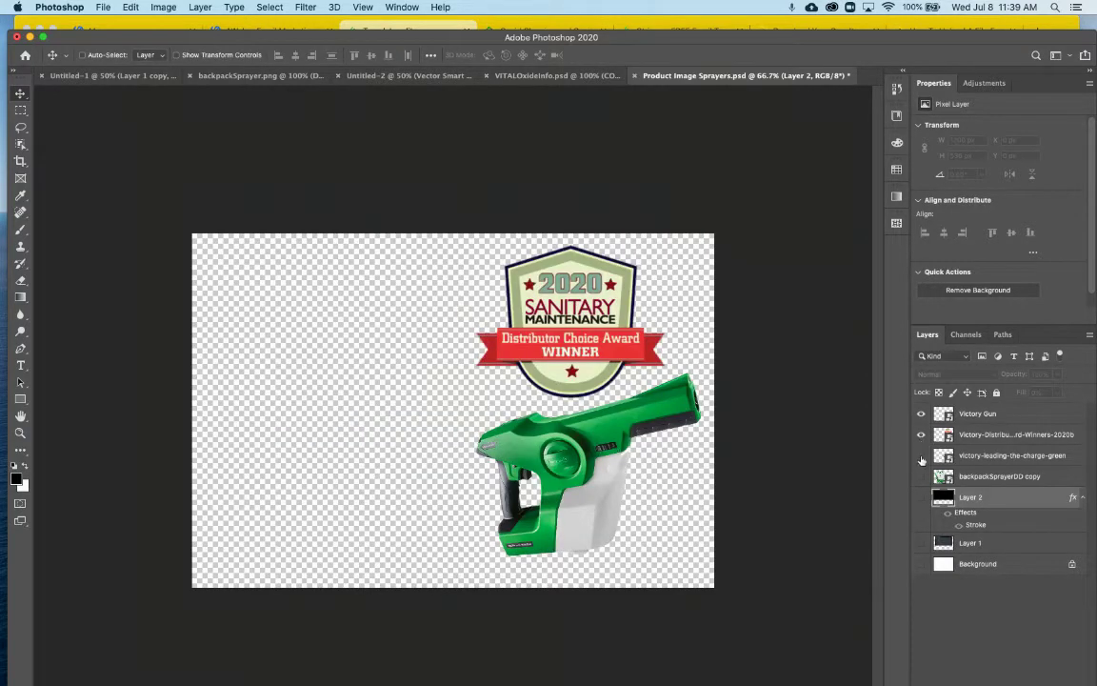
click(921, 476)
click(921, 455)
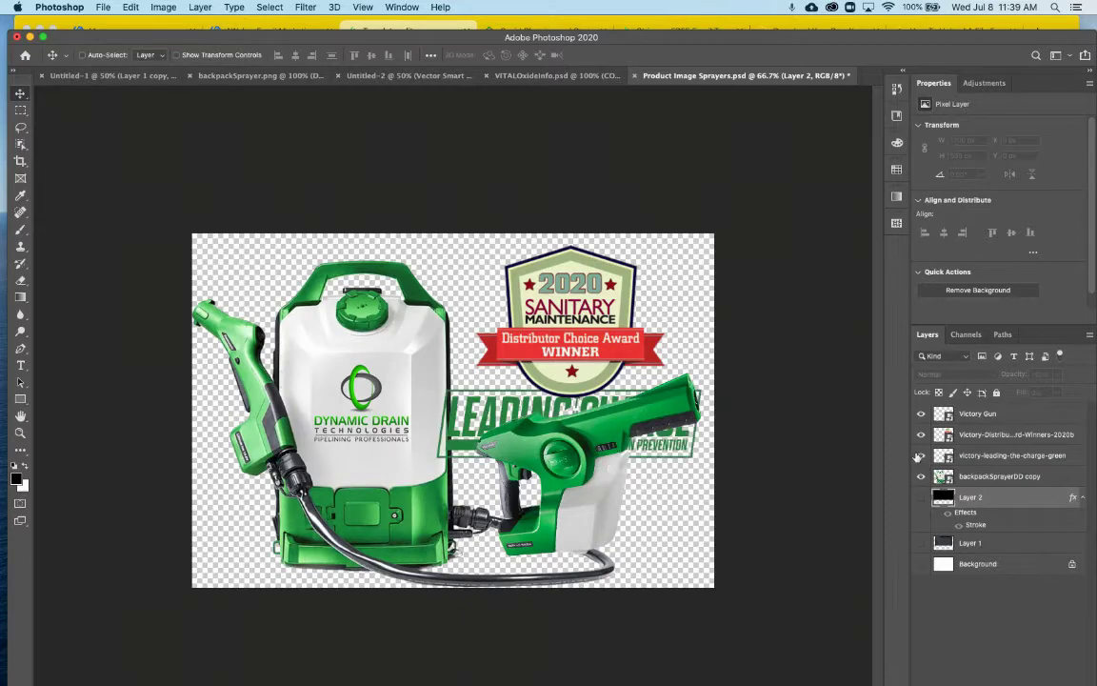
click(920, 456)
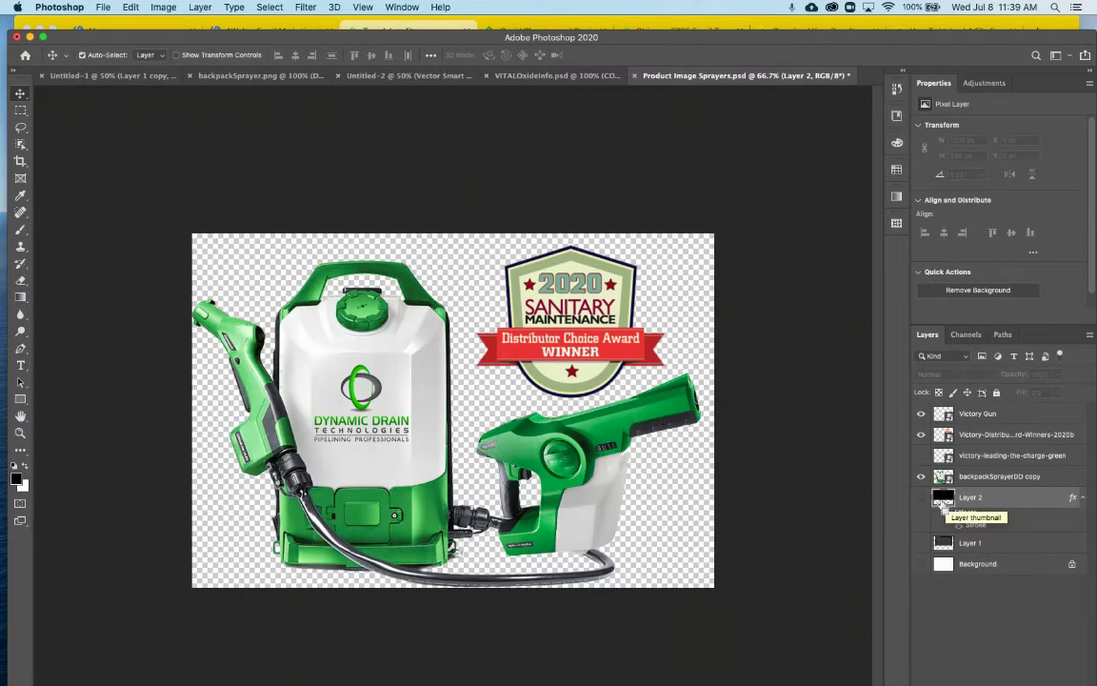
Load Layer 2's outline as a selection and crop the canvas to it
super+click(947, 503)
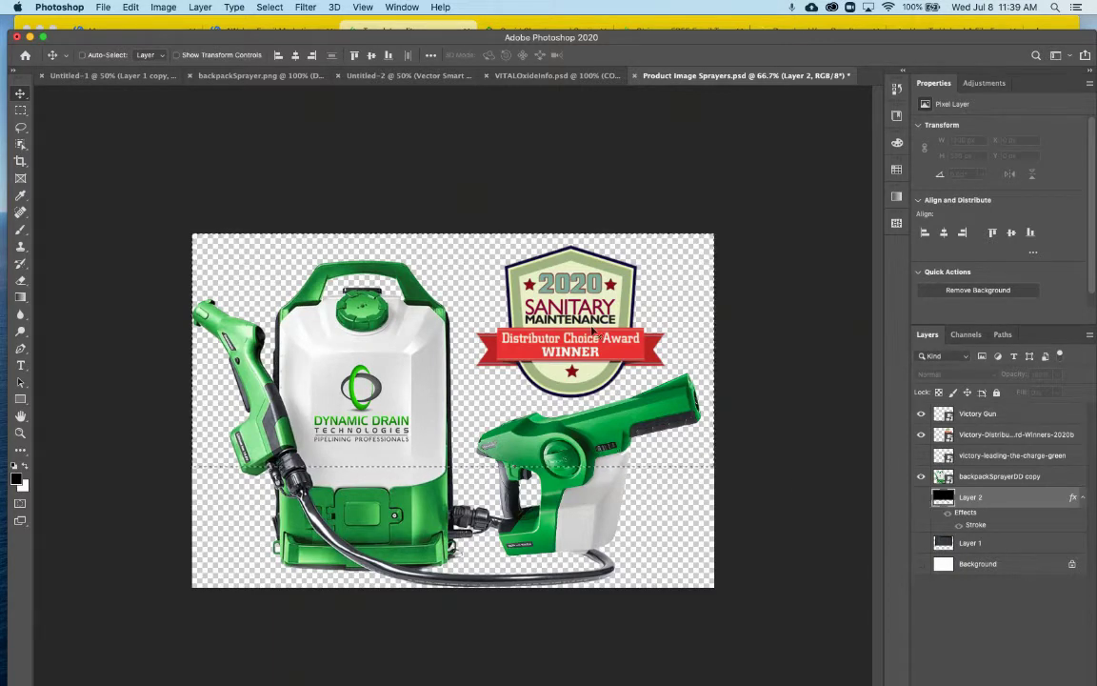
click(130, 6)
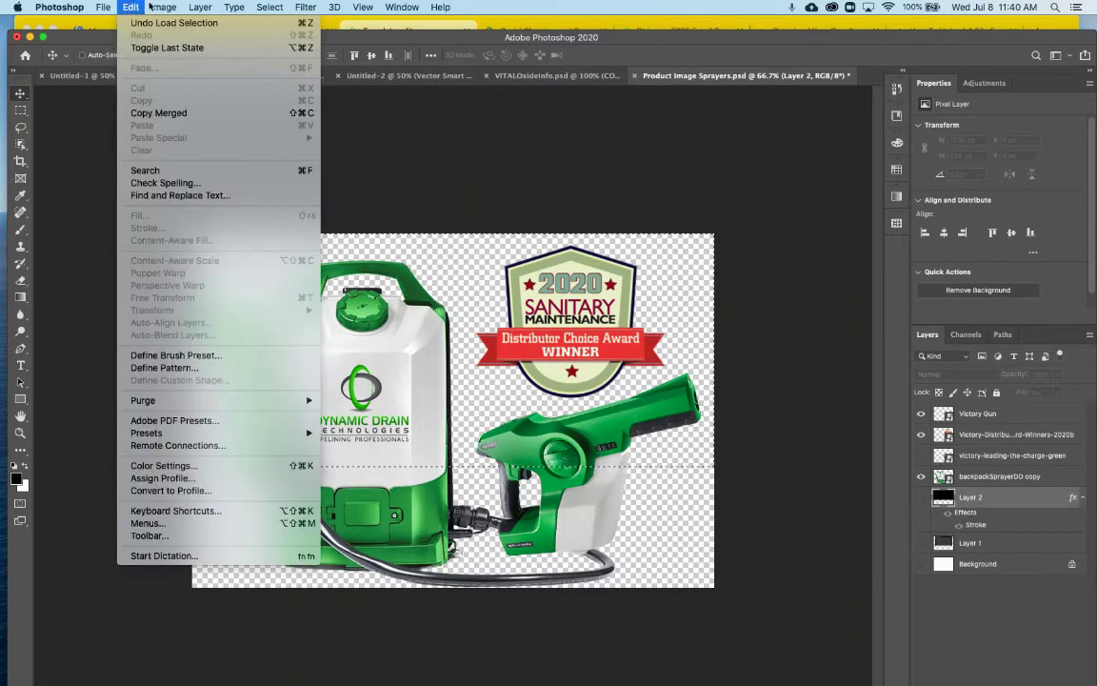
mouse_move(164, 6)
click(183, 150)
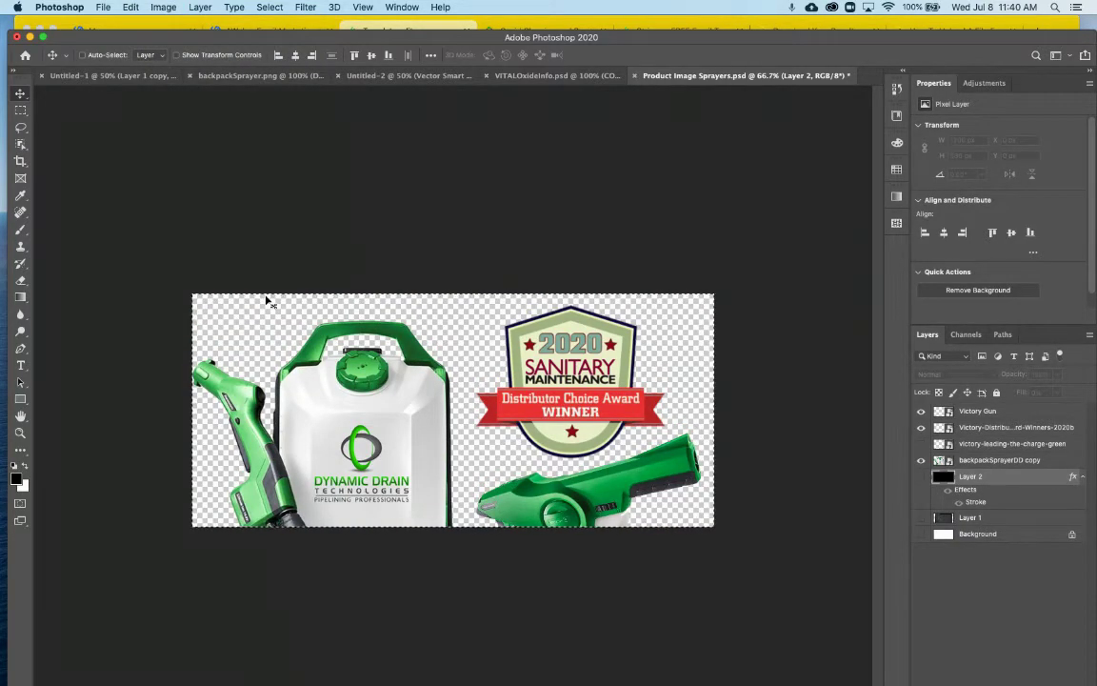
Set up a Save for Web export of the cropped sprayer image, scaled to 50 percent
click(103, 7)
mouse_move(150, 190)
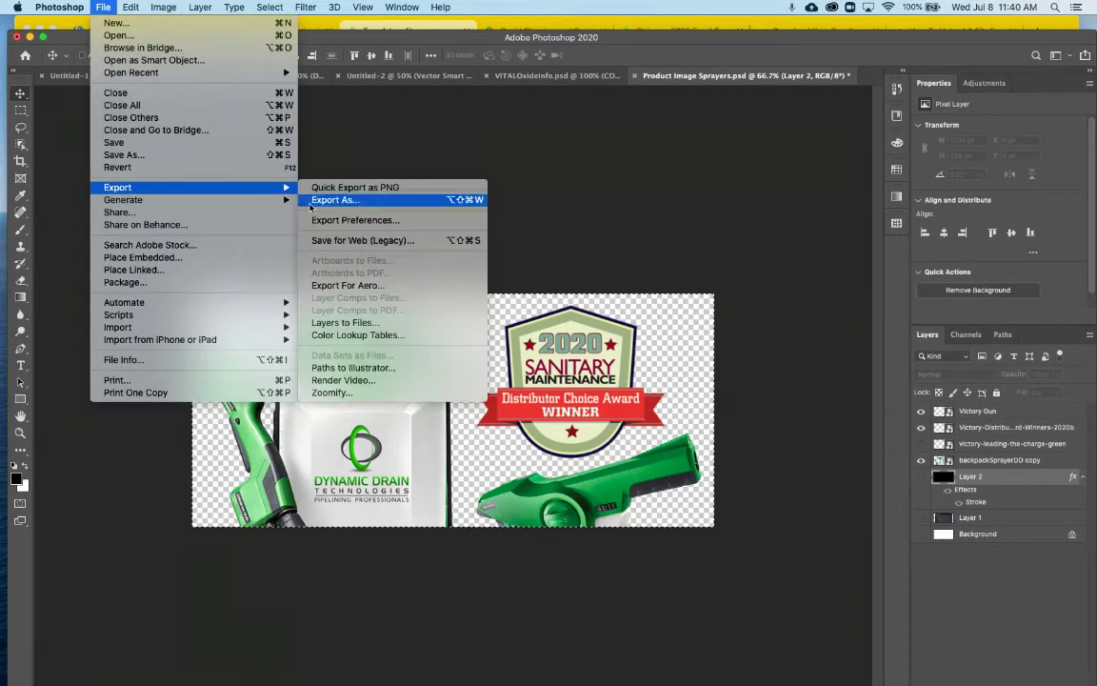
click(384, 241)
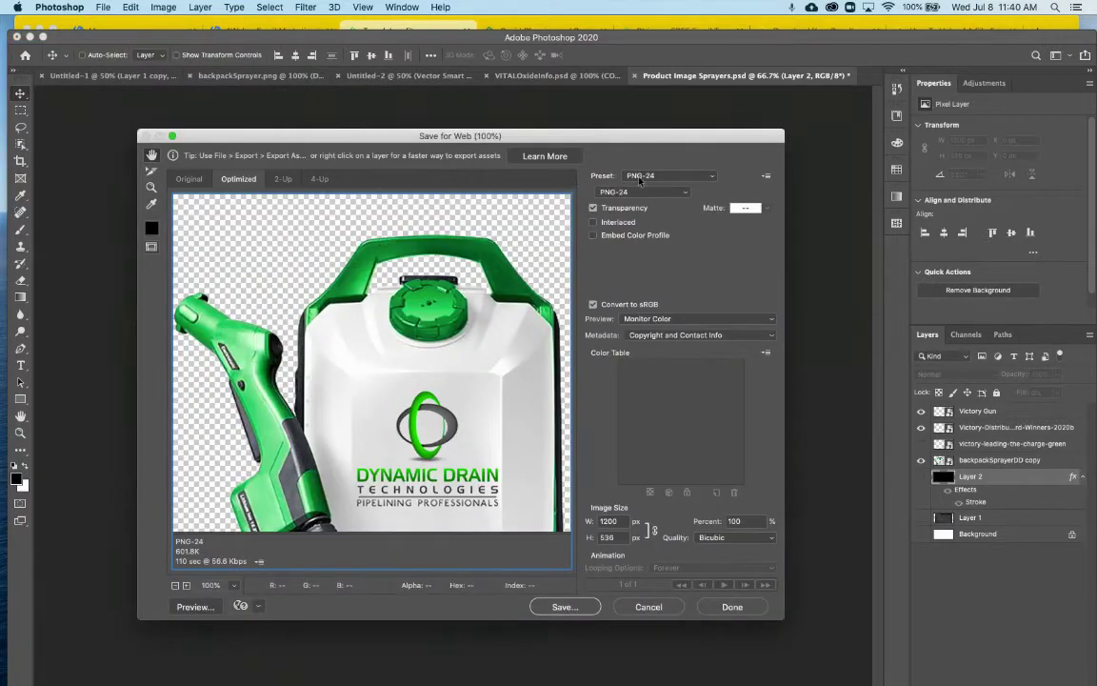
click(750, 521)
text(50)
key(Tab)
Start saving the optimized sprayer PNG, choosing the DynamicDrain Email Campaigns folder as its destination
click(565, 606)
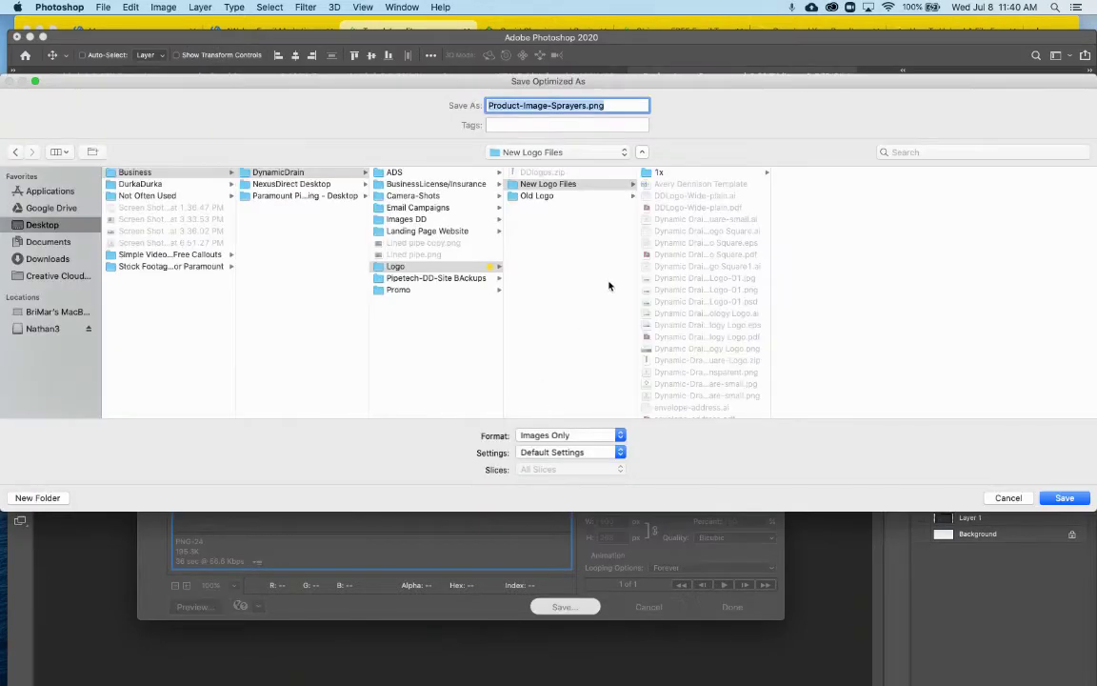
click(419, 207)
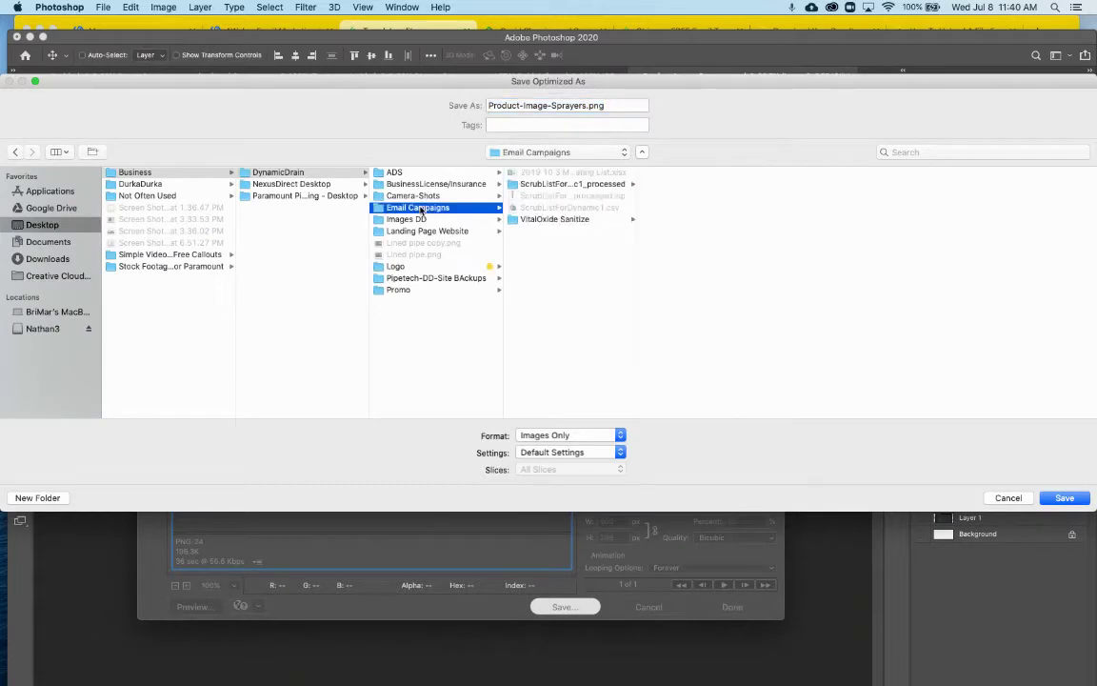
Save the optimized upper image as Product-Image-Sprayers-top1test.png in the VitalOxide Sanitize folder
click(524, 220)
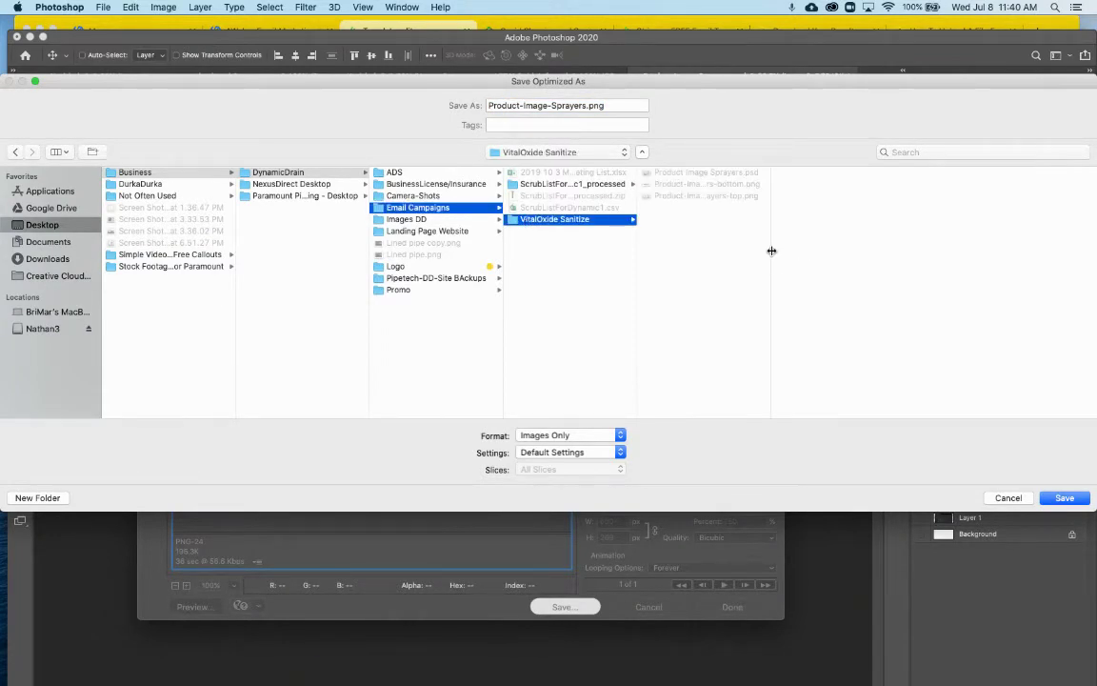
drag(771, 250, 989, 254)
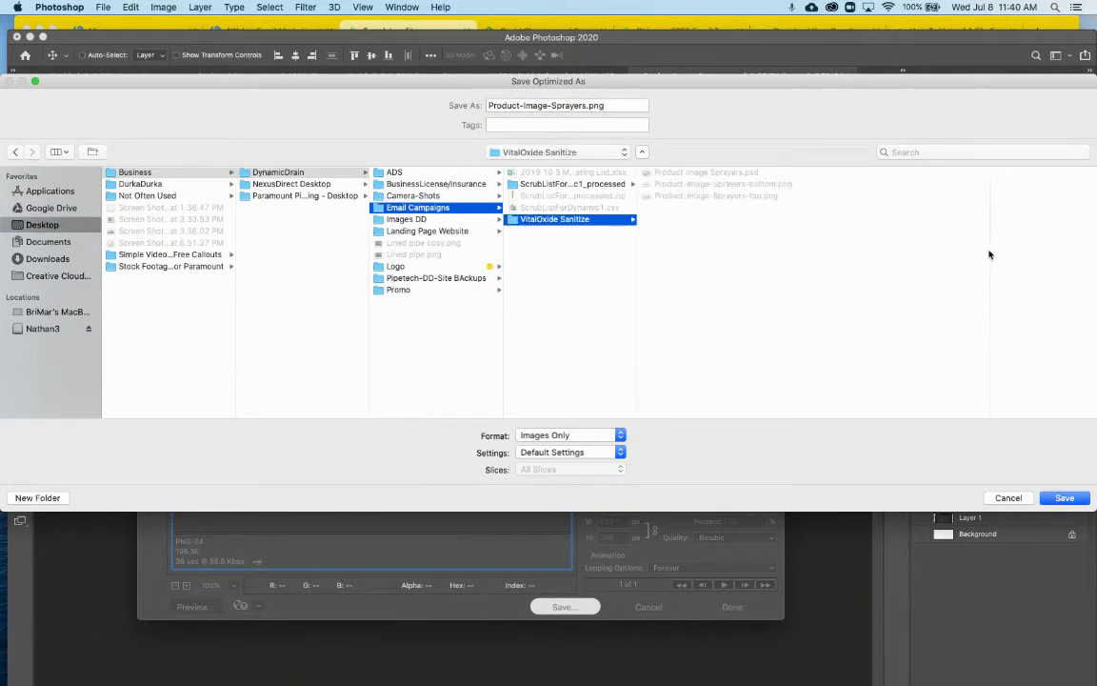
click(723, 197)
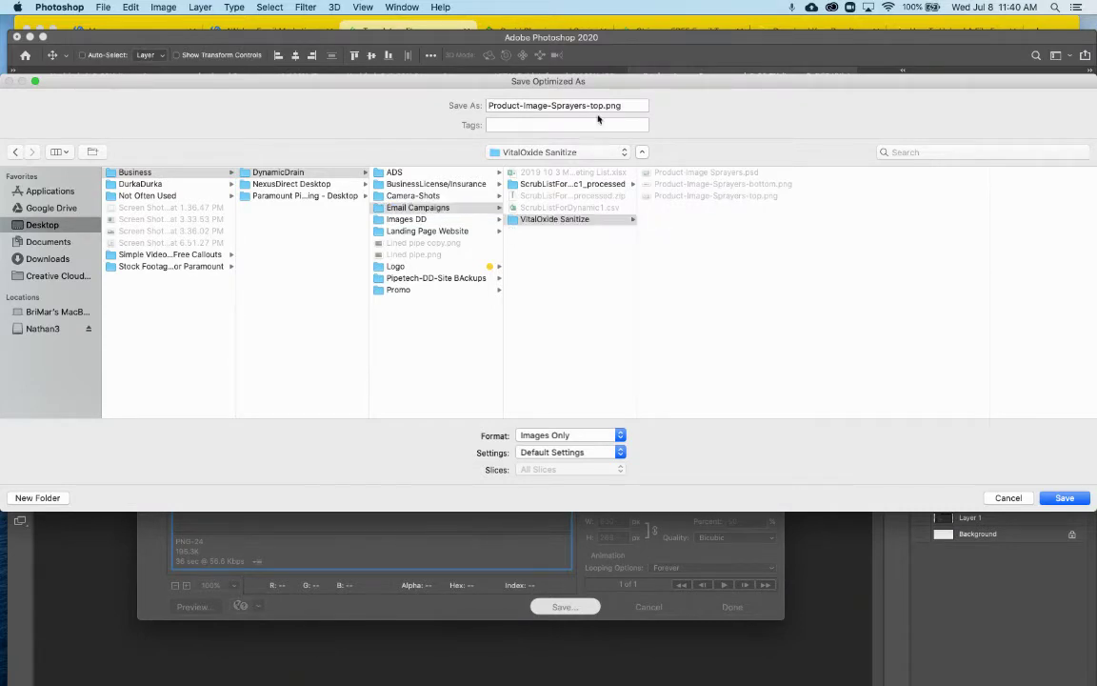
click(599, 106)
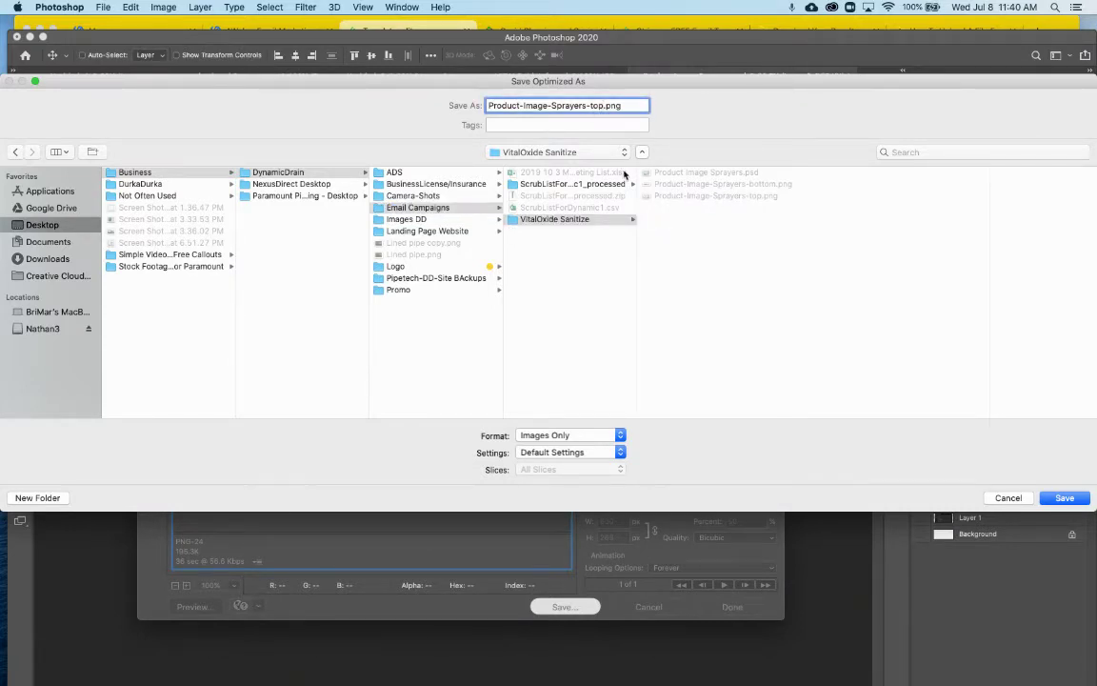
text(1test)
click(1063, 497)
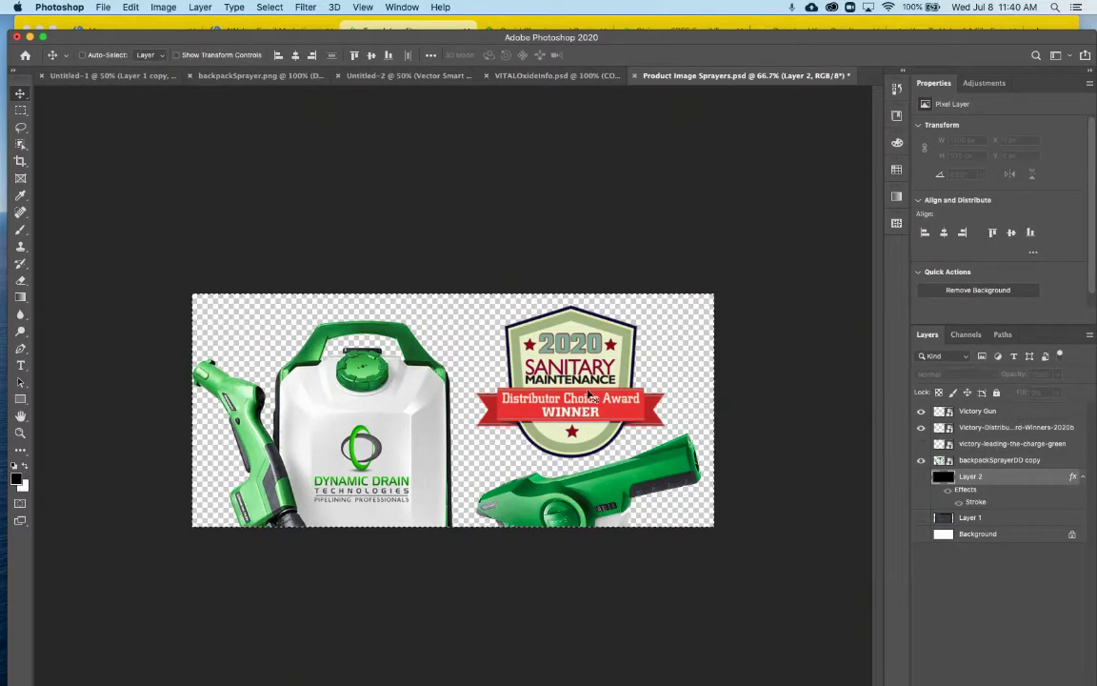
Undo the crop to the upper part, and crop the image to the inverse of the selection instead
key(super+z)
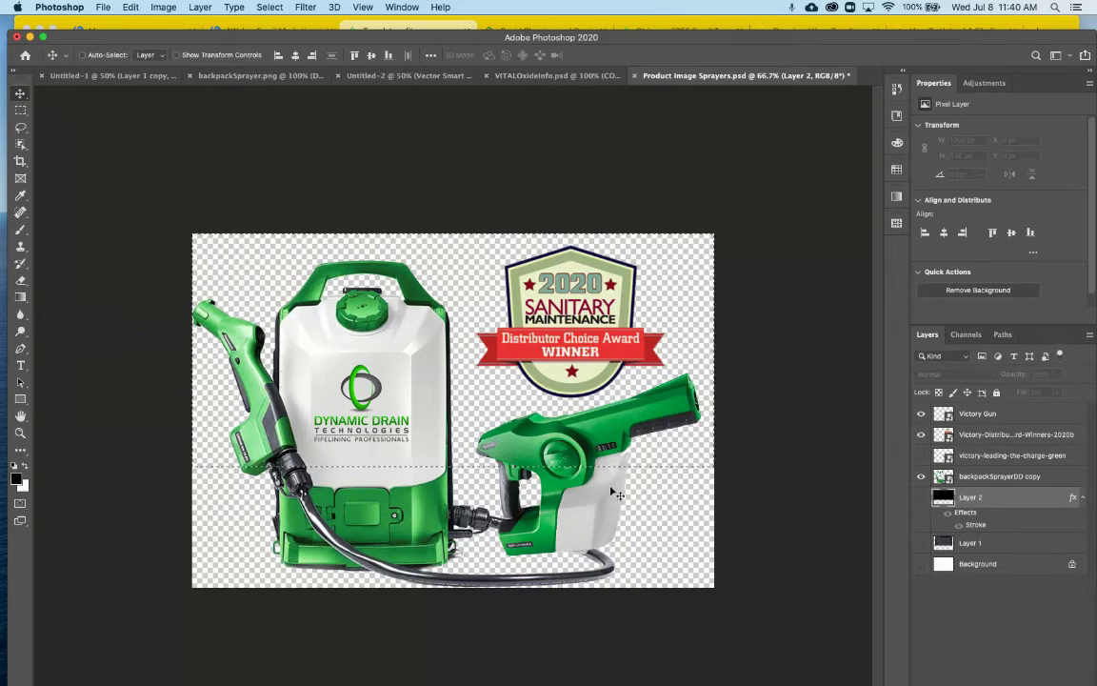
click(269, 8)
click(286, 61)
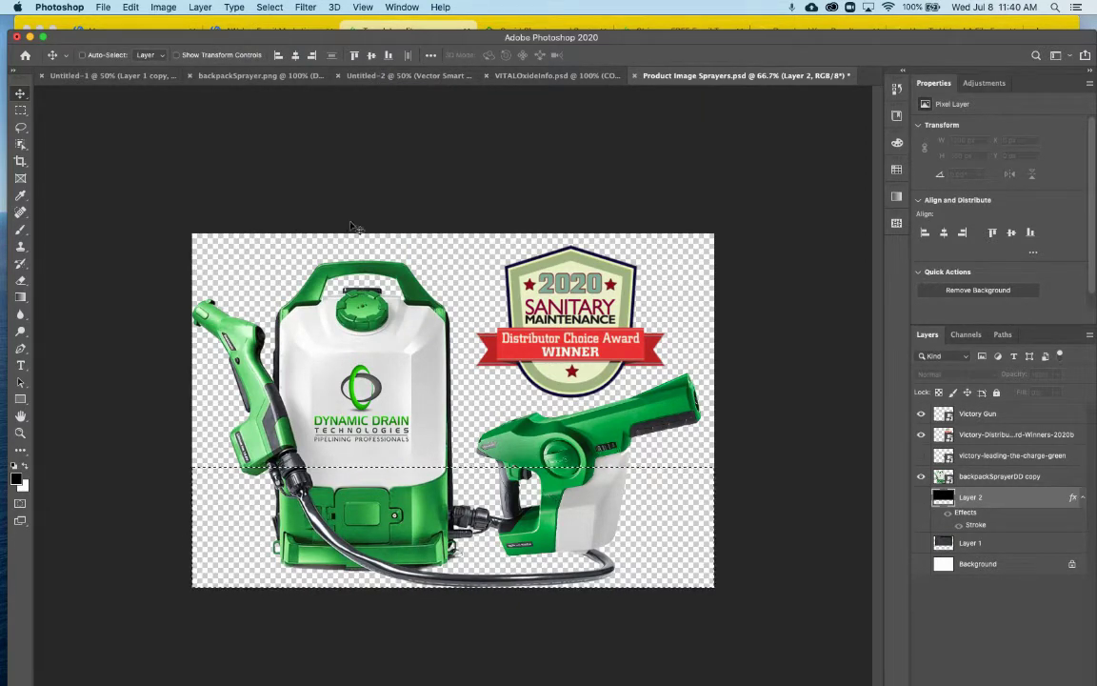
click(163, 7)
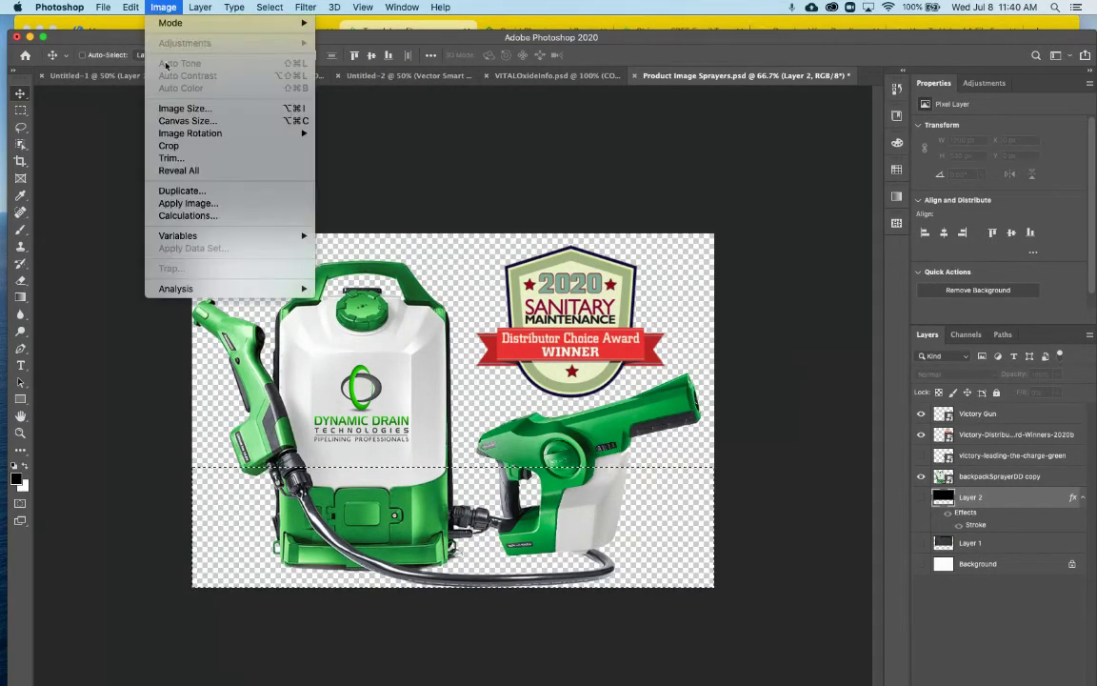
click(180, 148)
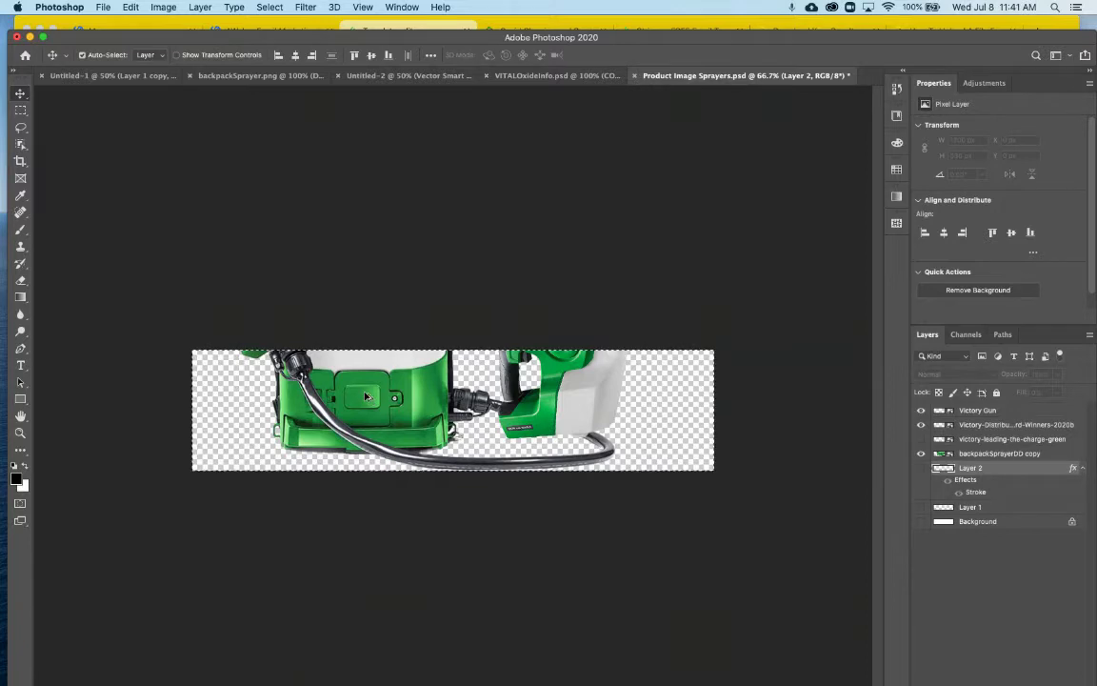
Start a Save for Web export of the cropped lower strip and scale its image size to 50 percent
key(super+alt+shift+s)
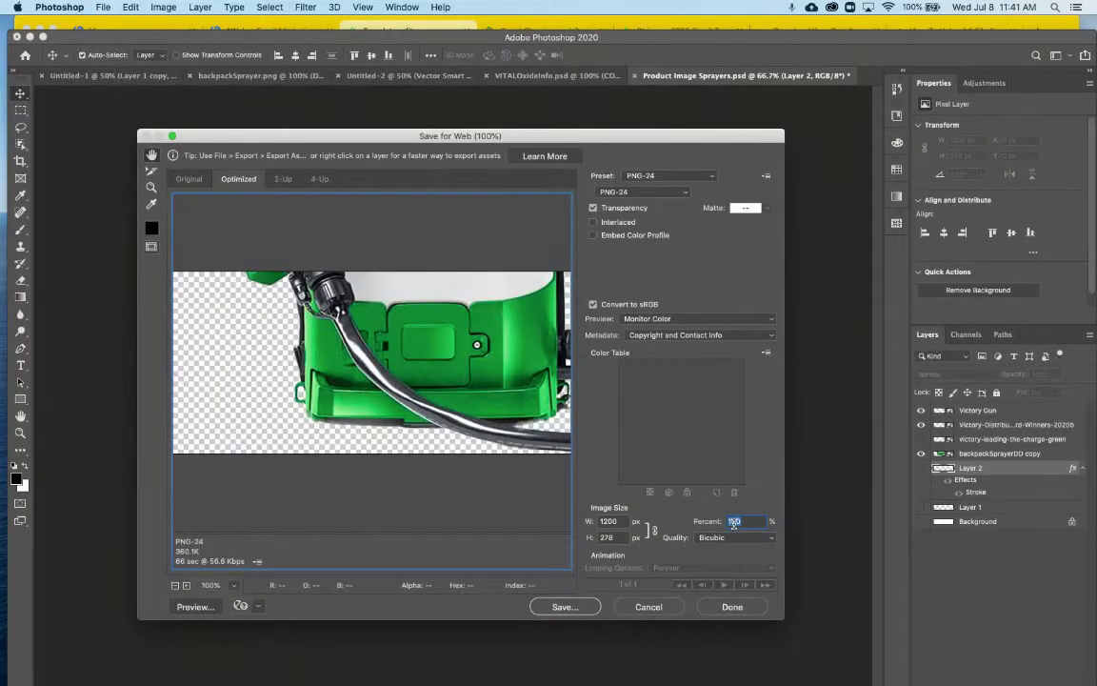
text(50)
key(Tab)
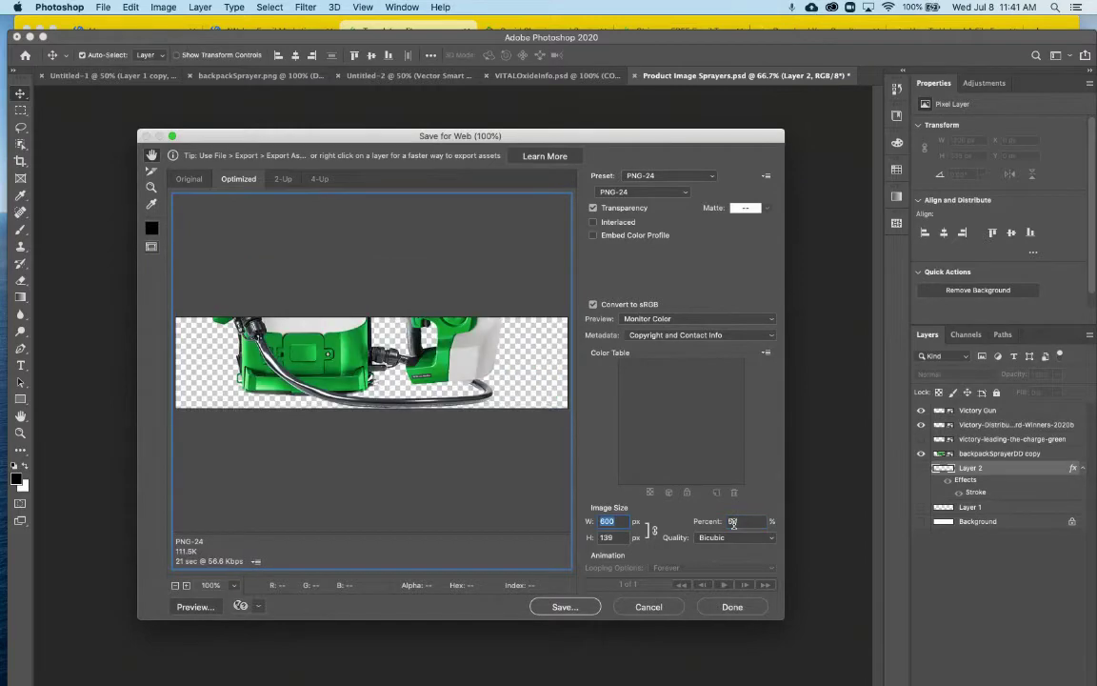
Save the optimized lower strip as Product-Image-Sprayers-bottom1test.png in the VitalOxide Sanitize folder
click(565, 607)
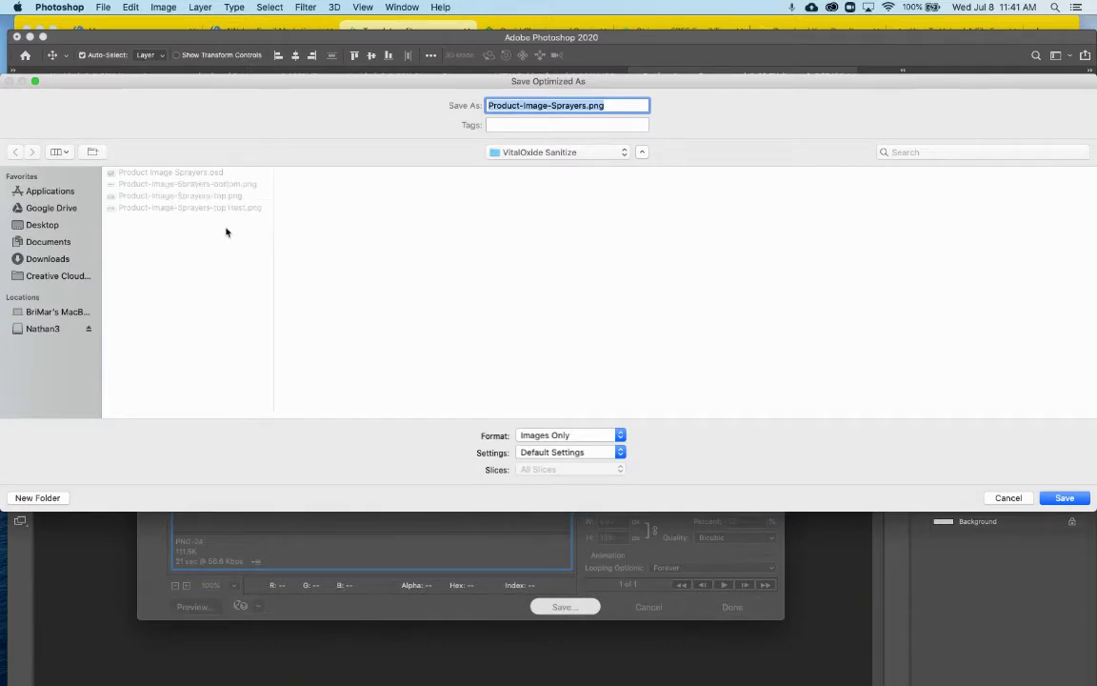
click(219, 186)
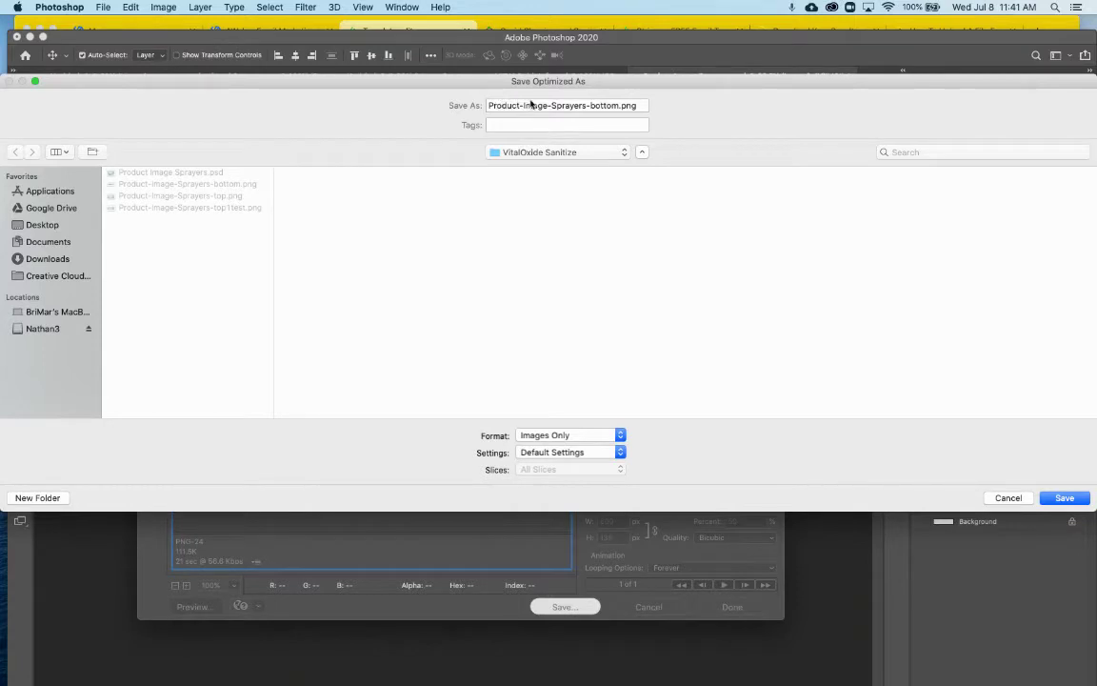
click(617, 106)
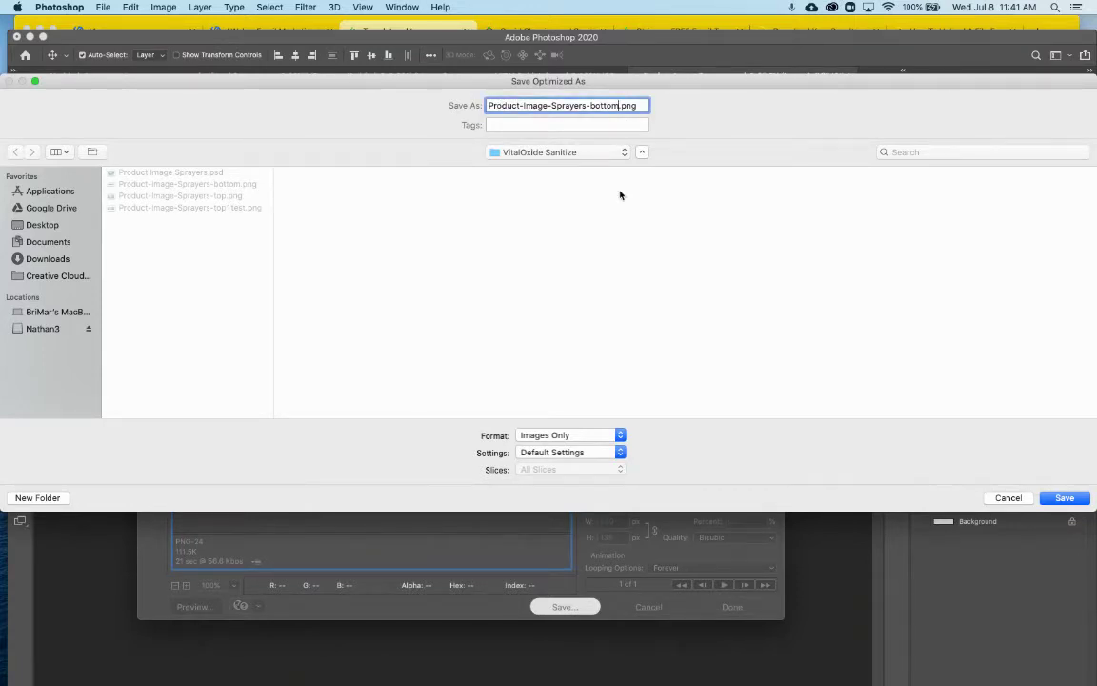
text(1test)
click(1057, 497)
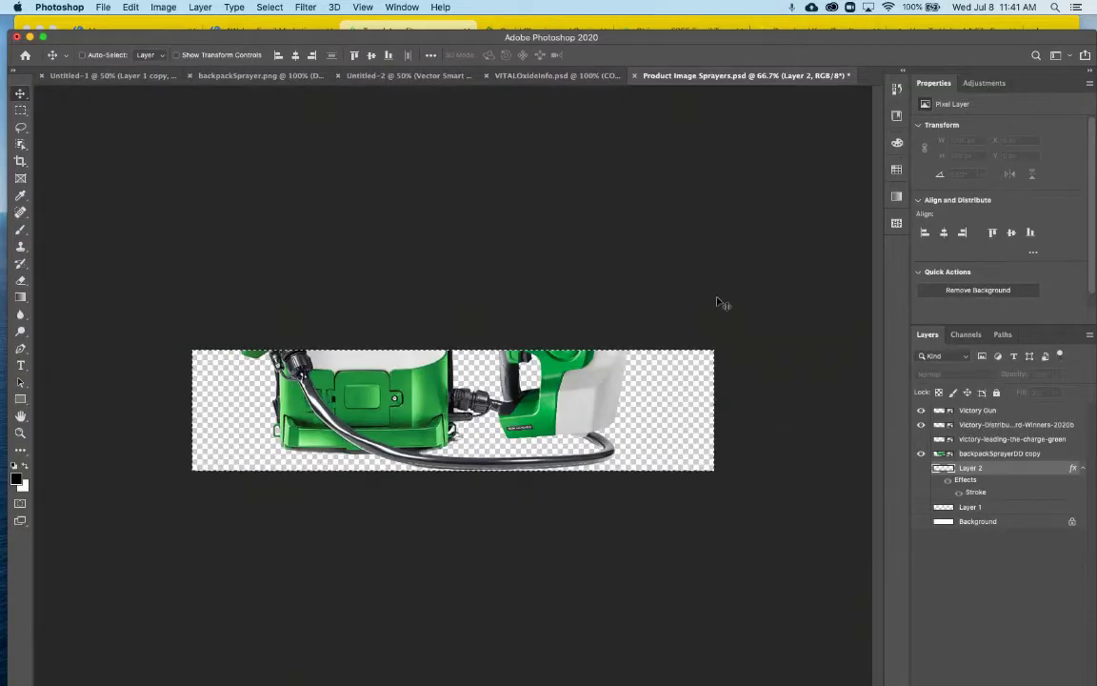
Undo the crop to the lower strip and save the full layered document as Product Image Sprayers1.psd with Maximize Compatibility
key(super+z)
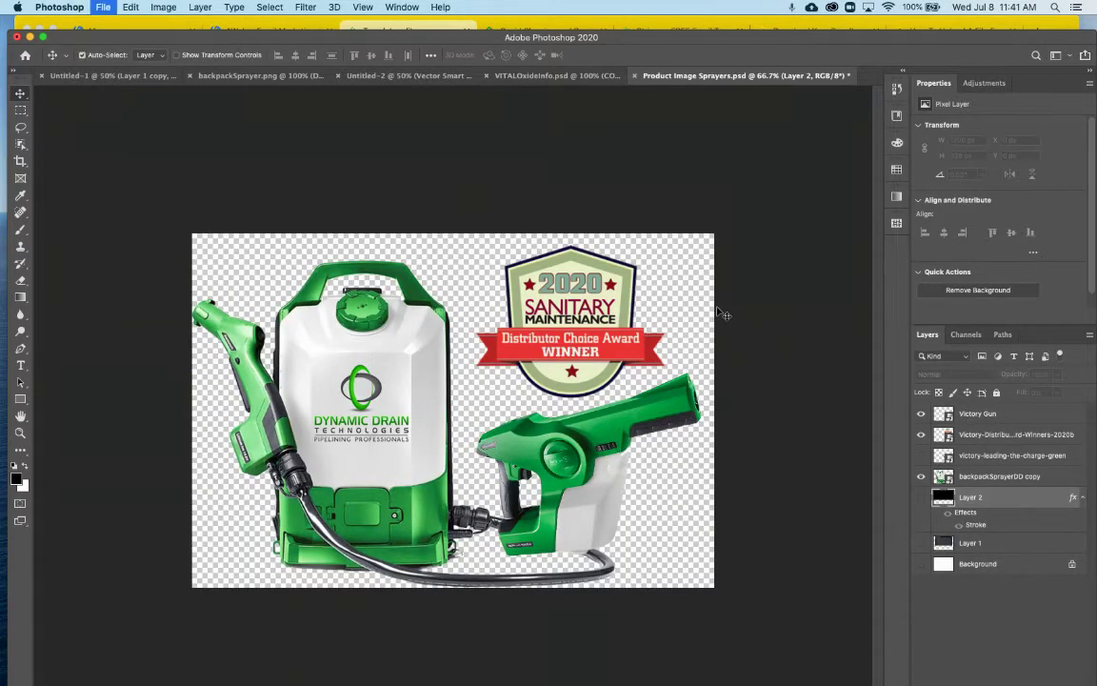
key(super+shift+s)
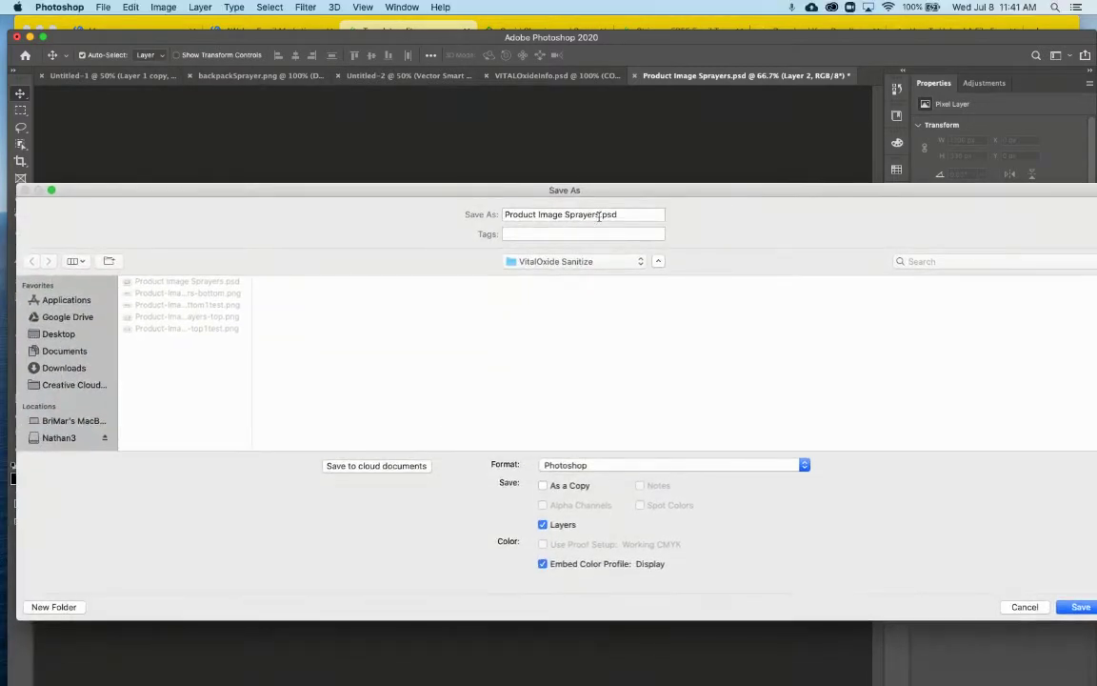
click(599, 216)
text(1)
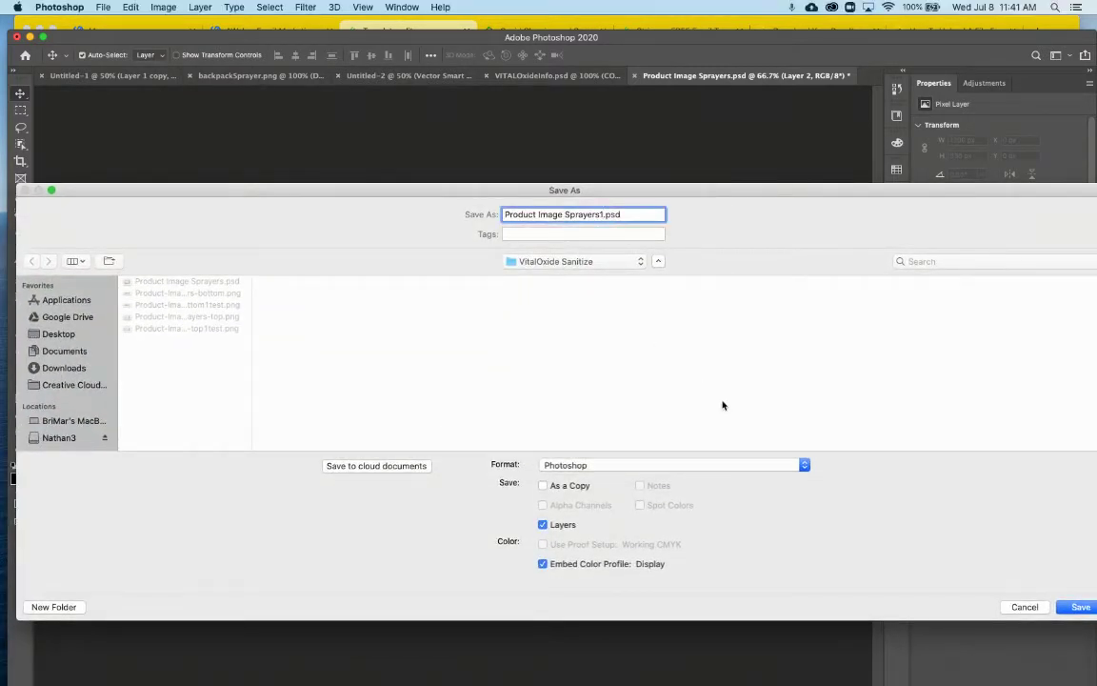
click(1079, 606)
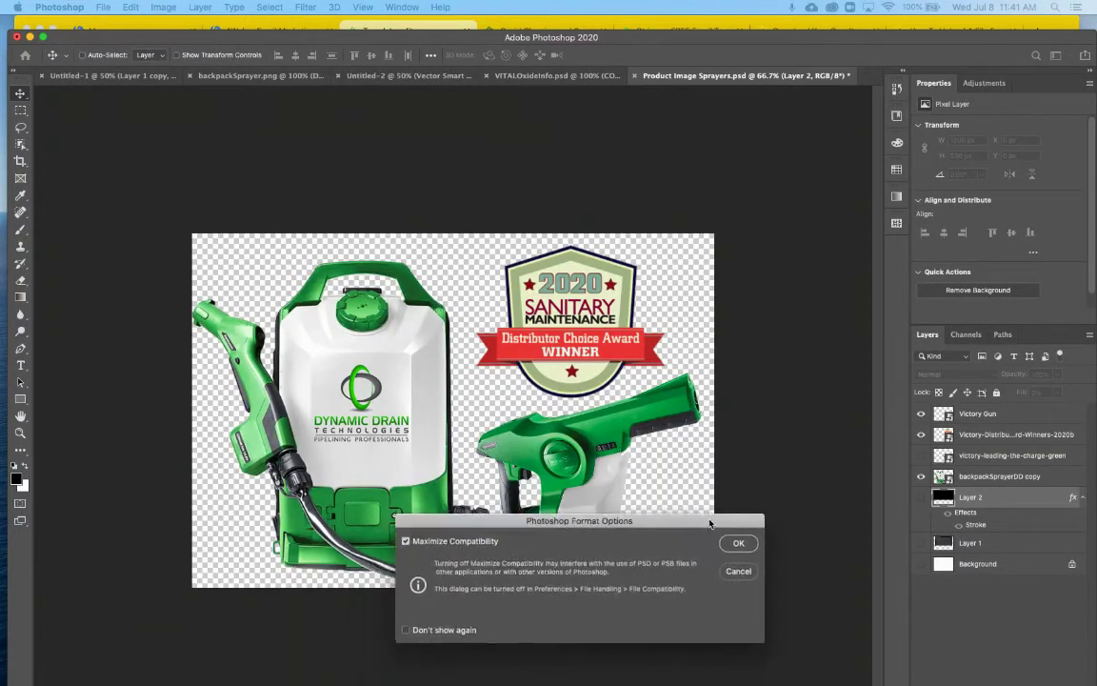
click(737, 541)
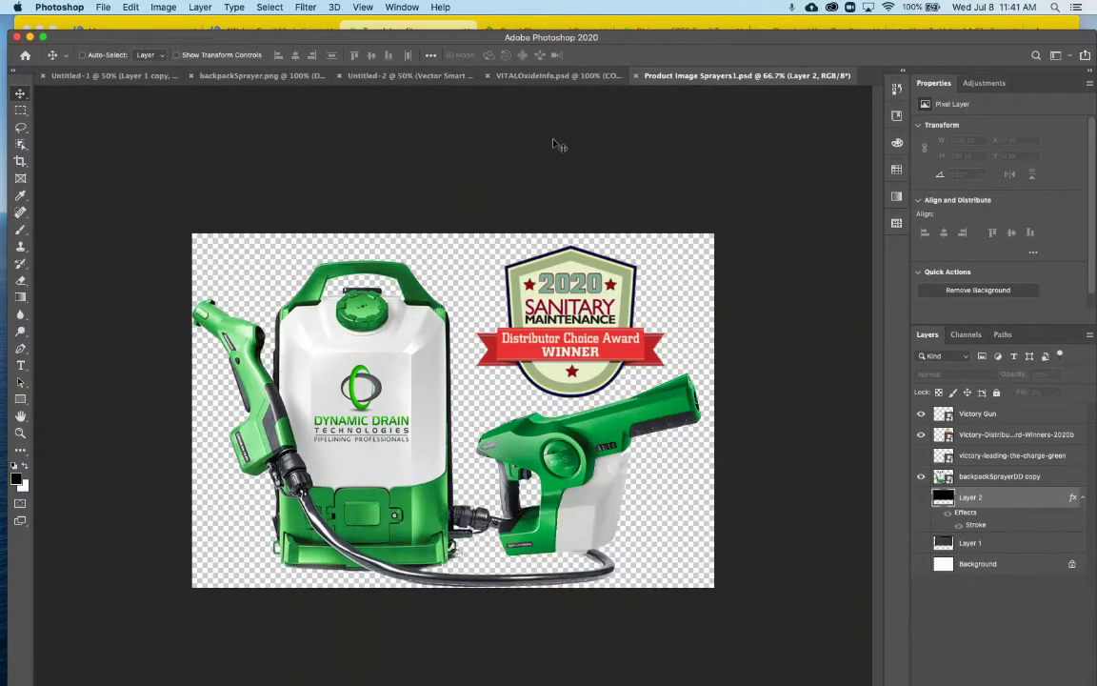
Switch to the Stripo template editor in Chrome and replace the upper laptop image with Product-Image-Sprayers-top1test.png from the VitalOxide Sanitize folder
click(441, 26)
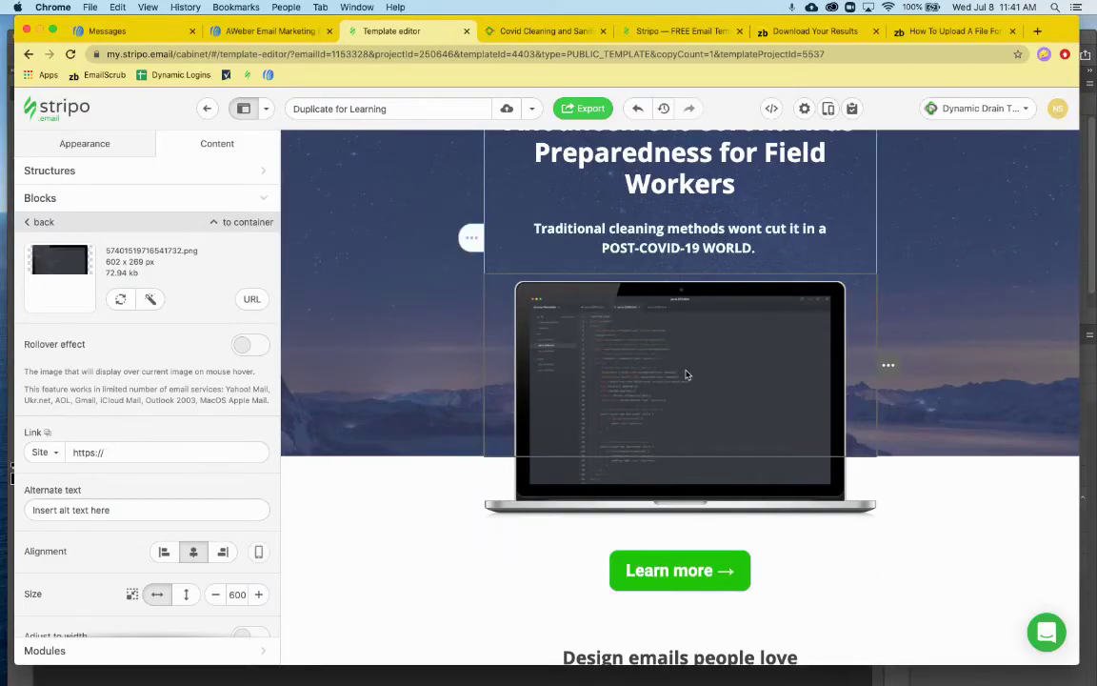
click(122, 303)
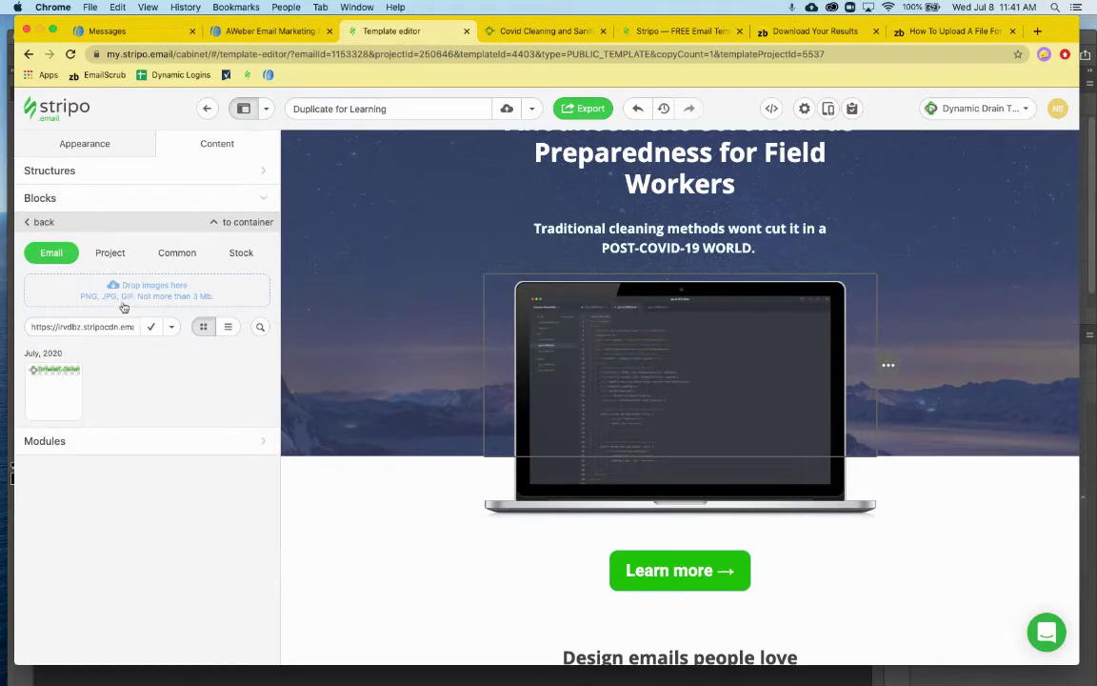
click(121, 269)
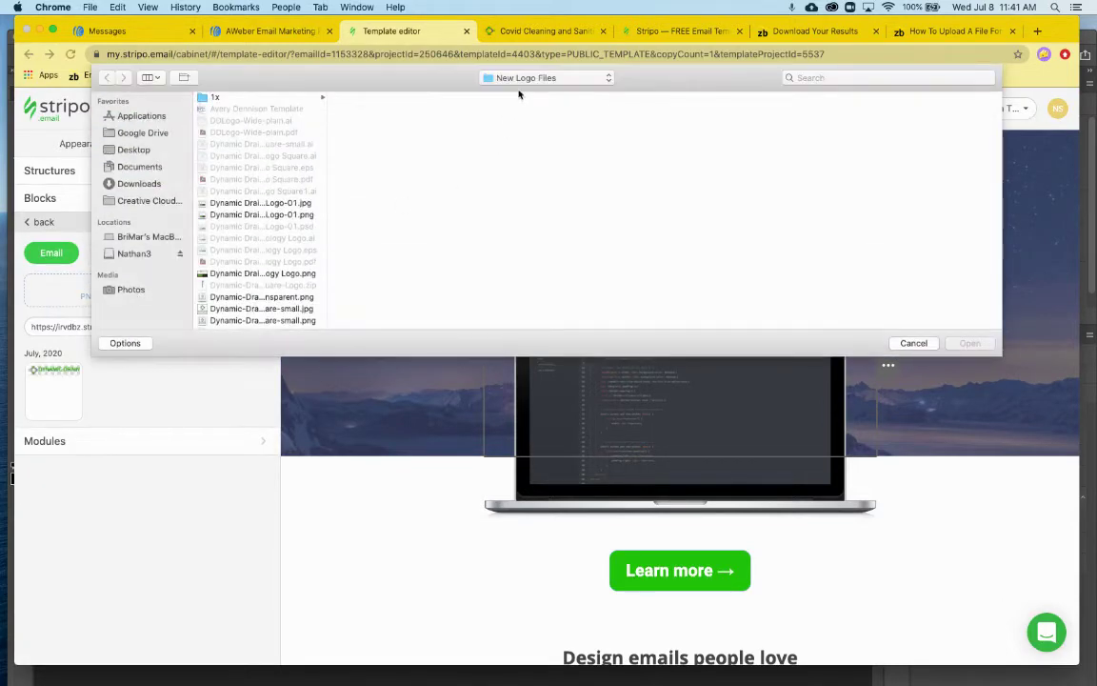
click(528, 84)
click(524, 203)
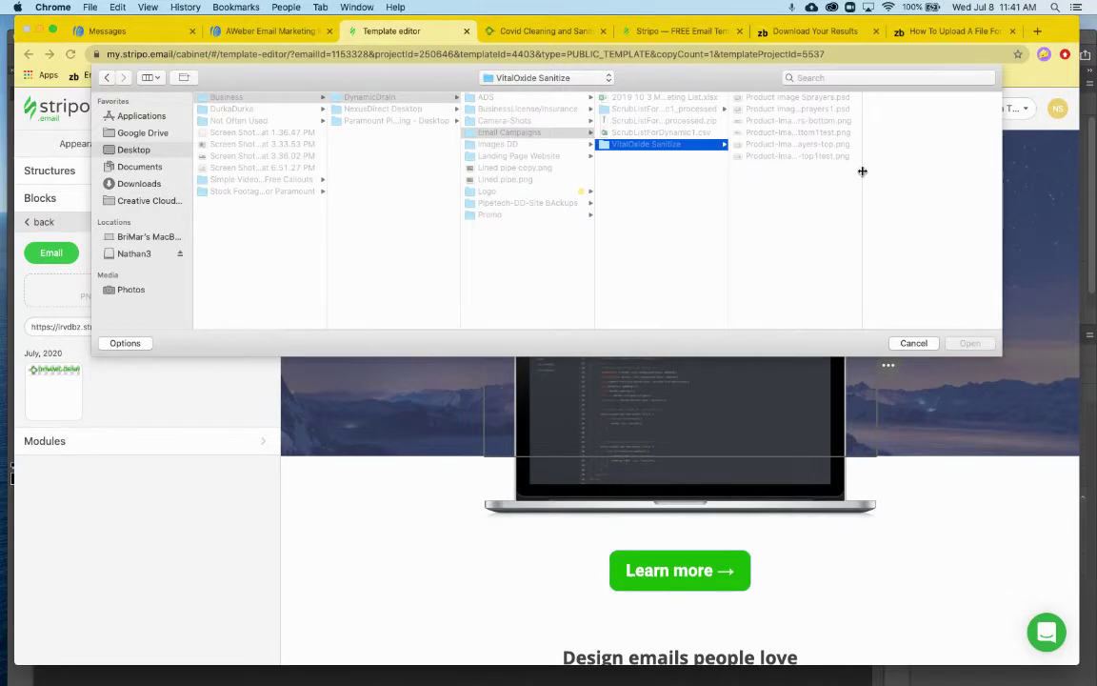
double_click(862, 171)
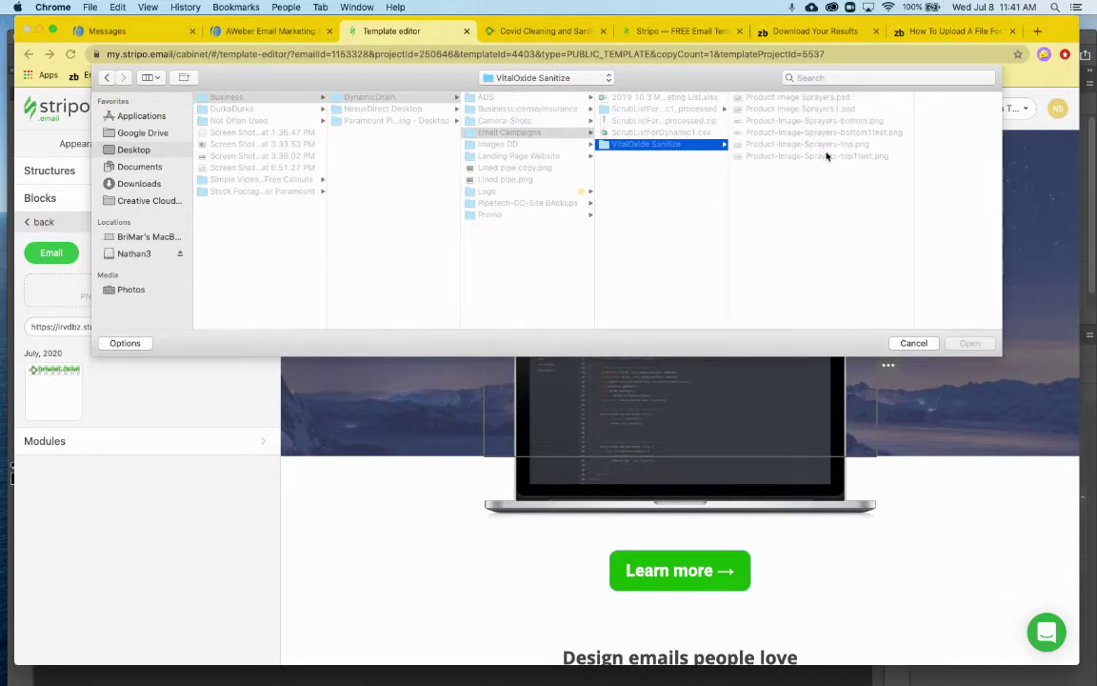
click(824, 155)
double_click(730, 159)
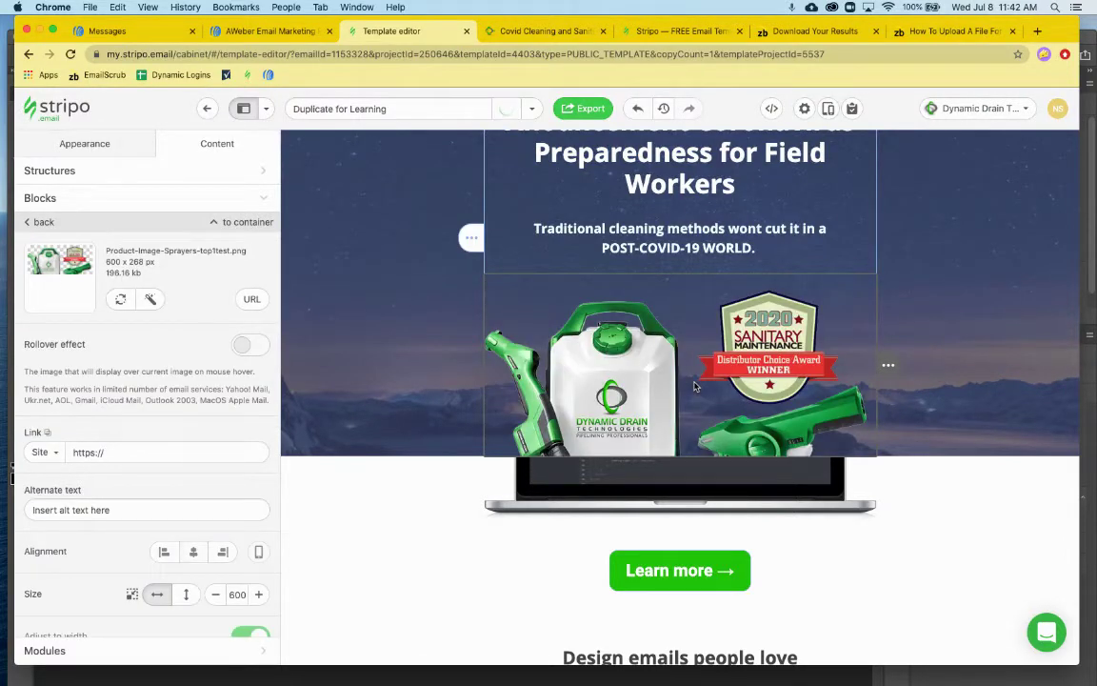
Replace the lower laptop image above the Learn more button with Product-Image-Sprayers-bottom1test.png
click(703, 486)
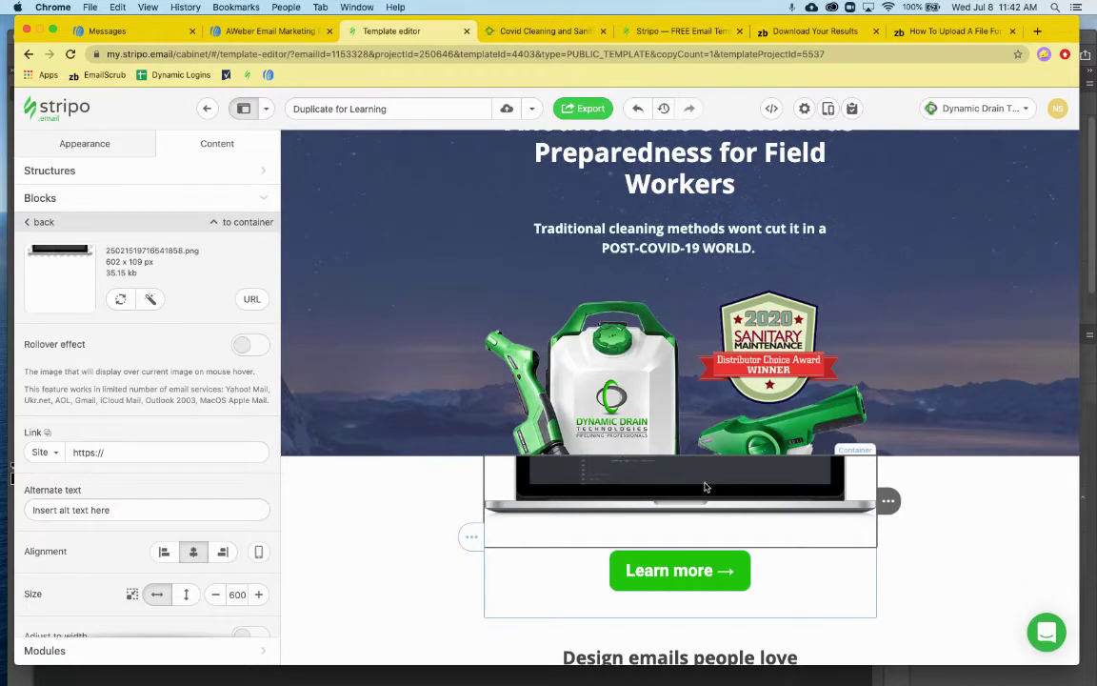
click(120, 299)
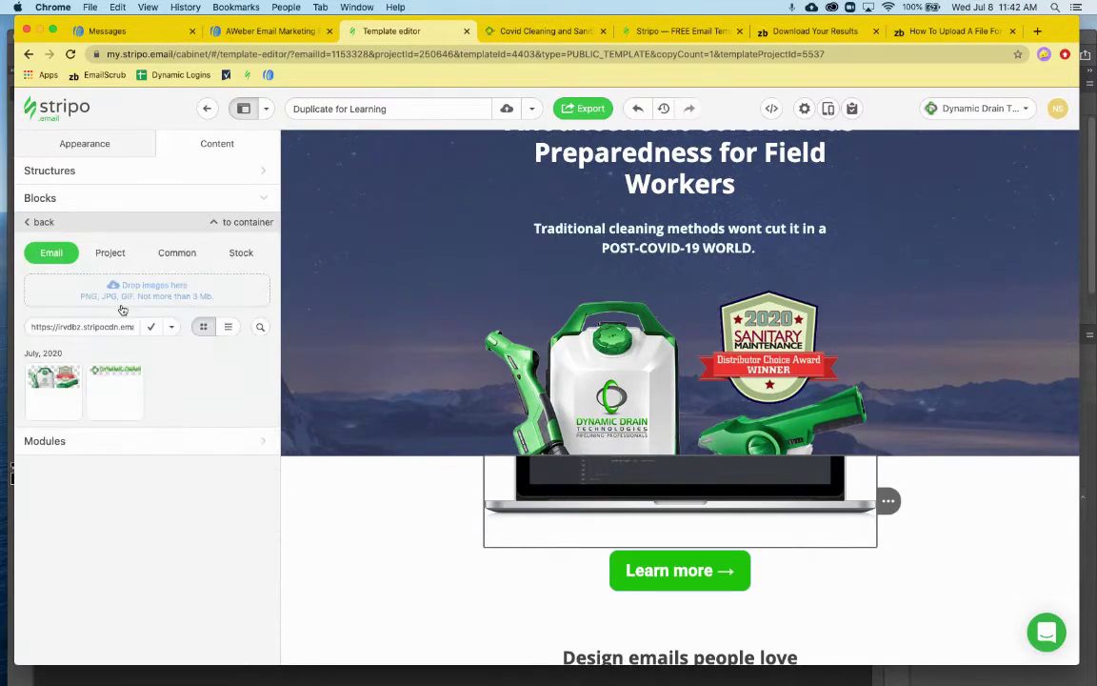
click(136, 295)
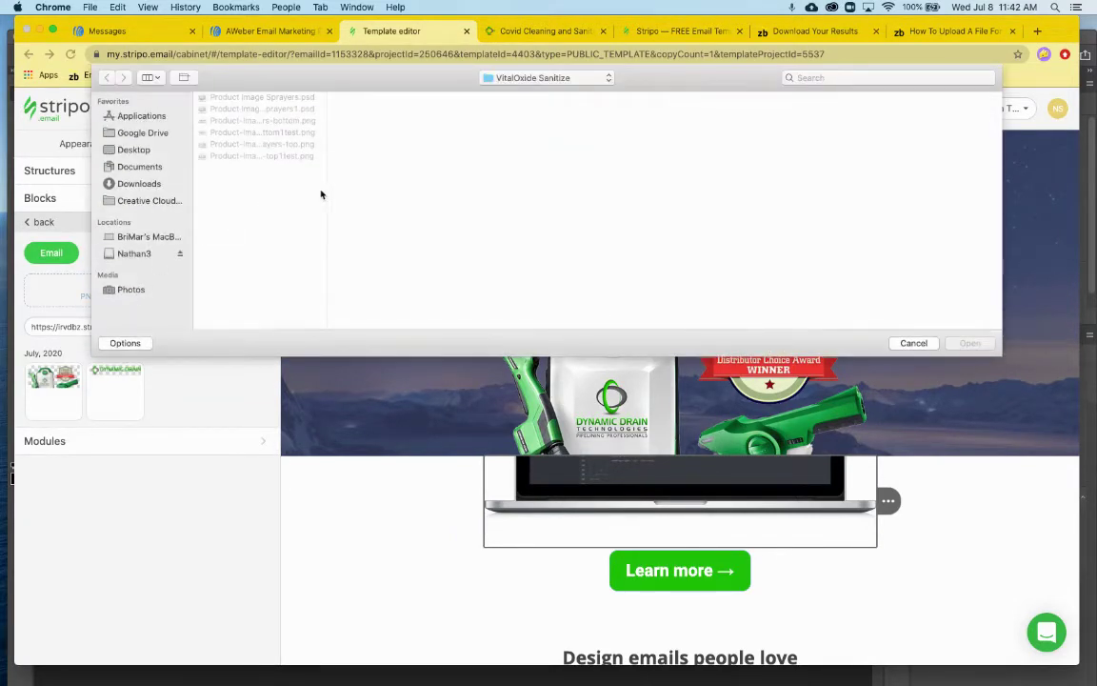
double_click(326, 190)
click(299, 134)
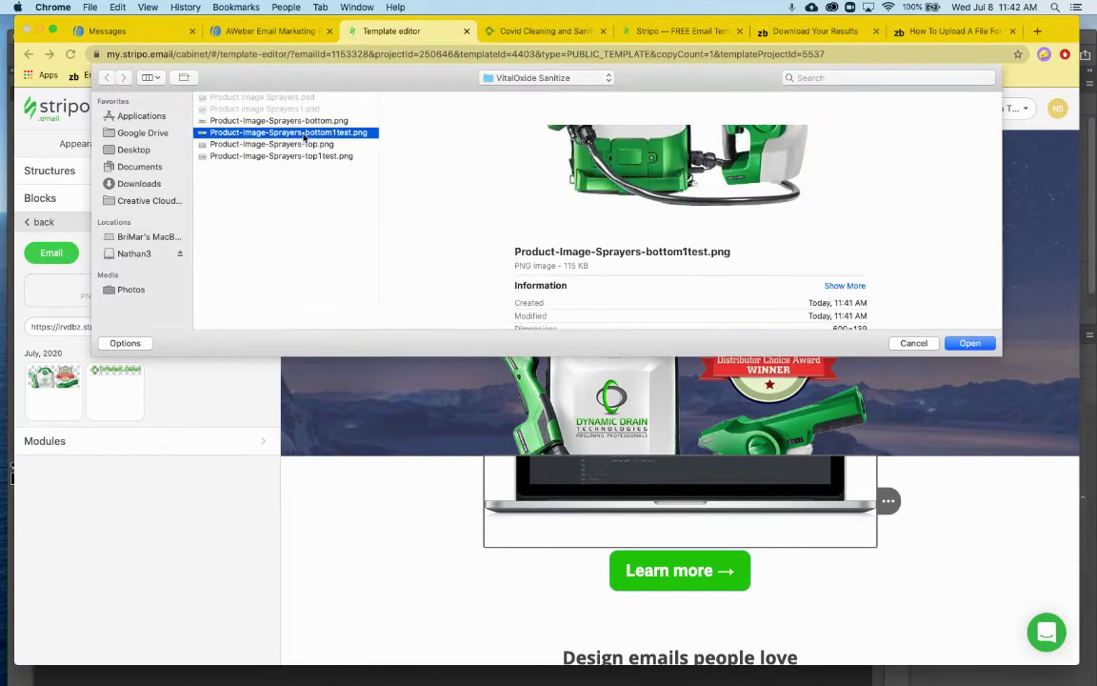
double_click(297, 136)
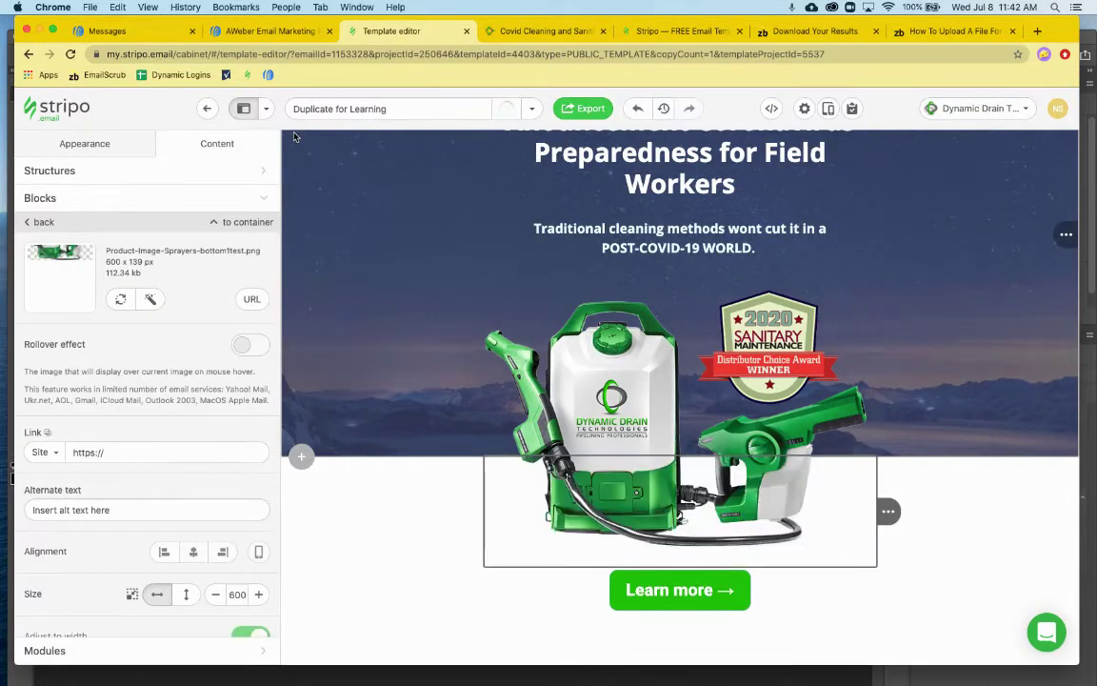
click(434, 495)
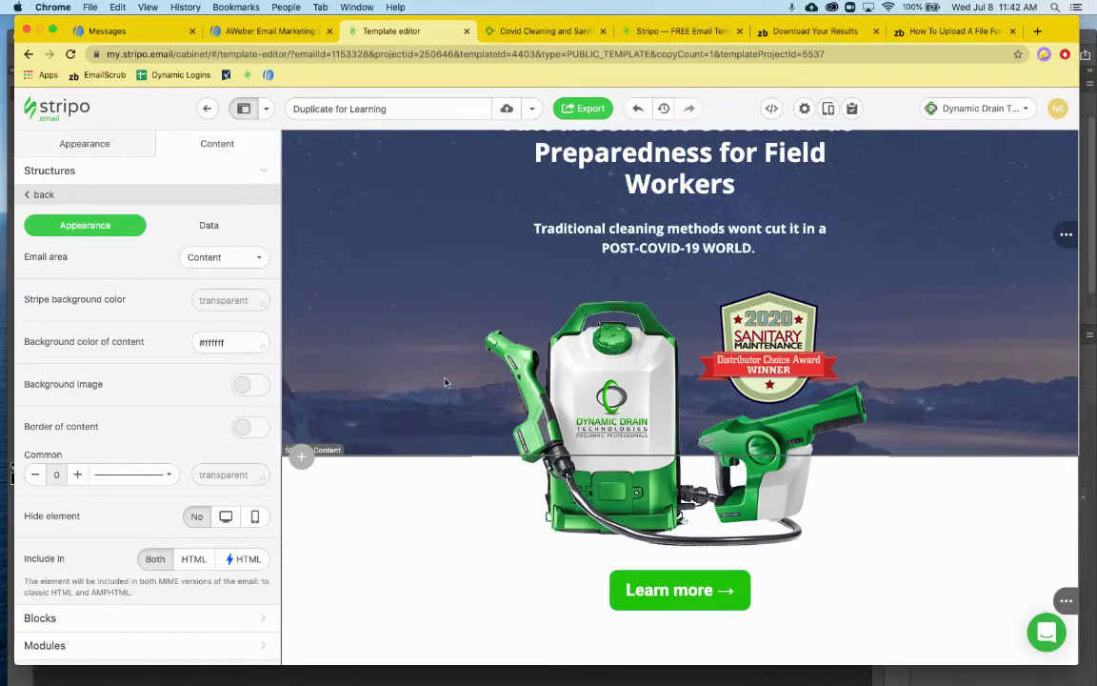
click(674, 162)
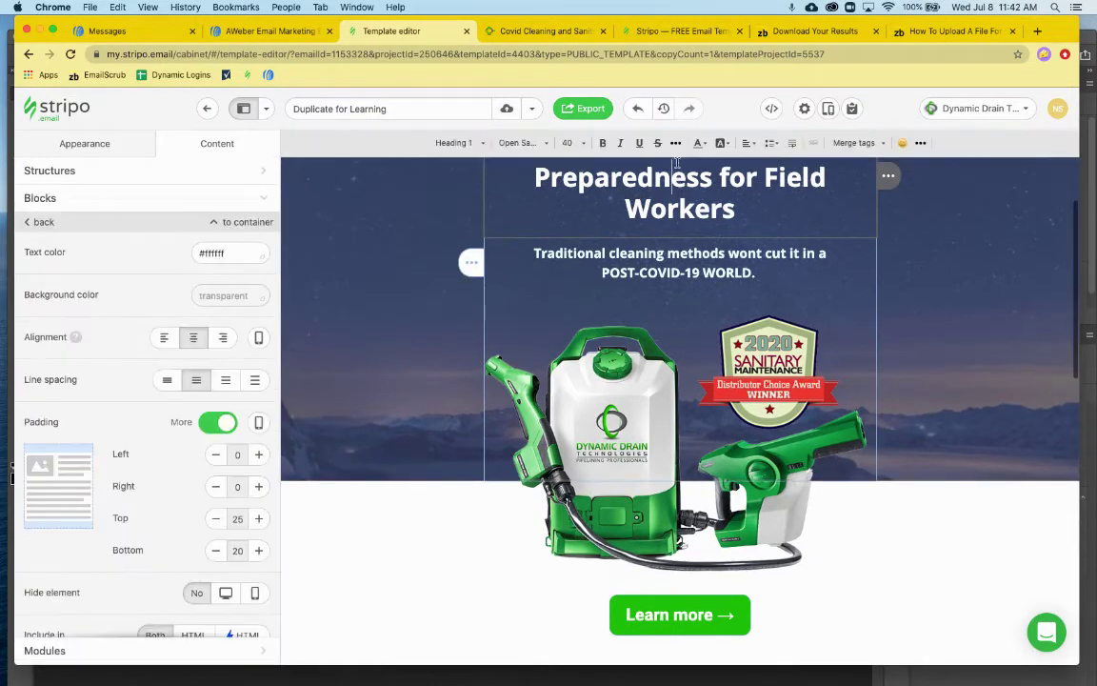
scroll(682, 247, up, 5)
click(683, 248)
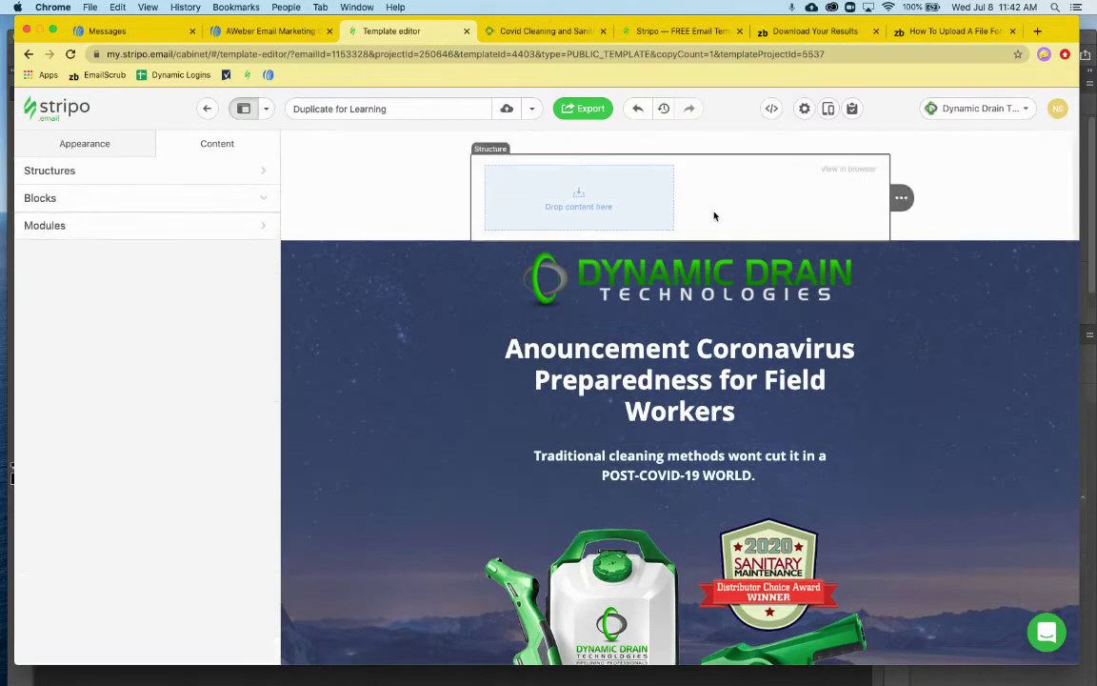
scroll(704, 229, down, 5)
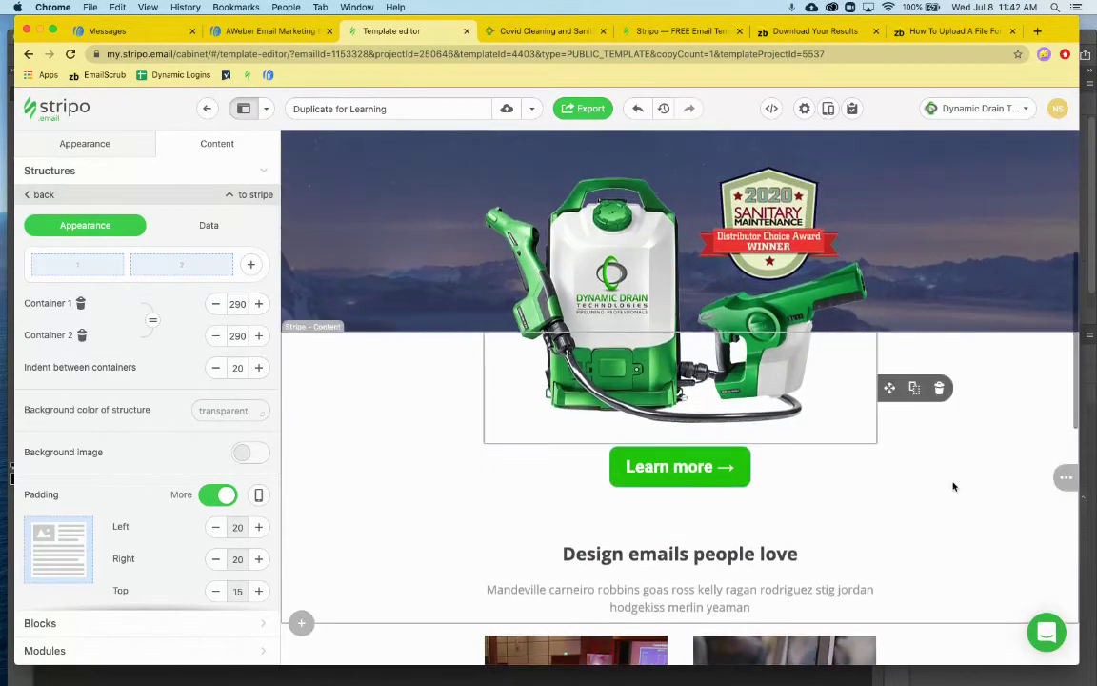
Replace the "Design emails people love" heading with the copied Dynamic Drain Technologies promotional text about electrostatic disinfecting at zero cost
scroll(943, 652, up, 1)
scroll(943, 652, up, 1)
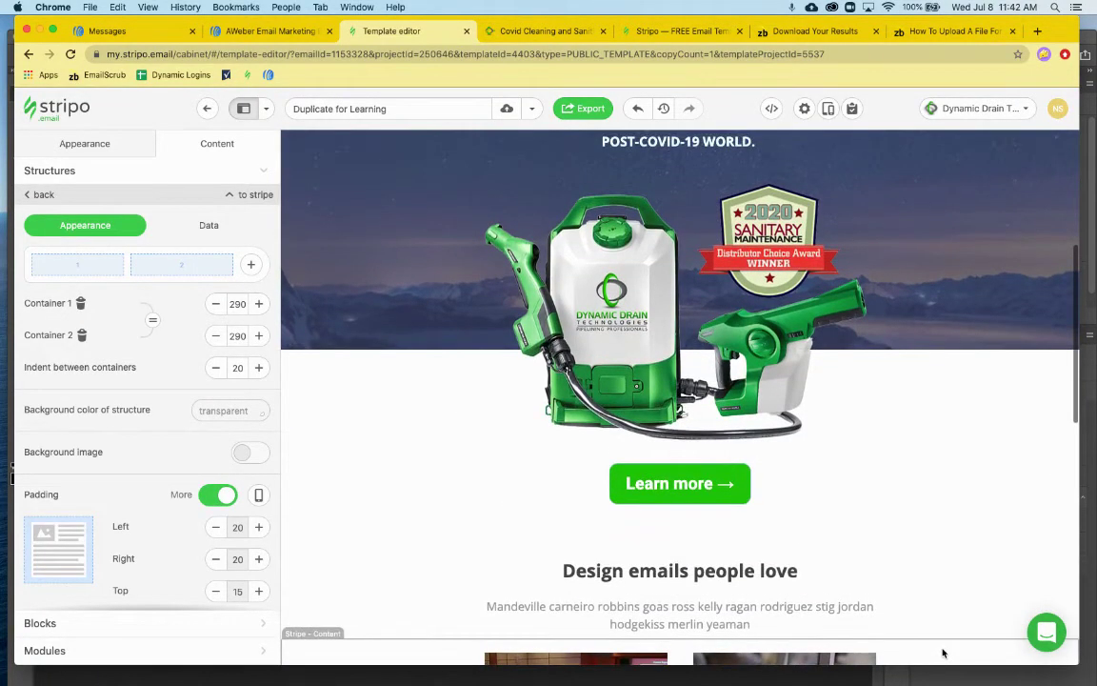
scroll(943, 652, down, 3)
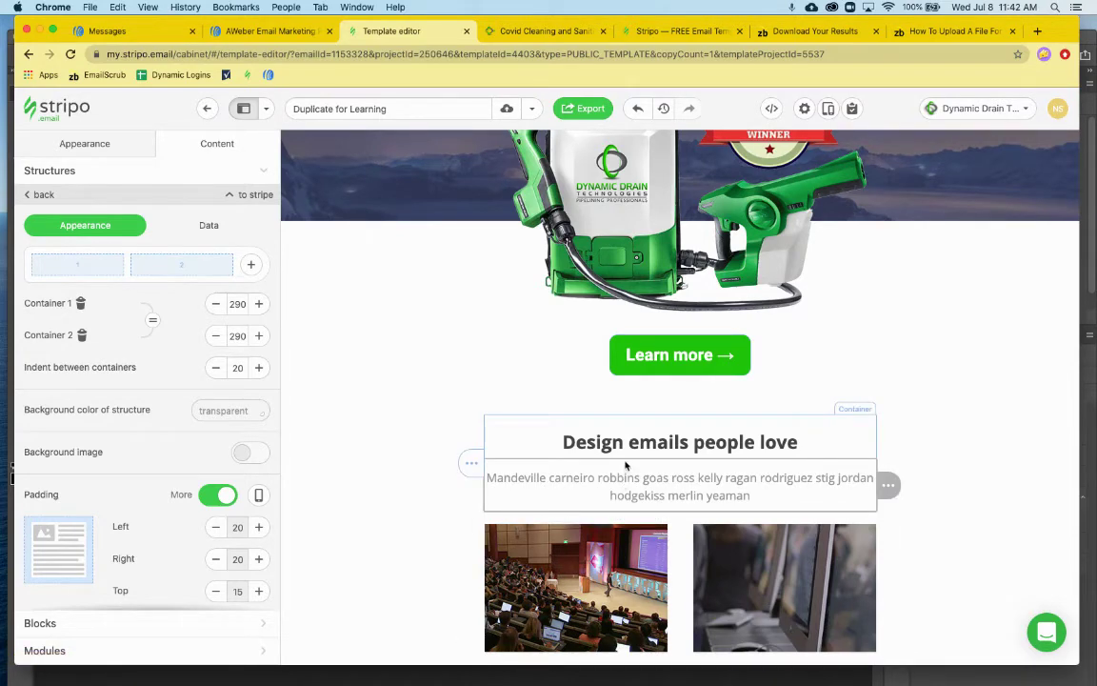
click(12, 476)
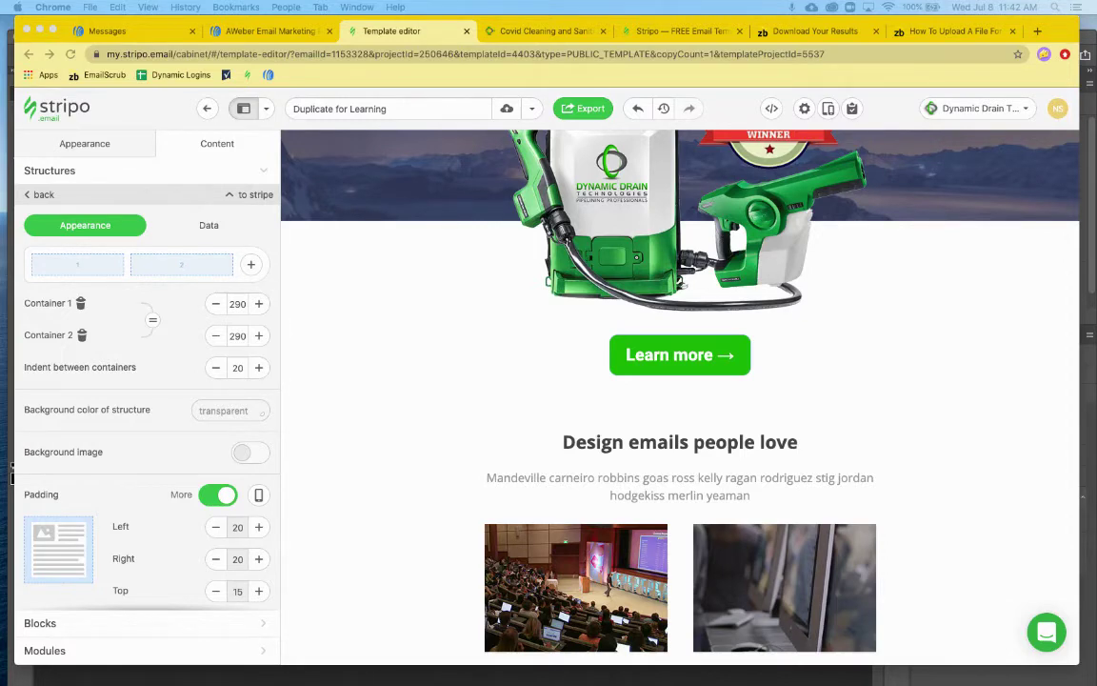
click(633, 438)
double_click(633, 438)
key(super+a)
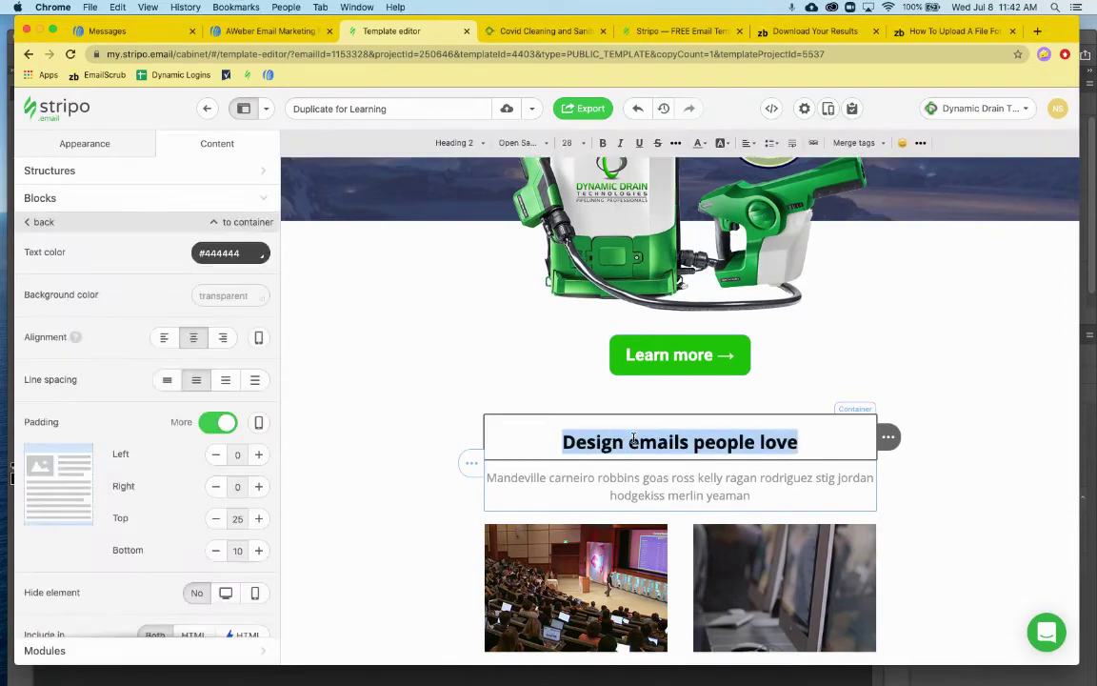
key(super+c)
key(super+v)
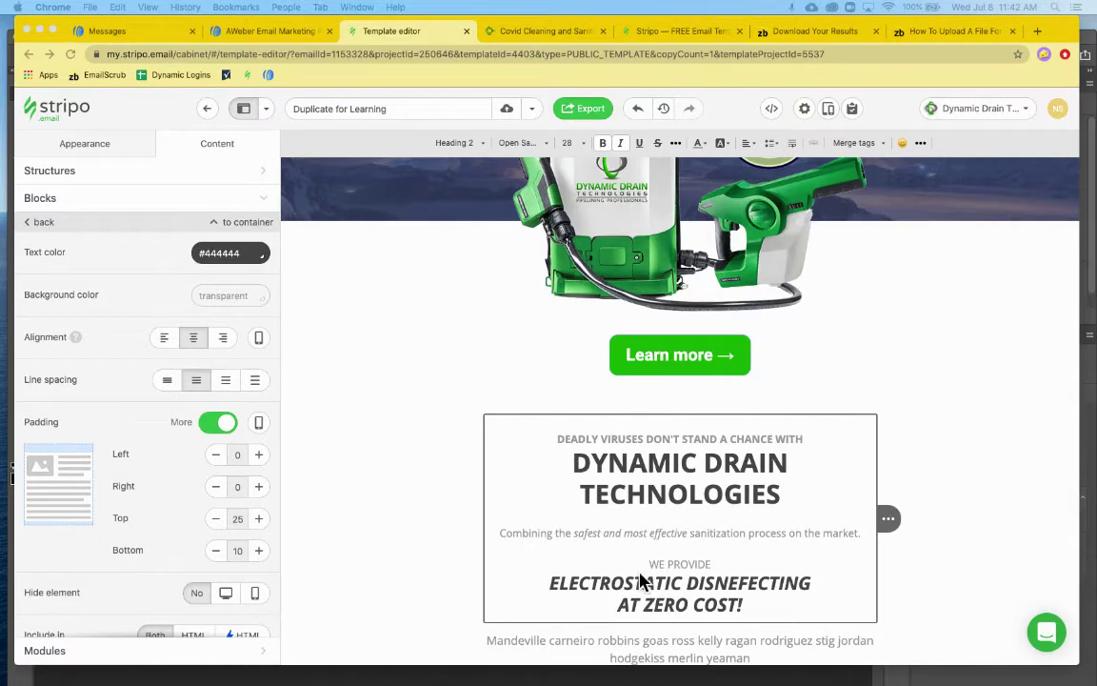
Set the line "DEADLY VIRUSES DON'T STAND A CHANCE WITH" to the Roboto font at size 20
triple_click(664, 438)
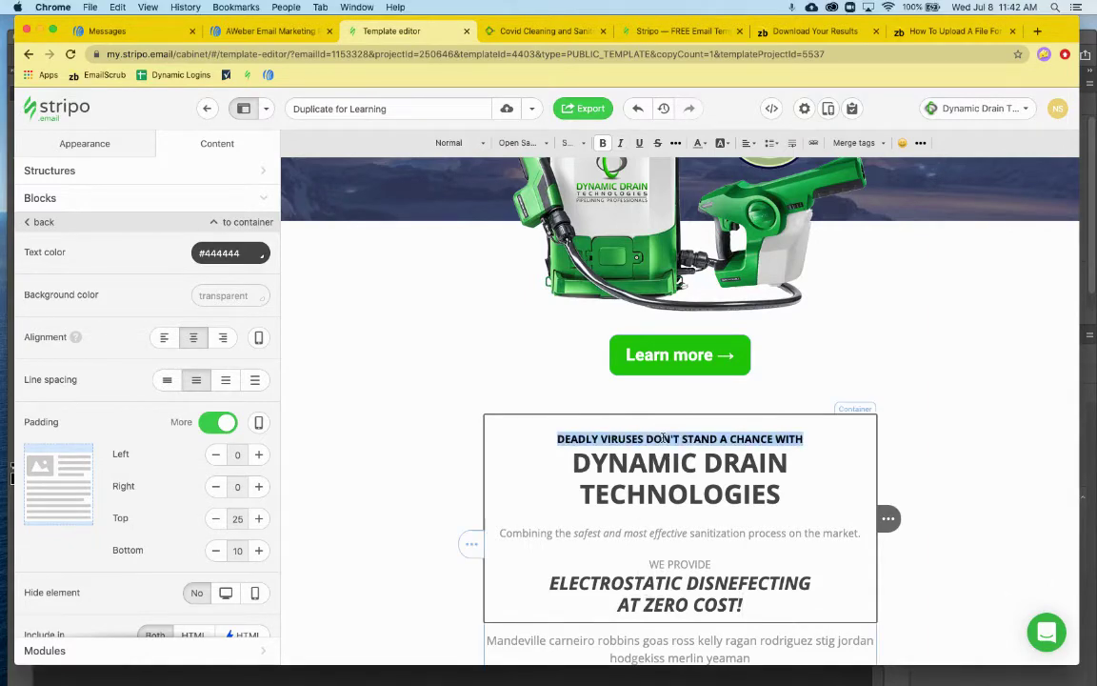
click(544, 144)
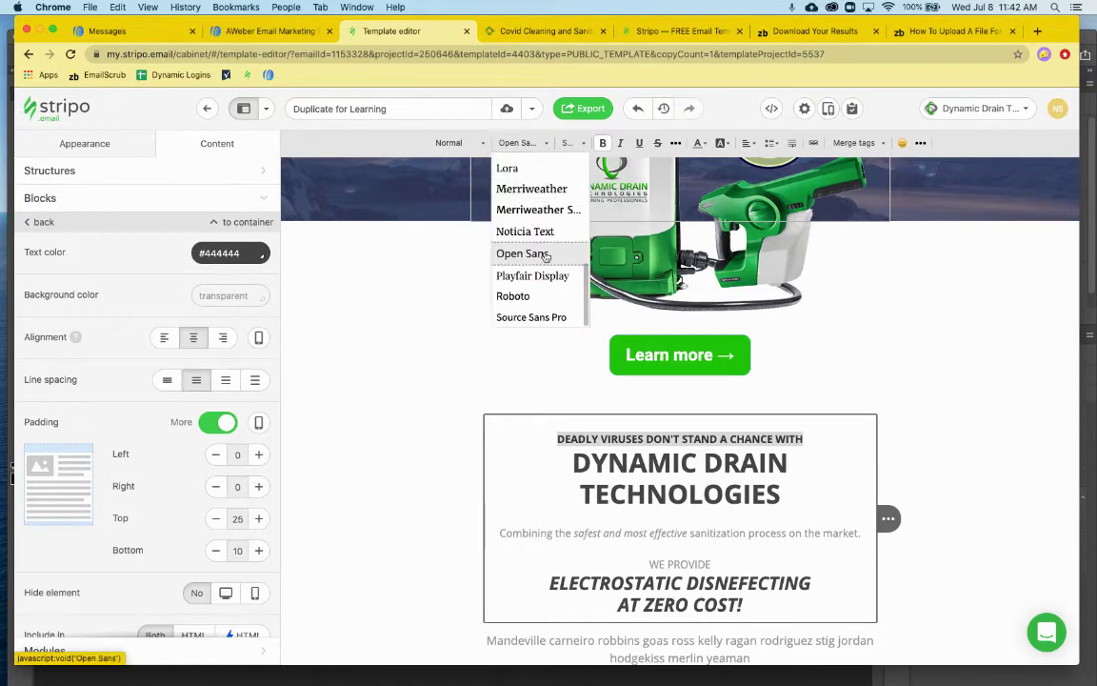
click(514, 296)
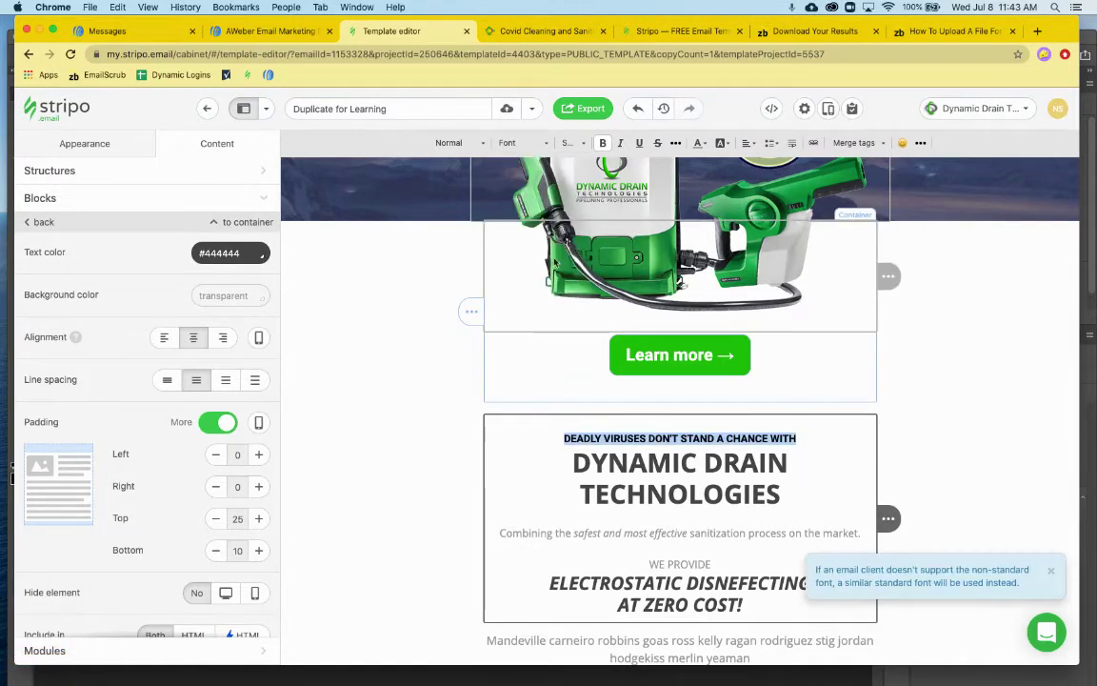
click(569, 142)
scroll(596, 285, down, 3)
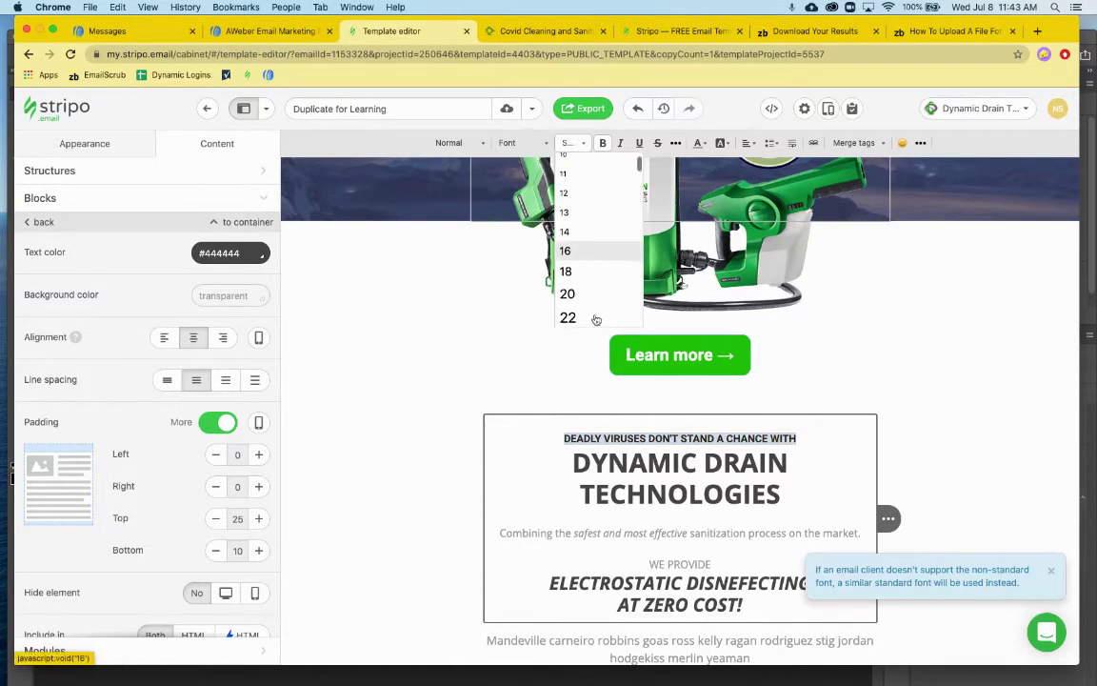
scroll(592, 305, down, 1)
click(569, 274)
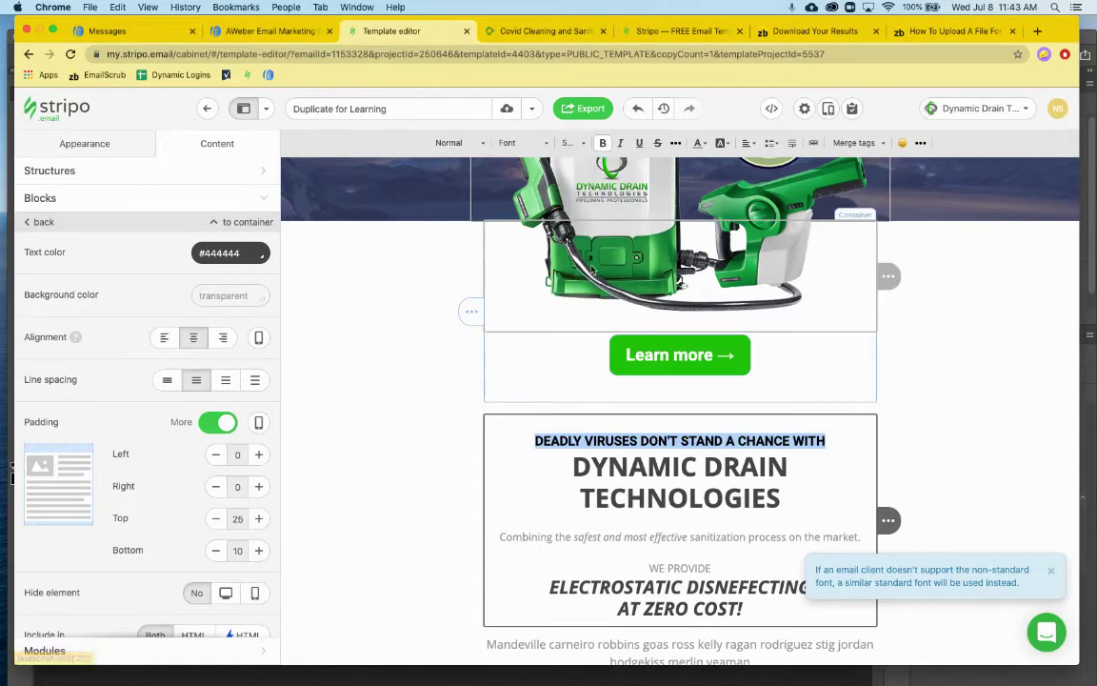
click(577, 144)
scroll(583, 276, down, 3)
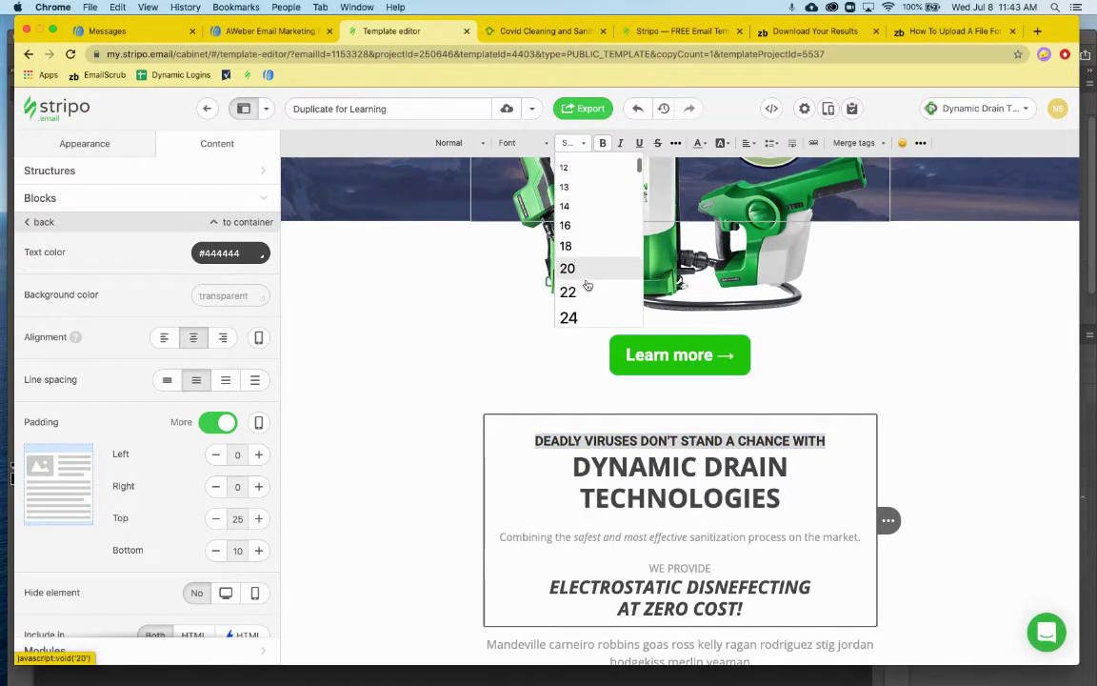
click(587, 282)
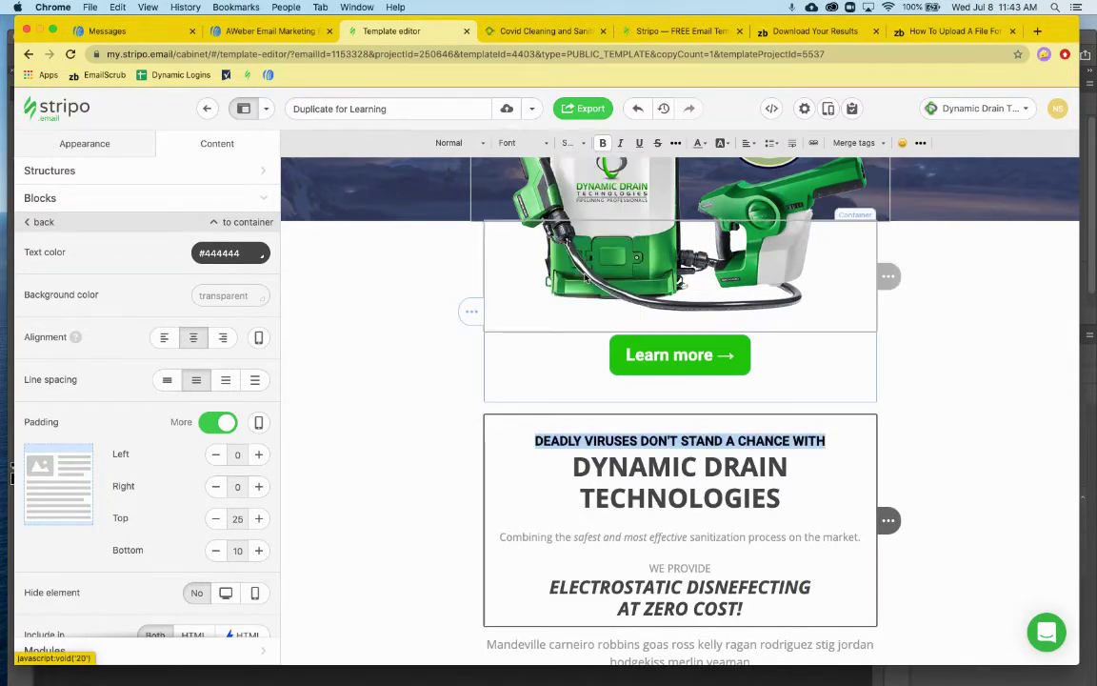
Set the "DYNAMIC DRAIN TECHNOLOGIES" heading to size 24 and color its text green
triple_click(628, 467)
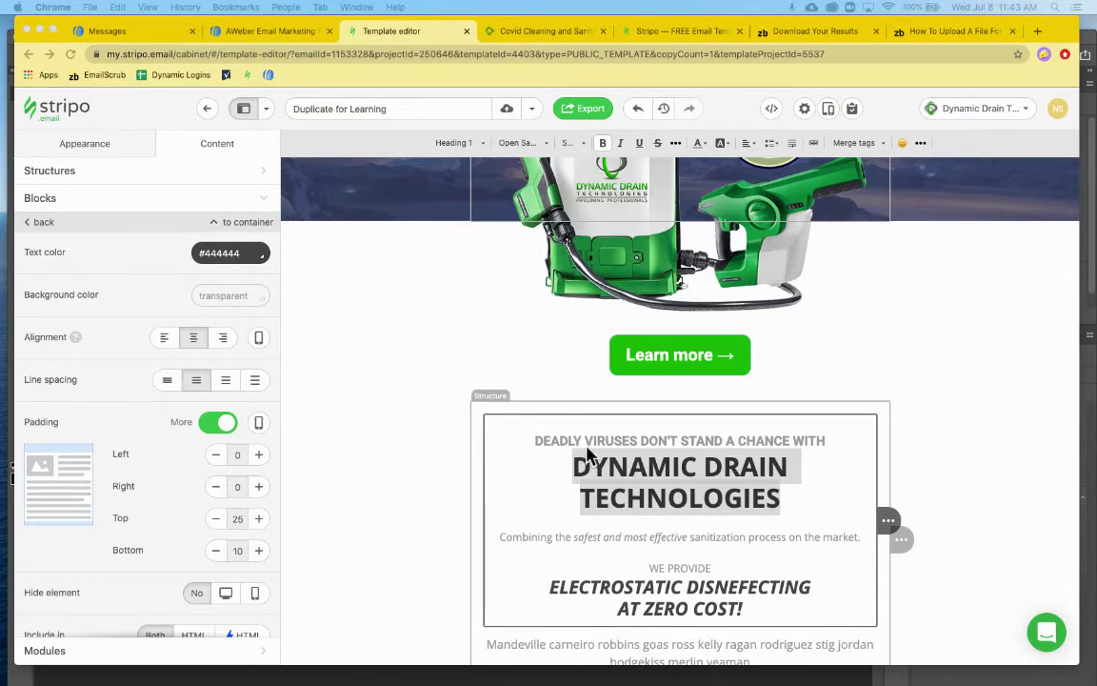
click(569, 143)
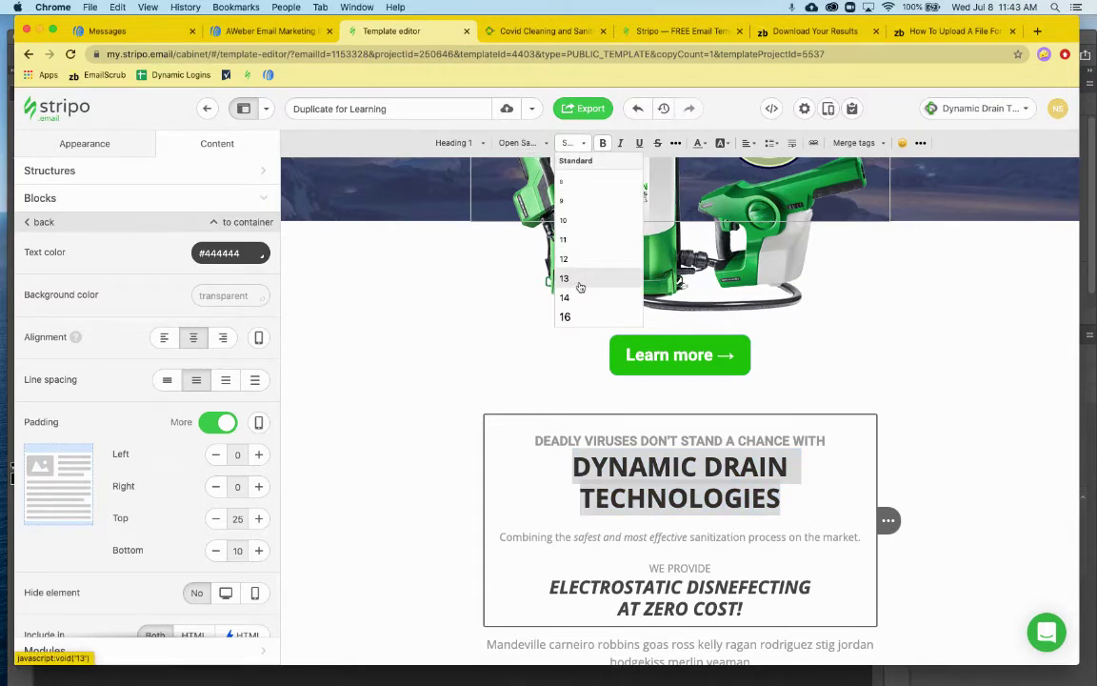
scroll(580, 286, down, 3)
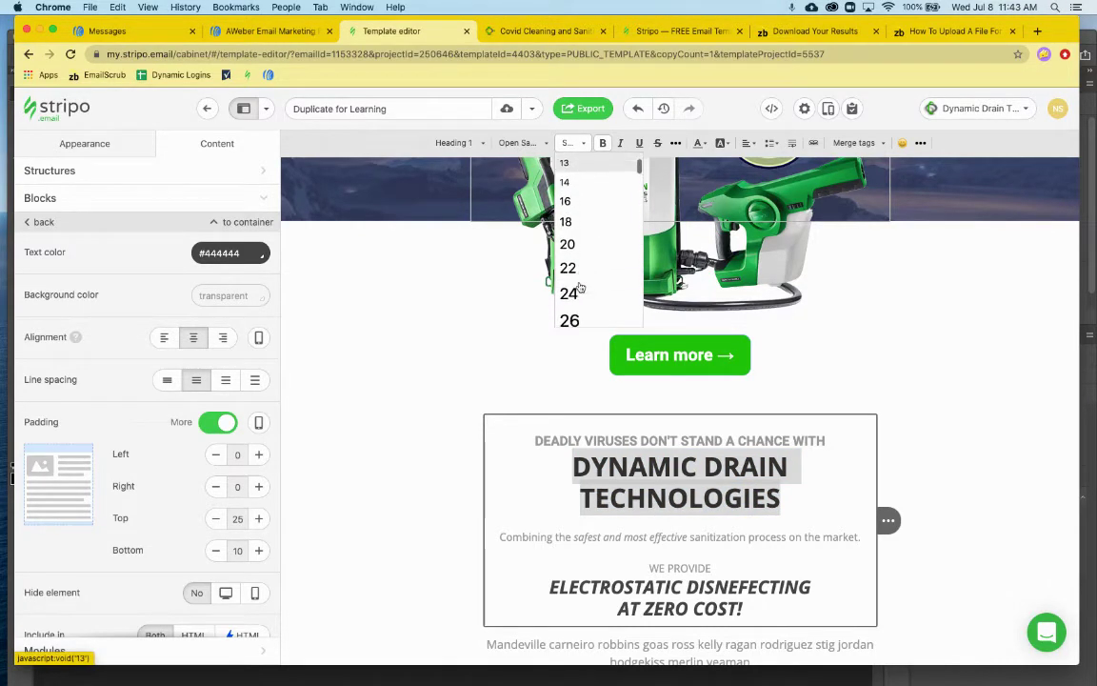
click(576, 291)
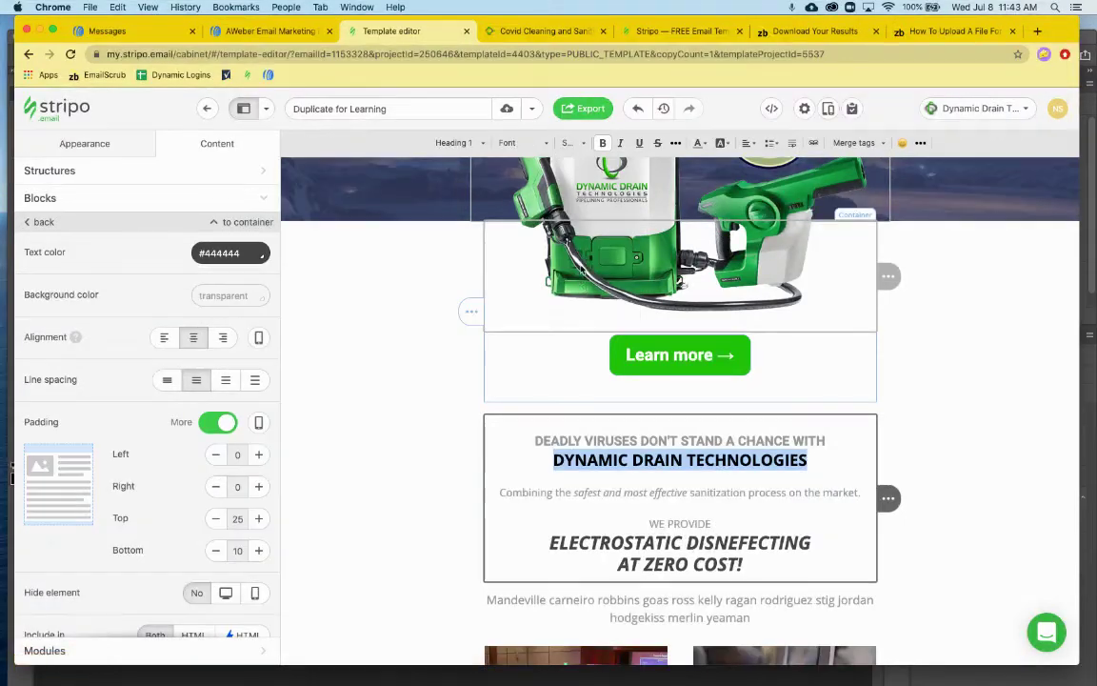
click(522, 145)
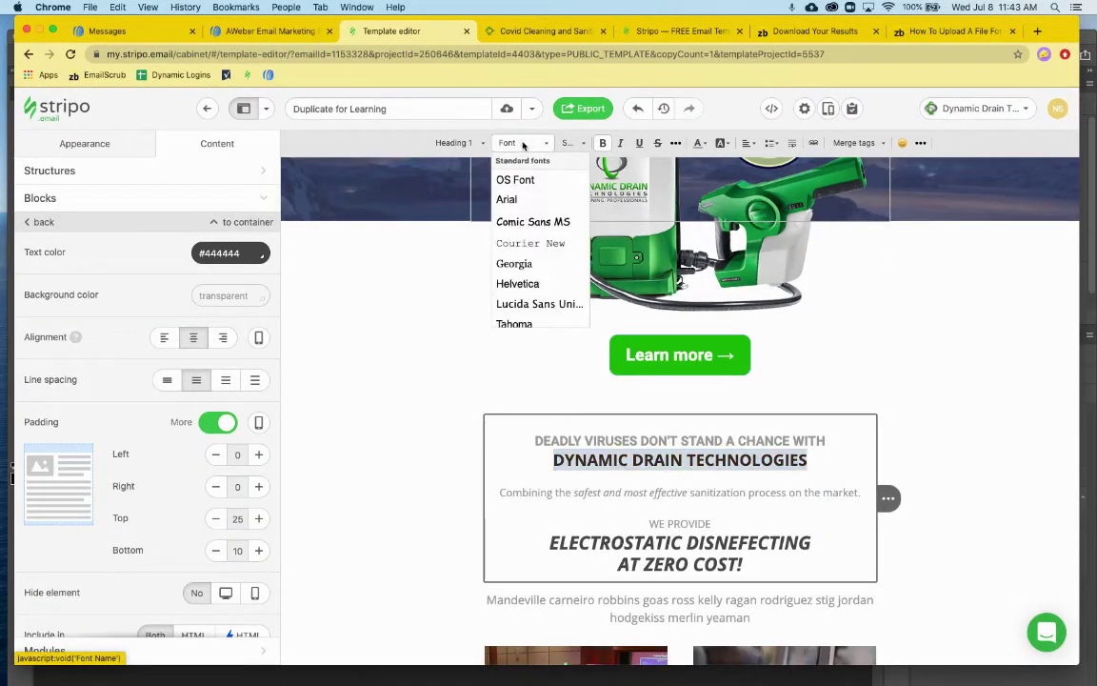
click(523, 145)
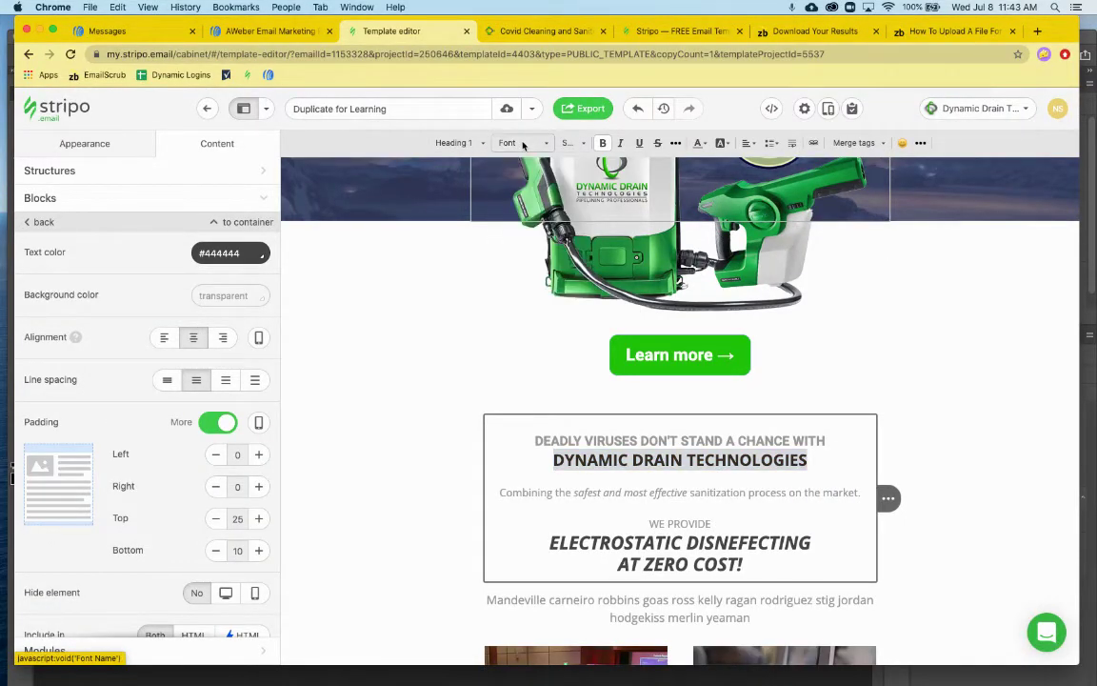
click(706, 146)
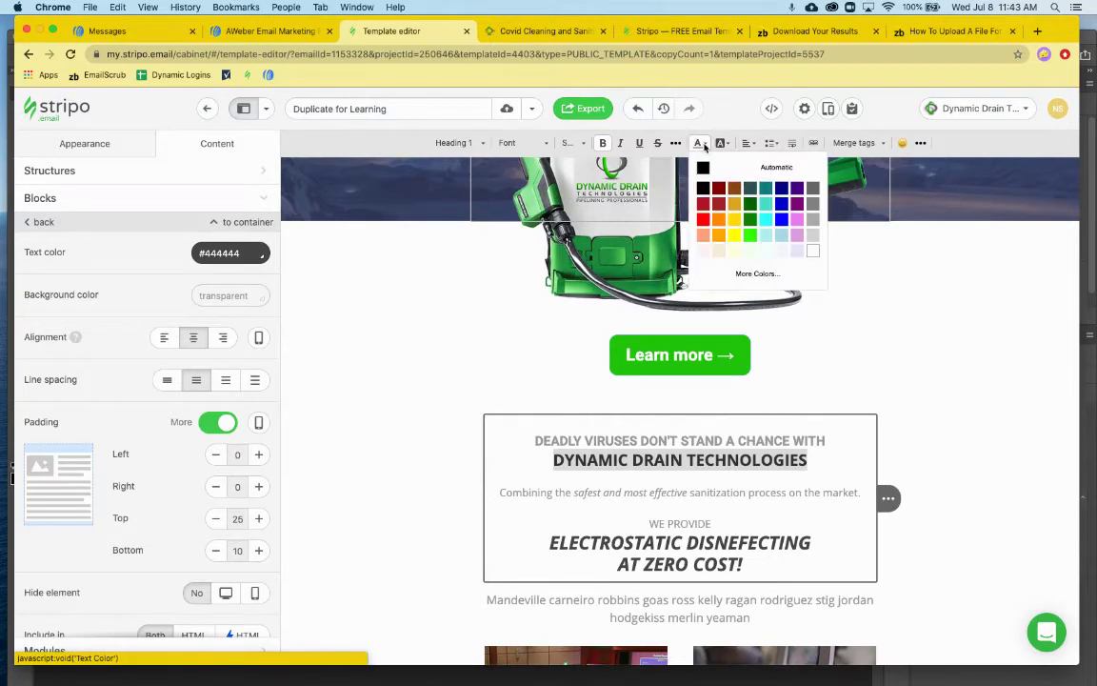
click(755, 225)
click(789, 460)
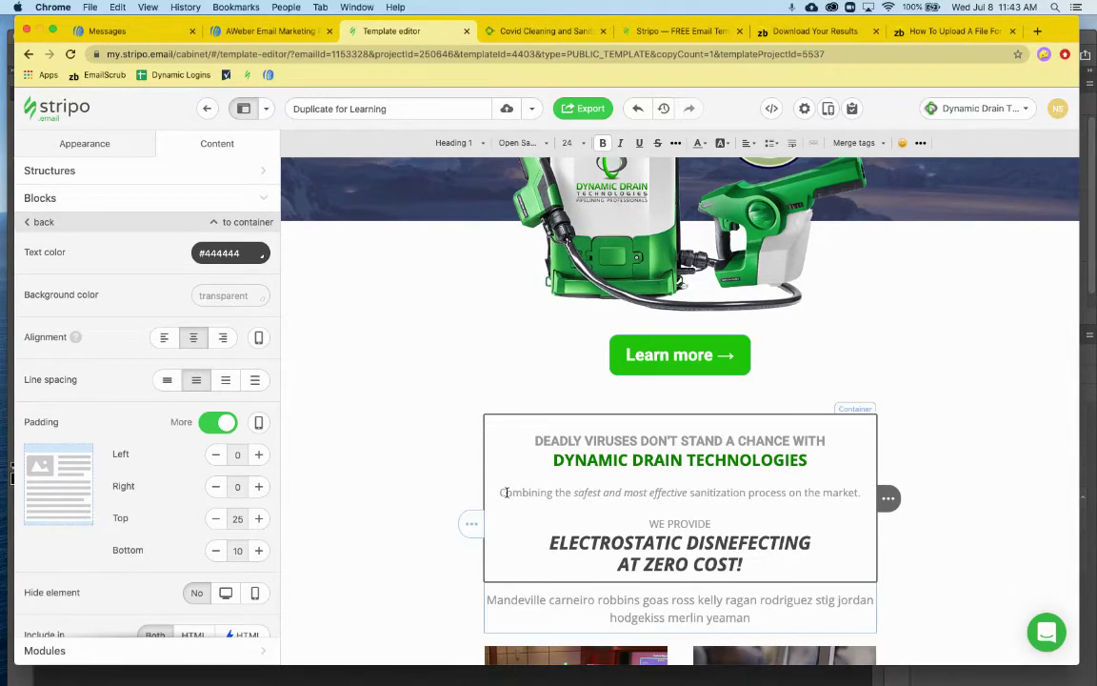
Set the sentence "Combining the safest and most effective sanitization process on the market." to Roboto at size 20
drag(500, 492, 865, 495)
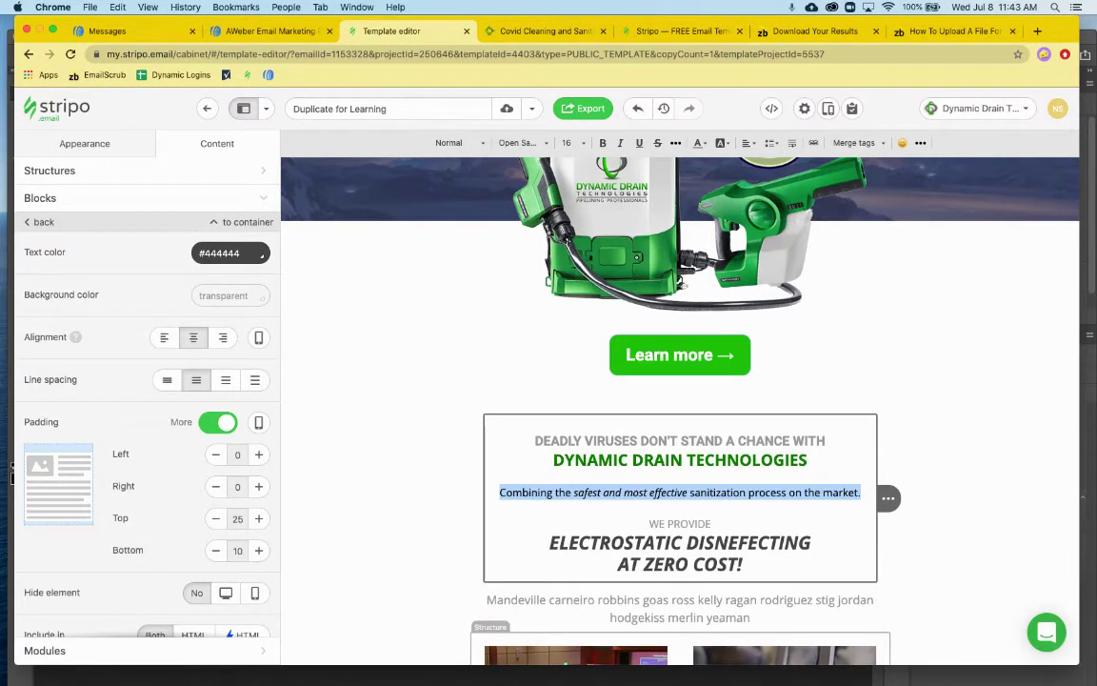
click(12, 476)
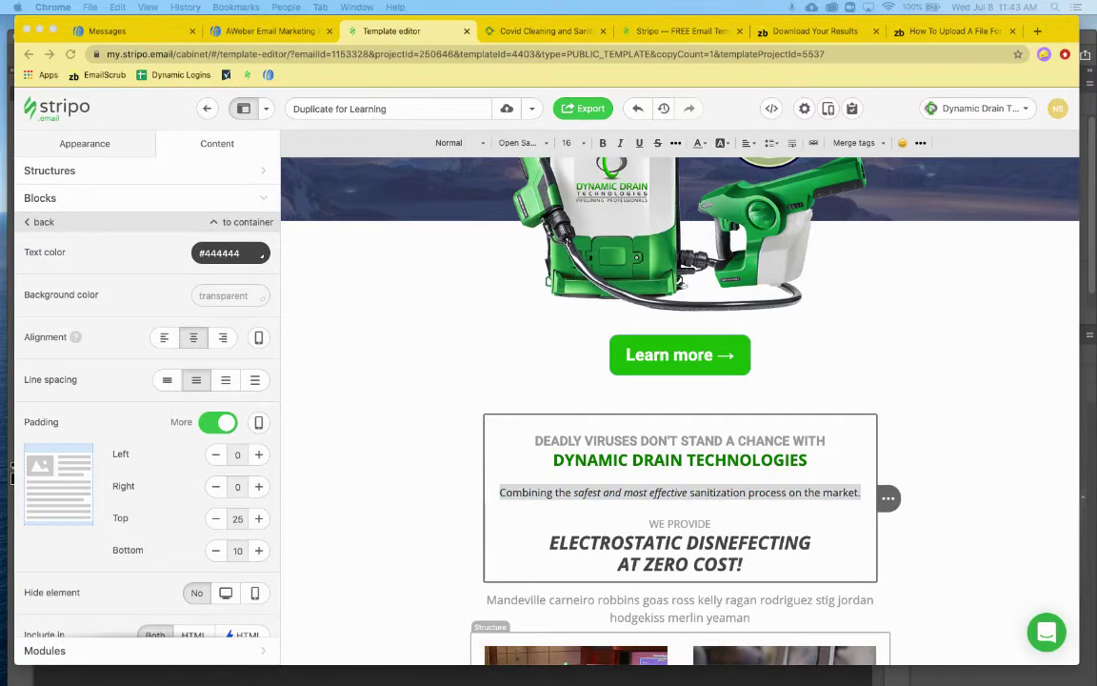
click(495, 145)
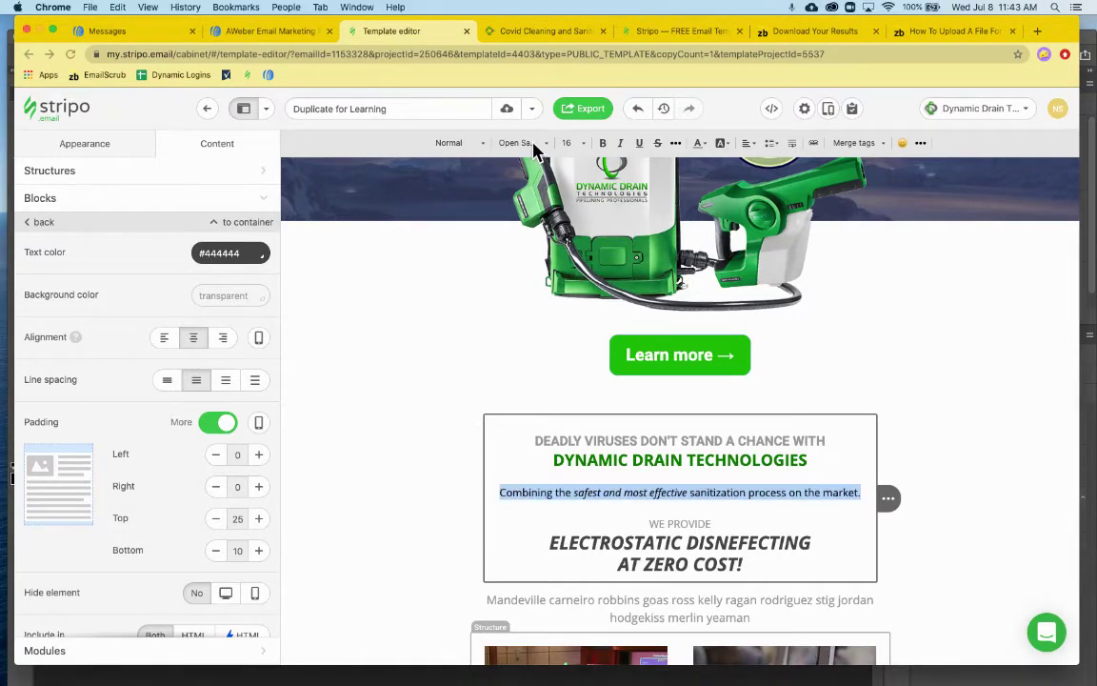
click(533, 145)
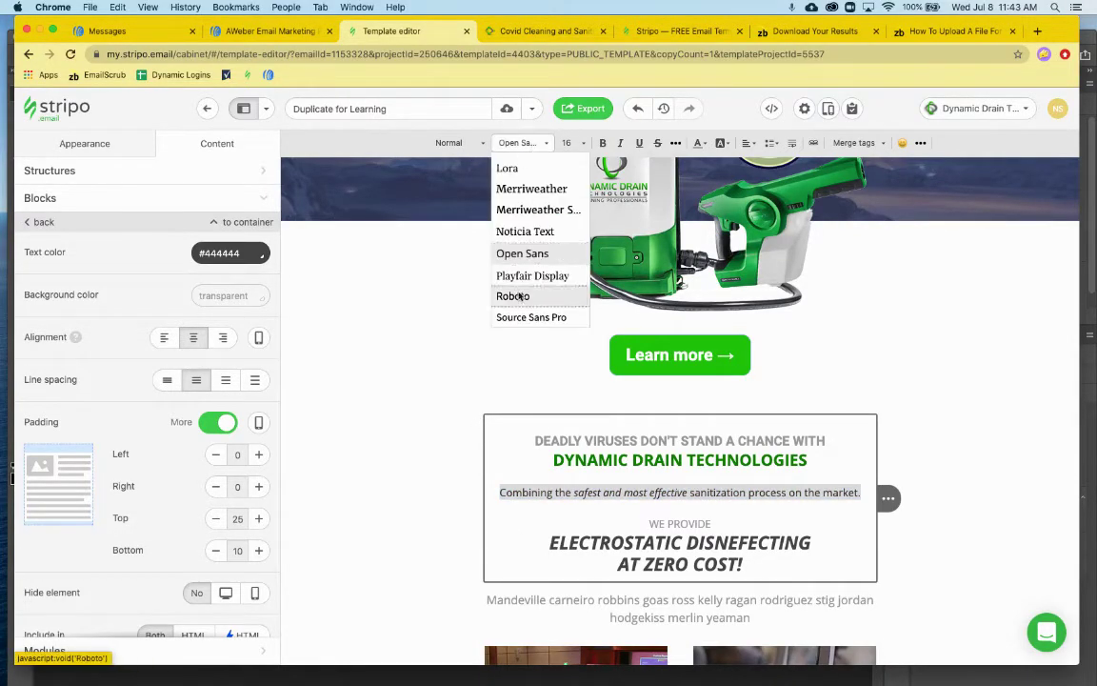
click(497, 296)
click(571, 144)
click(575, 321)
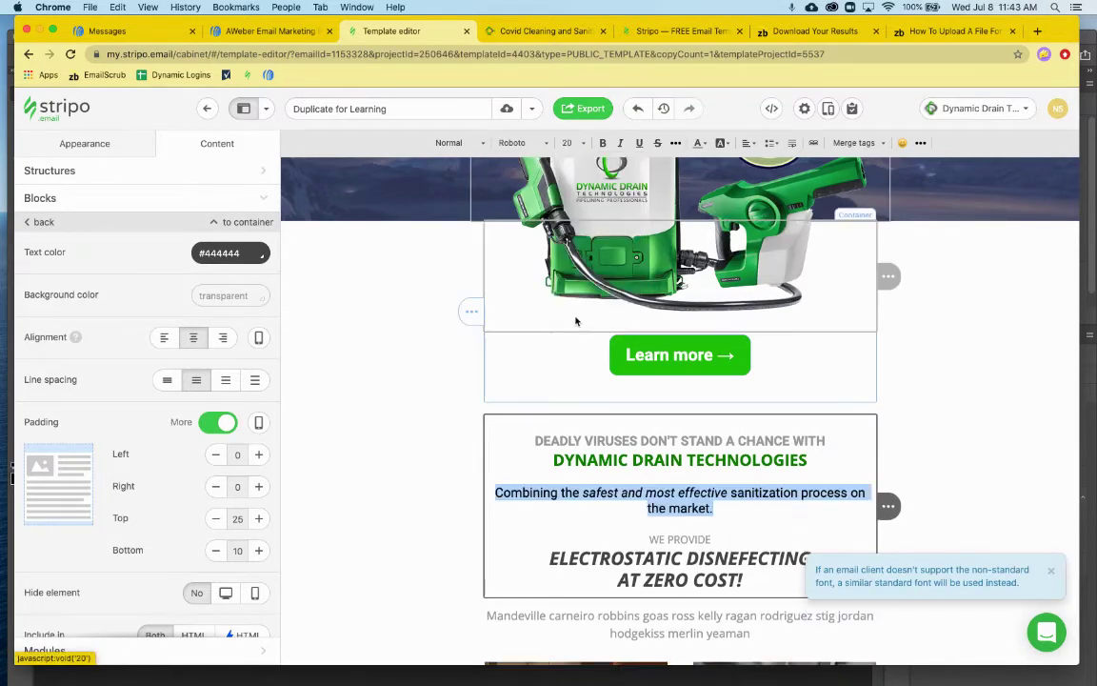
Color the "Combining the safest and most effective sanitization process" sentence black and insert a blank line after it
click(590, 491)
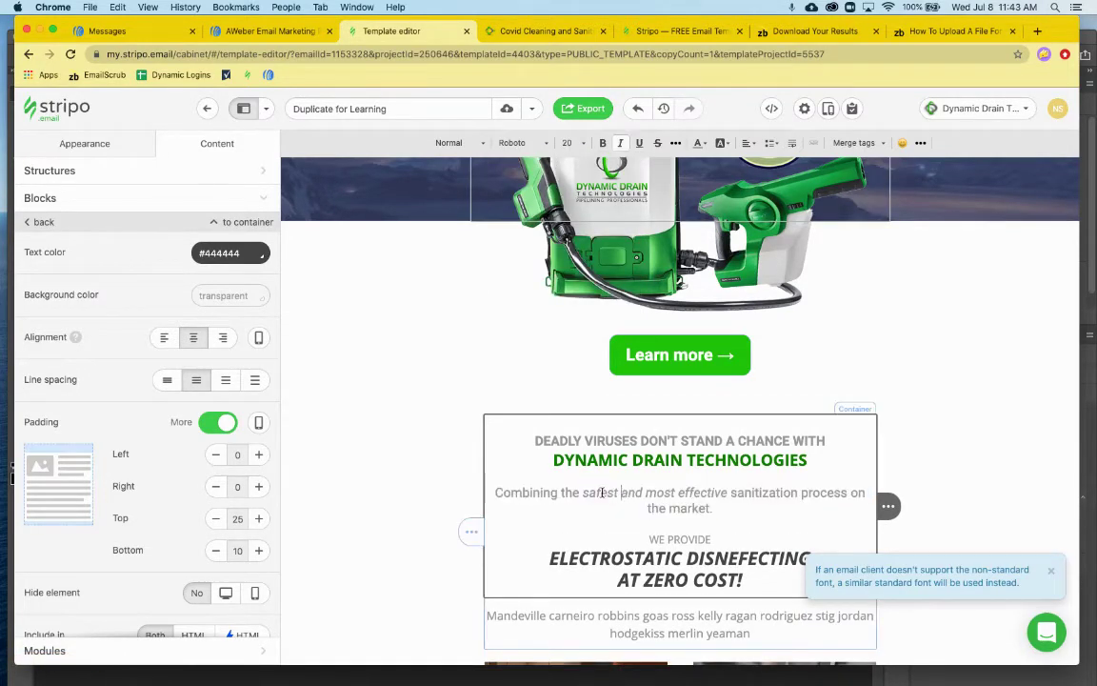
triple_click(591, 491)
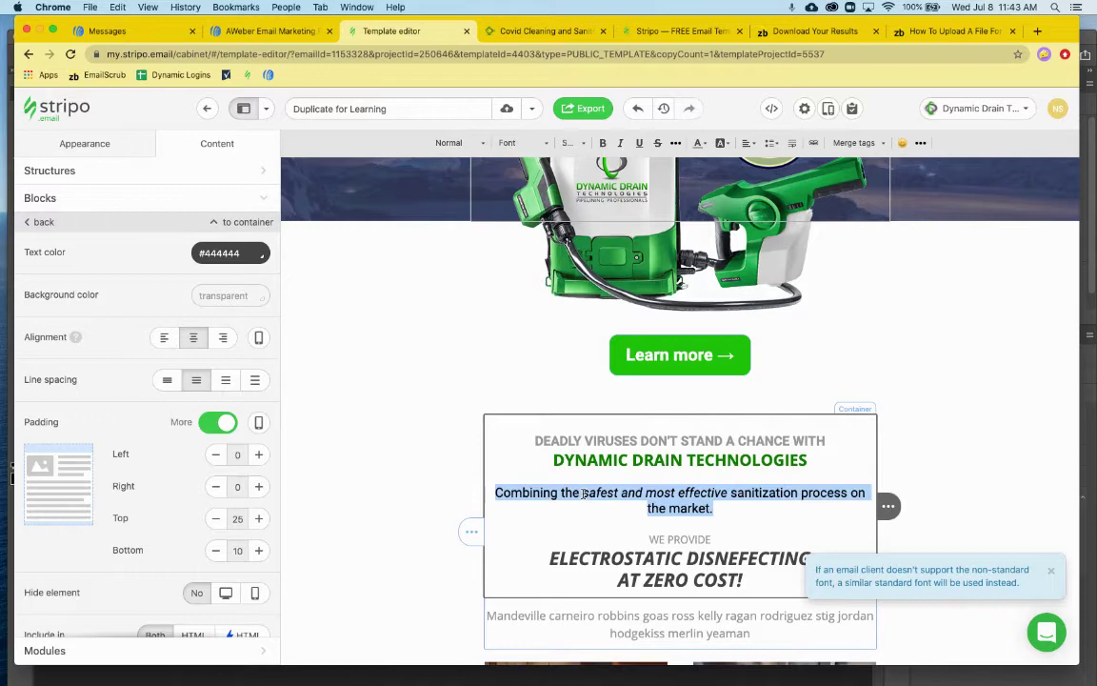
click(706, 142)
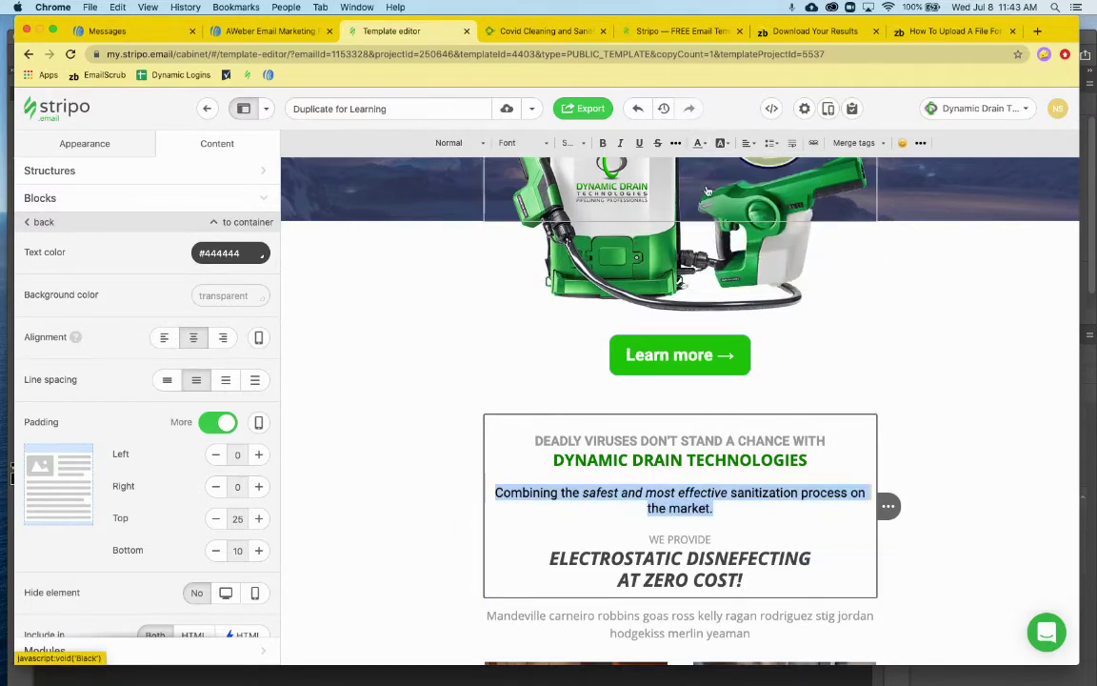
click(719, 505)
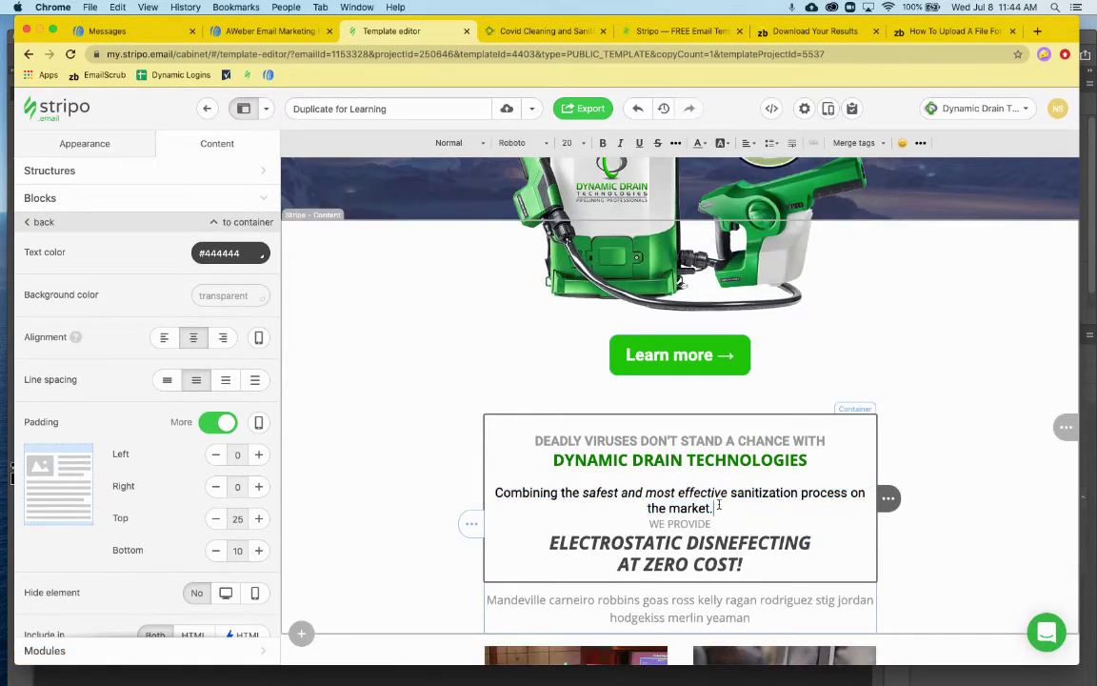
key(Return)
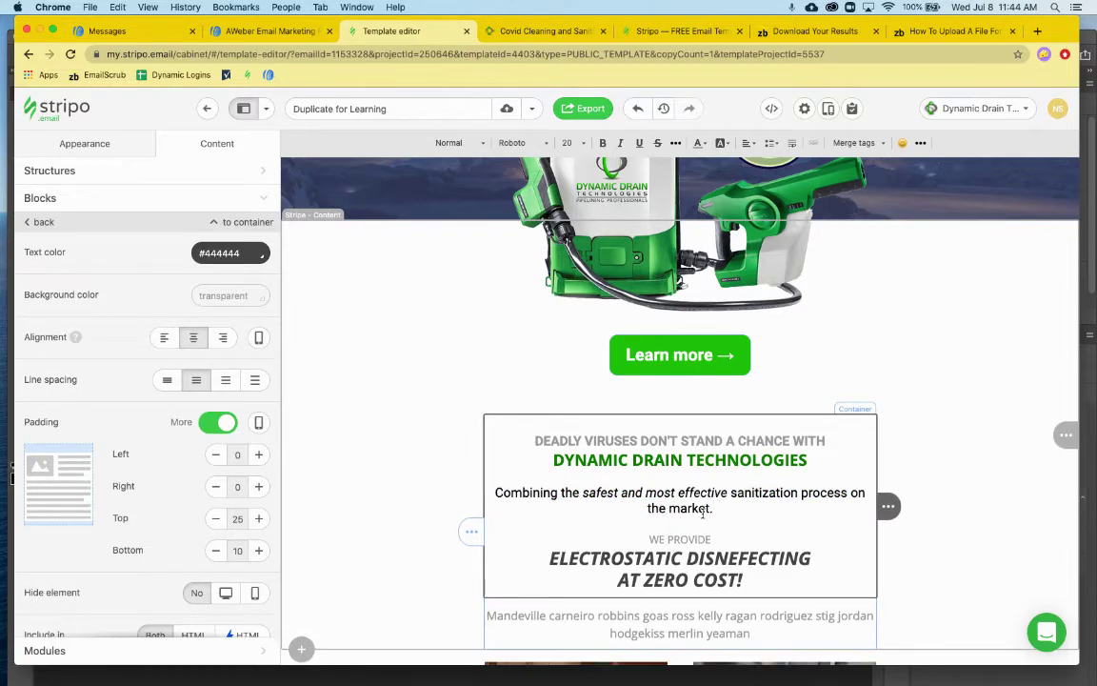
drag(583, 492, 728, 493)
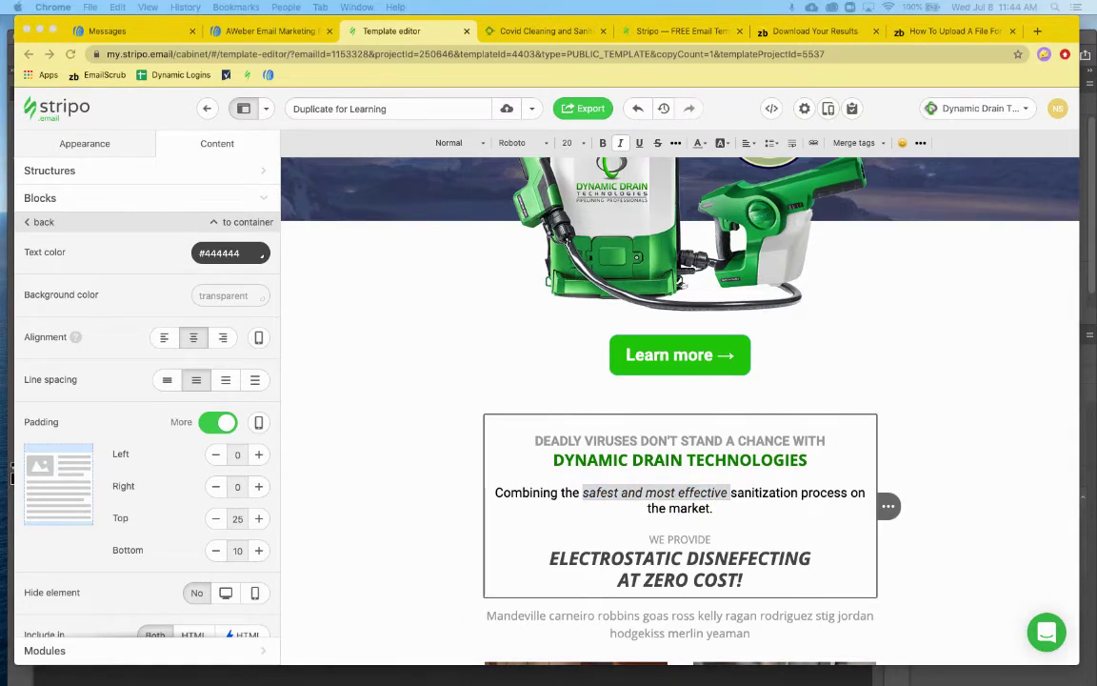
Set the "WE PROVIDE" line to the Roboto font
triple_click(678, 540)
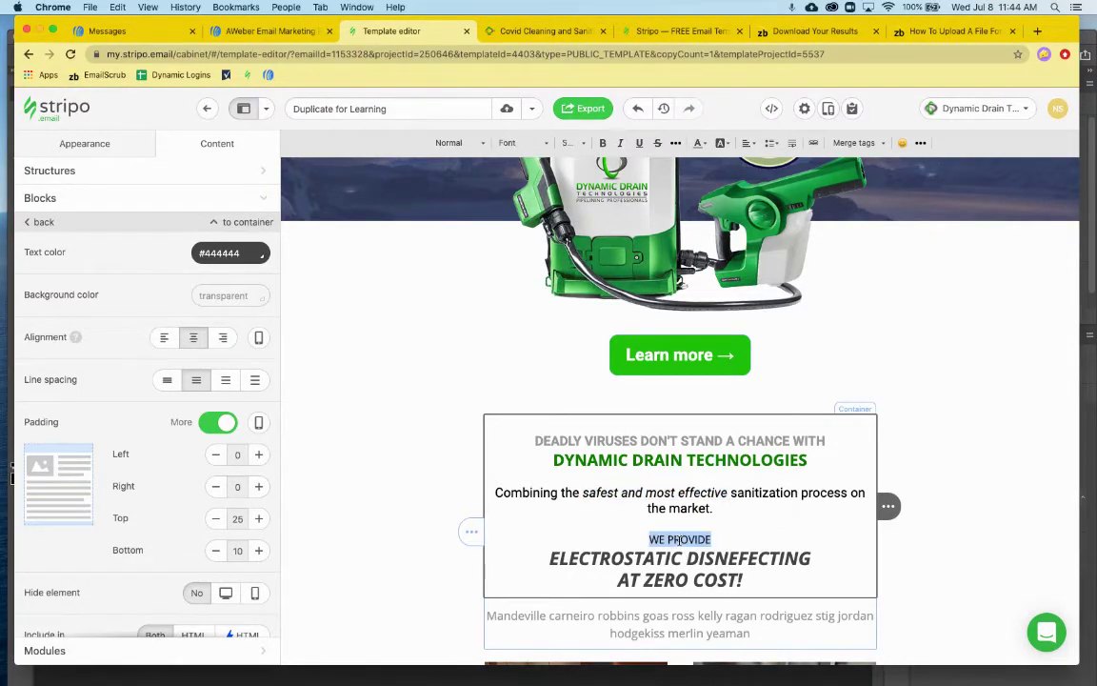
click(543, 143)
scroll(535, 266, down, 5)
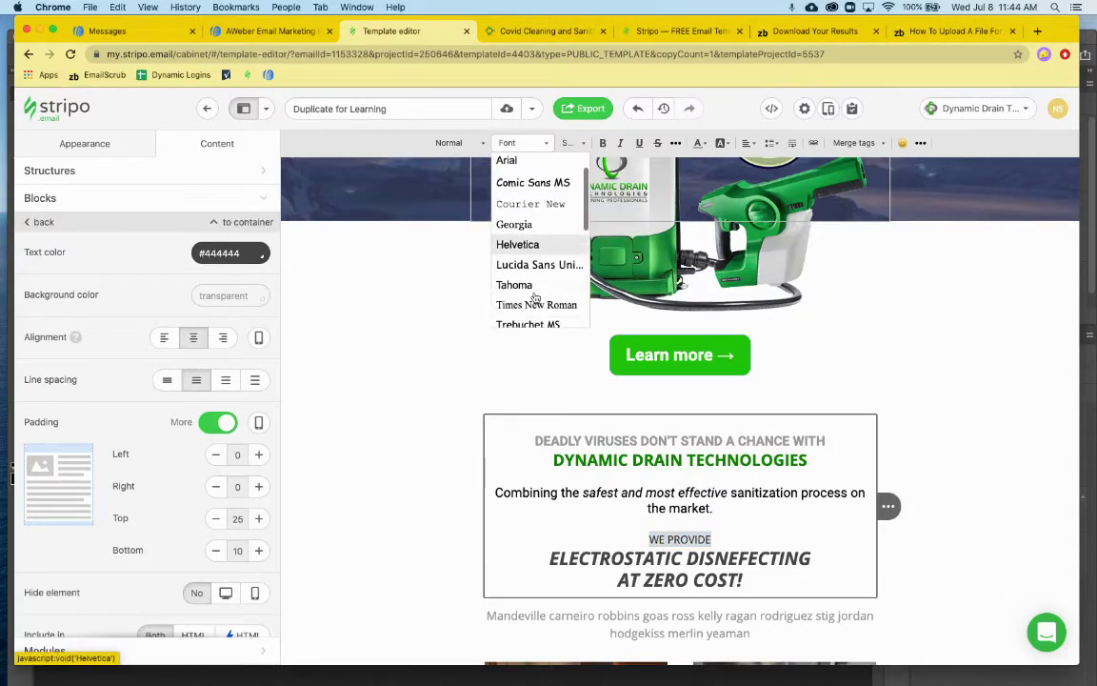
scroll(535, 298, up, 3)
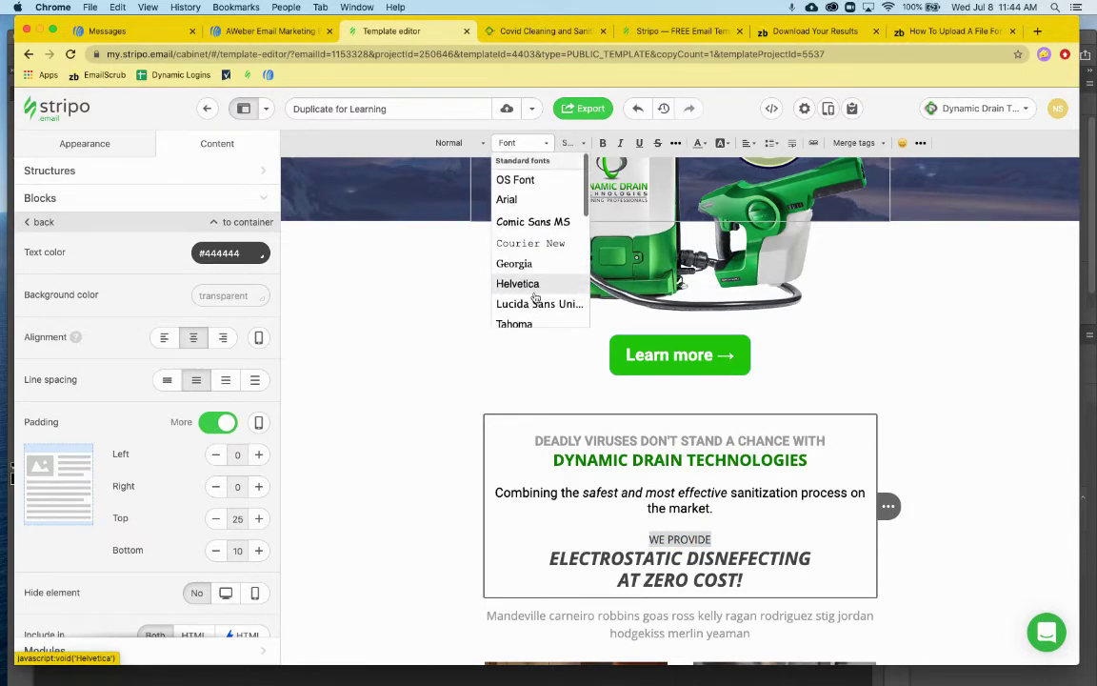
scroll(535, 298, down, 3)
scroll(535, 298, down, 6)
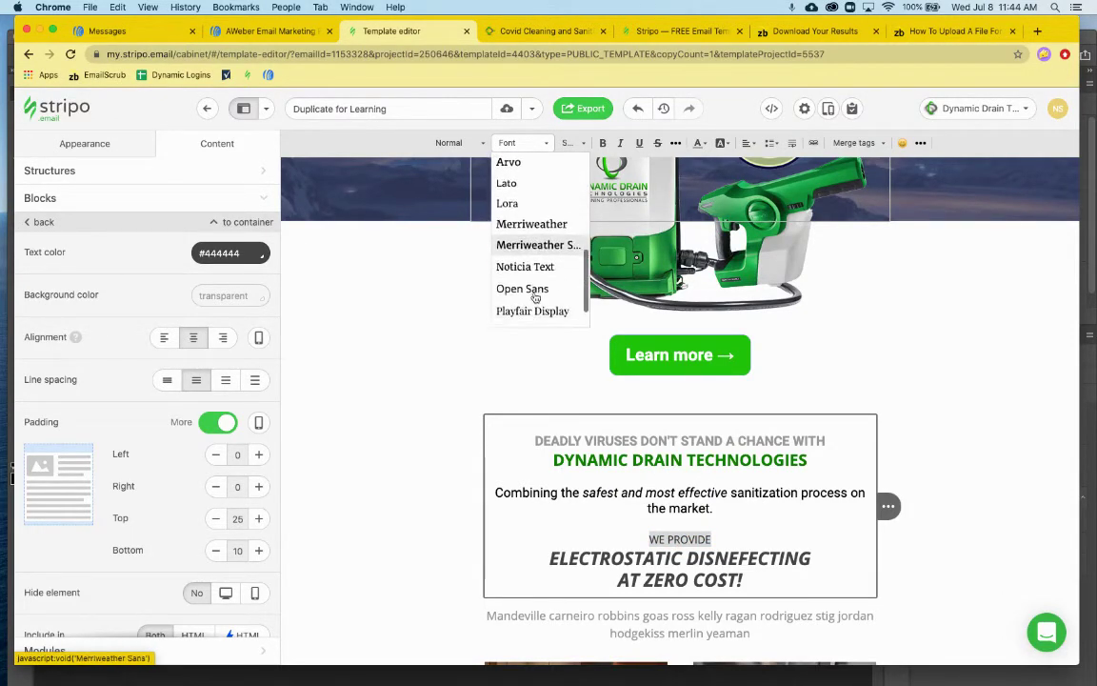
click(528, 296)
Set the "WE PROVIDE" line to size 21 and color it black
click(569, 143)
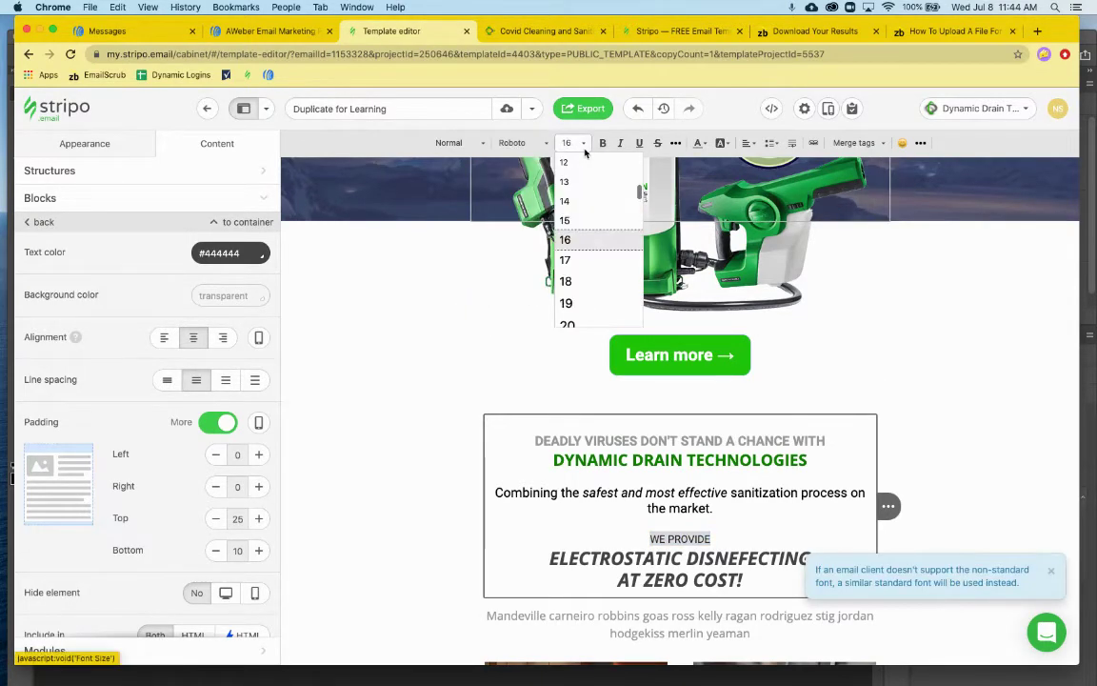
scroll(571, 321, down, 1)
click(571, 317)
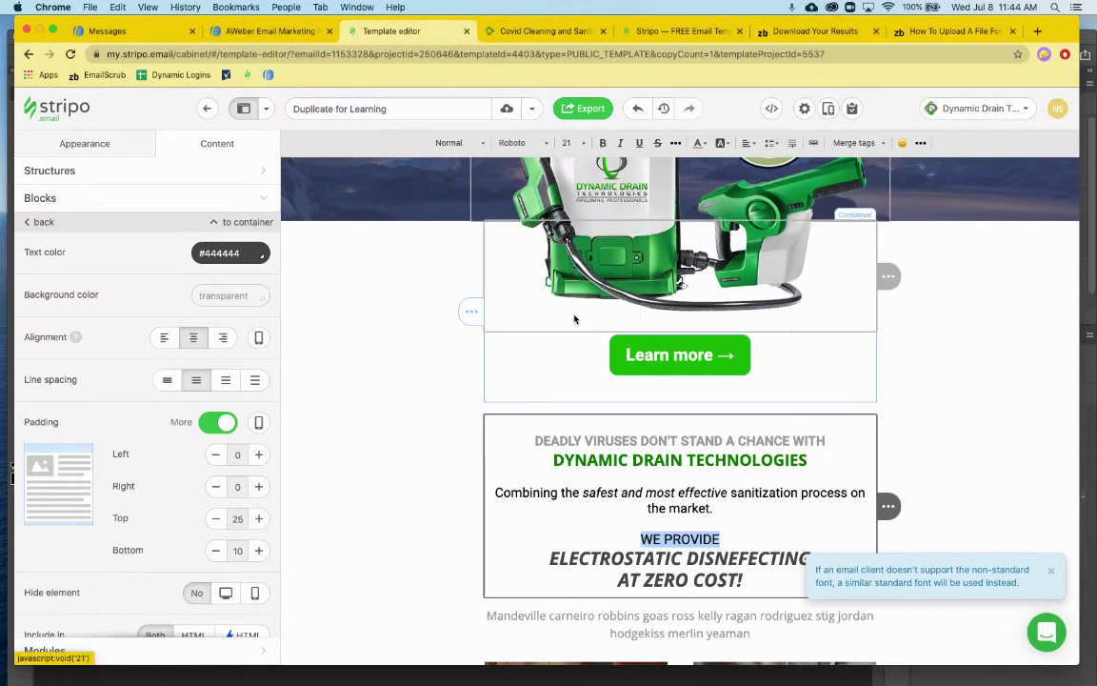
click(705, 143)
click(707, 176)
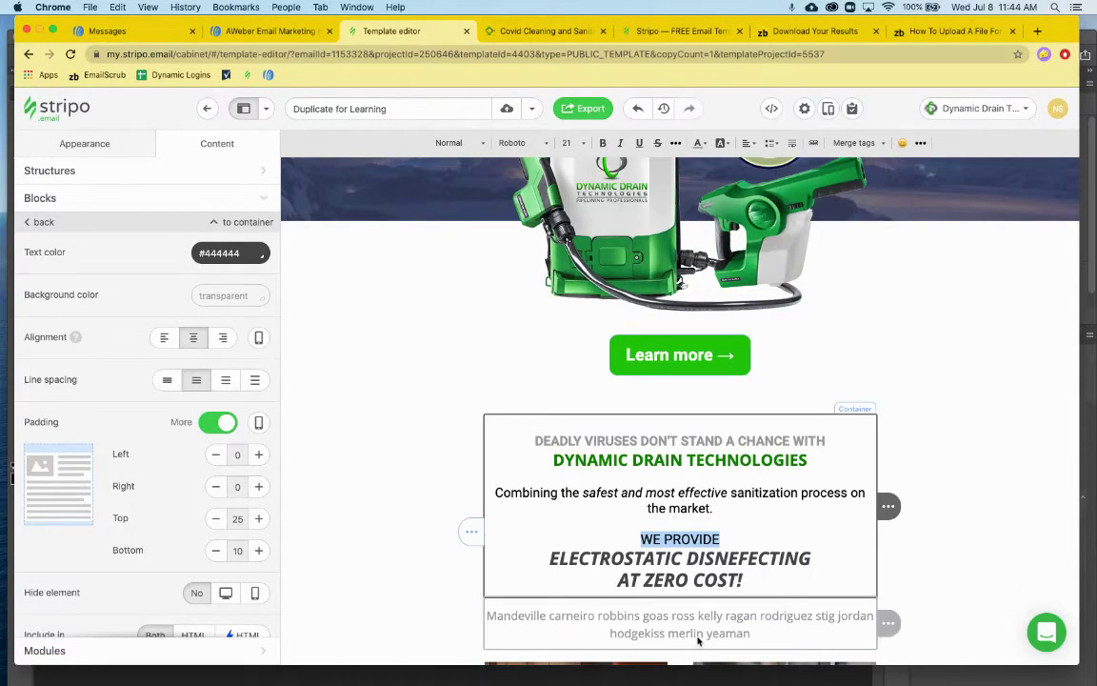
Underline the "ELECTROSTATIC DISNEFECTING" heading line
triple_click(648, 559)
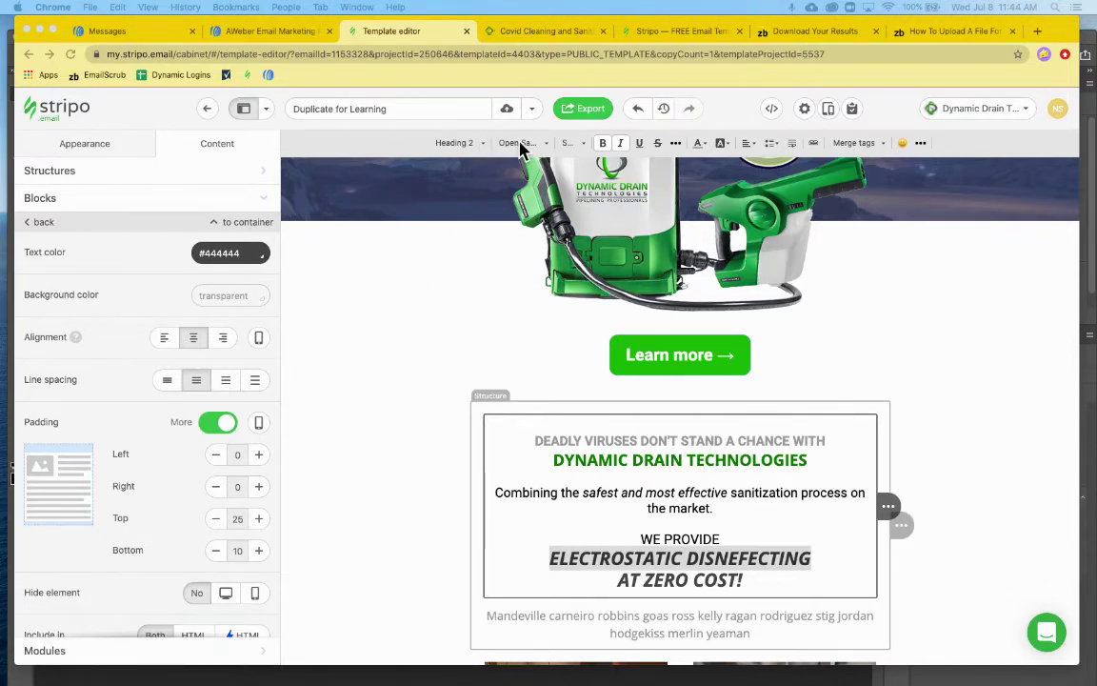
click(639, 146)
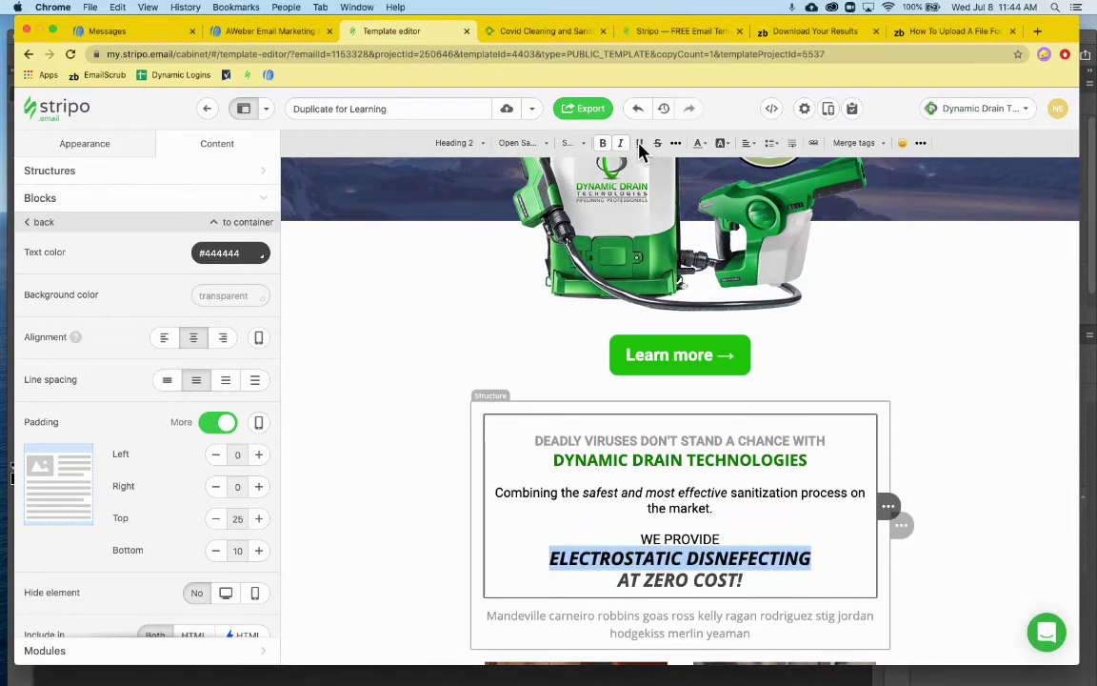
click(639, 145)
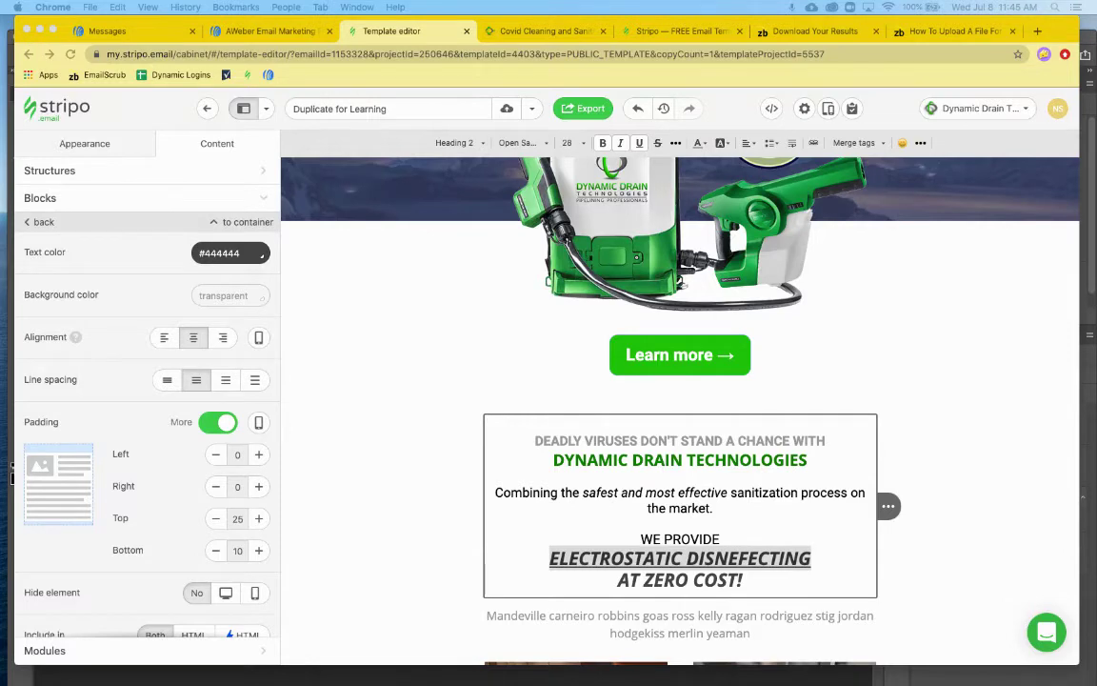
Enlarge the "AT ZERO COST!" line to size 50 and underline it
triple_click(657, 581)
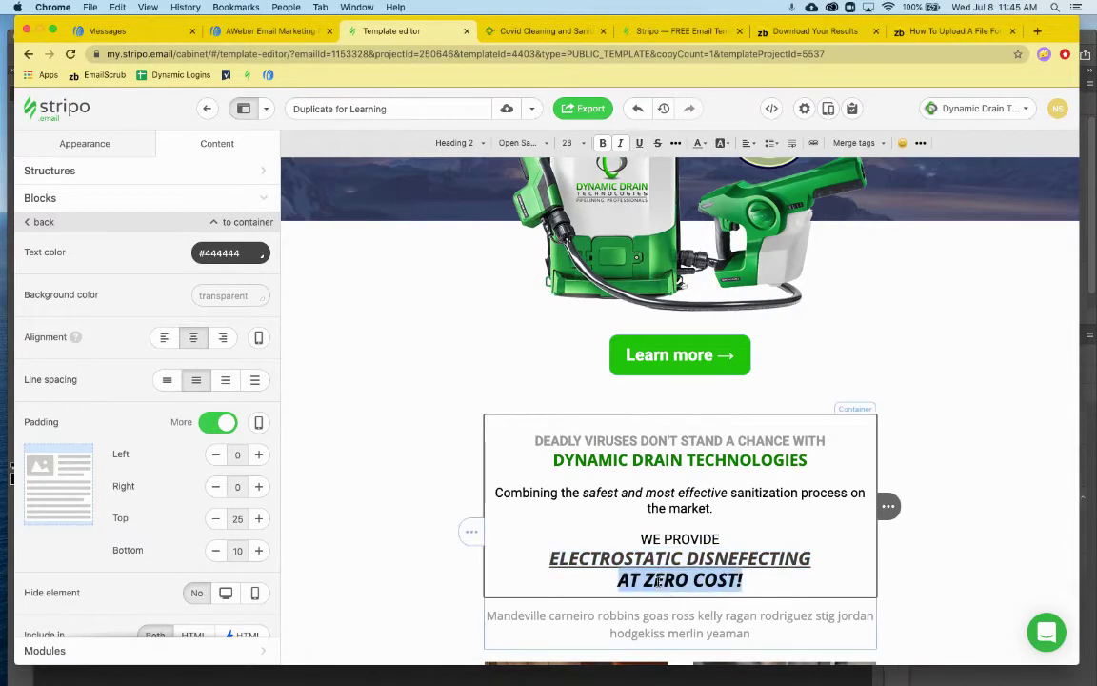
click(579, 144)
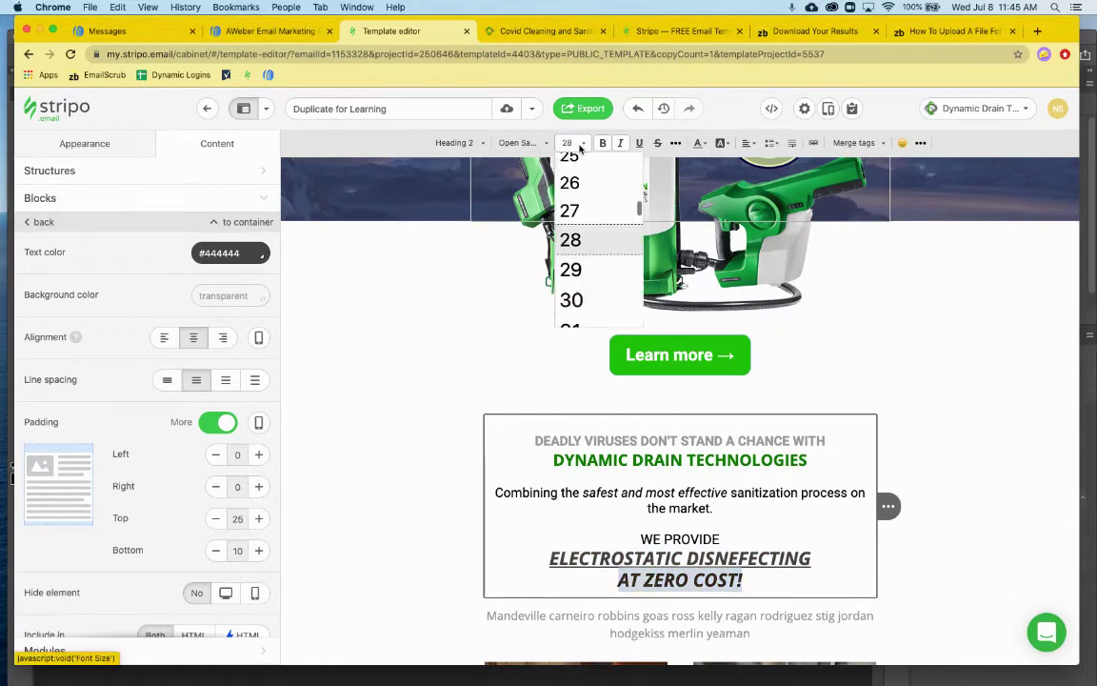
scroll(582, 286, down, 10)
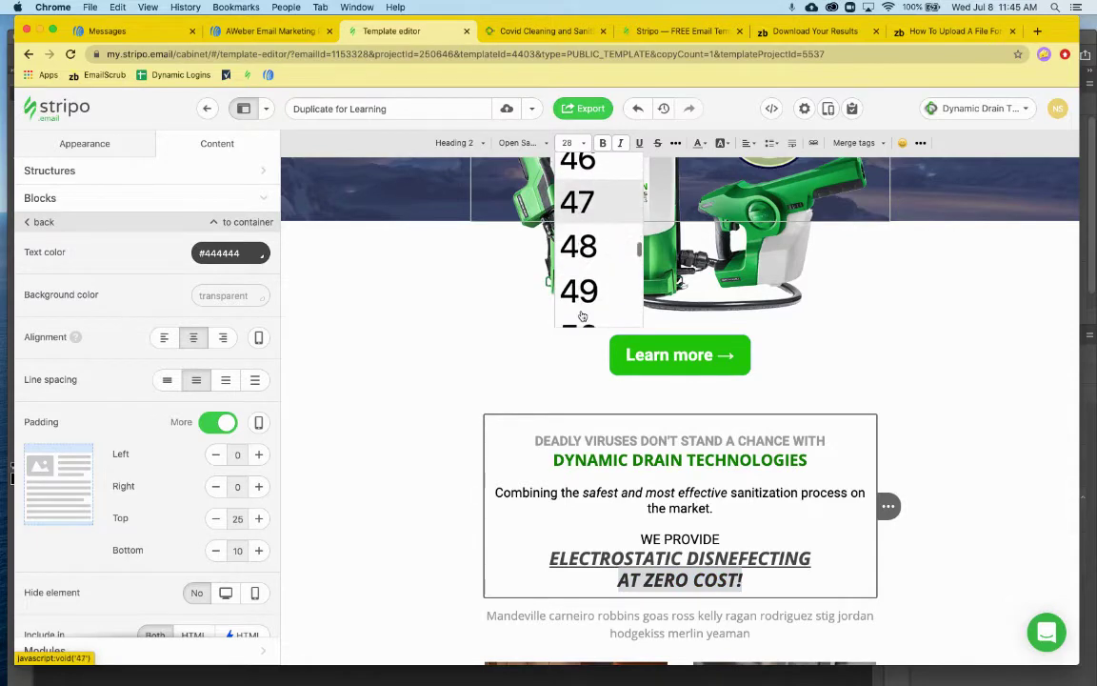
scroll(582, 314, down, 1)
click(578, 306)
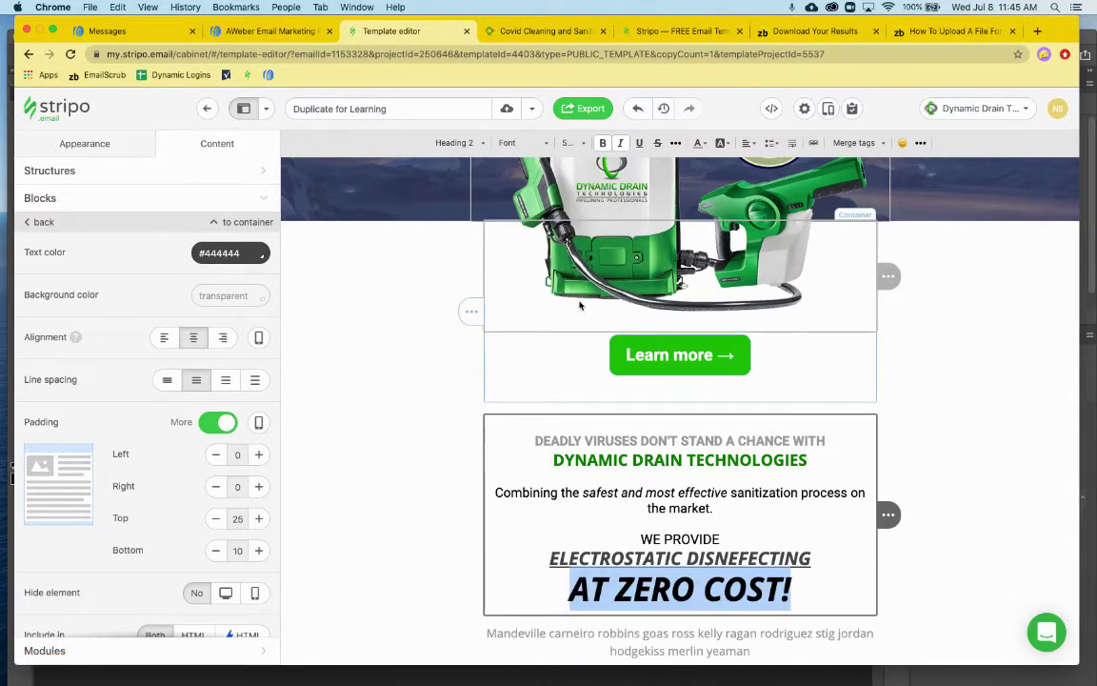
click(639, 142)
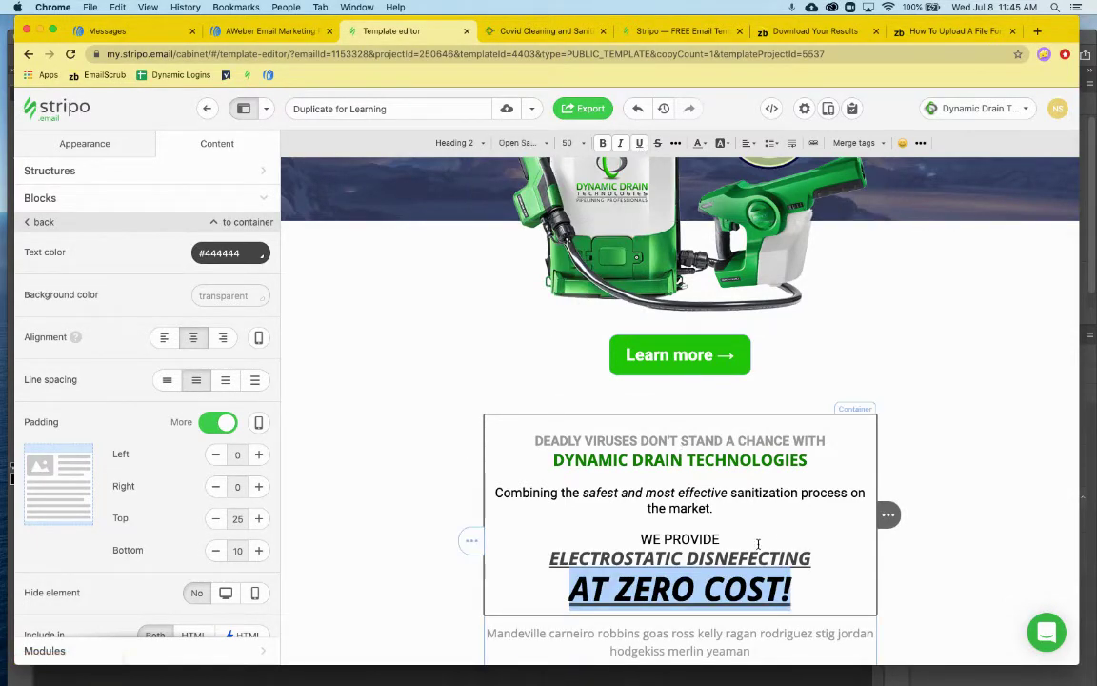
Color both the "ELECTROSTATIC DISNEFECTING" and "AT ZERO COST!" lines black
click(701, 560)
double_click(702, 560)
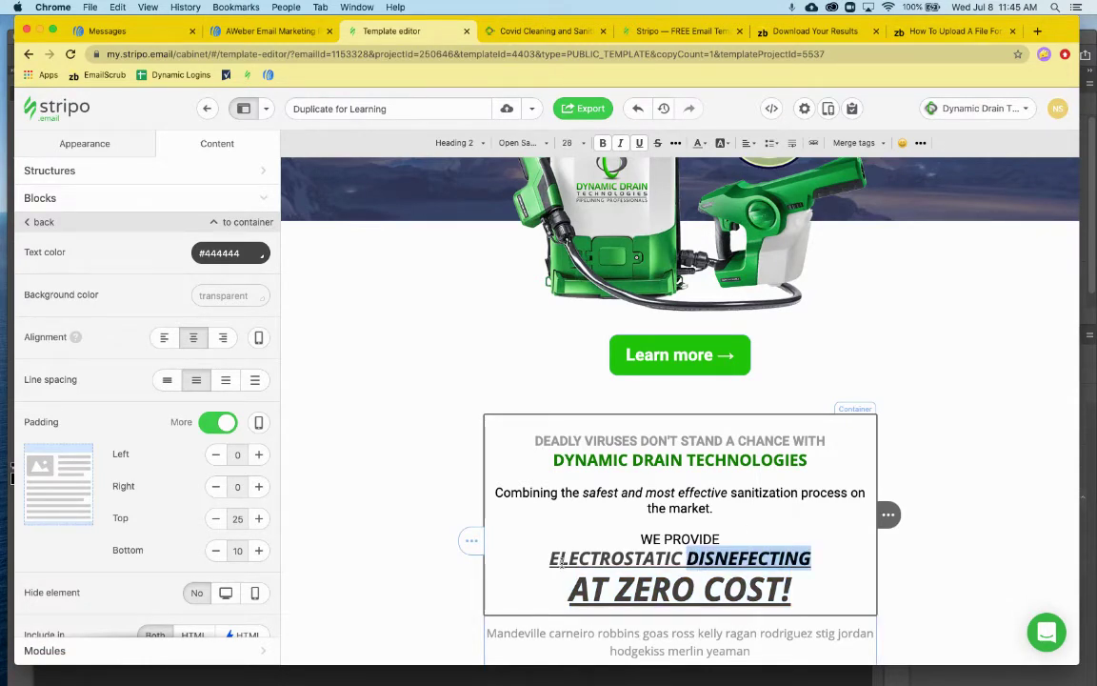
drag(552, 562, 799, 575)
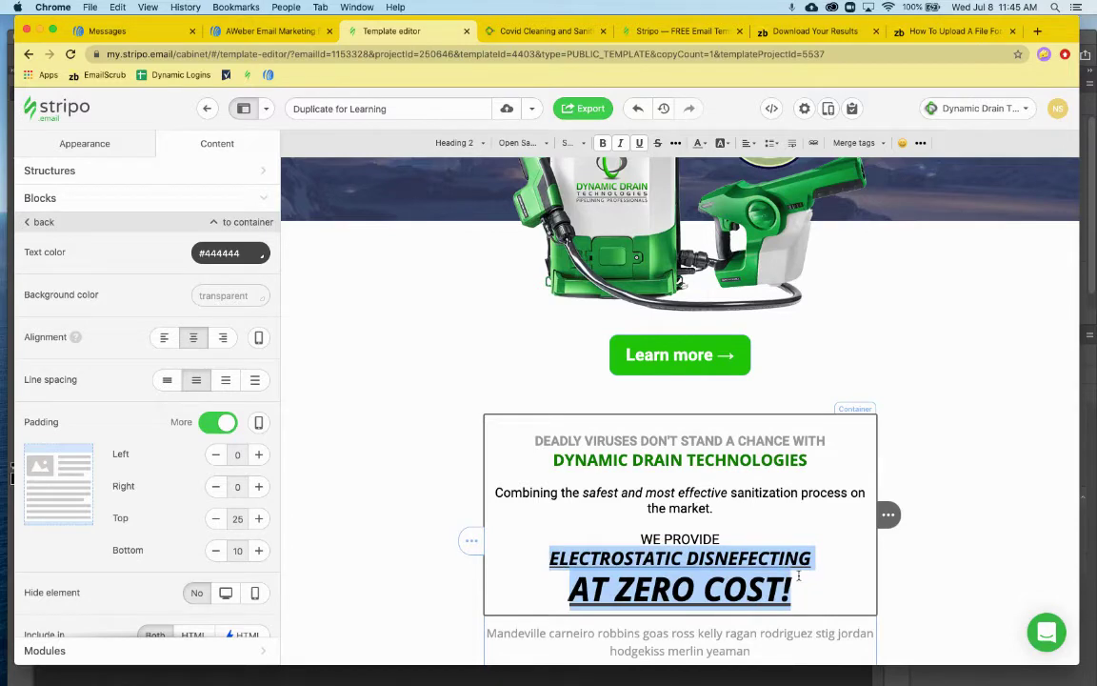
click(700, 143)
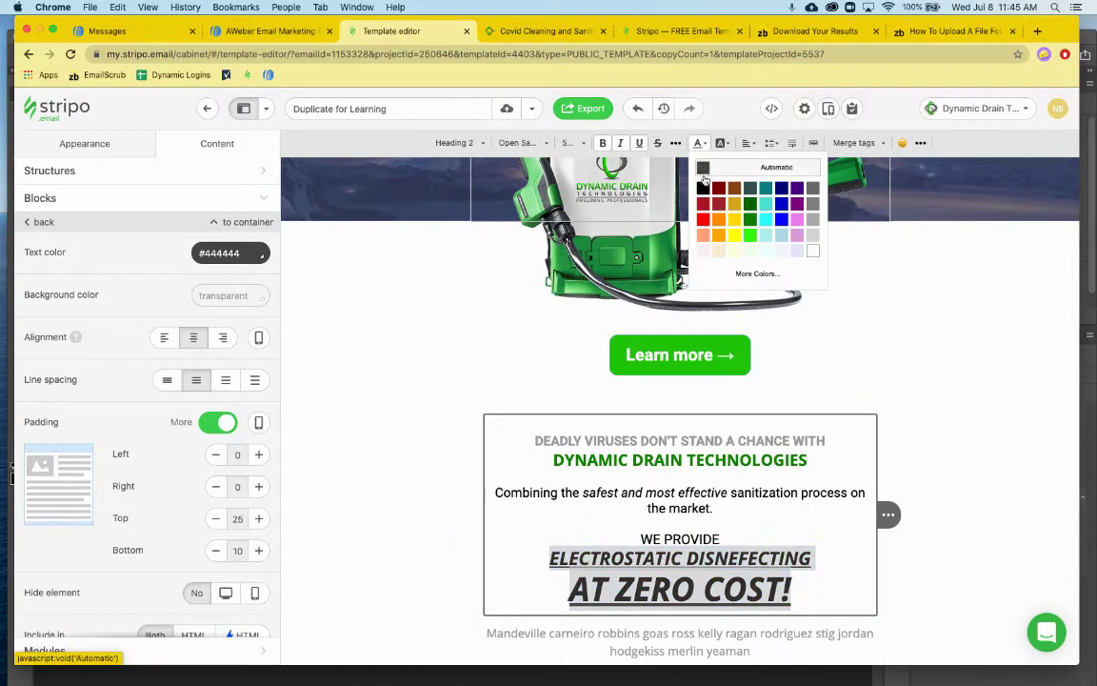
click(704, 179)
click(812, 582)
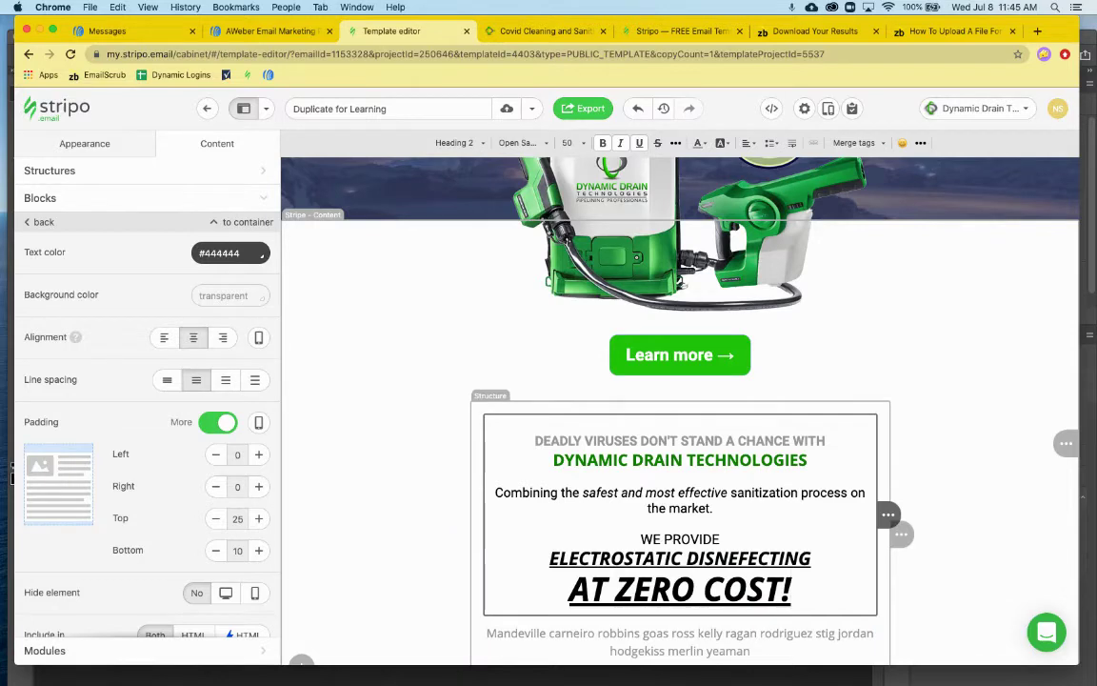
Delete the placeholder paragraph block beneath "AT ZERO COST!" and open the settings of the first "I ♥ Email" article card
scroll(647, 543, down, 5)
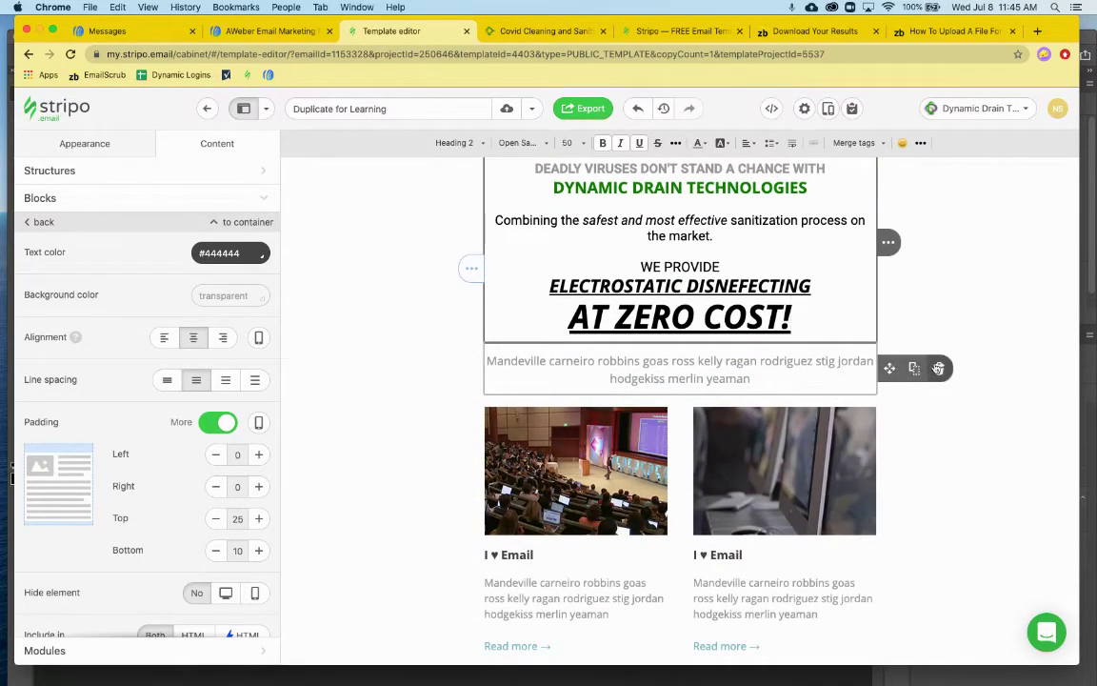
click(938, 367)
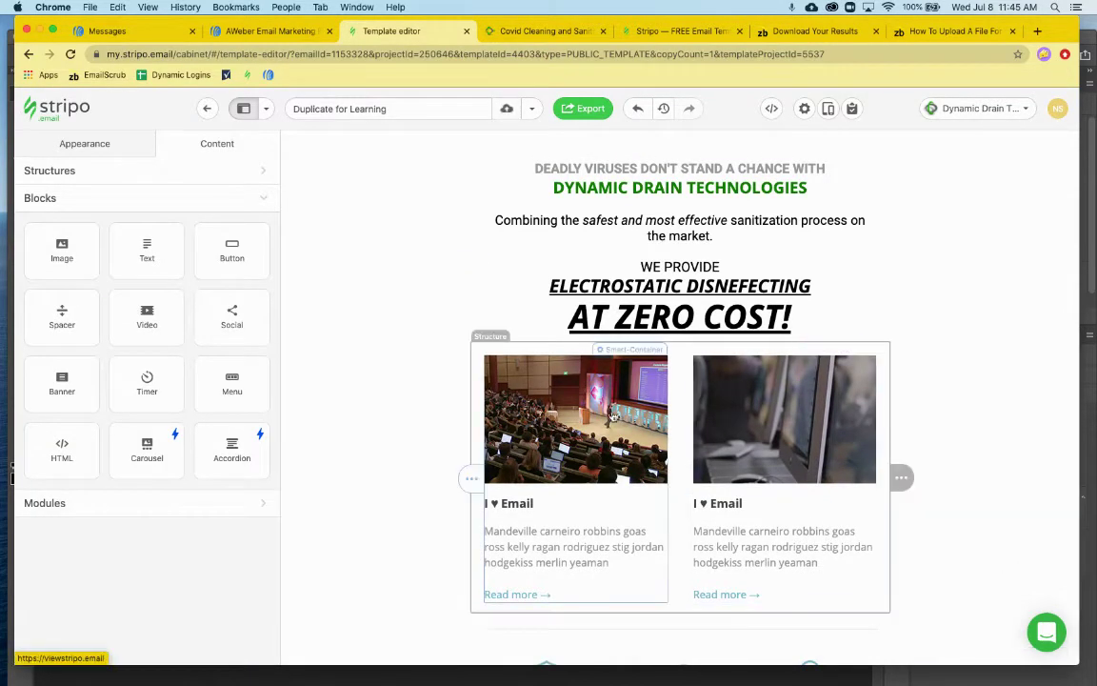
click(590, 417)
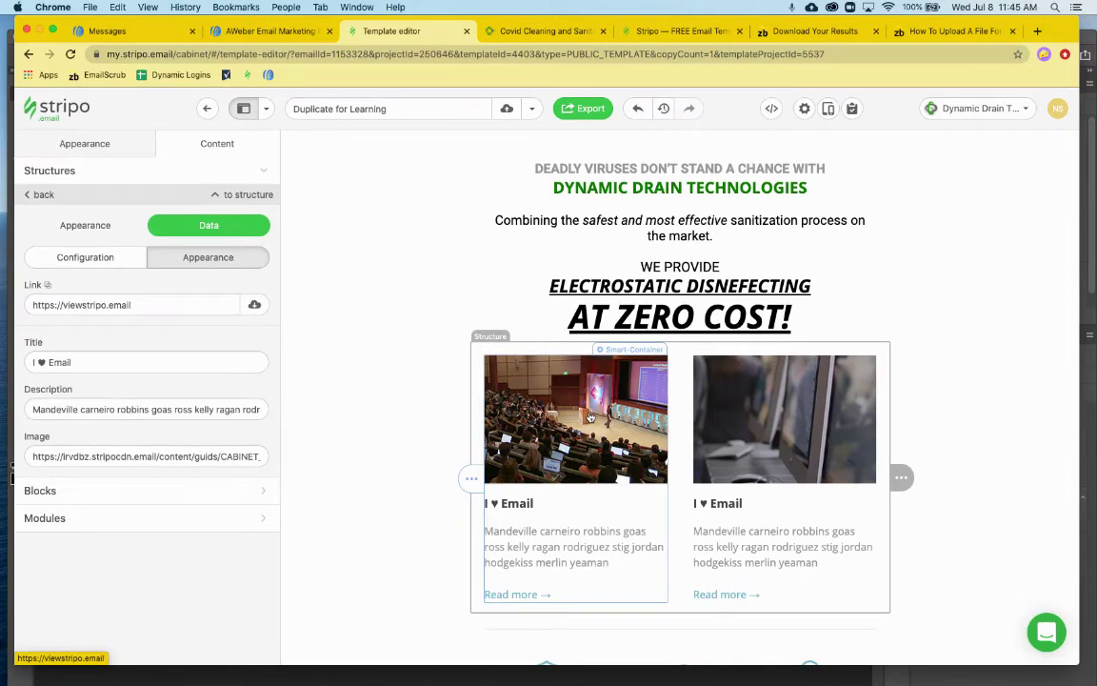
Switch to Photoshop and, in VITALOxideInfo.psd, show the sprayer cutaway on Layer 3 and hide Layer 1, keeping the COVID-19 banner visible
key(super+Tab)
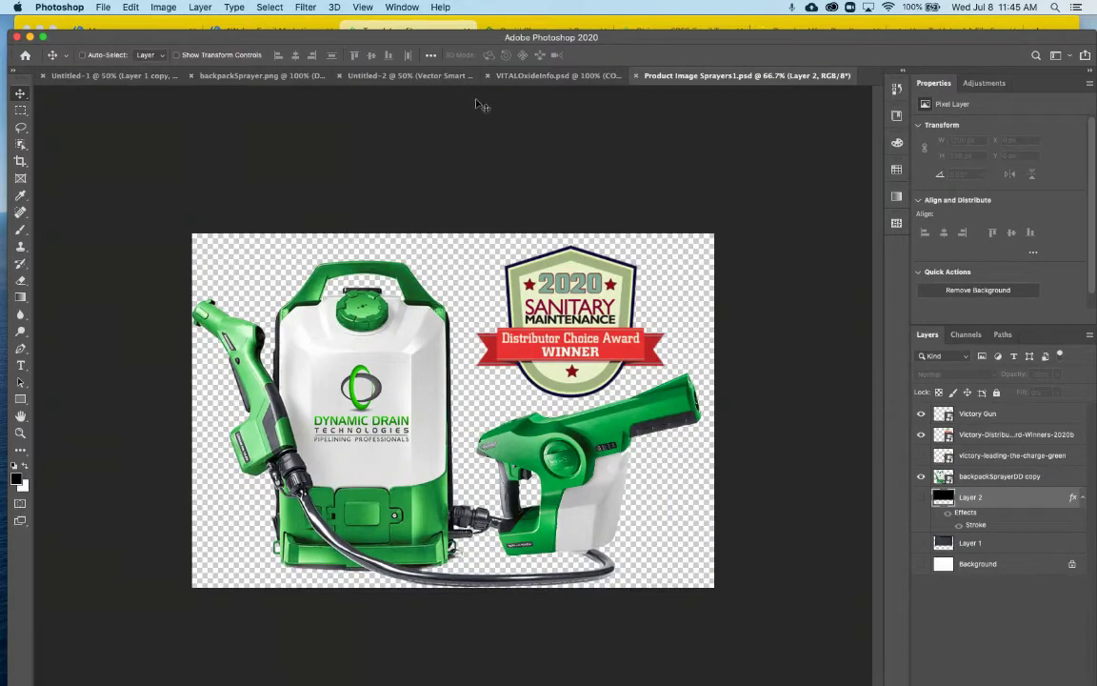
click(538, 76)
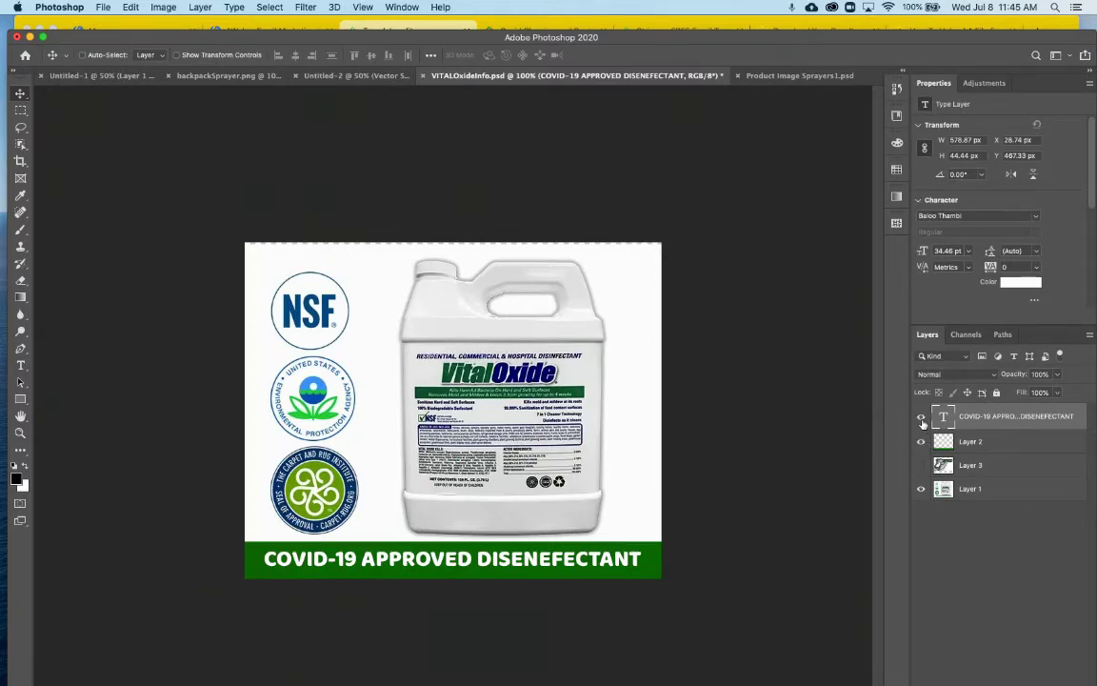
click(921, 419)
click(921, 441)
click(921, 465)
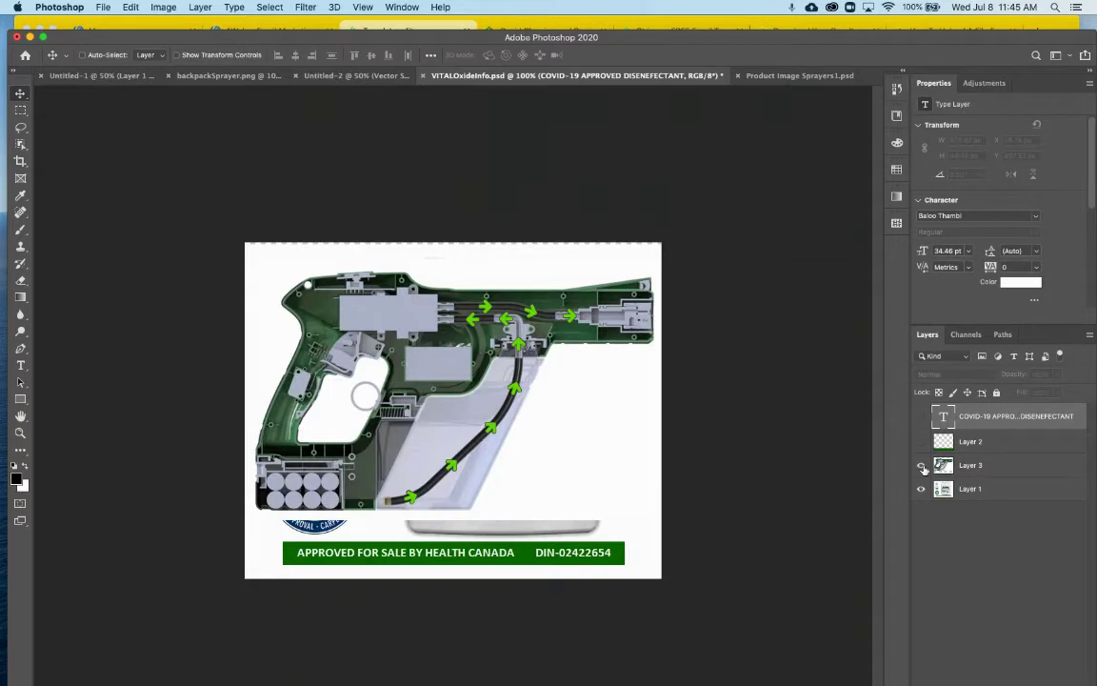
click(921, 416)
click(921, 441)
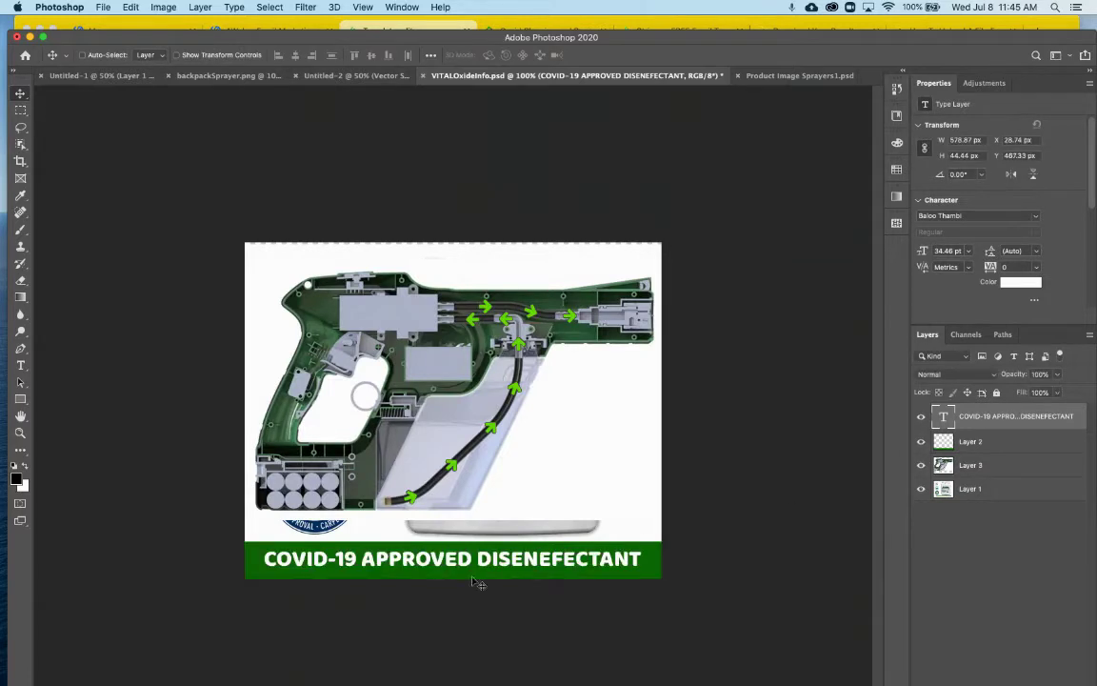
click(921, 488)
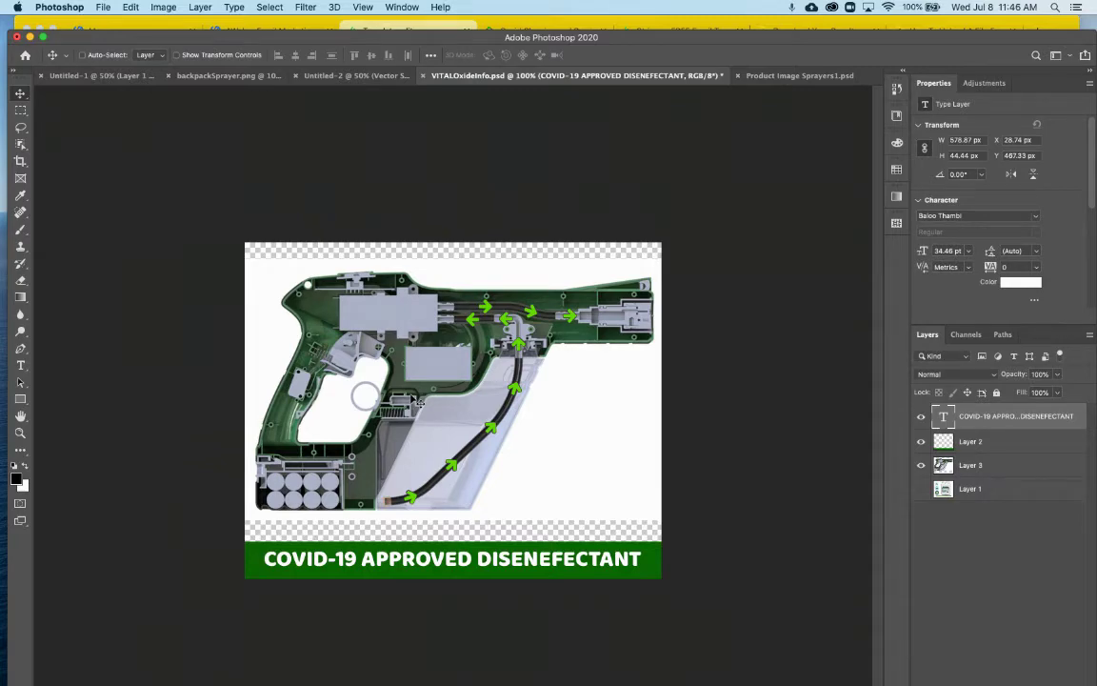
Switch back to Chrome and start uploading a replacement for the lecture hall image in the first article card
key(super+Tab)
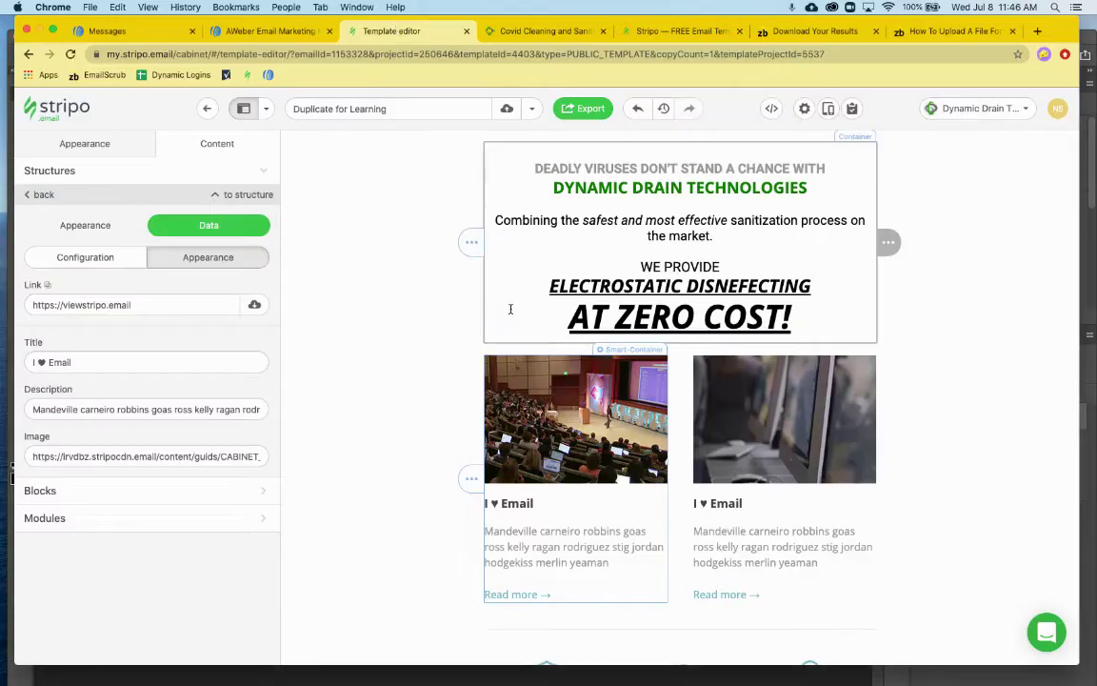
click(507, 376)
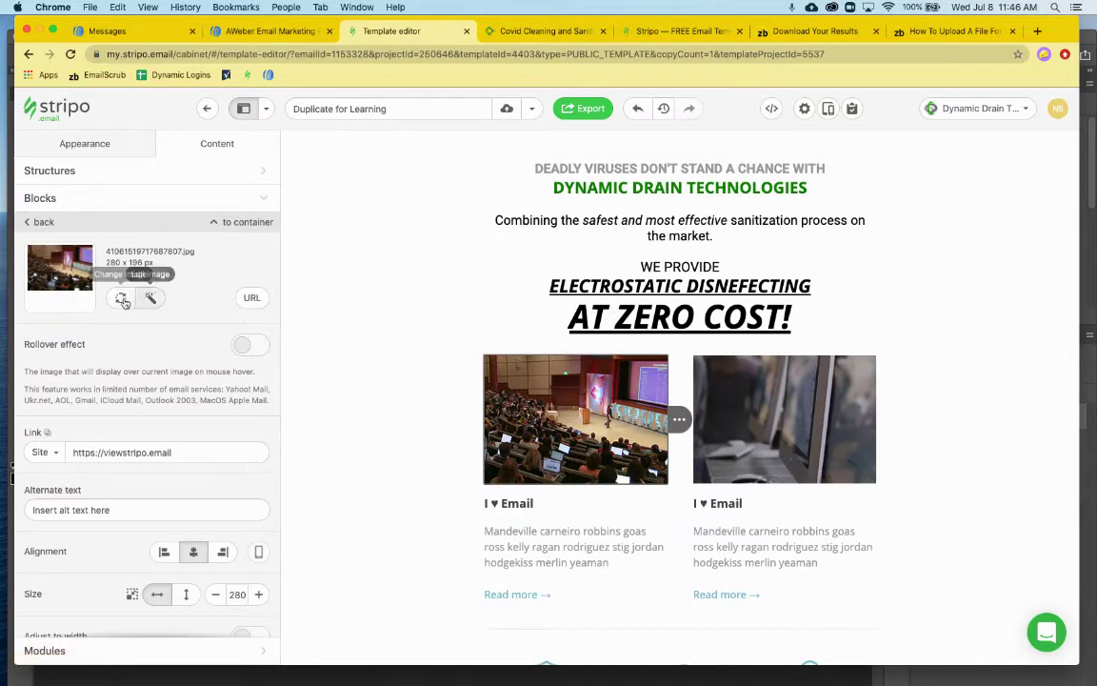
click(123, 299)
click(115, 271)
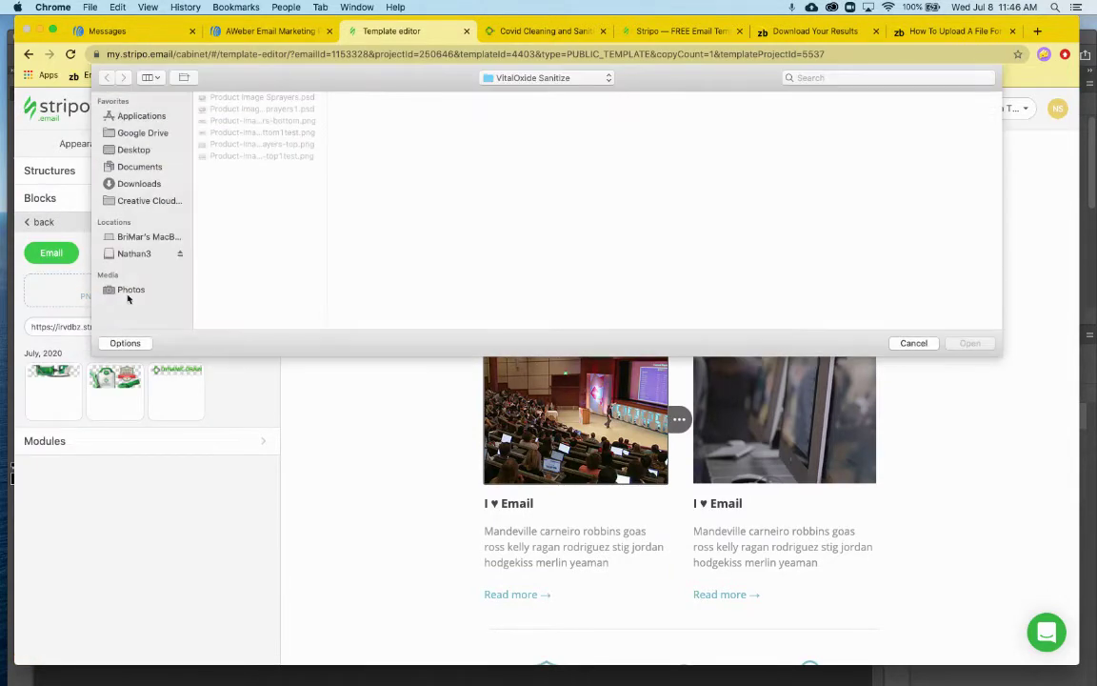
Replace the lecture hall image in the first article card with VITALOxideInfo-web.jpg from the DynamicDrain "Images DD" VitalOxide folder
click(542, 78)
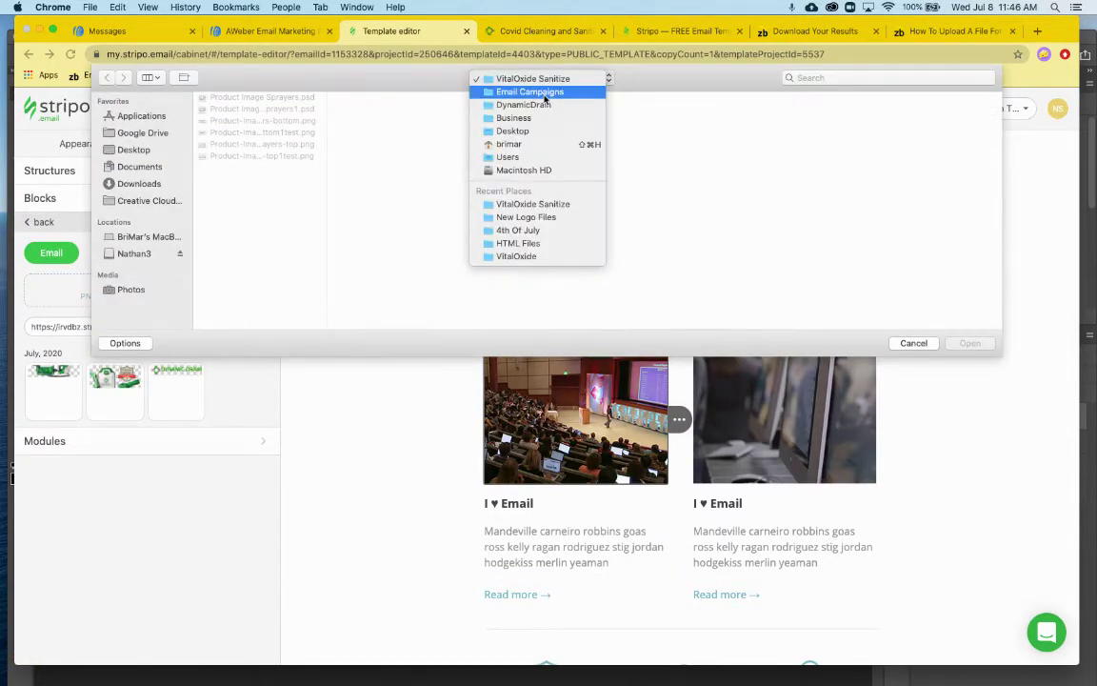
click(557, 204)
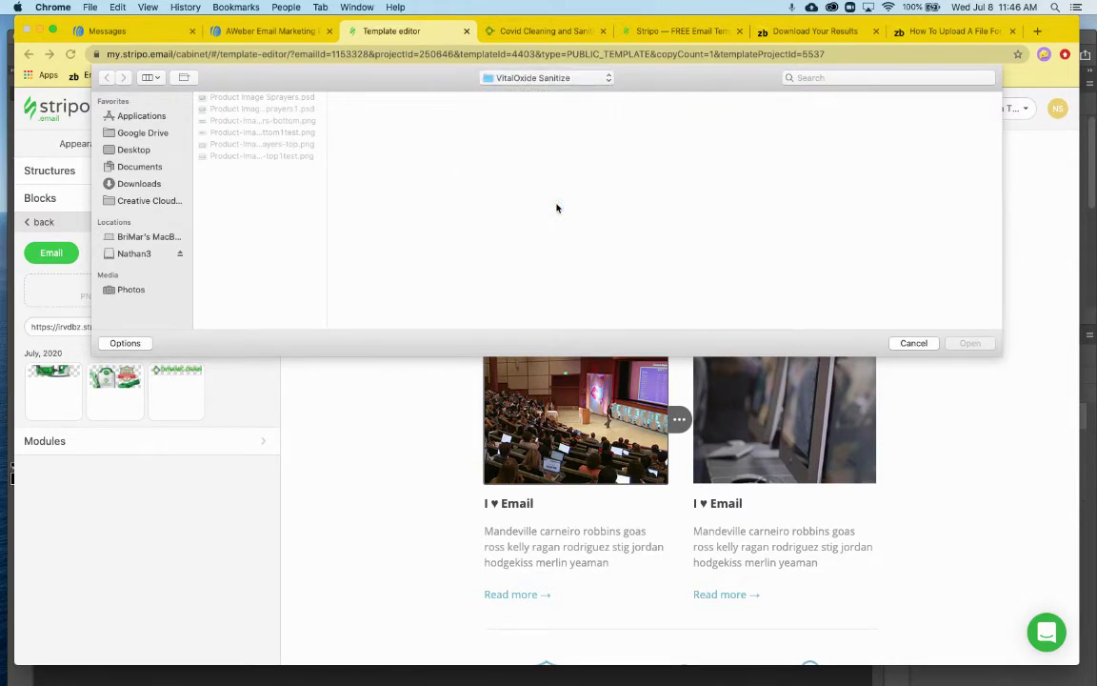
click(530, 78)
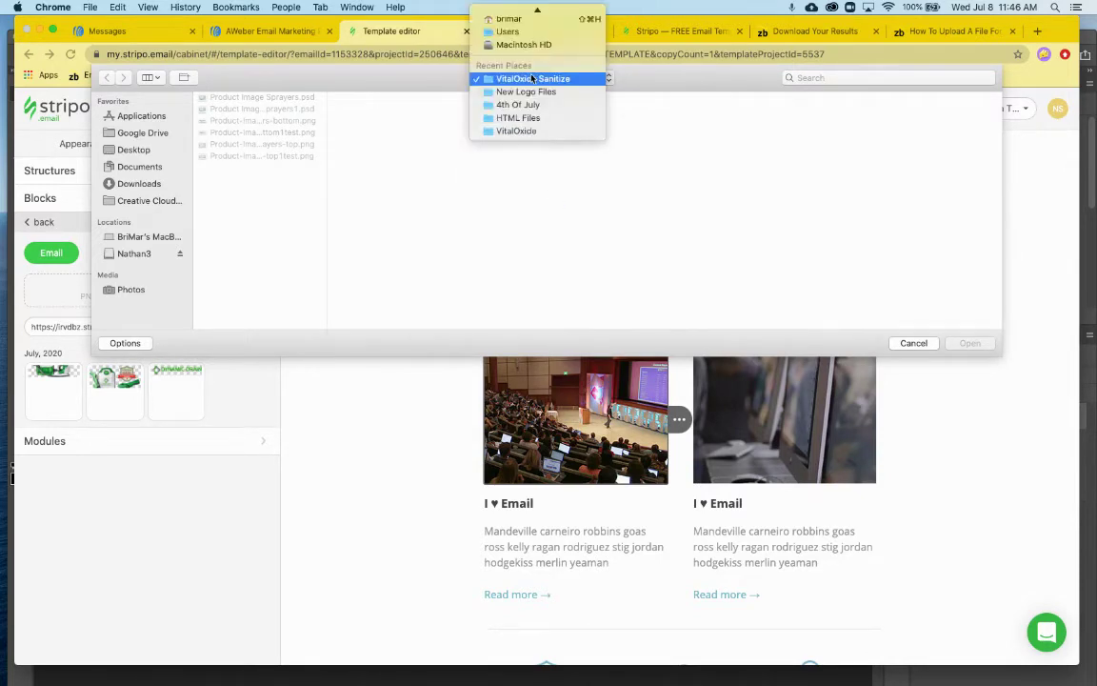
scroll(534, 86, up, 3)
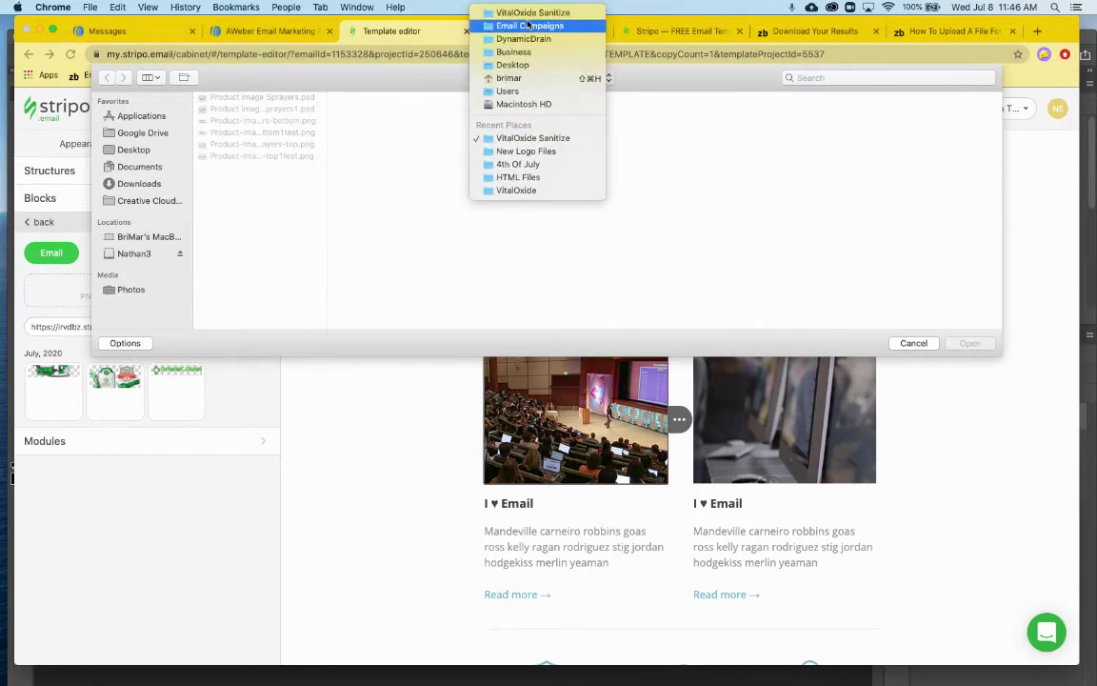
click(528, 39)
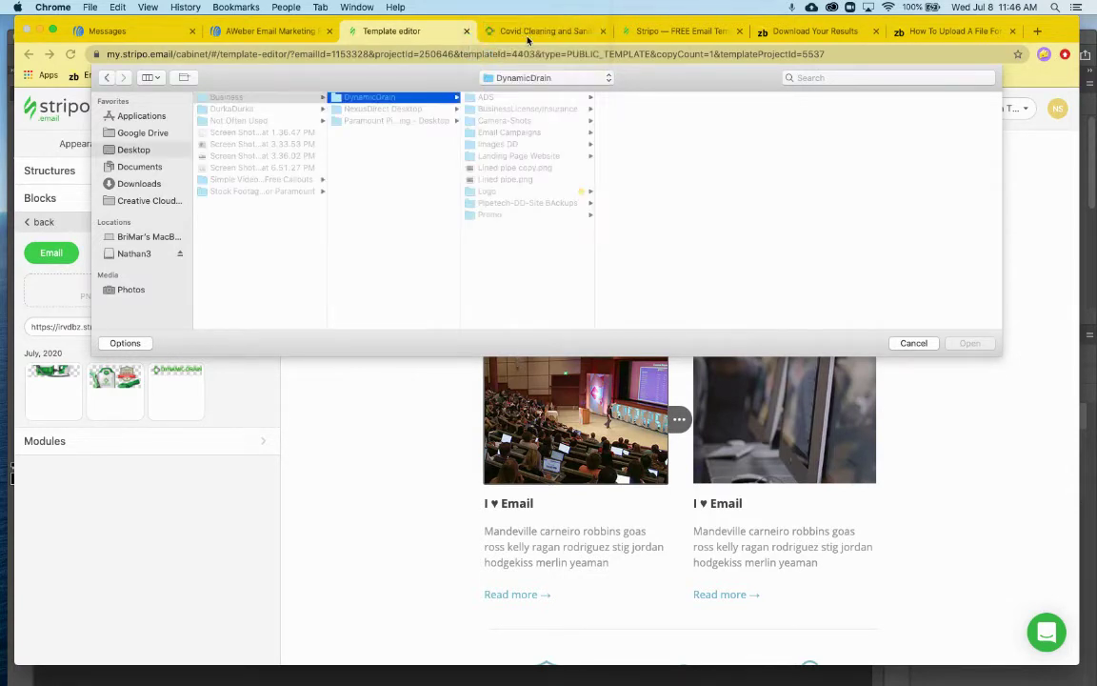
click(550, 141)
click(633, 97)
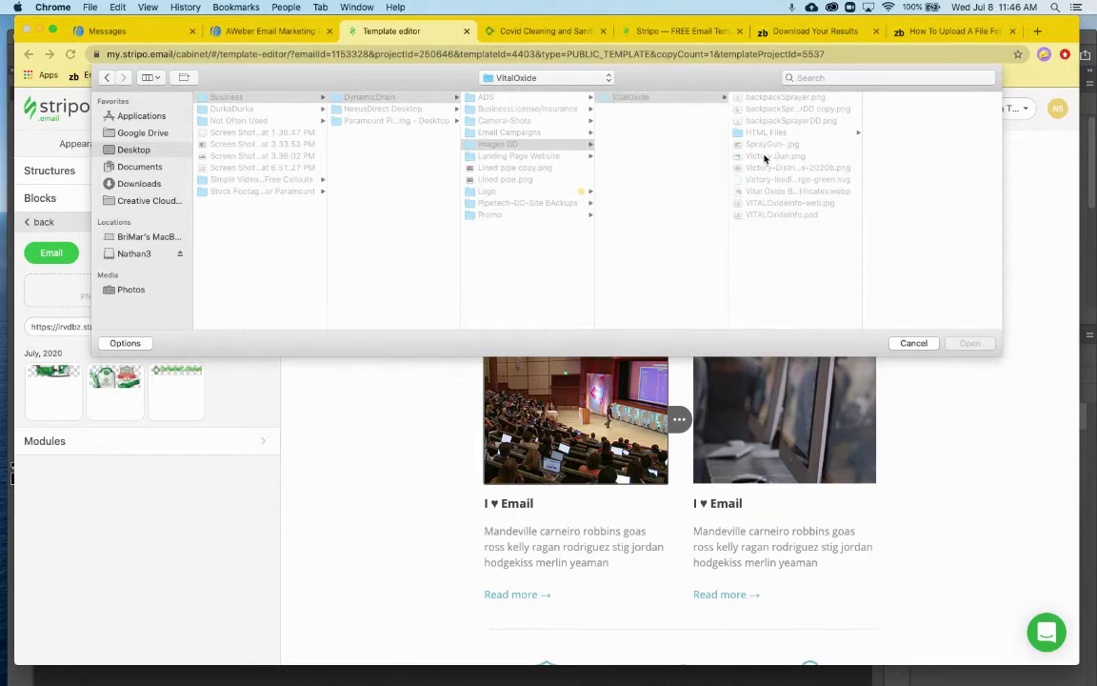
click(767, 156)
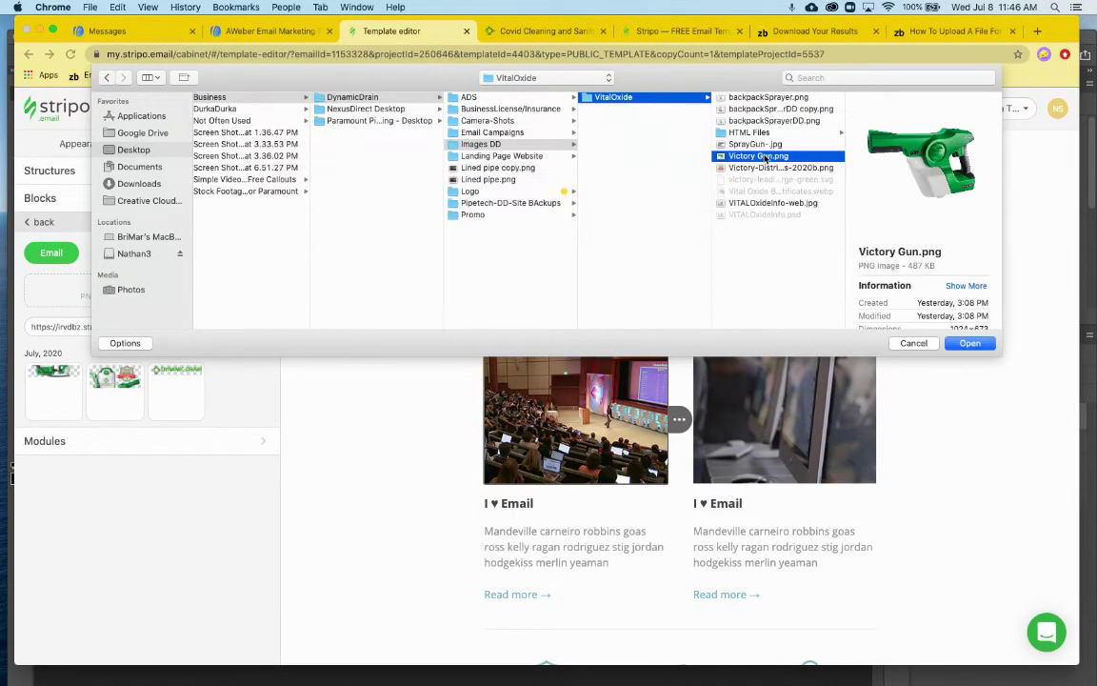
click(749, 203)
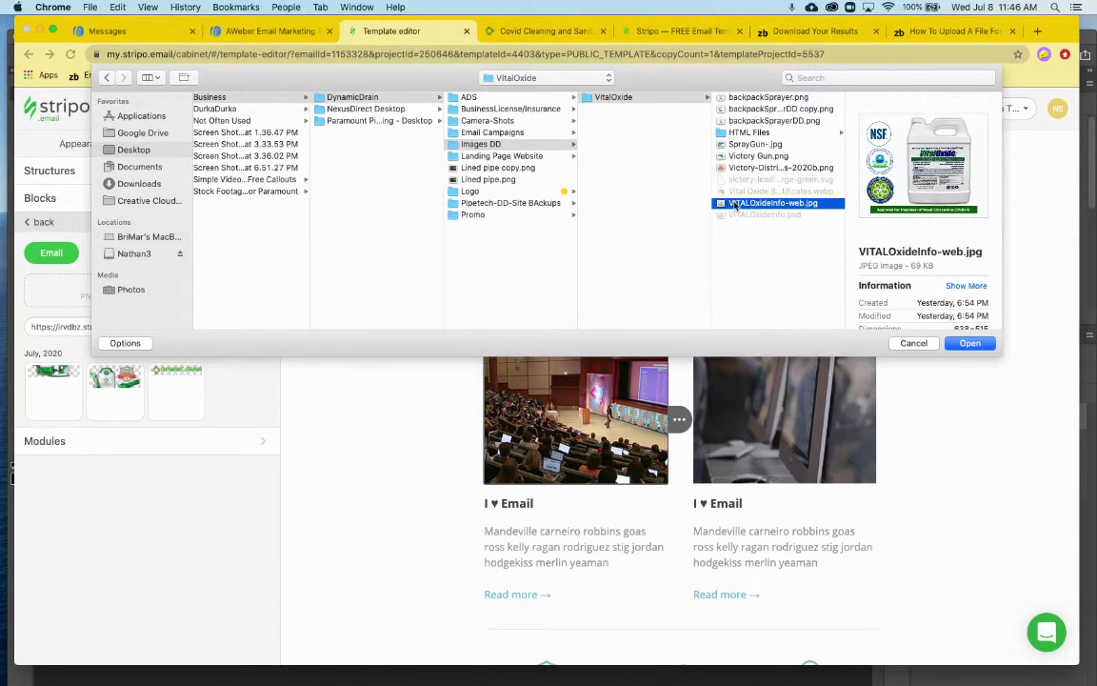
key(Escape)
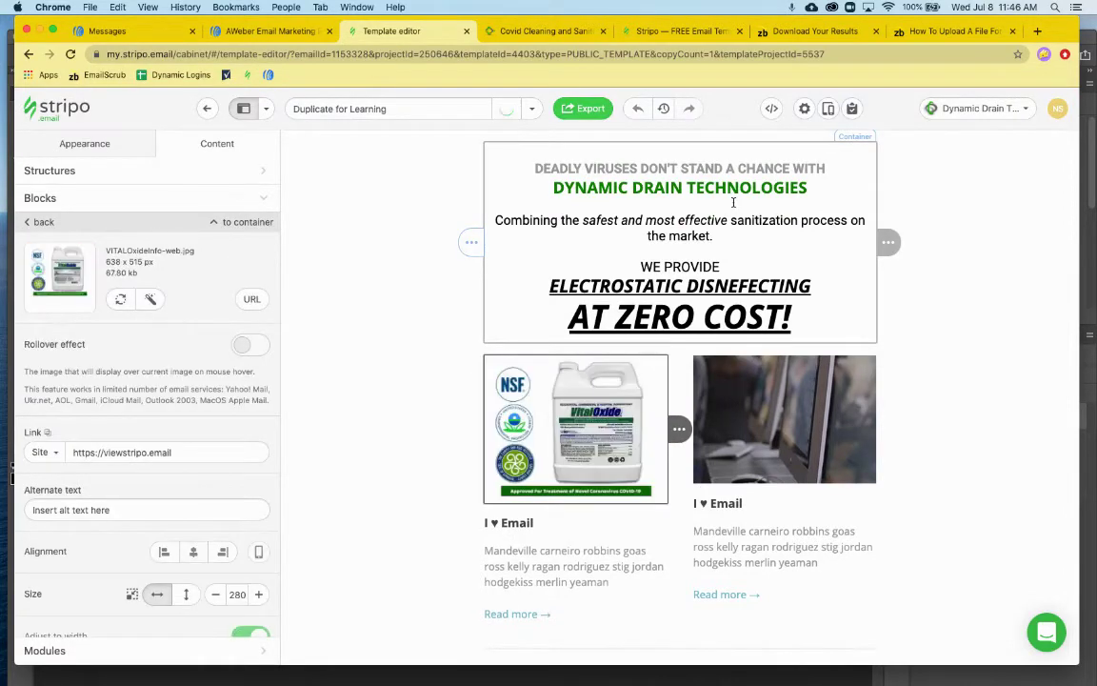
Replace the computer monitor image in the second article card with an upload of SprayGun-.jpg from the VitalOxide folder
click(738, 433)
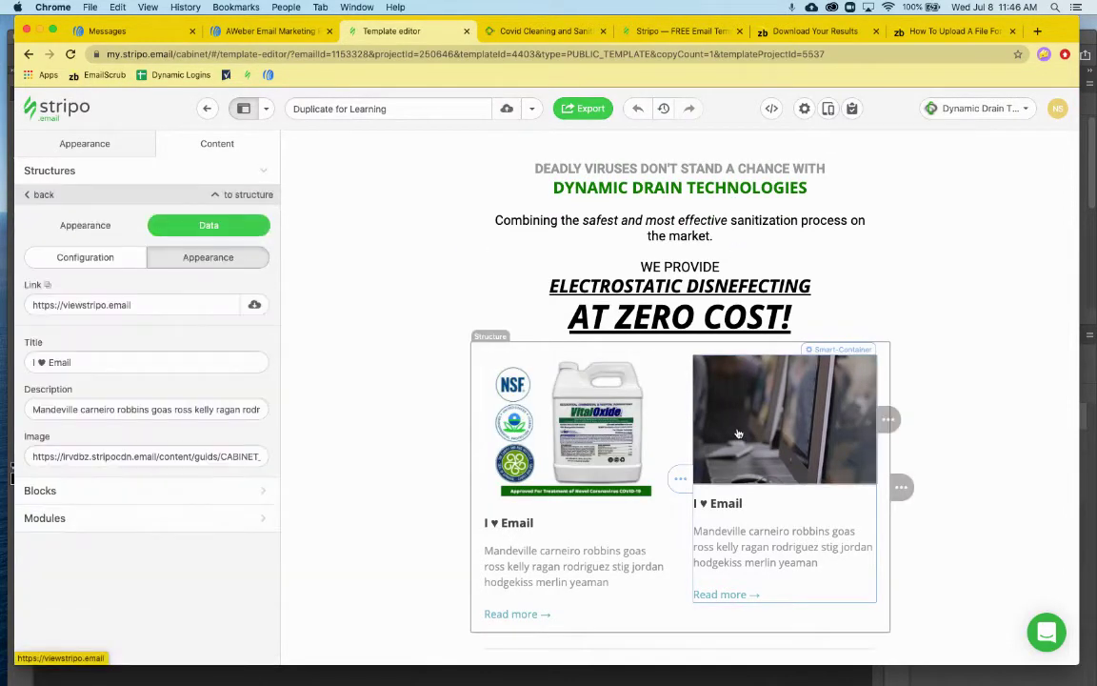
click(782, 459)
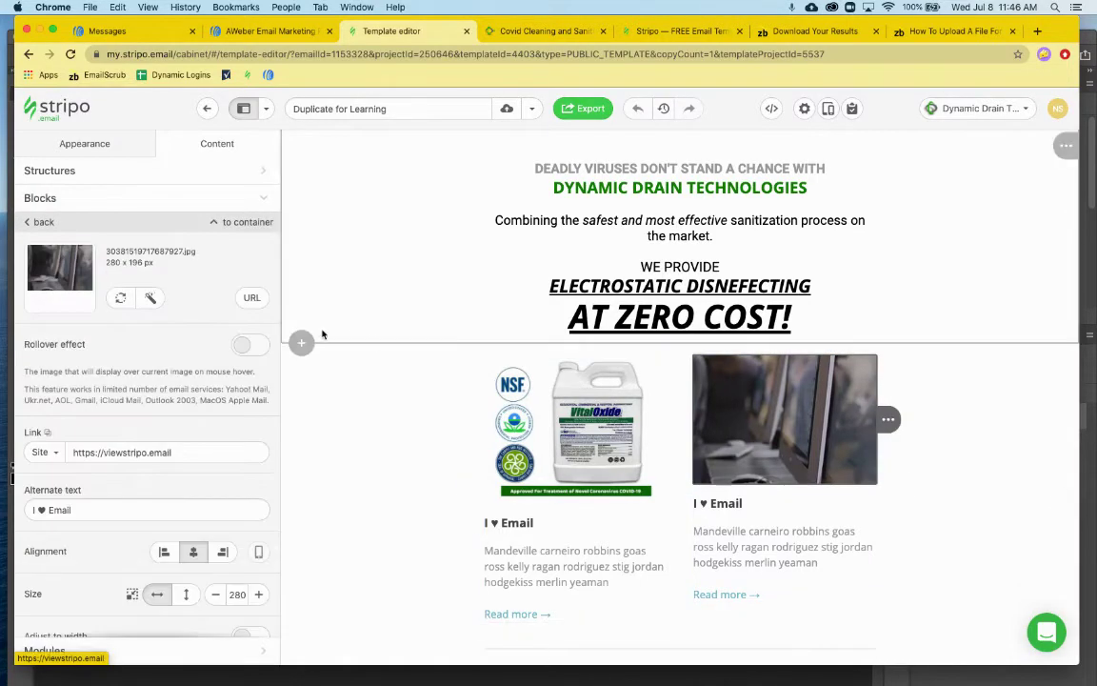
click(116, 271)
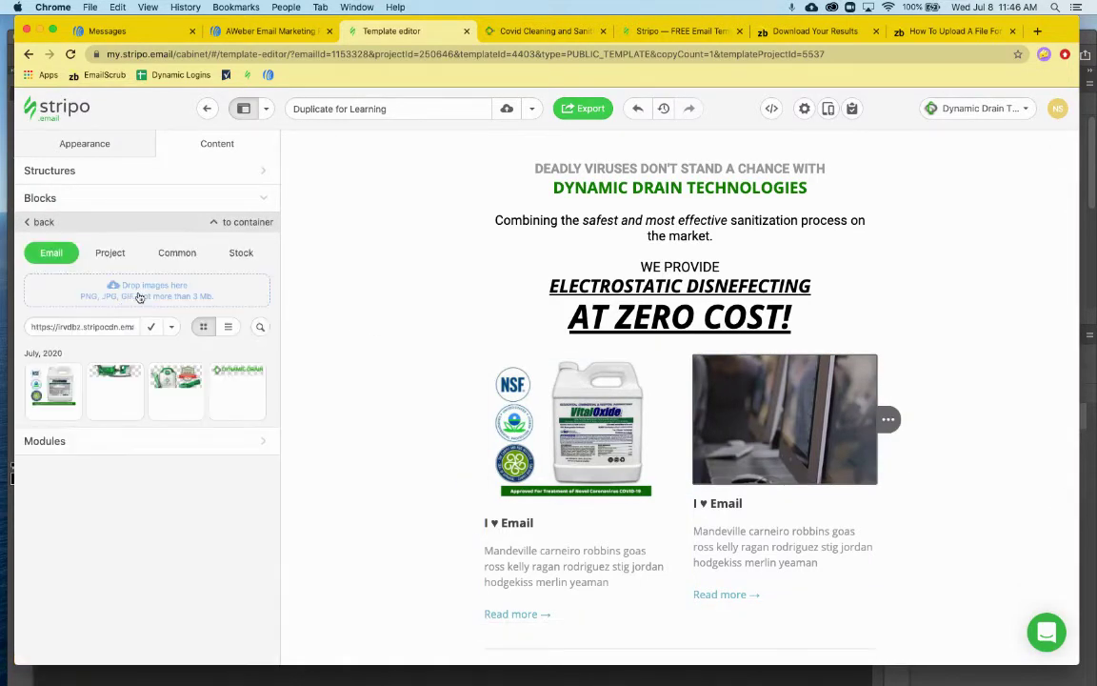
click(128, 297)
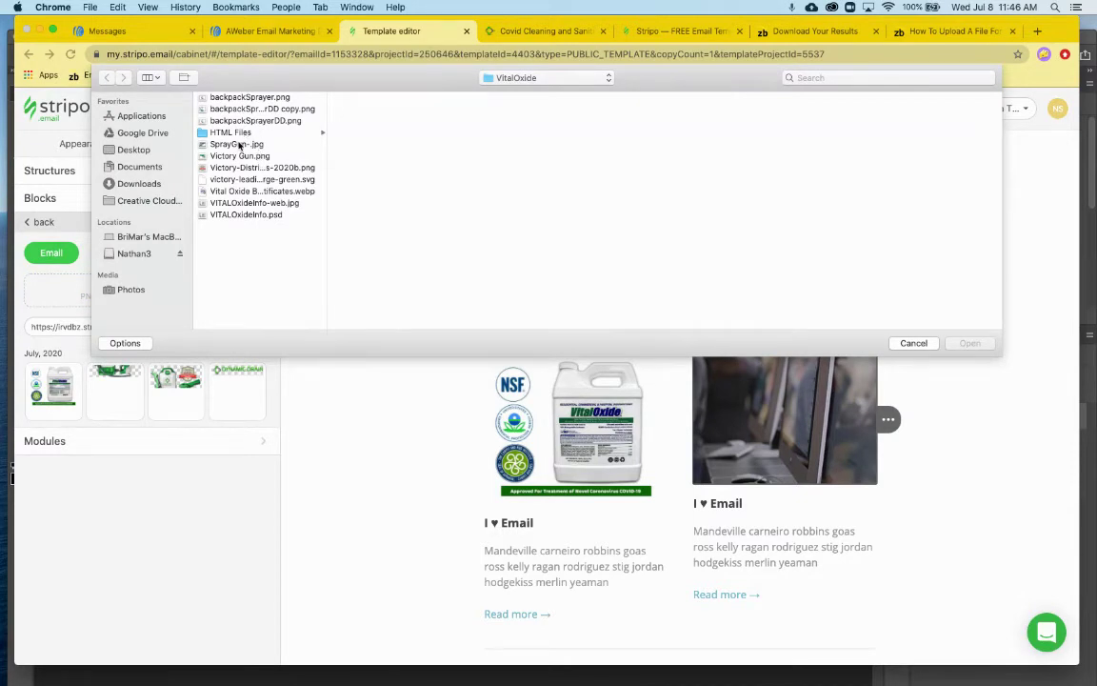
click(233, 145)
double_click(233, 145)
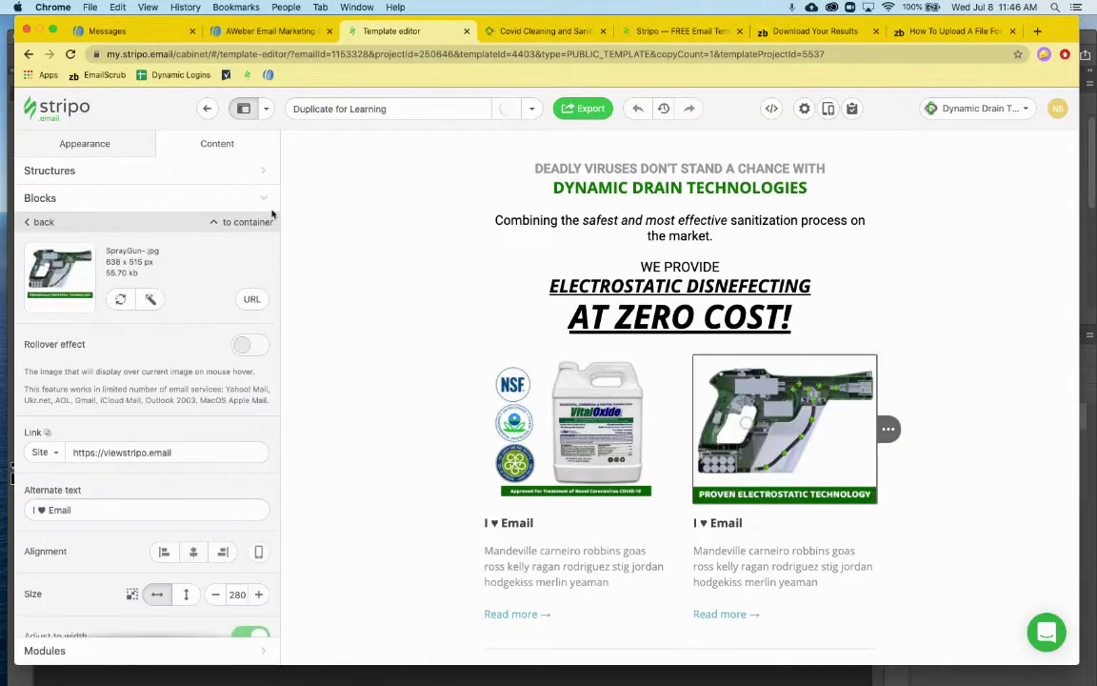
Change the "I ♥ Email" heading beneath the VitalOxide jug image to "What is Vital Oxide?"
scroll(601, 467, down, 2)
scroll(601, 466, down, 1)
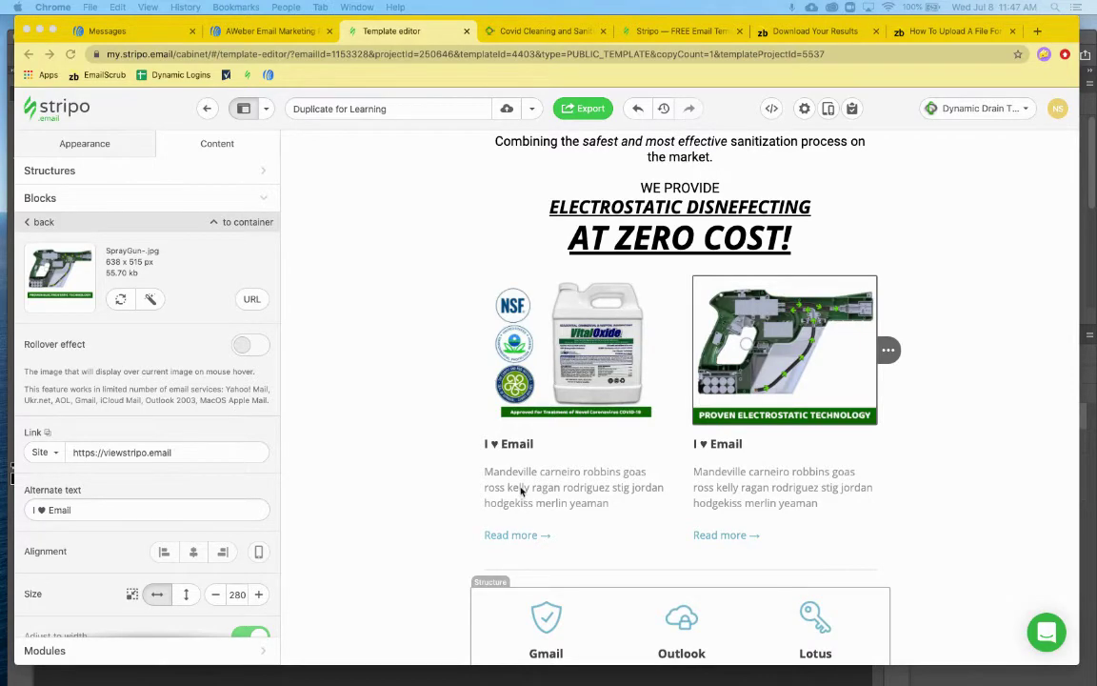
triple_click(521, 444)
key(super+c)
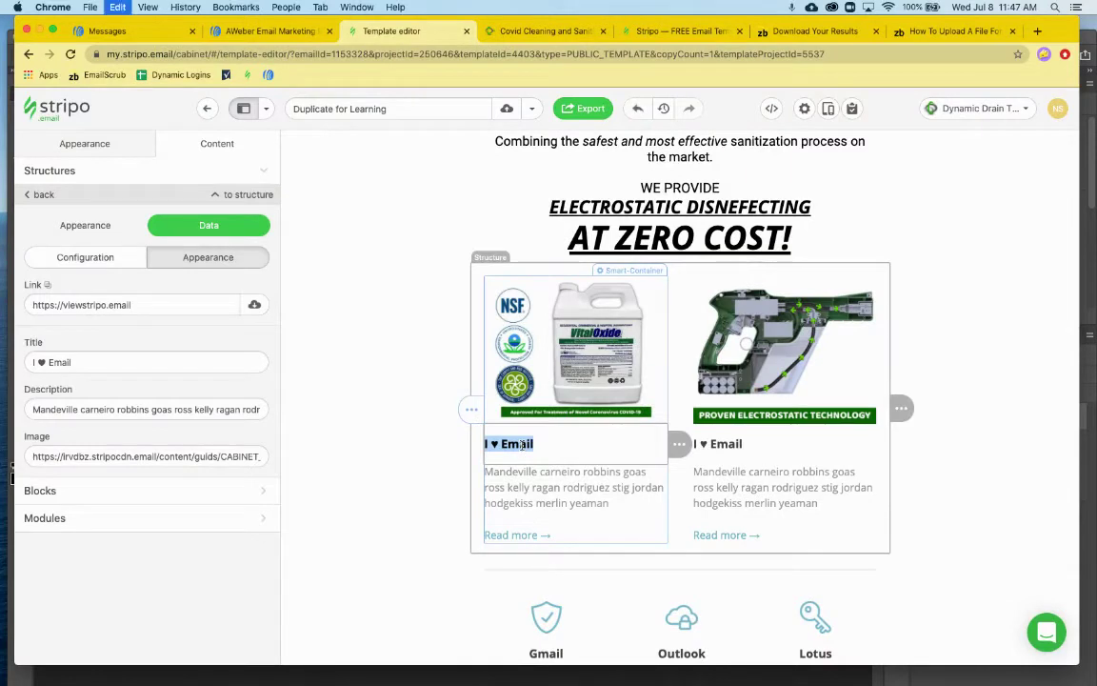
key(super+c)
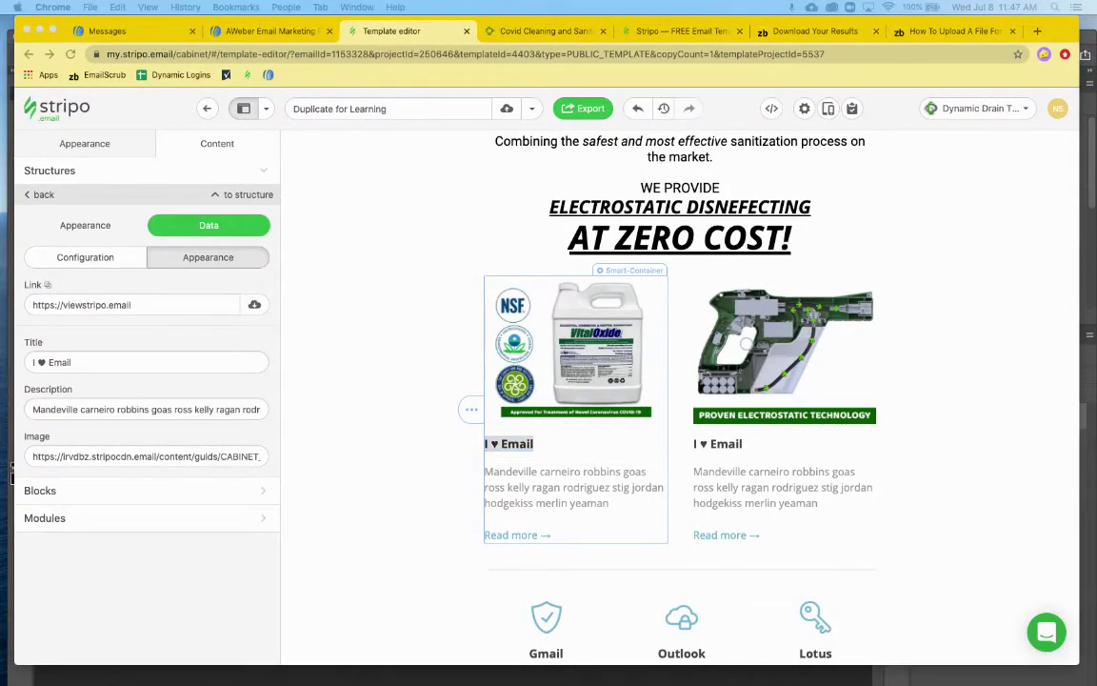
double_click(519, 443)
key(super+v)
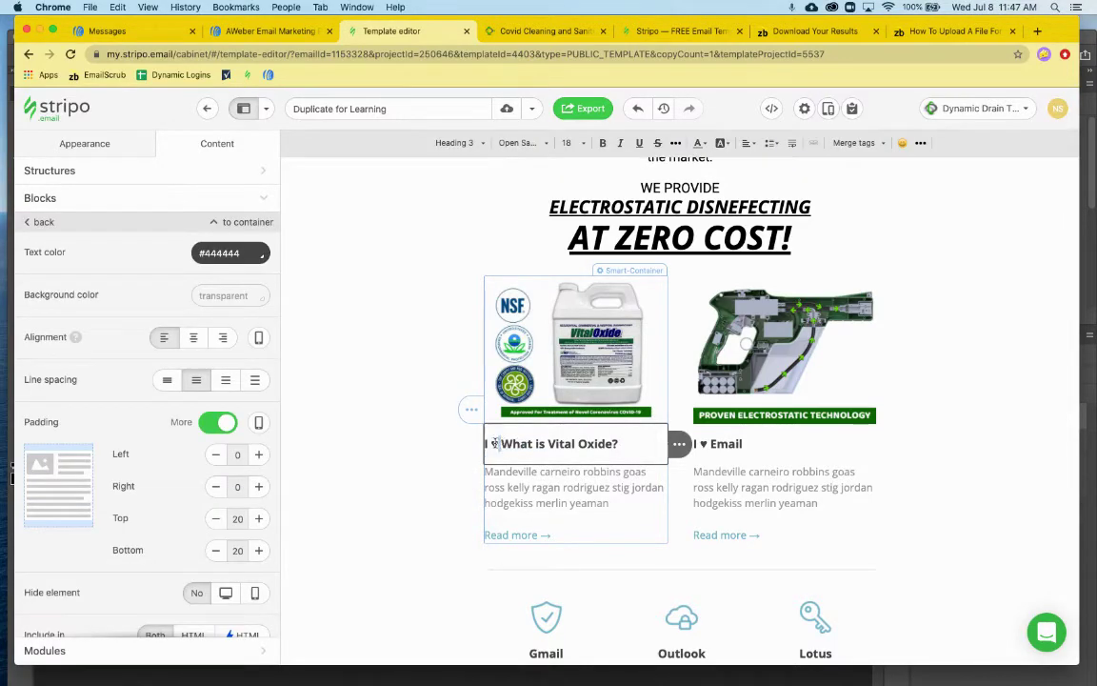
drag(502, 444, 484, 447)
key(BackSpace)
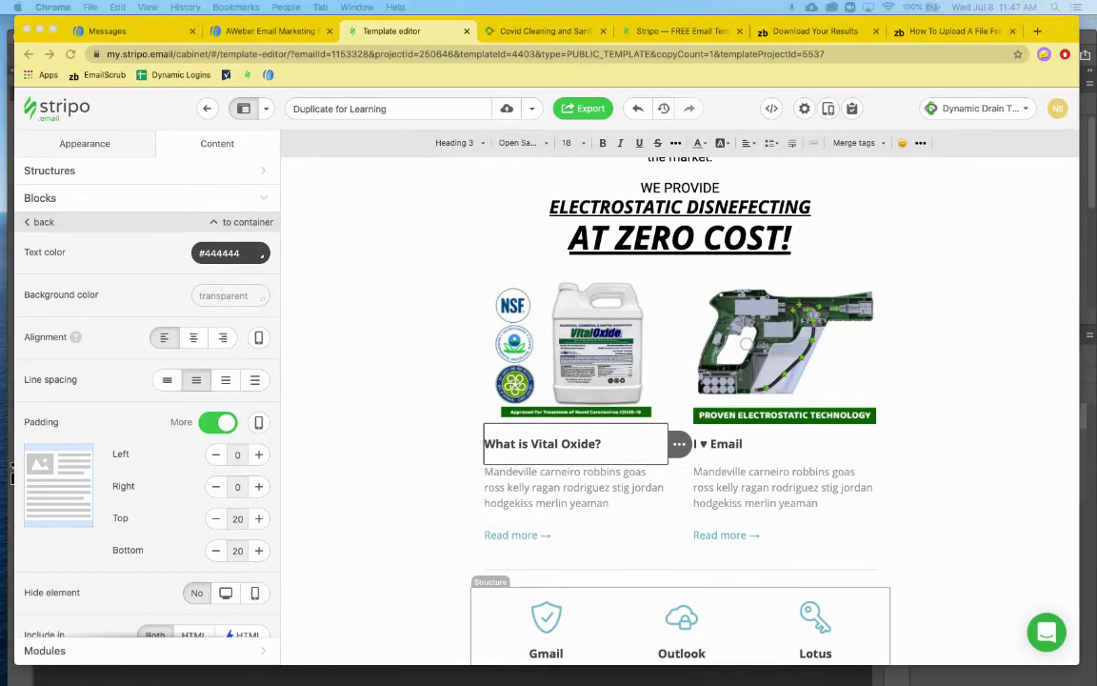
Replace the first card's placeholder paragraph with "Bleach-Free Product Will Not Damage Surfaces and Fabrics or Produce Harmful Byproducts while killing harmful bacteria, viruses, mold mildew and more."
double_click(558, 497)
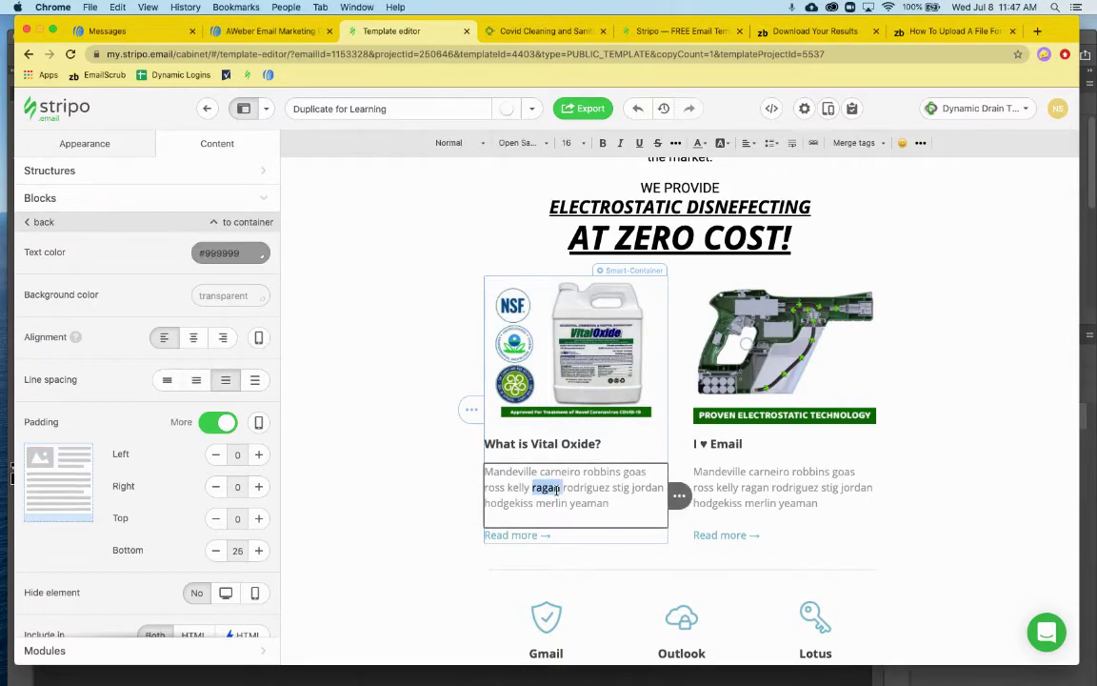
drag(609, 503, 485, 471)
key(ctrl+v)
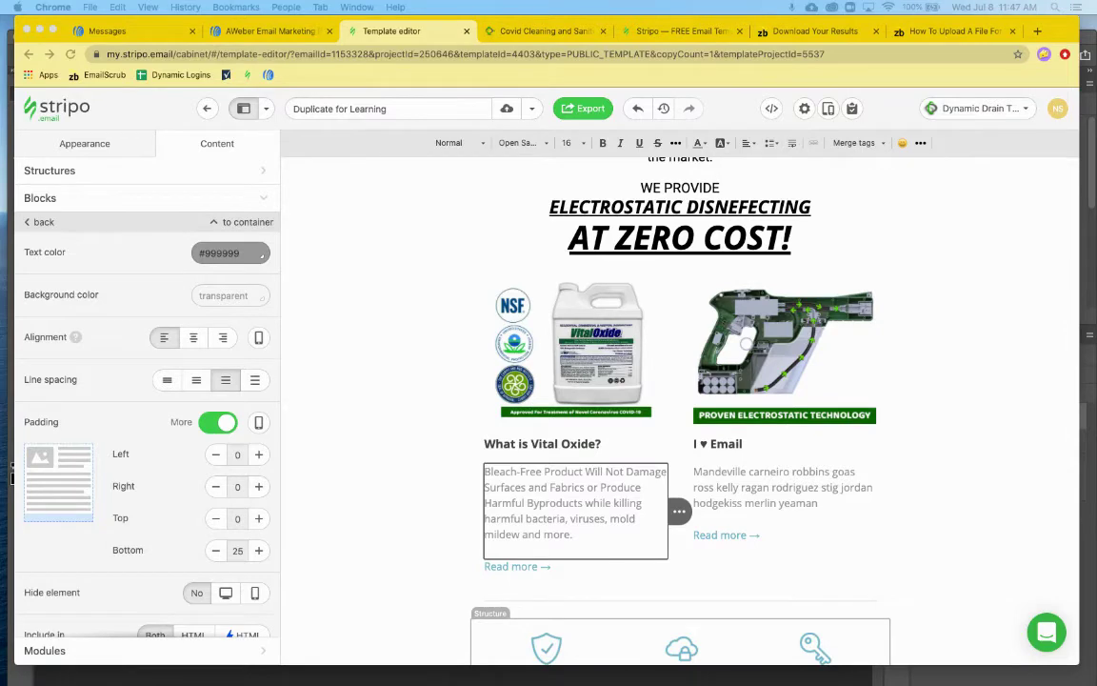
Change the "I ♥ Email" heading beneath the spray gun image to "2X Electrostatic Demo"
triple_click(729, 445)
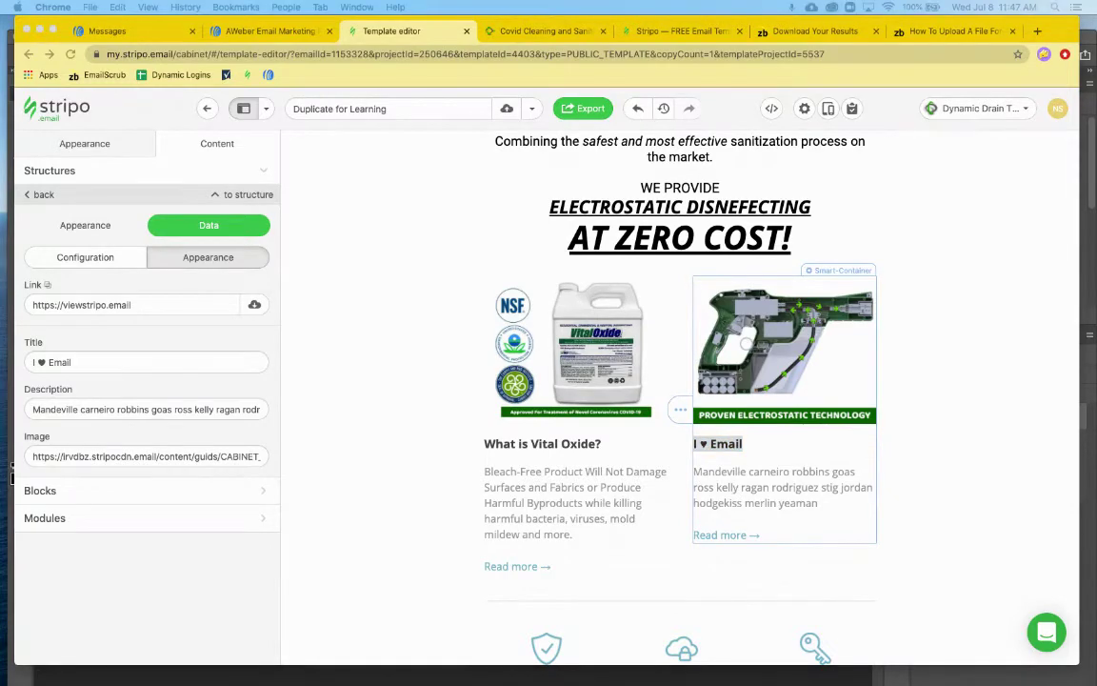
click(739, 444)
key(ctrl+v)
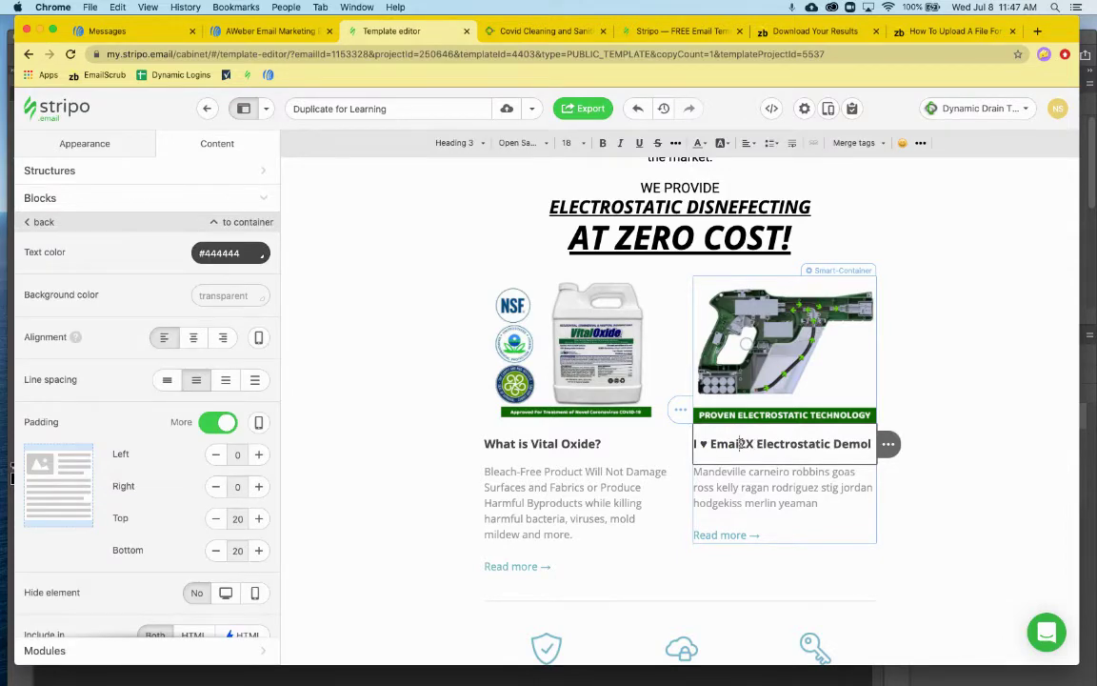
drag(740, 444, 694, 443)
key(BackSpace)
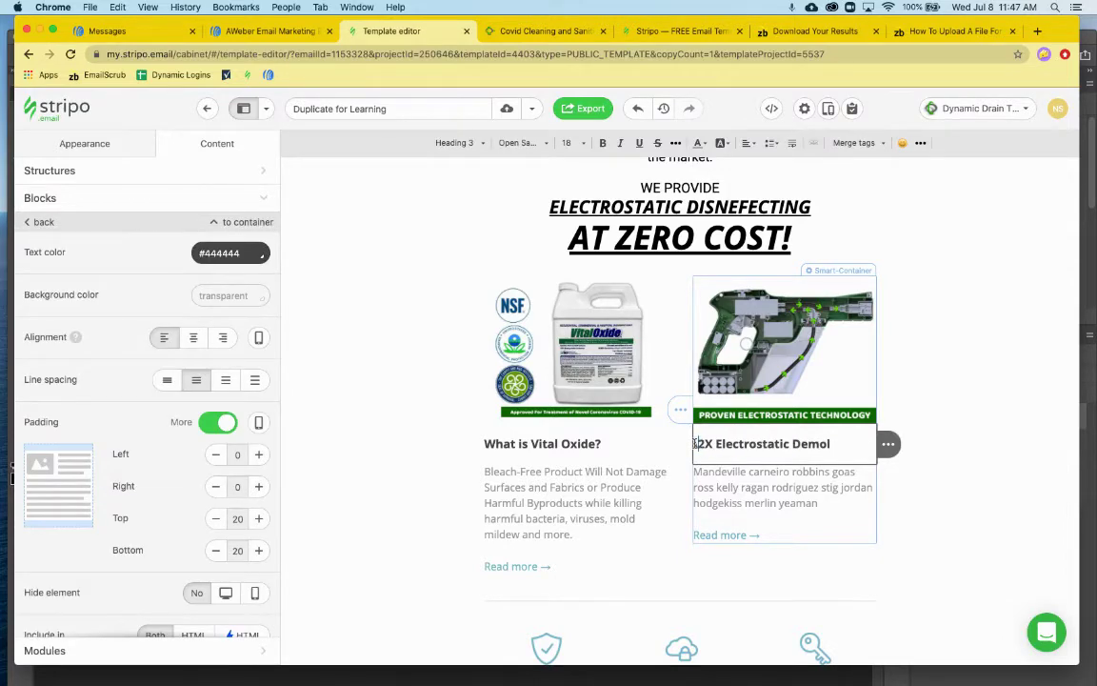
click(828, 445)
key(BackSpace)
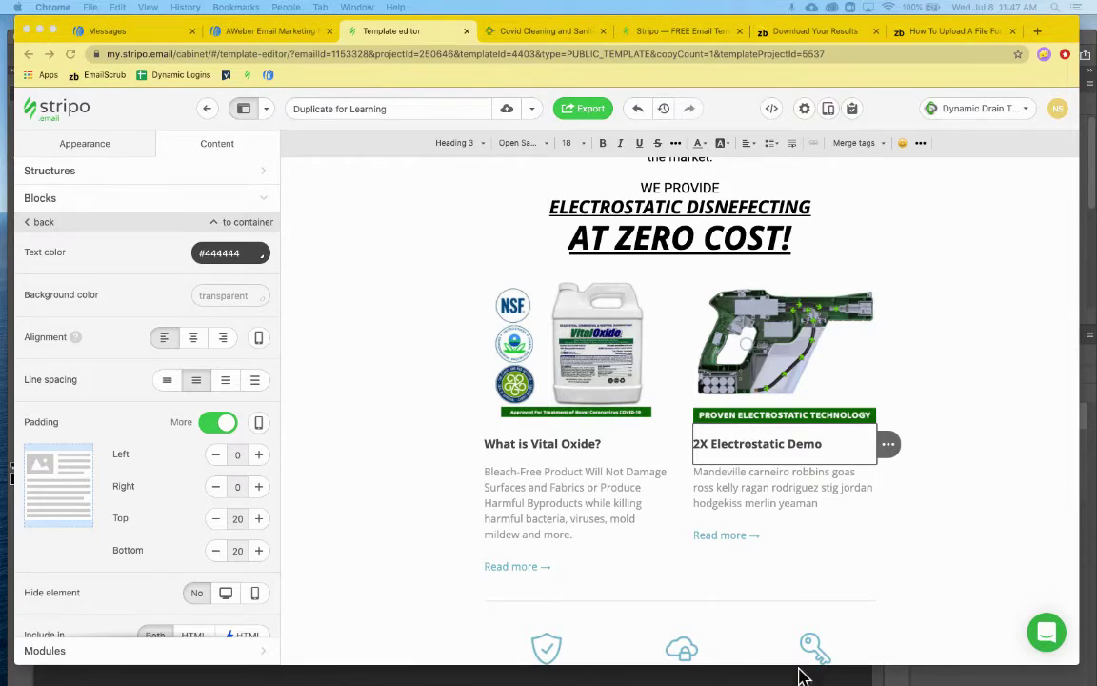
Replace the second card's placeholder paragraph with the copied text beginning "When you spray a solution charged with electrostatics, the solution will wrap conductive surfaces."
click(775, 489)
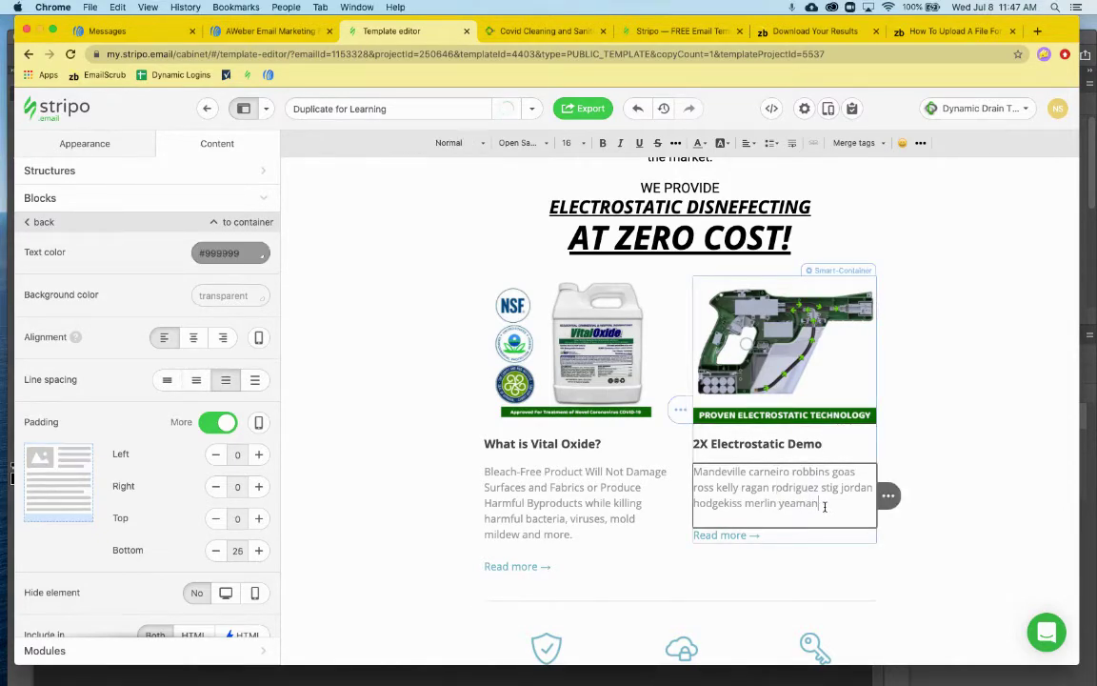
drag(819, 509, 688, 467)
key(super+v)
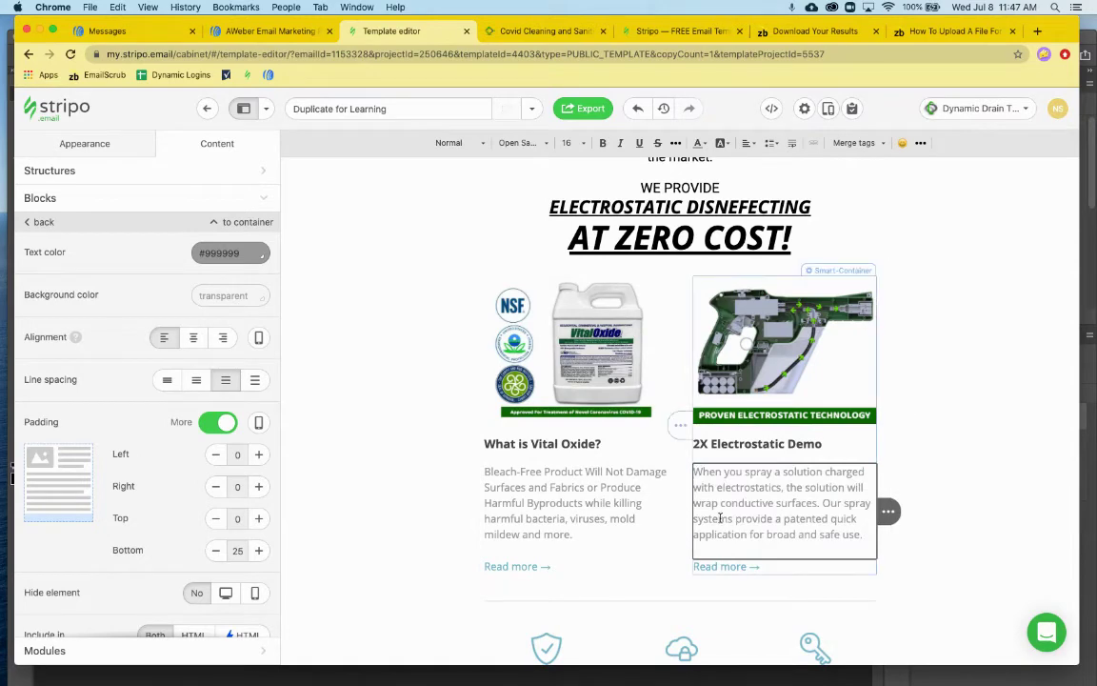
Change the "Gmail" heading under the shield icon to "Help Wanted"
scroll(700, 495, down, 5)
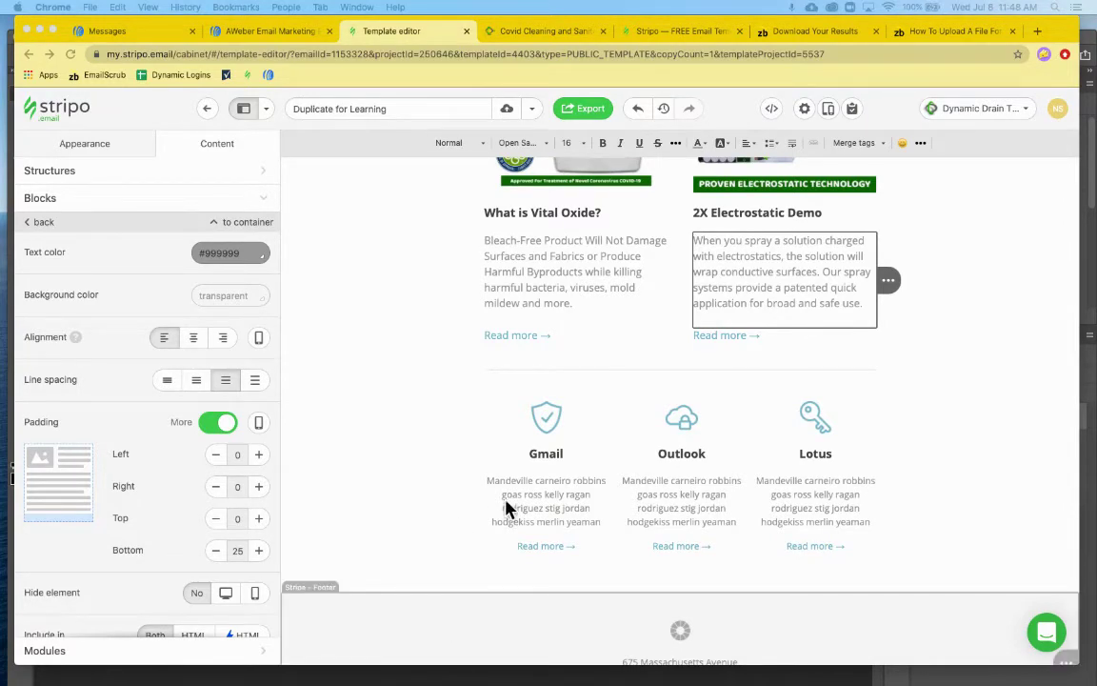
double_click(545, 454)
text(Help WAn)
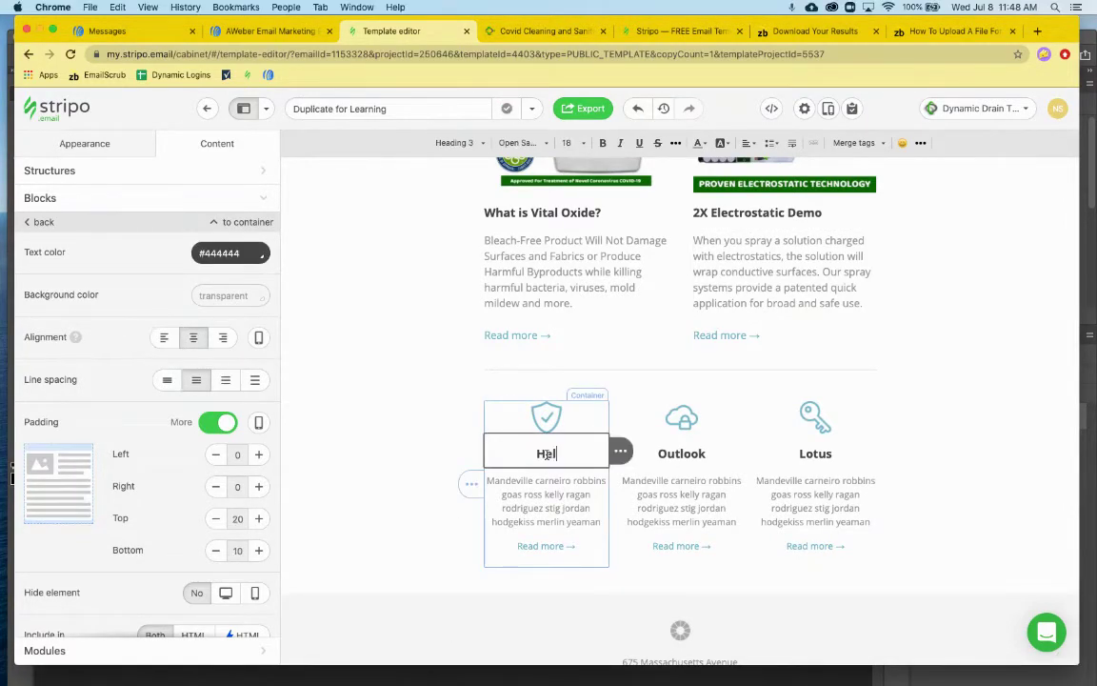
key(BackSpace)
key(BackSpace)
text(anted)
Change the "Outlook" heading under the cloud lock icon to "Sub-Contracting"
click(681, 454)
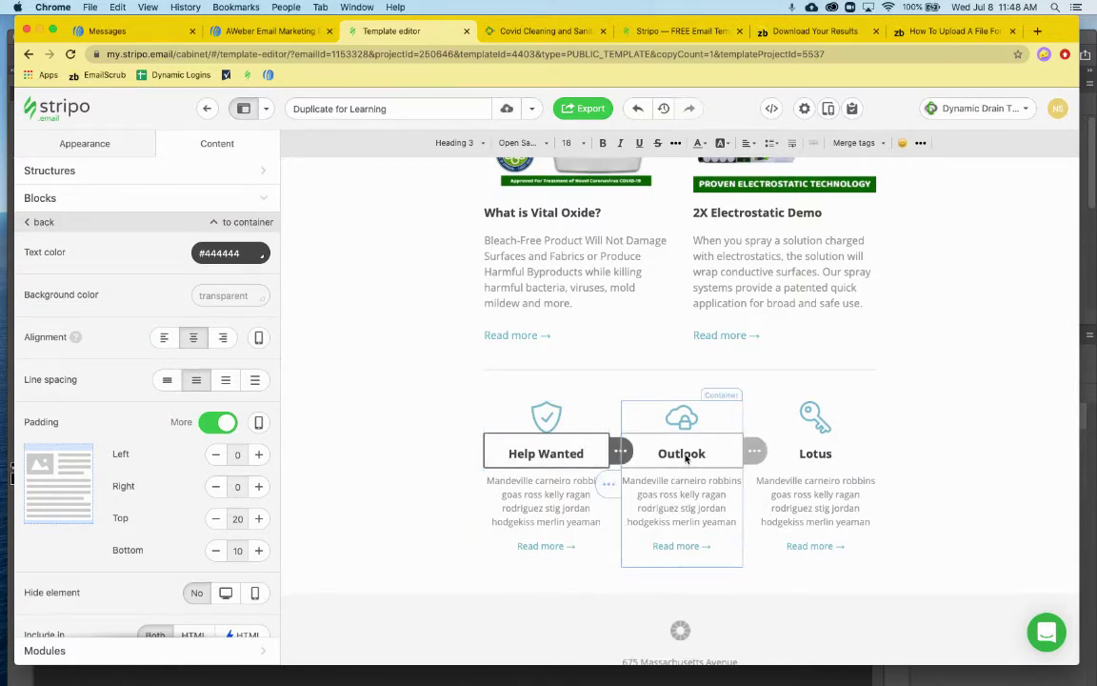
double_click(681, 453)
text(Sub)
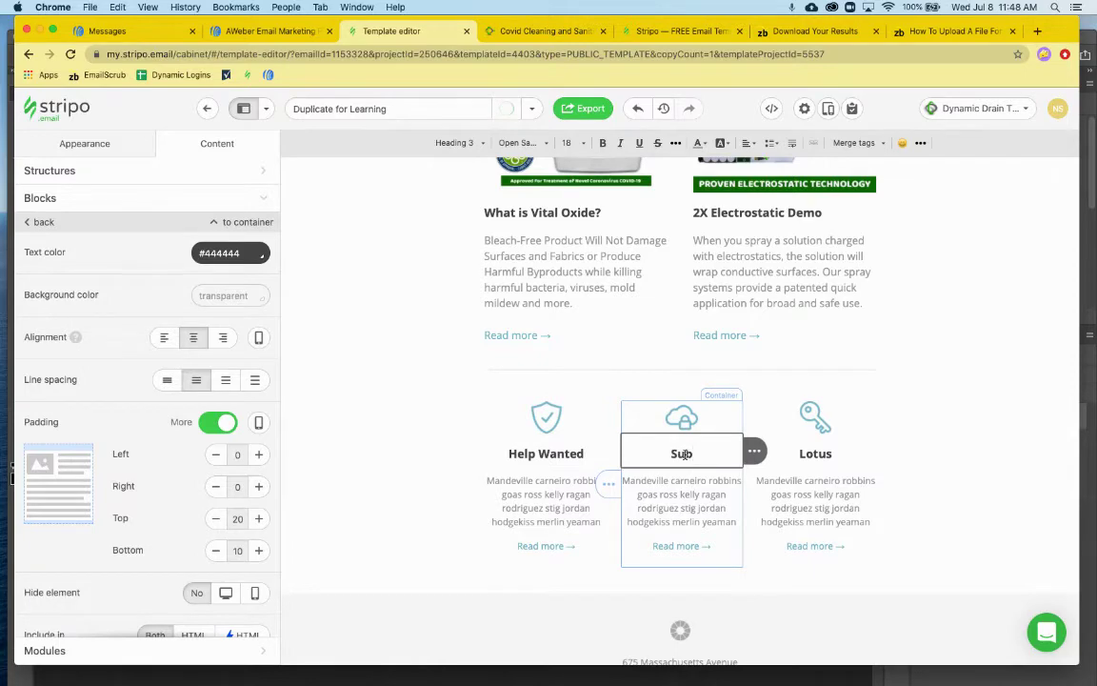
text(-Contracting)
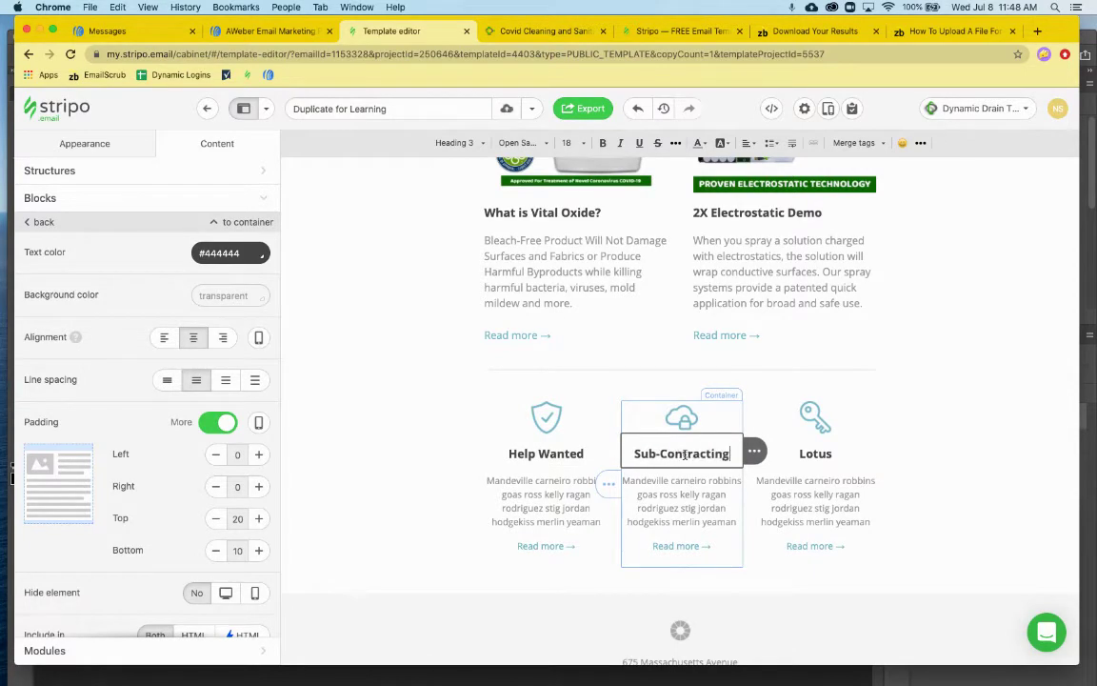
Change the "Lotus" heading under the key icon to "Working Together"
double_click(805, 454)
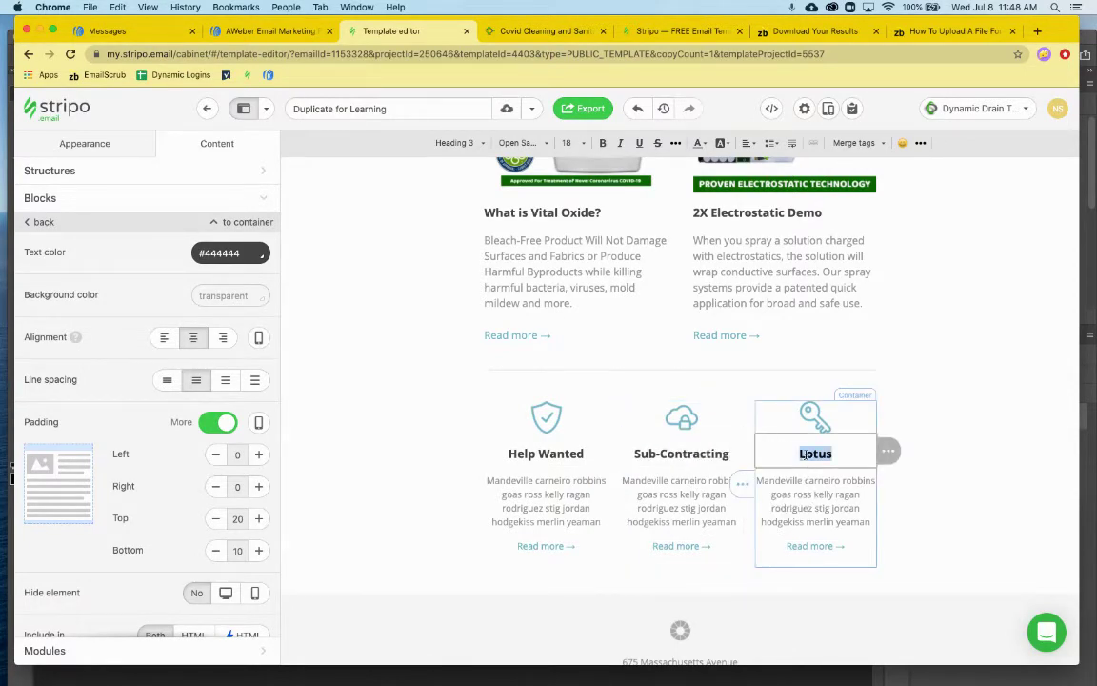
text(Working To)
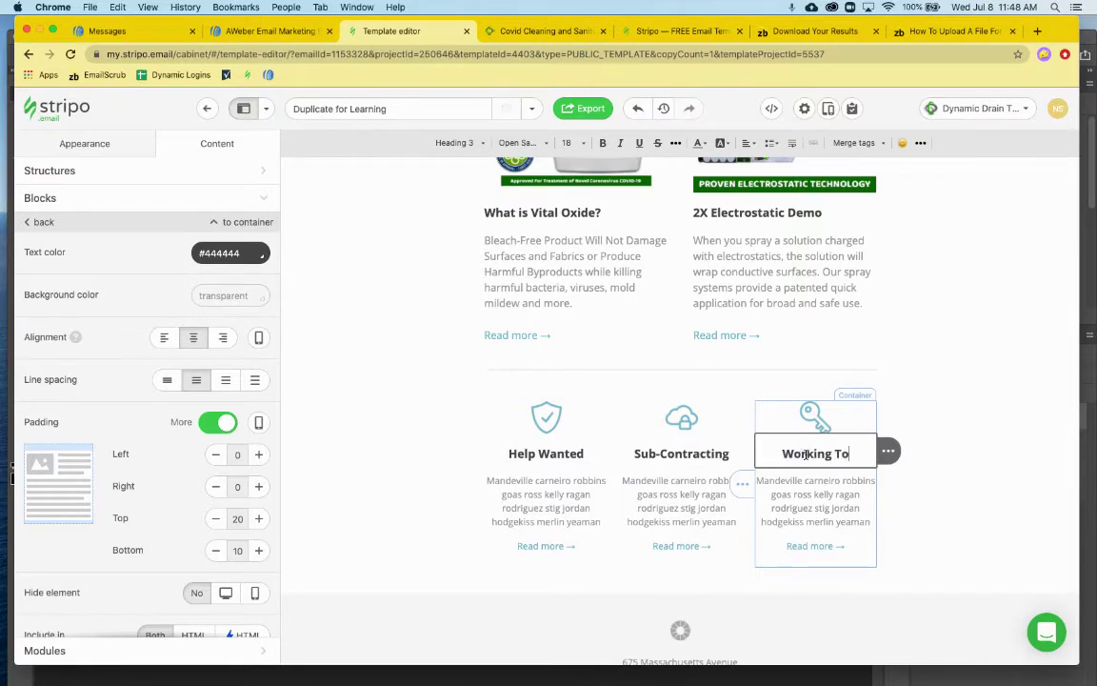
text(gether)
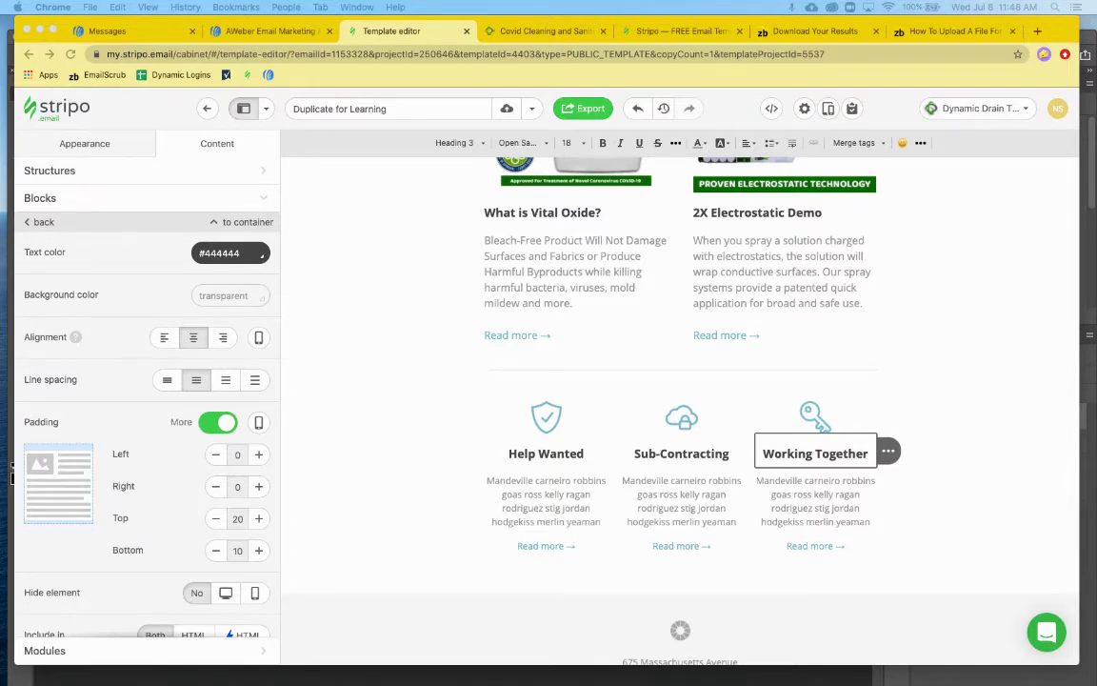
Replace the "Help Wanted" placeholder paragraph with text beginning "Plumbers, would you like to help us? While we focus on lining, we need certified plumbers"
click(544, 500)
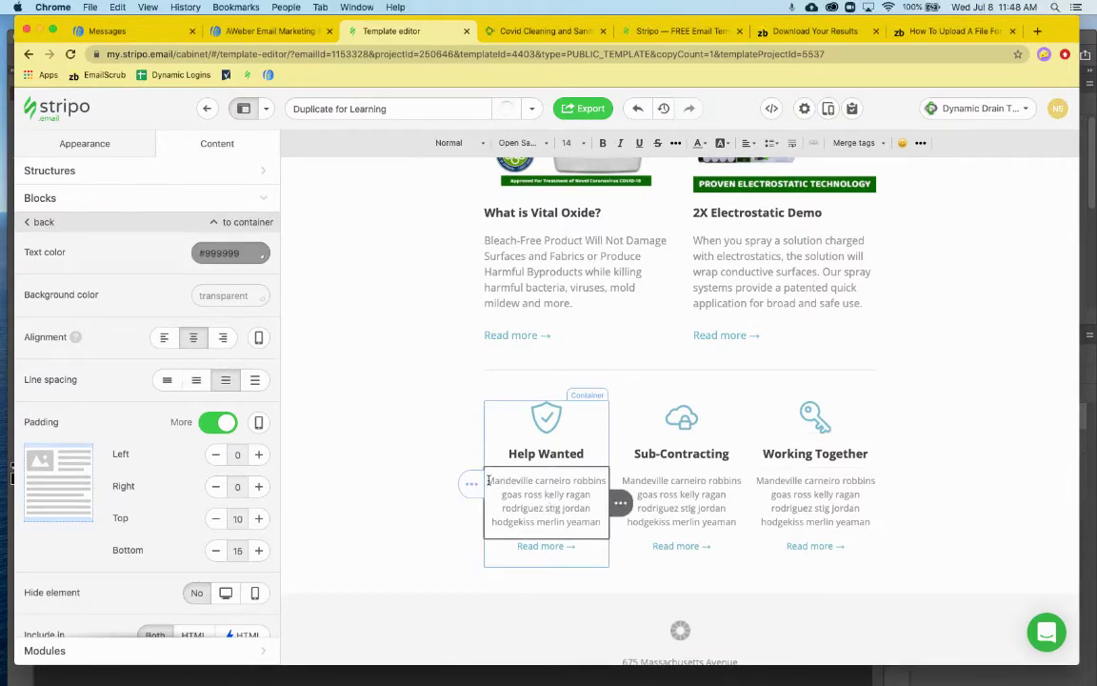
drag(487, 481, 601, 523)
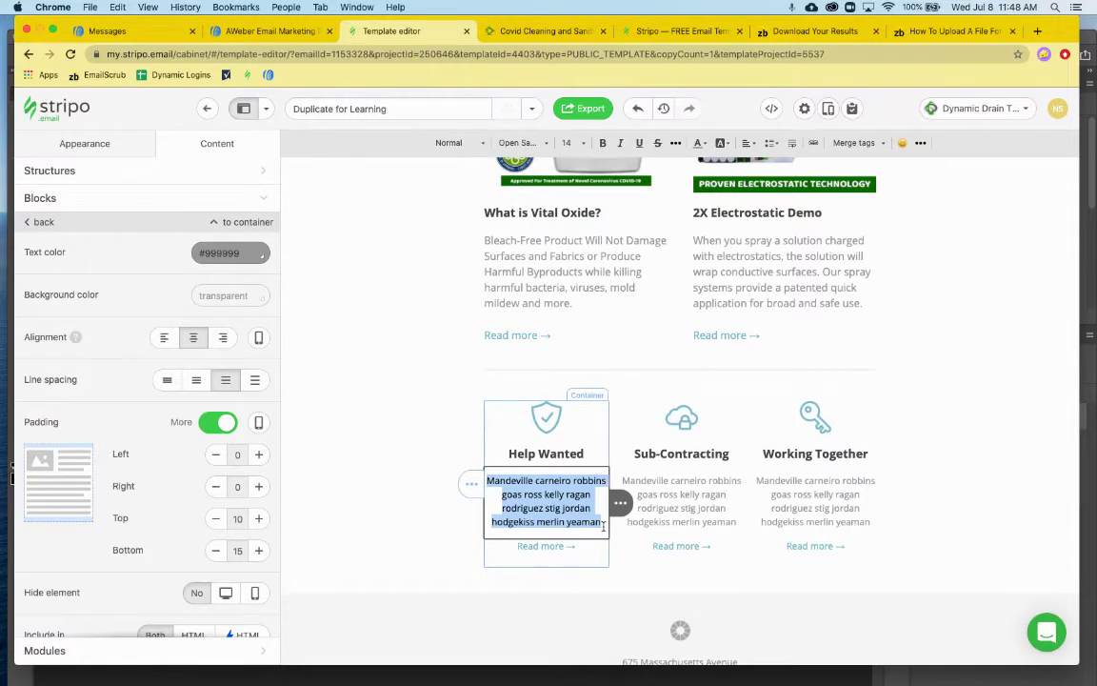
text(Plumbers, would you like to help us? While we focus on lining, we need certified plumbers to work with us on jobs of all sizes.)
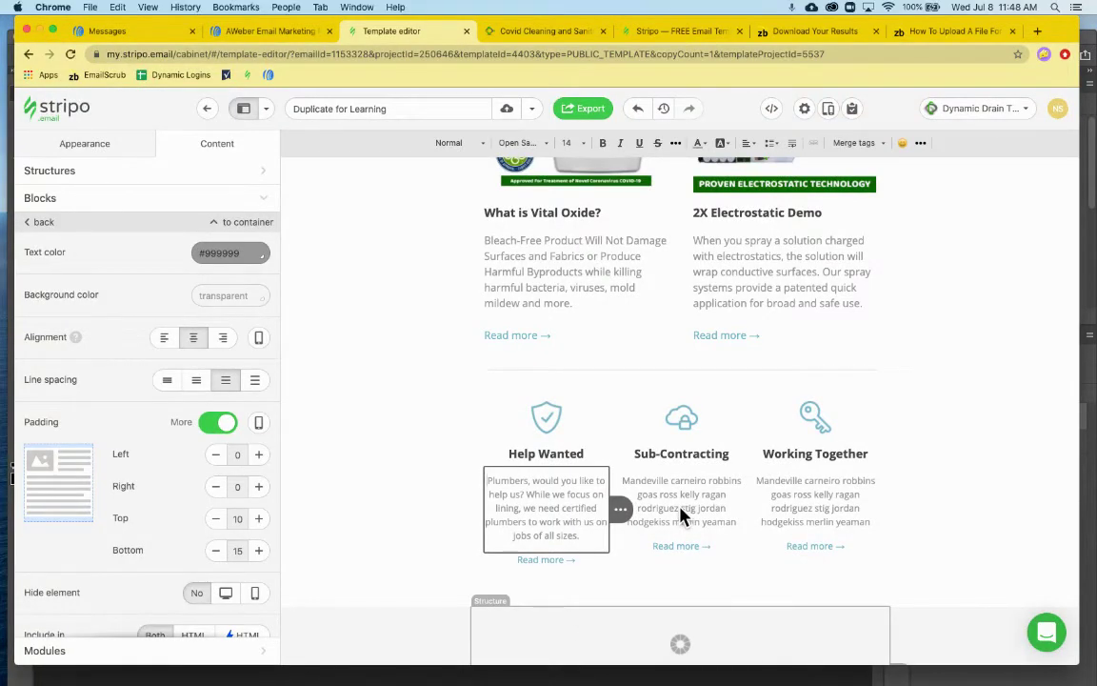
Replace the "Sub-Contracting" placeholder paragraph with text beginning "Do you have a job that requires lining or spray in place pipe rehab?"
click(626, 481)
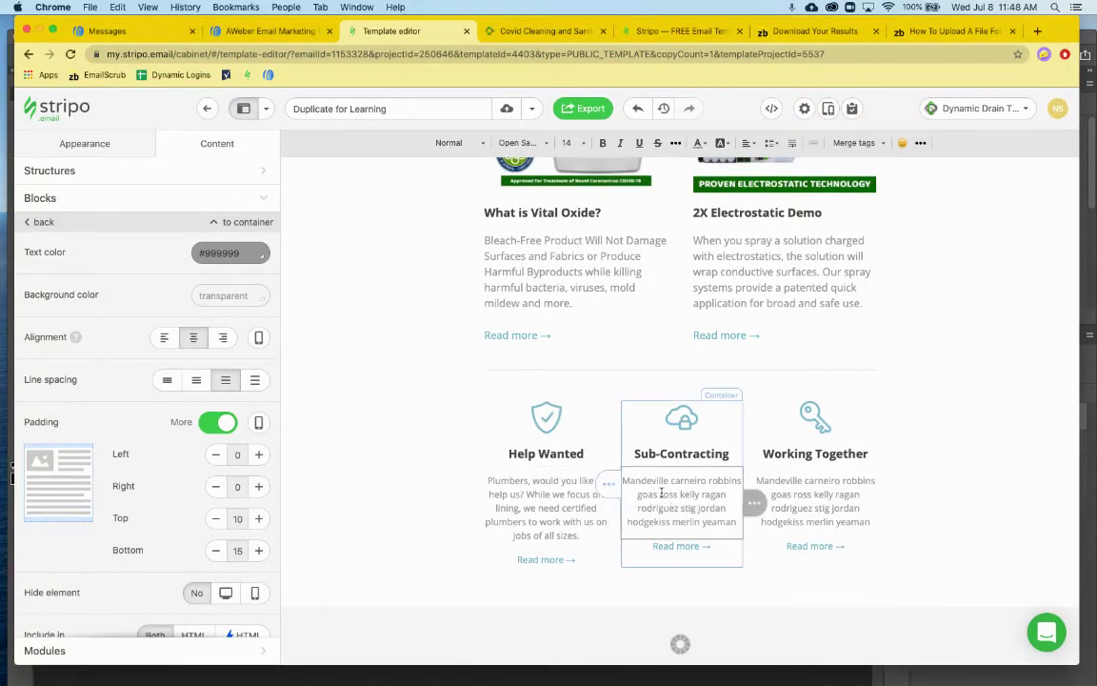
double_click(719, 521)
key(ctrl+a)
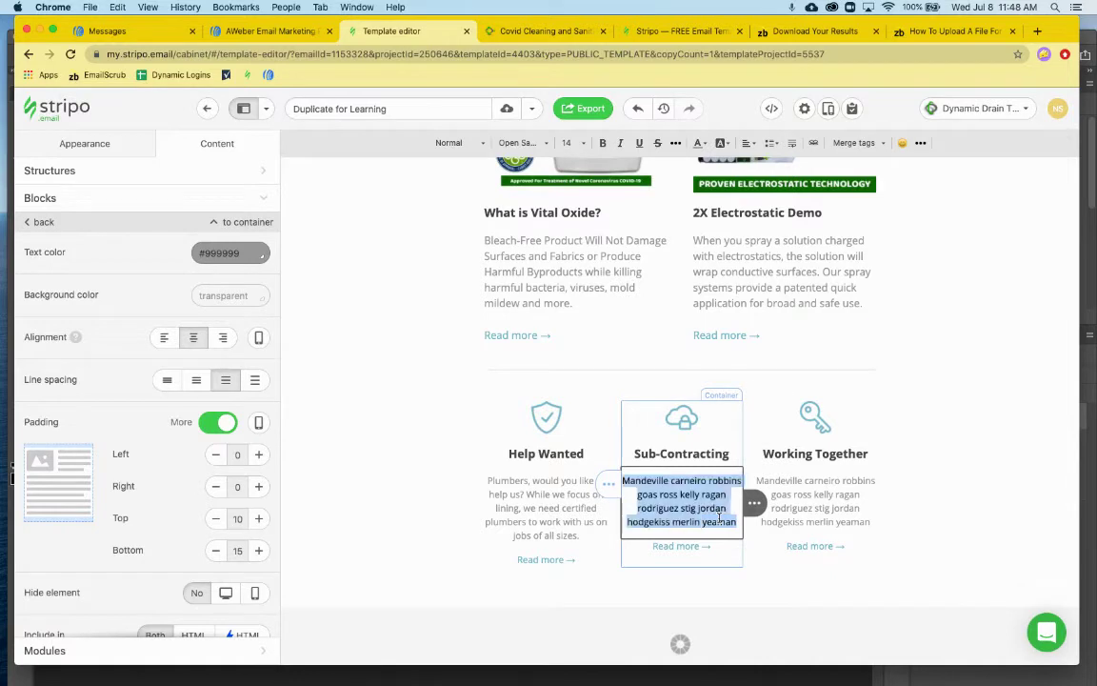
text(Do you have a job that requires lining or spray in place pipe rehab? Our services are best paired with a fine plumbing contractor.)
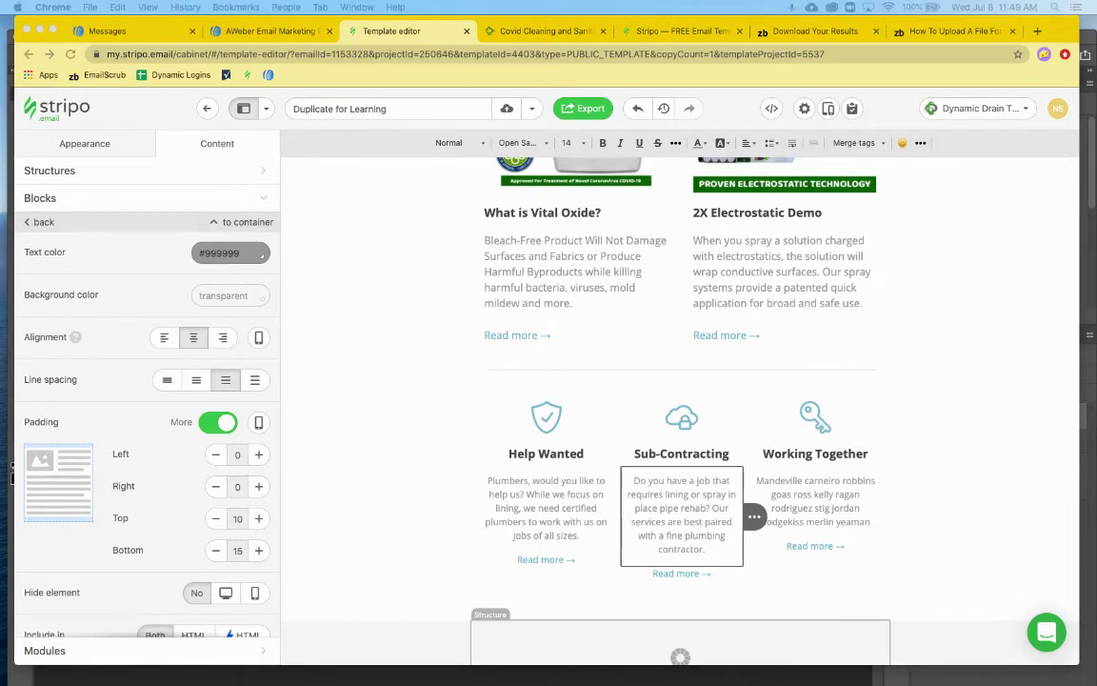
Replace the "Working Together" placeholder paragraph with text beginning "No job is too big or too small." and ending "Give us a shout today!"
double_click(802, 494)
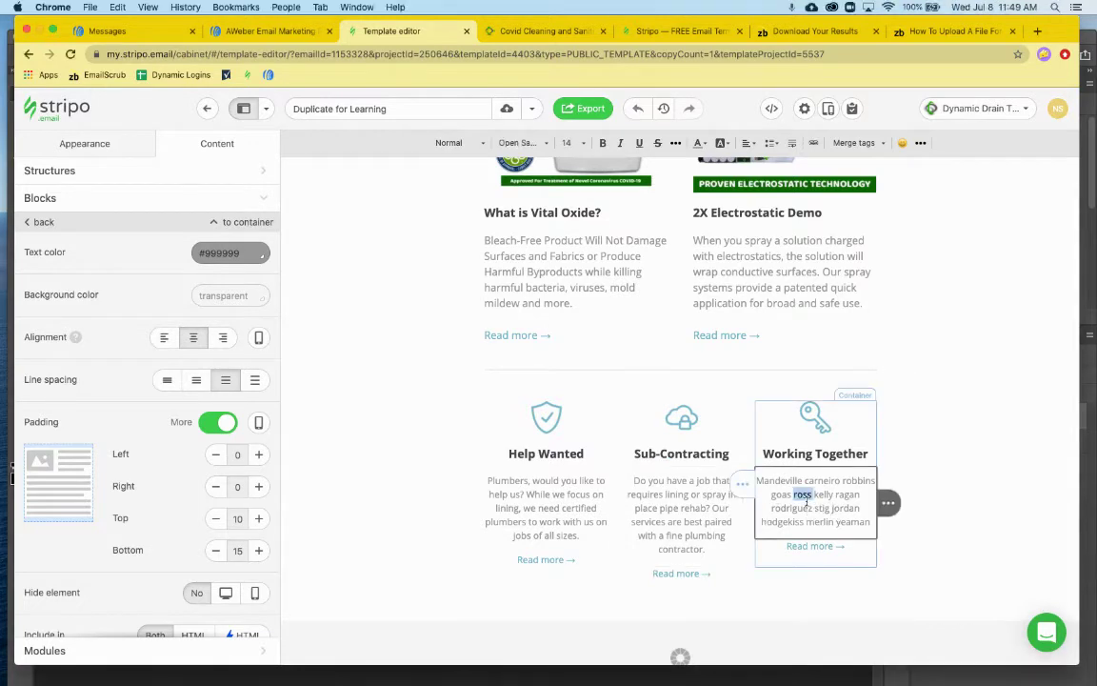
key(ctrl+a)
text(No job is too big or too small. If you are interested in learning more about the CIPP or SIPP lining process. Give us a shout today!)
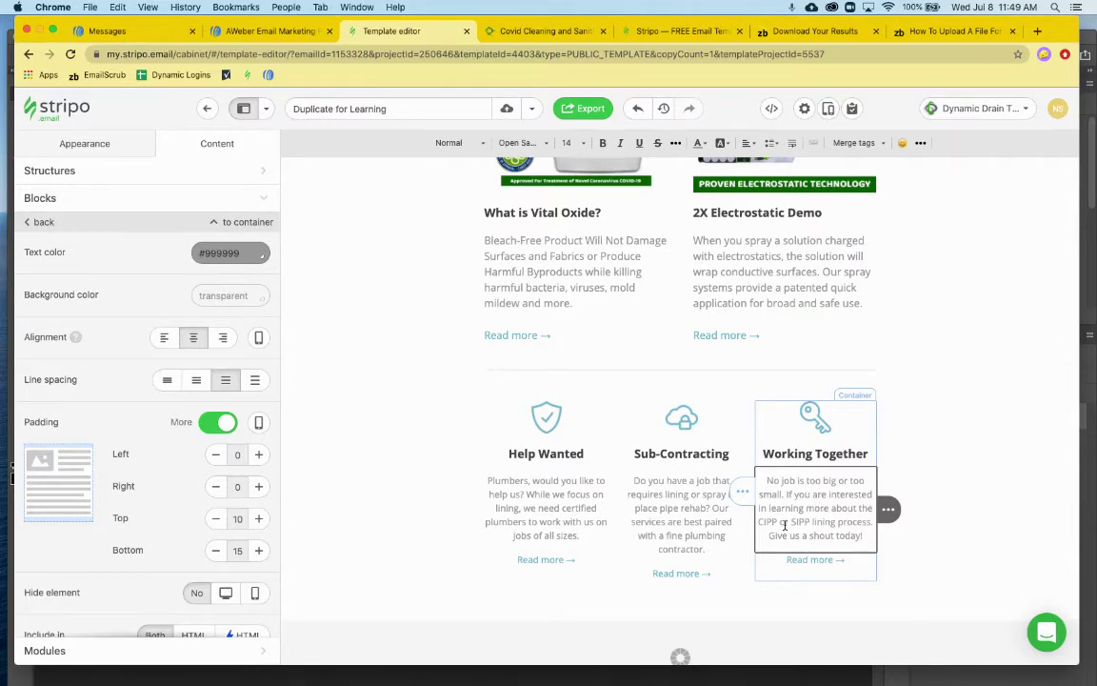
Set the font of the whole paragraph under "Help Wanted" to Roboto
click(594, 504)
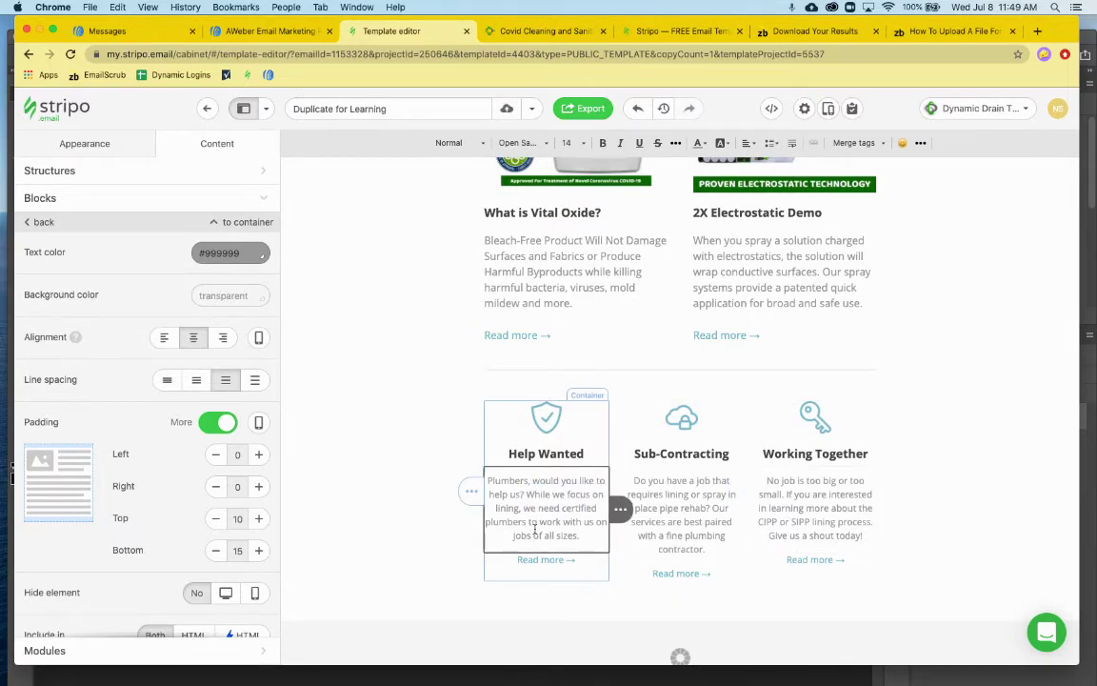
click(632, 486)
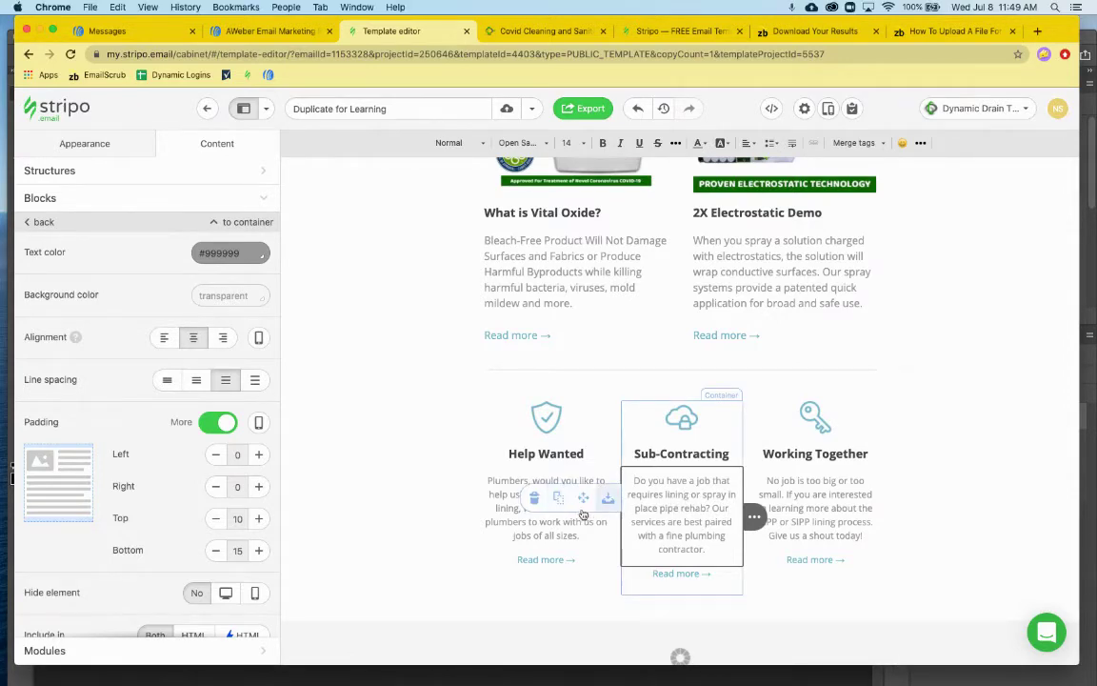
click(496, 478)
triple_click(548, 533)
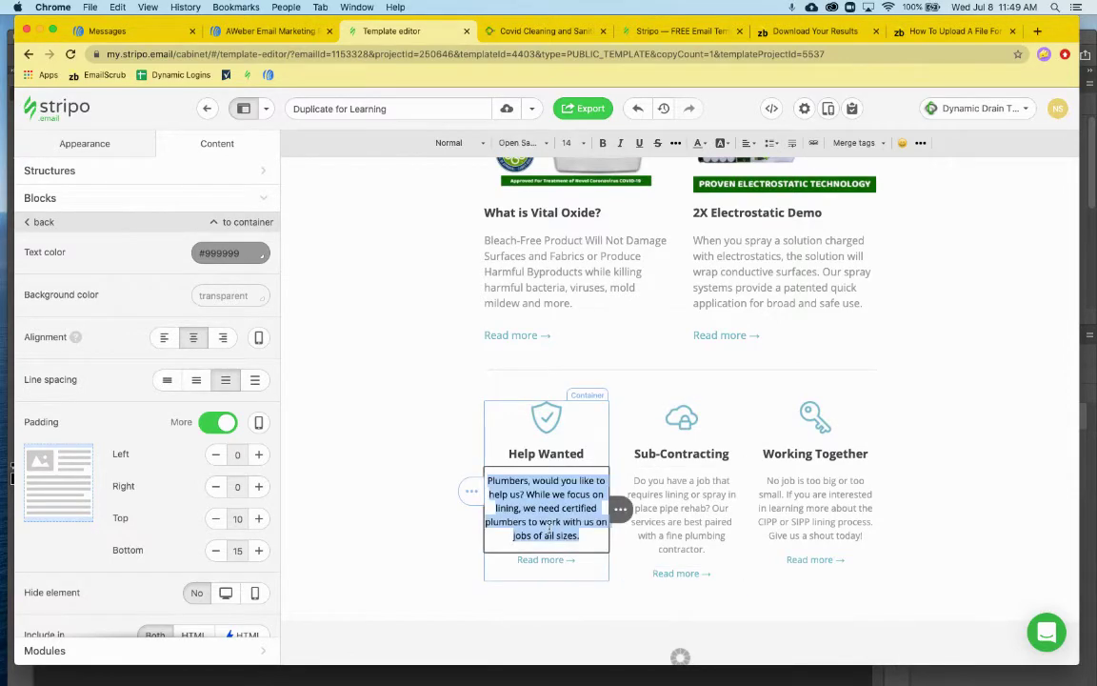
click(520, 142)
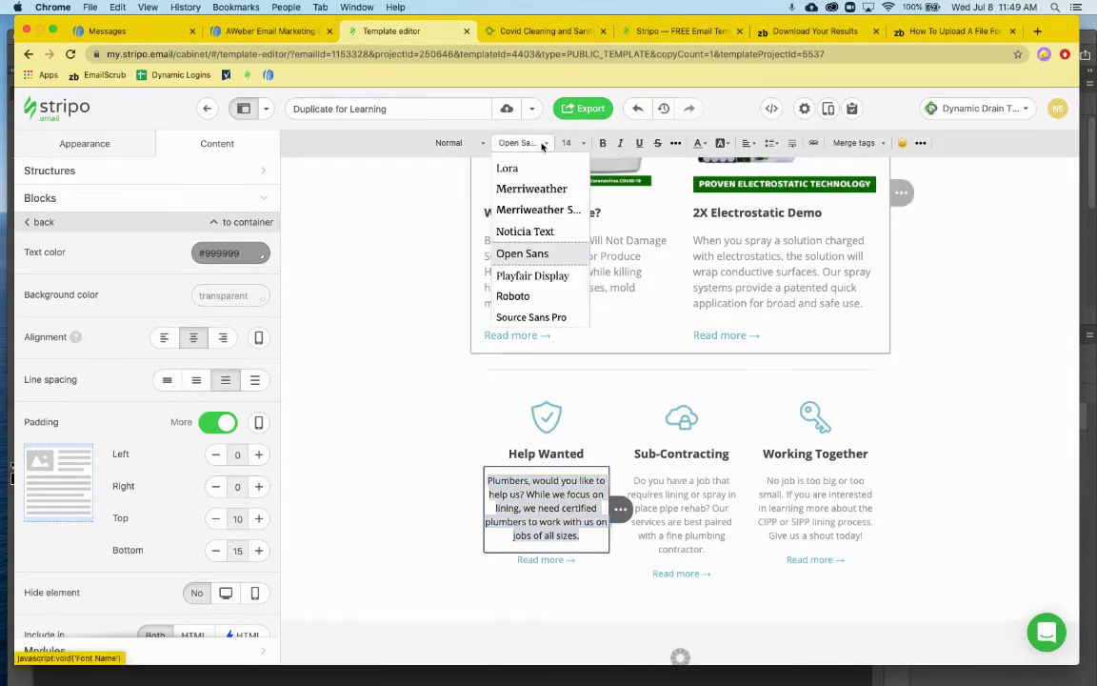
click(515, 297)
Set the font of the whole paragraph under "Sub-Contracting" to Roboto
click(703, 525)
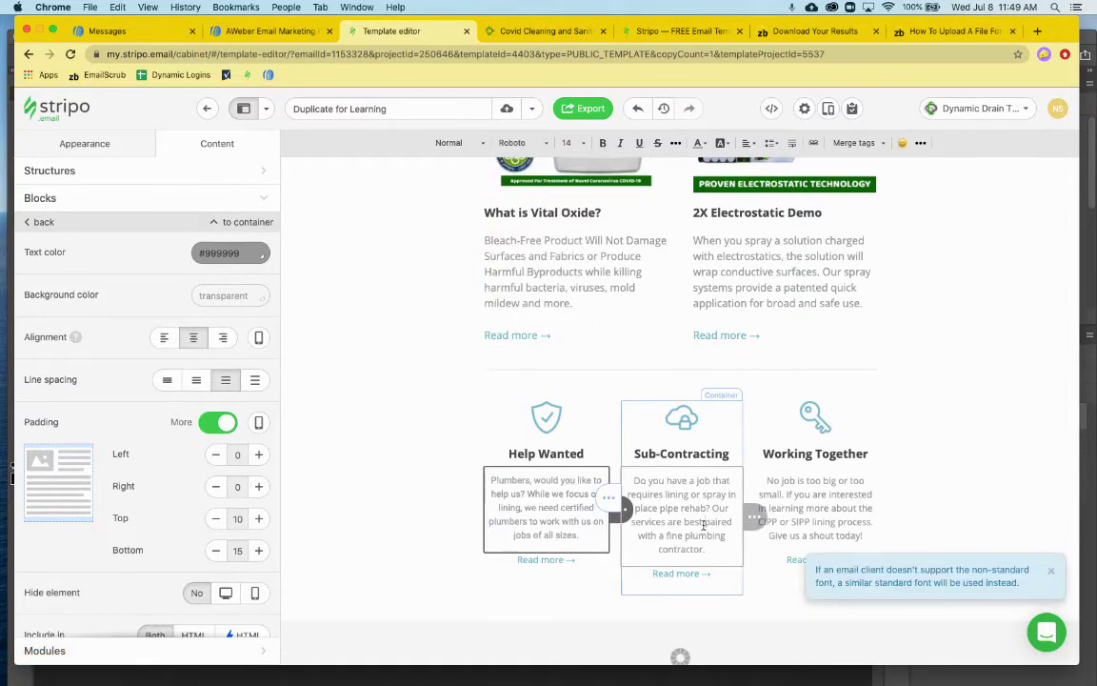
triple_click(703, 526)
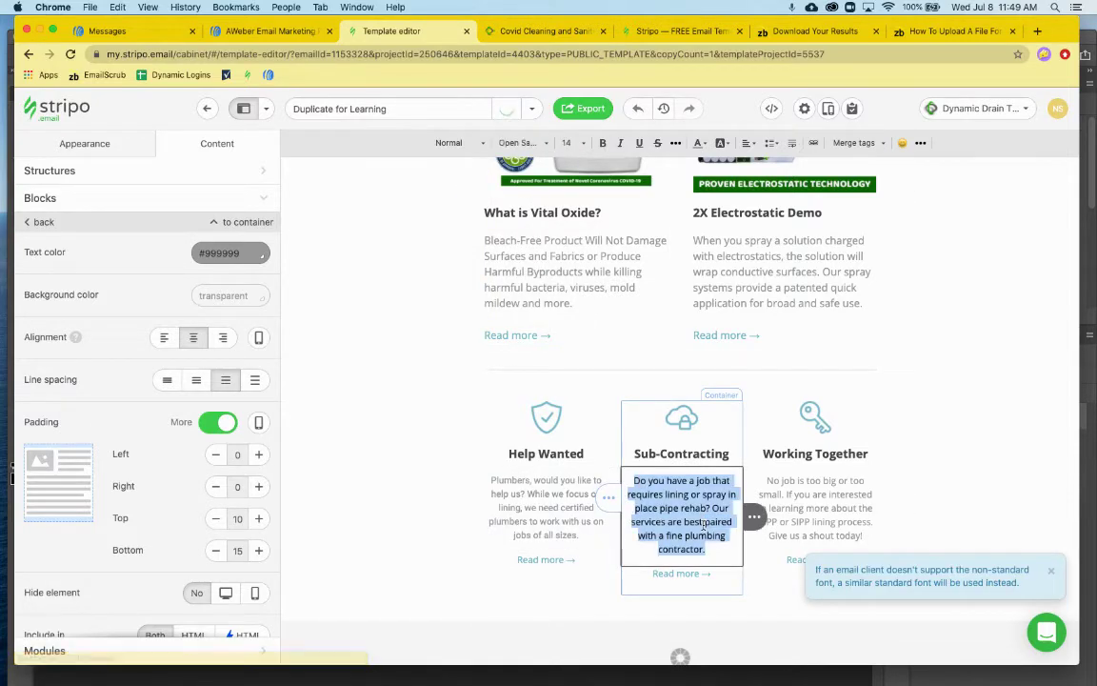
click(534, 142)
click(523, 295)
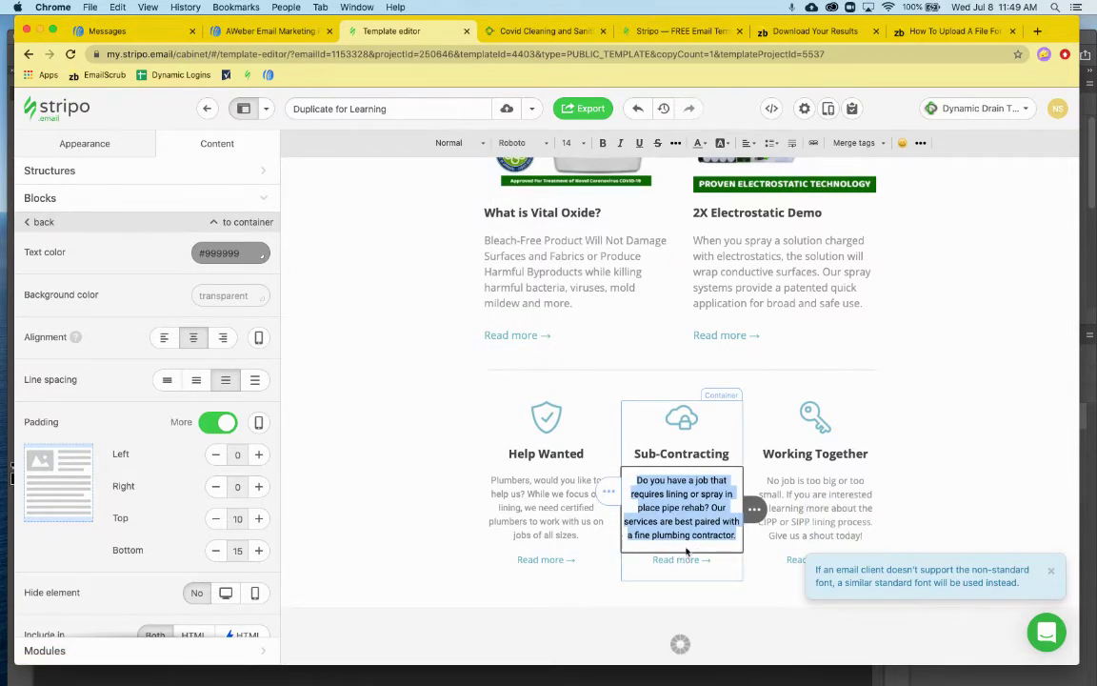
Set the font of the whole paragraph under "Working Together" to Roboto
click(827, 507)
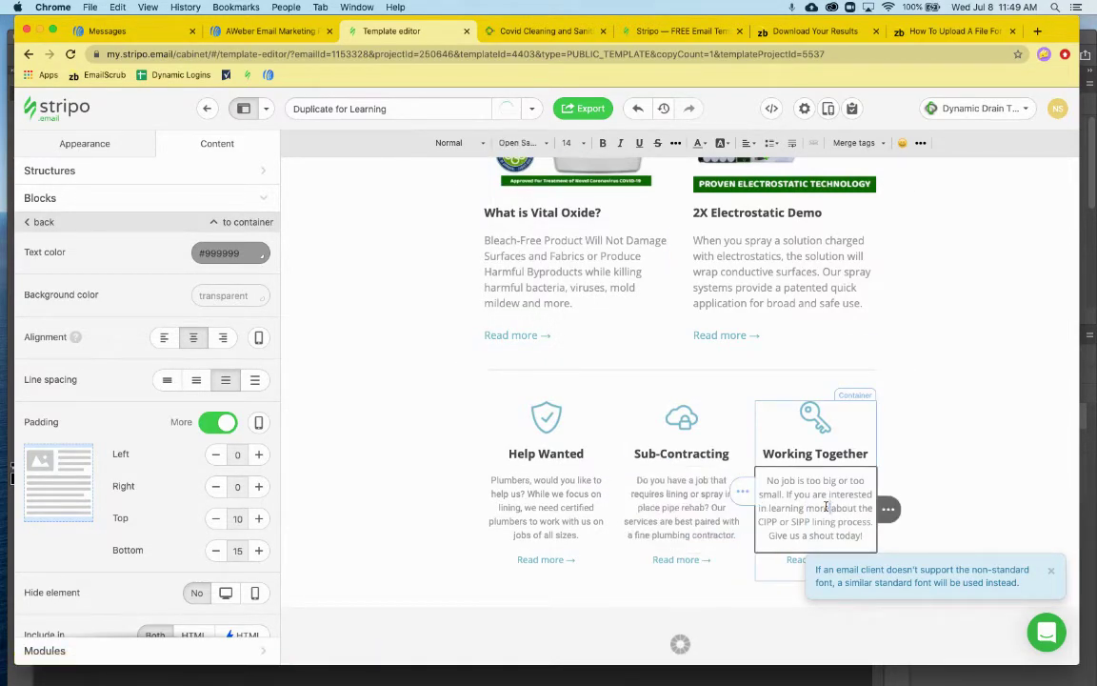
triple_click(827, 507)
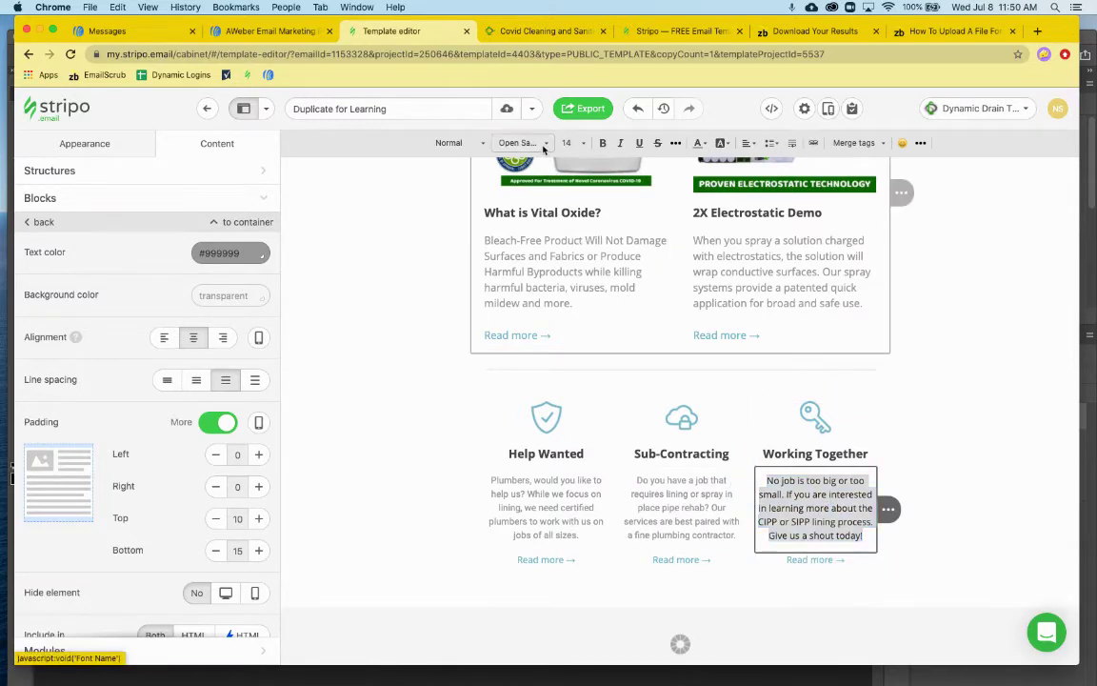
click(543, 146)
click(534, 295)
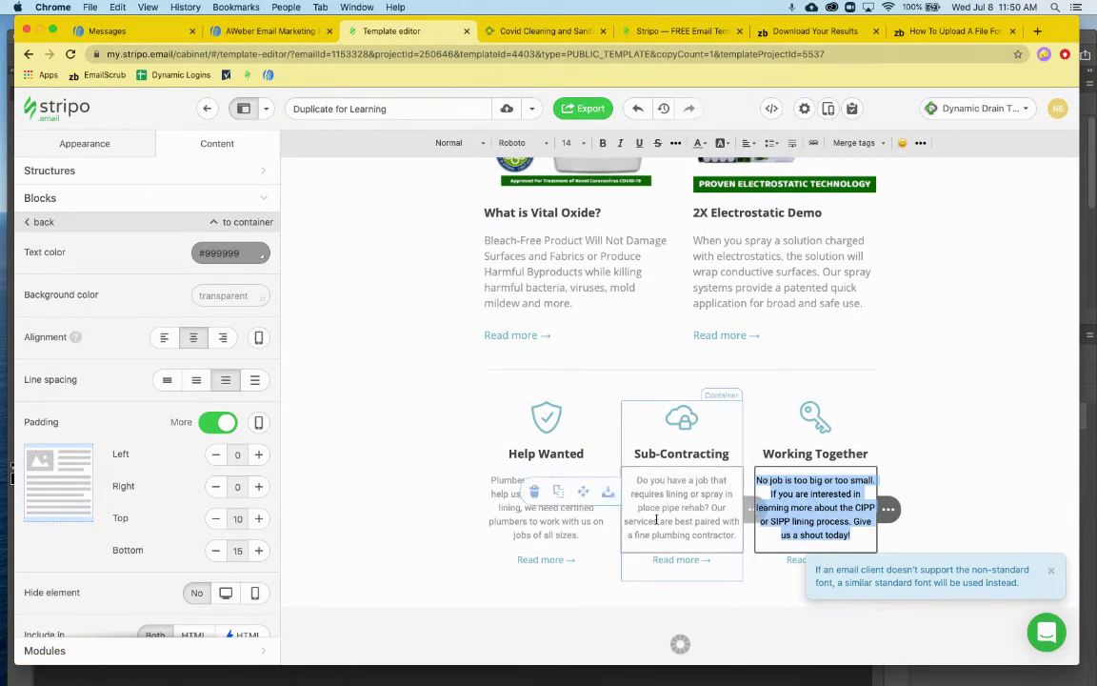
Replace the shield icon above "Help Wanted" with the clasped-hands stock icon found by searching for "help"
click(550, 421)
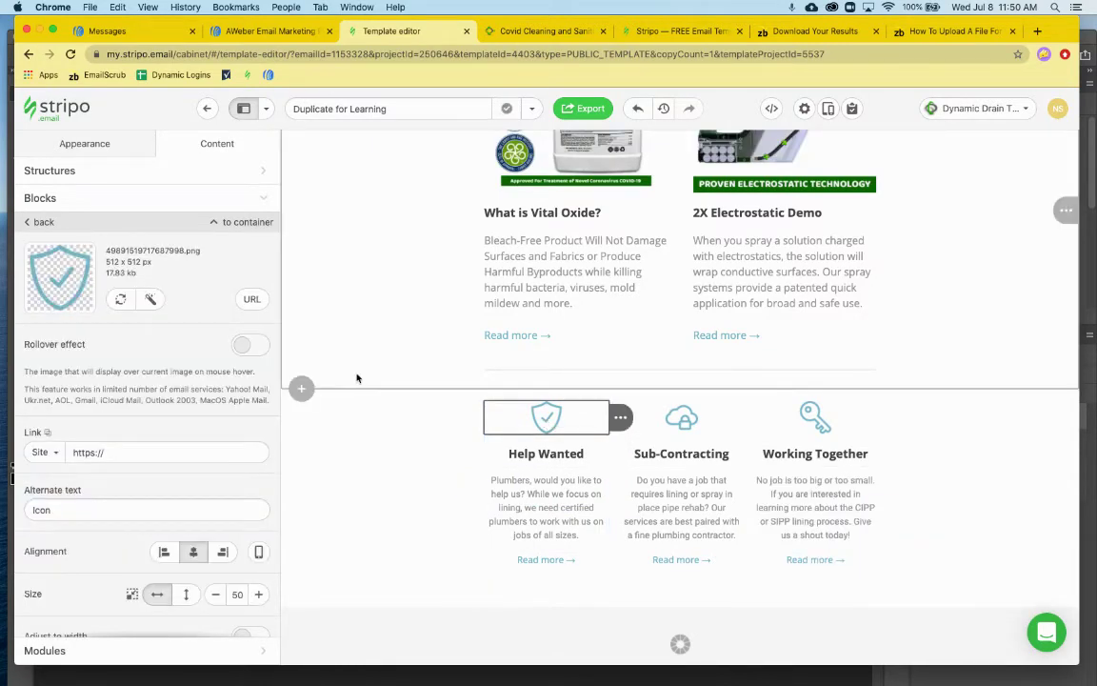
click(120, 299)
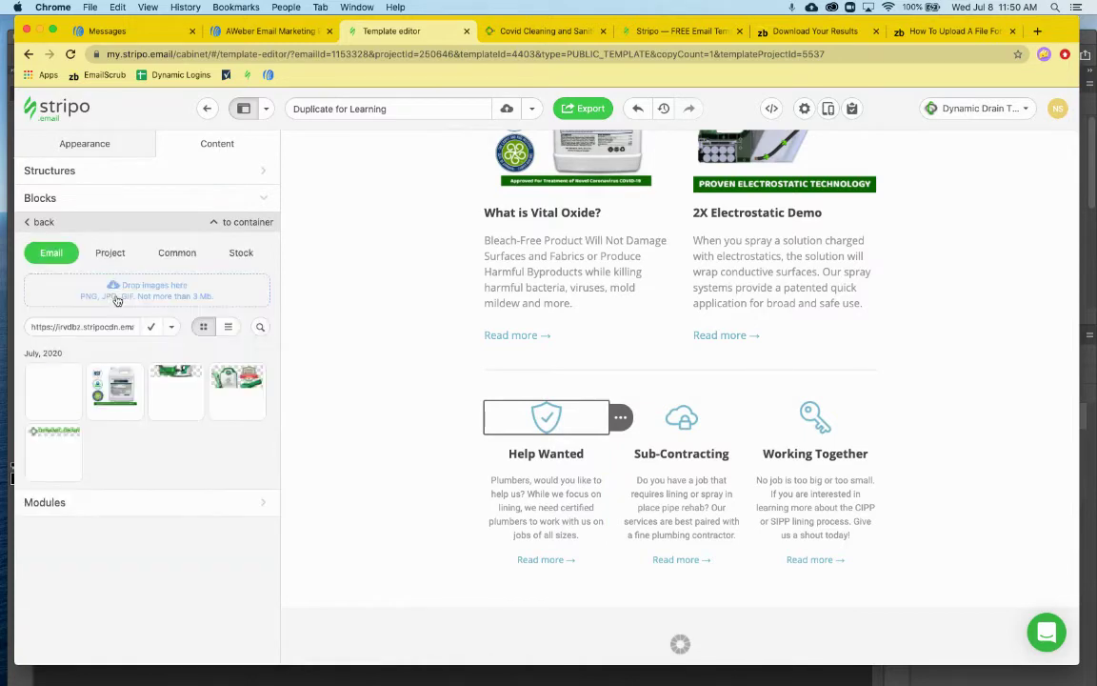
click(239, 253)
click(52, 283)
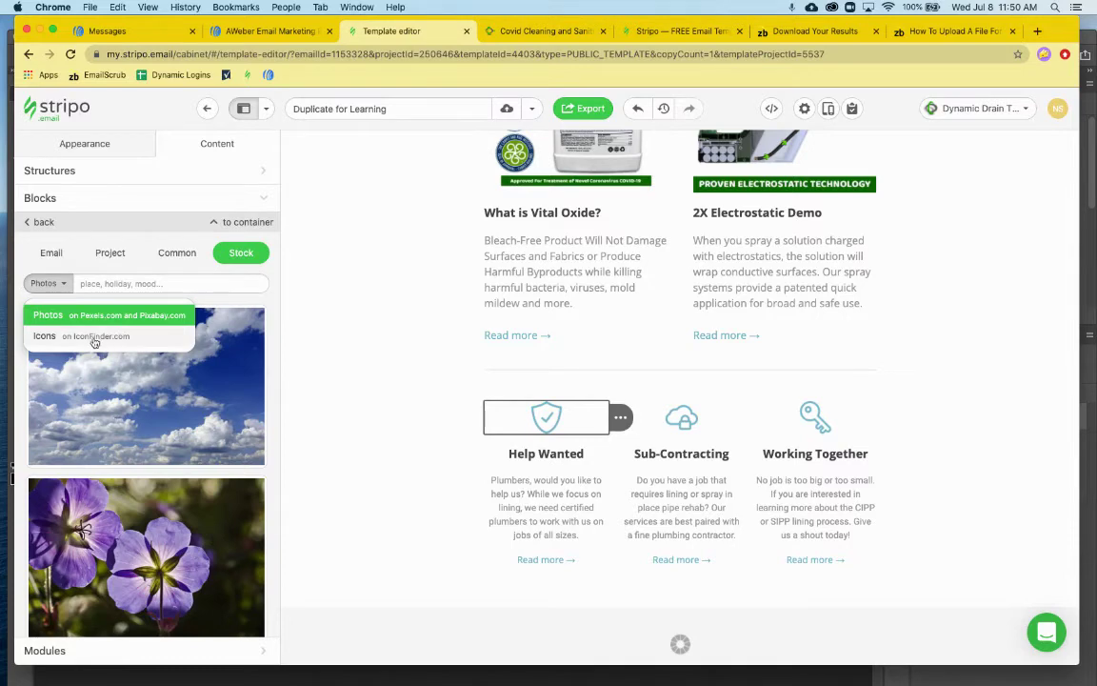
click(45, 335)
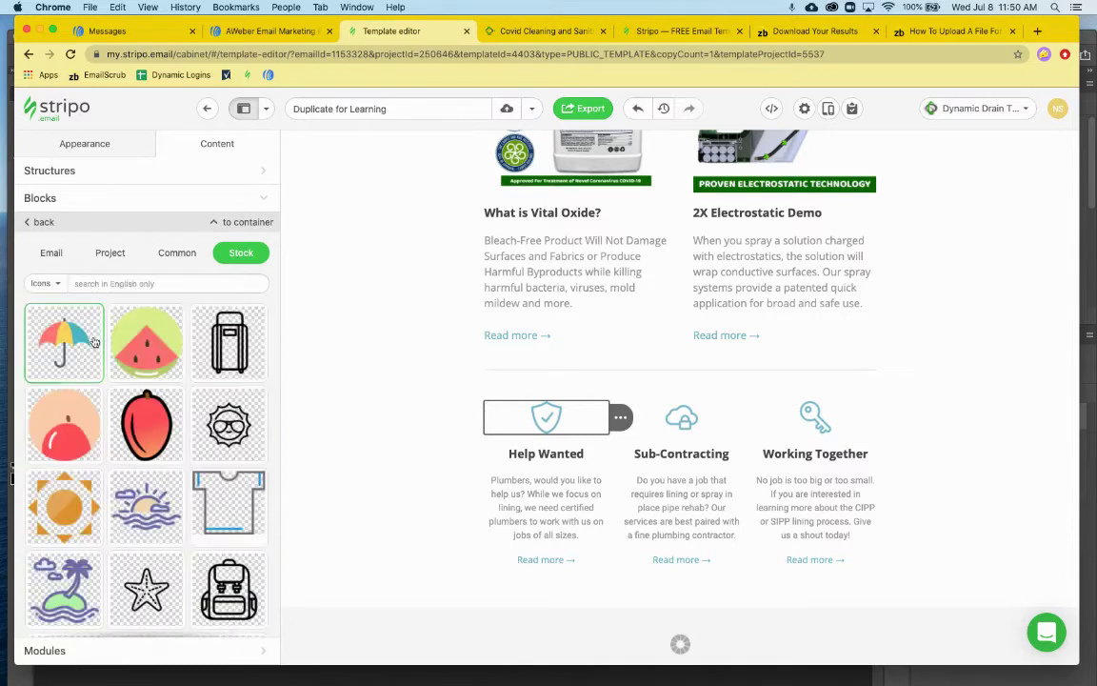
click(123, 284)
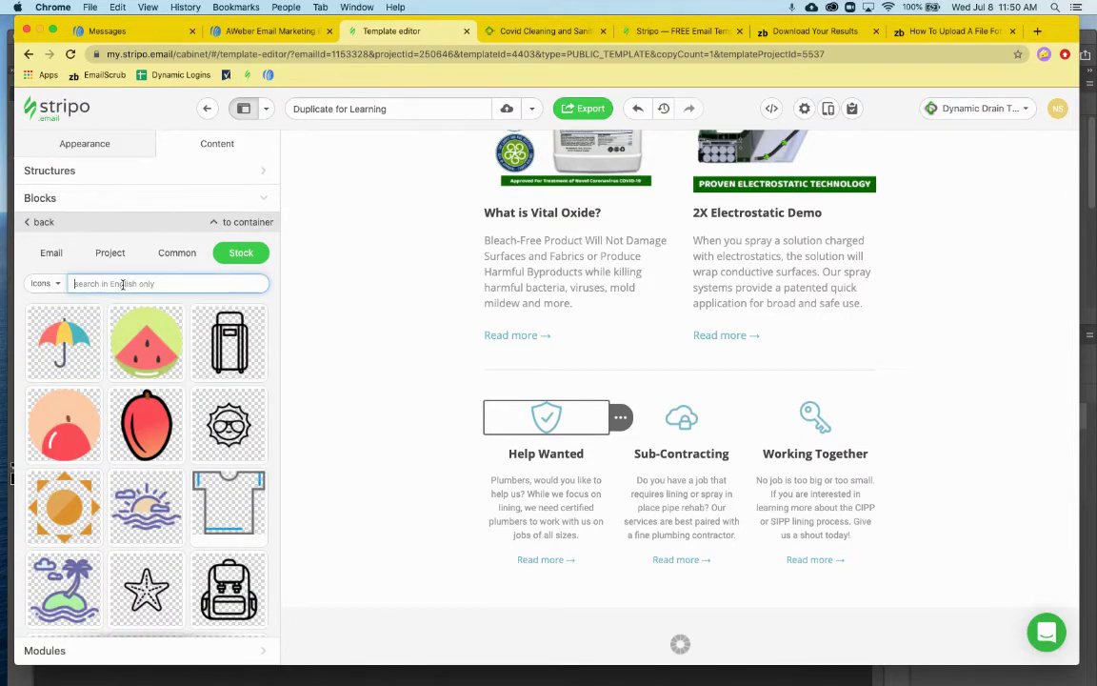
text(help)
scroll(140, 419, down, 5)
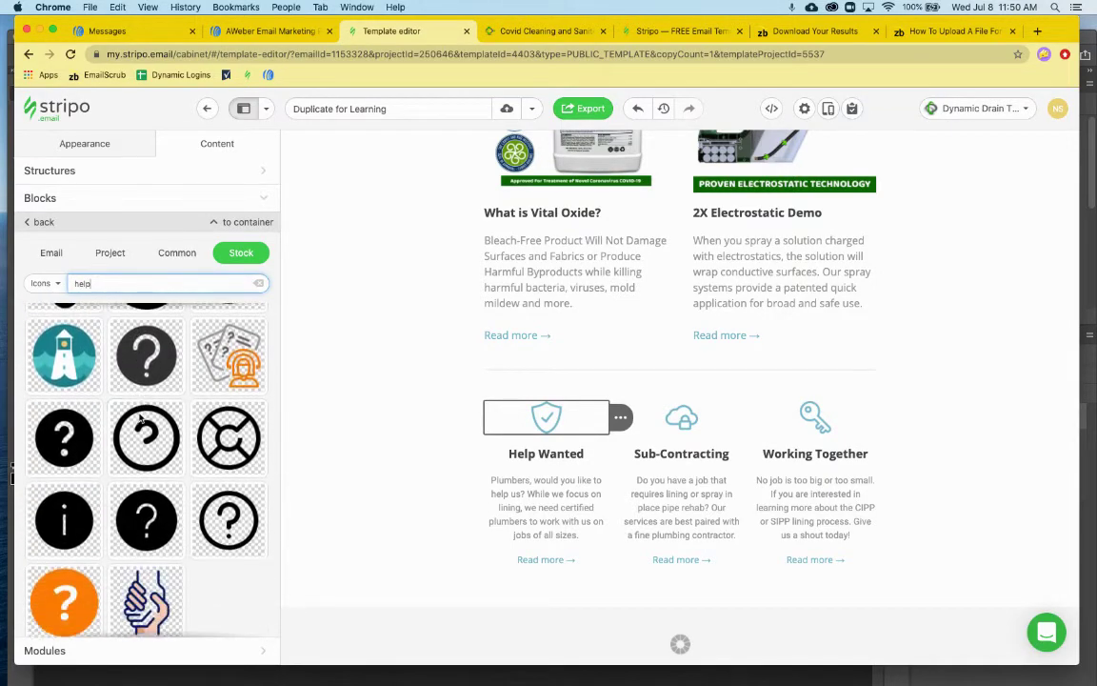
scroll(140, 419, down, 1)
click(148, 570)
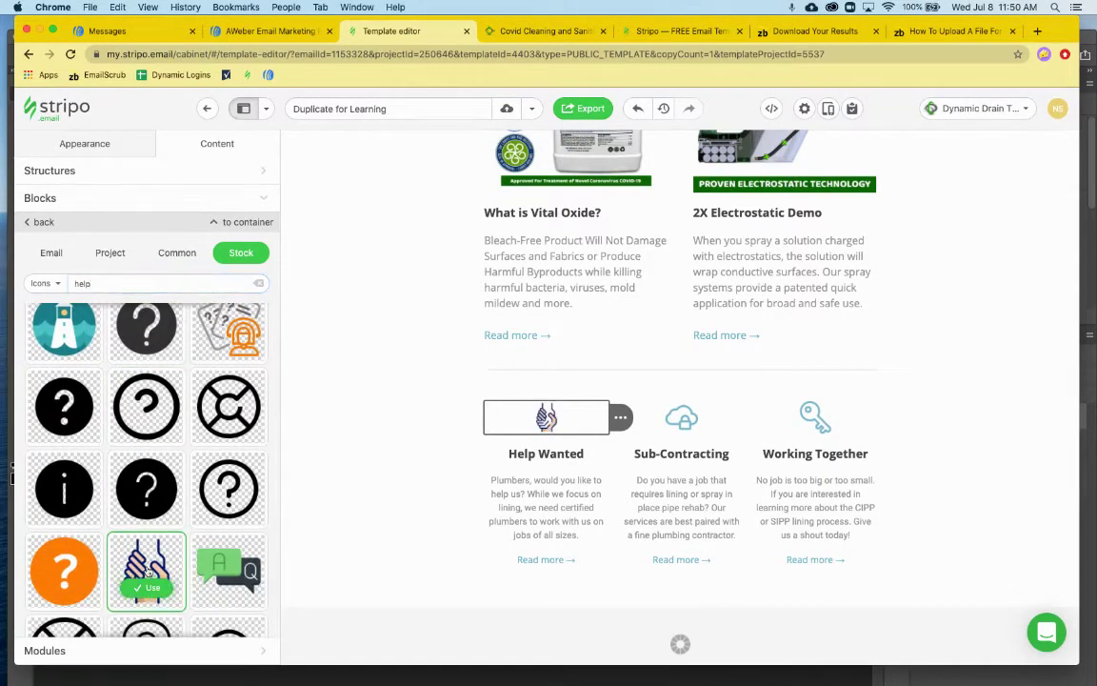
Replace the cloud lock icon above "Sub-Contracting" with the stock icon of documents with blue figures, found by searching for "contract"
click(684, 421)
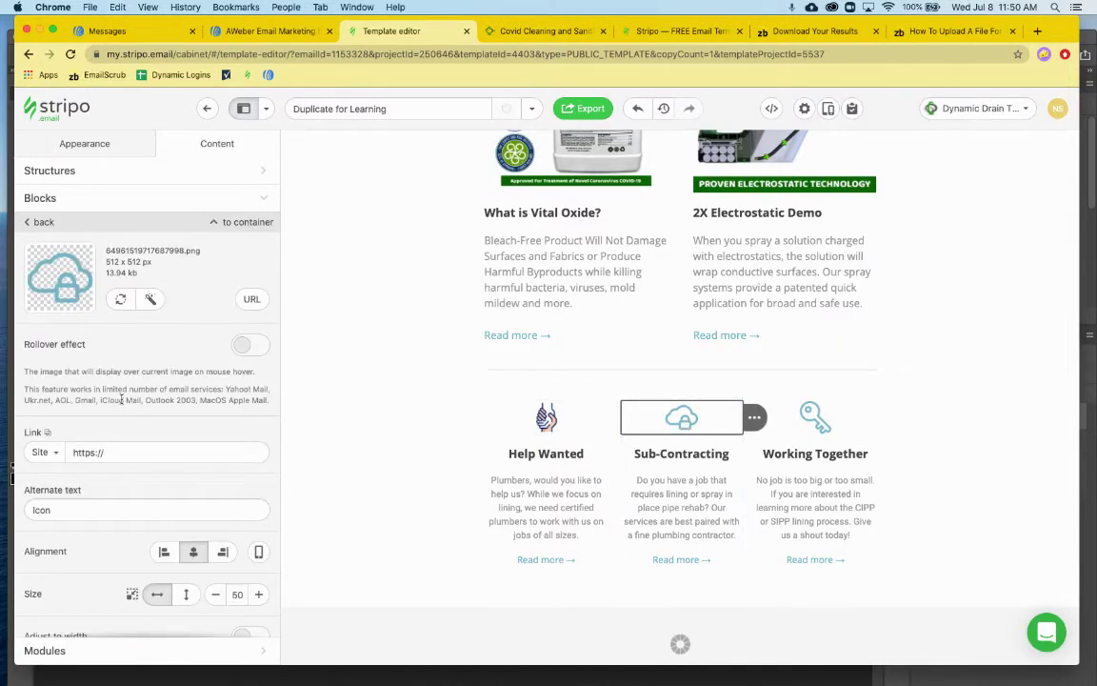
click(86, 272)
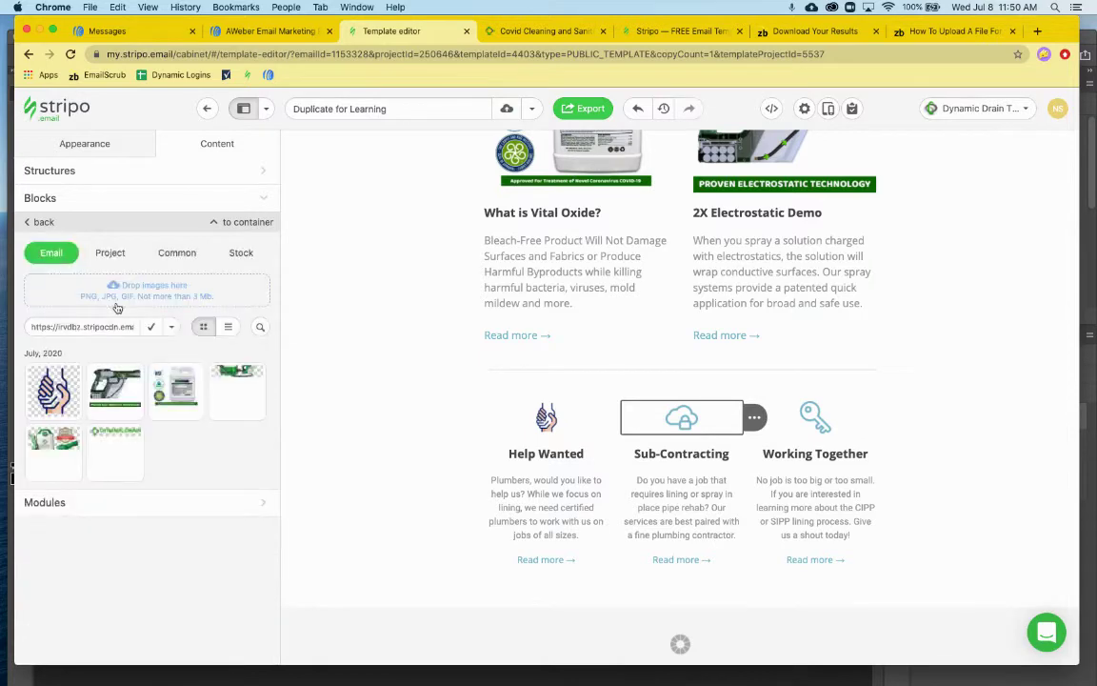
click(240, 252)
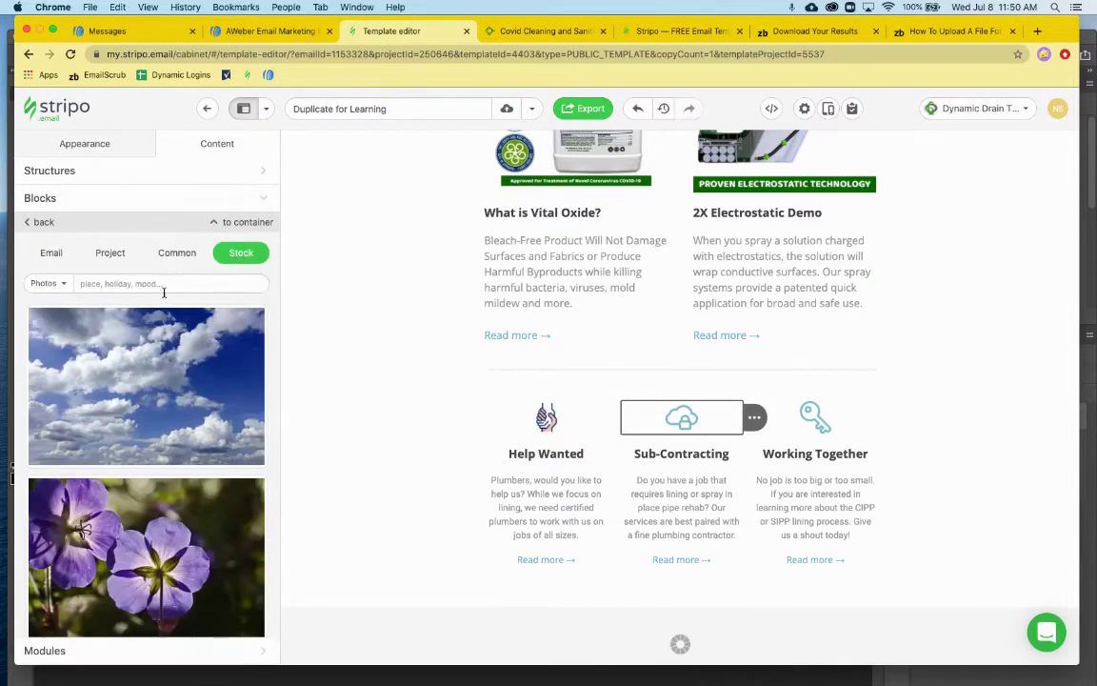
click(43, 282)
click(52, 304)
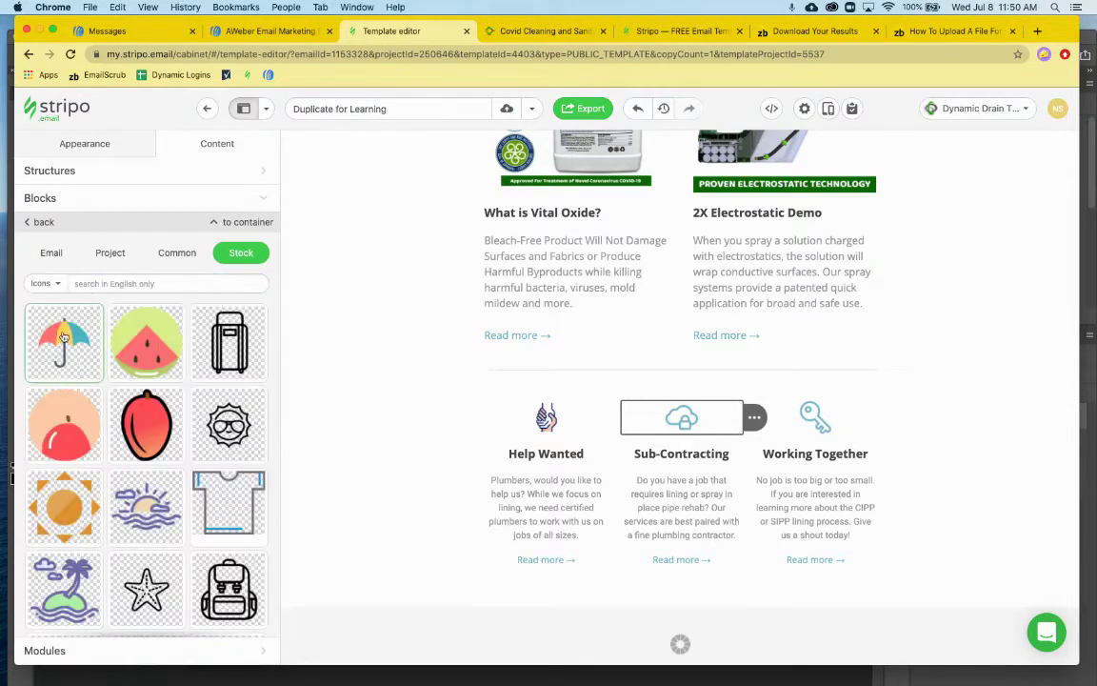
click(94, 283)
text(contract)
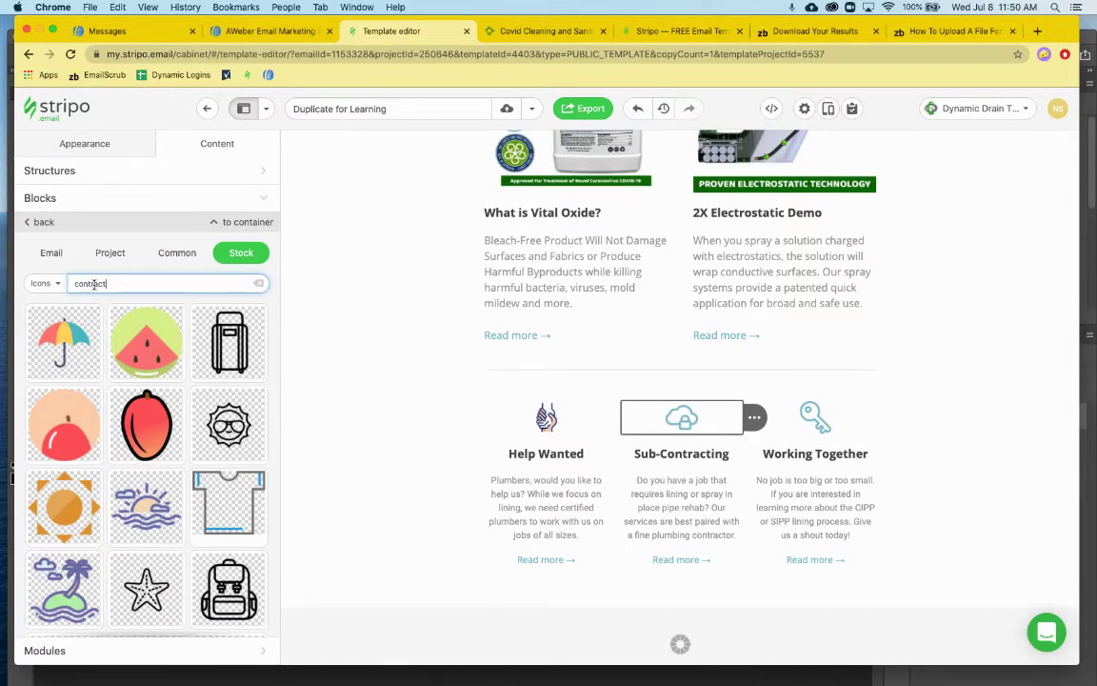
key(Return)
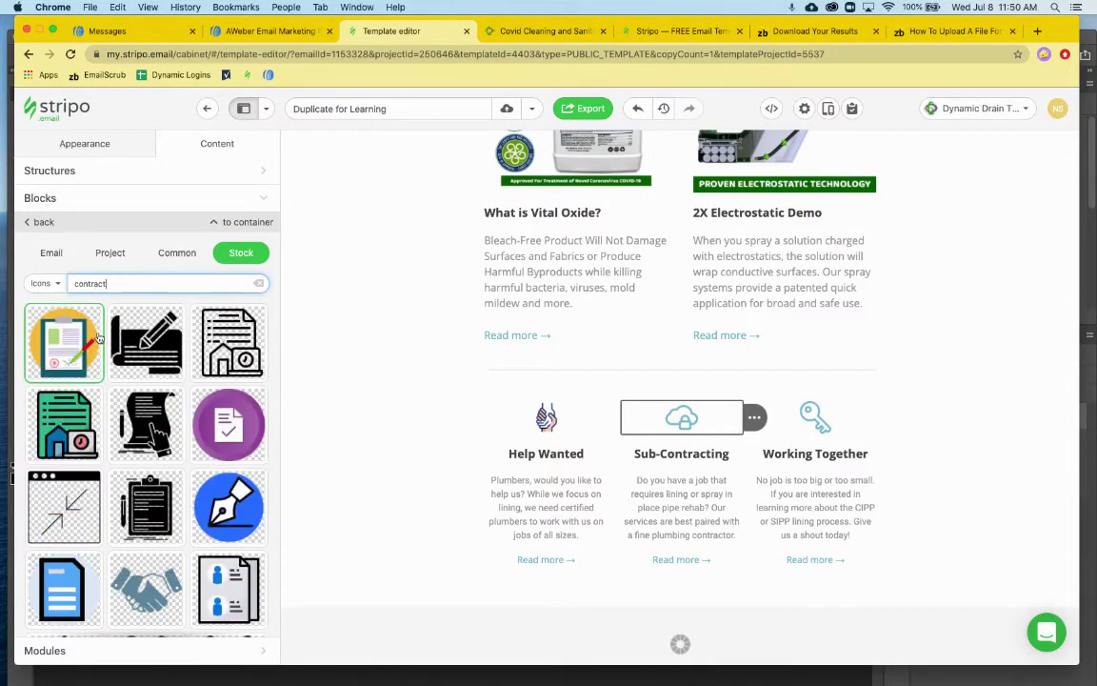
click(228, 595)
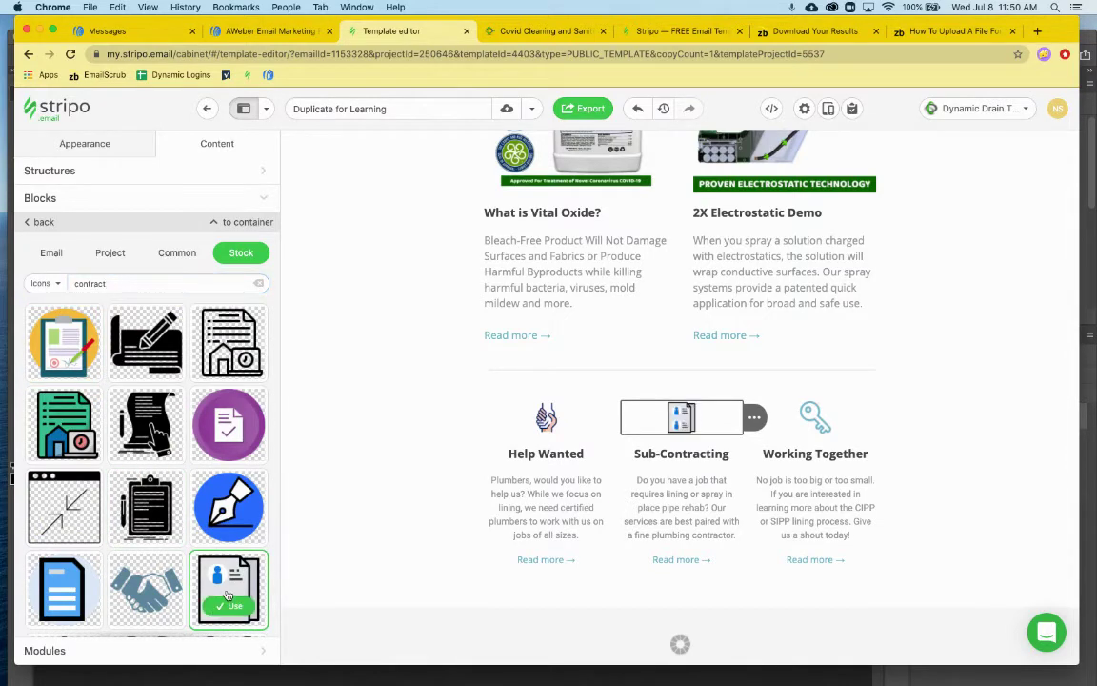
Search the stock icons for "together" for a replacement of the key icon above "Working Together"
click(815, 419)
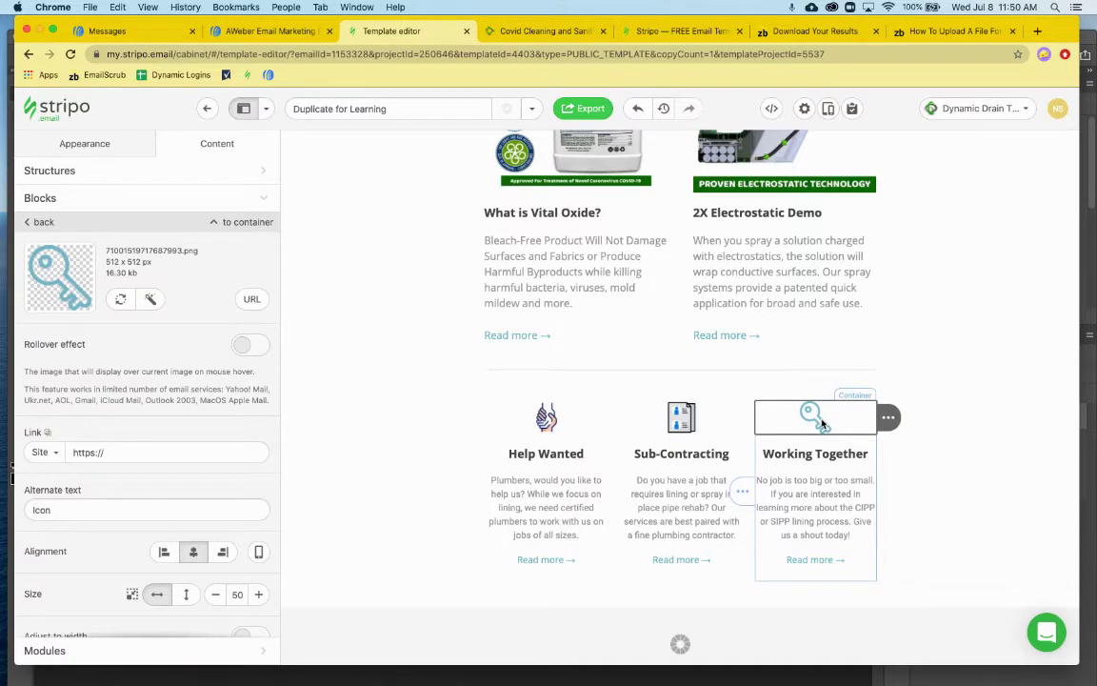
click(121, 299)
click(238, 252)
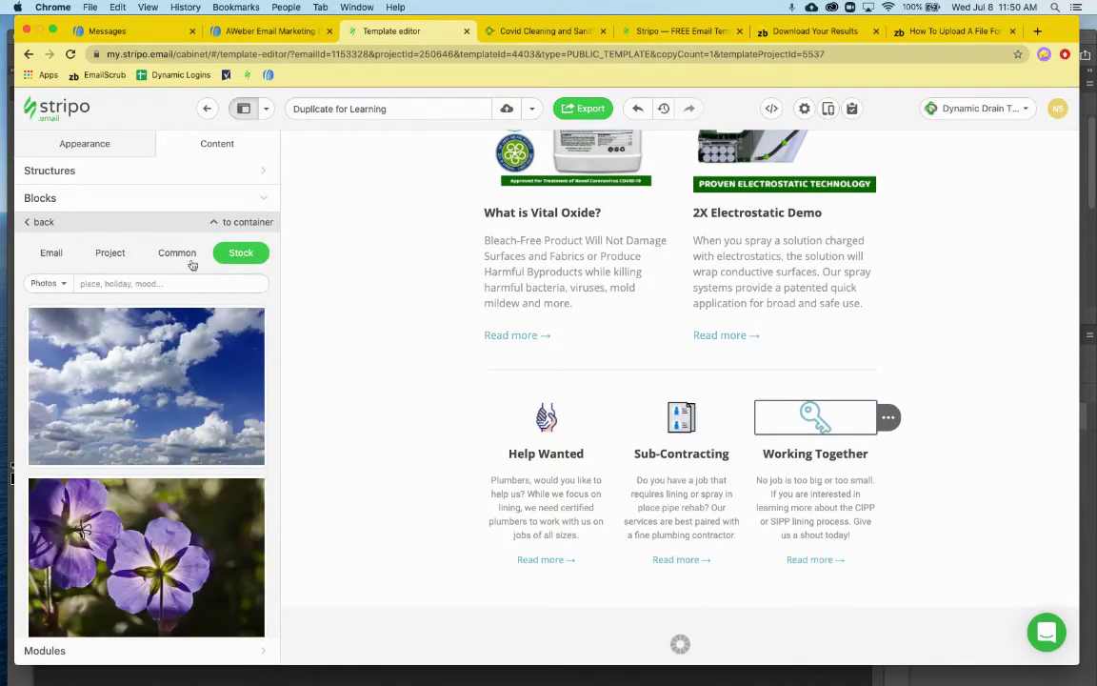
click(48, 282)
click(46, 304)
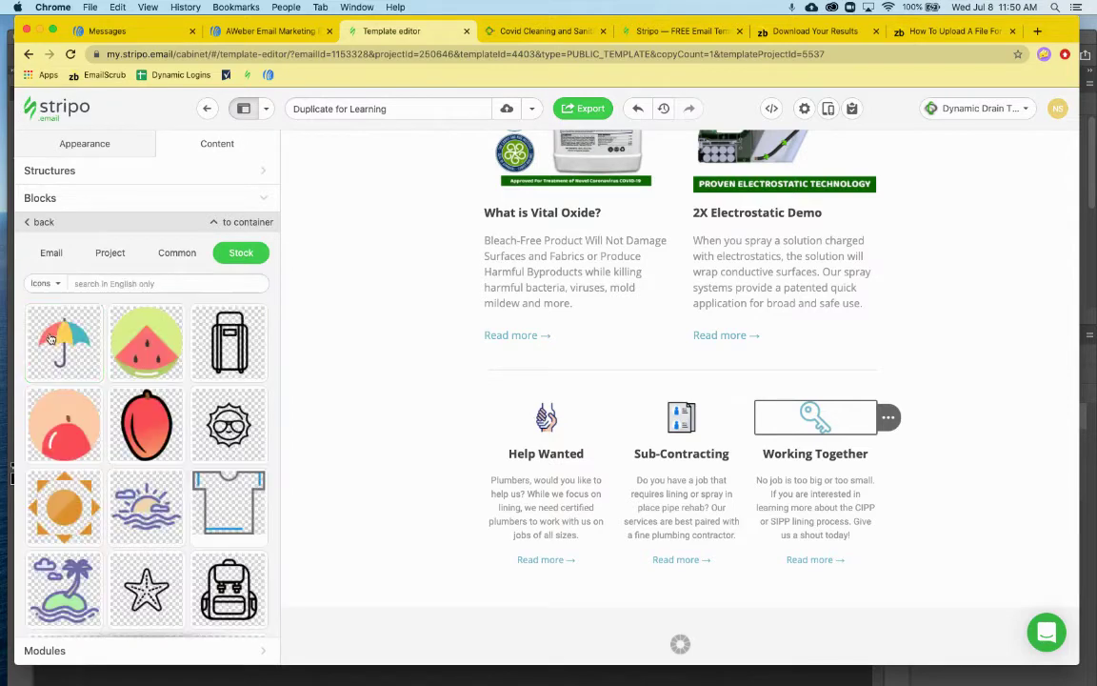
click(122, 284)
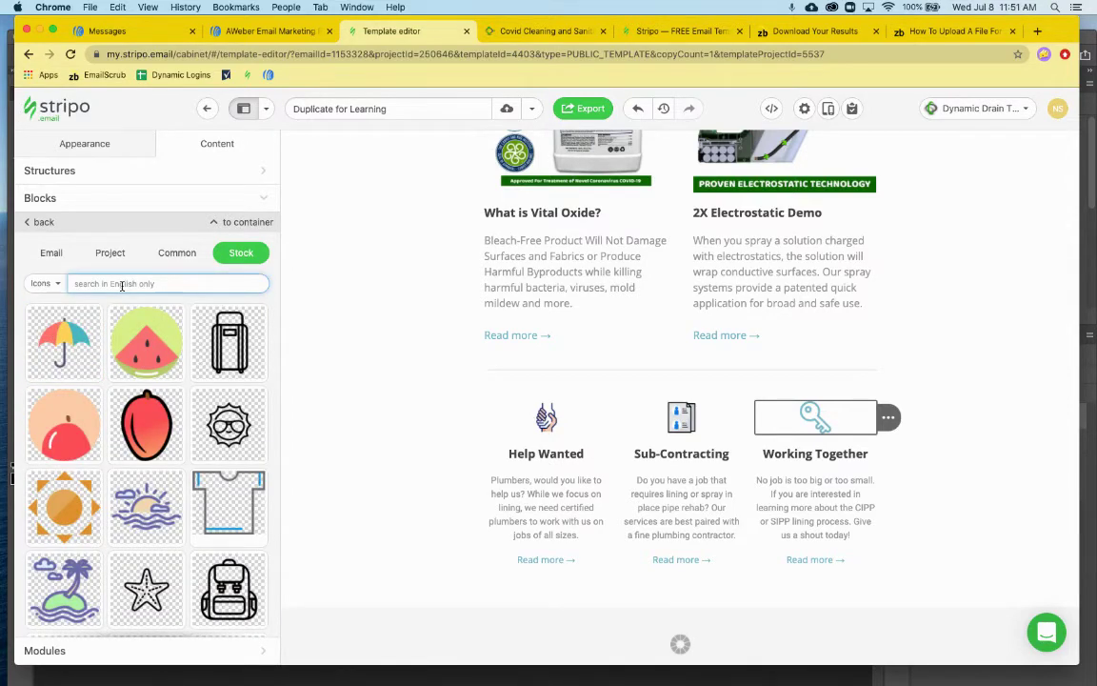
text(together)
key(Return)
scroll(143, 455, down, 3)
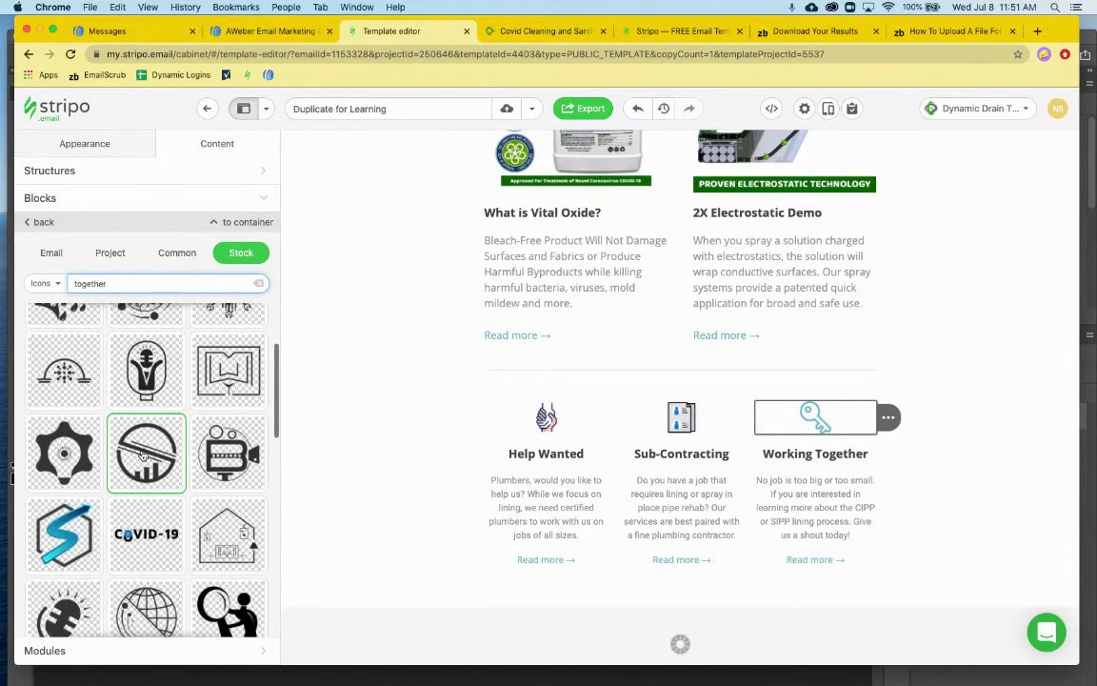
scroll(143, 455, down, 10)
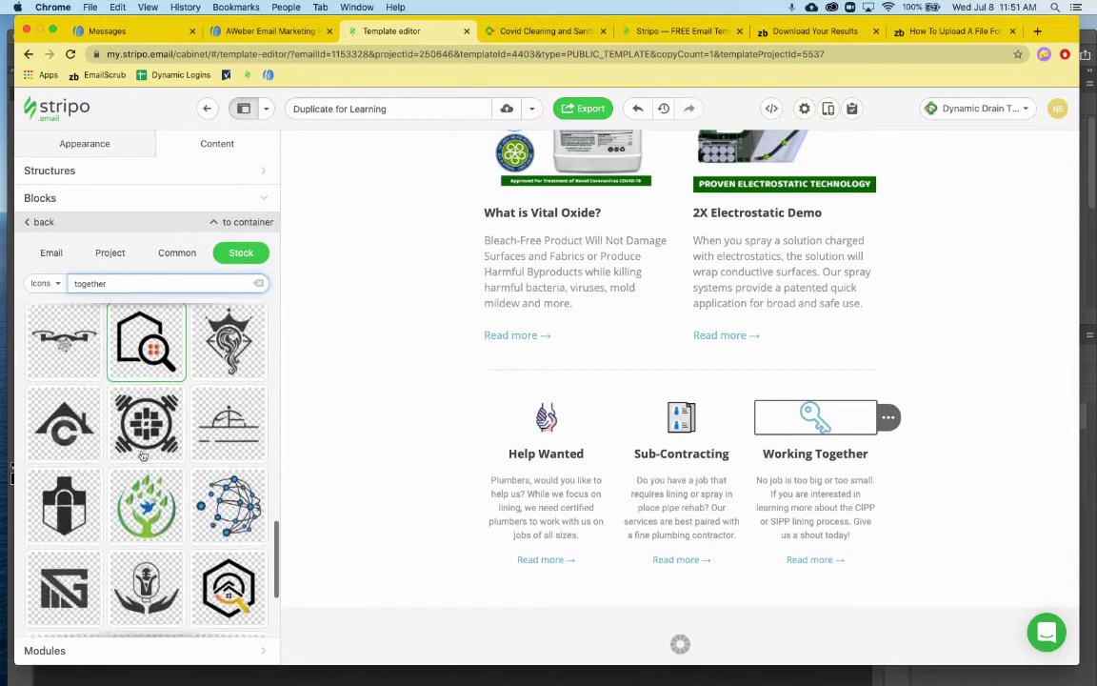
Replace the key icon above "Working Together" with the stock icon of three people linked by arrows, found by searching for "work"
scroll(143, 455, down, 3)
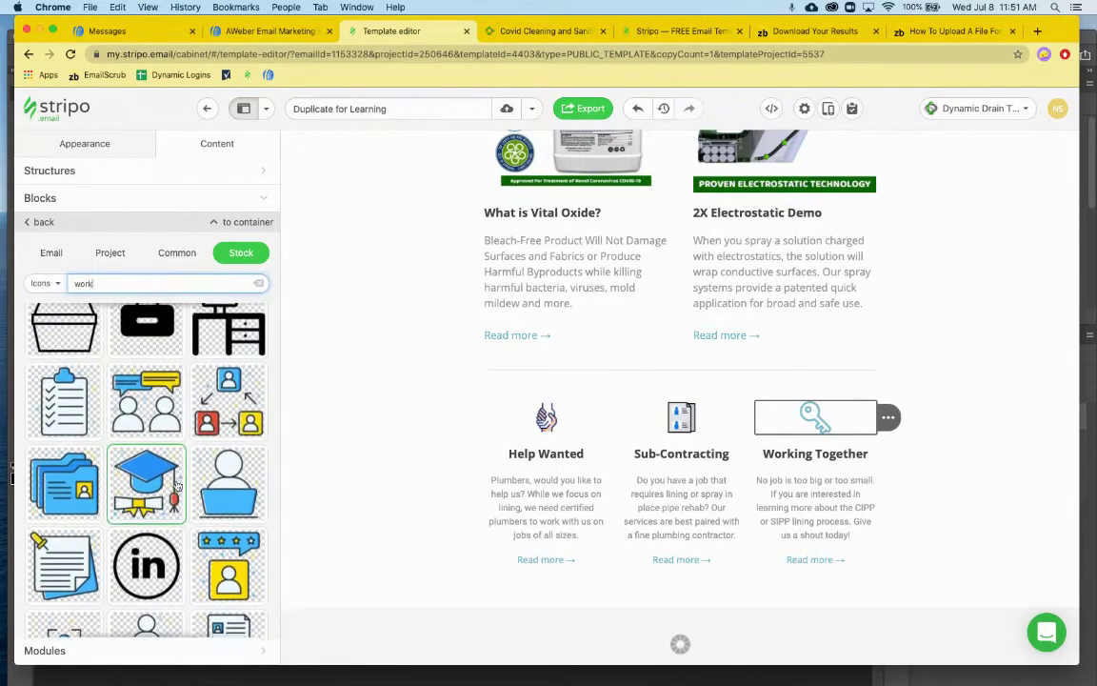
scroll(176, 485, up, 10)
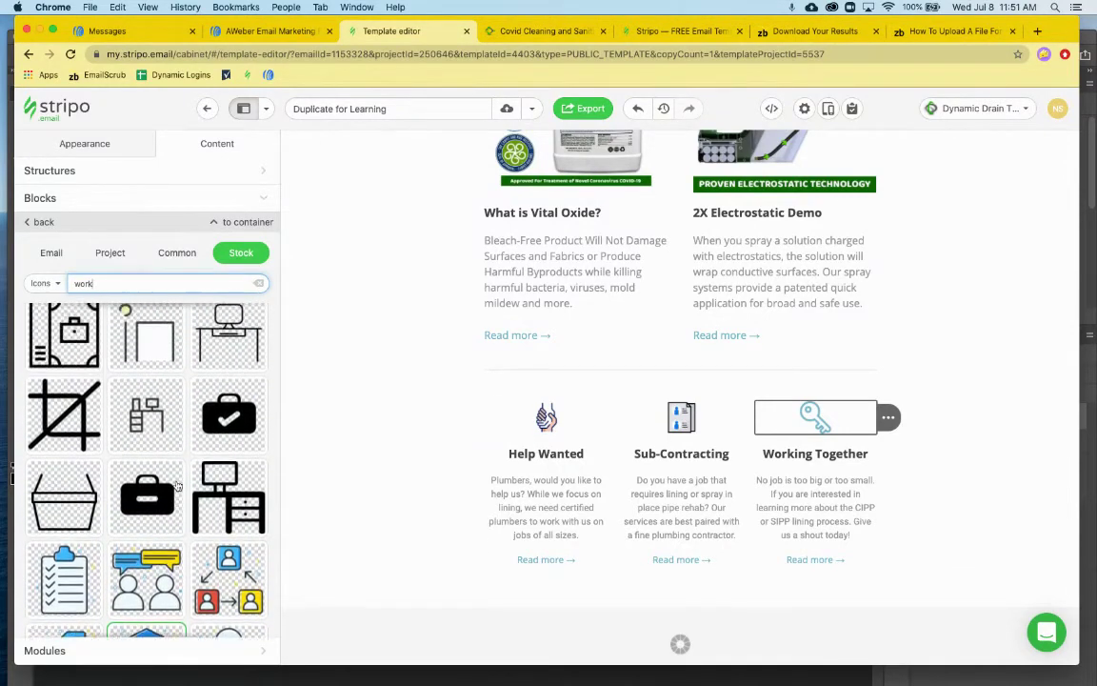
scroll(176, 486, up, 10)
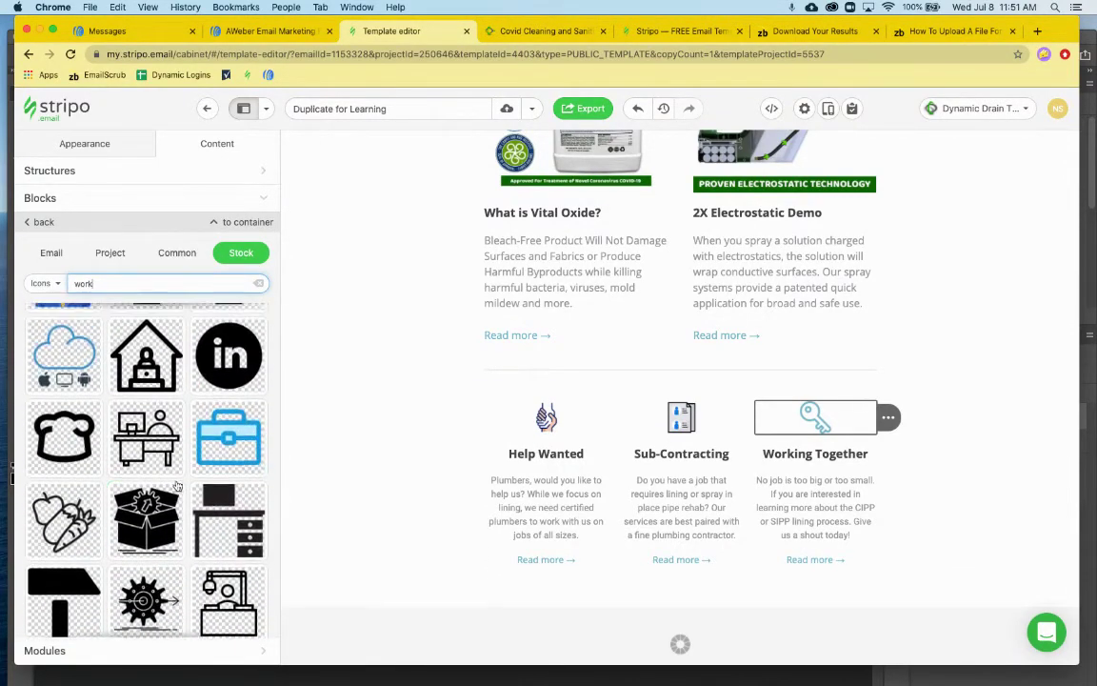
scroll(176, 486, up, 10)
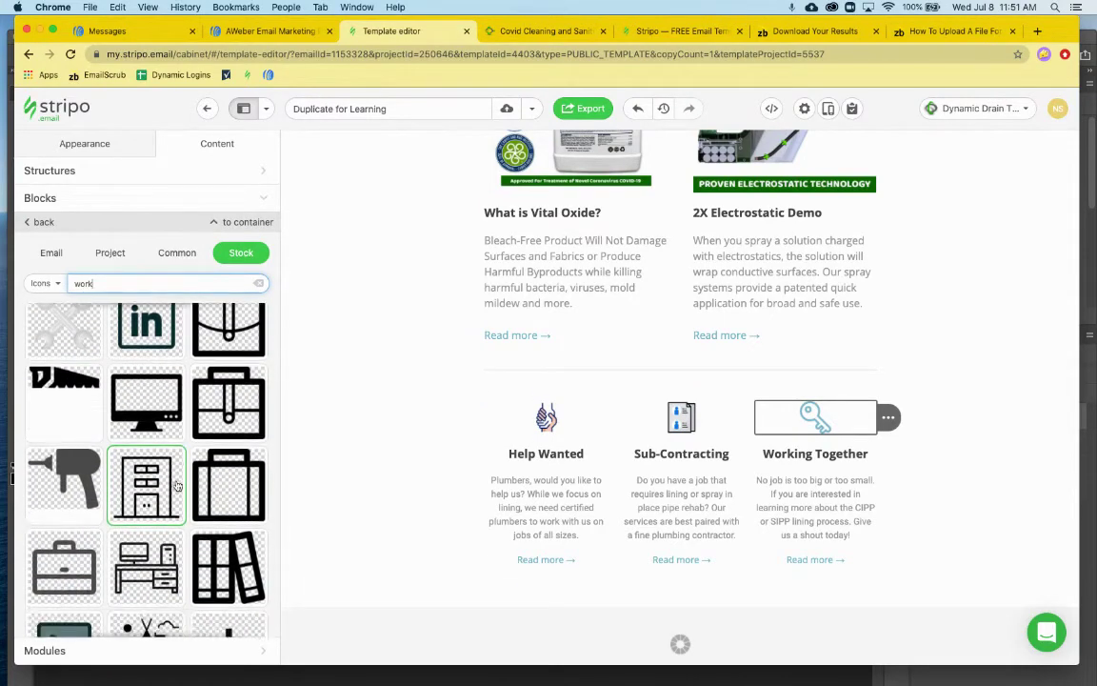
scroll(177, 486, down, 3)
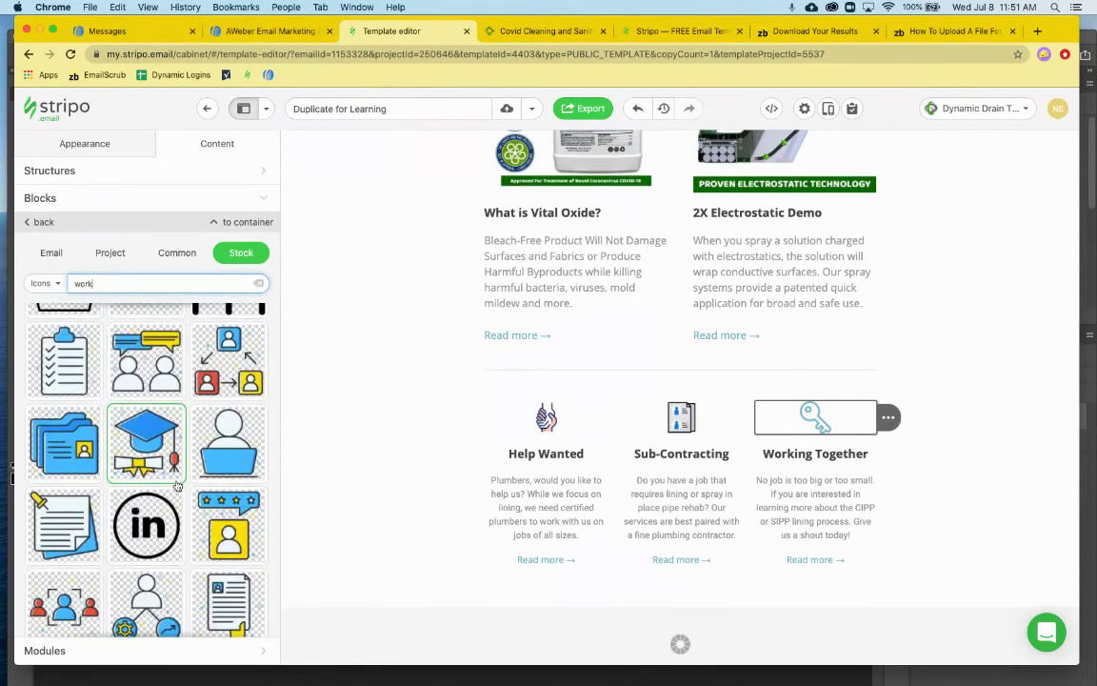
click(232, 433)
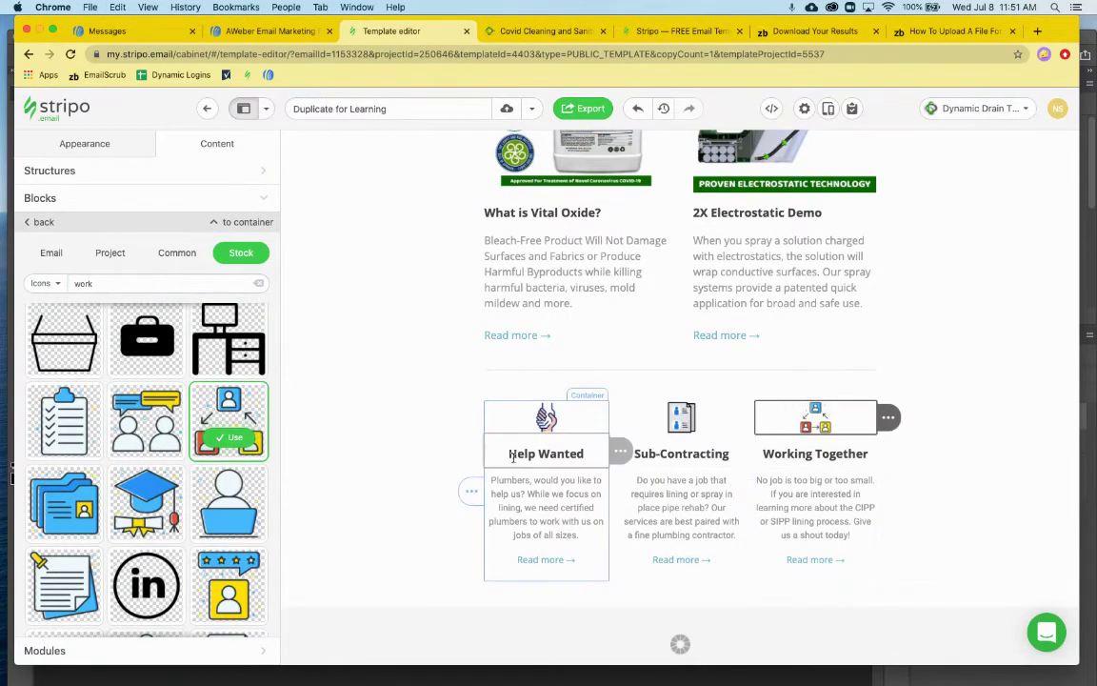
Start uploading a replacement for the grey round footer logo and go to the New Logo Files folder
scroll(724, 610, down, 3)
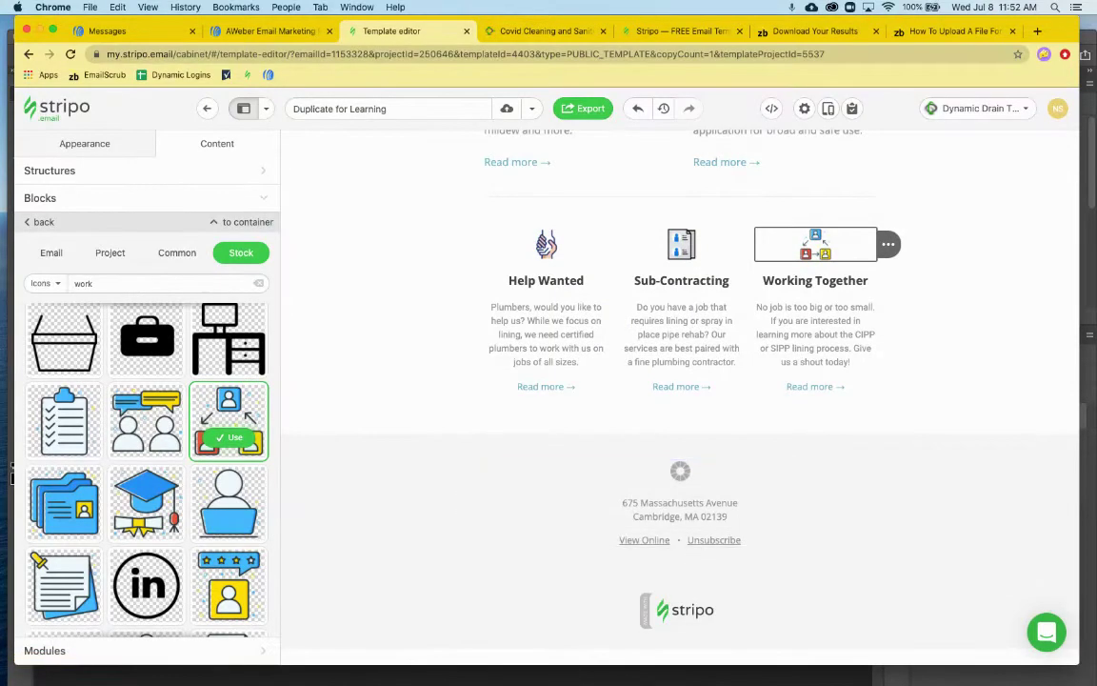
click(680, 472)
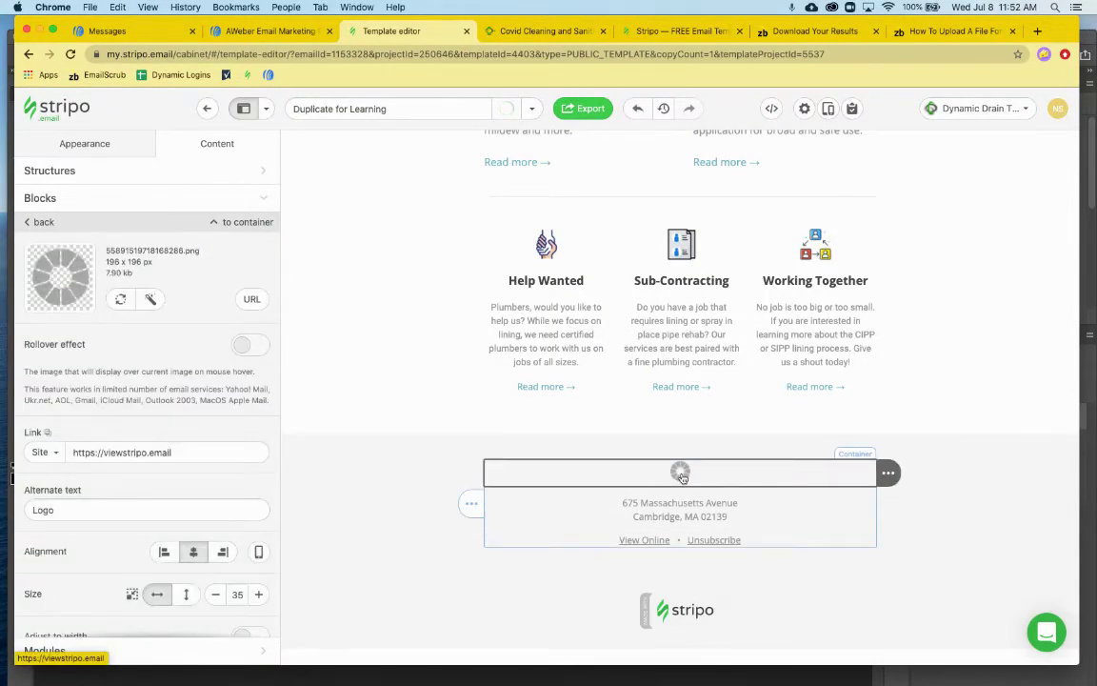
click(121, 302)
click(133, 291)
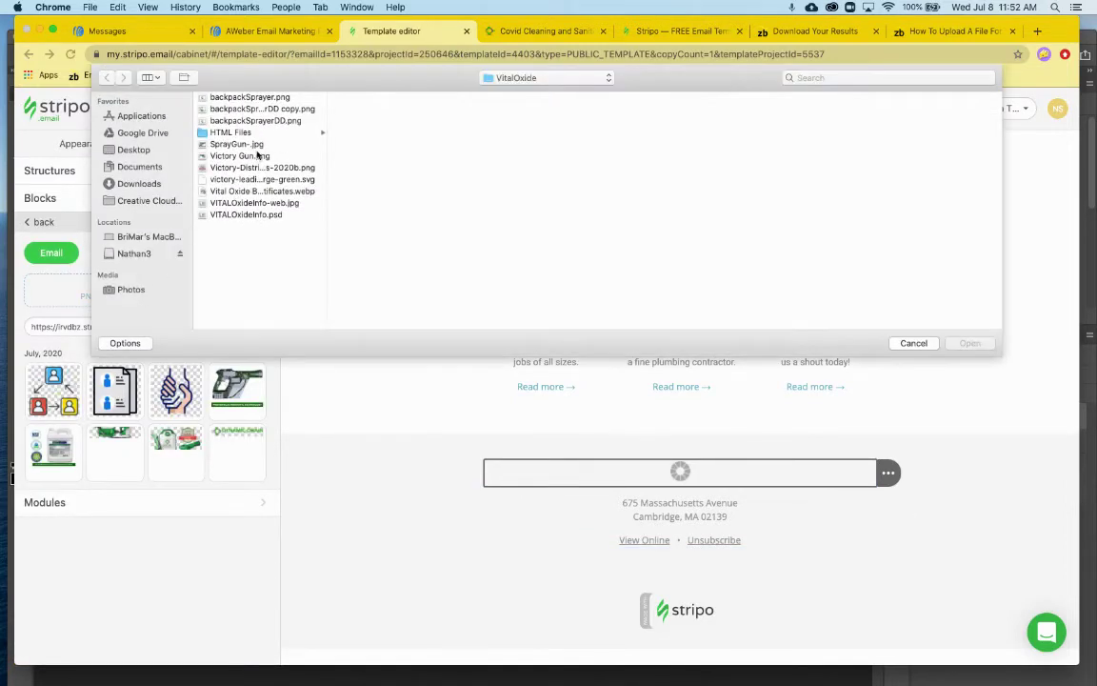
click(514, 77)
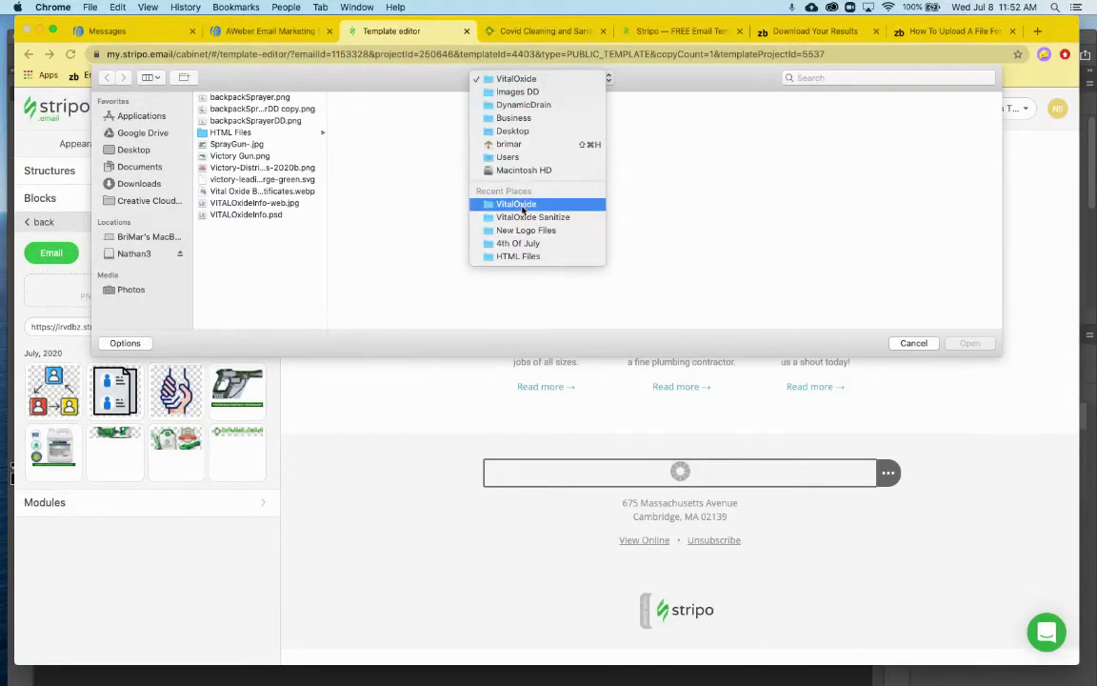
click(523, 231)
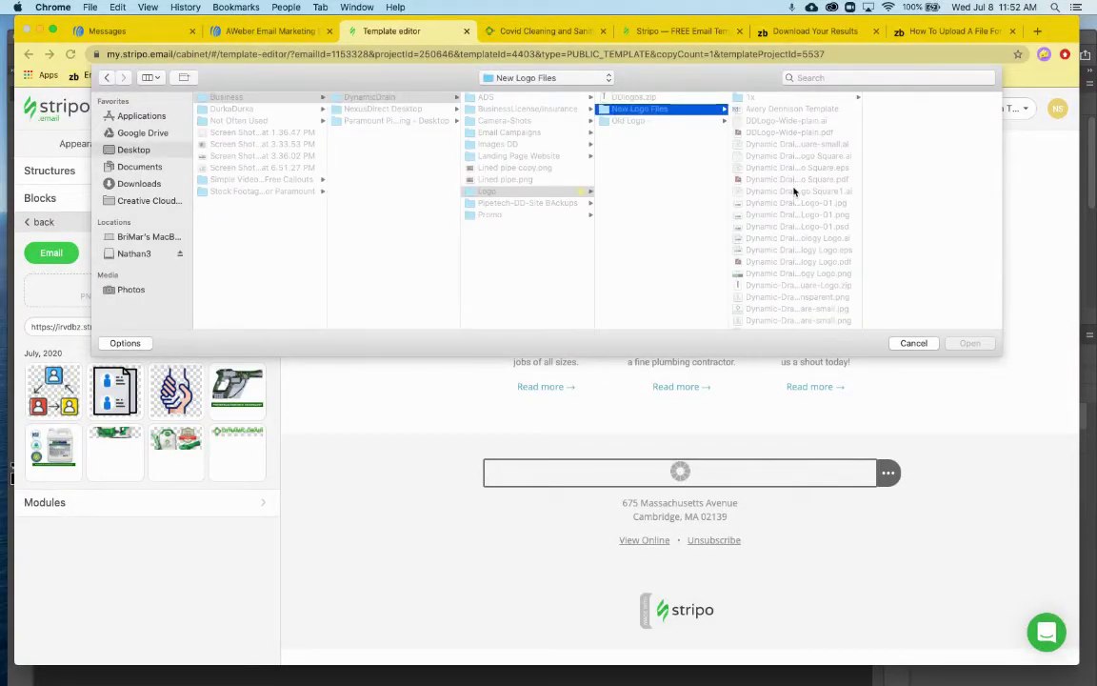
Preview the available logo files and use HorizontalLogoForWeb.png as the footer logo
scroll(790, 233, down, 3)
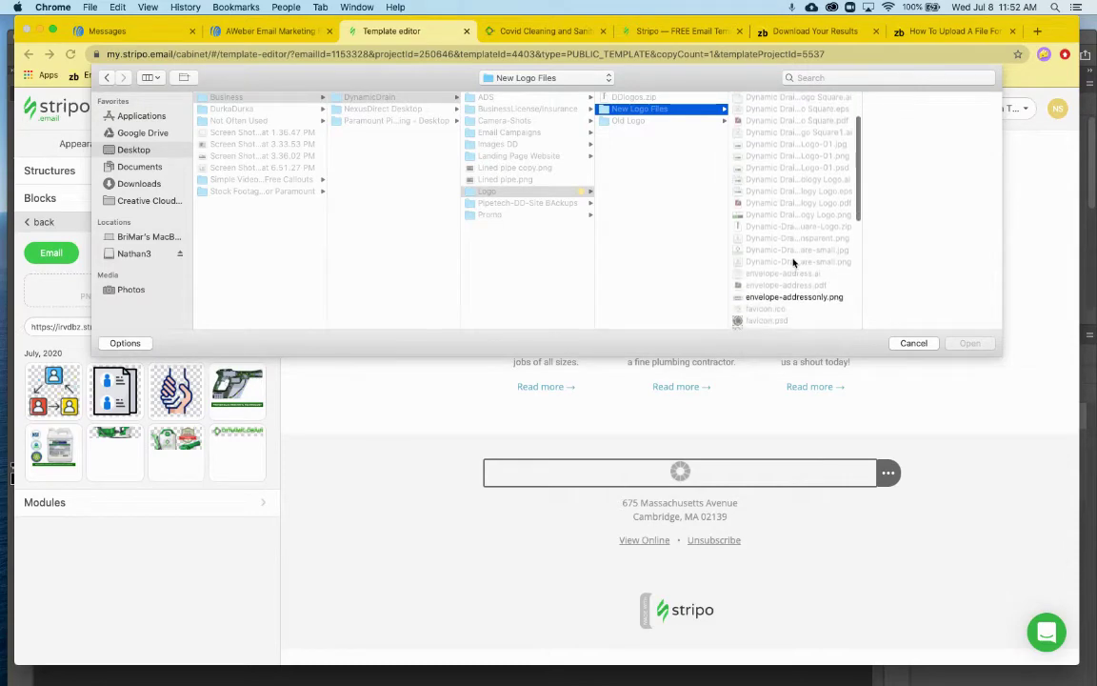
click(790, 249)
click(786, 260)
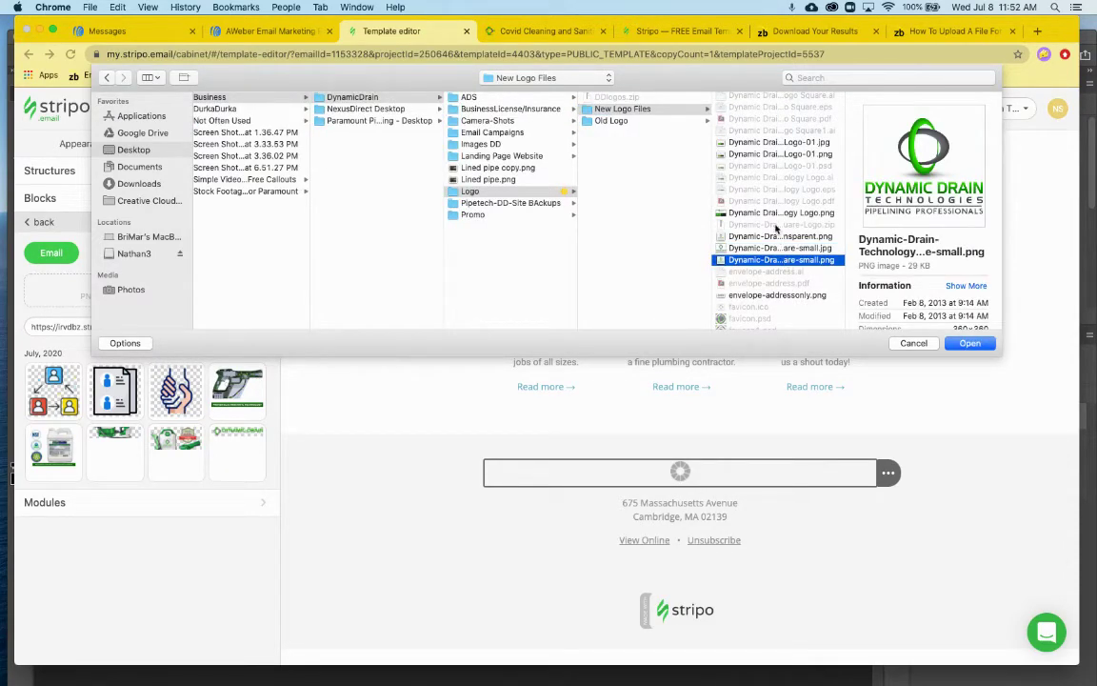
scroll(777, 286, up, 3)
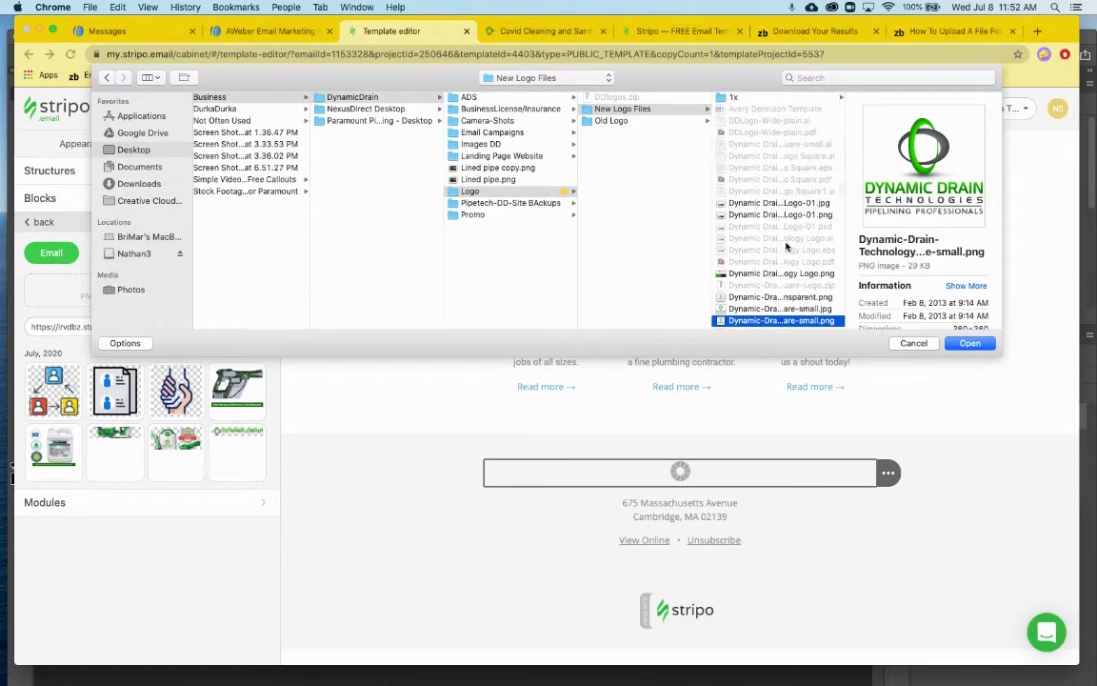
click(791, 216)
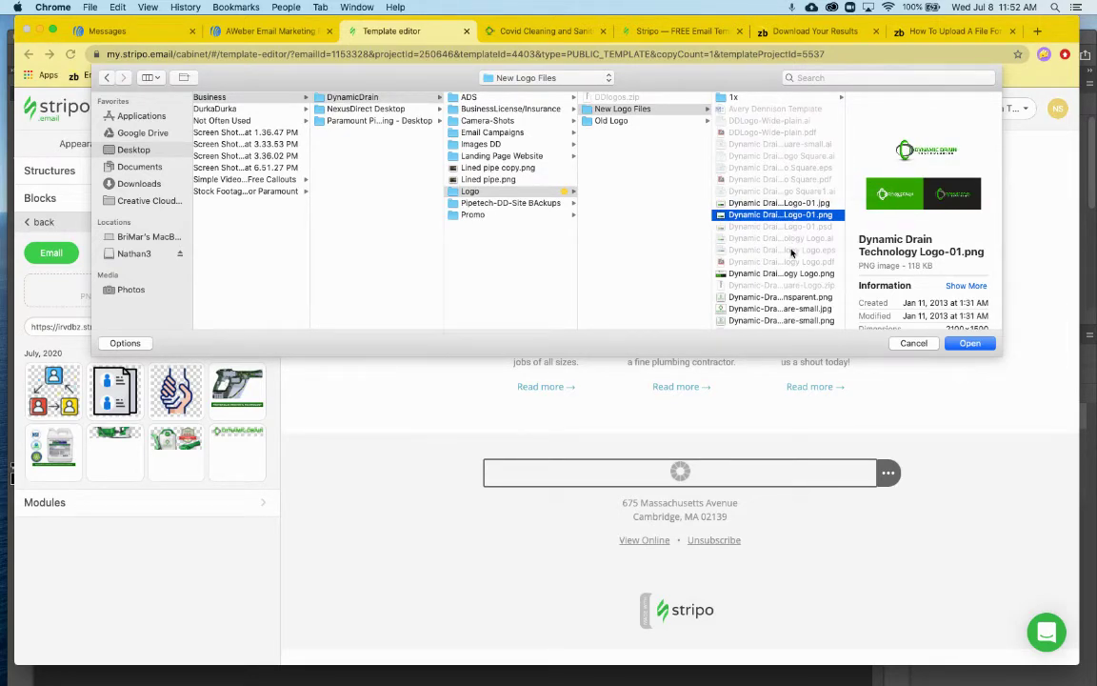
scroll(791, 262, down, 5)
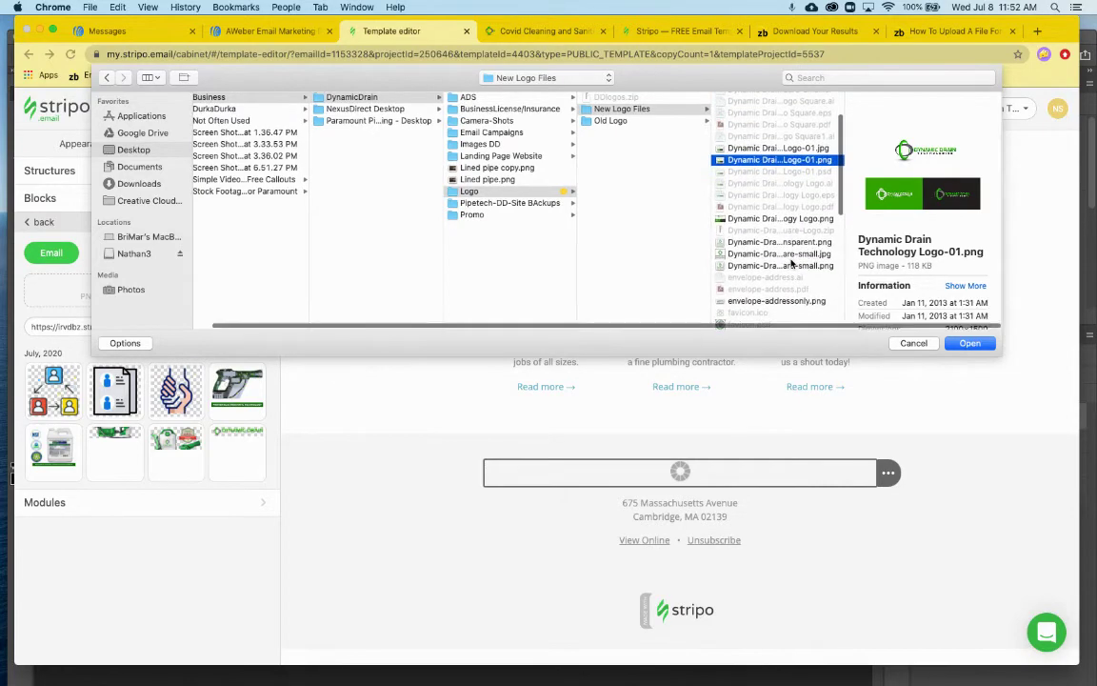
scroll(791, 262, down, 8)
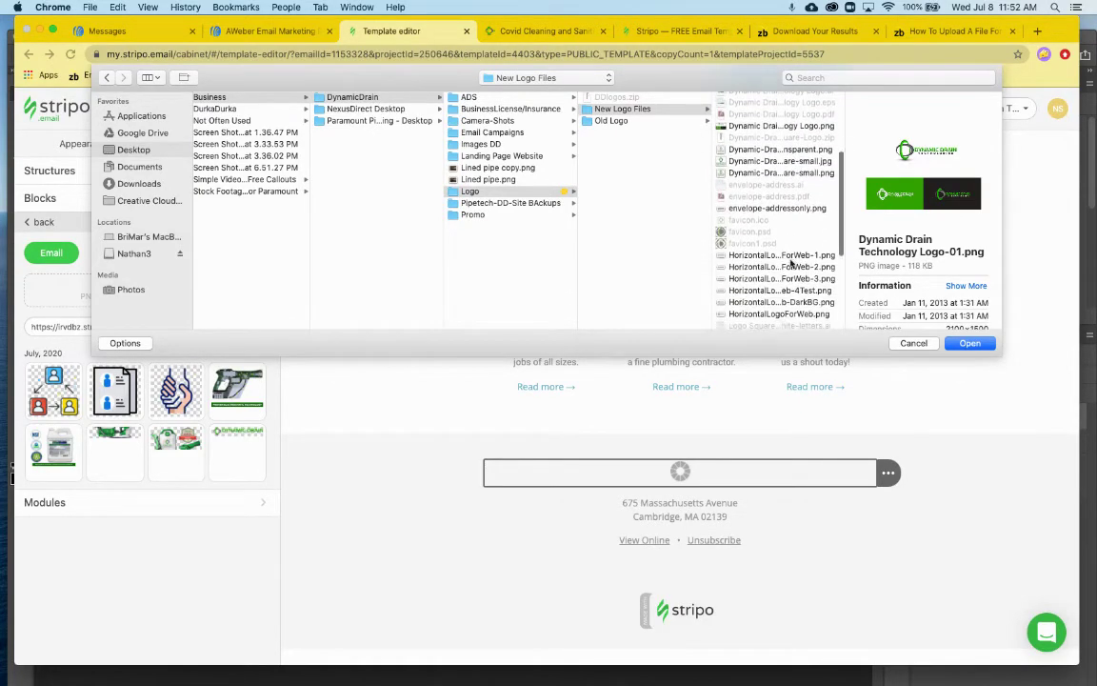
click(793, 237)
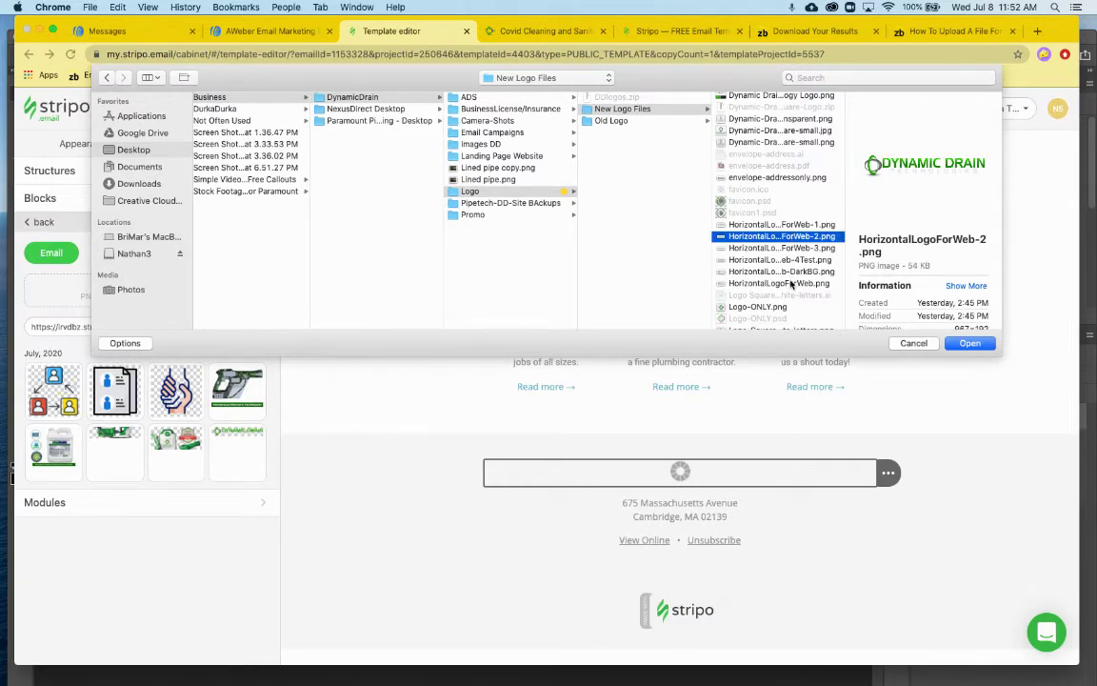
click(790, 284)
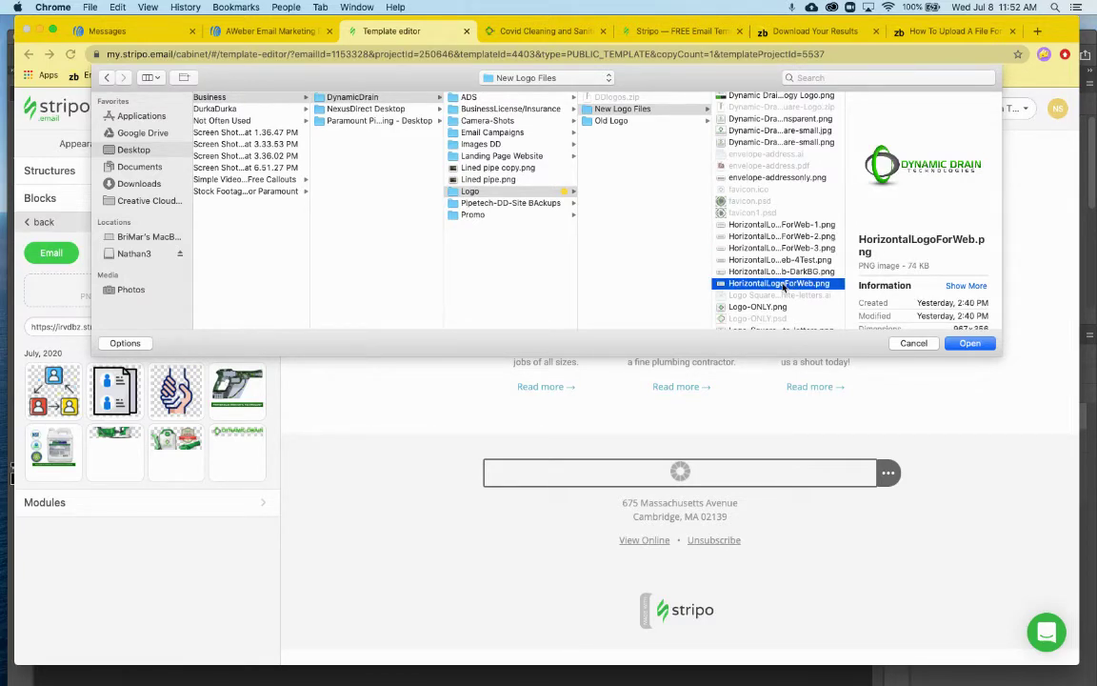
double_click(782, 284)
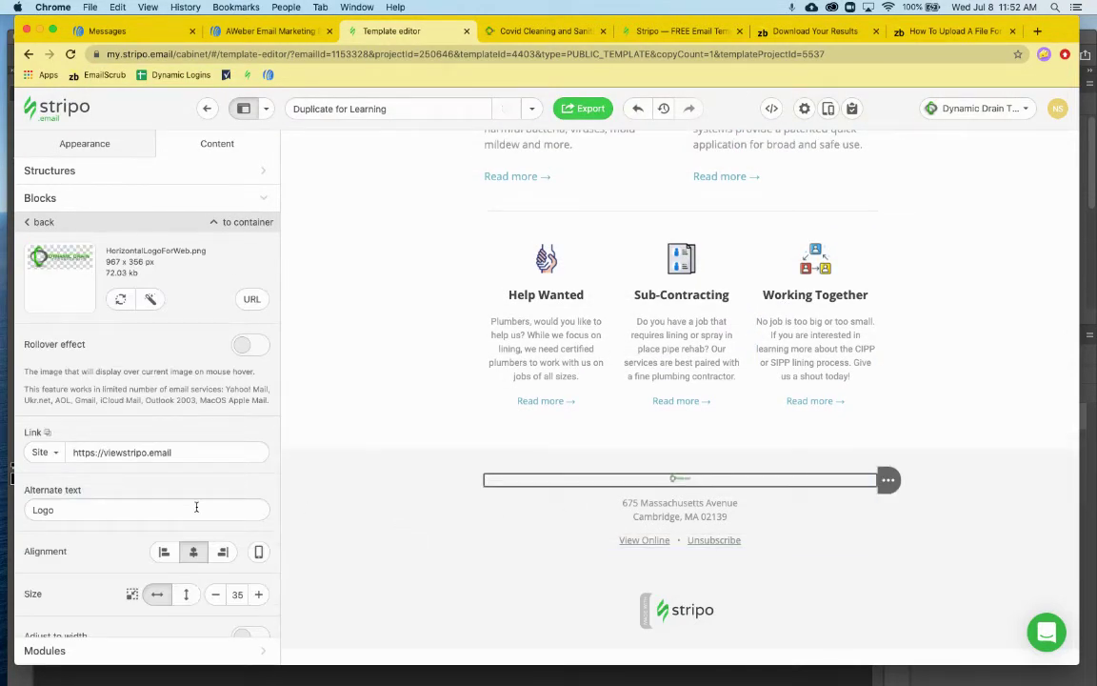
Make the footer logo a responsive image with a height of 132 and a bottom padding of 0
scroll(196, 510, down, 3)
click(243, 561)
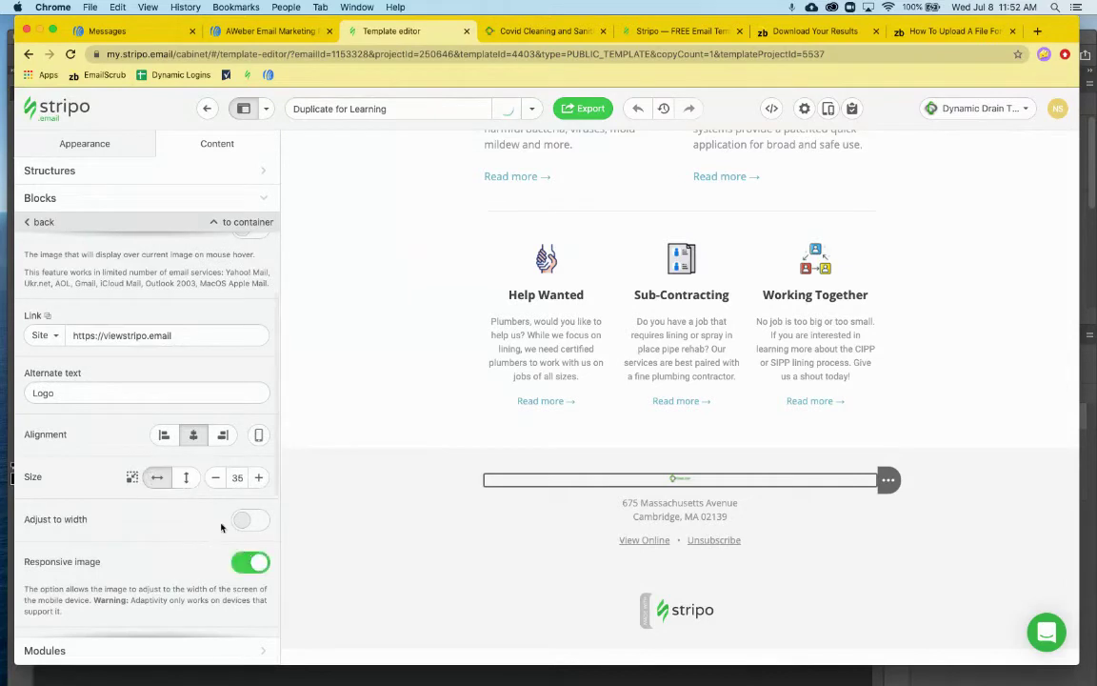
click(187, 479)
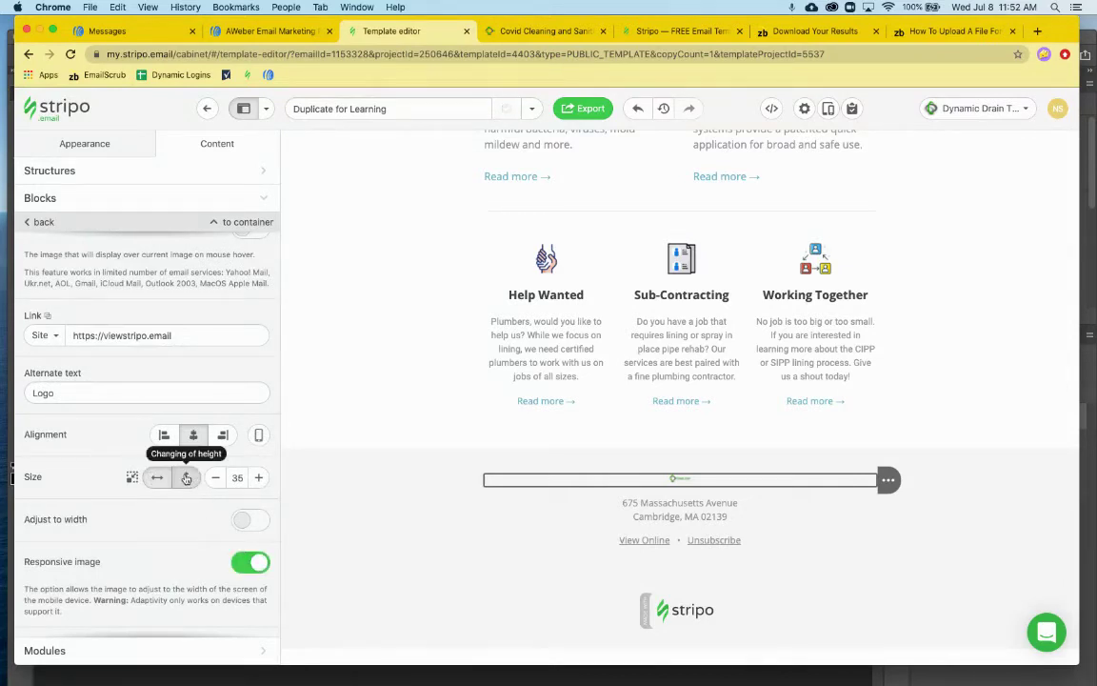
click(260, 478)
drag(261, 479, 260, 479)
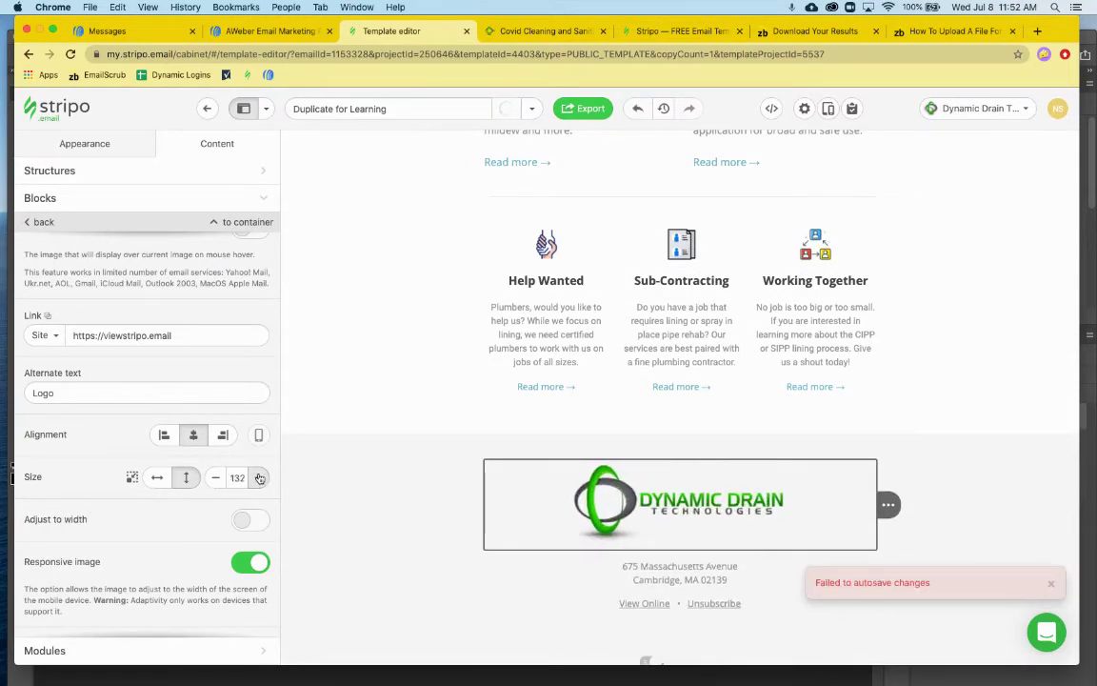
scroll(225, 533, down, 5)
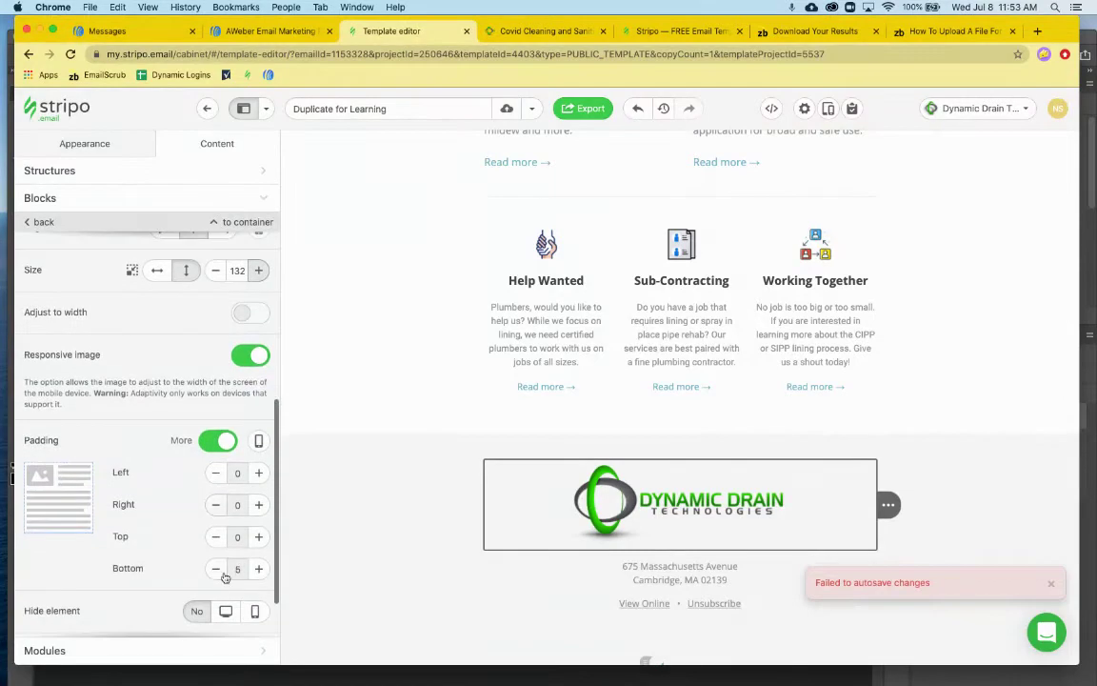
click(216, 569)
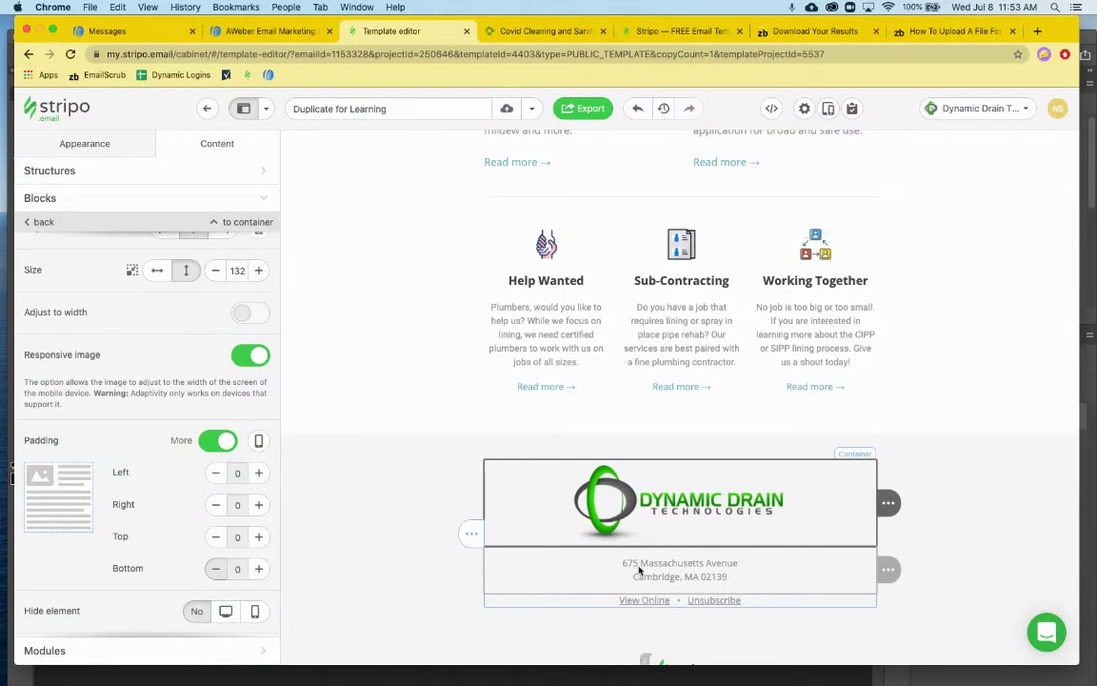
Delete the whole stripe with the Stripo logo beneath the footer's address and unsubscribe links
scroll(657, 567, down, 3)
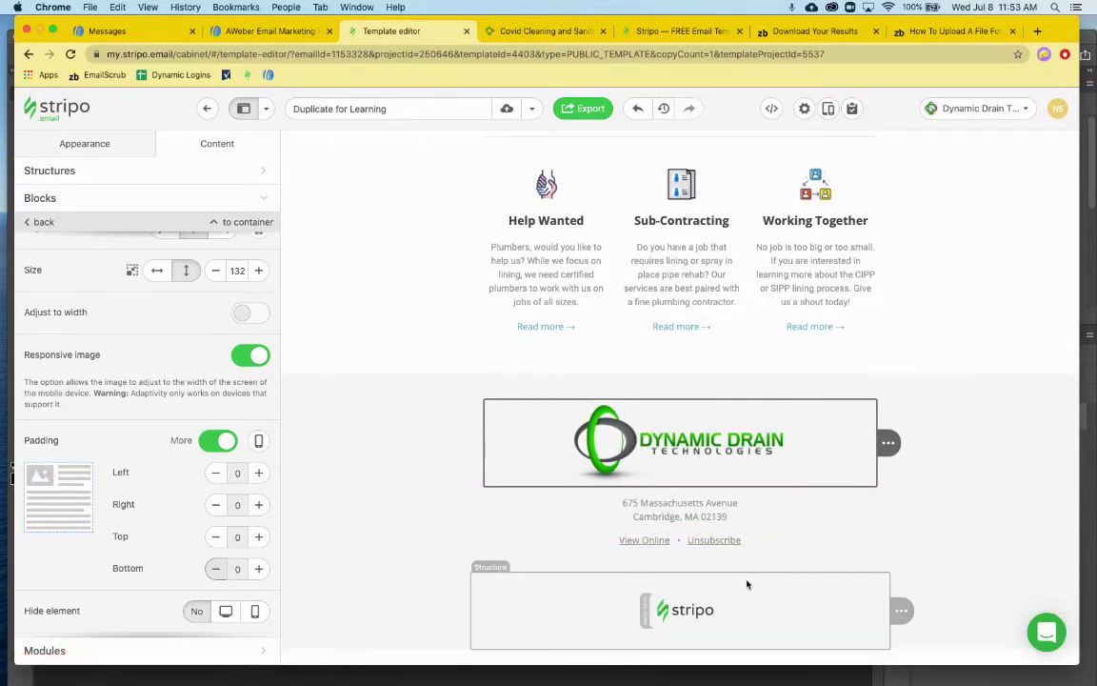
click(982, 582)
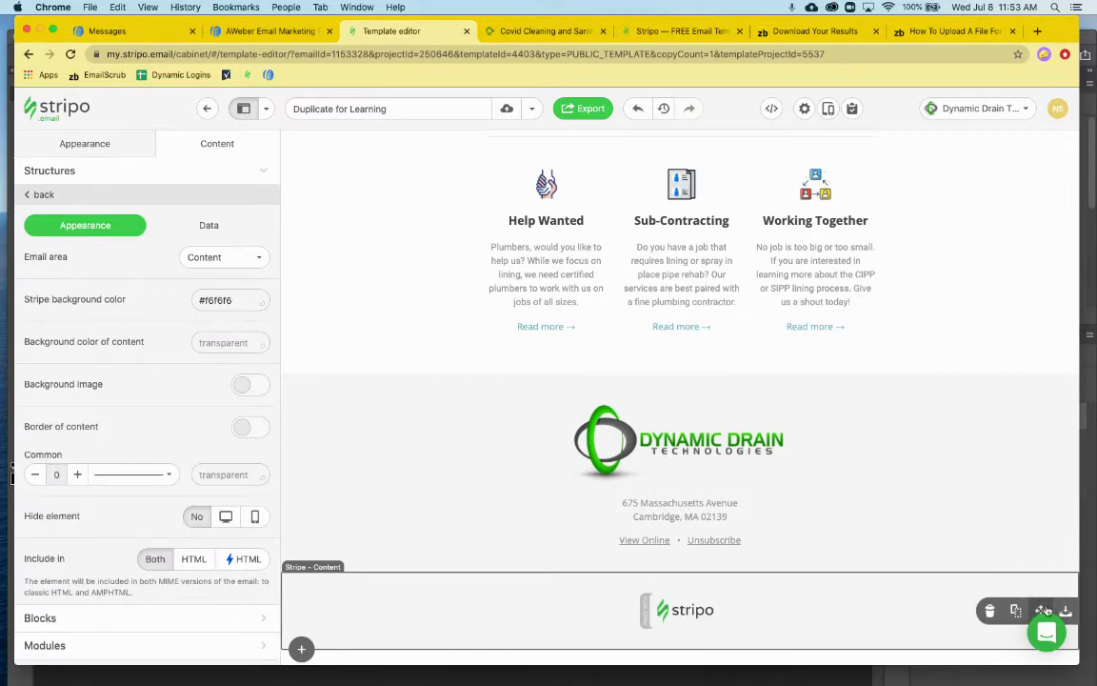
click(989, 609)
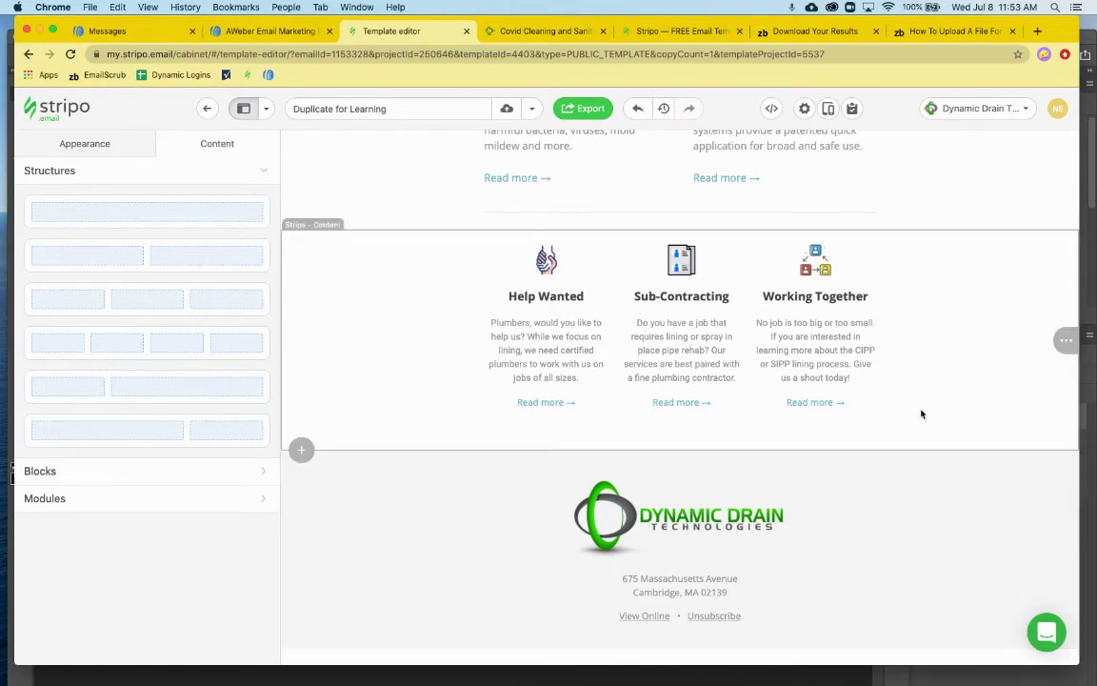
scroll(911, 351, up, 15)
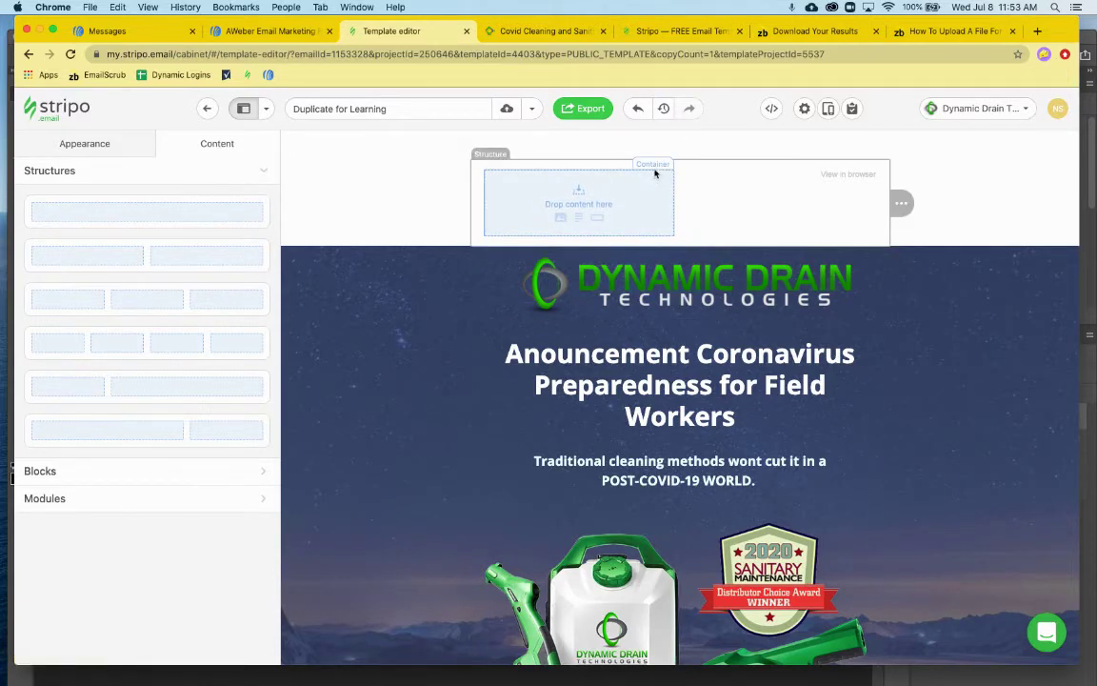
Examine the appearance settings of the empty top container, its structure and stripe, and the header stripe with its background image
click(655, 204)
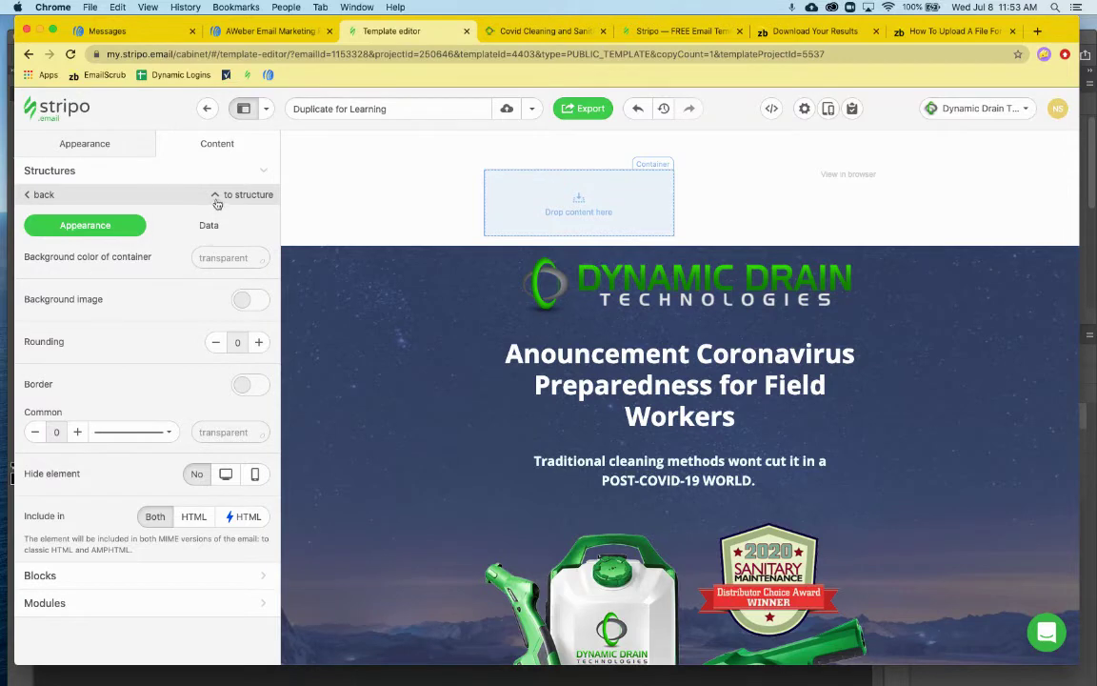
click(220, 196)
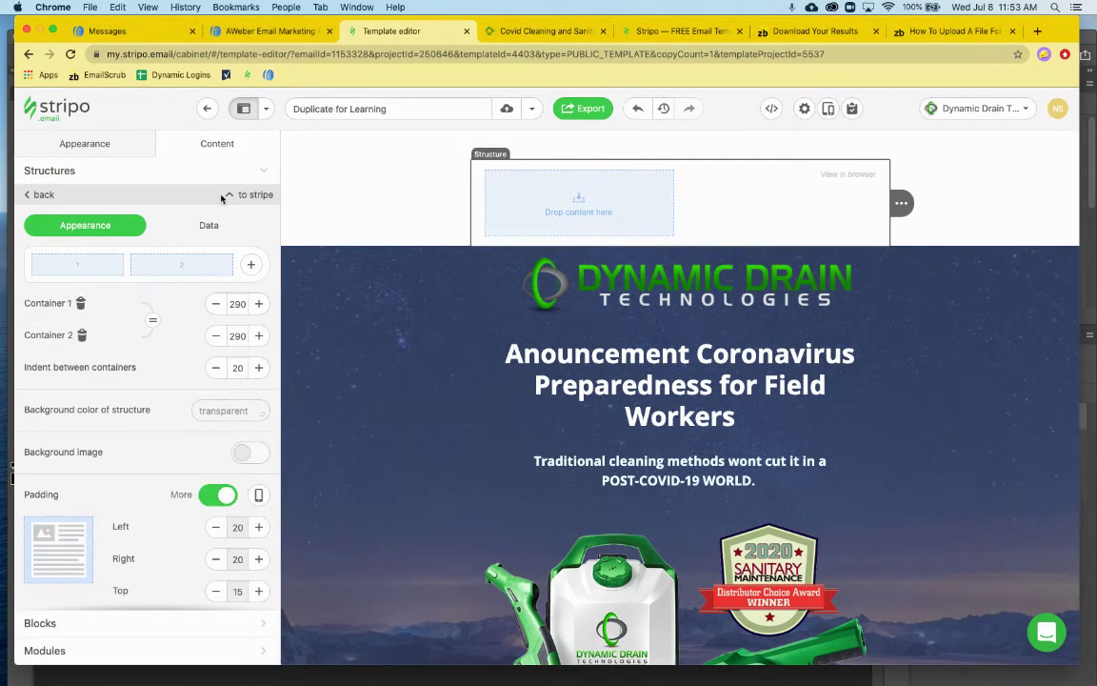
scroll(233, 399, down, 2)
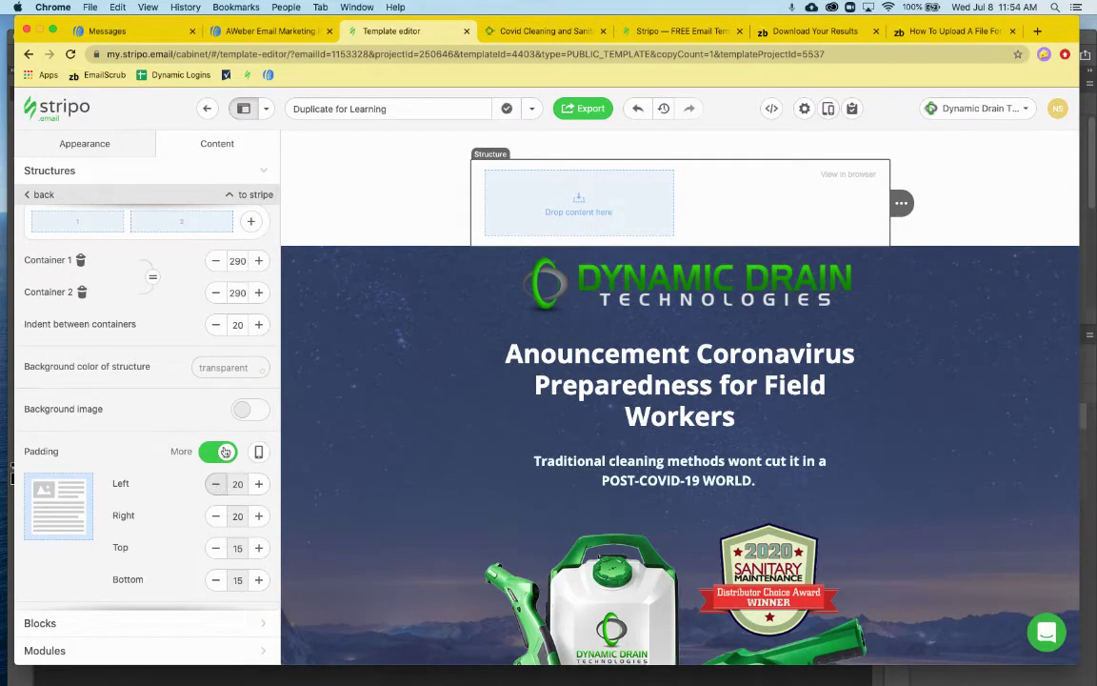
click(230, 196)
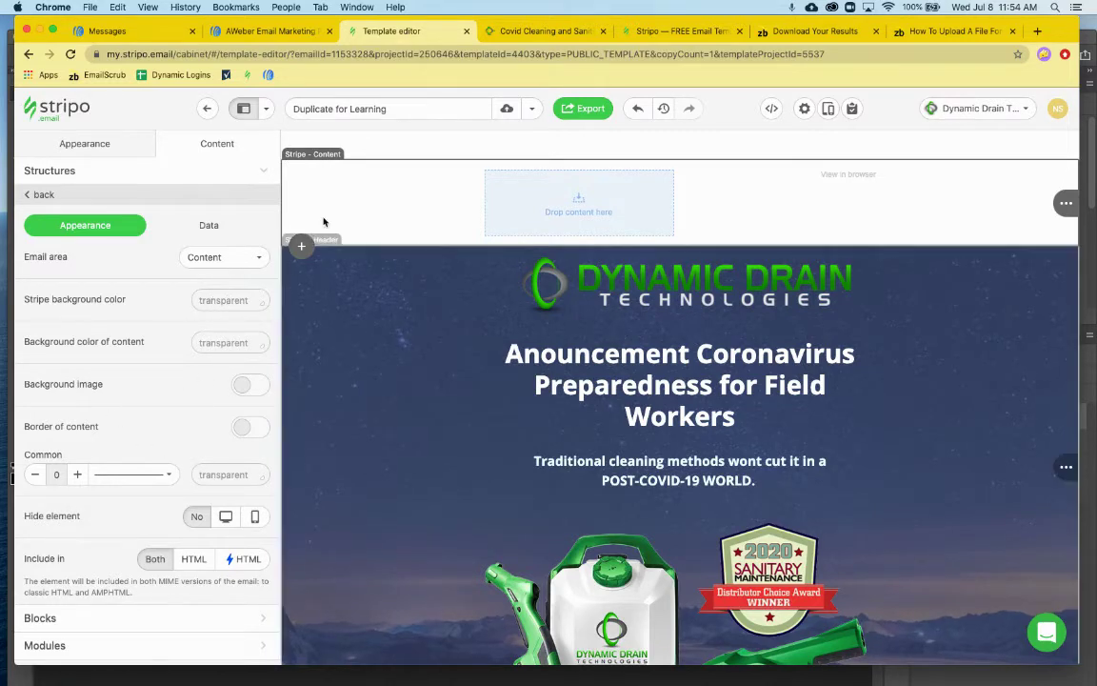
scroll(341, 296, down, 2)
click(341, 295)
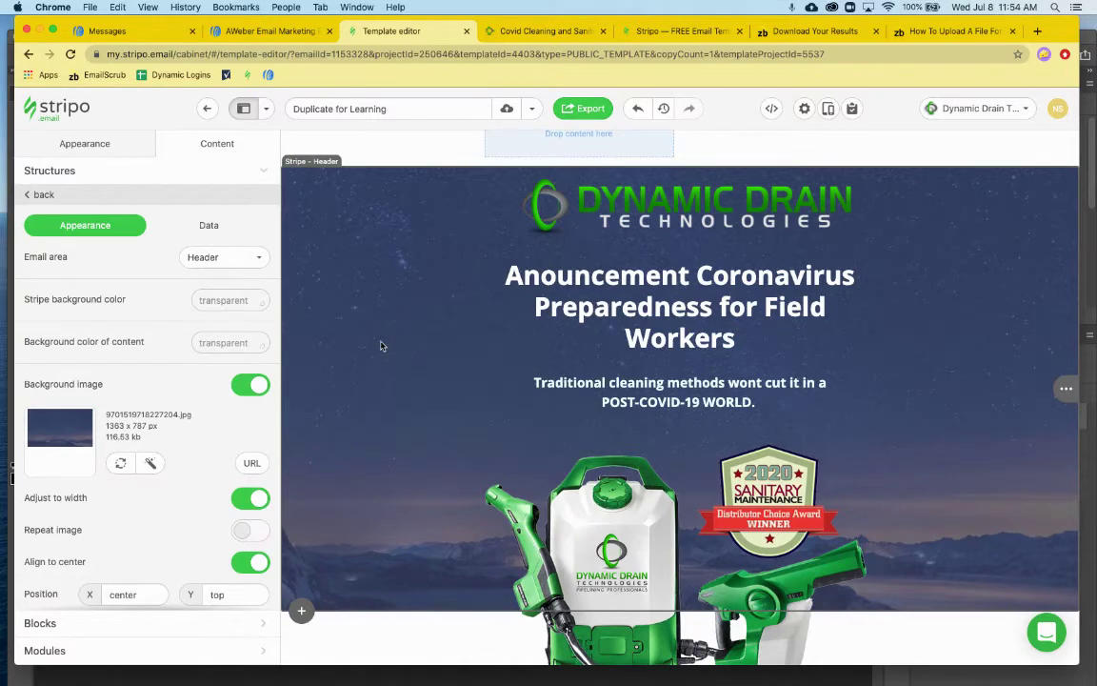
scroll(183, 426, down, 5)
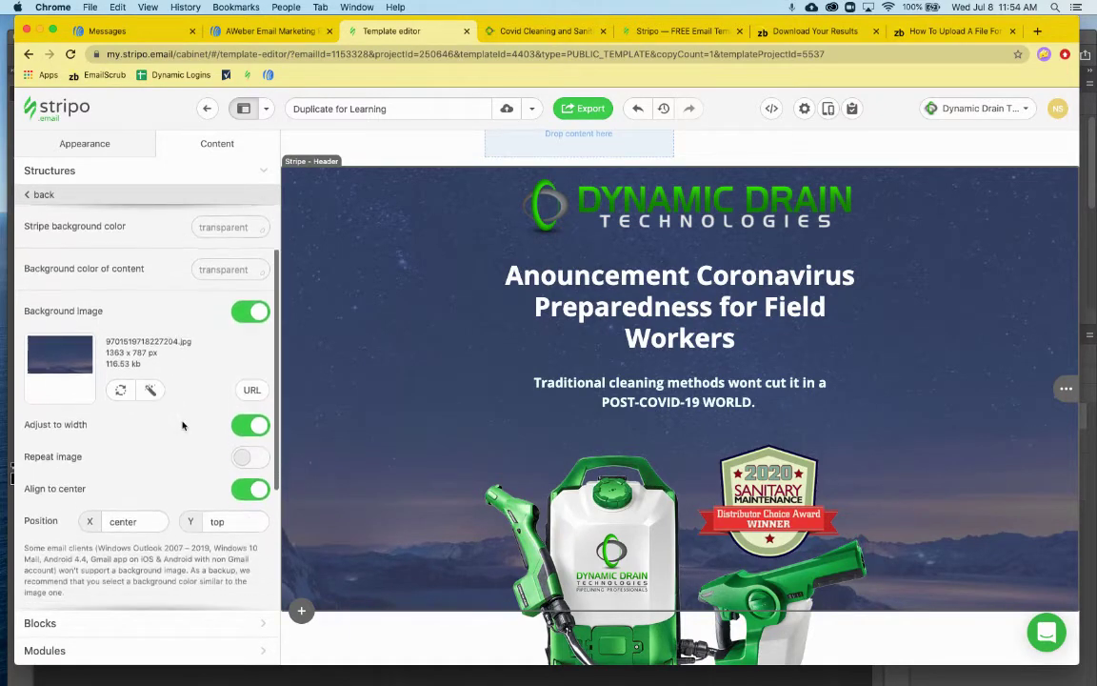
scroll(184, 425, down, 1)
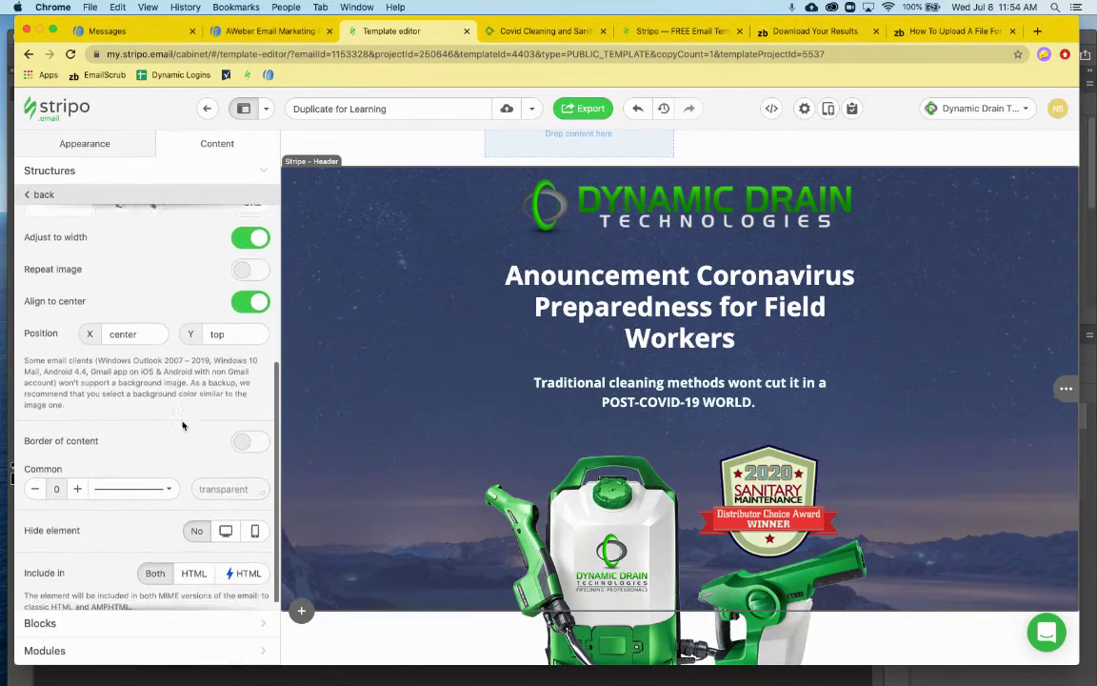
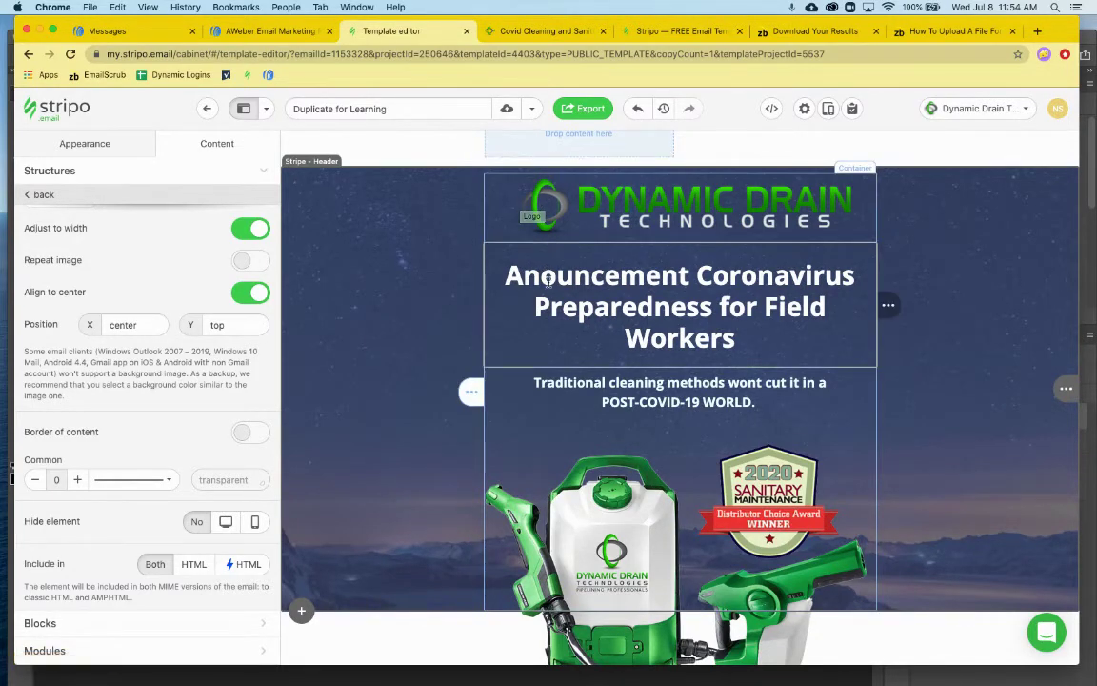
Replace the footer's street address with the company's phone number, e-mail address, contractor license number and SWAM number
scroll(620, 465, down, 5)
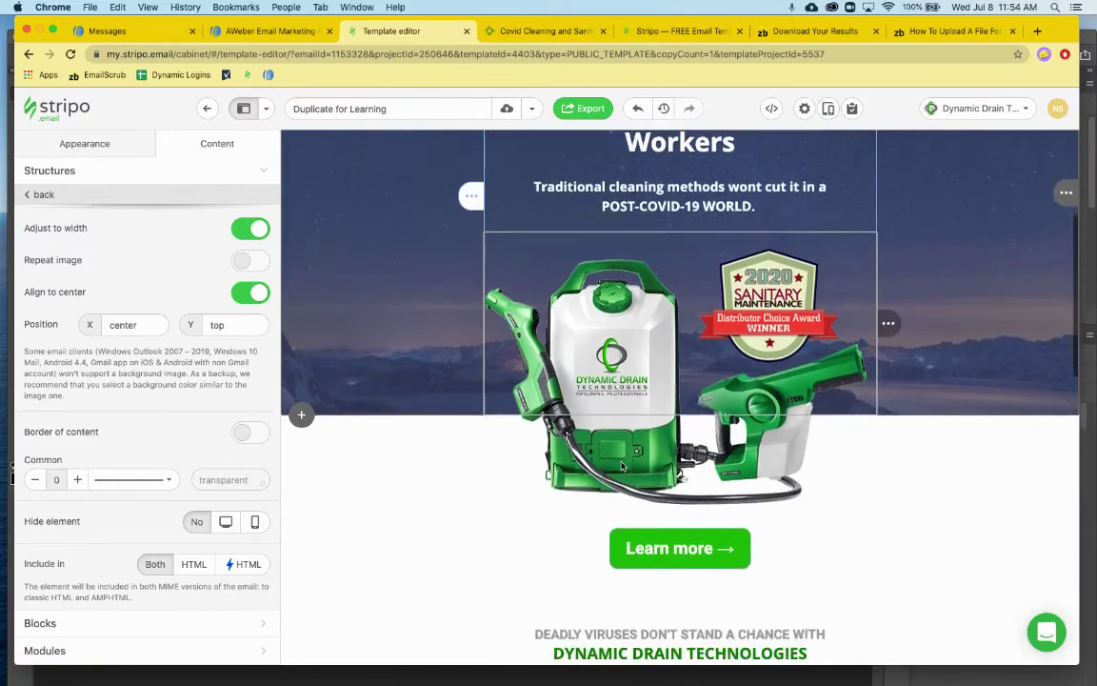
scroll(622, 465, down, 4)
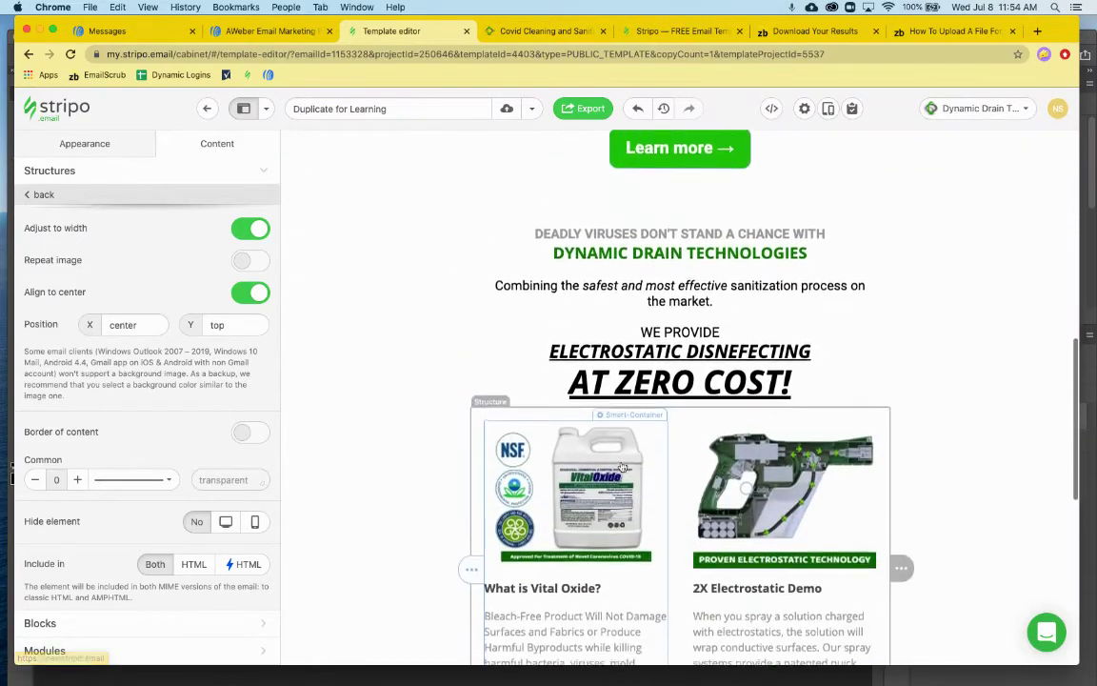
scroll(621, 466, down, 5)
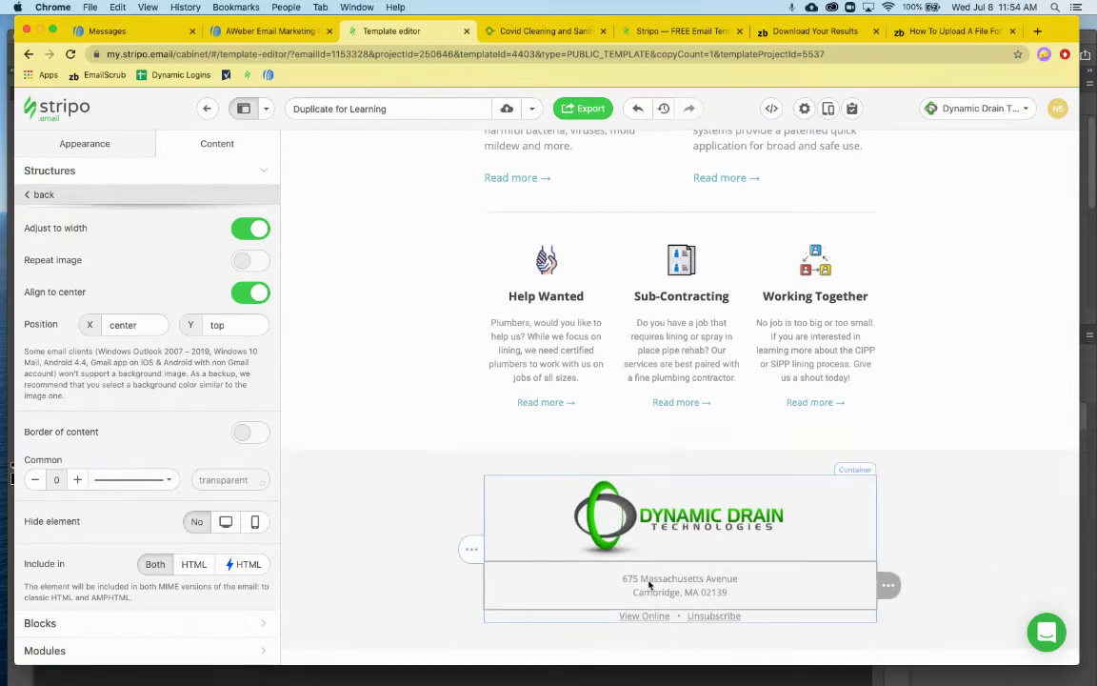
click(649, 585)
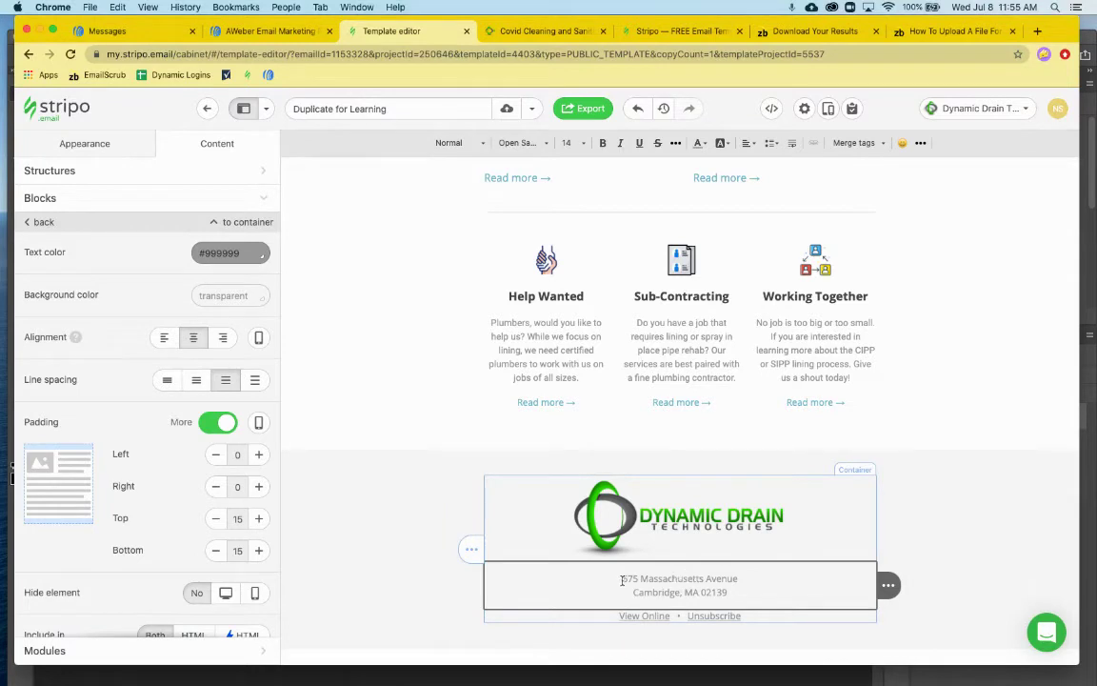
drag(623, 579, 732, 594)
key(ctrl+v)
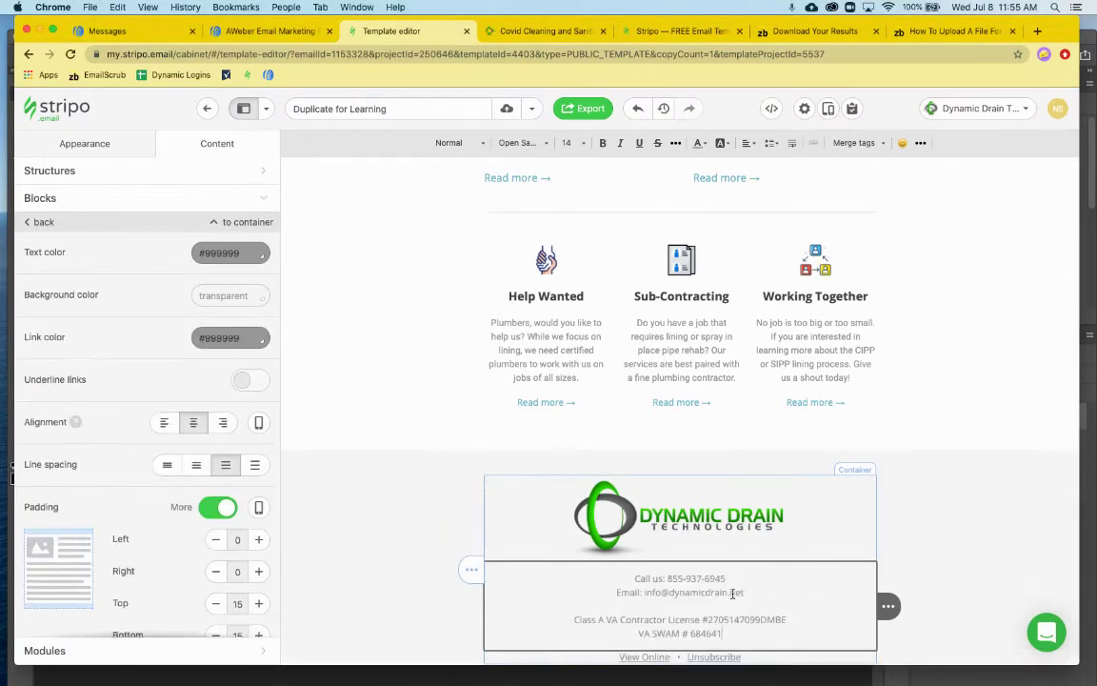
scroll(732, 575, down, 1)
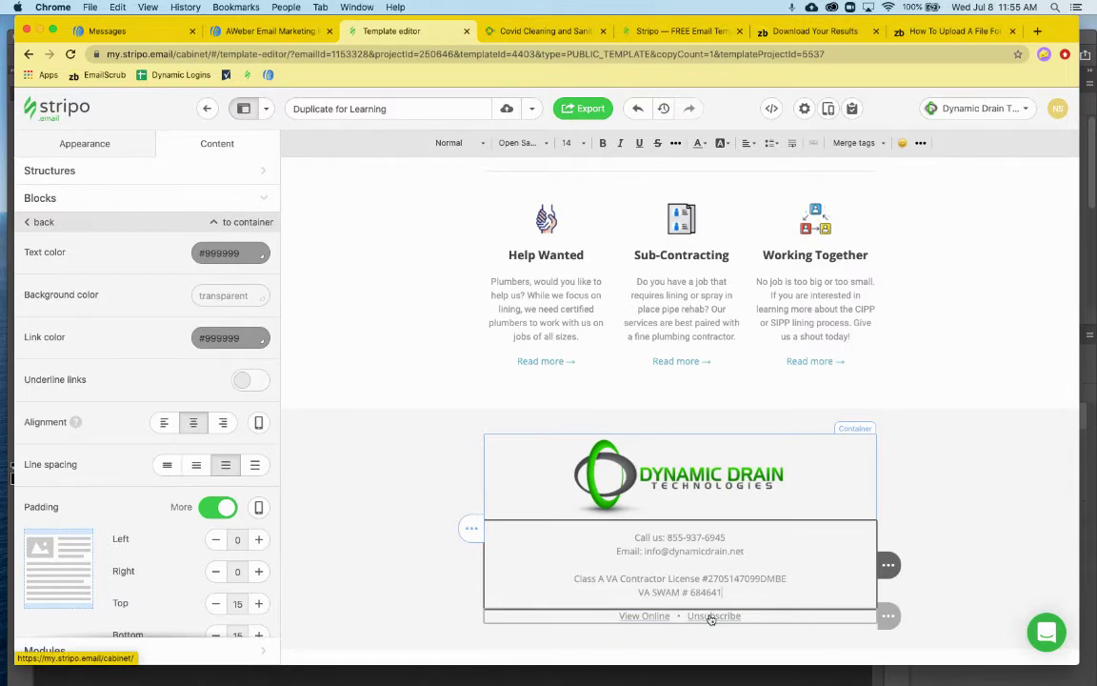
Delete the Unsubscribe link and its separator dot from the footer, and select the View Online link text
click(744, 617)
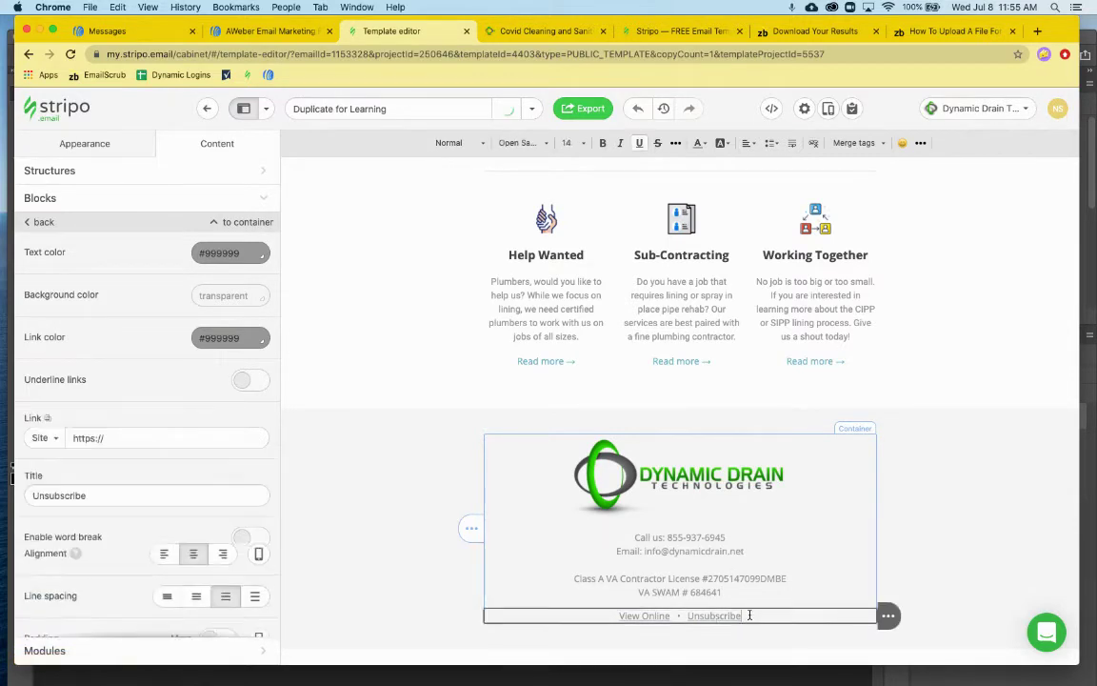
key(BackSpace)
key(BackSpace)
key(BackSpace)
key(BackSpace)
key(BackSpace)
key(BackSpace)
key(BackSpace)
key(BackSpace)
key(BackSpace)
key(BackSpace)
key(BackSpace)
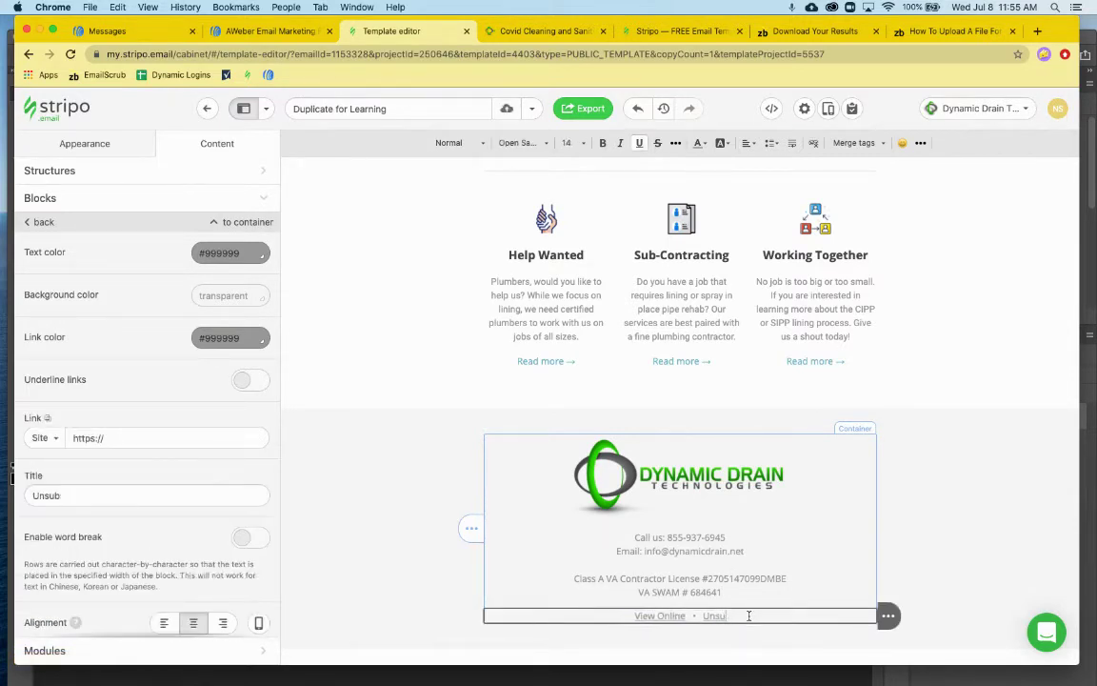
key(BackSpace)
key(BackSpace)
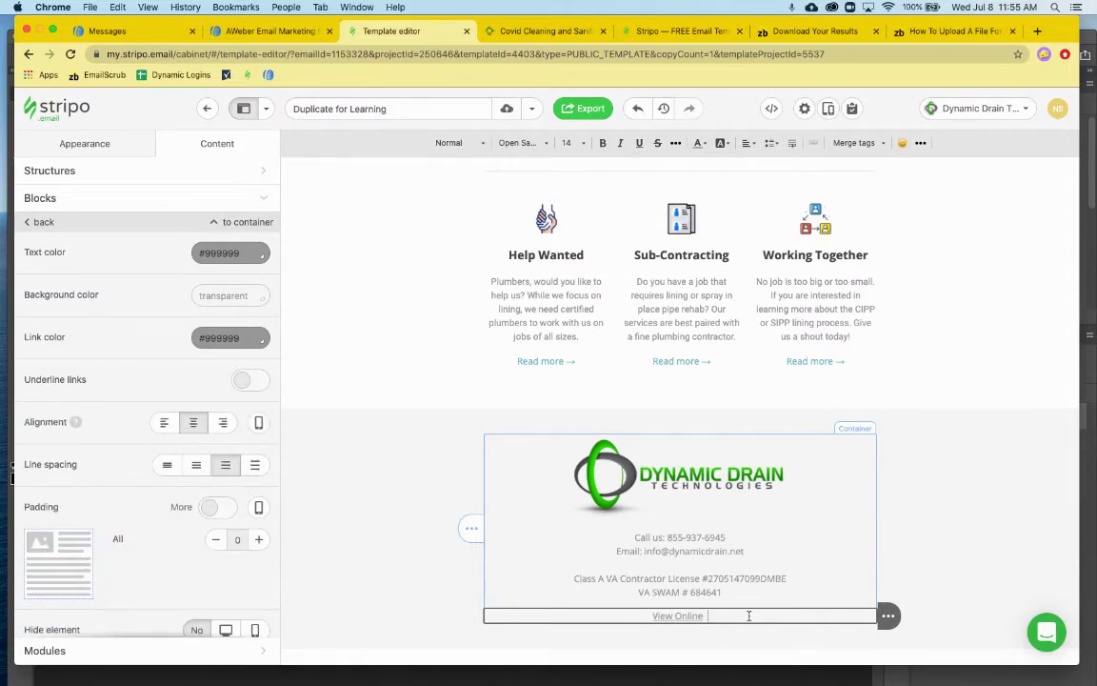
click(749, 617)
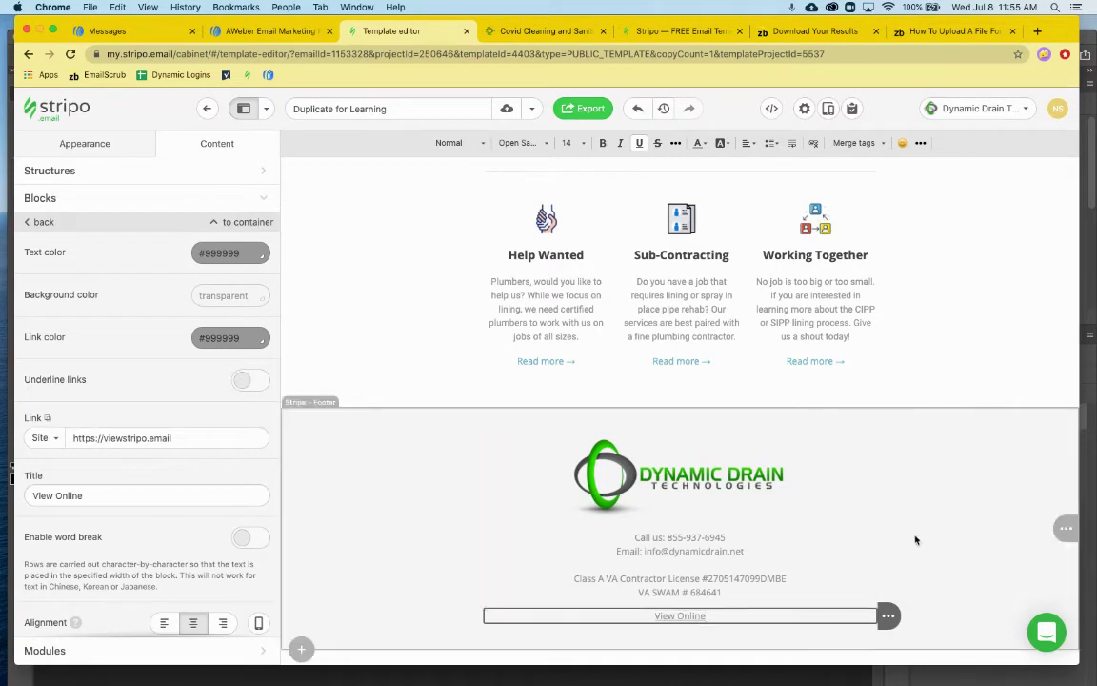
drag(704, 616, 655, 617)
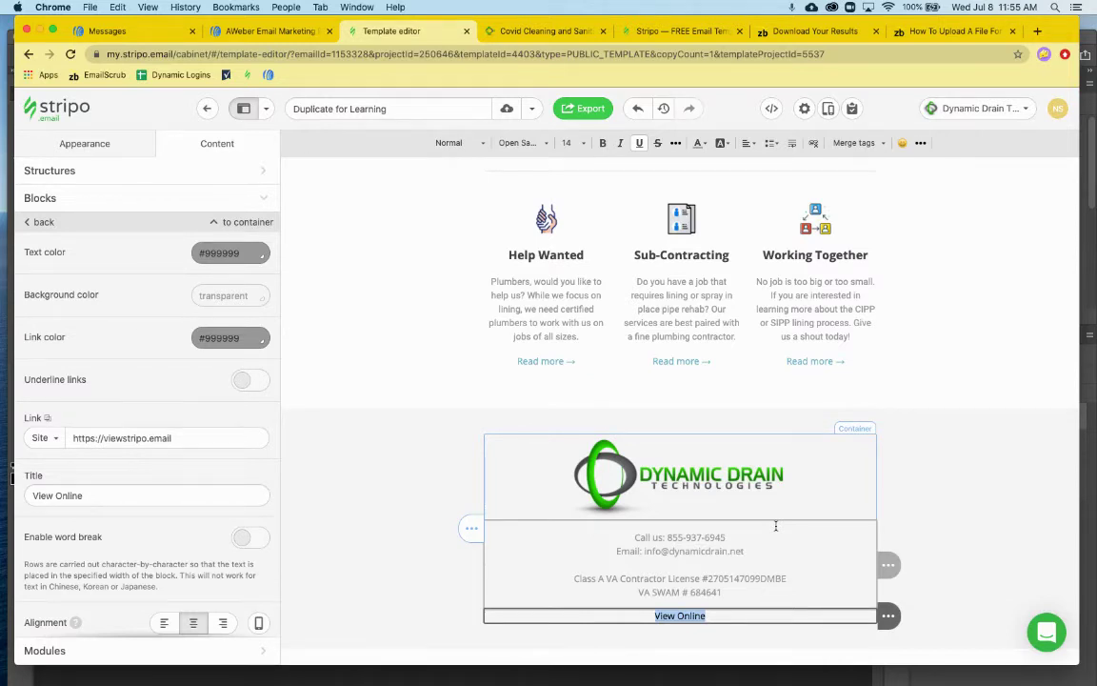
Set the top padding of the "Deadly viruses don't stand a chance" structure to 0 and open the Learn more button's padding settings
scroll(781, 515, up, 5)
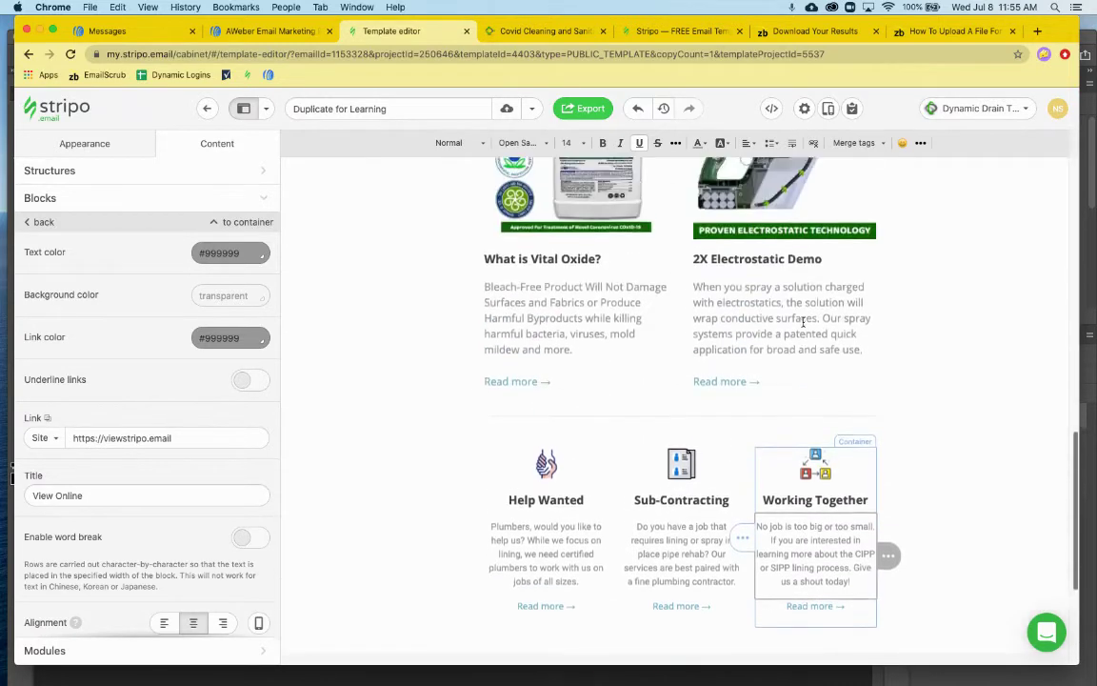
scroll(803, 323, up, 10)
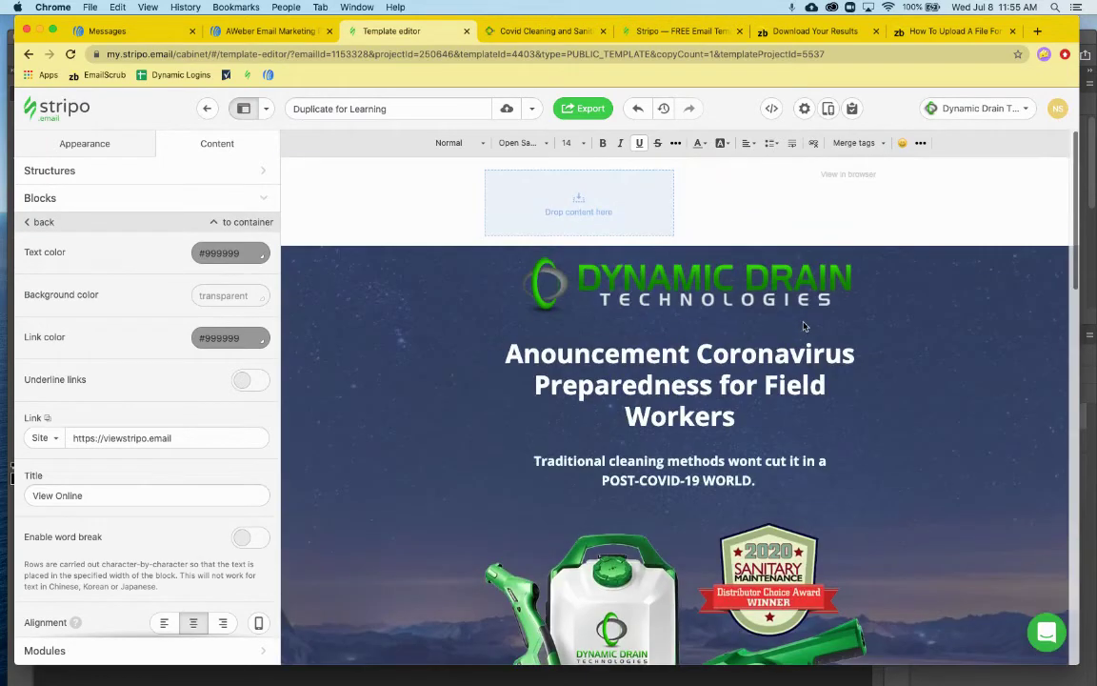
scroll(803, 322, down, 1)
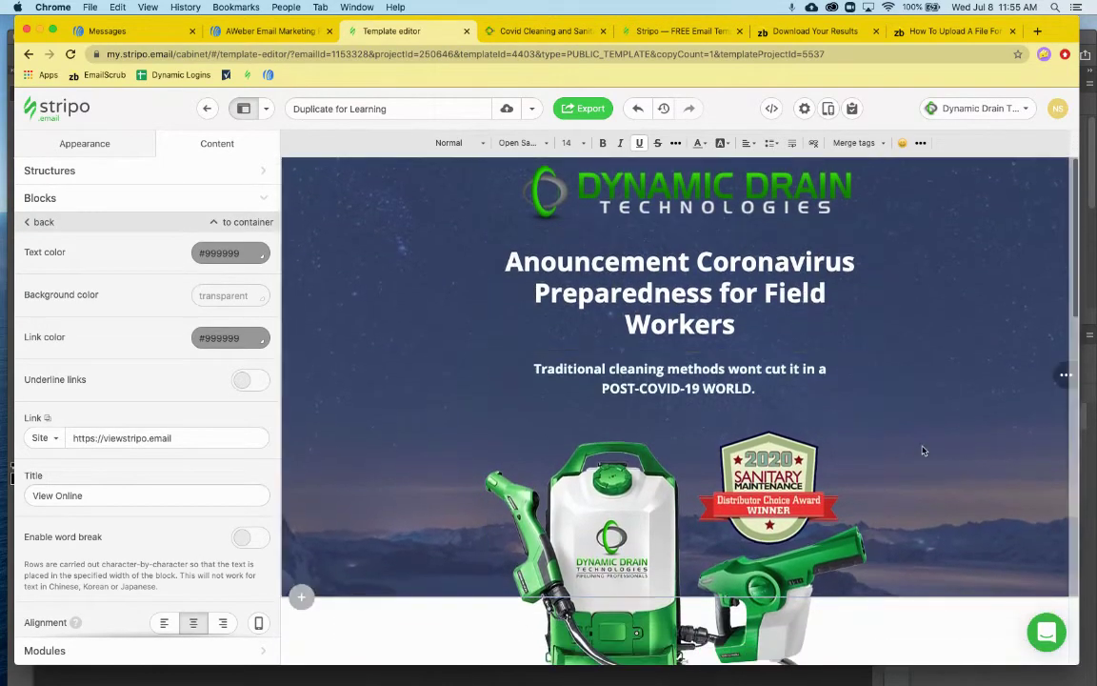
scroll(981, 574, down, 4)
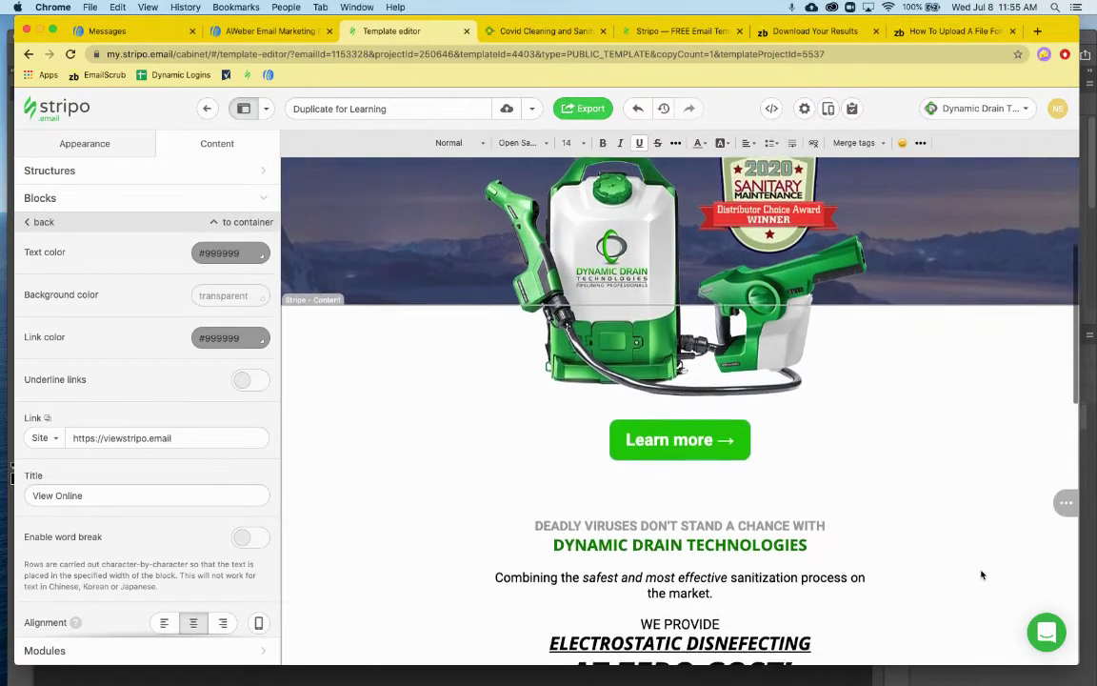
click(736, 469)
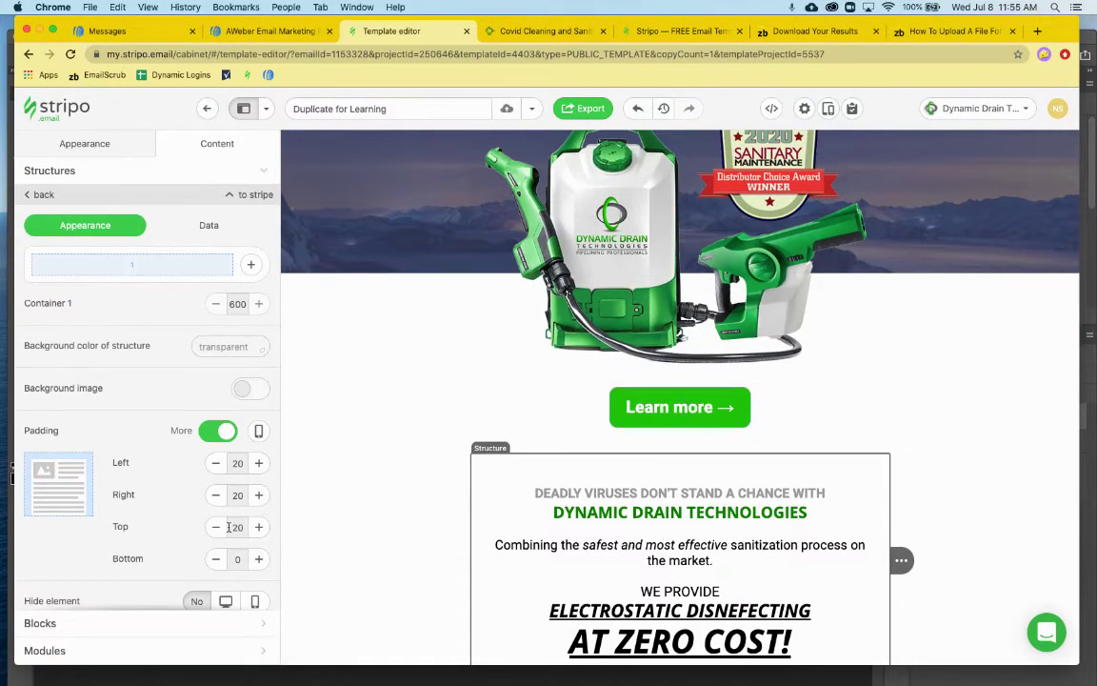
click(215, 527)
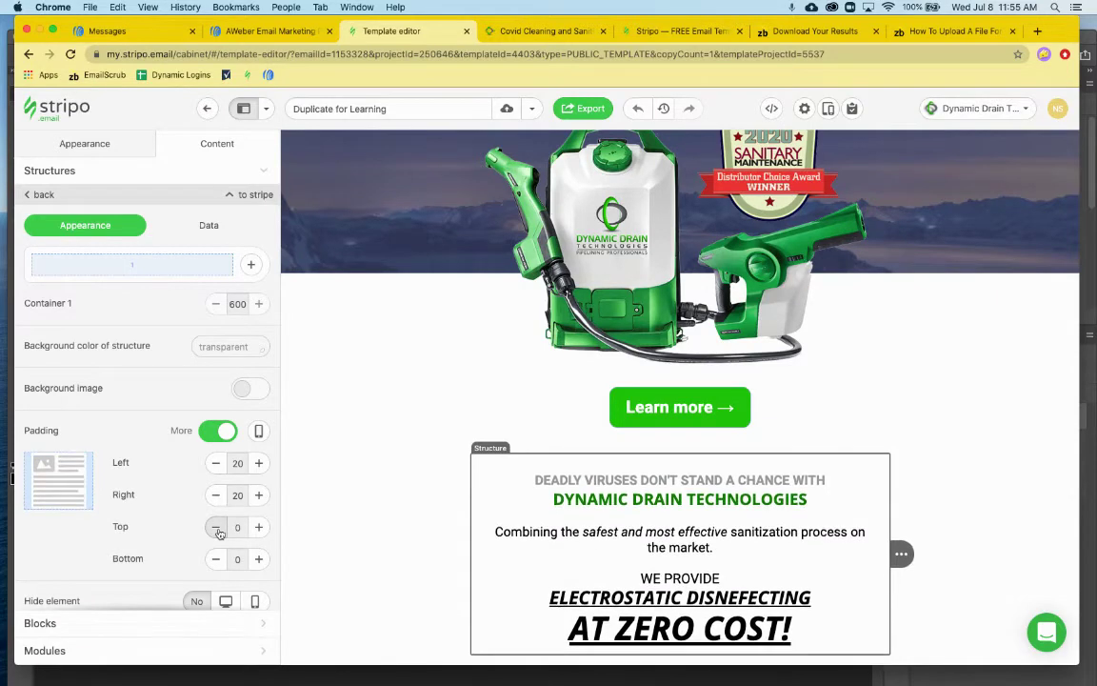
click(698, 446)
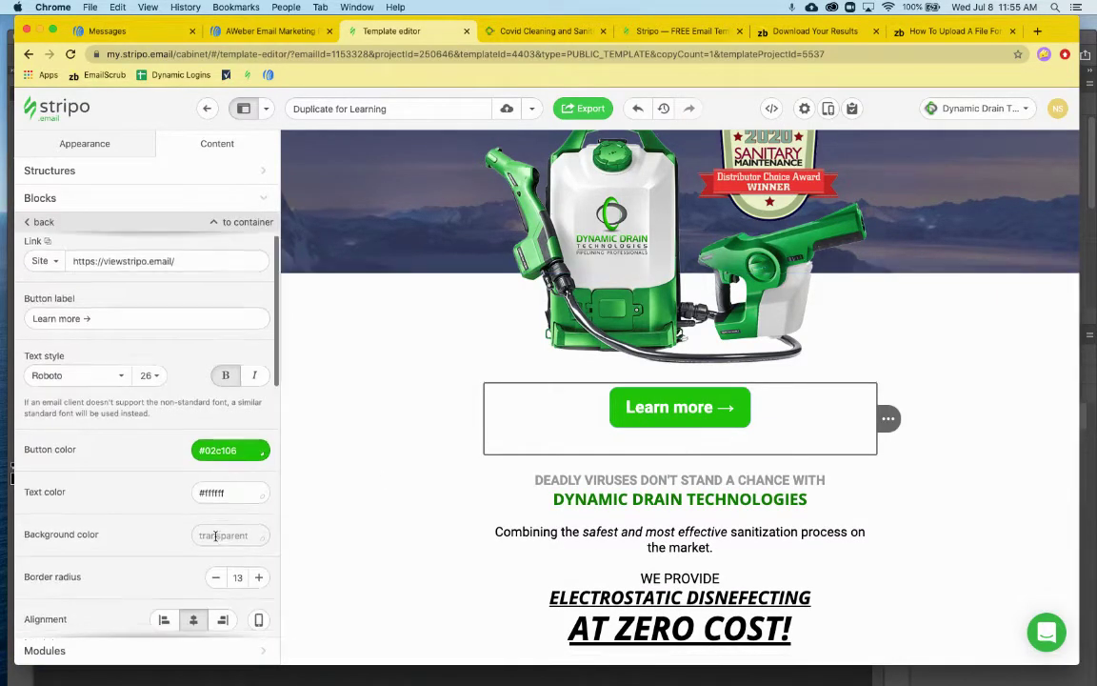
scroll(215, 536, down, 8)
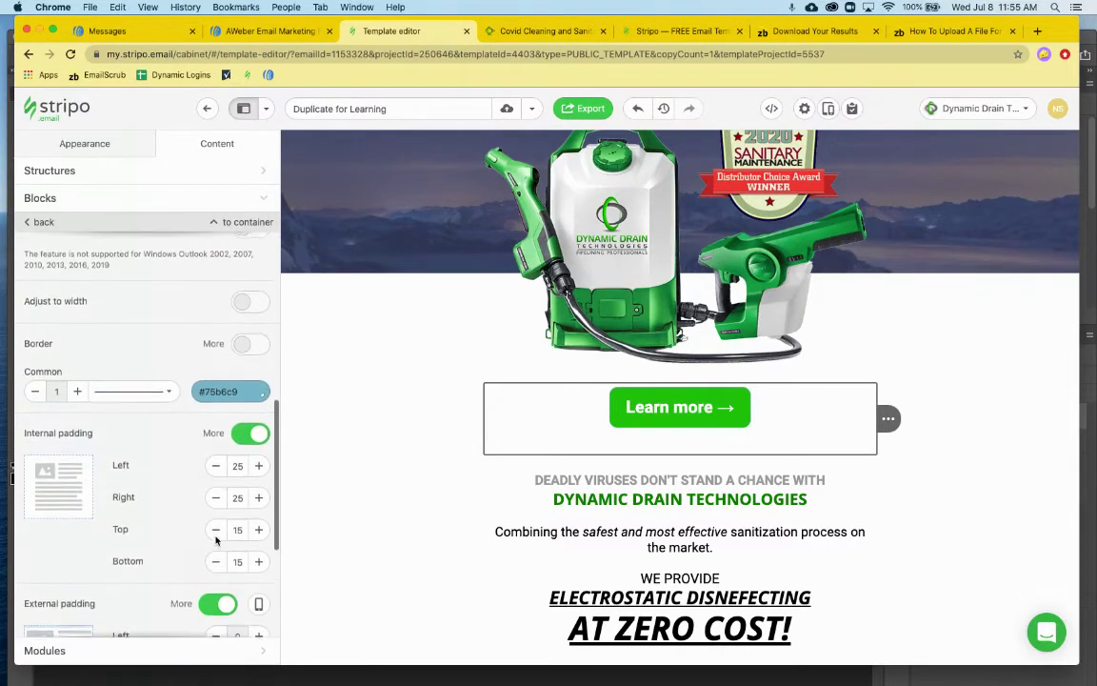
click(216, 561)
click(217, 561)
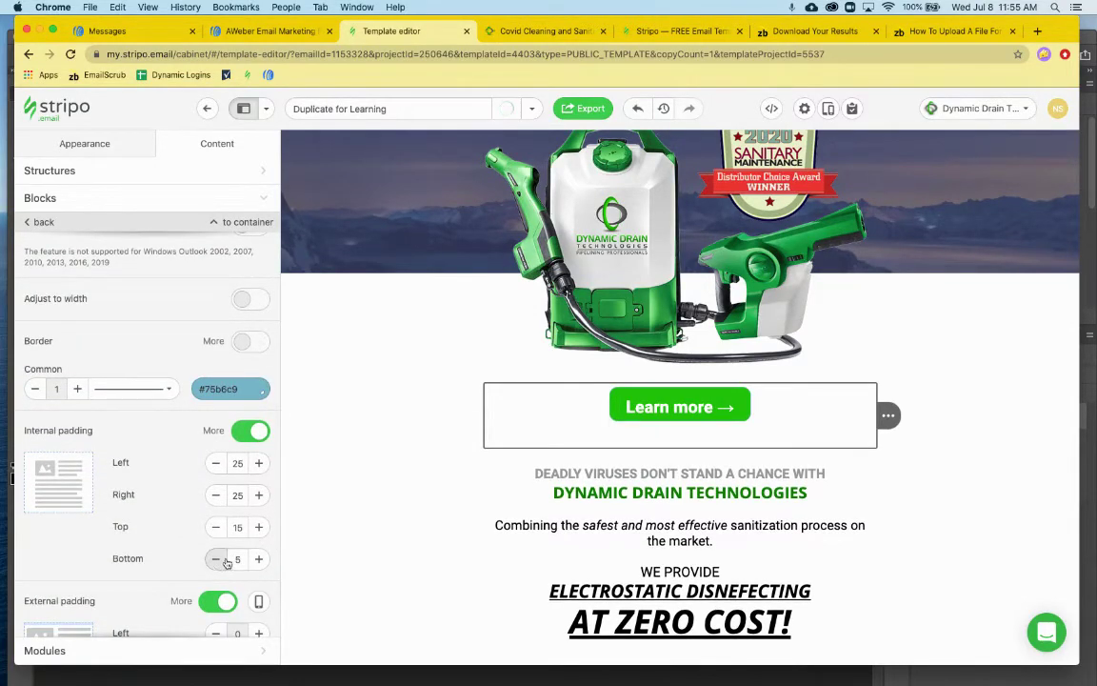
click(258, 559)
click(258, 559)
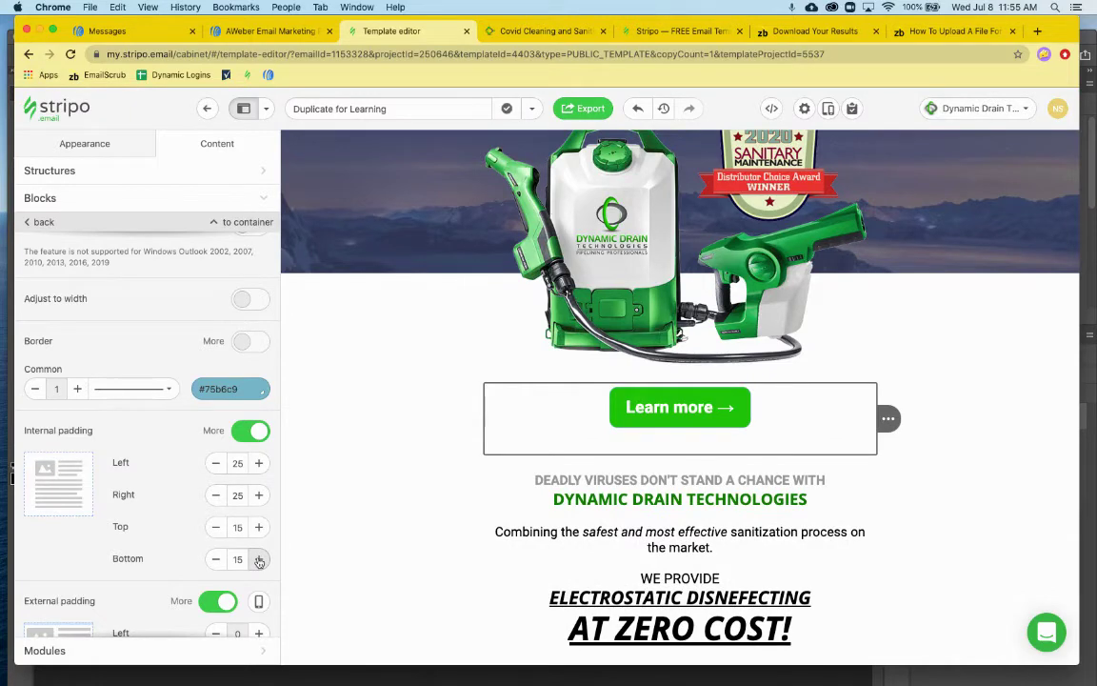
Set the external bottom padding of the Learn more button to 5
scroll(166, 552, down, 3)
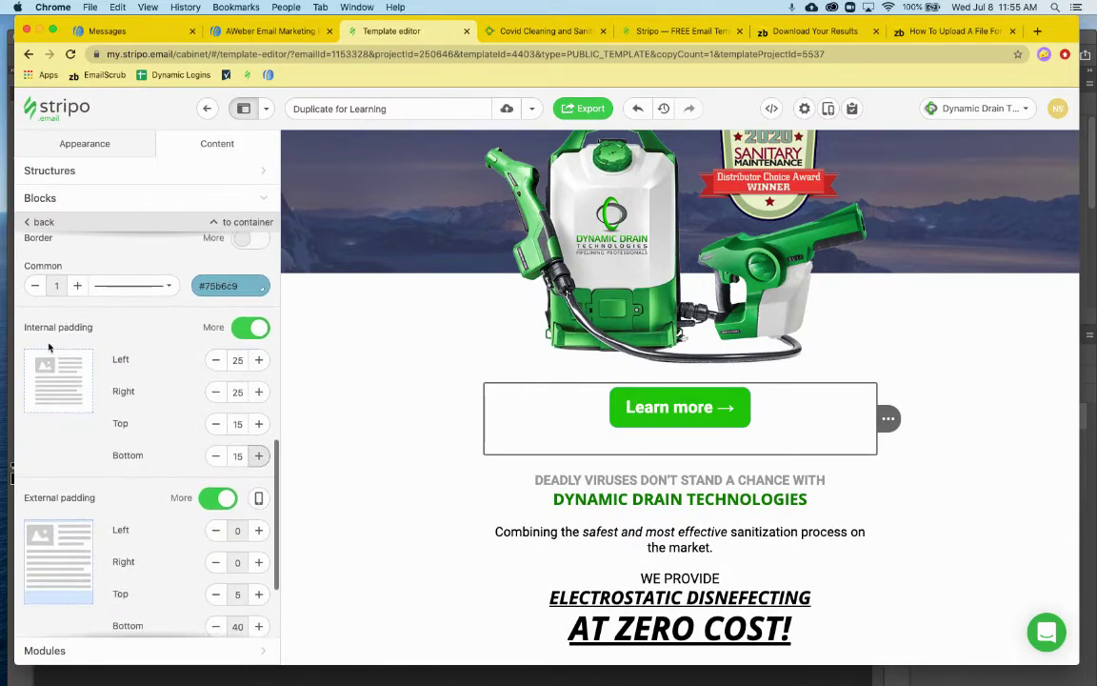
scroll(133, 448, down, 2)
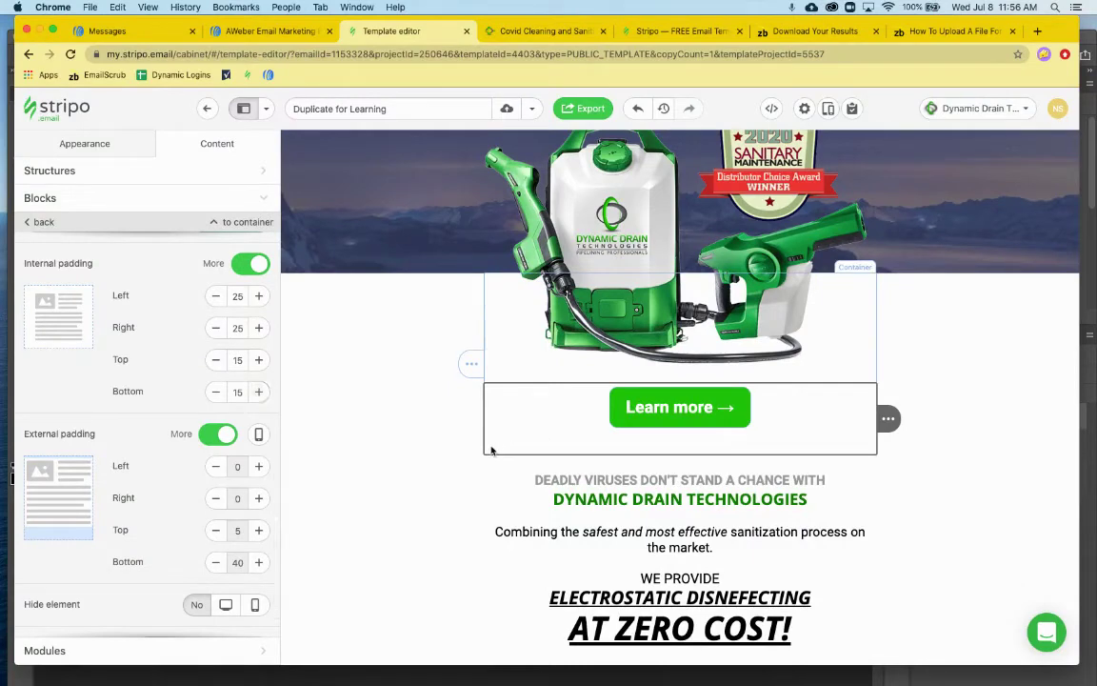
click(217, 562)
click(216, 563)
click(217, 563)
click(216, 563)
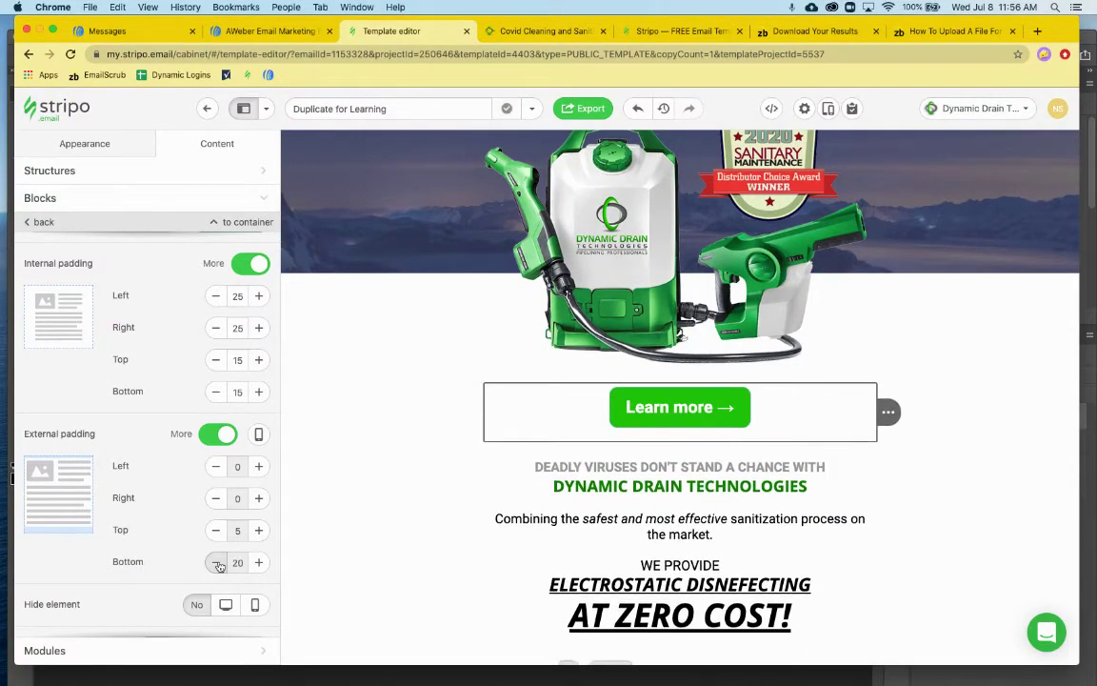
click(216, 562)
click(217, 562)
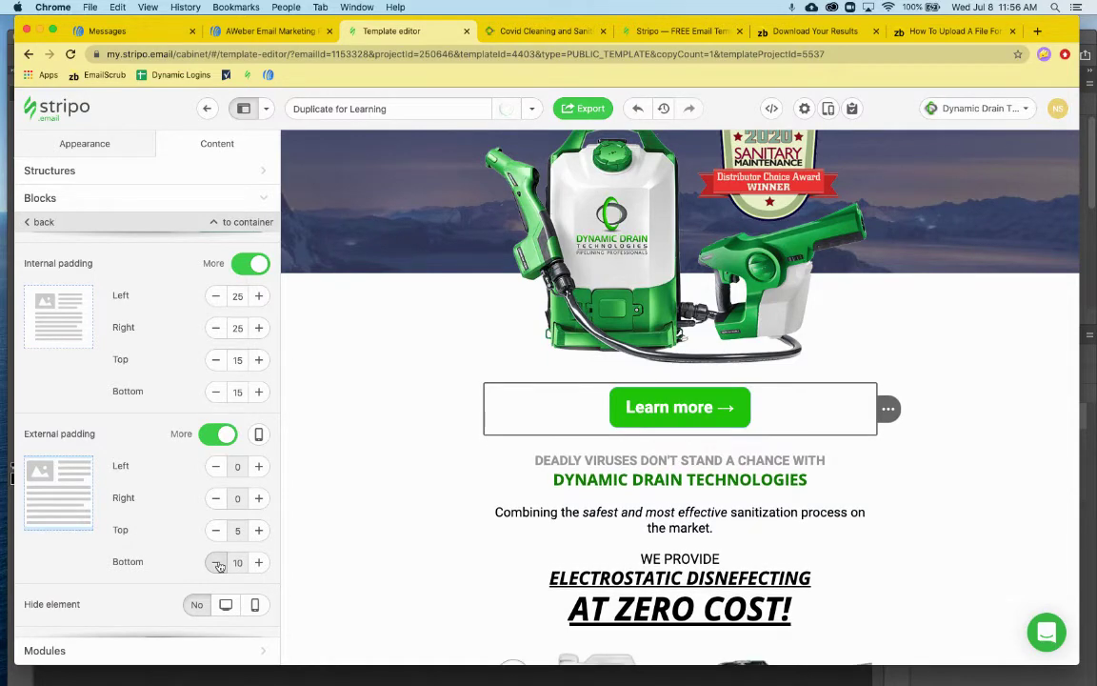
click(216, 563)
scroll(397, 407, up, 5)
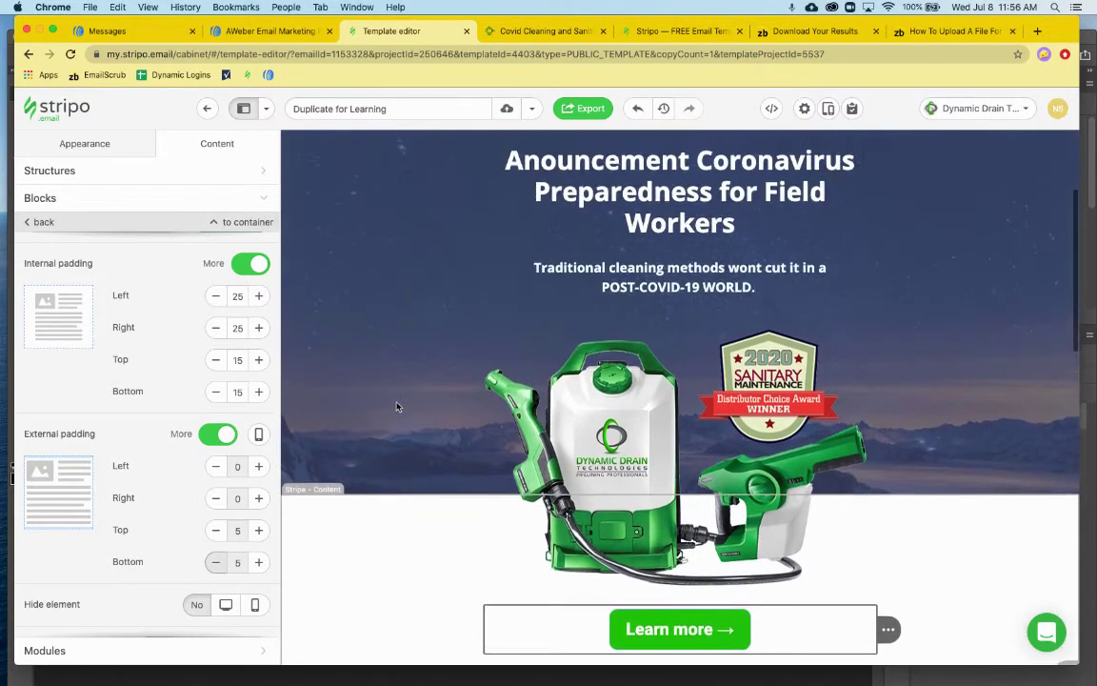
scroll(397, 406, up, 2)
scroll(397, 407, down, 3)
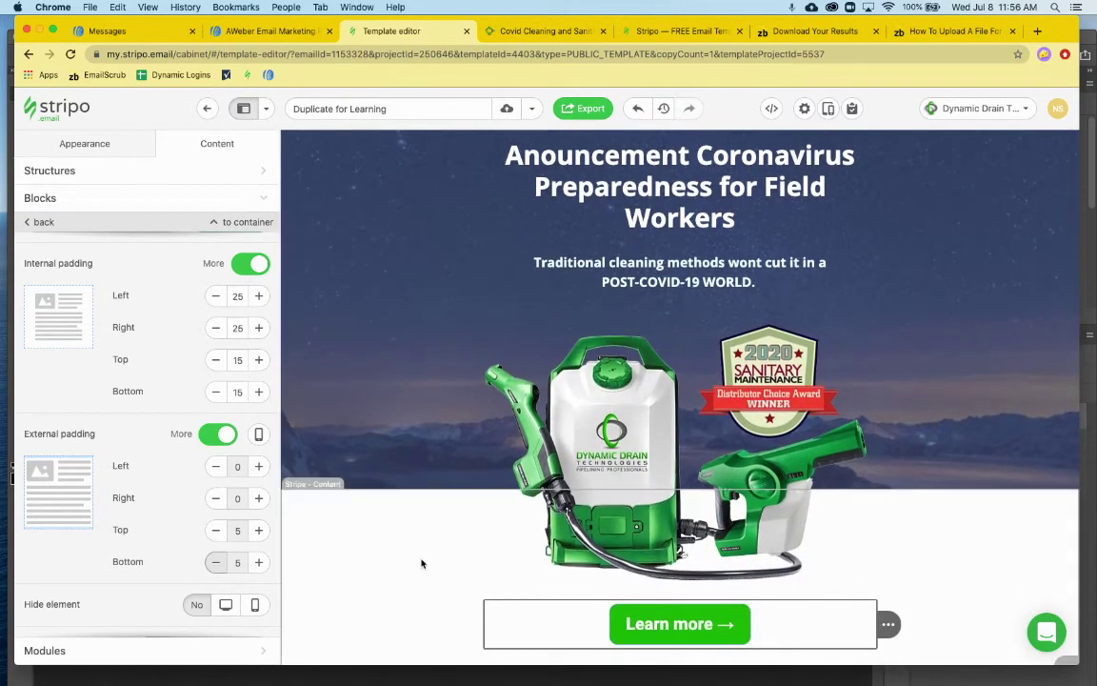
Copy the address of the Covid-19 cleaning page and set it as the header logo's link, pipetech.dynamicdrain.net/covid19-cleaning-sanitization/
scroll(421, 563, down, 10)
scroll(421, 563, down, 5)
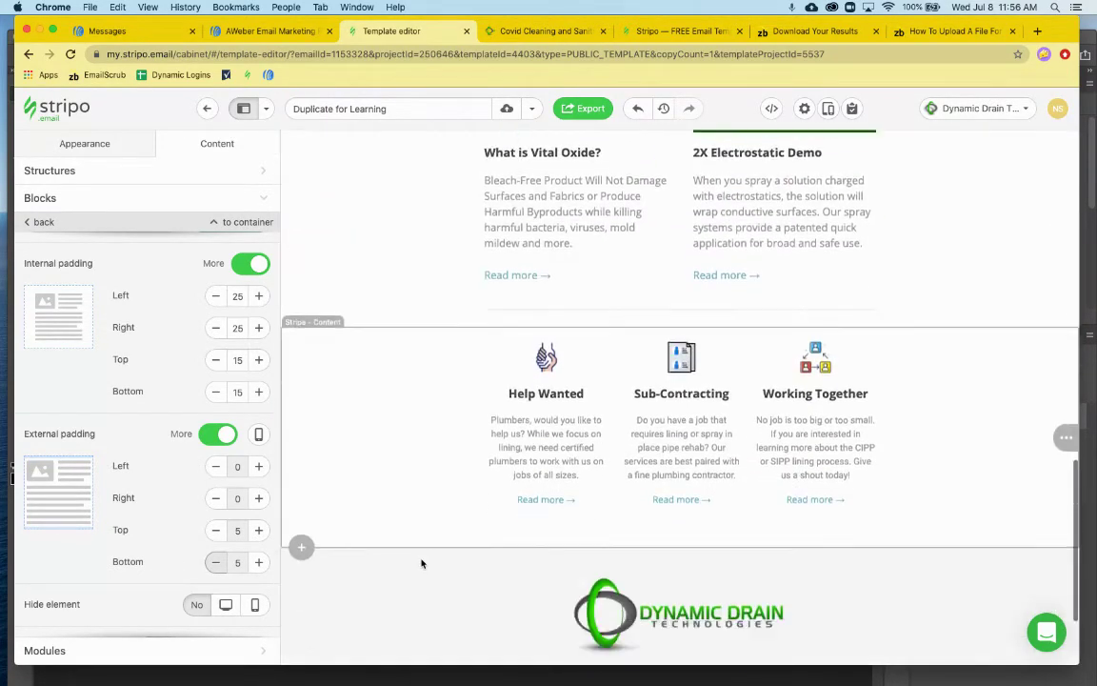
scroll(420, 562, up, 20)
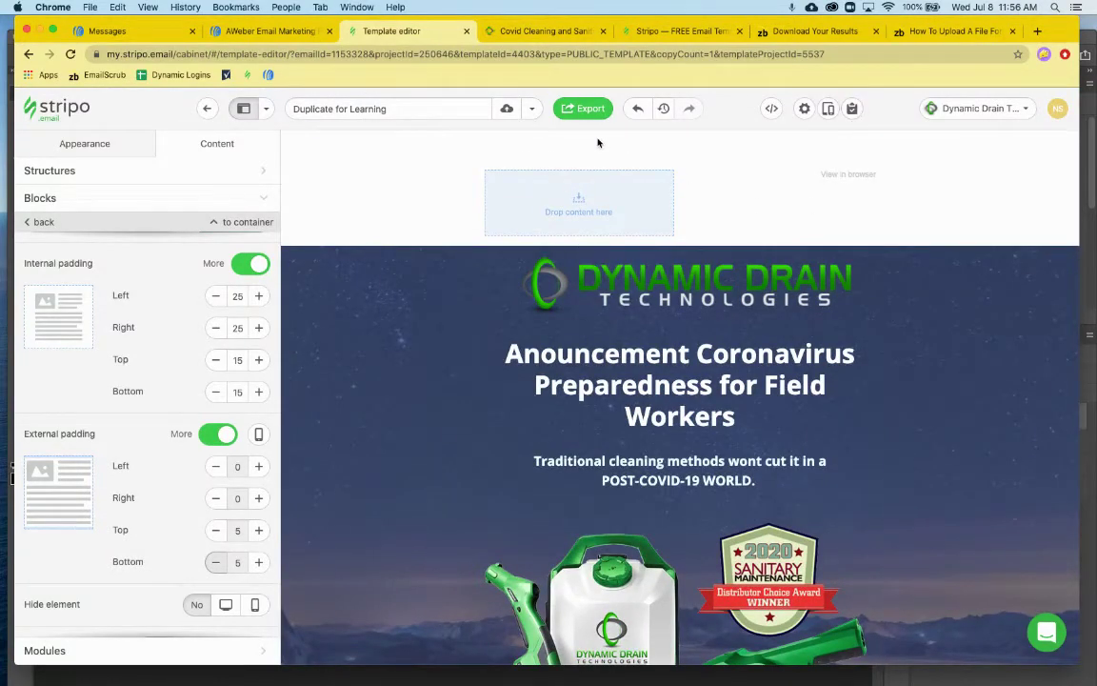
click(600, 271)
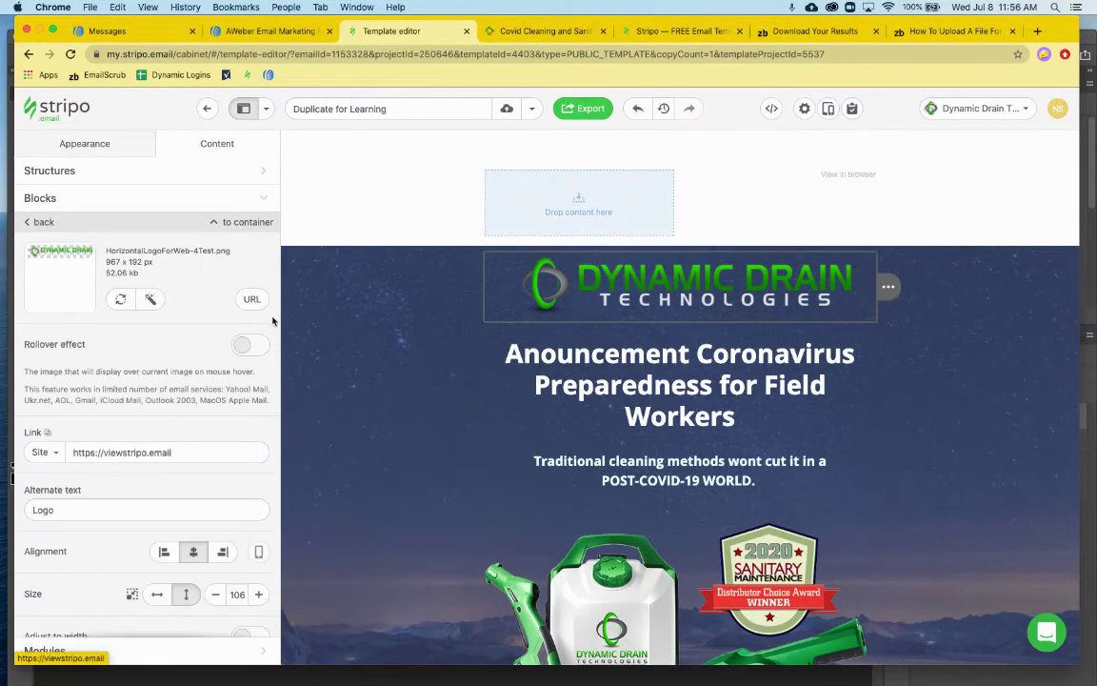
triple_click(139, 452)
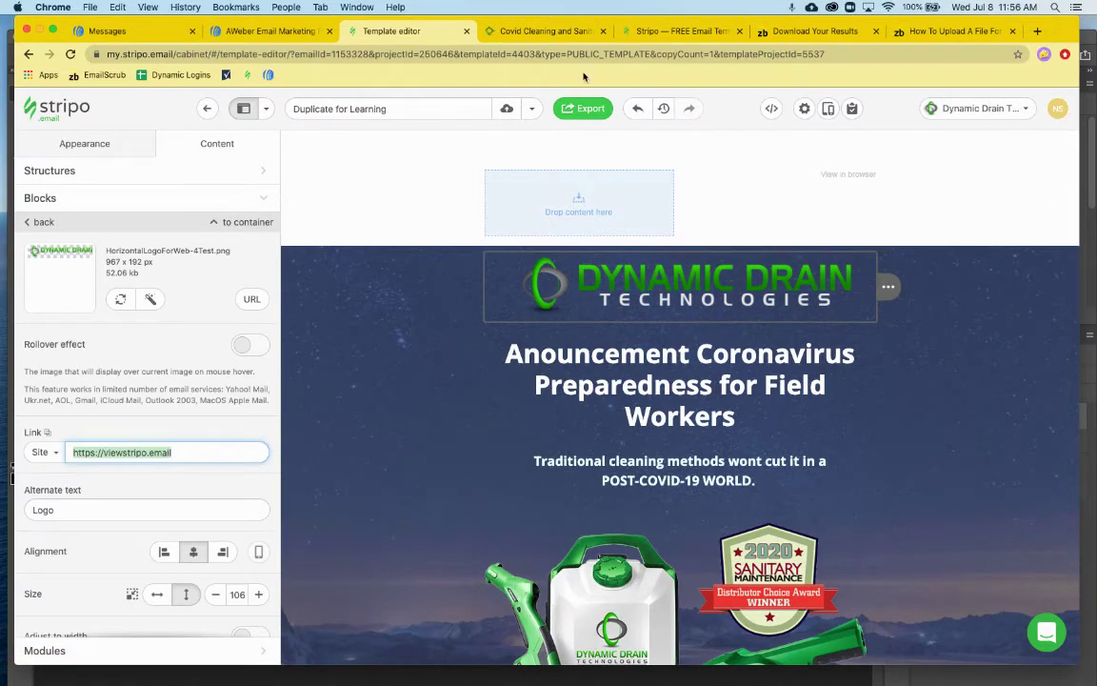
click(535, 32)
click(521, 54)
key(super+c)
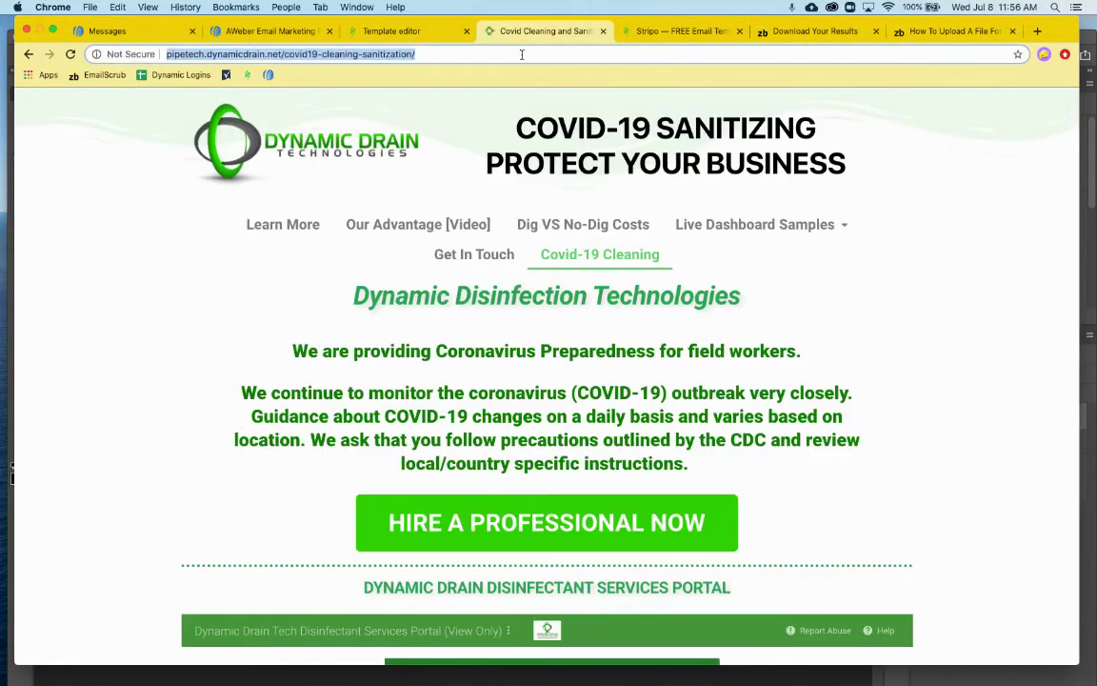
click(417, 32)
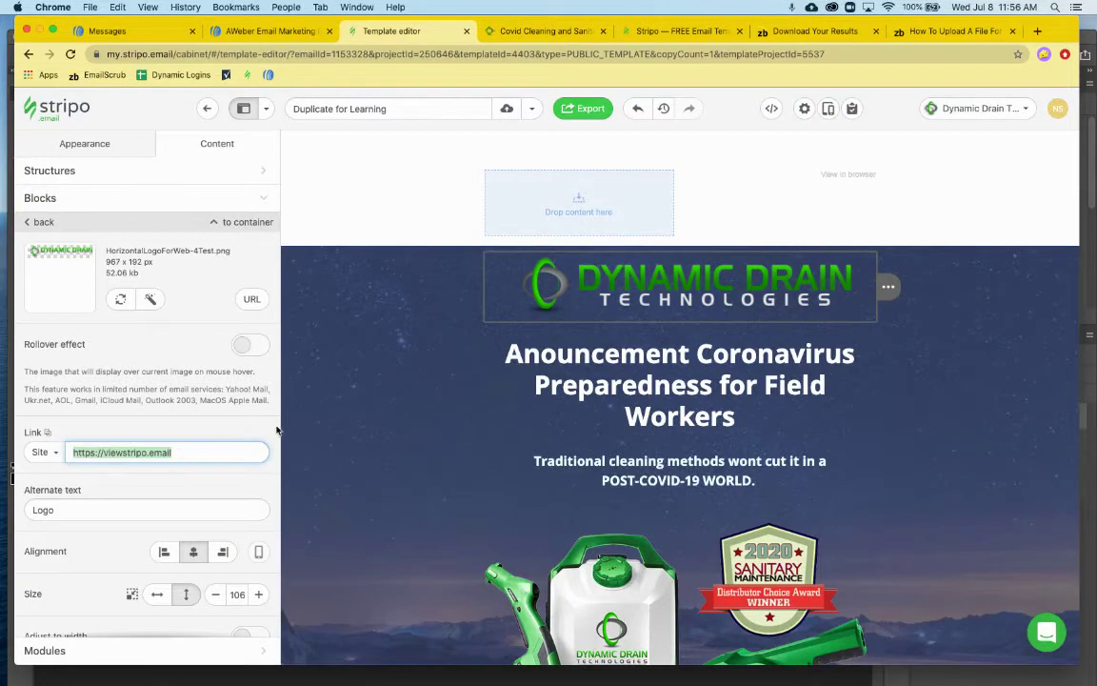
text(https://dynamicdrain.net/covid19-cleaning-sanitization/)
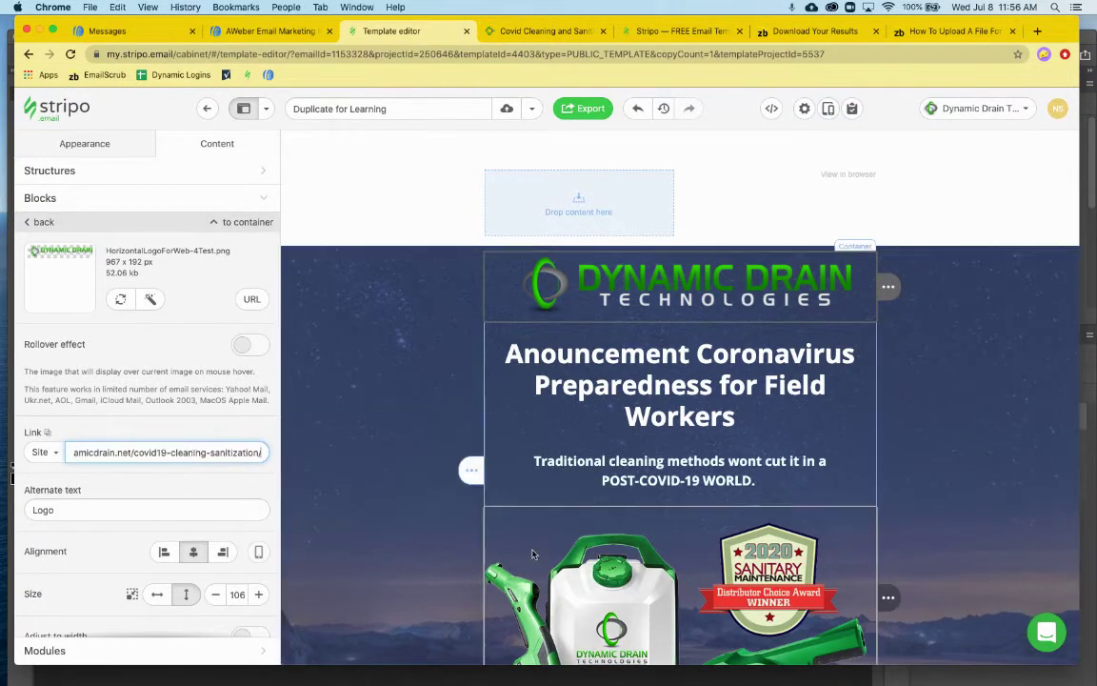
click(610, 522)
scroll(600, 447, down, 3)
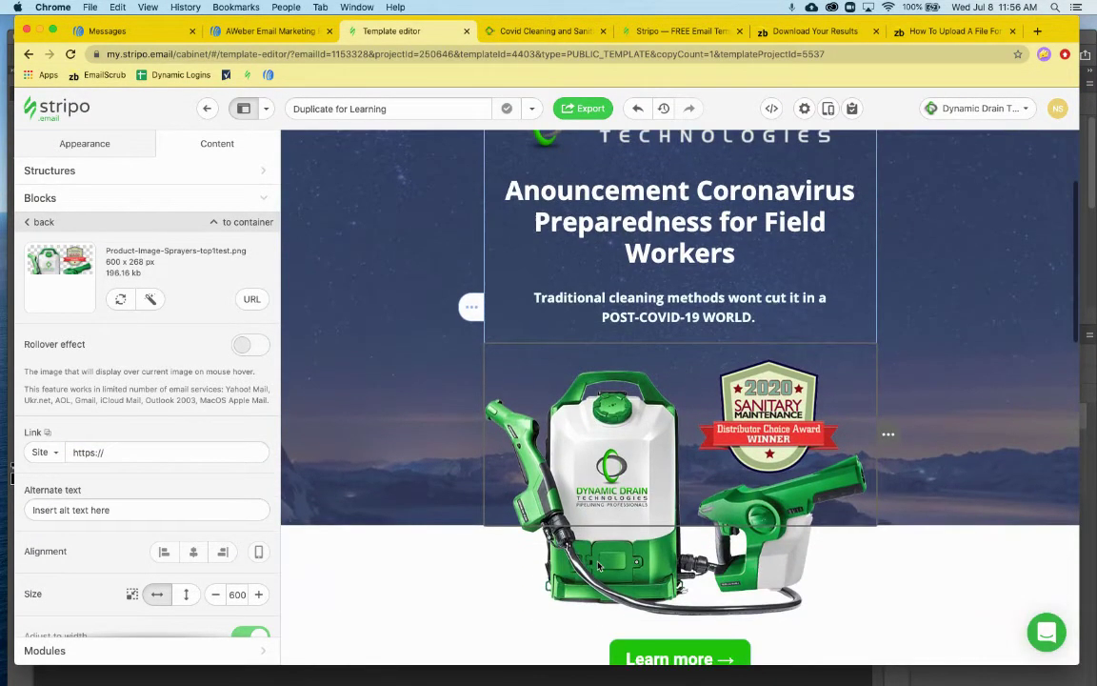
click(142, 452)
text(https://dynamicdrain.net/covid19-cleaning-sanitization/)
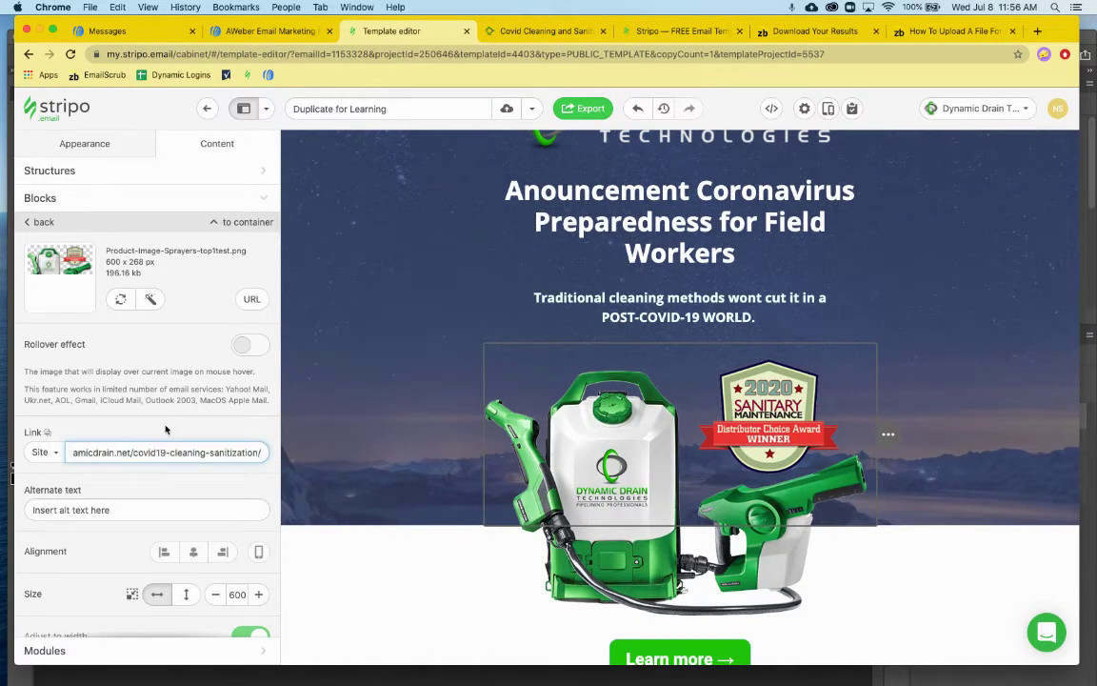
click(166, 430)
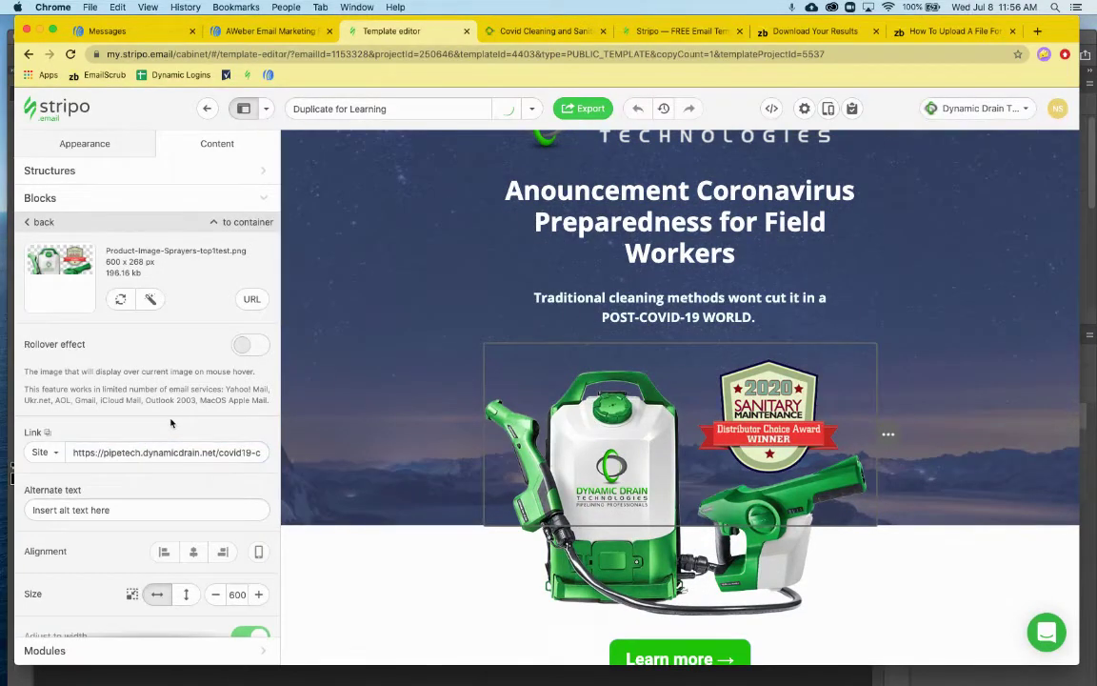
triple_click(147, 510)
text(Sprayer)
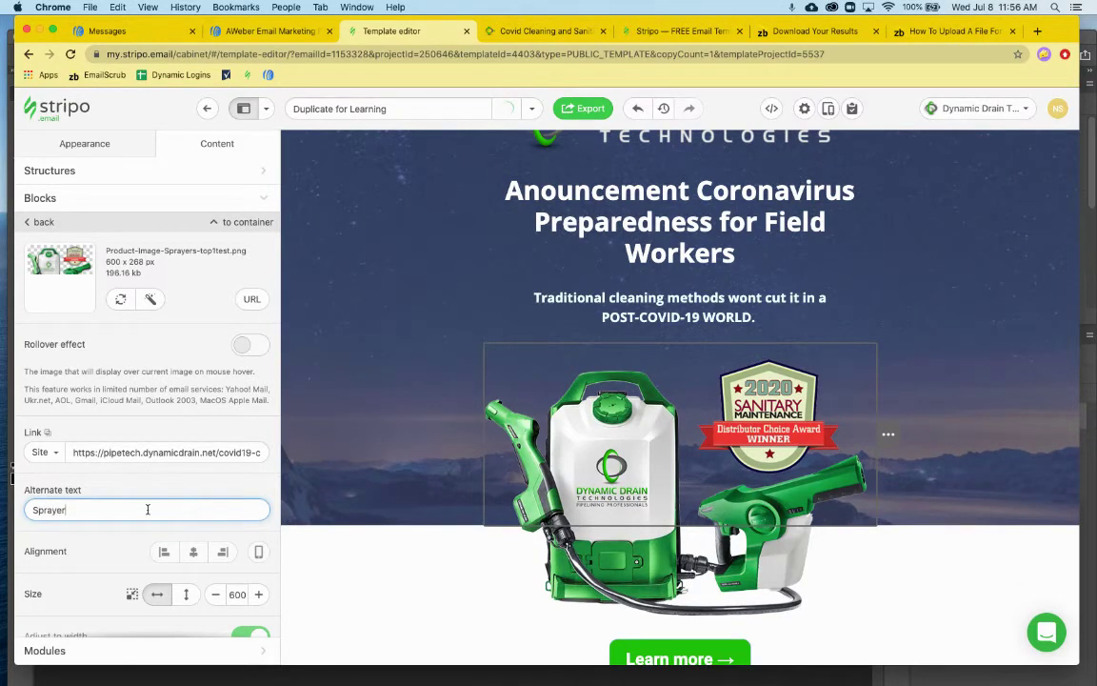
scroll(655, 476, down, 3)
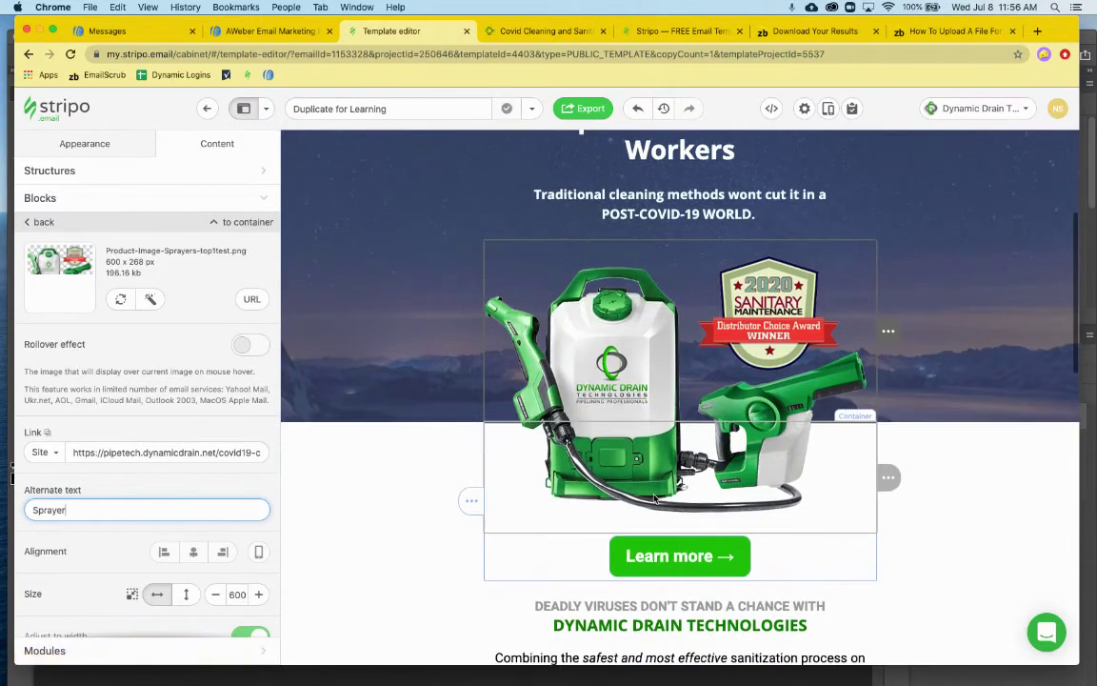
click(655, 497)
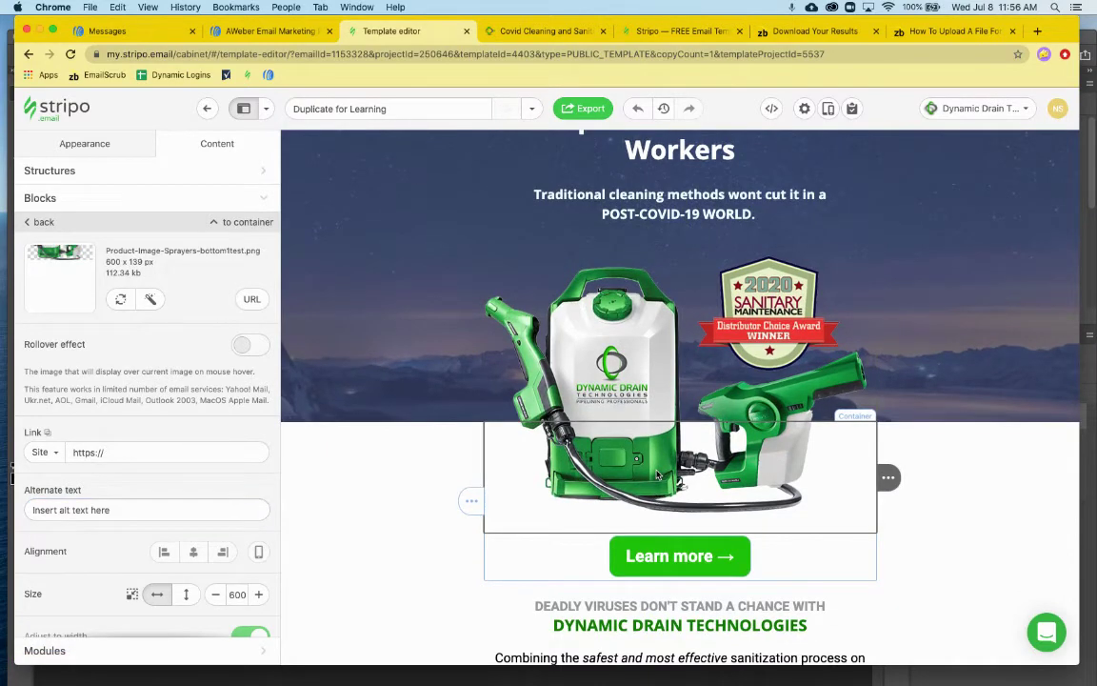
click(103, 453)
key(super+v)
key(Return)
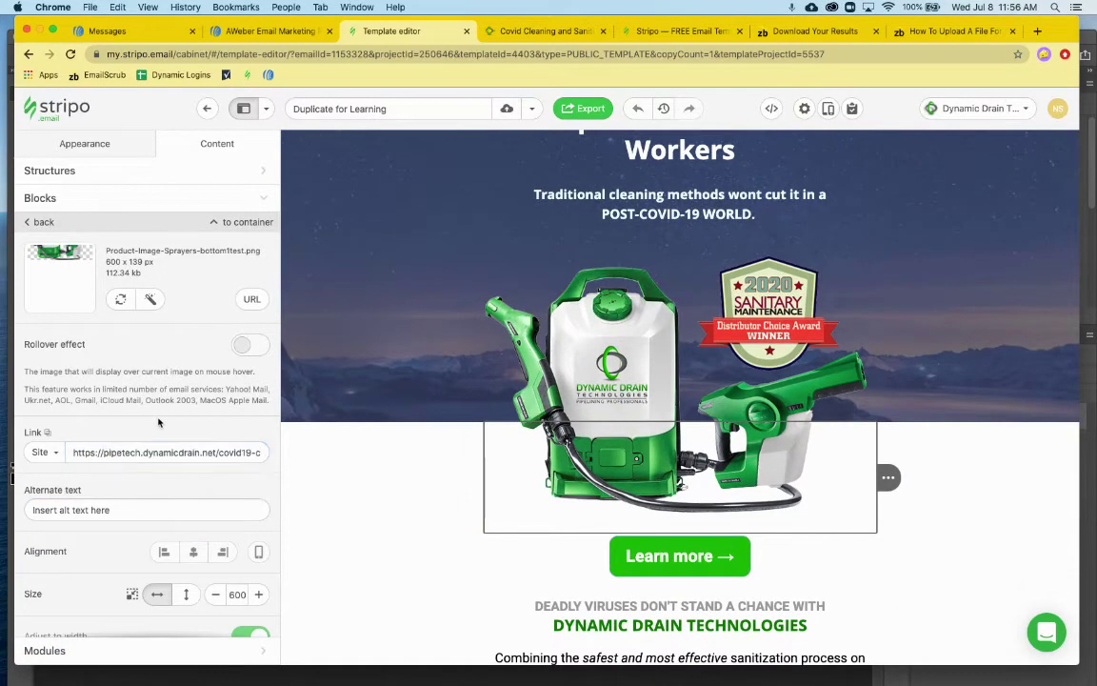
click(684, 557)
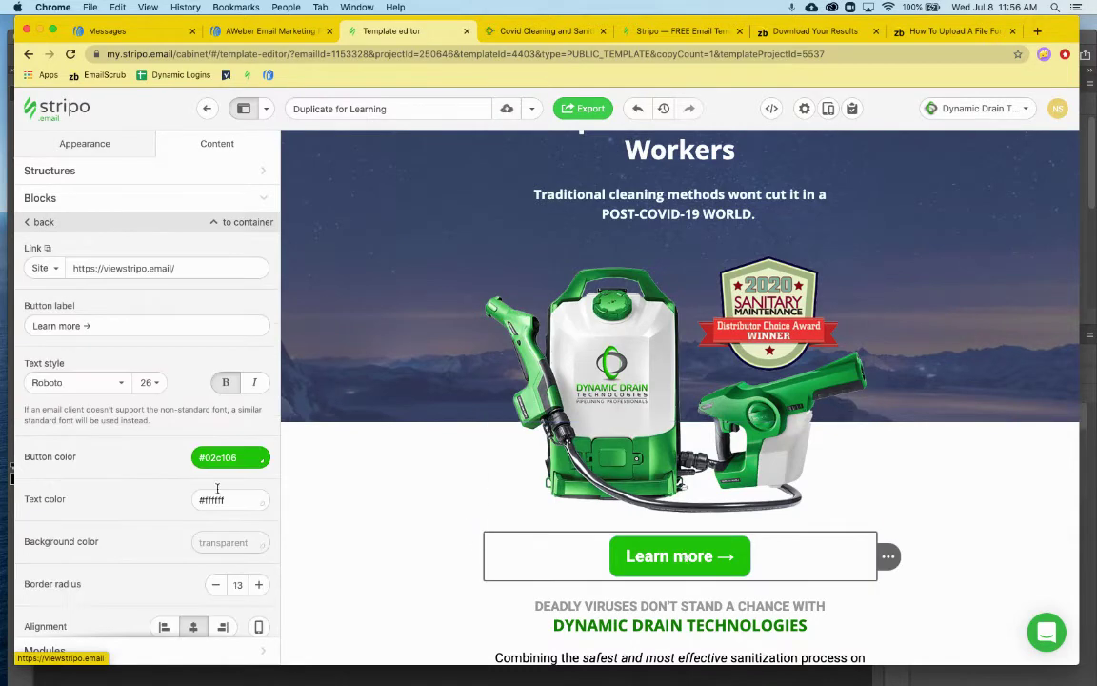
click(130, 269)
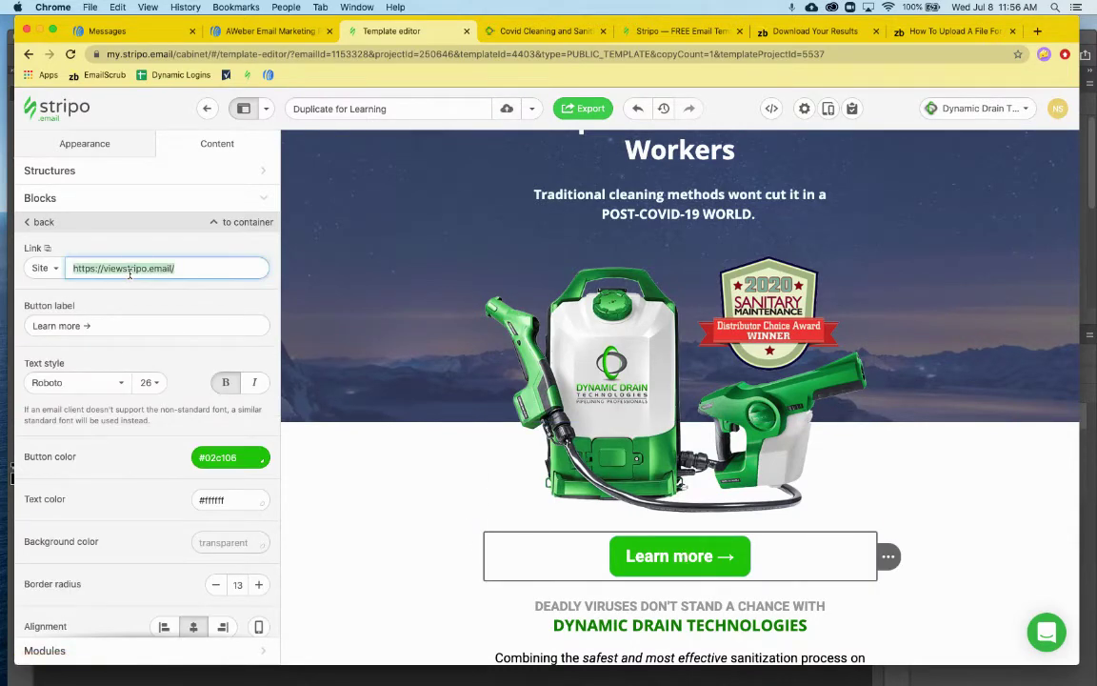
key(super+v)
scroll(610, 457, down, 5)
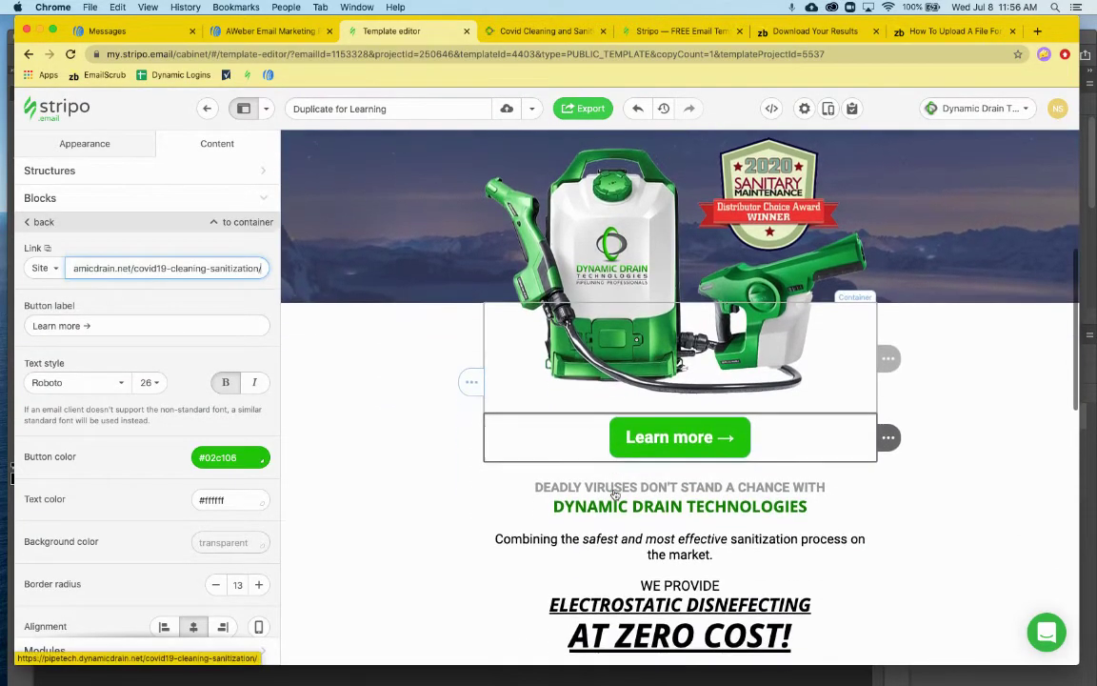
click(572, 457)
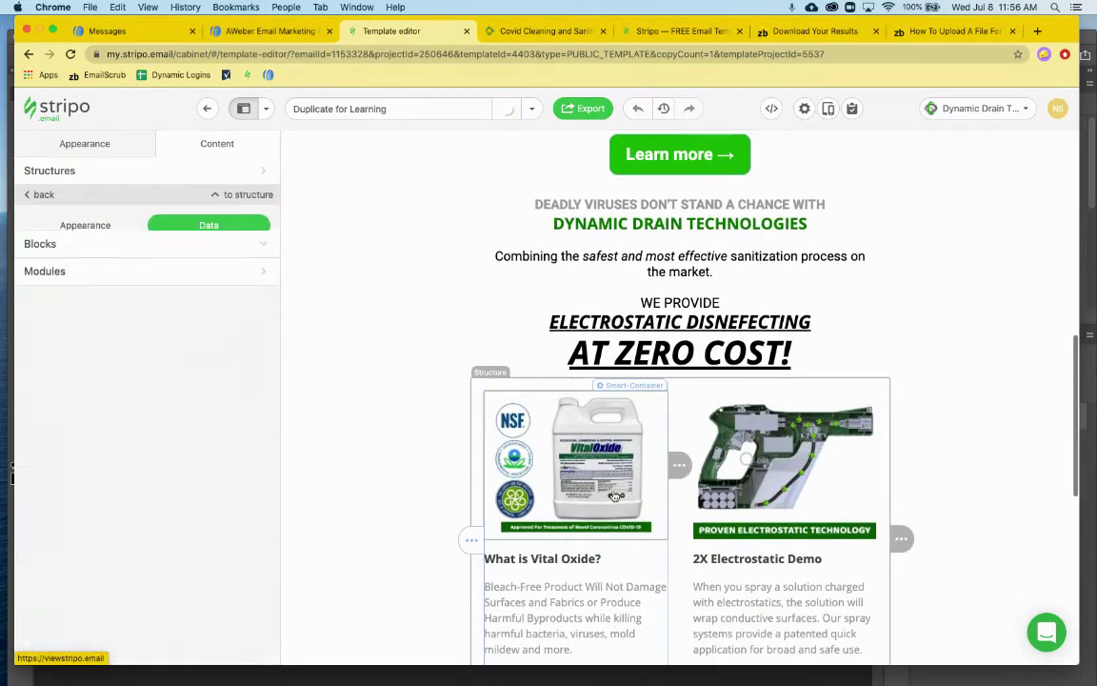
click(161, 303)
text(https://dynamicdrain.net/covid19-cleaning-sanitization/)
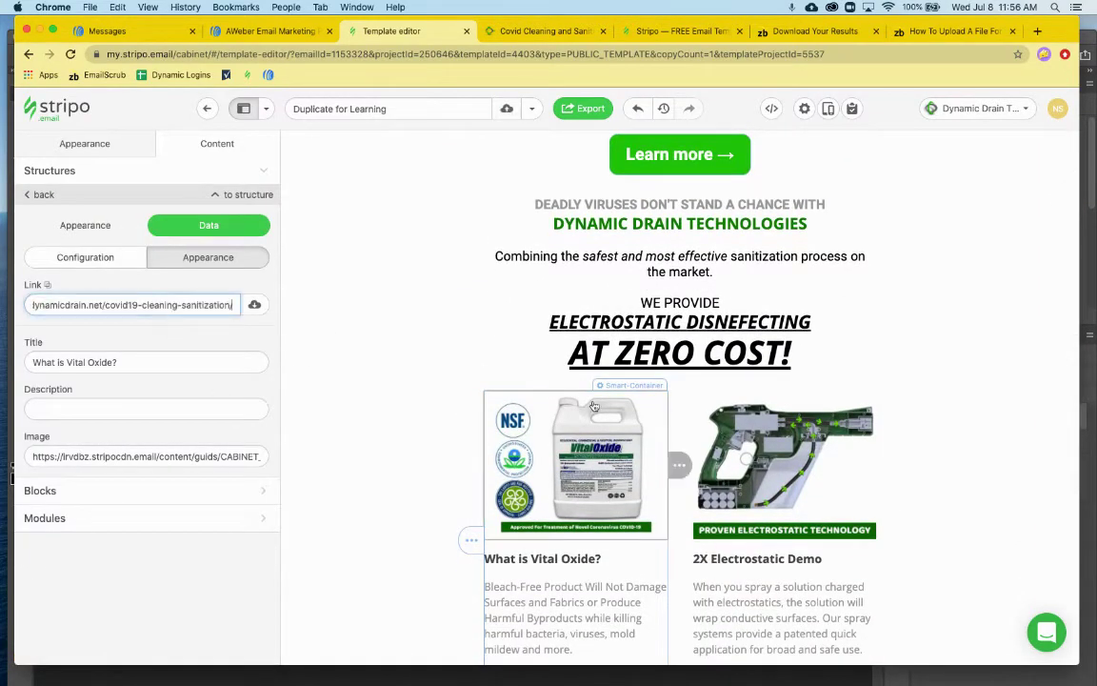
click(762, 485)
click(175, 302)
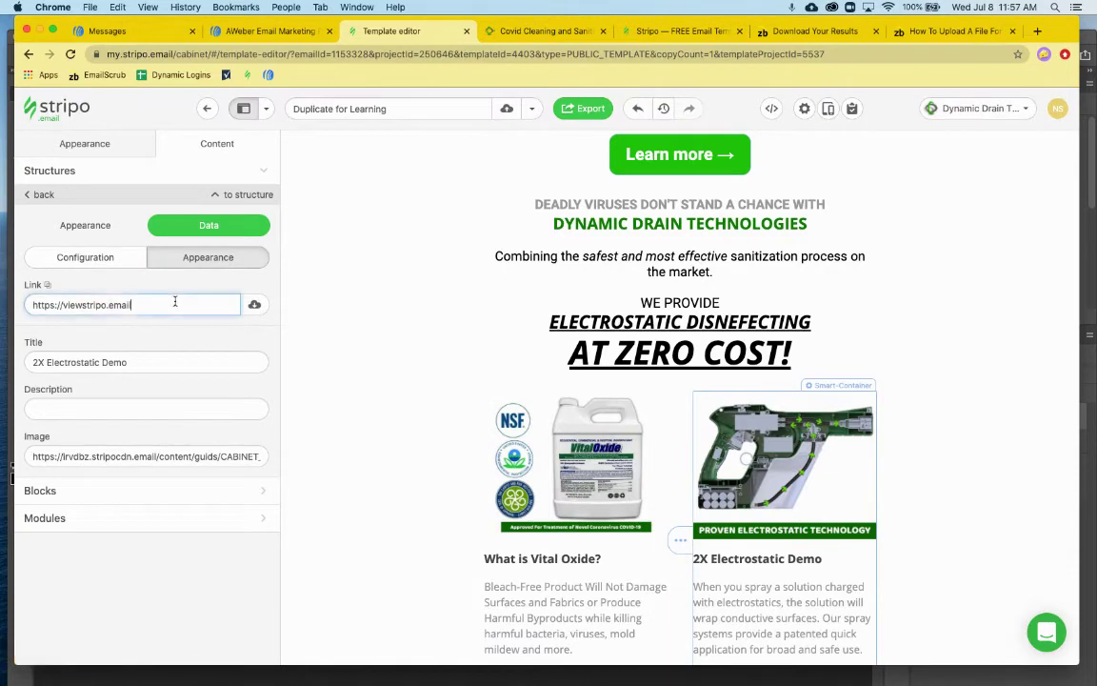
key(super+a)
text(https://dynamicdrain.net/covid19-cleaning-sanitization/)
scroll(620, 460, down, 3)
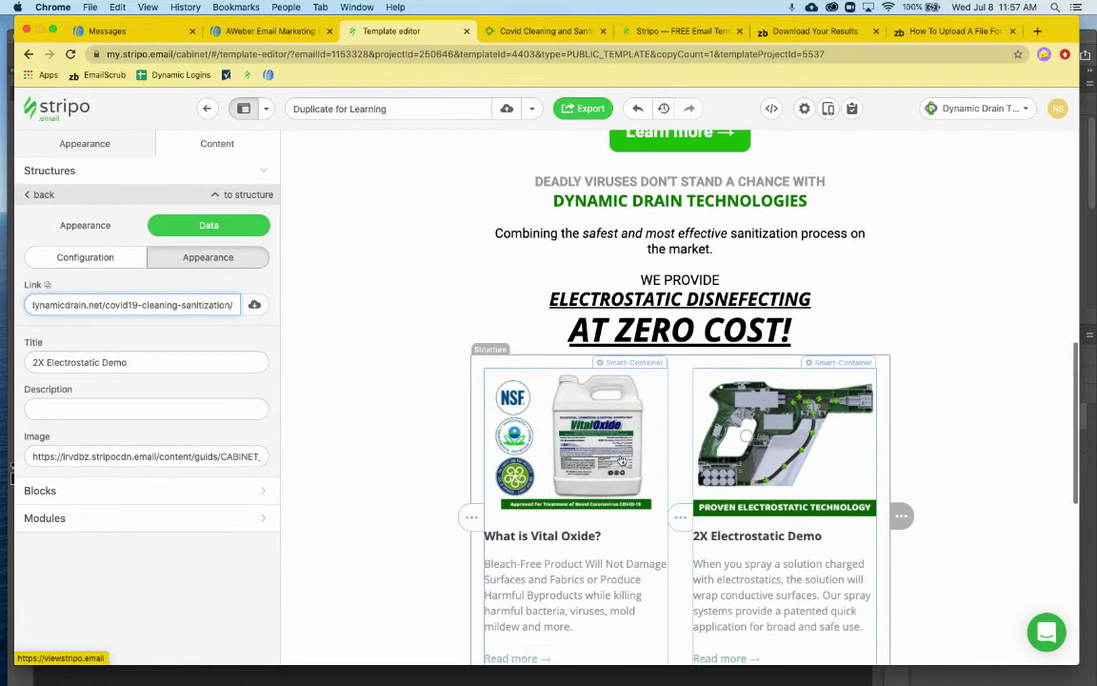
click(522, 514)
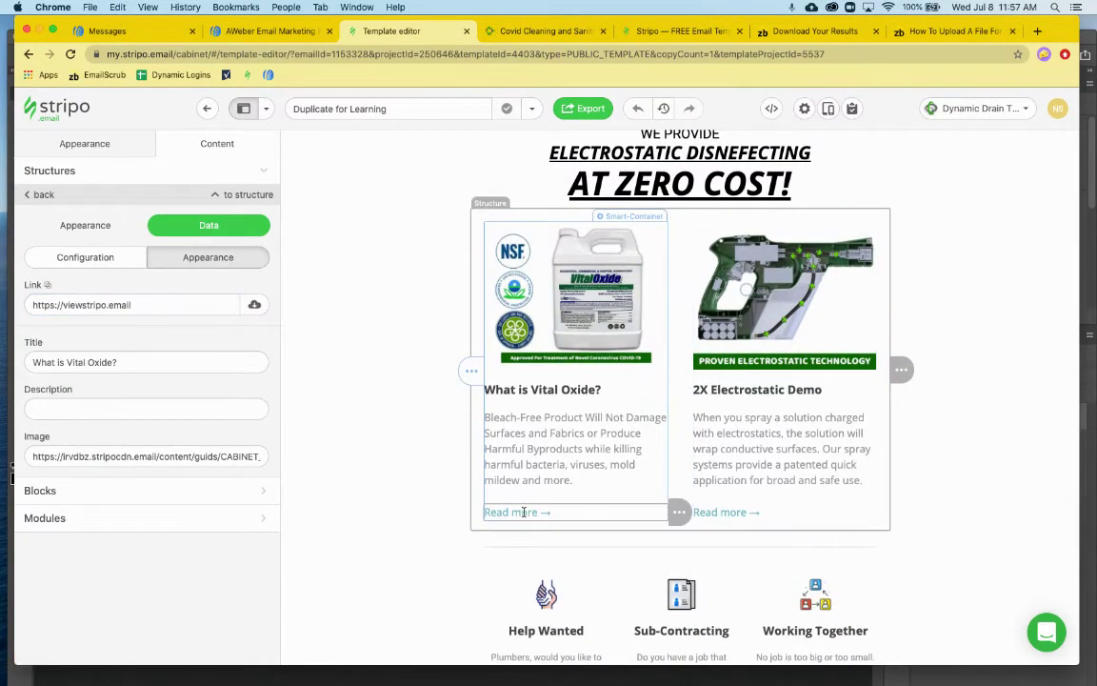
drag(557, 512, 481, 513)
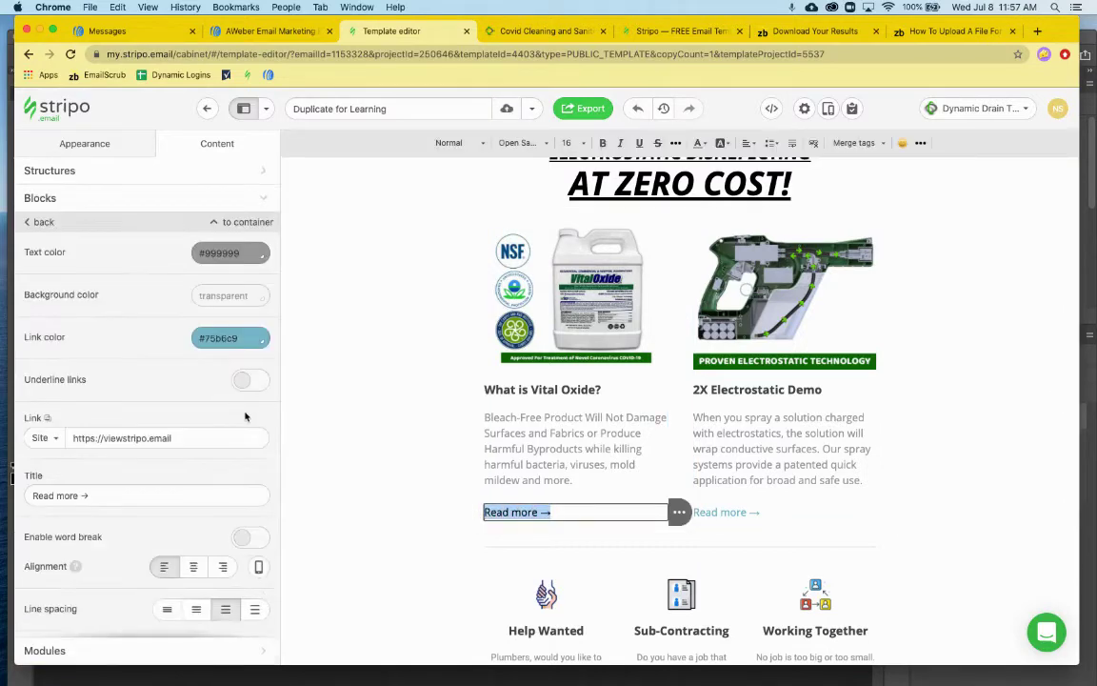
click(164, 437)
key(super+a)
text(https://dynamicdrain.net/covid19-cleaning-sanitization/)
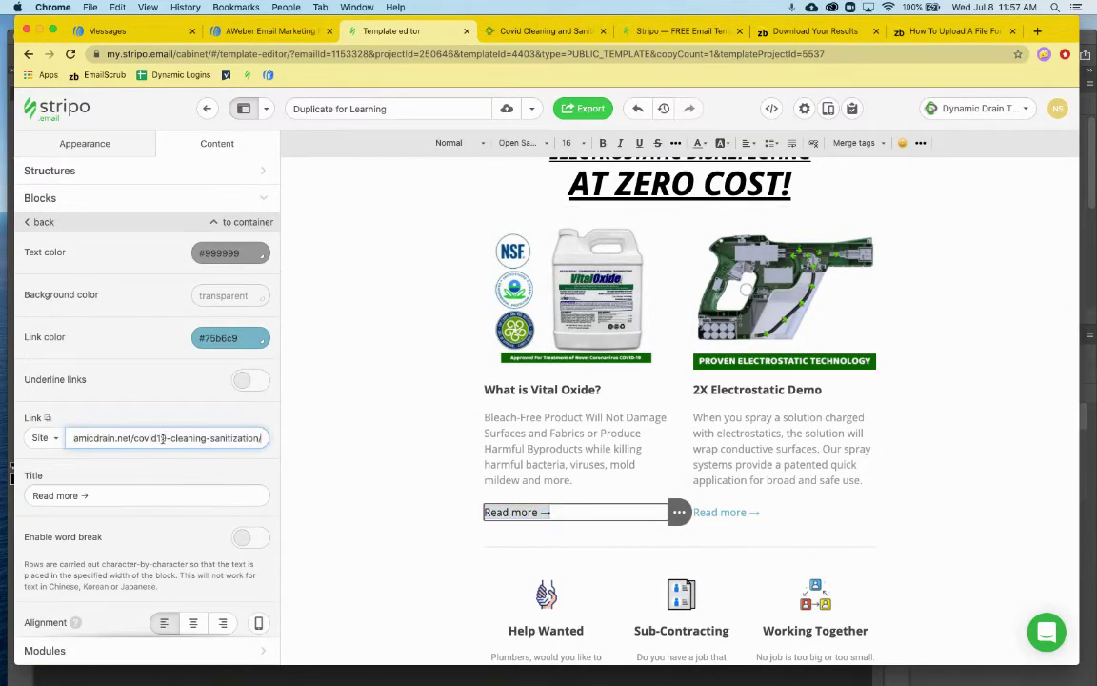
click(740, 512)
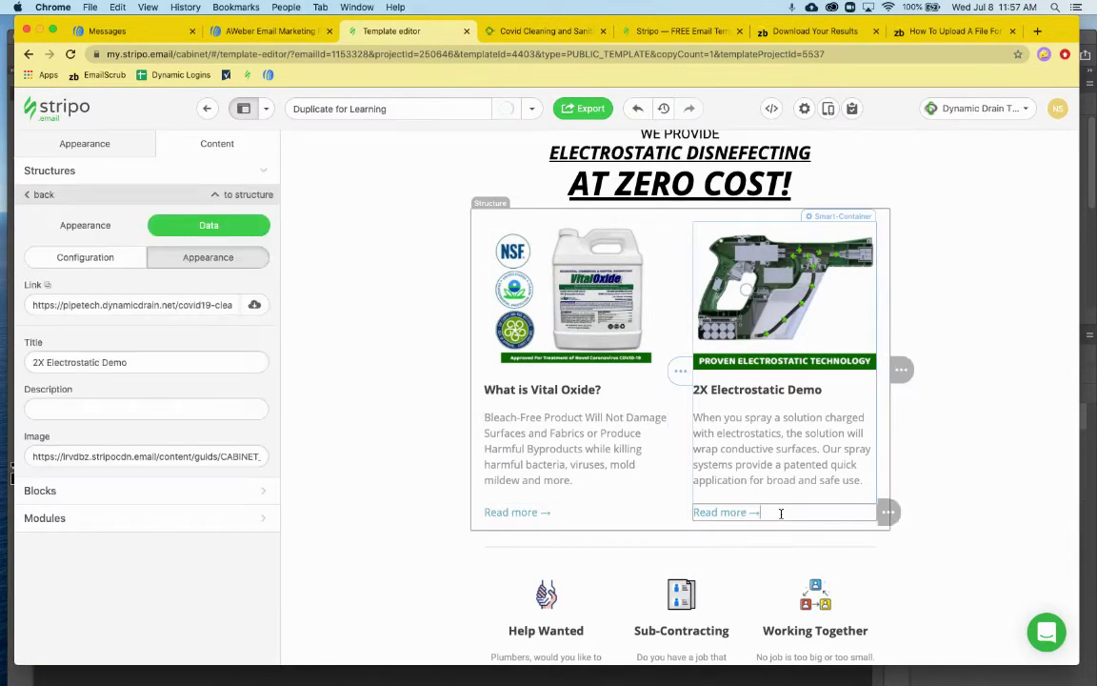
drag(776, 512, 696, 514)
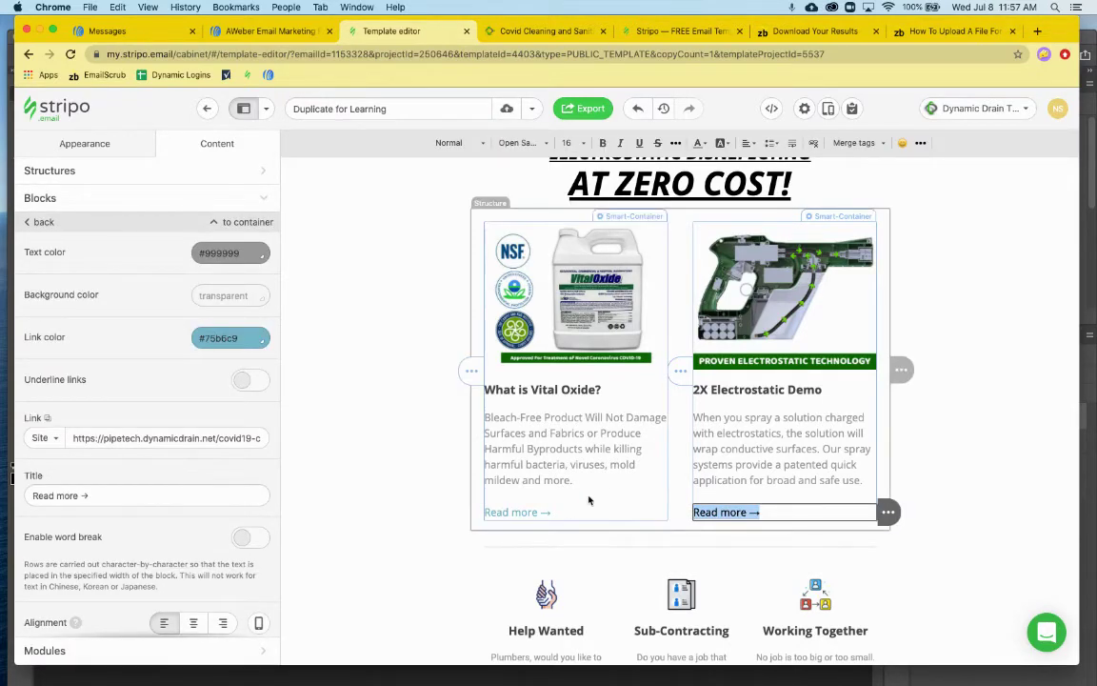
scroll(639, 413, down, 3)
scroll(708, 458, down, 2)
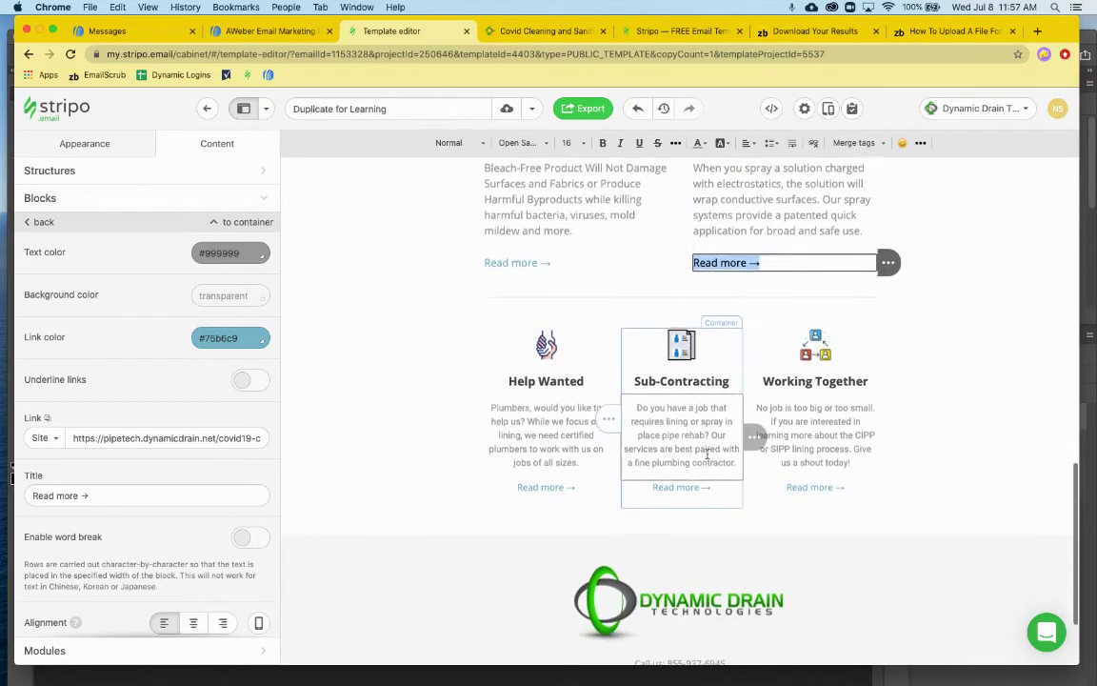
click(552, 417)
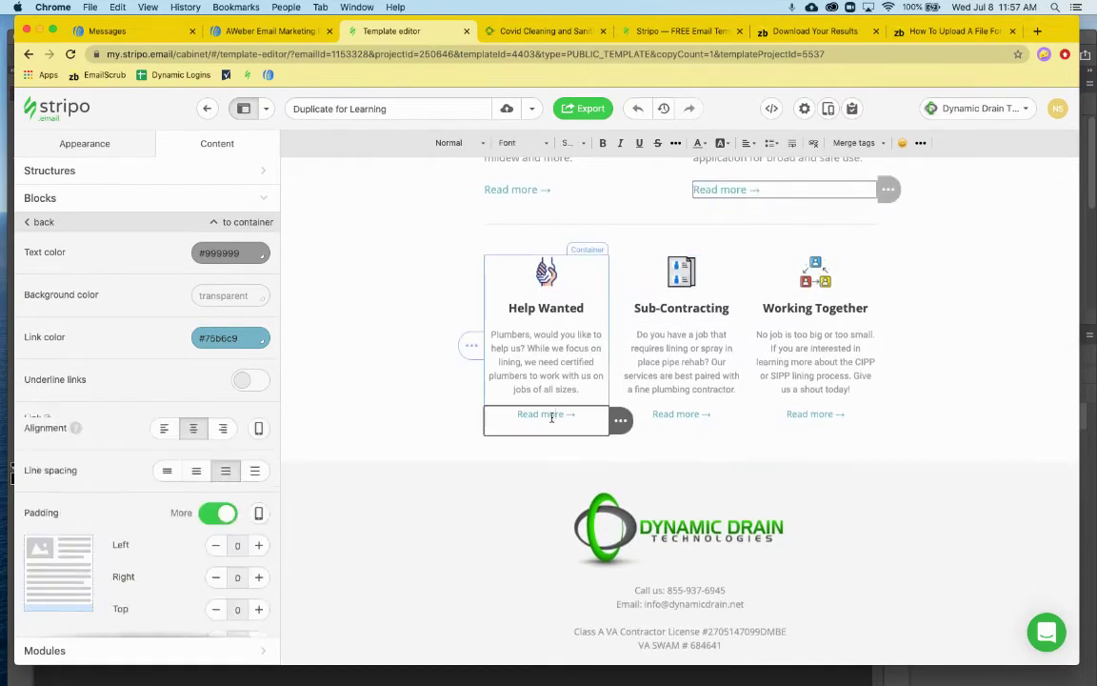
click(220, 433)
text(https://dynamicdrain.net/covid19-cleaning-sanitization/)
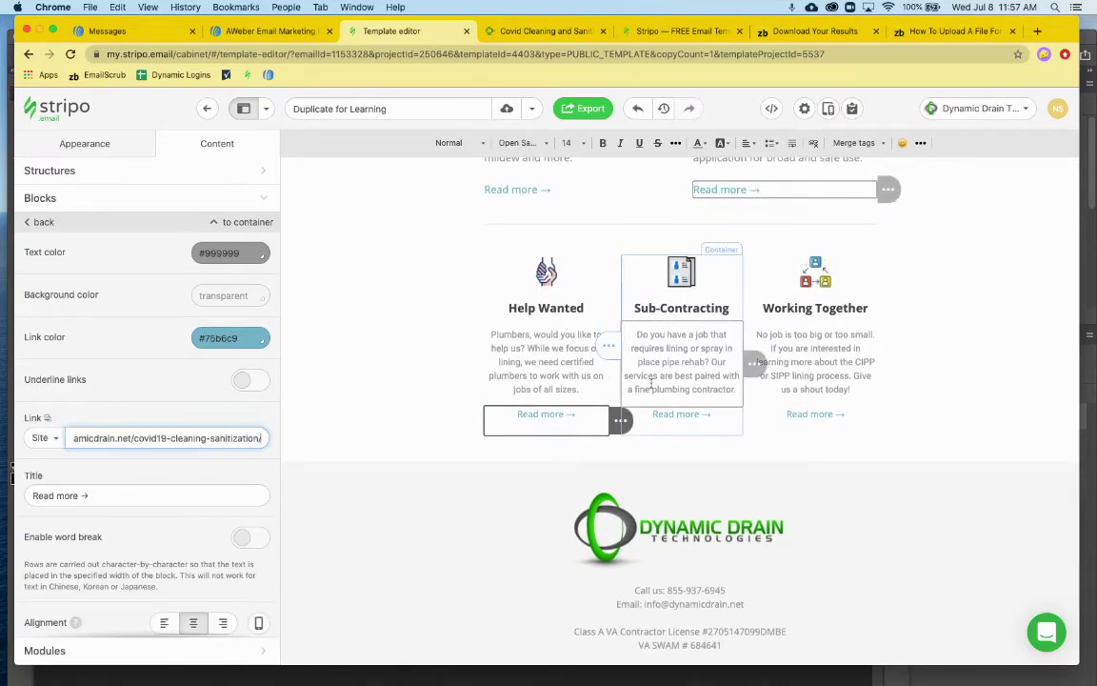
click(681, 414)
click(196, 435)
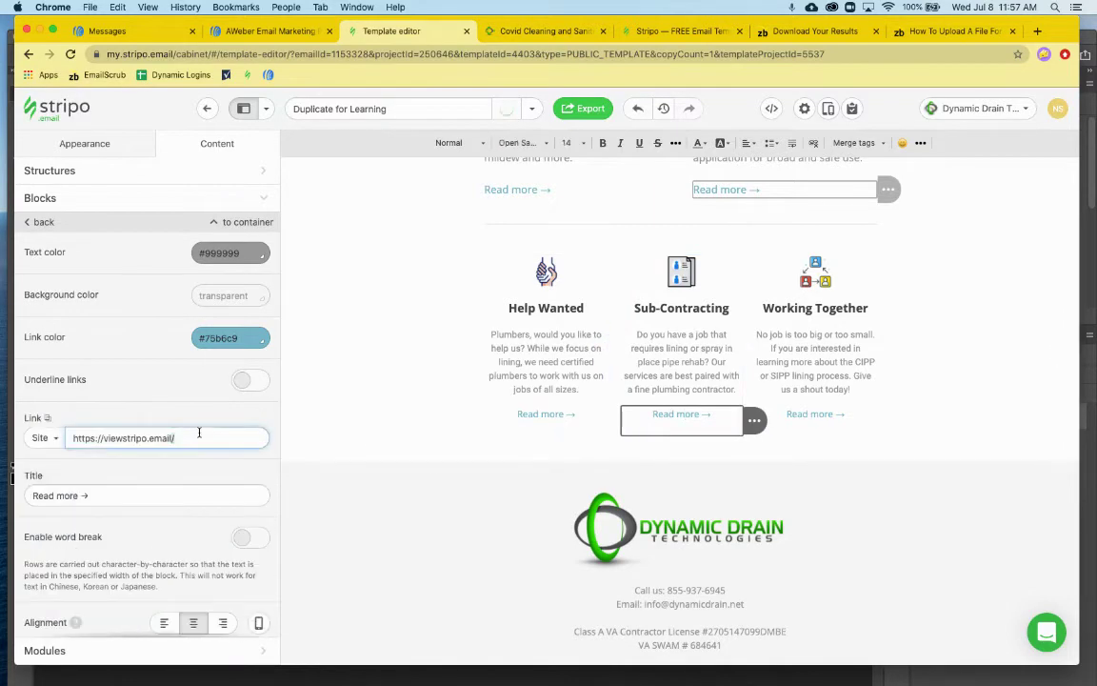
text(https://pipelining.dynamicdrain.net/covid19-cleaning-sanitization/)
click(808, 415)
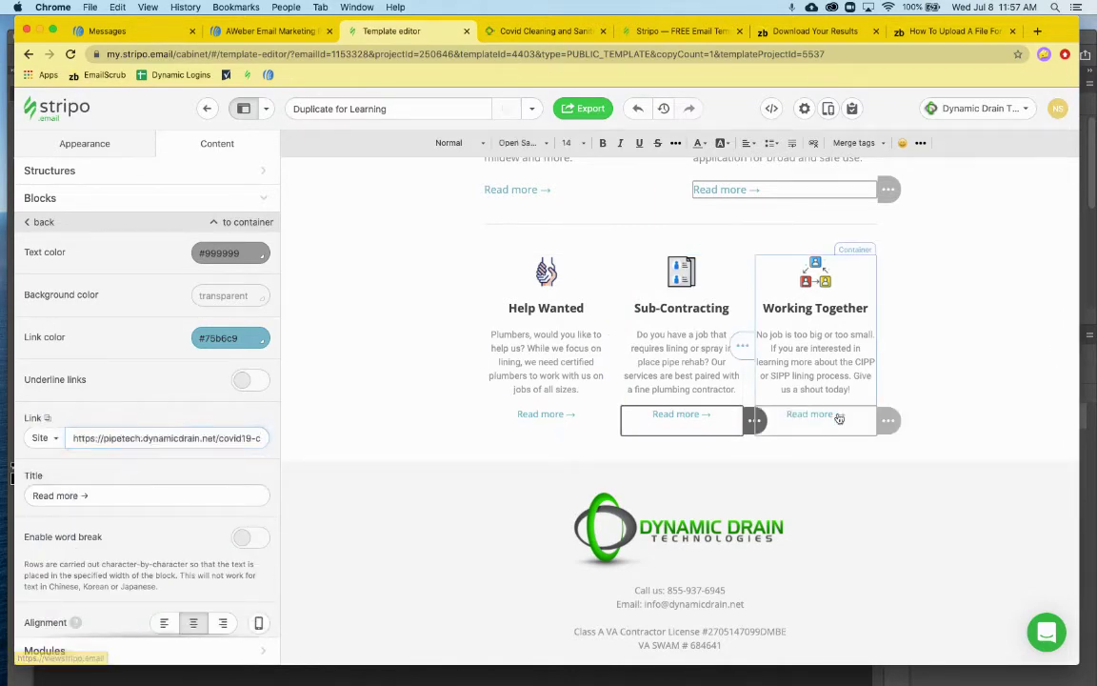
click(214, 437)
text(https://dynamicdrain.net/covid19-cleaning-sanitization/)
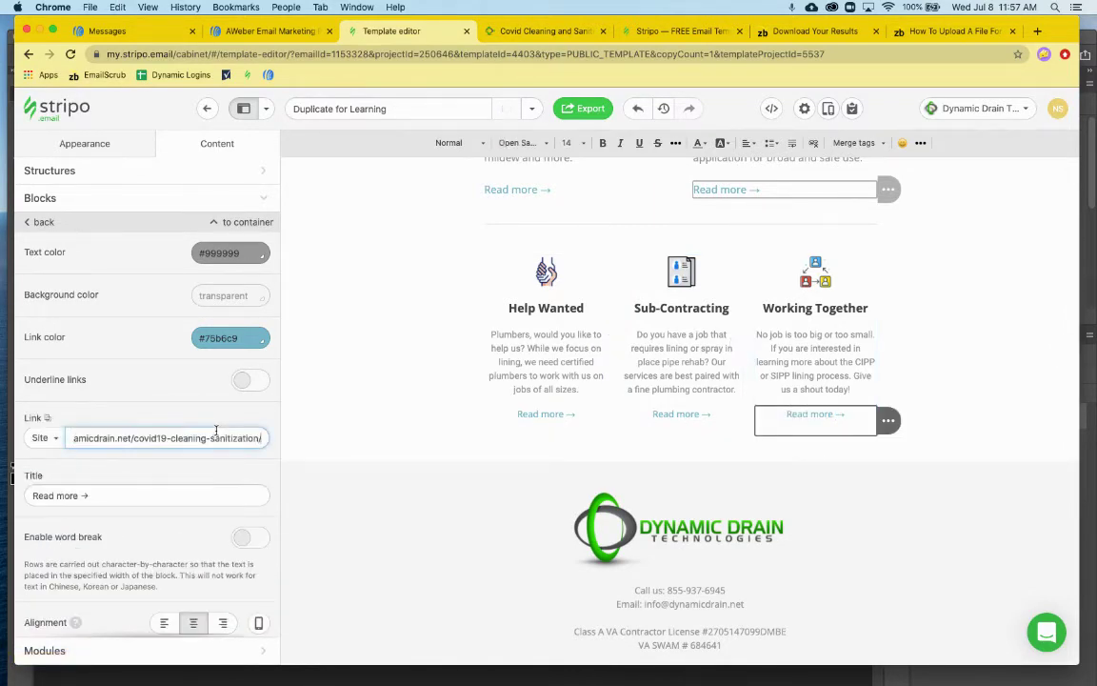
click(638, 515)
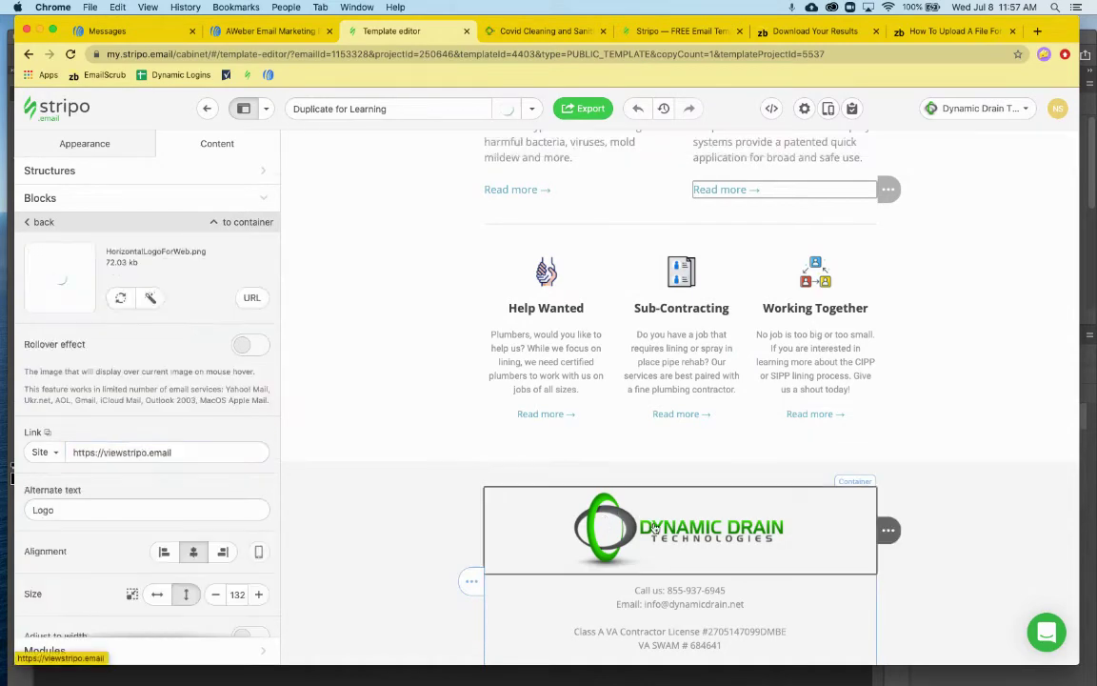
double_click(206, 453)
key(super+a)
text(https://pipetech.dynamicdrain.net/covid19-cleaning-sanitization/)
Check the links on the footer's phone number and email address, and try underlining the links in that text block
scroll(633, 494, down, 1)
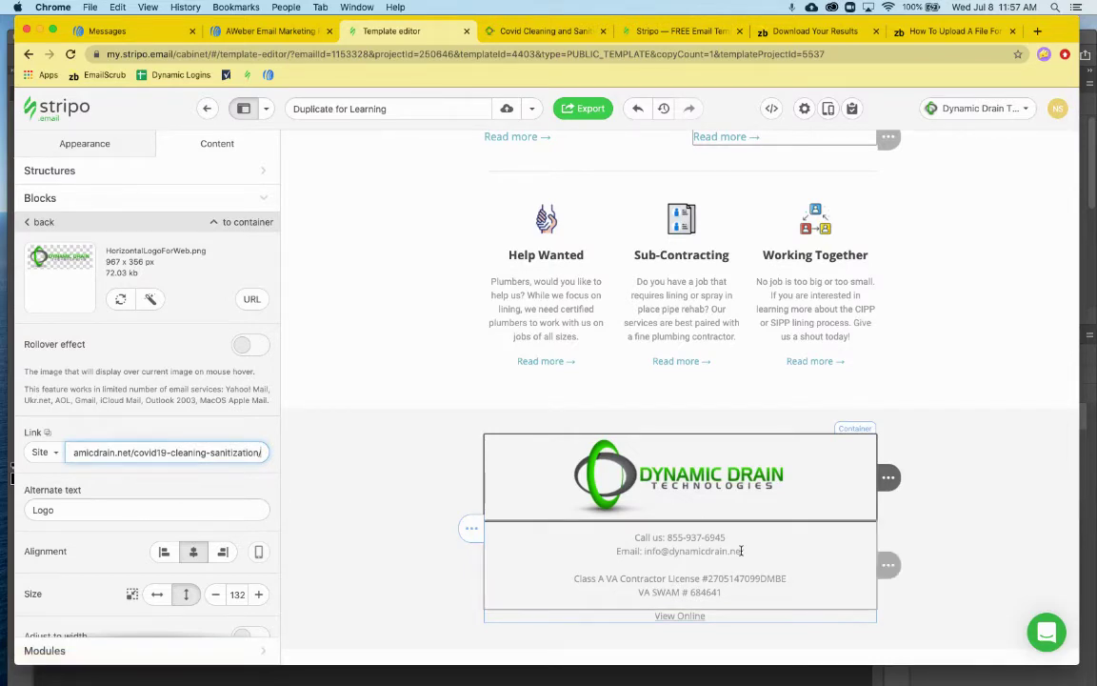
drag(667, 539, 722, 540)
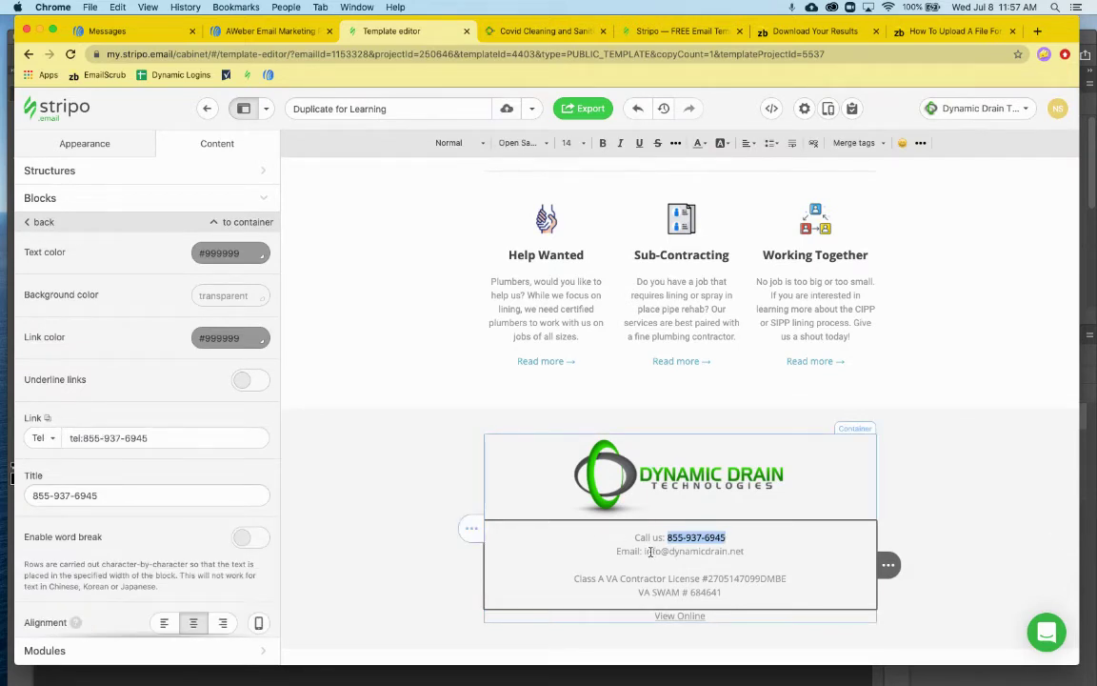
drag(644, 551, 747, 551)
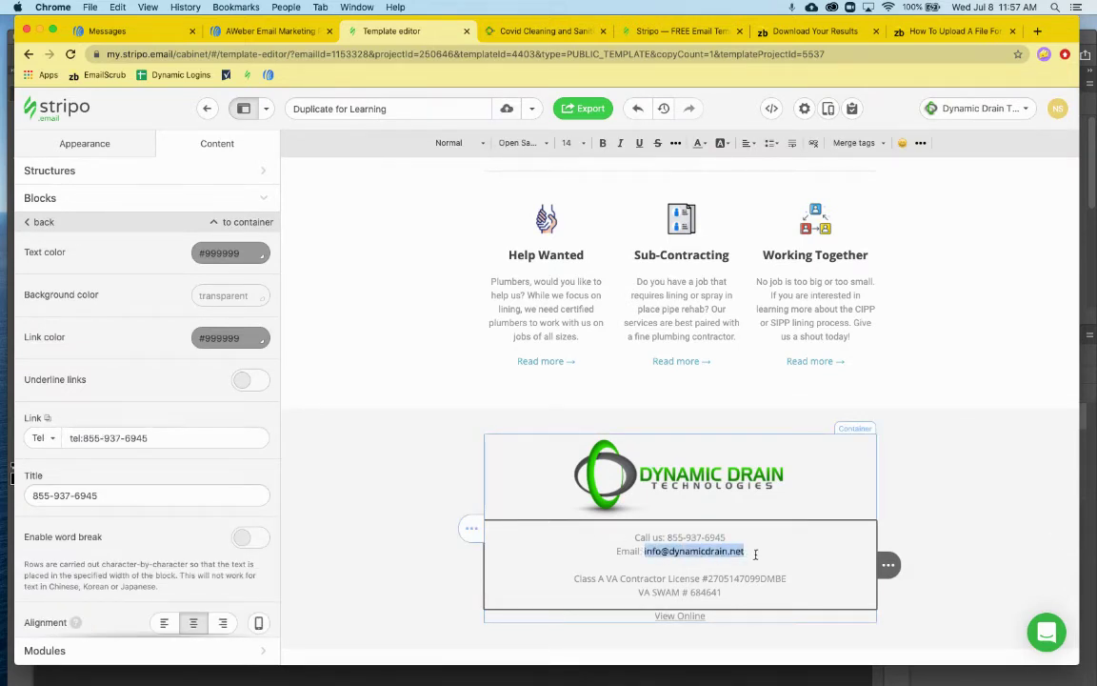
click(245, 382)
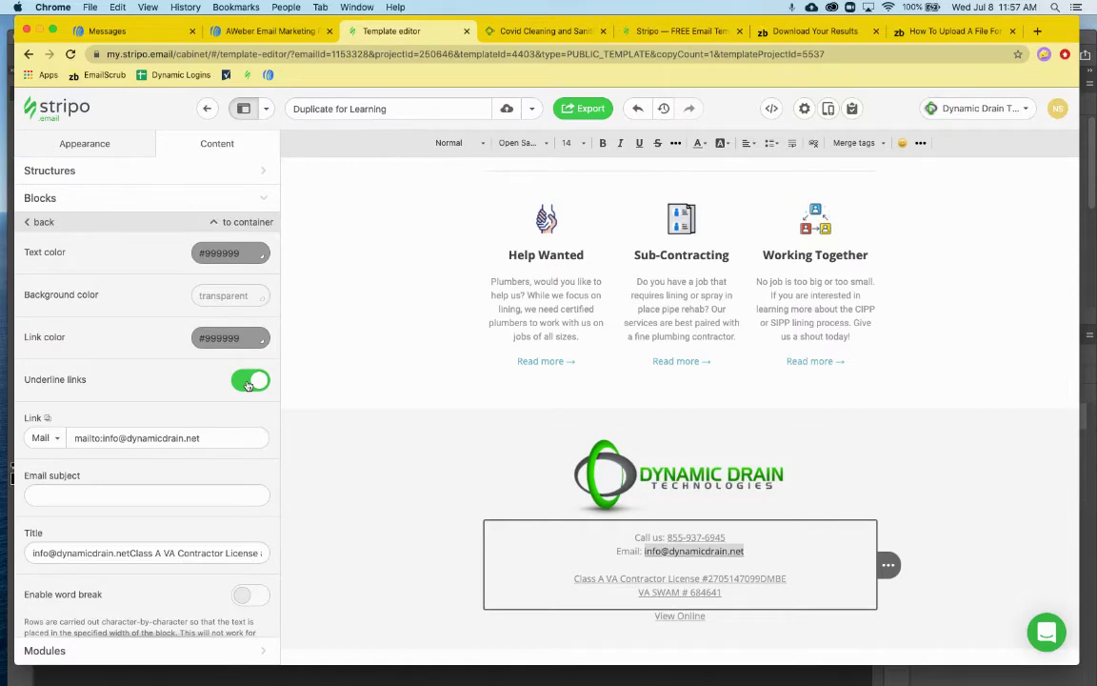
click(248, 384)
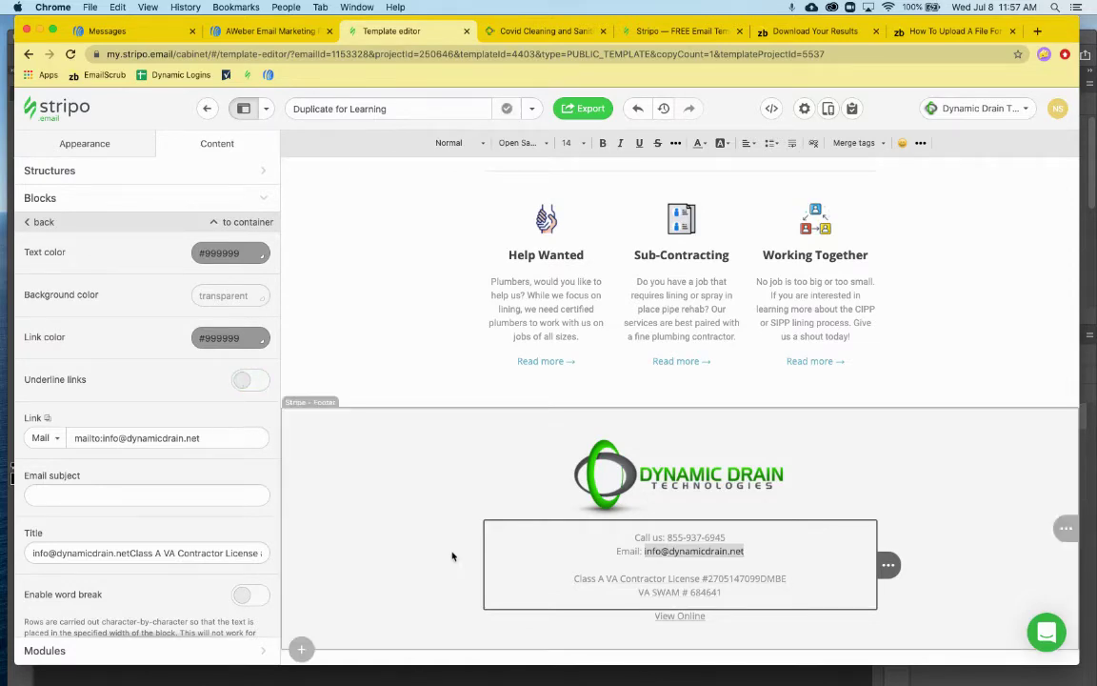
click(404, 487)
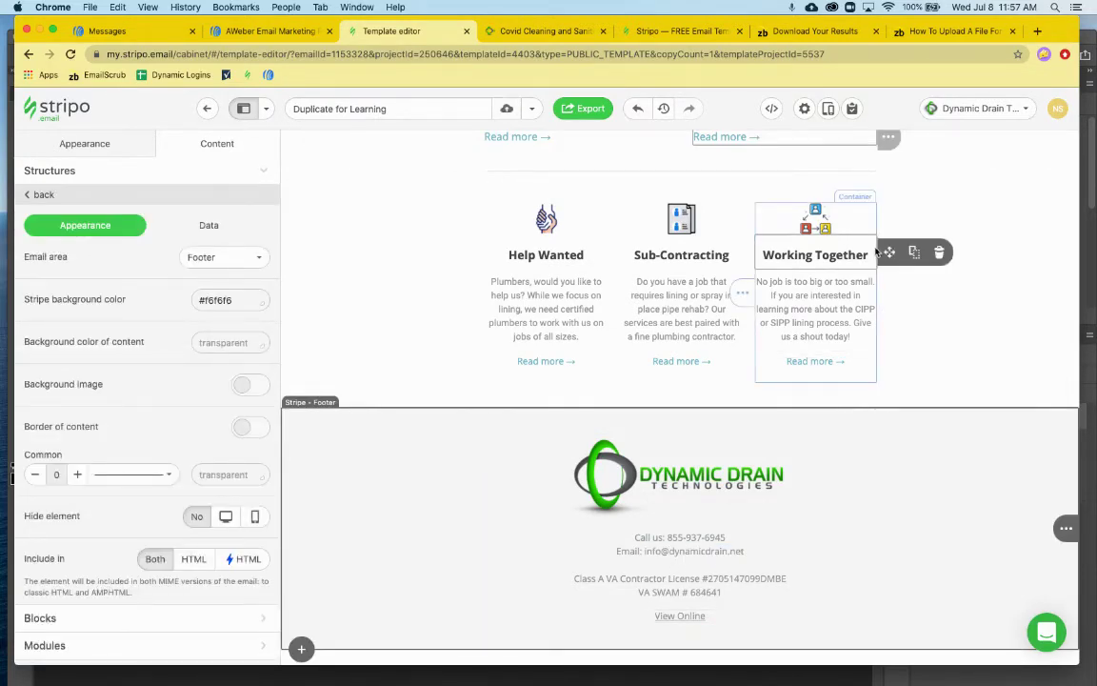
Examine the template's HTML in the code editor, shrink the code area and close it again
scroll(875, 247, up, 10)
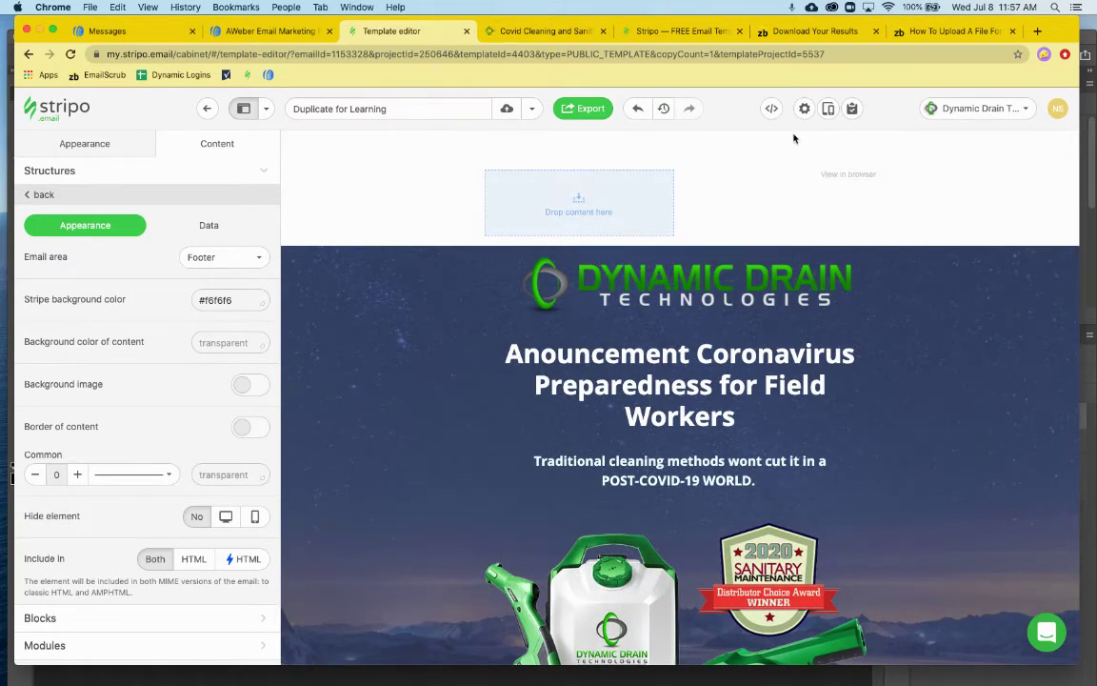
click(771, 109)
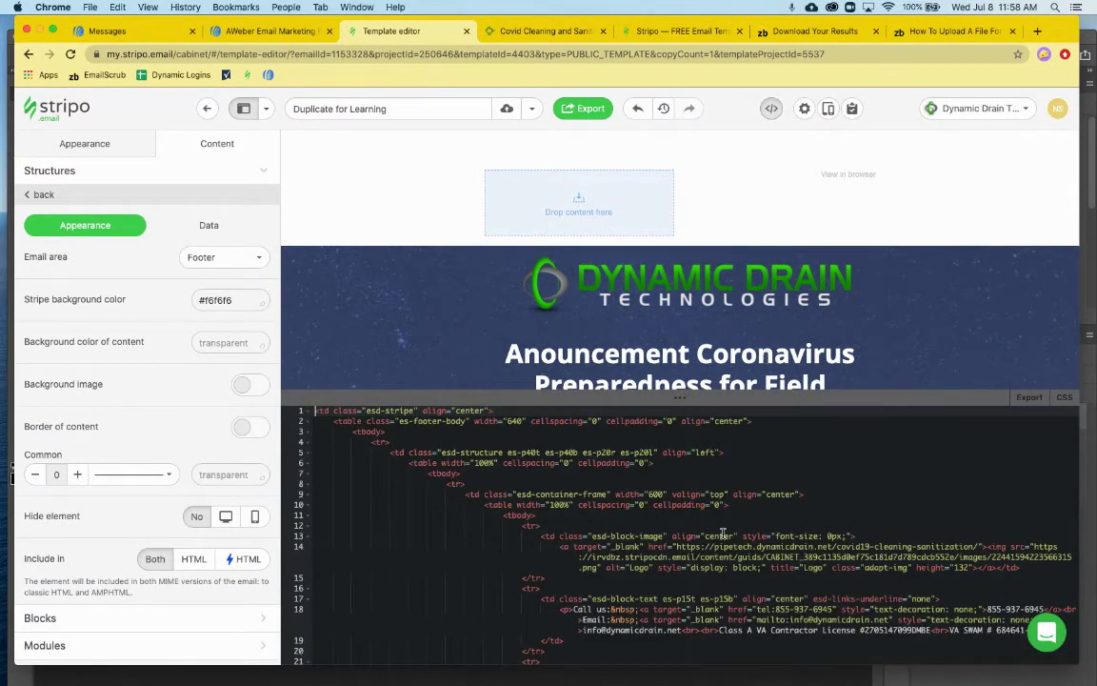
drag(677, 399, 679, 502)
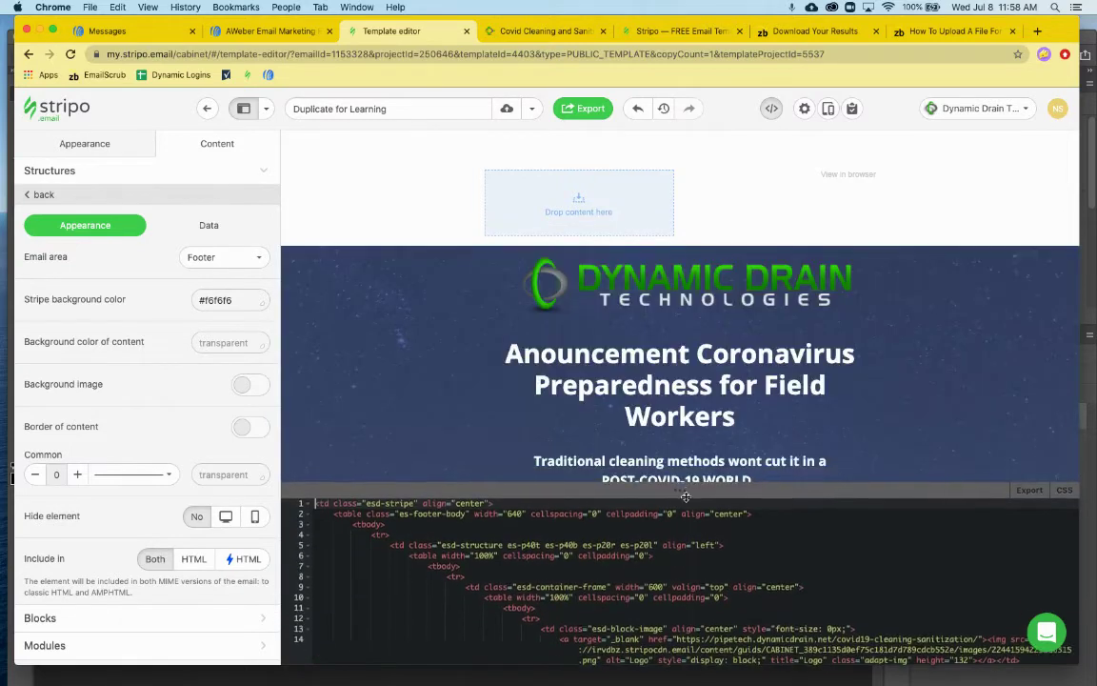
click(771, 108)
Set the email subject to "This is how we roll" in the template settings
click(804, 109)
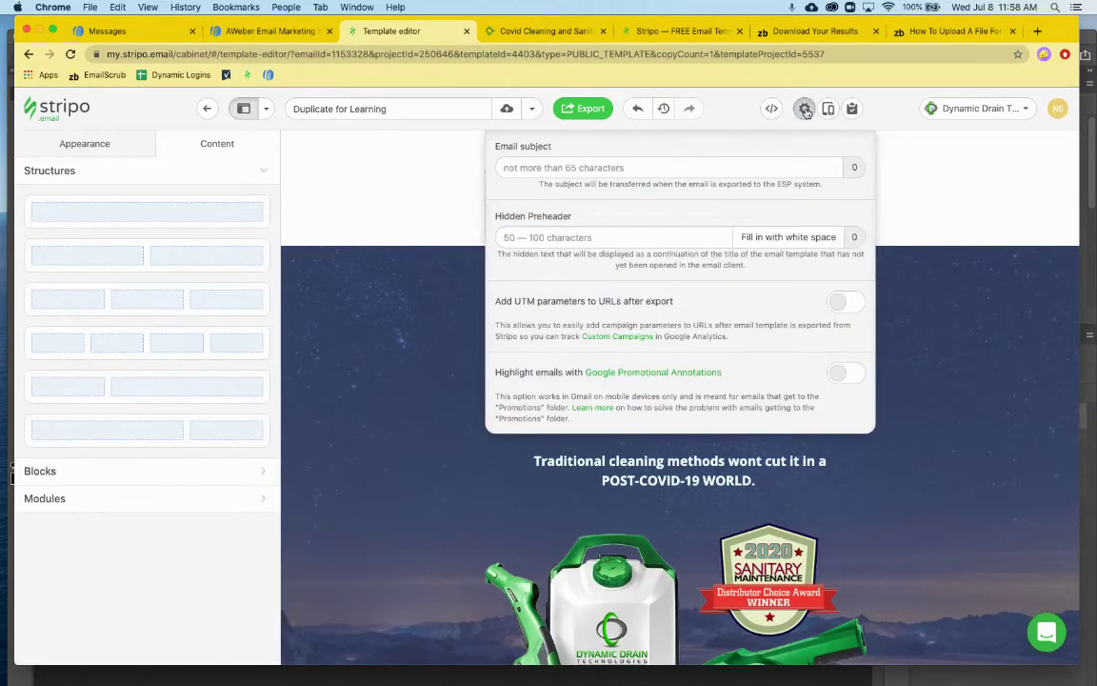
click(709, 167)
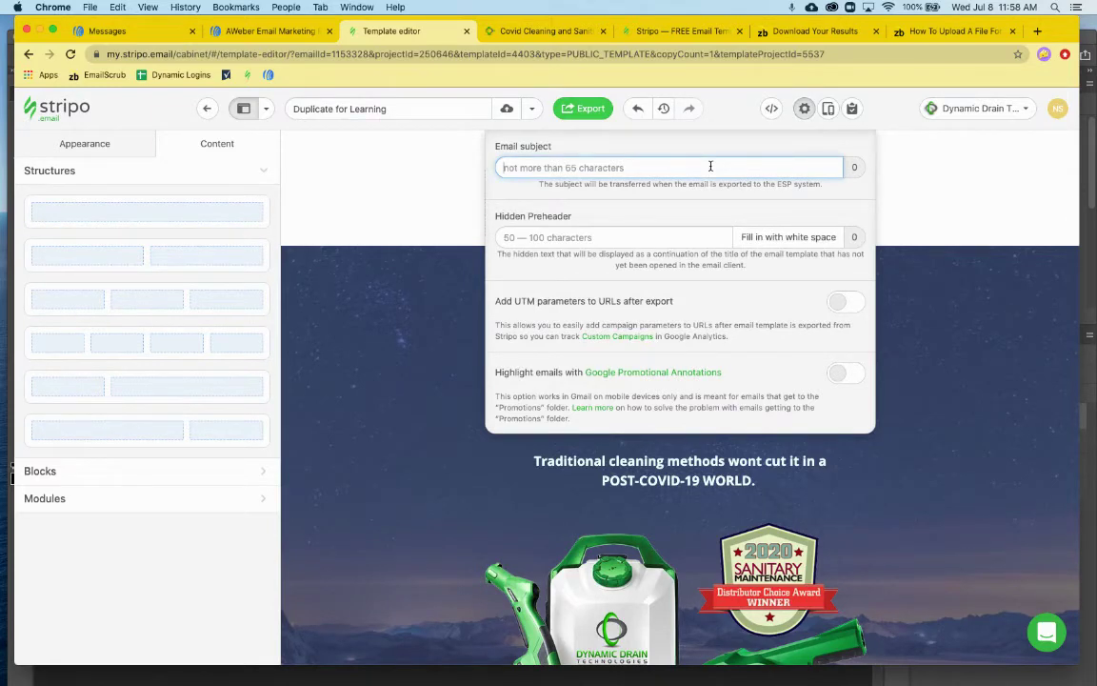
text(This is how we roll)
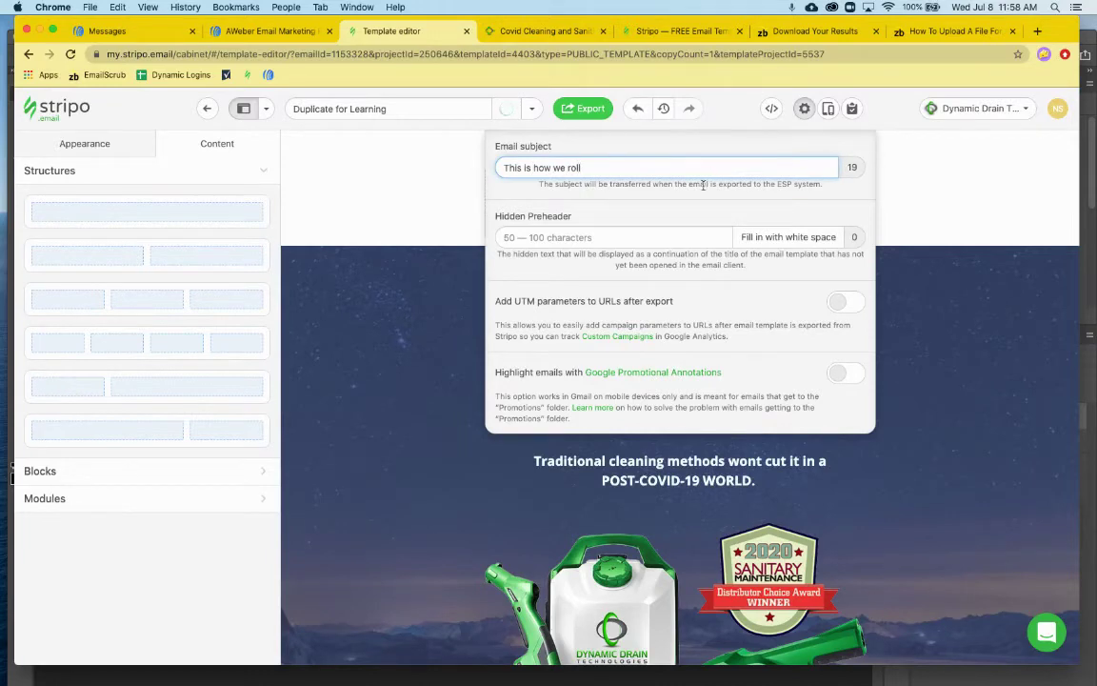
Set the hidden preheader to "This is my preheader hidden text"
click(638, 237)
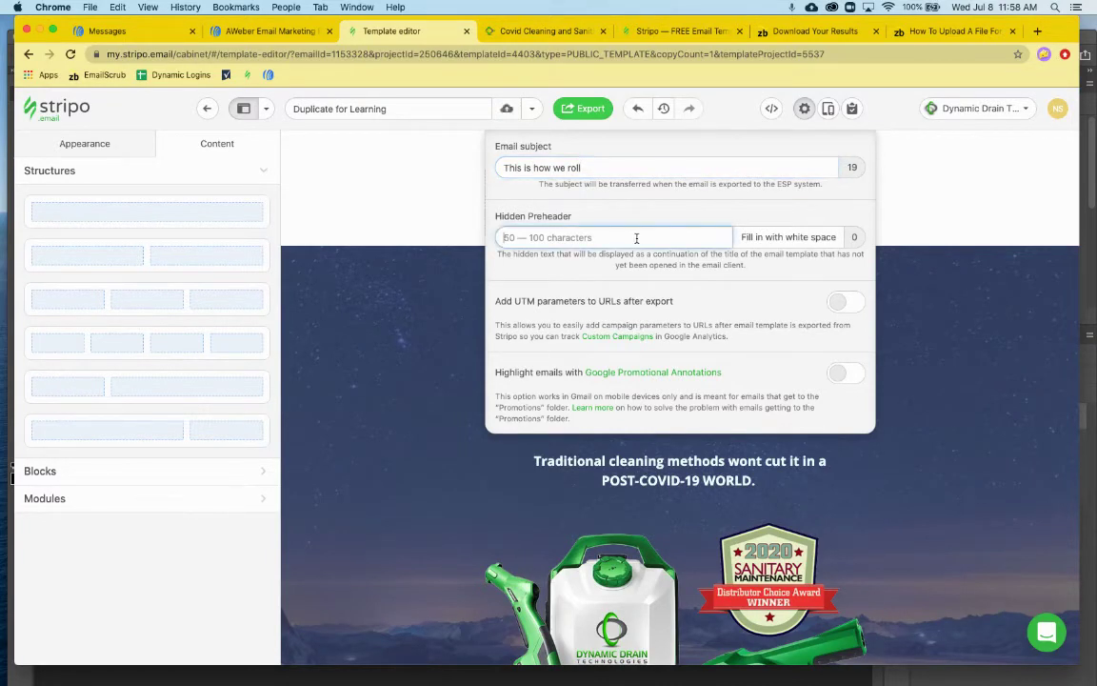
text(Thi)
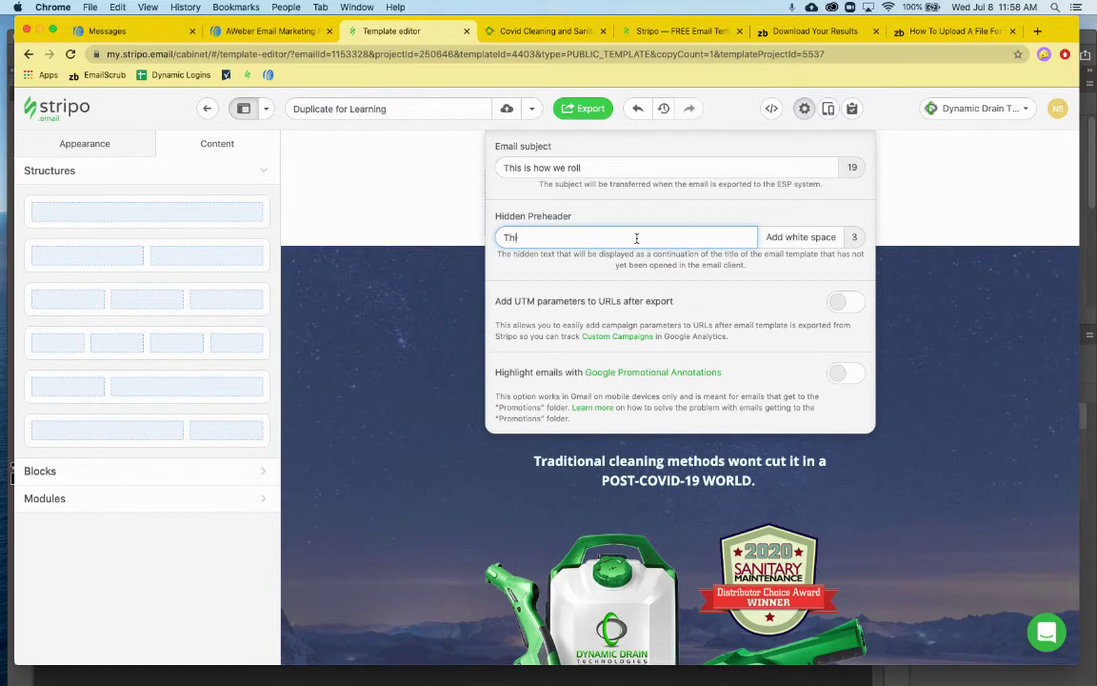
text(s is my prehea)
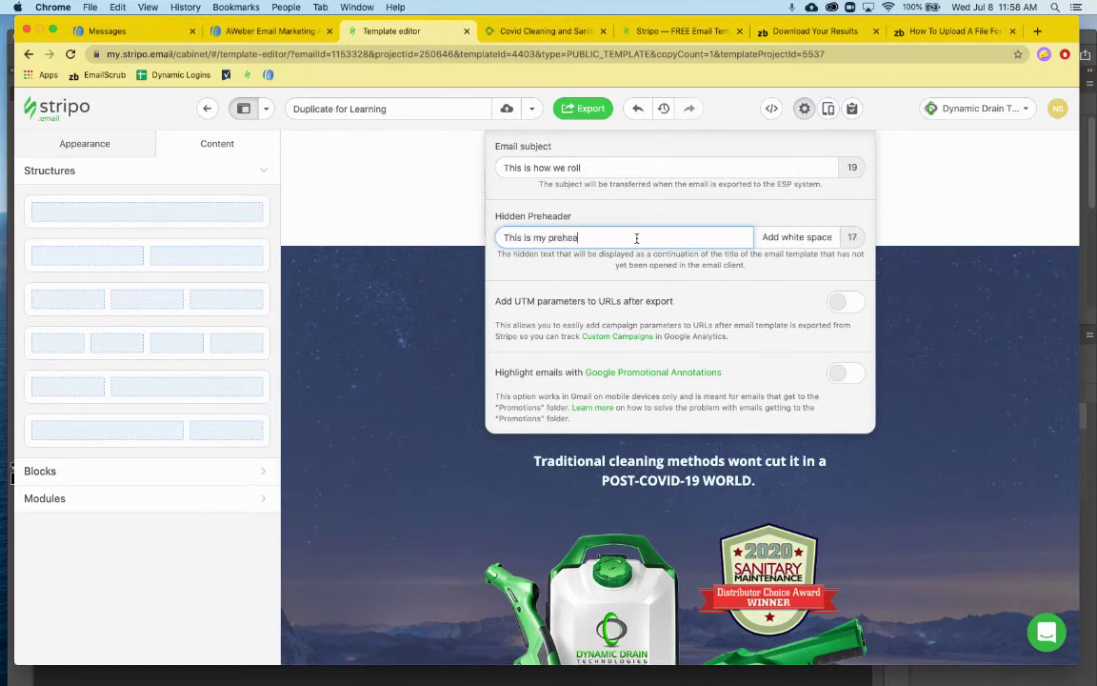
text(der hidden te)
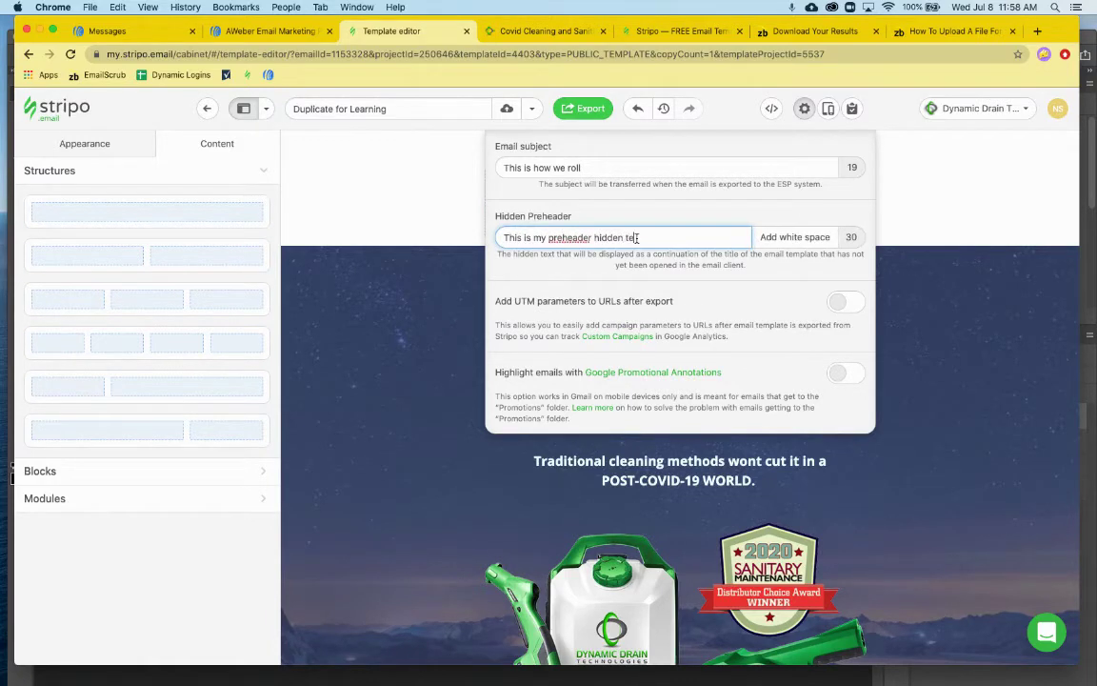
text(xt)
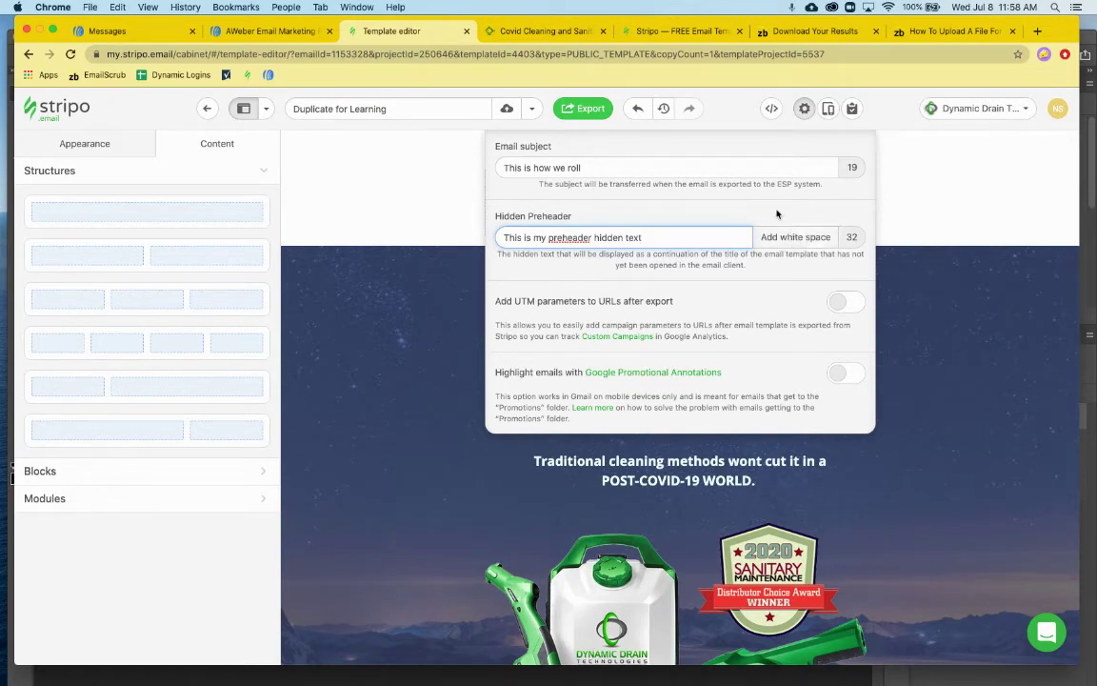
click(776, 214)
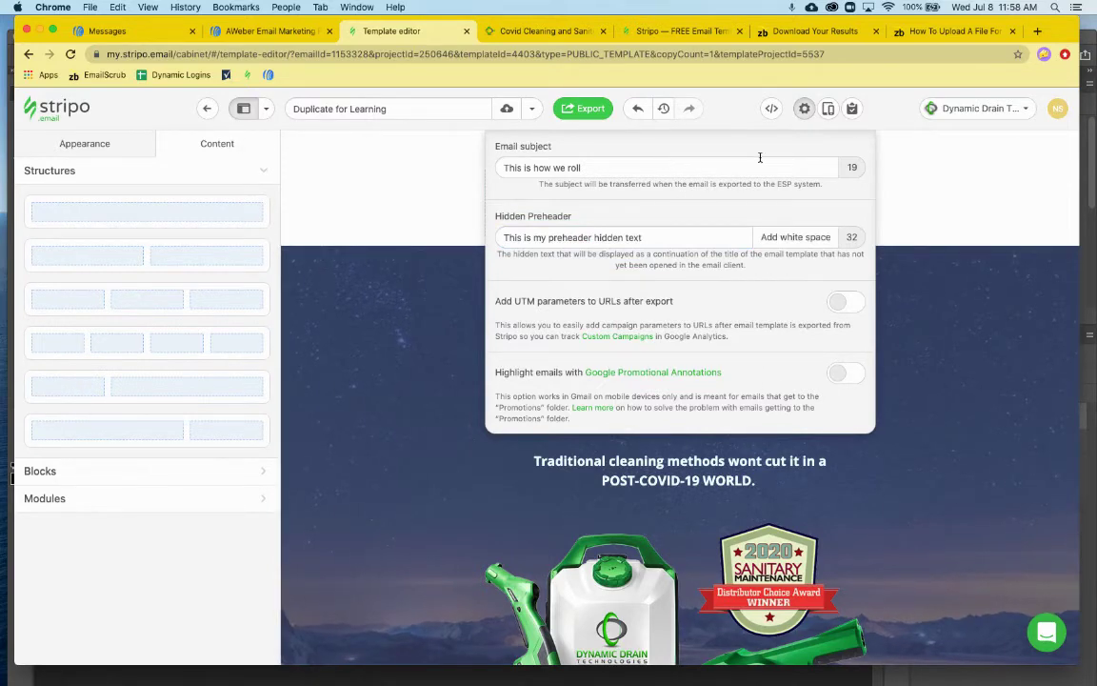
Start exporting the email as an HTML file, with both sizes set for all images in the exported code
click(588, 109)
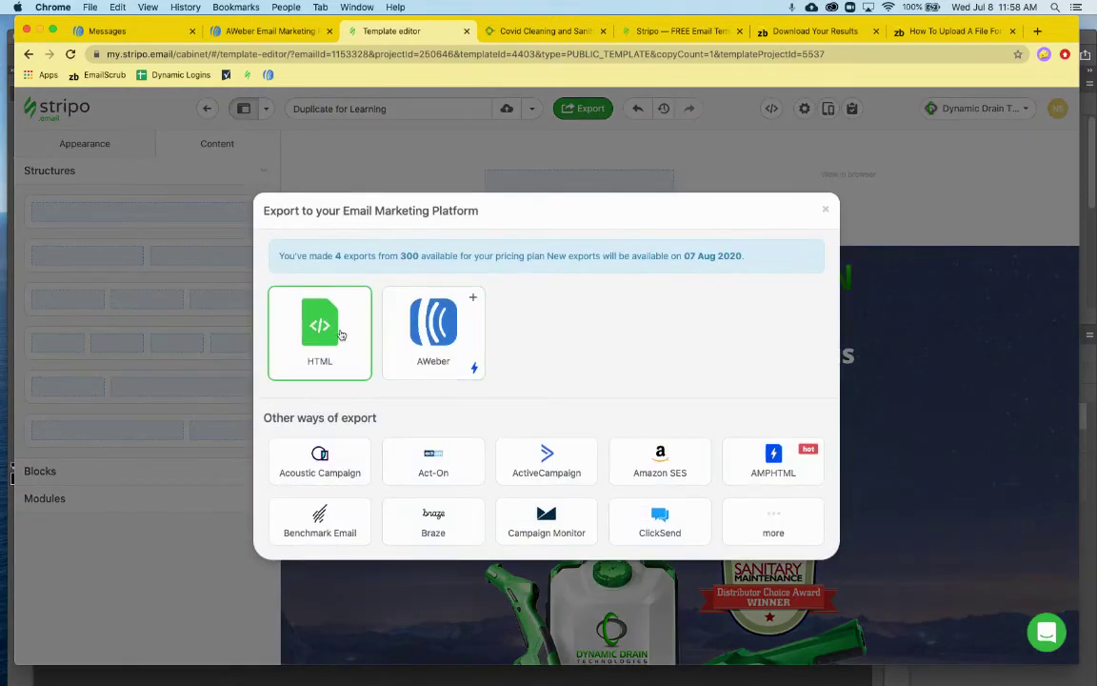
click(318, 328)
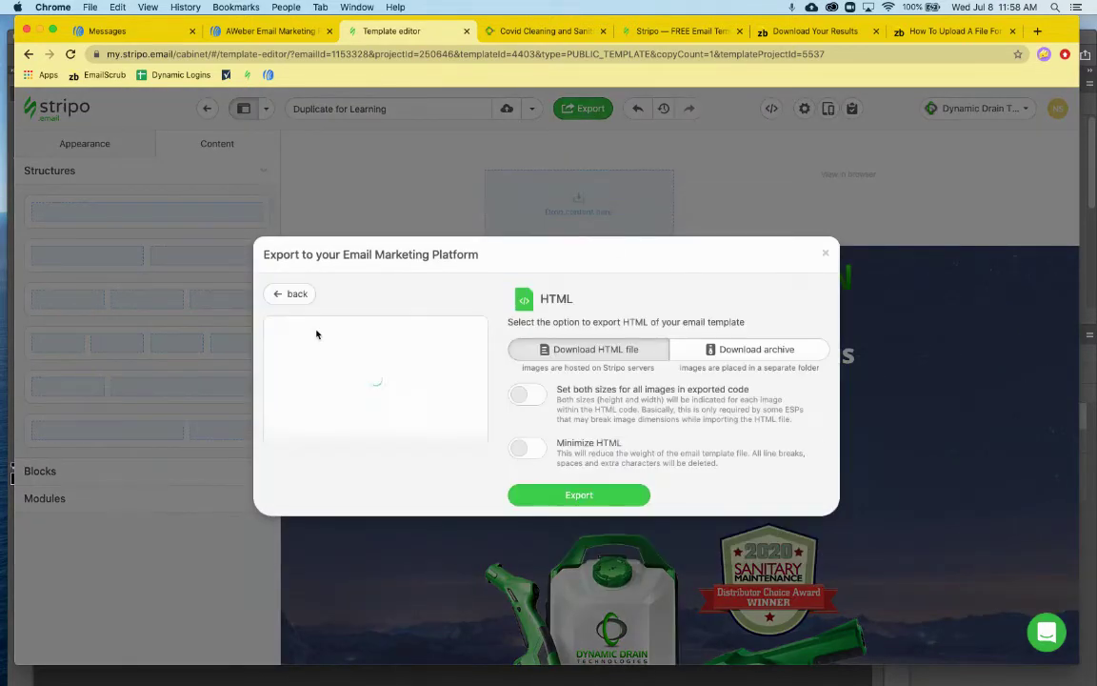
click(530, 397)
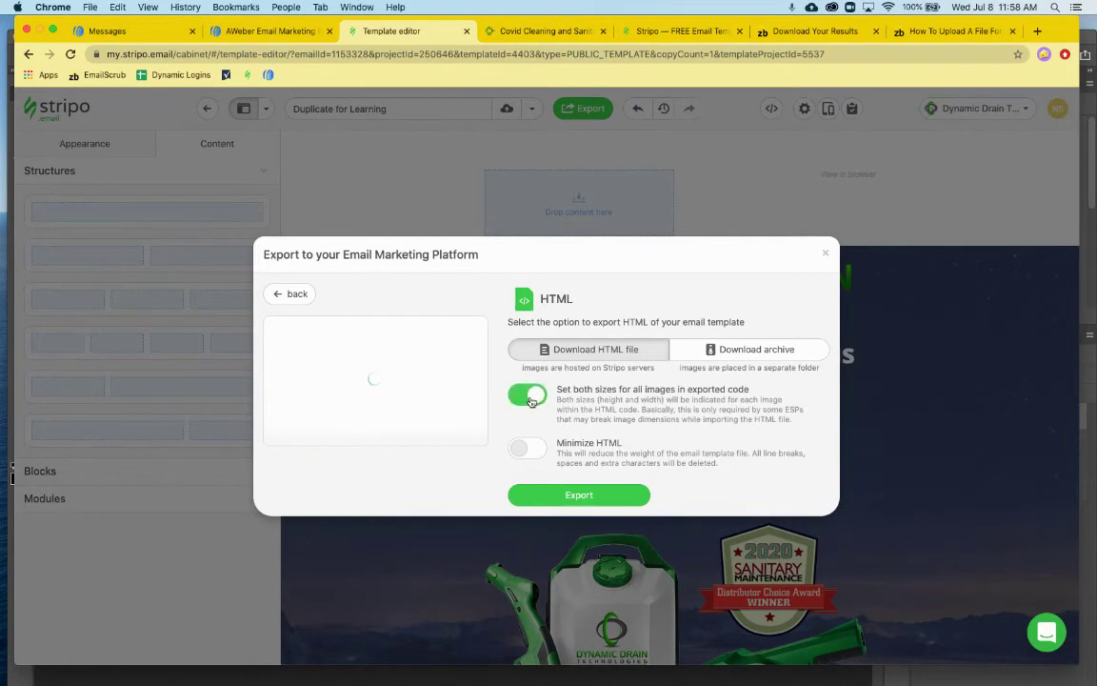